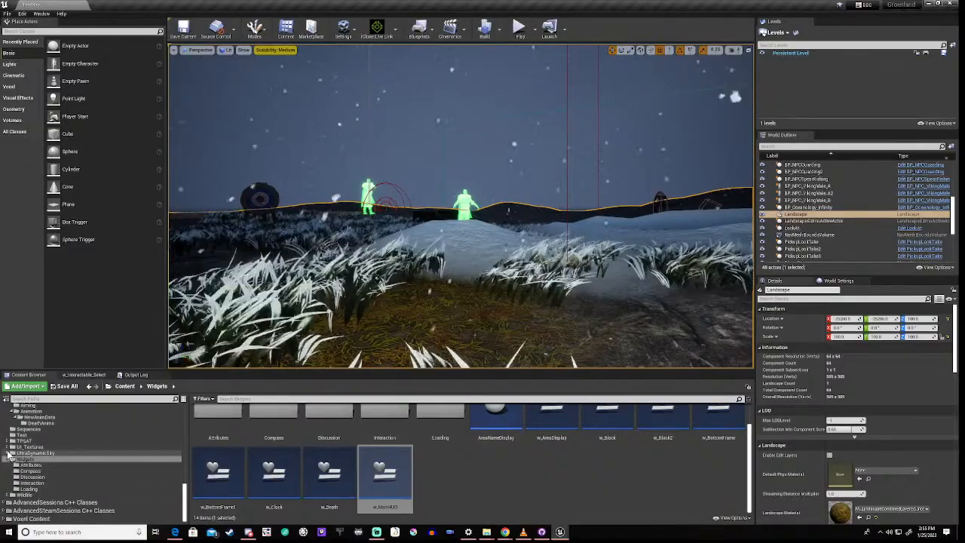
# - Expand UI_Textures, Viking_RPG_UI_27 and Buttons, and examine the icon textures in the No_background_buttons folder
pyautogui.click(11, 447)
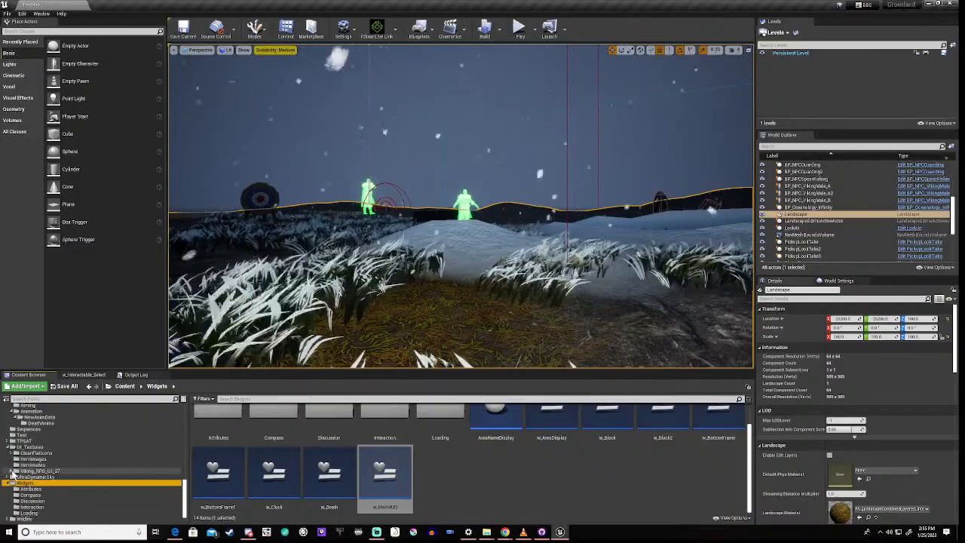
pyautogui.click(12, 471)
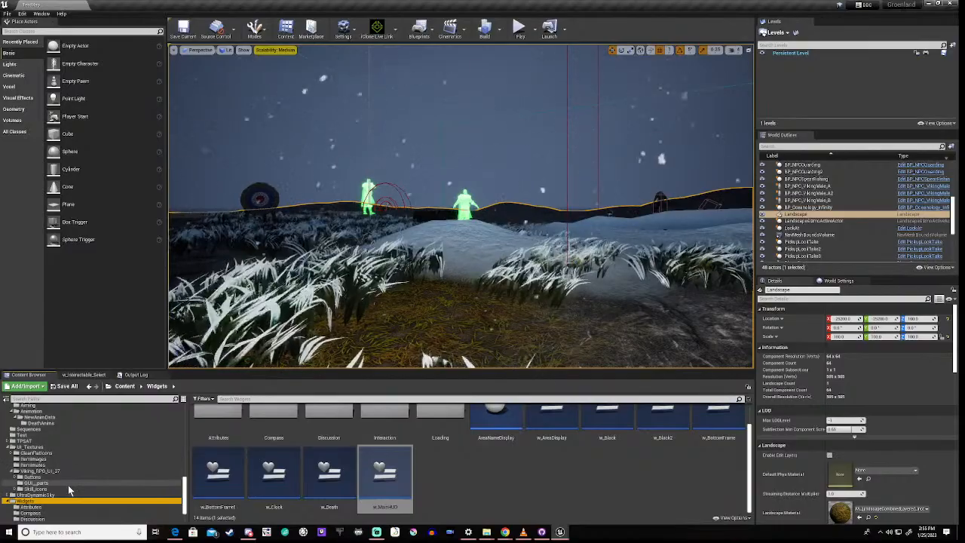
pyautogui.click(18, 477)
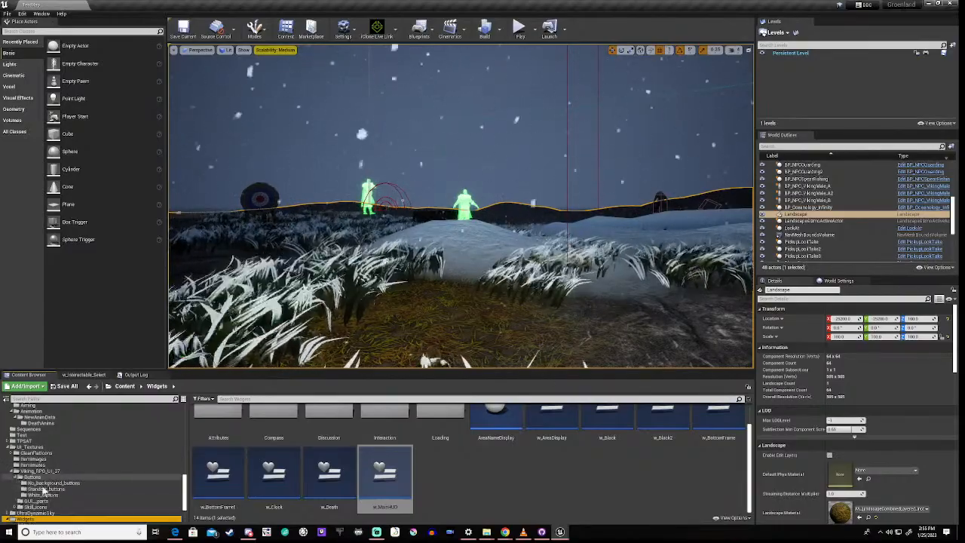
pyautogui.click(82, 482)
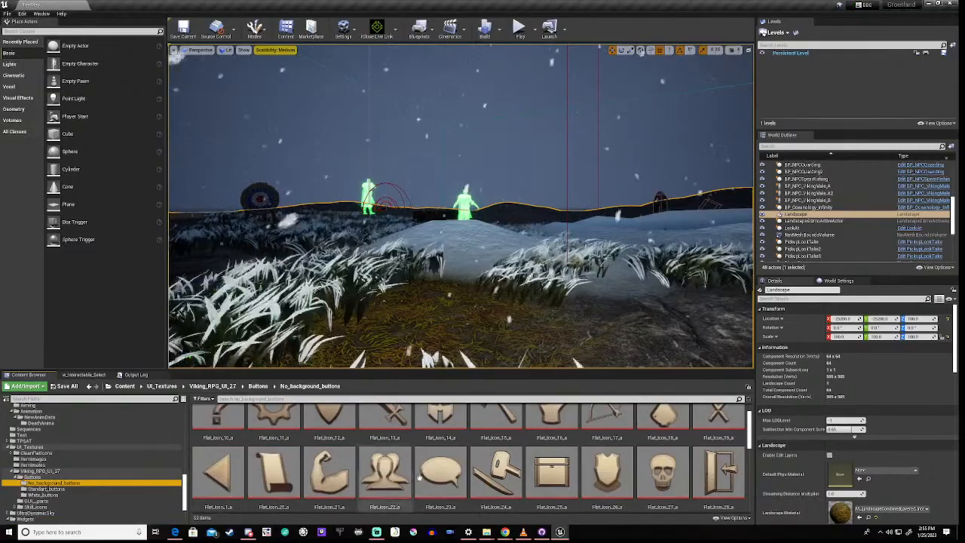
pyautogui.scroll(1, 471, 464)
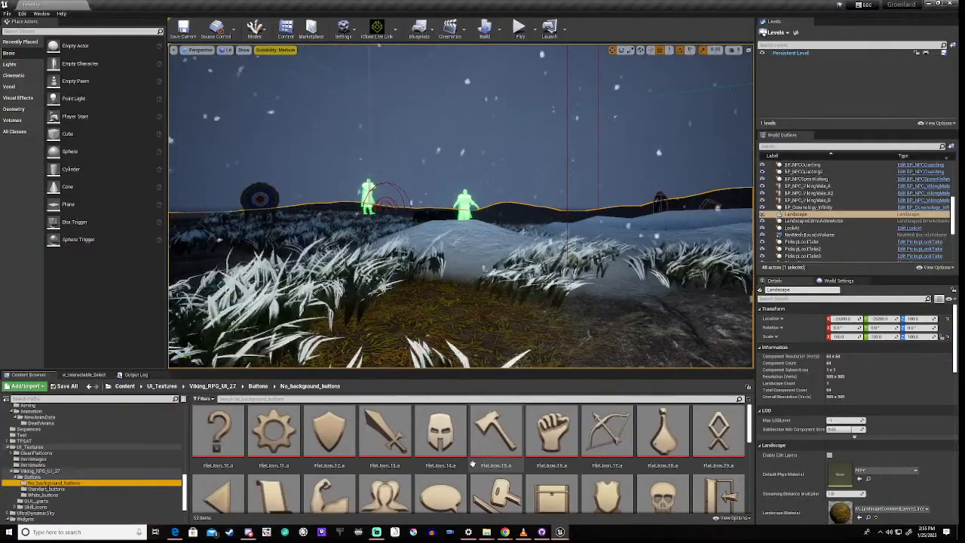
pyautogui.scroll(-3, 472, 464)
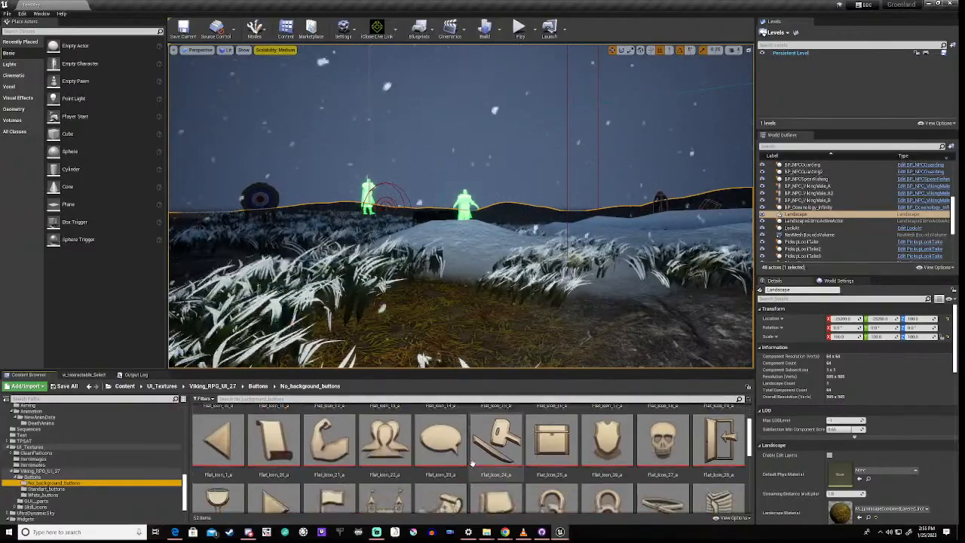
pyautogui.scroll(-1, 472, 463)
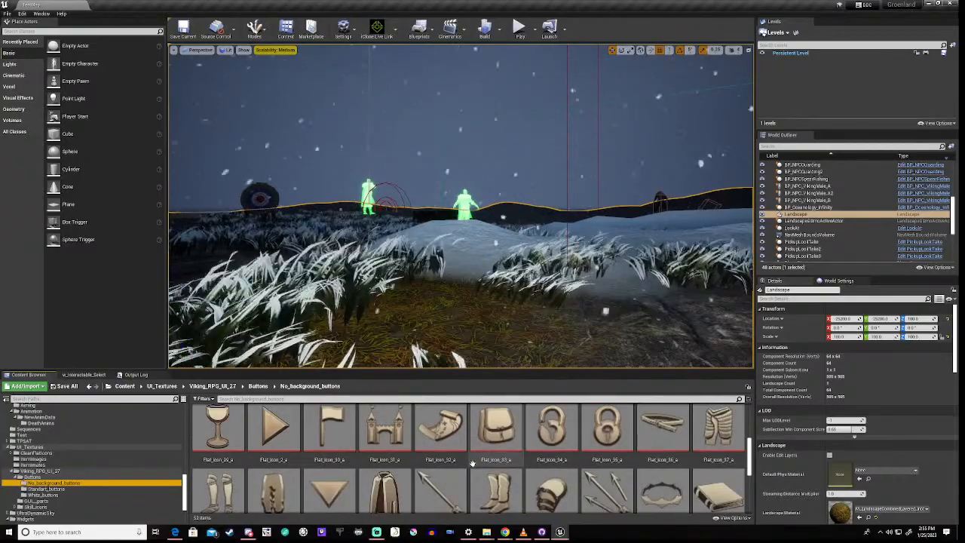
pyautogui.scroll(-1, 472, 463)
pyautogui.scroll(-5, 472, 463)
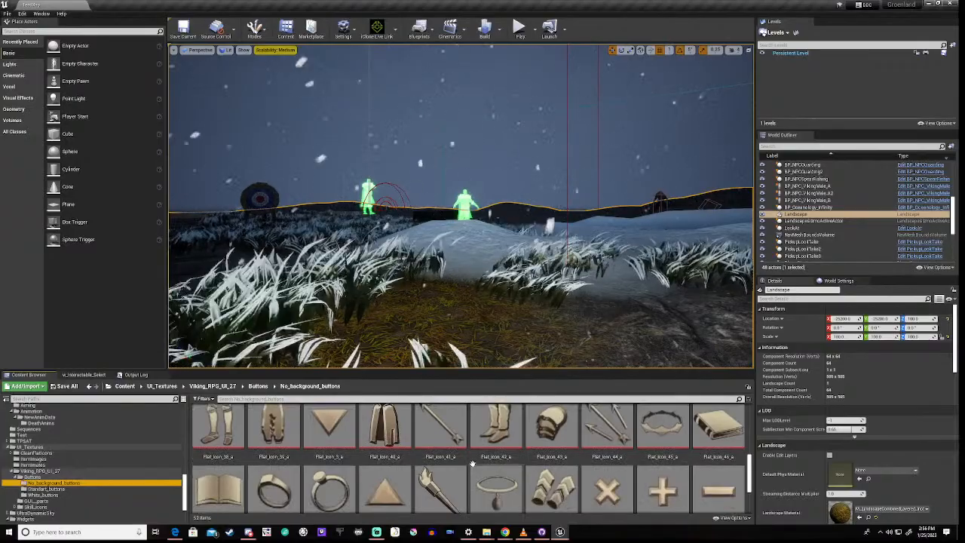
pyautogui.scroll(-5, 472, 463)
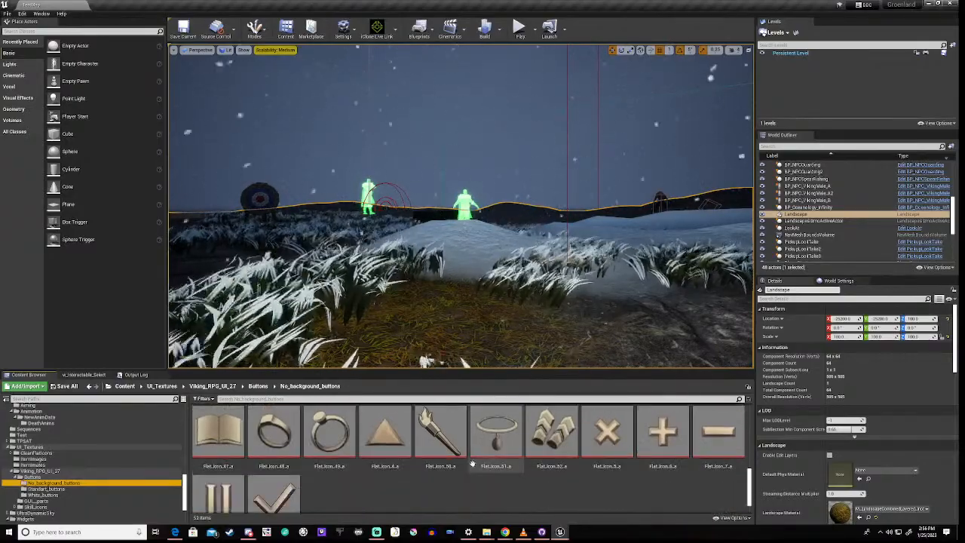
pyautogui.scroll(-3, 472, 464)
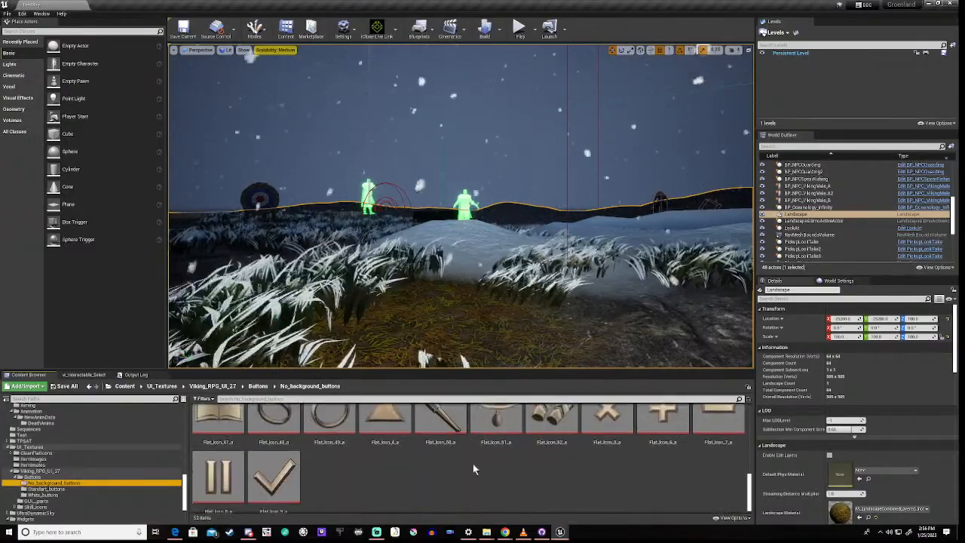
# - Examine the framed button icon textures in the Standart_buttons folder
pyautogui.click(50, 489)
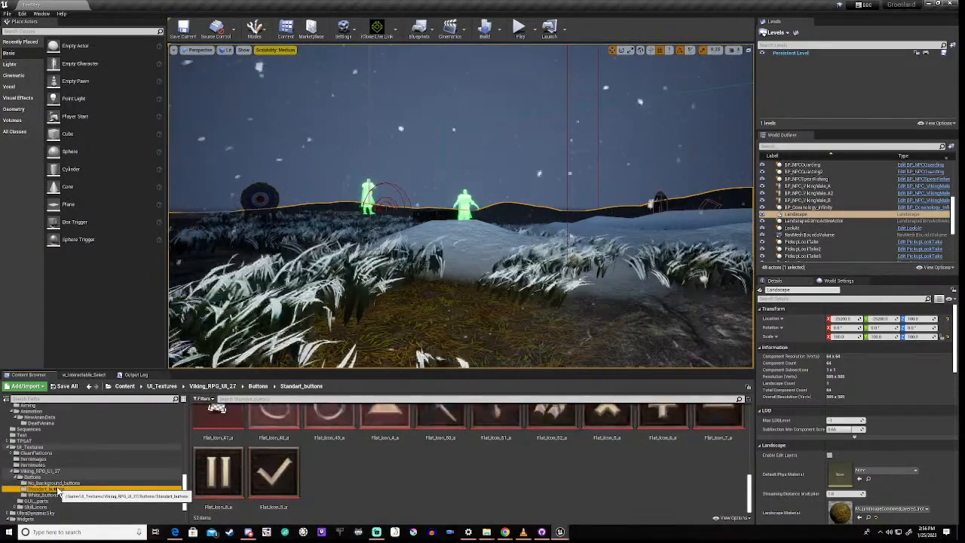
pyautogui.scroll(2, 431, 473)
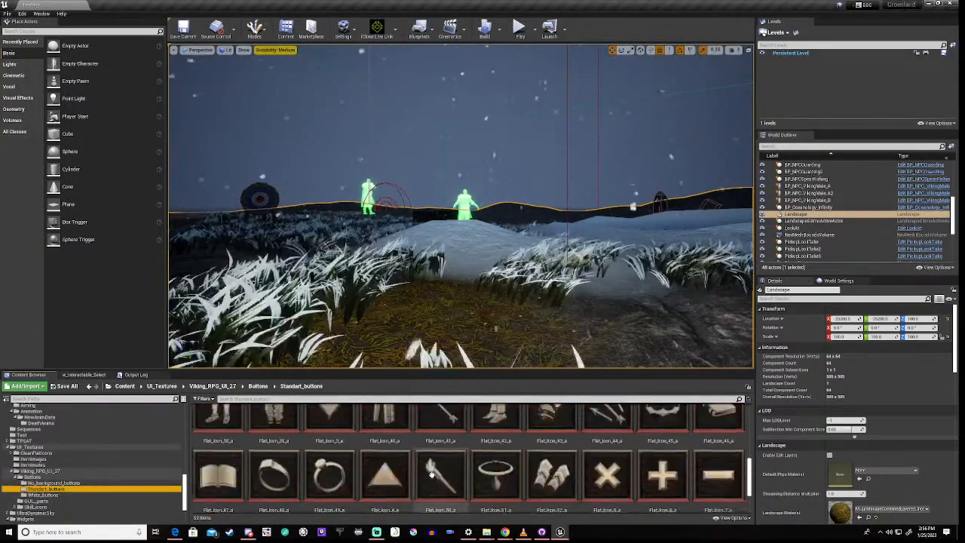
pyautogui.scroll(5, 431, 473)
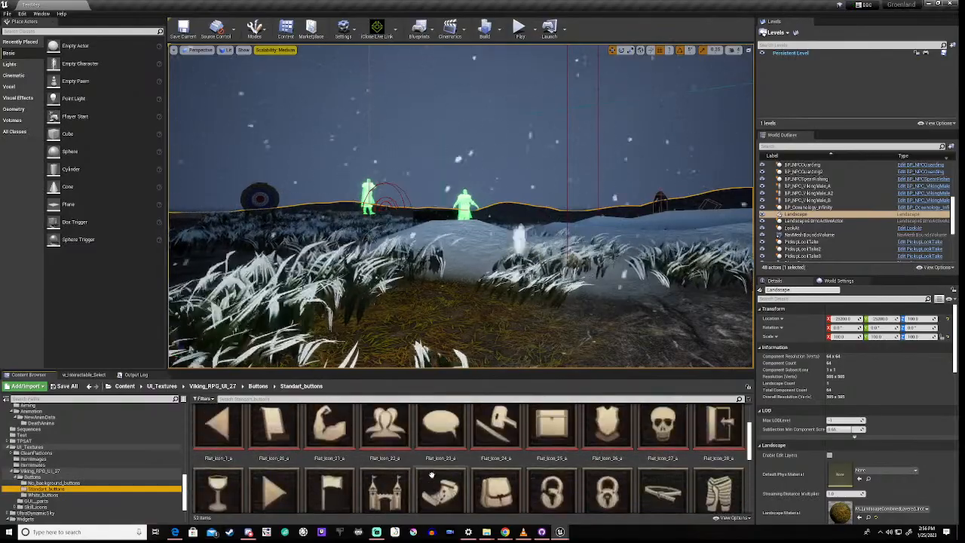
pyautogui.scroll(2, 431, 473)
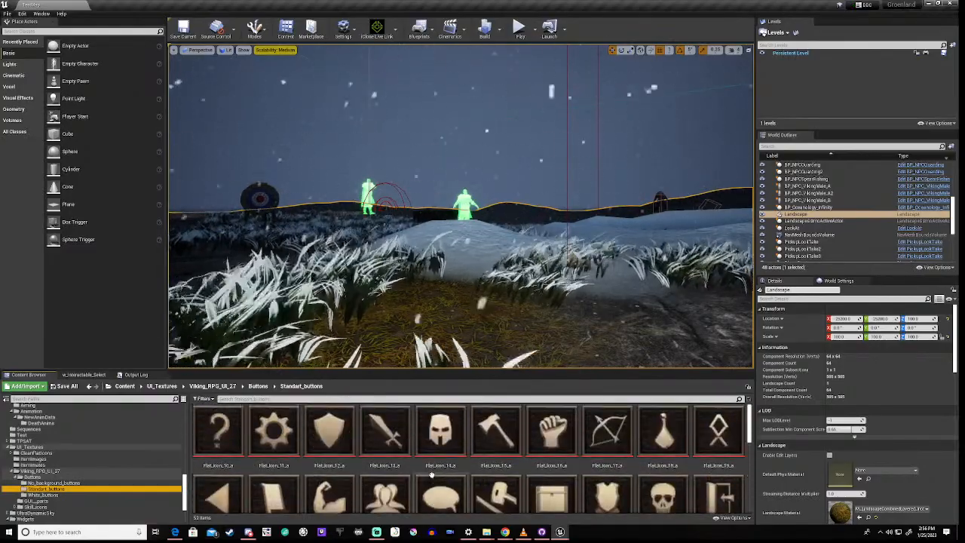
pyautogui.scroll(-1, 431, 473)
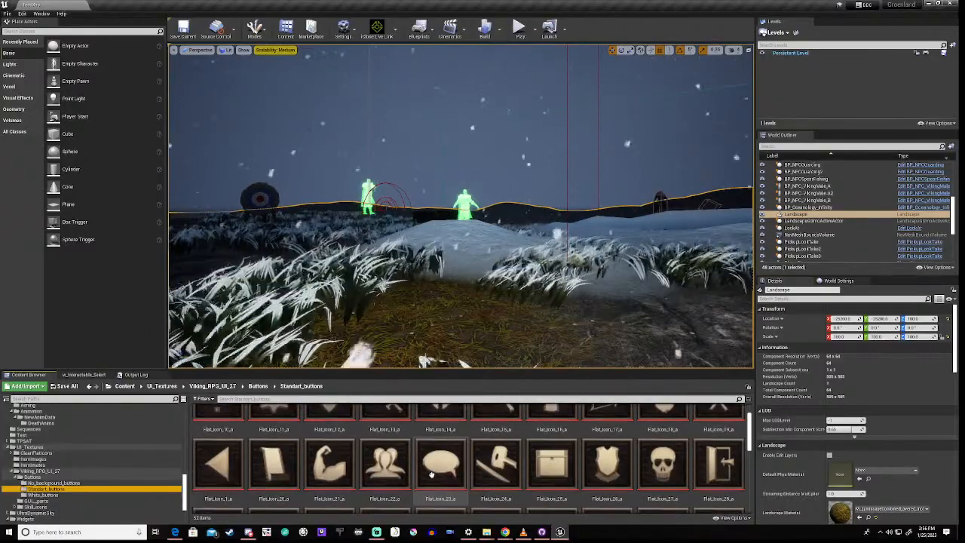
pyautogui.scroll(-1, 431, 474)
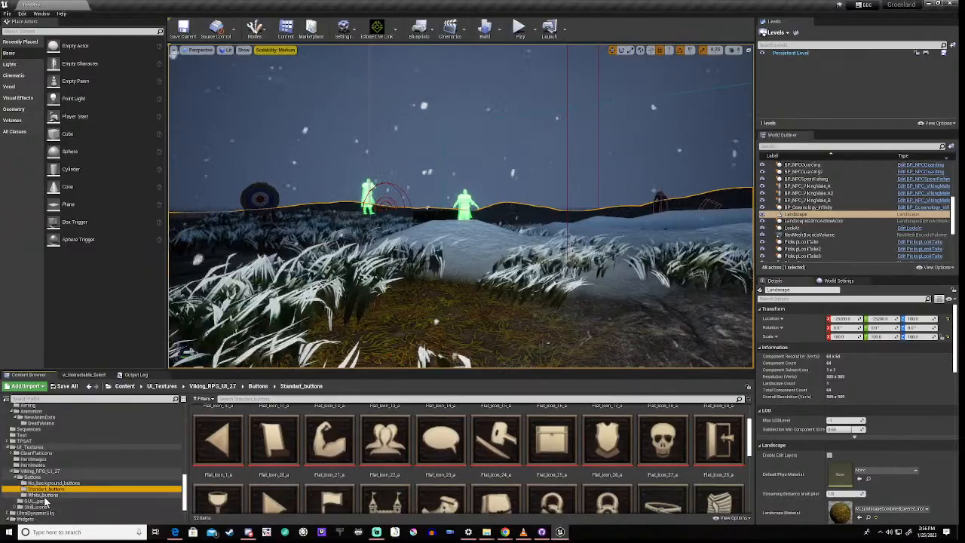
# - Examine the button, frame, health bar and menu textures throughout the GUI__parts folder
pyautogui.click(38, 501)
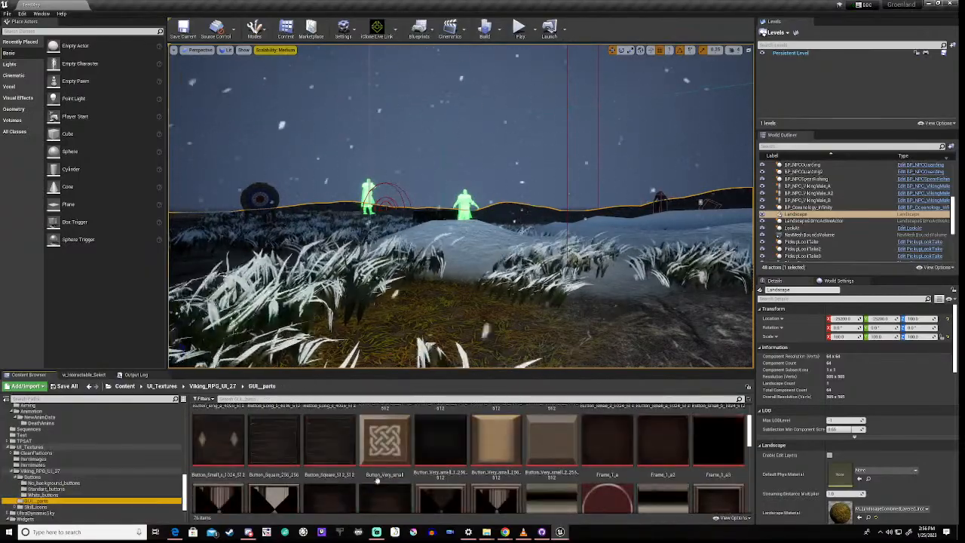
pyautogui.scroll(2, 435, 472)
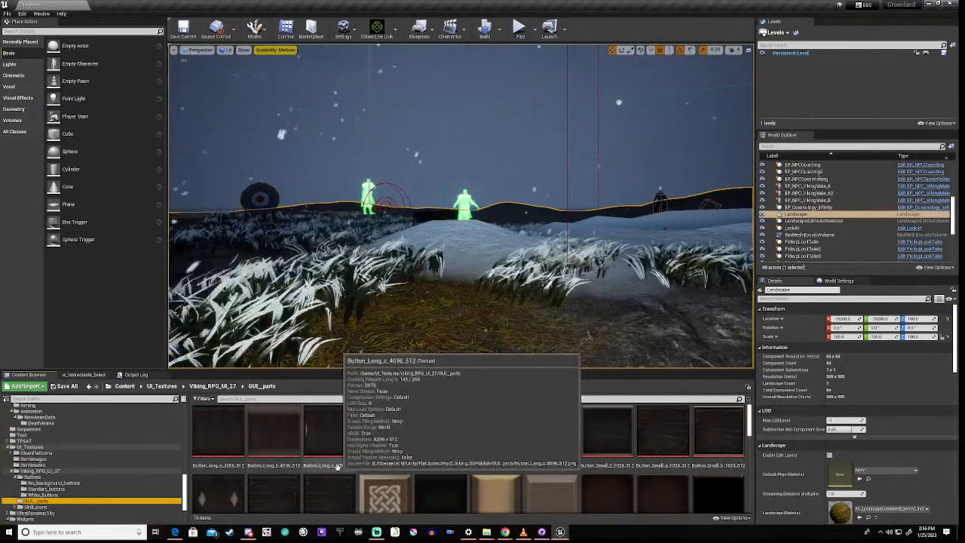
pyautogui.scroll(-2, 338, 467)
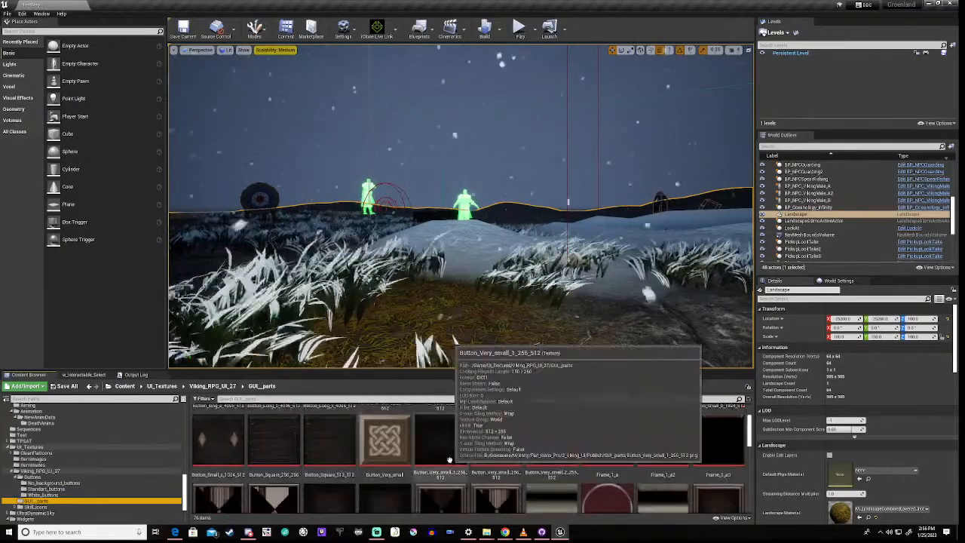
pyautogui.scroll(-3, 449, 459)
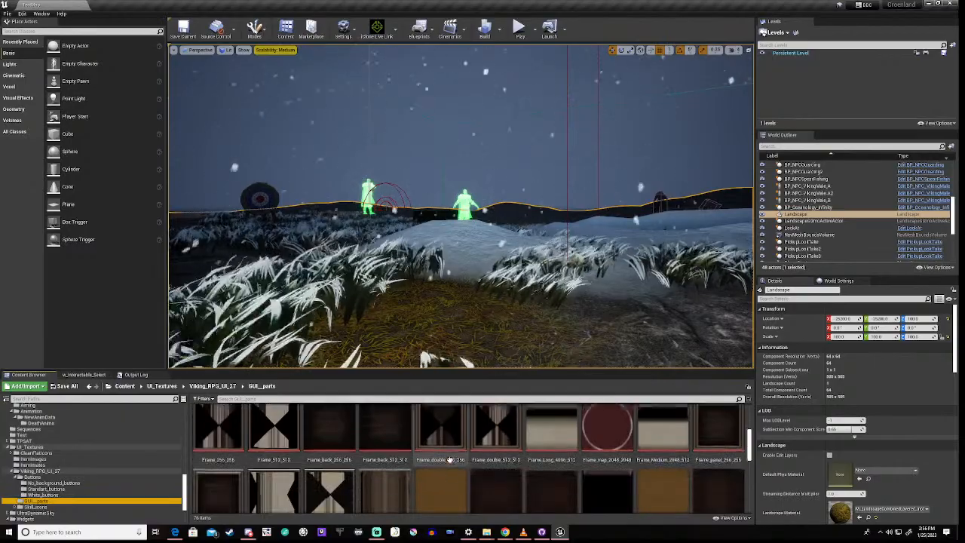
pyautogui.scroll(-8, 449, 459)
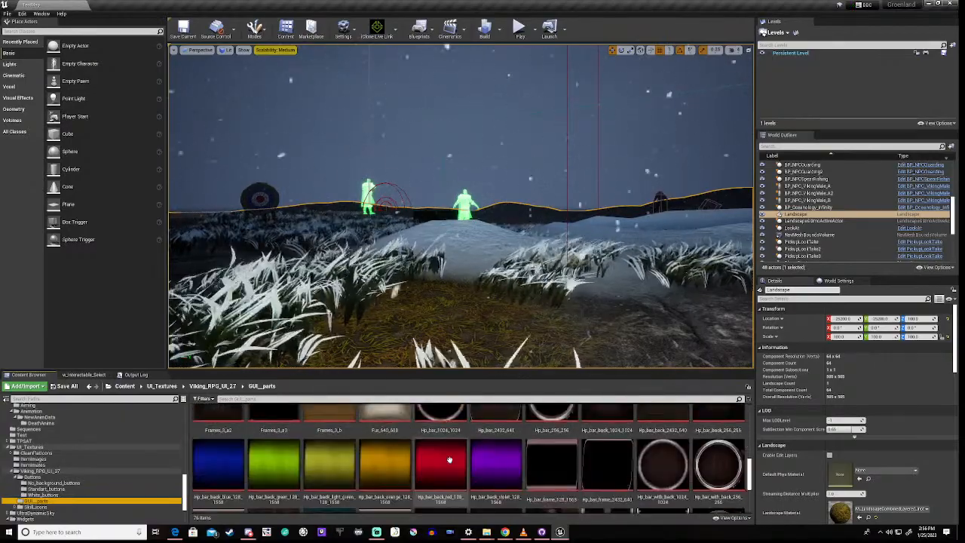
pyautogui.scroll(-1, 449, 459)
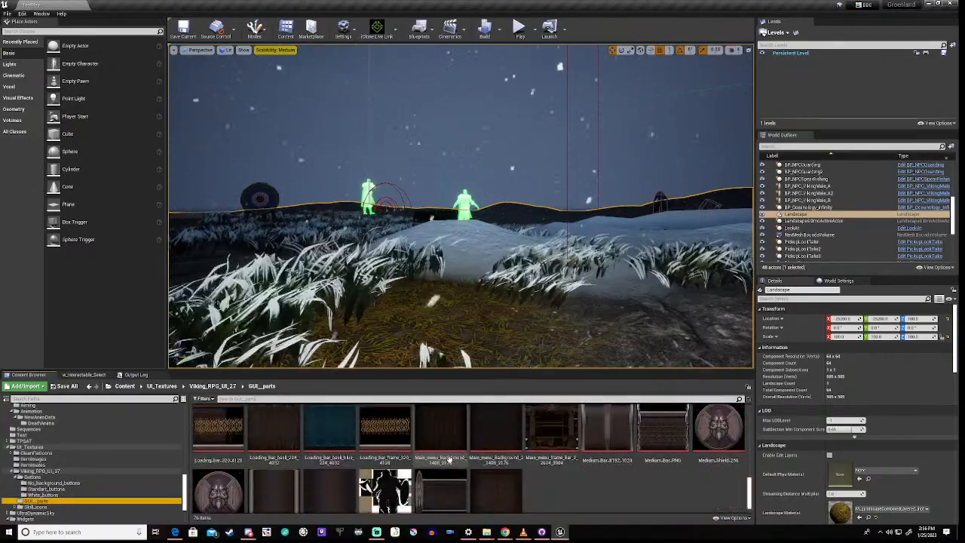
pyautogui.scroll(-1, 449, 459)
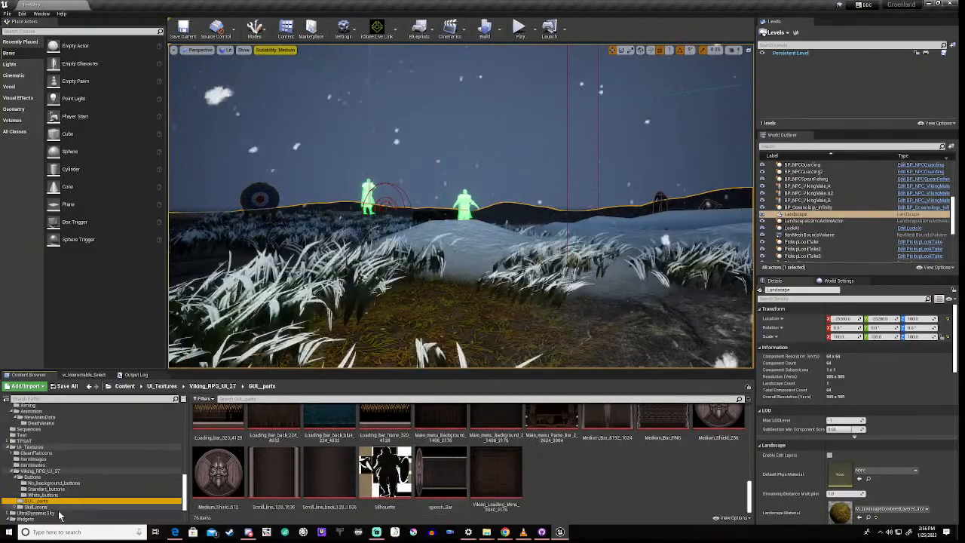
# - Examine the skill textures in the No_background_skills and Standart_skills folders, and collapse Skill_icons
pyautogui.click(30, 507)
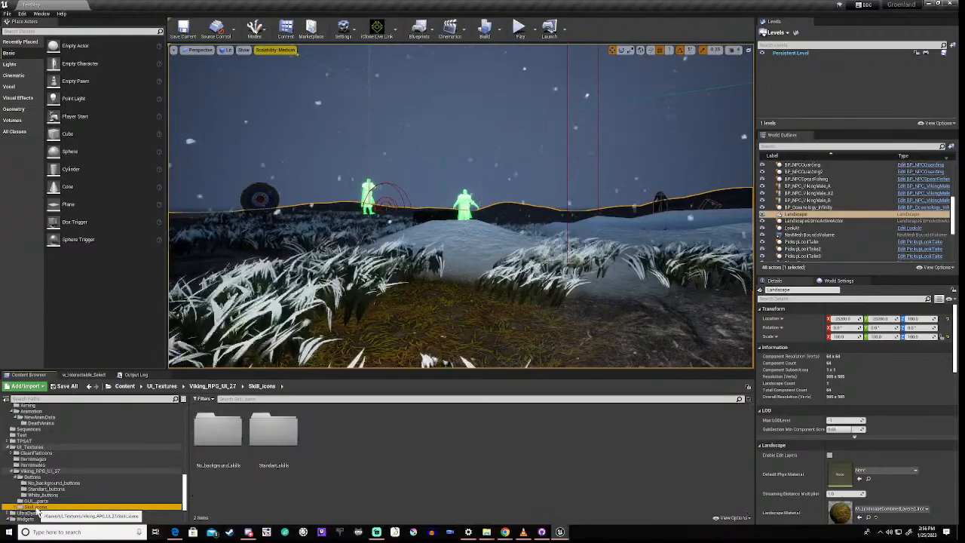
pyautogui.doubleClick(234, 436)
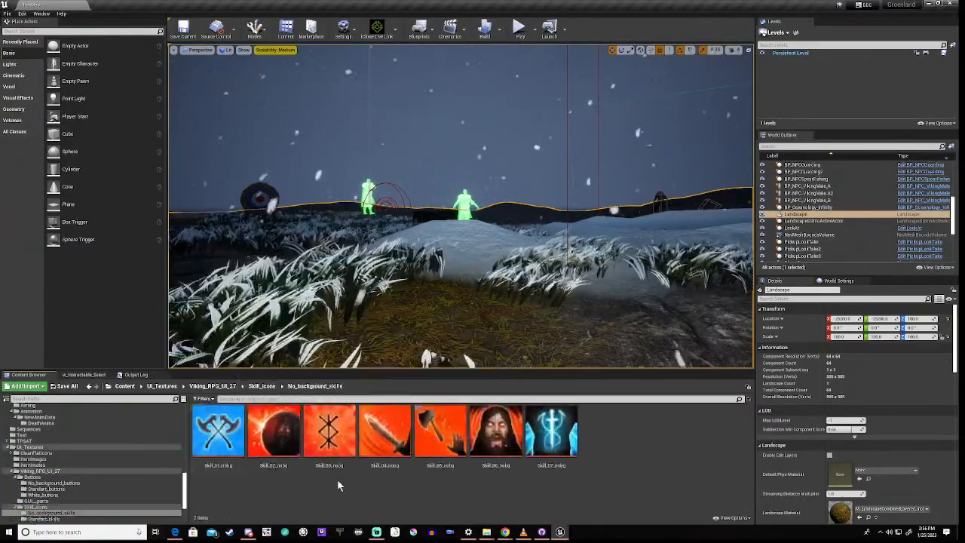
pyautogui.click(44, 518)
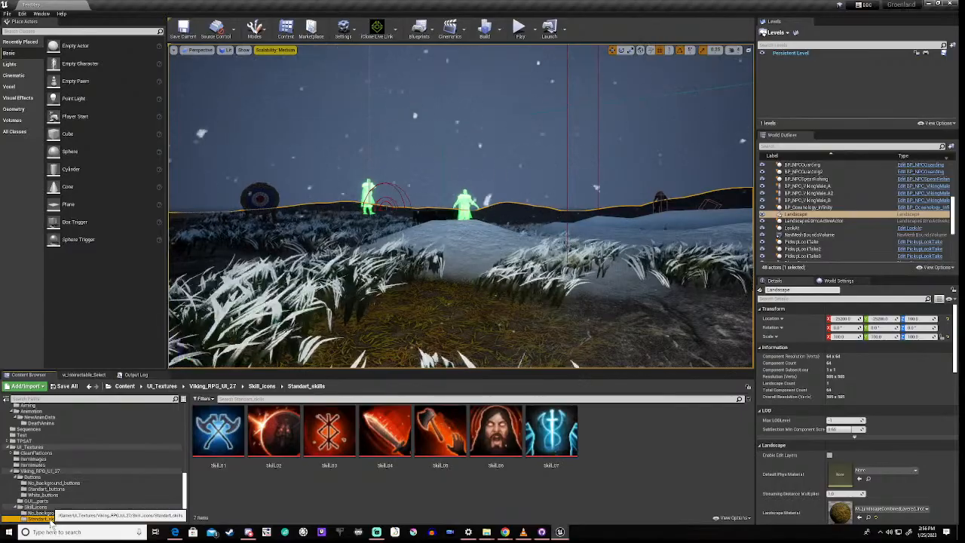
pyautogui.click(18, 508)
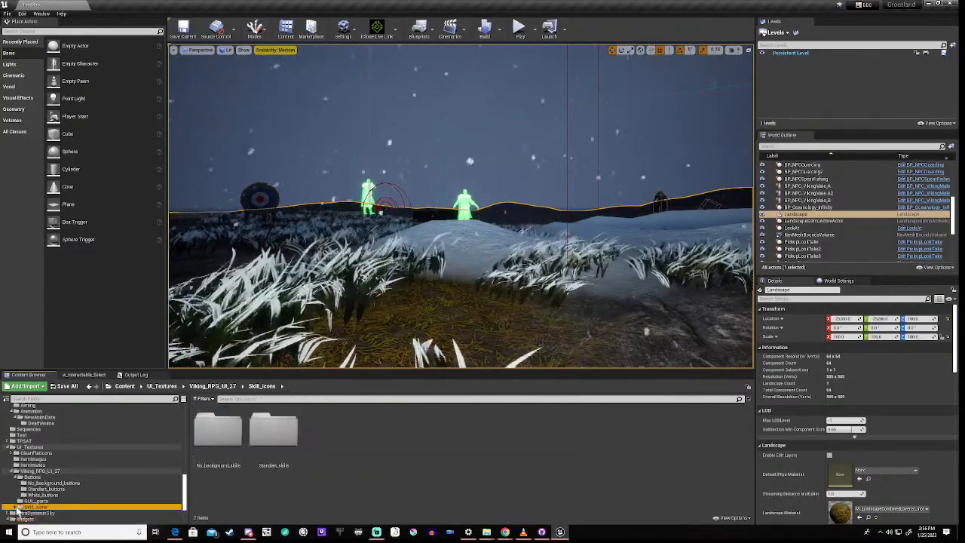
# - Review the button and frame textures in the GUI__parts folder once more
pyautogui.click(36, 500)
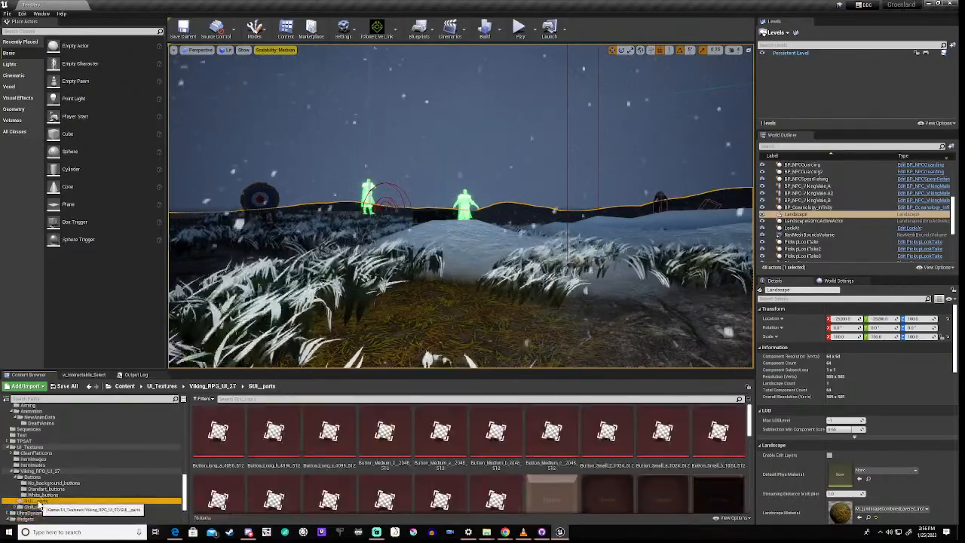
pyautogui.scroll(-1, 436, 439)
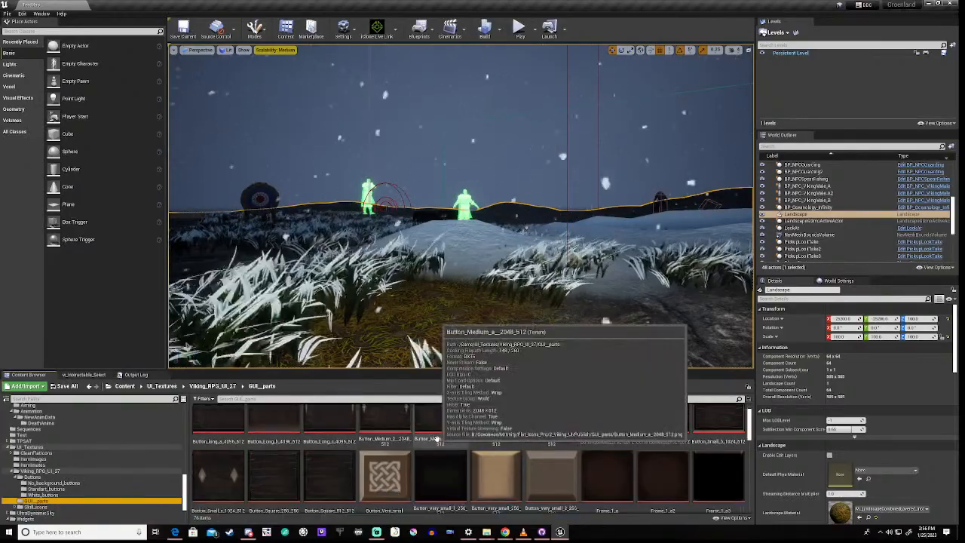
pyautogui.scroll(-2, 435, 438)
pyautogui.scroll(-2, 435, 439)
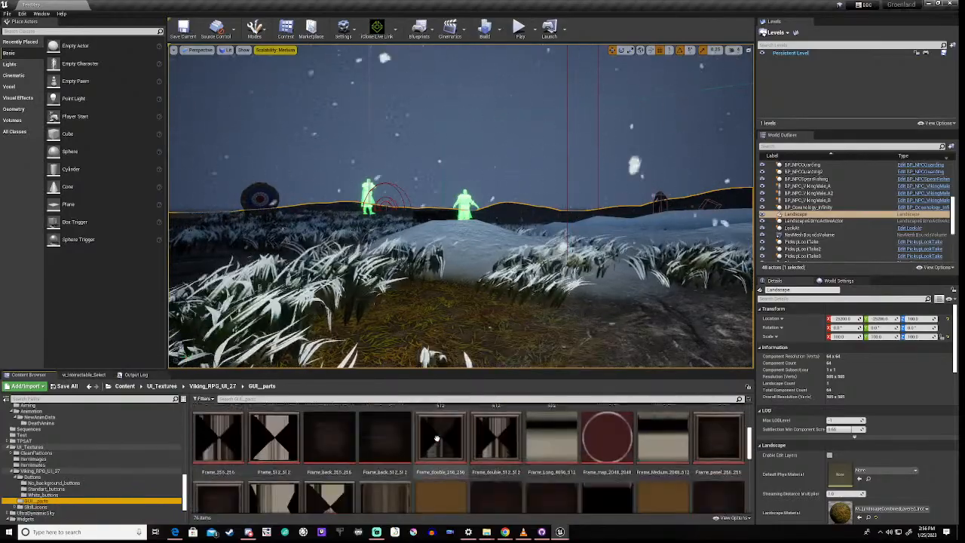
pyautogui.scroll(1, 435, 438)
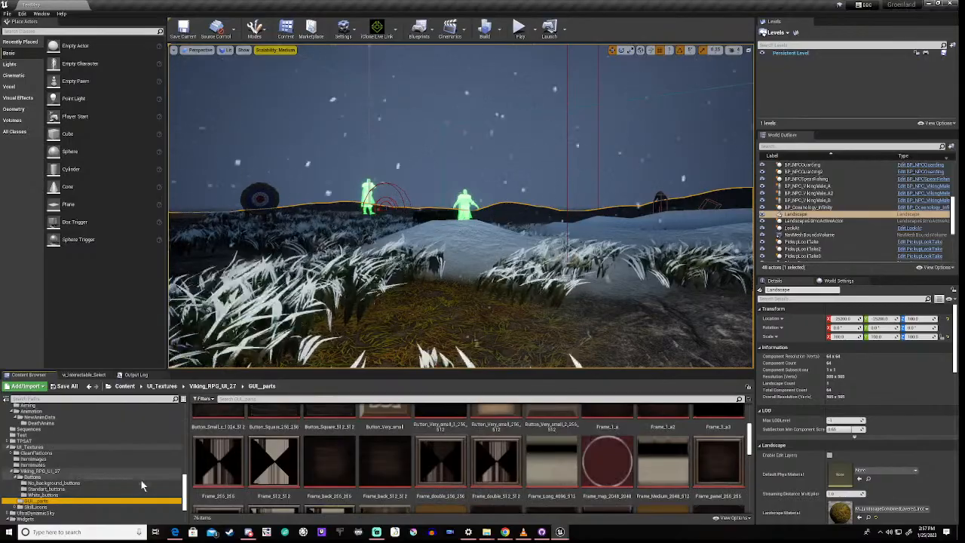
# - Revisit the Standart_buttons folder briefly and return to the Widgets folder with no asset selected
pyautogui.click(71, 489)
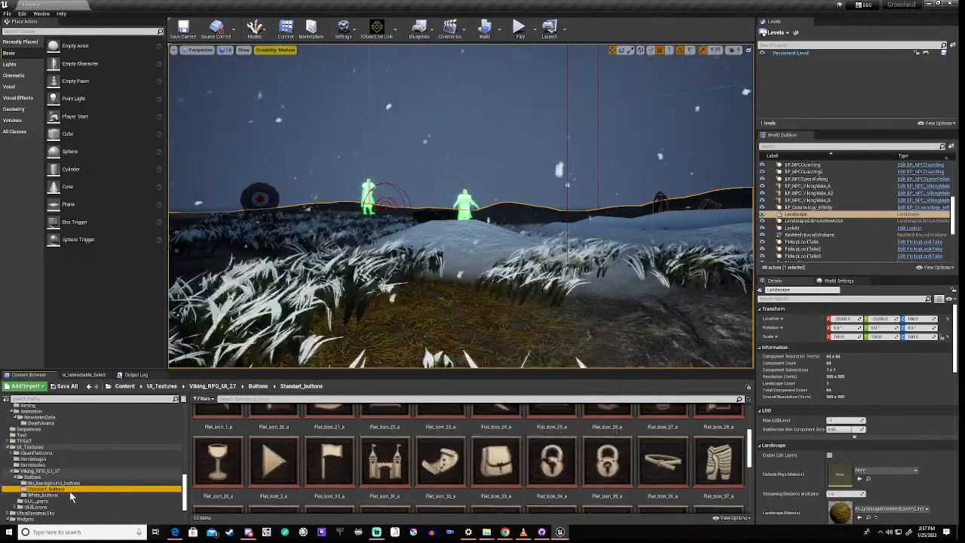
pyautogui.scroll(-3, 33, 520)
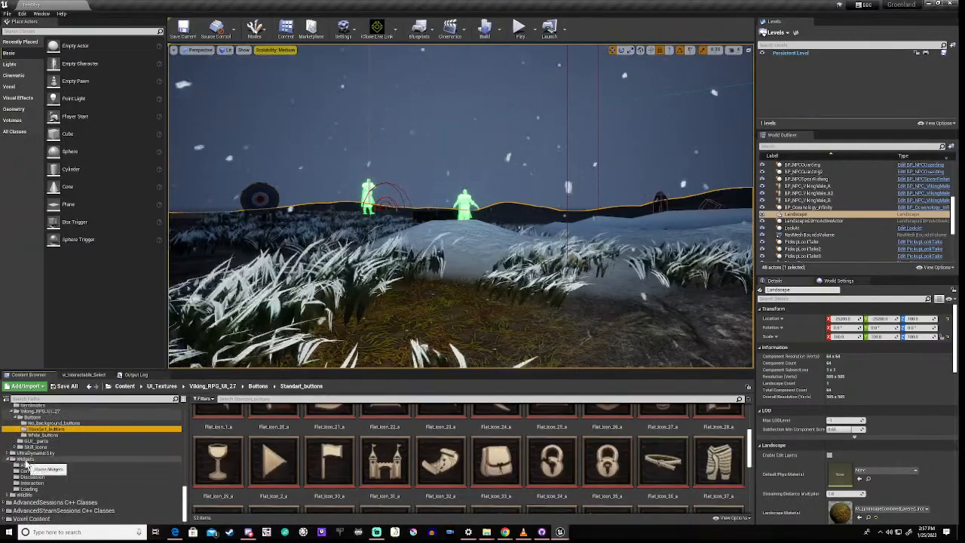
pyautogui.click(25, 458)
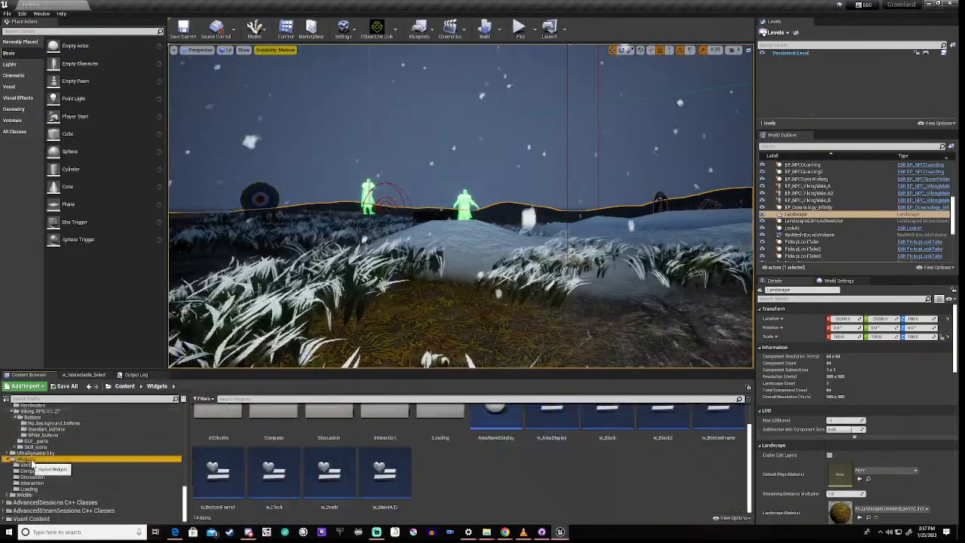
pyautogui.click(466, 483)
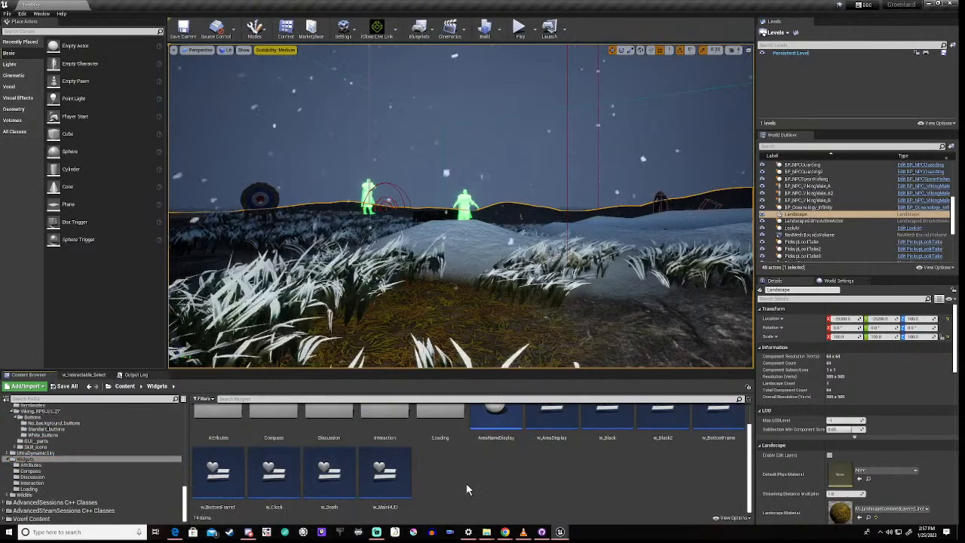
# - Create a Widget Blueprint named w_Death_MainMenu in the Widgets folder
pyautogui.rightClick(466, 483)
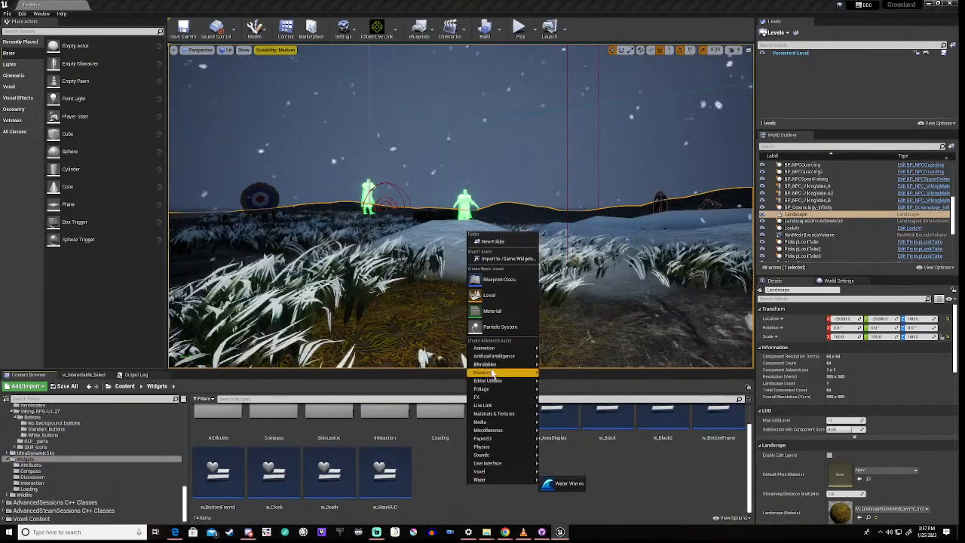
pyautogui.moveTo(497, 464)
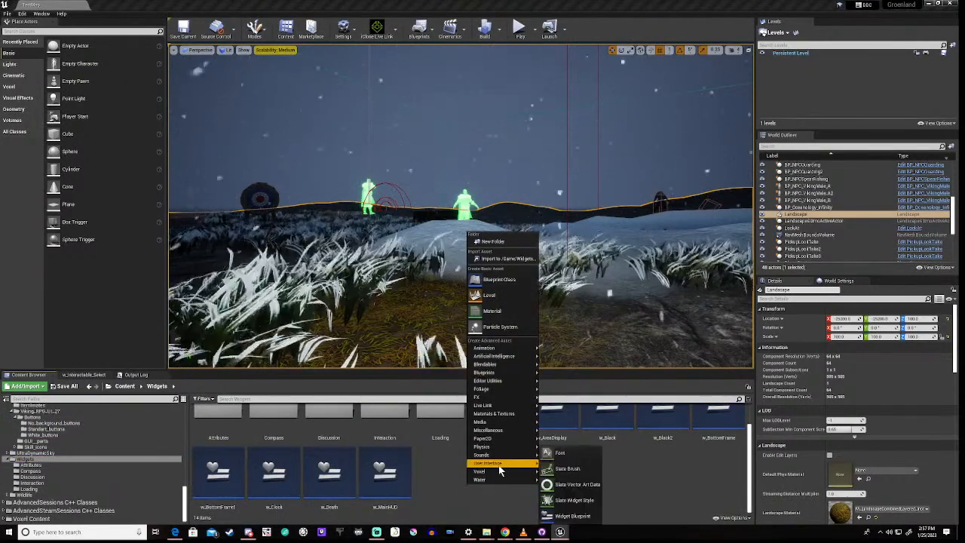
pyautogui.click(568, 517)
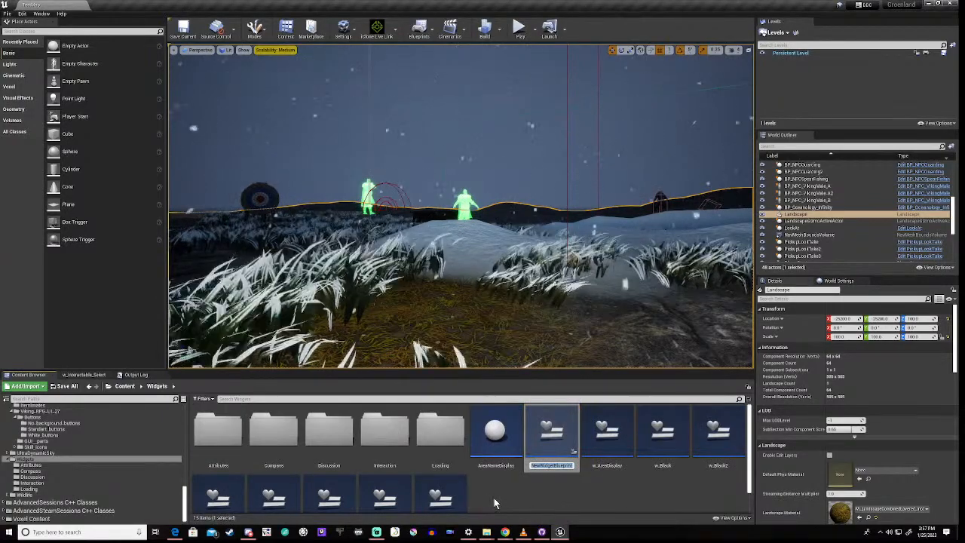
pyautogui.write('w_B')
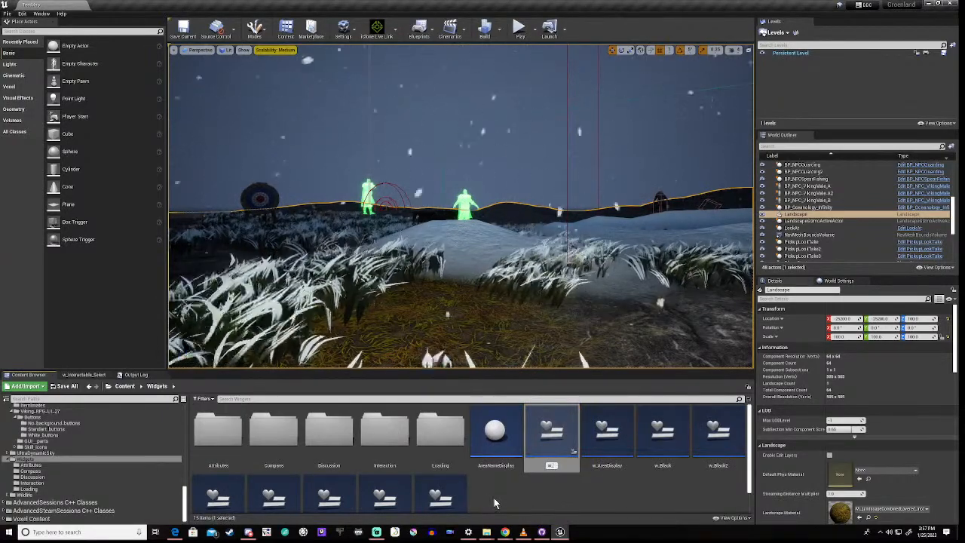
pyautogui.write('eath')
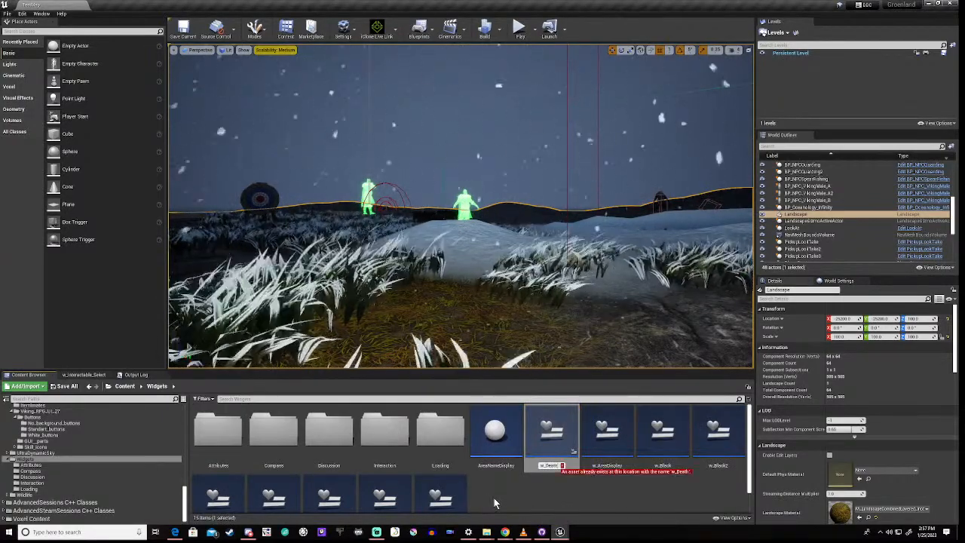
pyautogui.write('_')
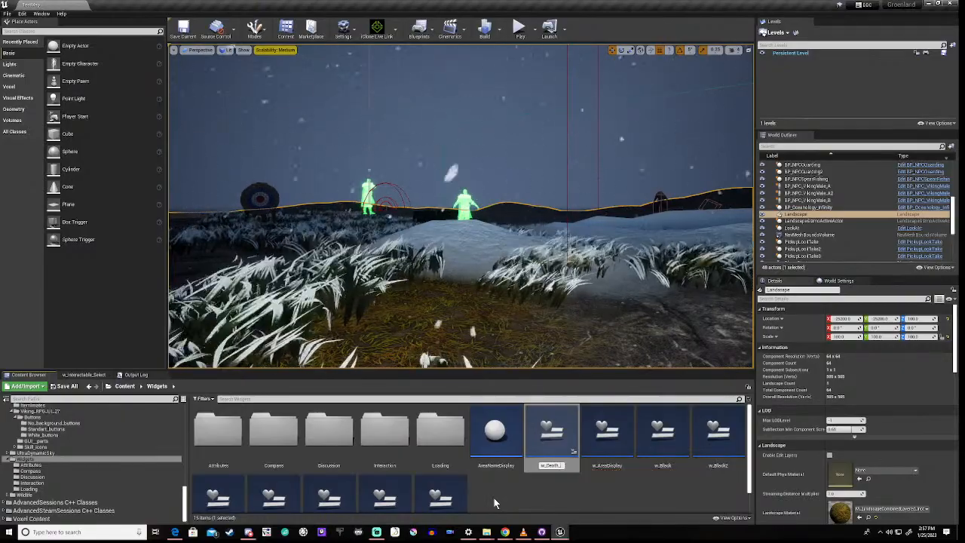
pyautogui.write('MainMenu')
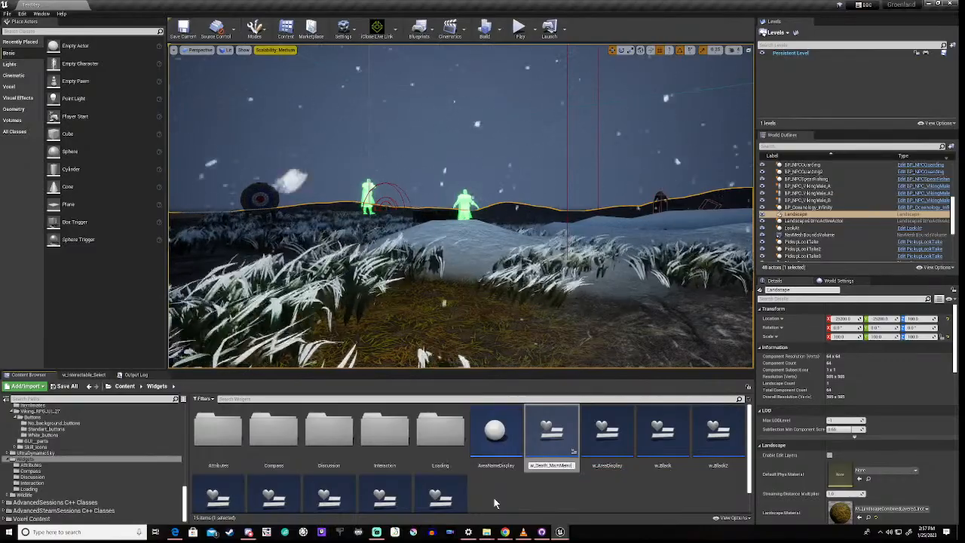
pyautogui.press('Return')
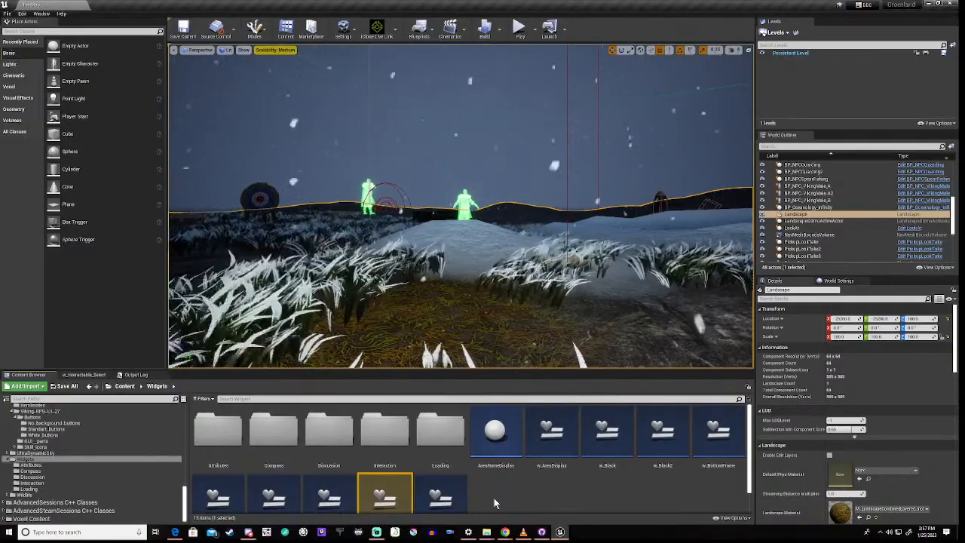
# - Open the w_Death_MainMenu widget for editing and move its editor window clear of the widget assets in the Content Browser
pyautogui.scroll(-1, 493, 498)
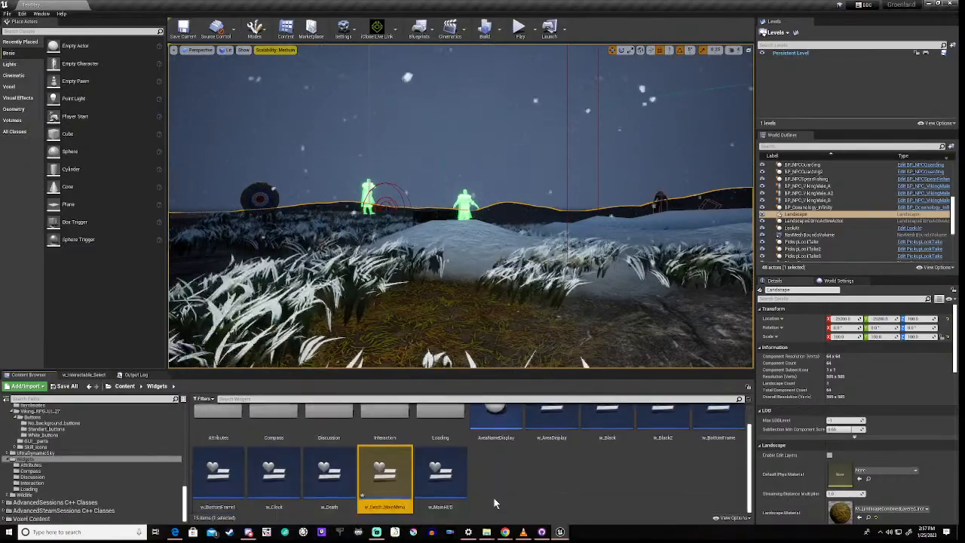
pyautogui.doubleClick(383, 469)
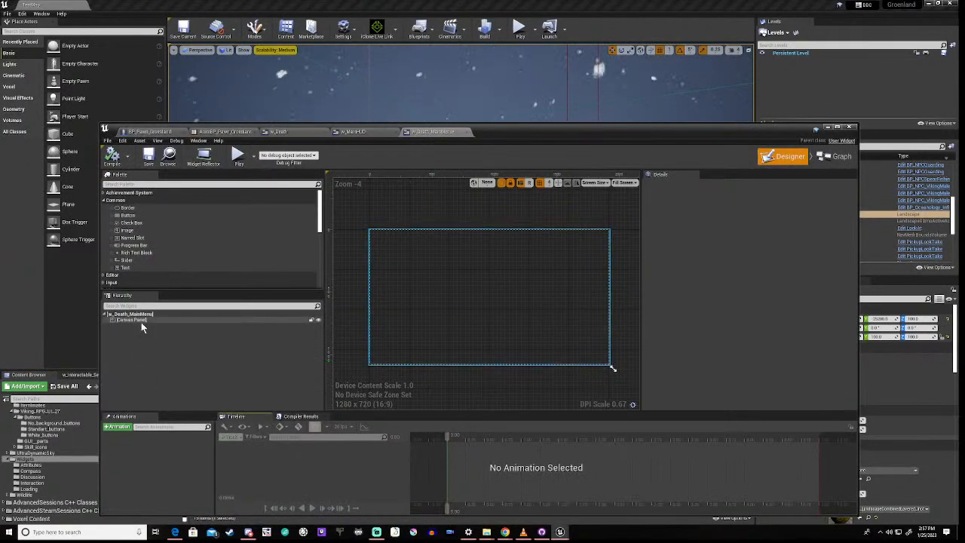
pyautogui.moveTo(531, 127); pyautogui.dragTo(589, 35)
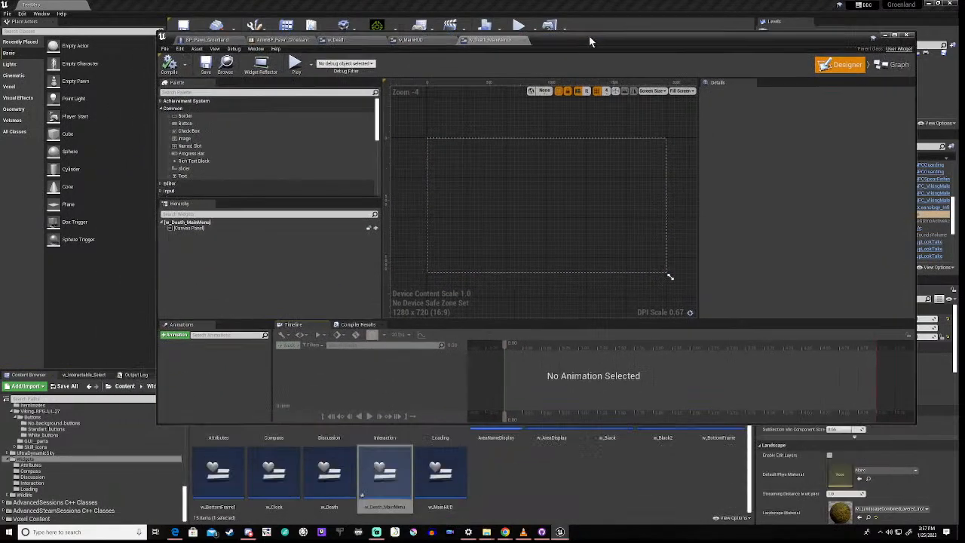
# - Nest a second Canvas Panel inside the root Canvas Panel of w_Death_MainMenu
pyautogui.click(198, 229)
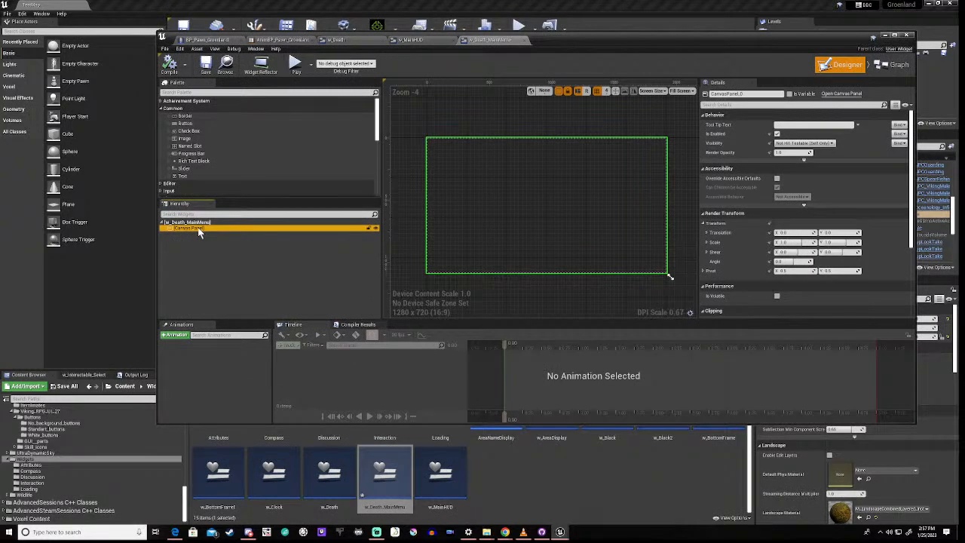
pyautogui.scroll(-2, 194, 152)
pyautogui.scroll(-3, 193, 152)
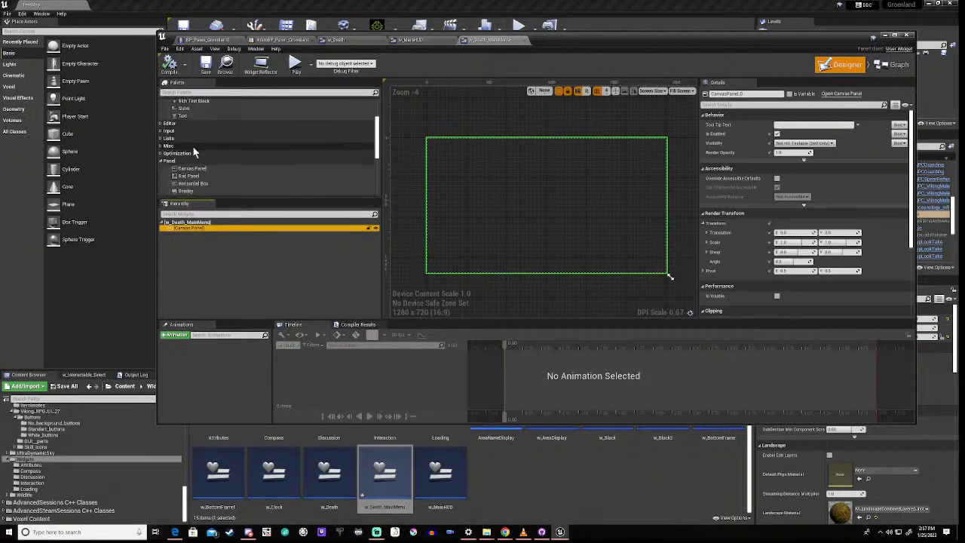
pyautogui.moveTo(192, 132); pyautogui.dragTo(292, 162)
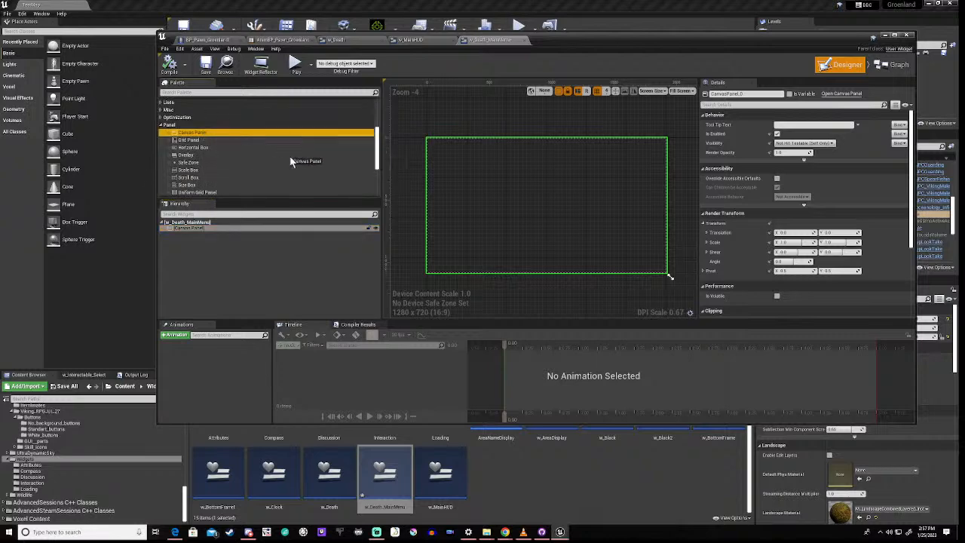
pyautogui.moveTo(209, 230); pyautogui.dragTo(210, 233)
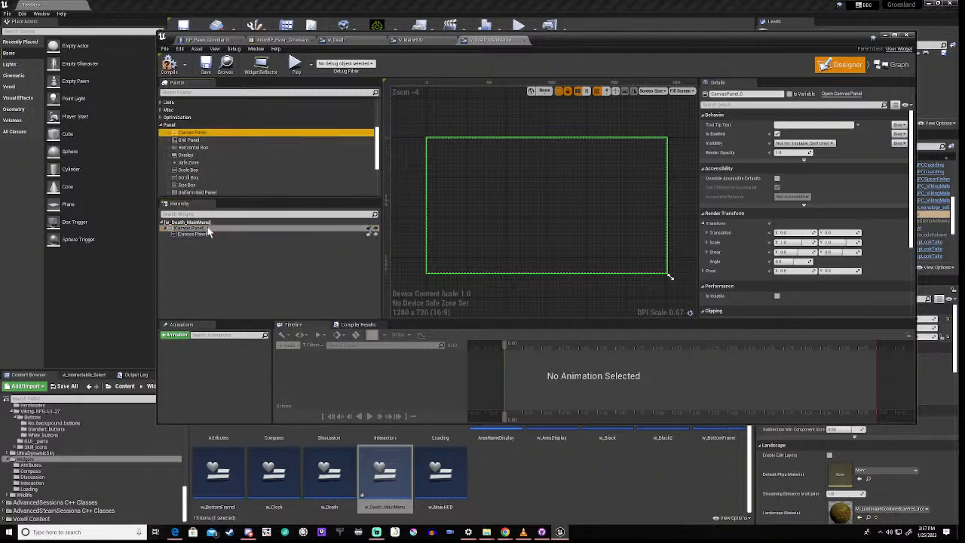
# - Anchor the nested Canvas Panel to the bottom centre and set its Position X and Position Y to 0
pyautogui.click(199, 235)
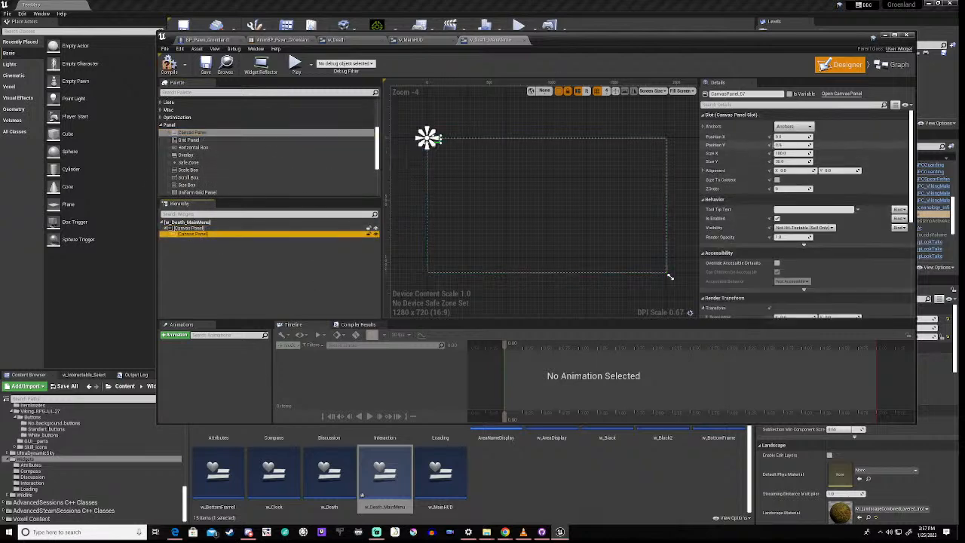
pyautogui.click(800, 128)
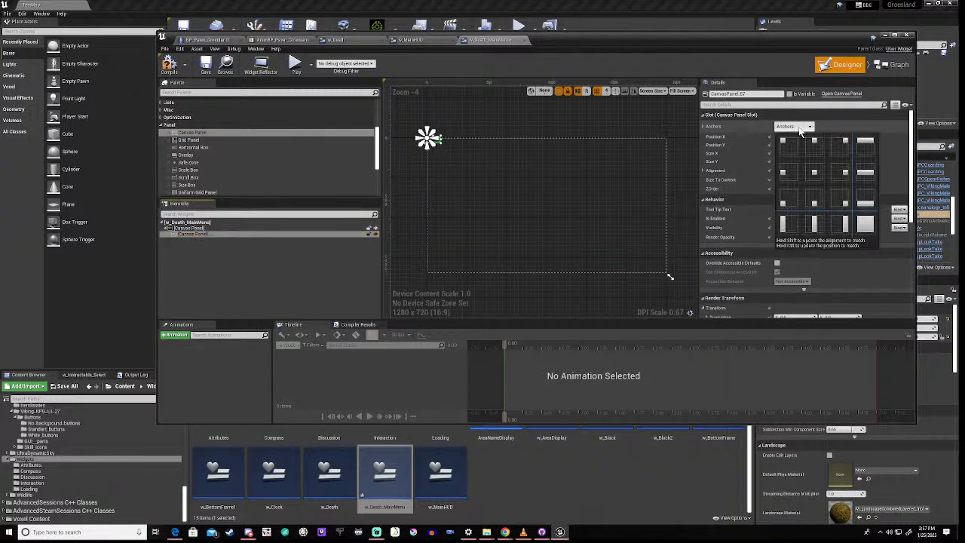
pyautogui.click(814, 204)
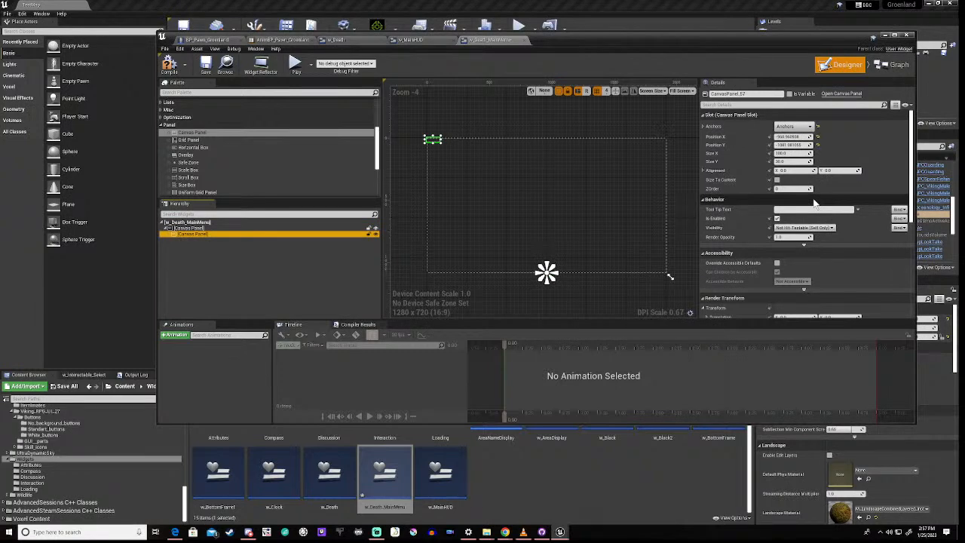
pyautogui.click(793, 137)
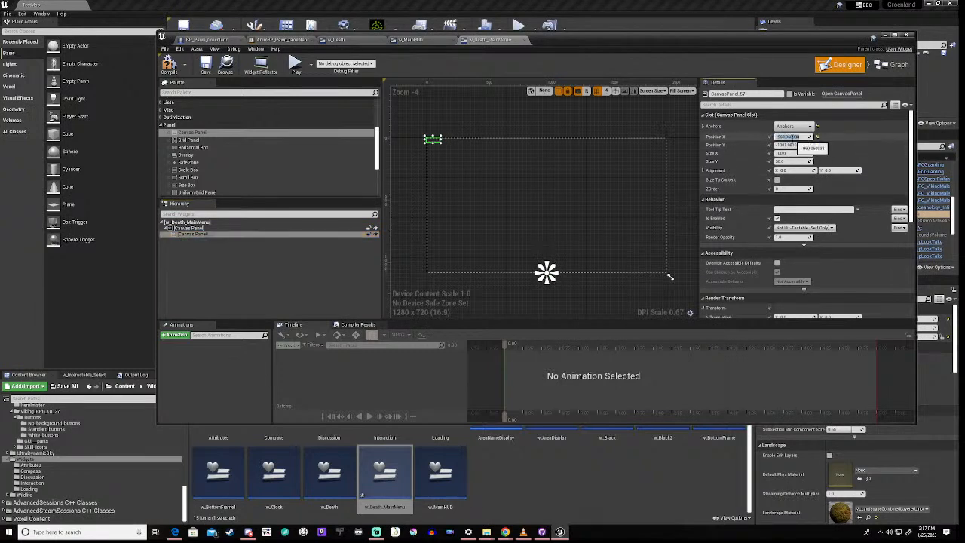
pyautogui.write('0')
pyautogui.press('Tab')
pyautogui.write('0')
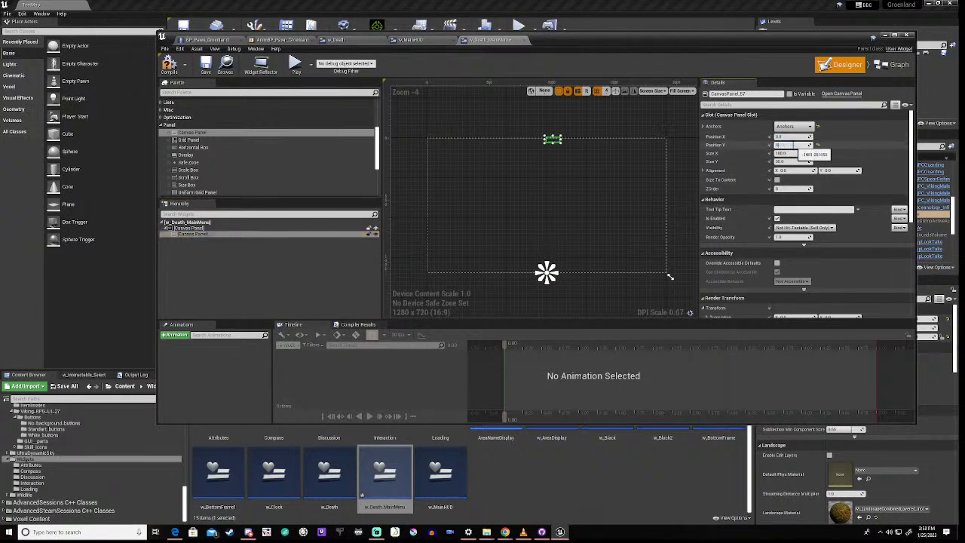
pyautogui.press('Return')
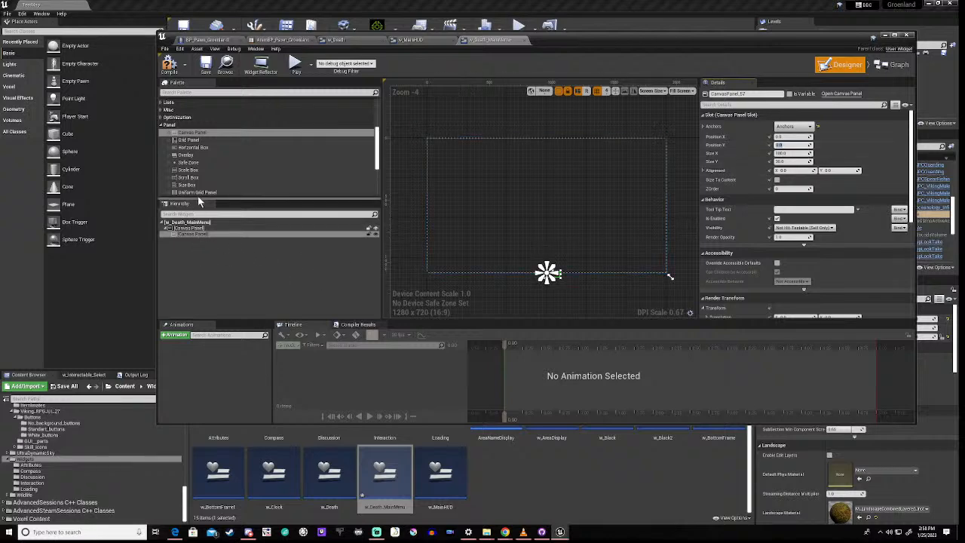
# - Add a Horizontal Box containing a Button and a Text block inside the nested Canvas Panel
pyautogui.moveTo(204, 147); pyautogui.dragTo(236, 156)
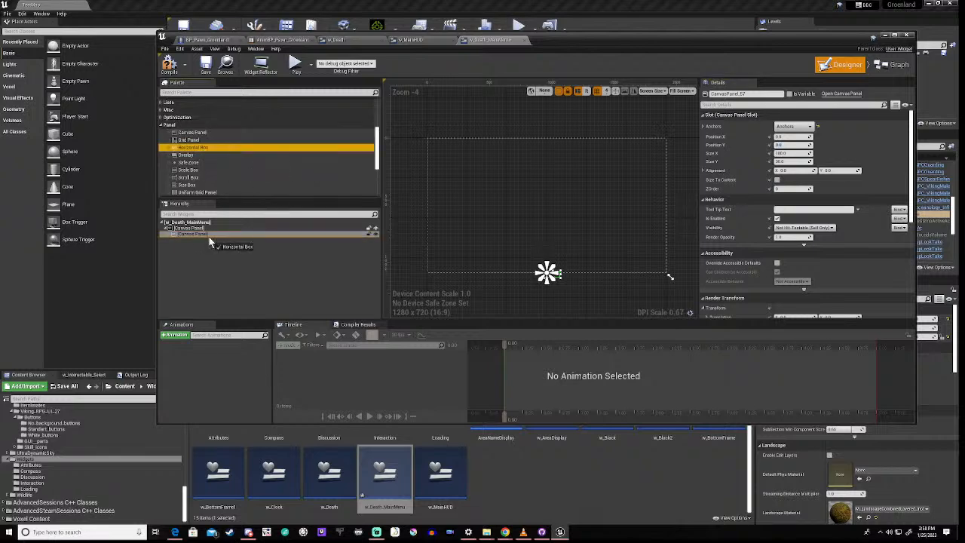
pyautogui.moveTo(209, 237); pyautogui.dragTo(211, 238)
pyautogui.click(198, 240)
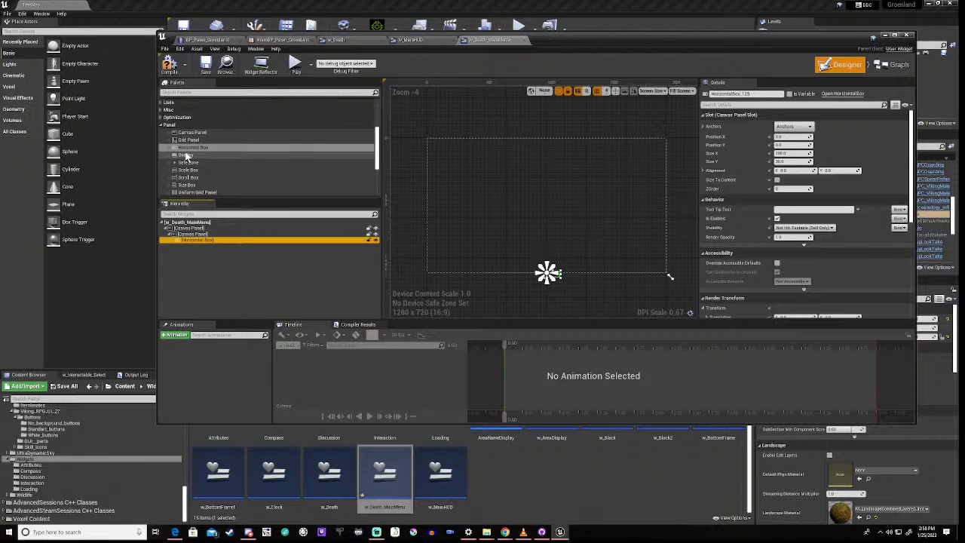
pyautogui.scroll(4, 186, 156)
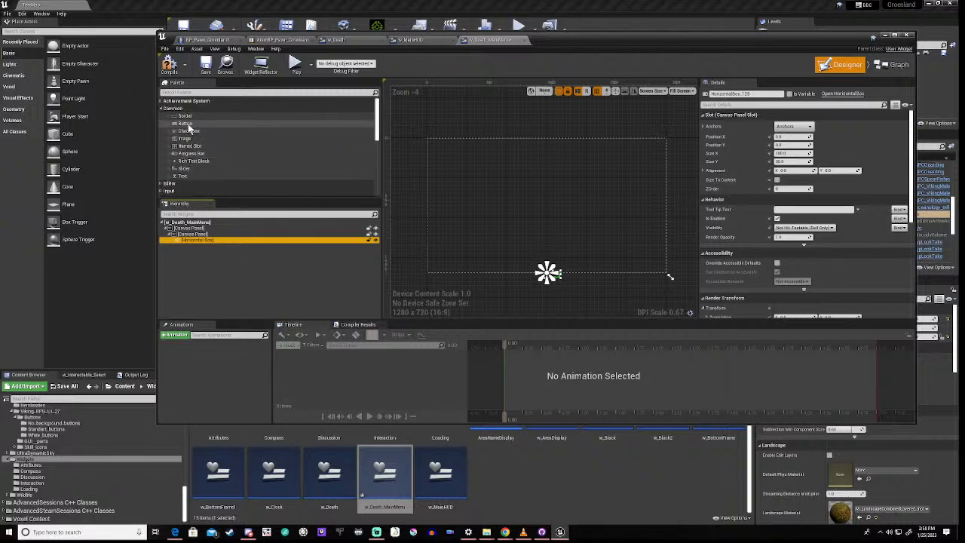
pyautogui.moveTo(185, 124); pyautogui.dragTo(210, 243)
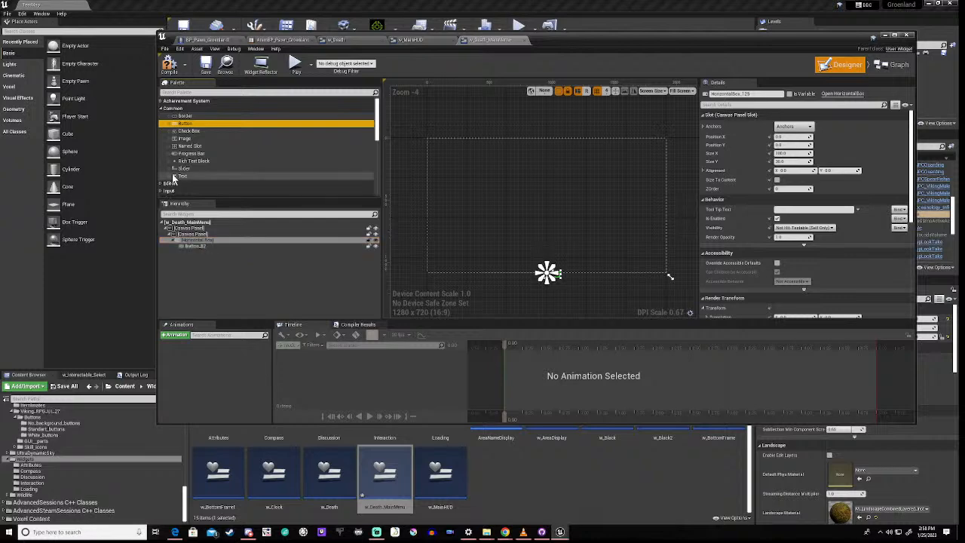
pyautogui.moveTo(182, 177); pyautogui.dragTo(209, 250)
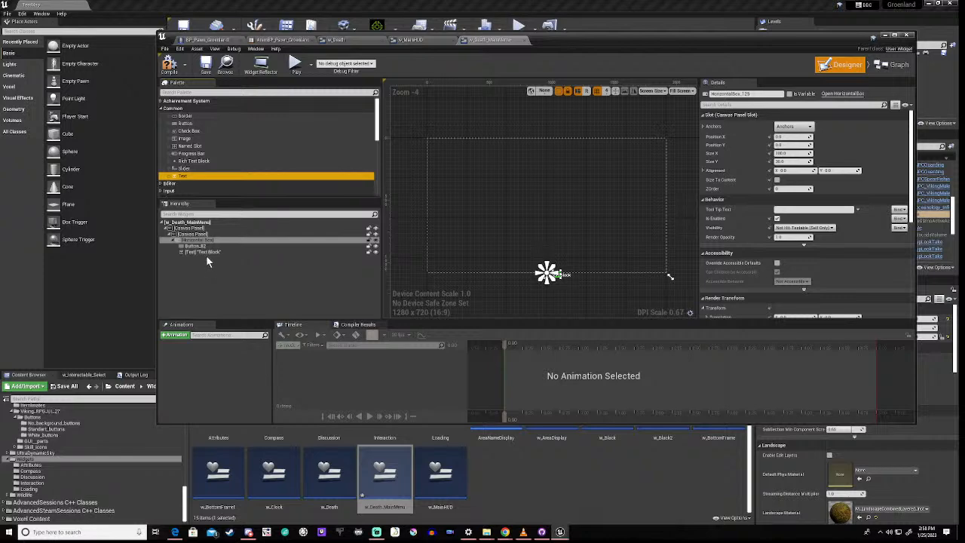
# - Set the Text block's font family to NorrontSans_Font
pyautogui.click(206, 253)
pyautogui.click(784, 257)
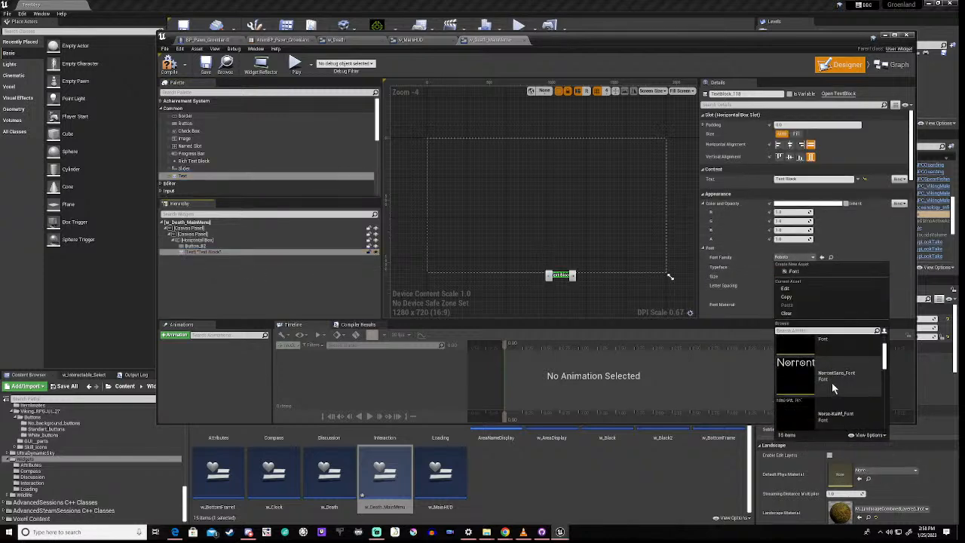
pyautogui.click(832, 386)
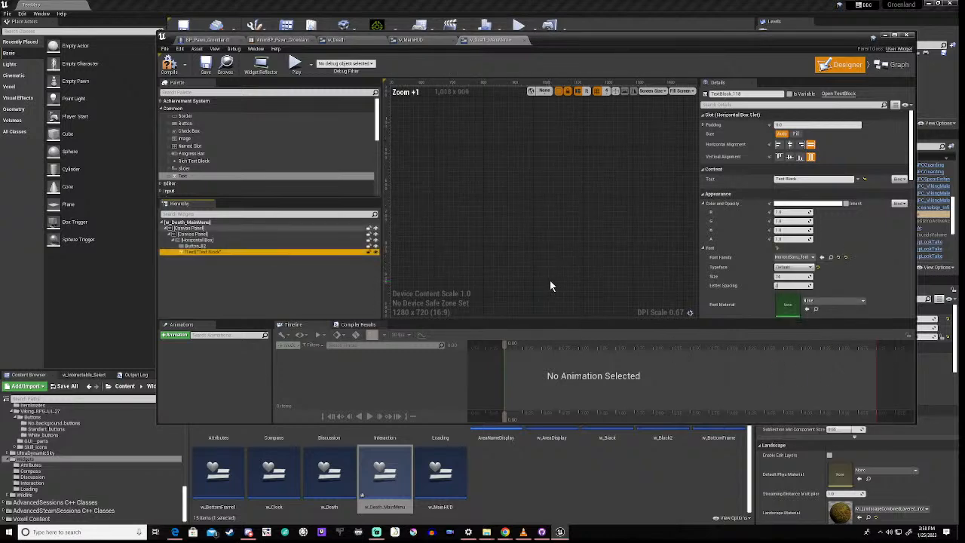
pyautogui.scroll(-2, 549, 283)
pyautogui.moveTo(518, 287); pyautogui.dragTo(491, 250, button='right')
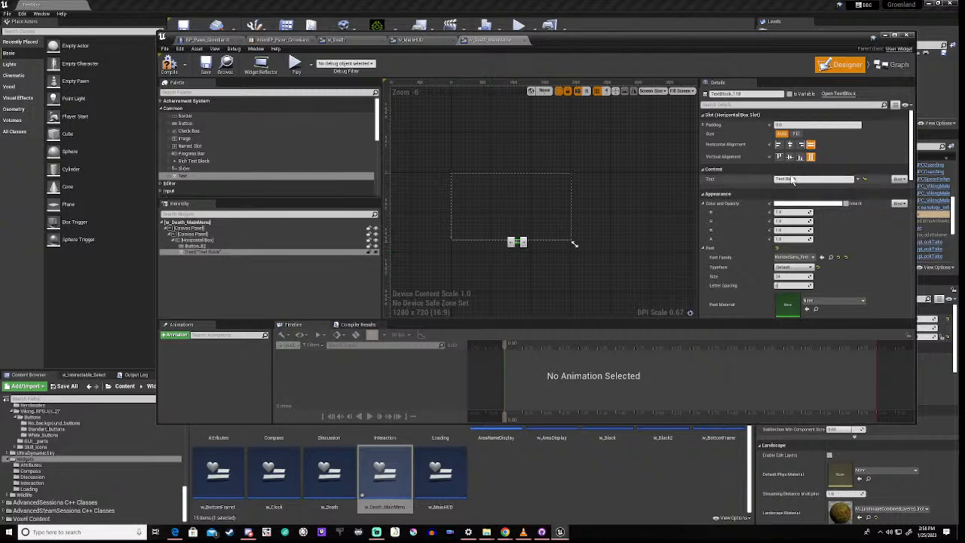
# - Enable Size To Content on the nested Canvas Panel and set its alignment to X 0.5 and Y 1.5
pyautogui.click(200, 242)
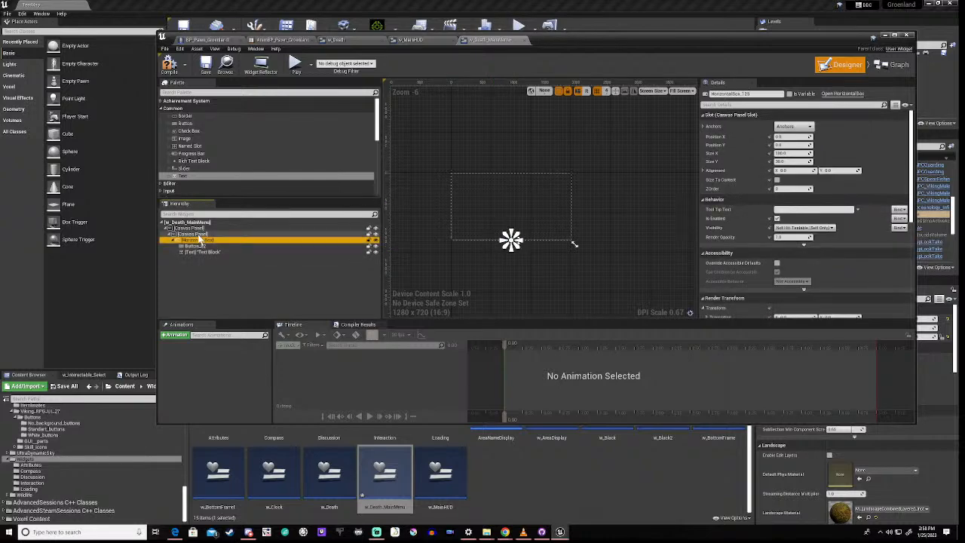
pyautogui.click(193, 234)
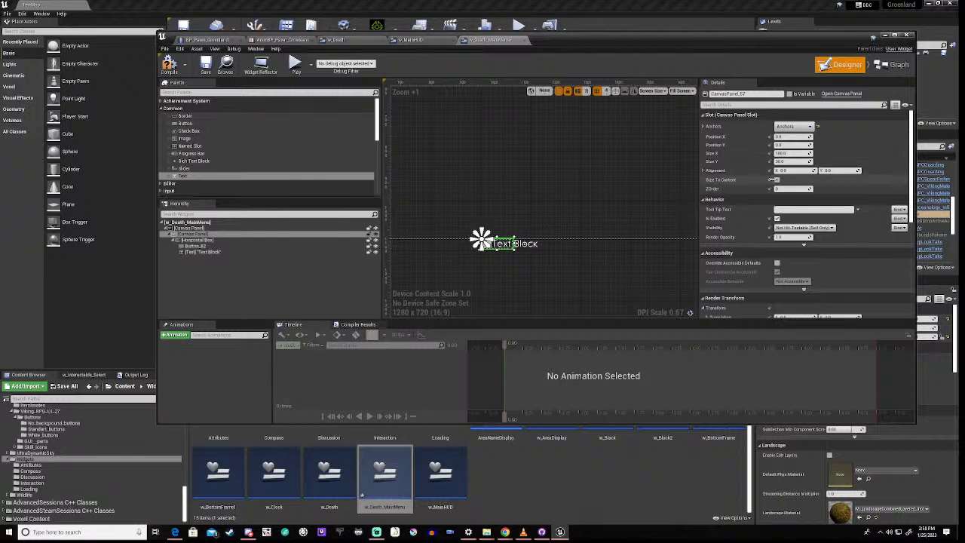
pyautogui.click(777, 180)
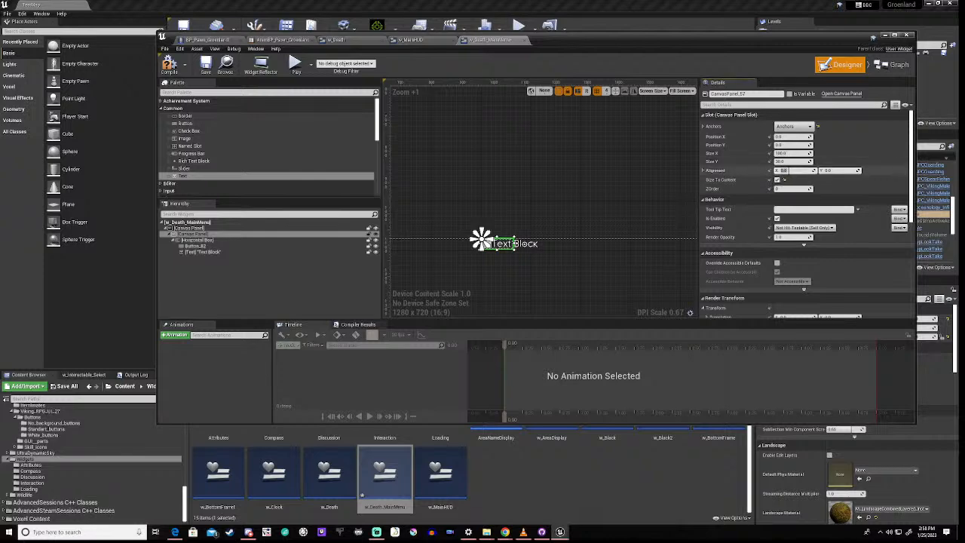
pyautogui.press('Tab')
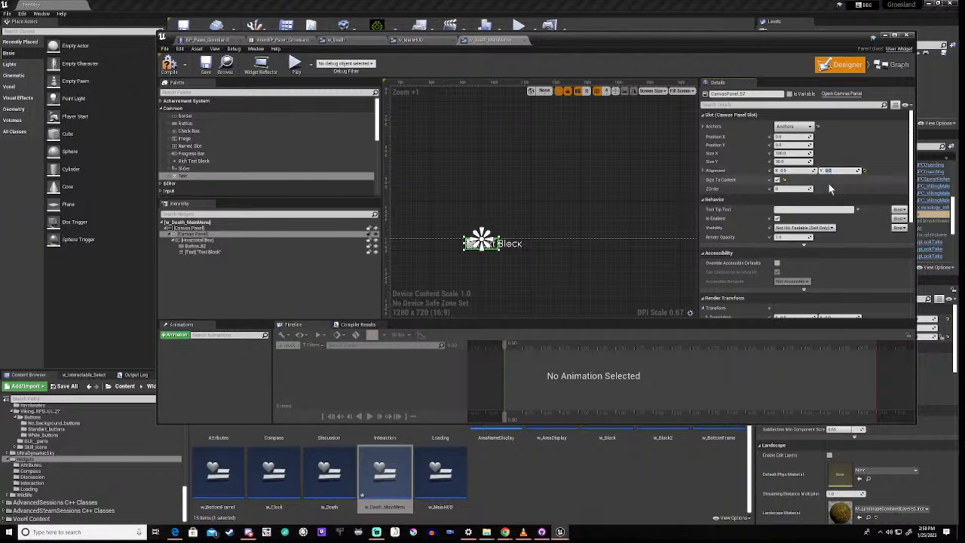
pyautogui.write('0.5')
pyautogui.press('Return')
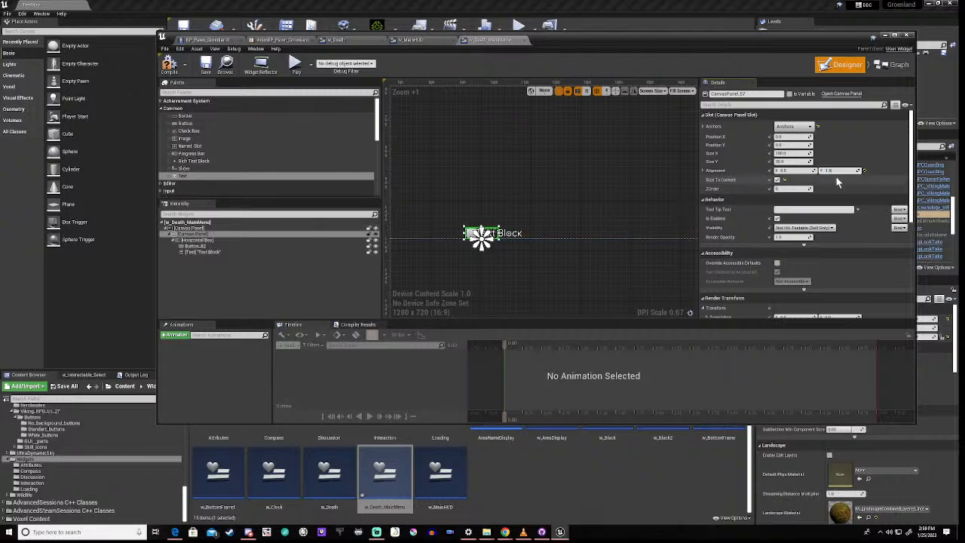
pyautogui.press('Return')
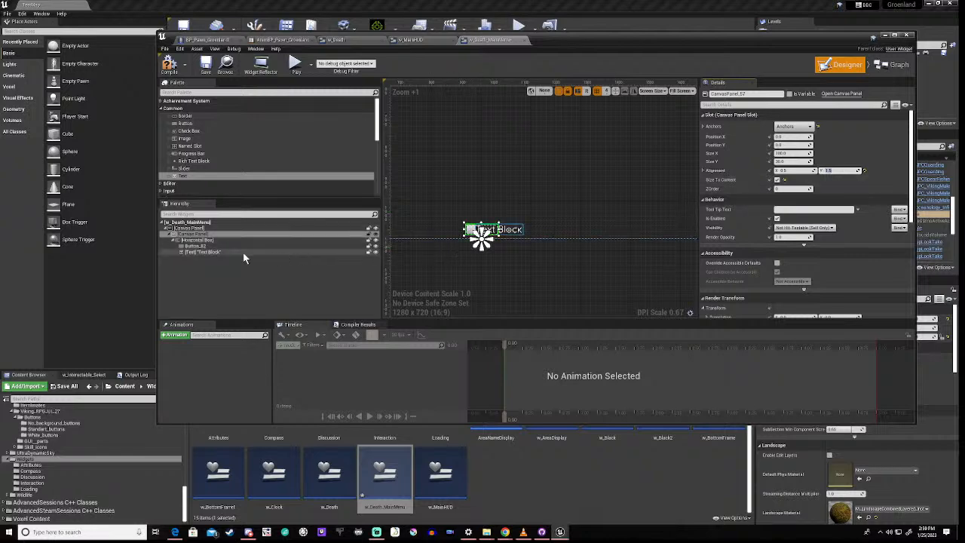
# - Assign the Flat_Icon_28_a texture from the Standart_buttons folder to the Button's Normal, Hovered and Pressed images
pyautogui.click(198, 247)
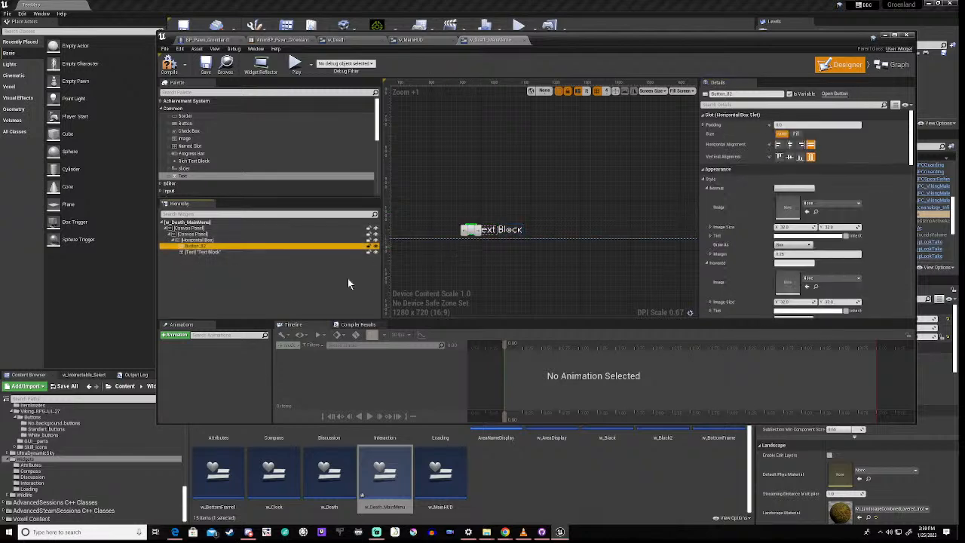
pyautogui.click(46, 428)
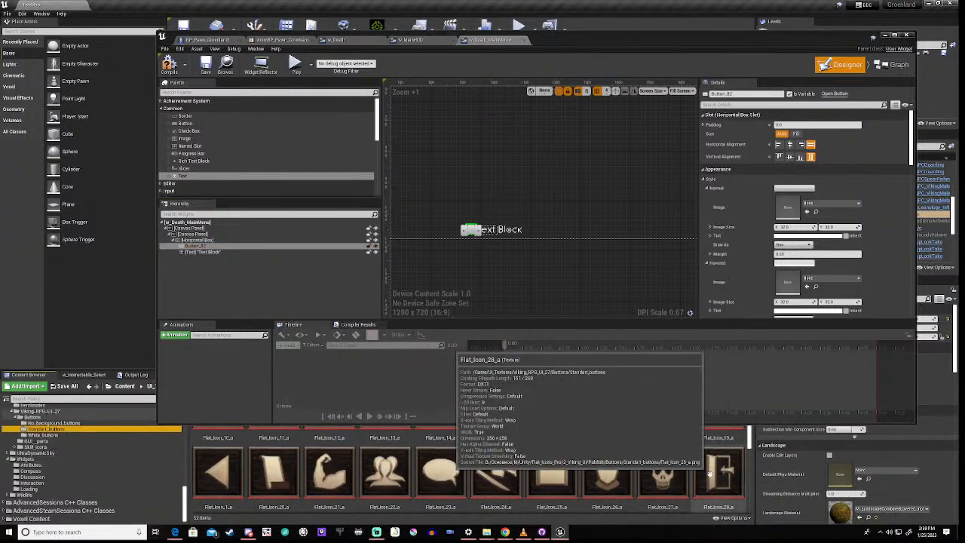
pyautogui.moveTo(709, 473); pyautogui.dragTo(789, 207)
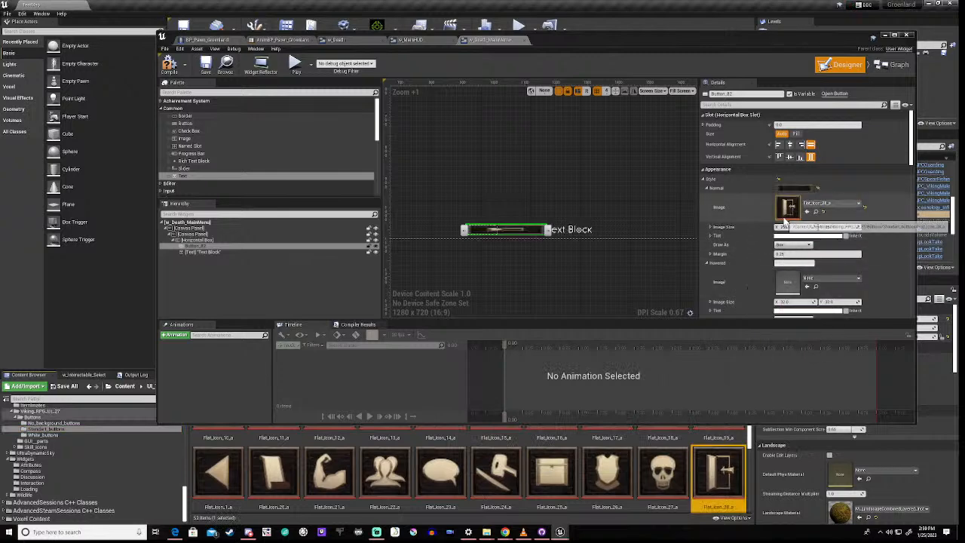
pyautogui.moveTo(718, 471); pyautogui.dragTo(789, 289)
pyautogui.scroll(-4, 737, 281)
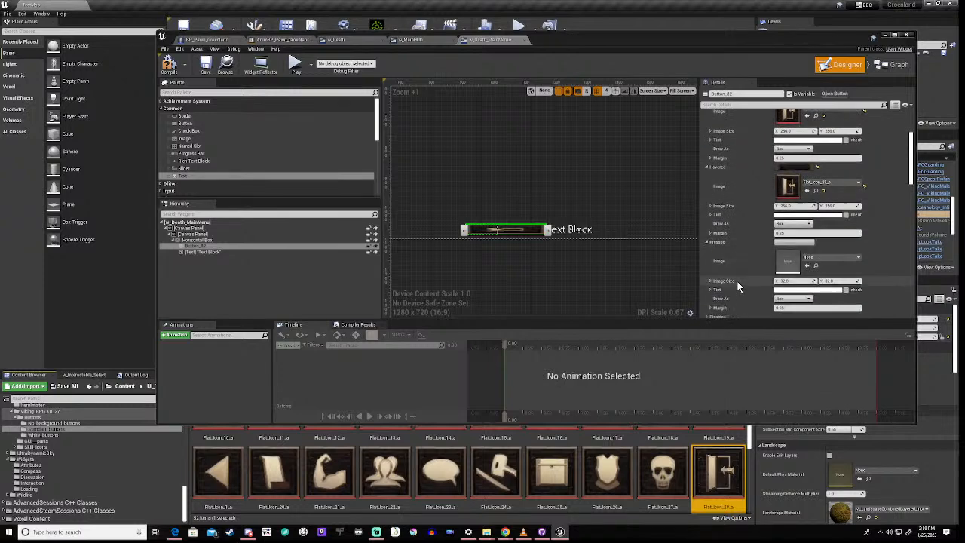
pyautogui.moveTo(704, 456); pyautogui.dragTo(788, 265)
pyautogui.scroll(4, 768, 210)
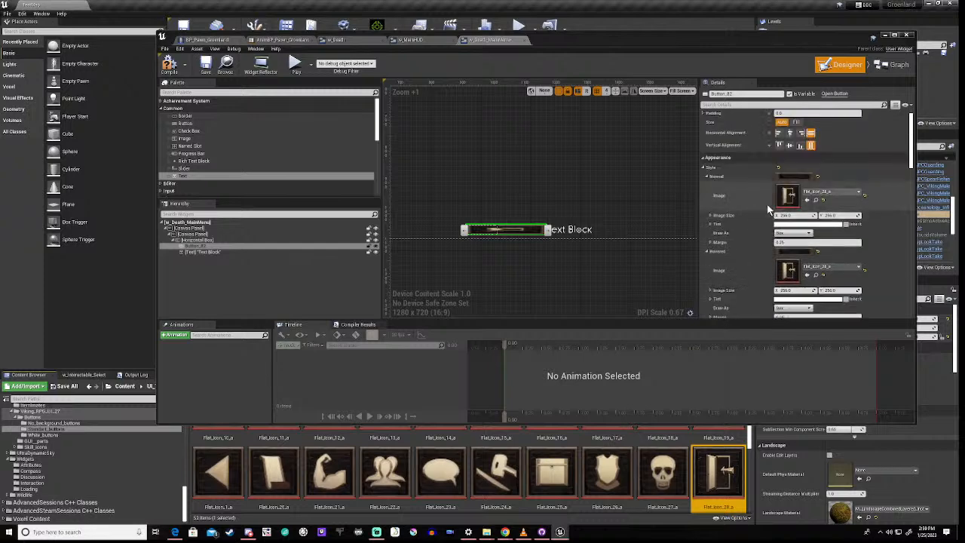
# - Keep the Button's slot size on Auto and enable Size To Content on the Horizontal Box
pyautogui.scroll(1, 767, 198)
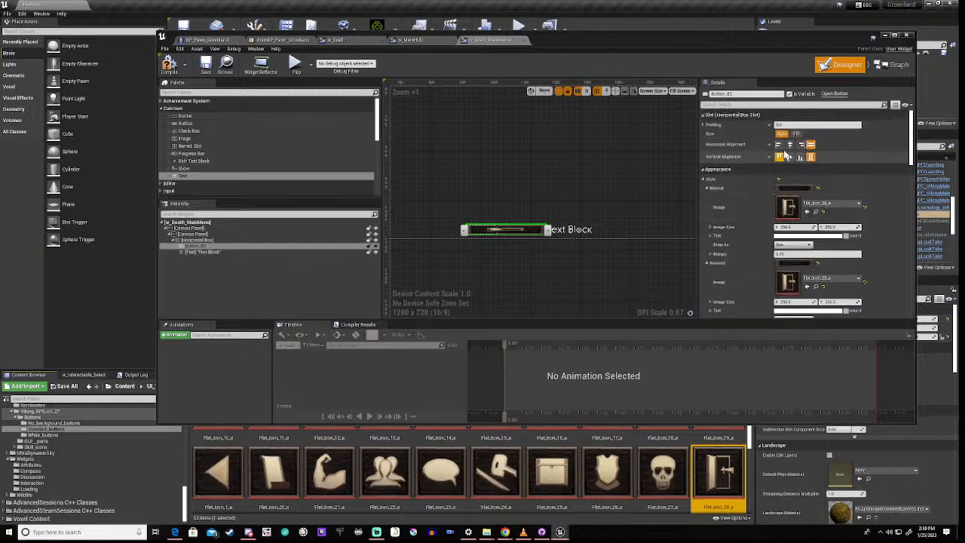
pyautogui.click(795, 134)
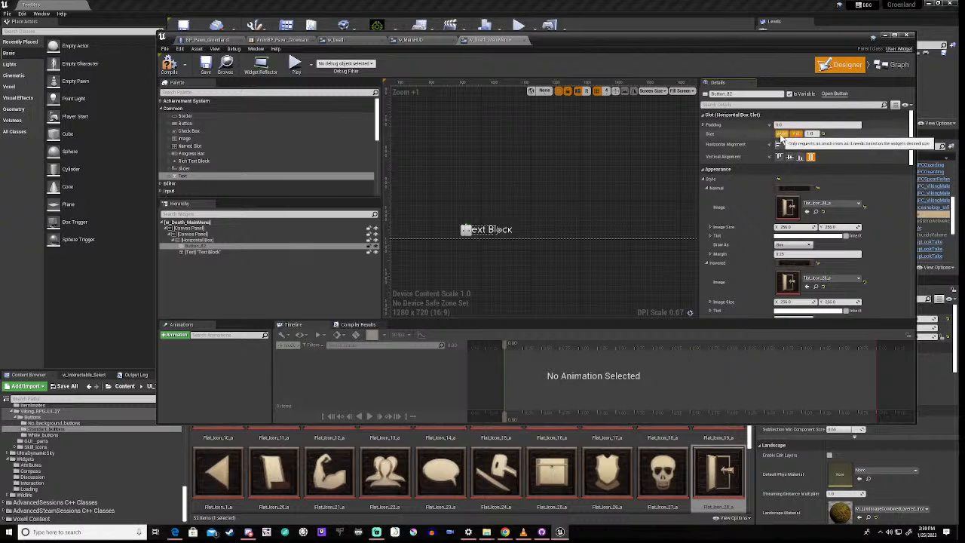
pyautogui.click(781, 135)
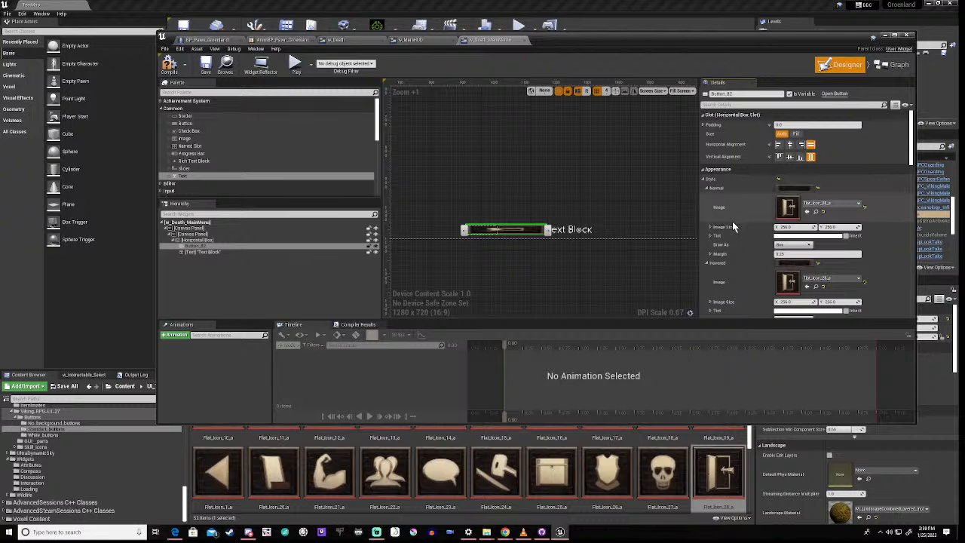
pyautogui.click(198, 240)
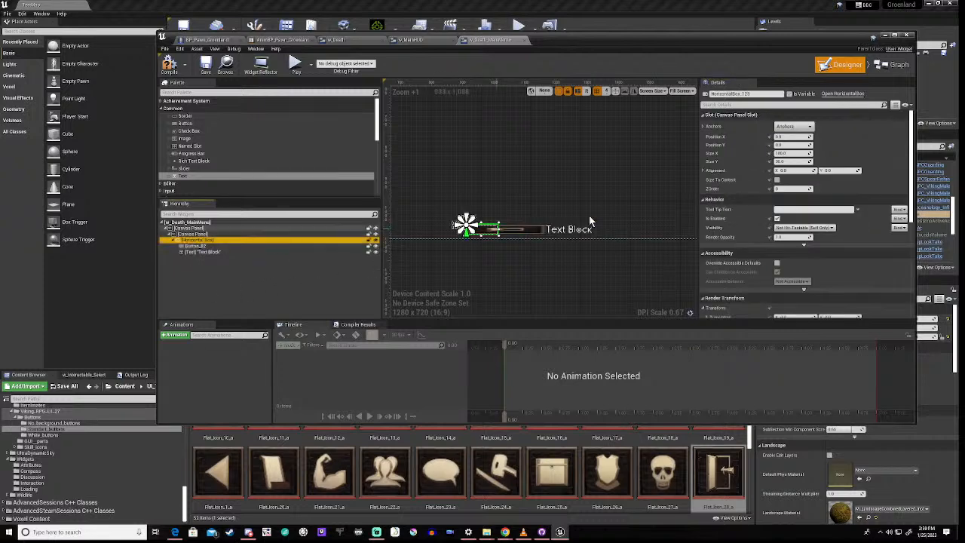
pyautogui.click(777, 182)
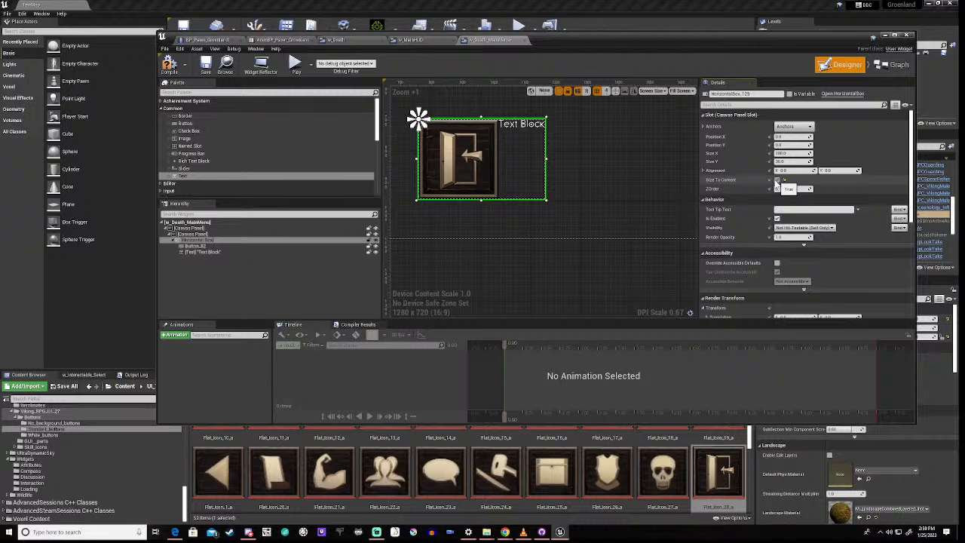
# - Set the Button's Normal image size to 128 by 128
pyautogui.click(200, 246)
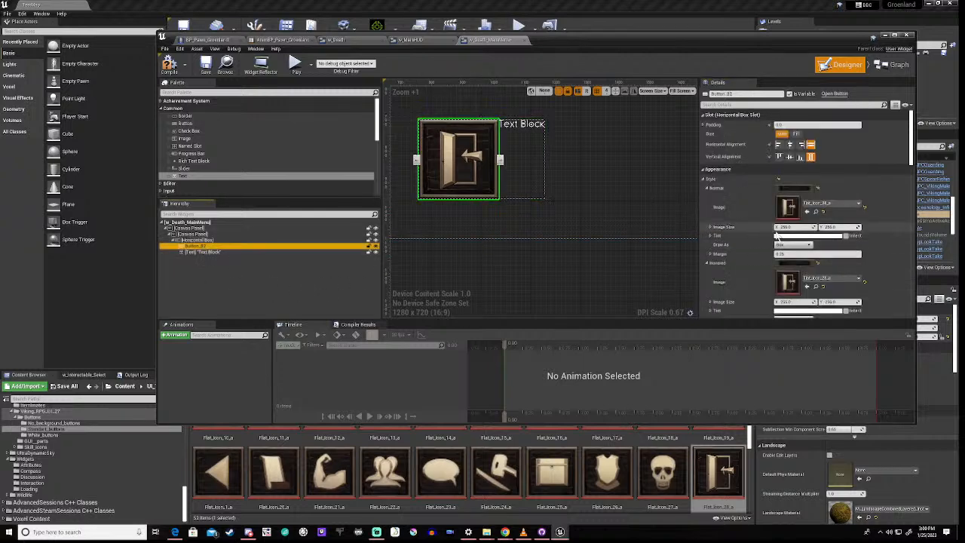
pyautogui.click(785, 227)
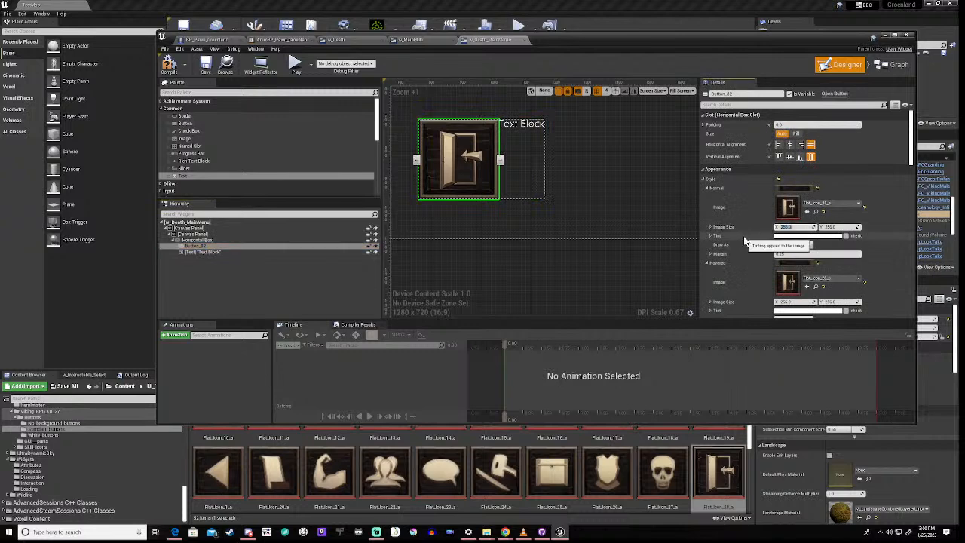
pyautogui.write('128')
pyautogui.press('Return')
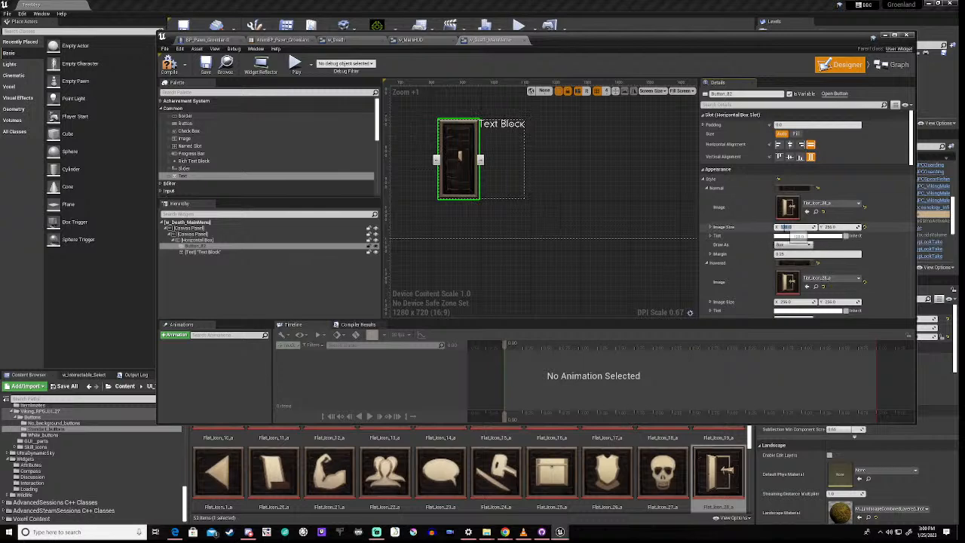
pyautogui.click(841, 227)
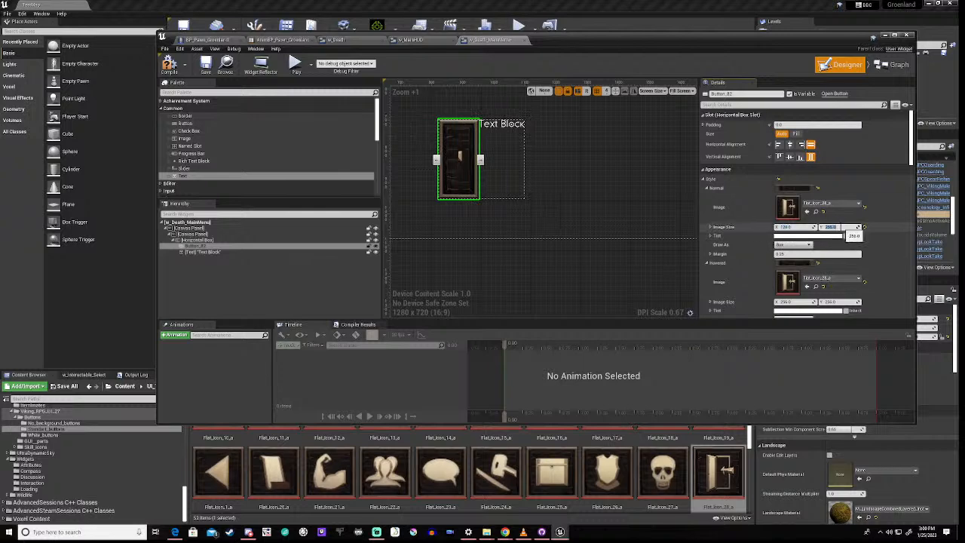
pyautogui.press('Return')
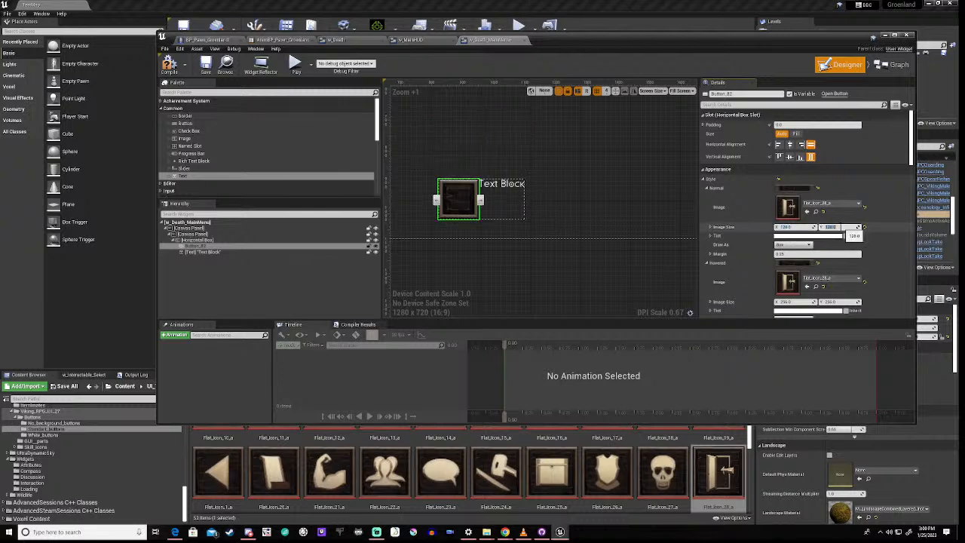
# - Set the Button's Hovered and Pressed image sizes to 128 by 128
pyautogui.scroll(8, 455, 198)
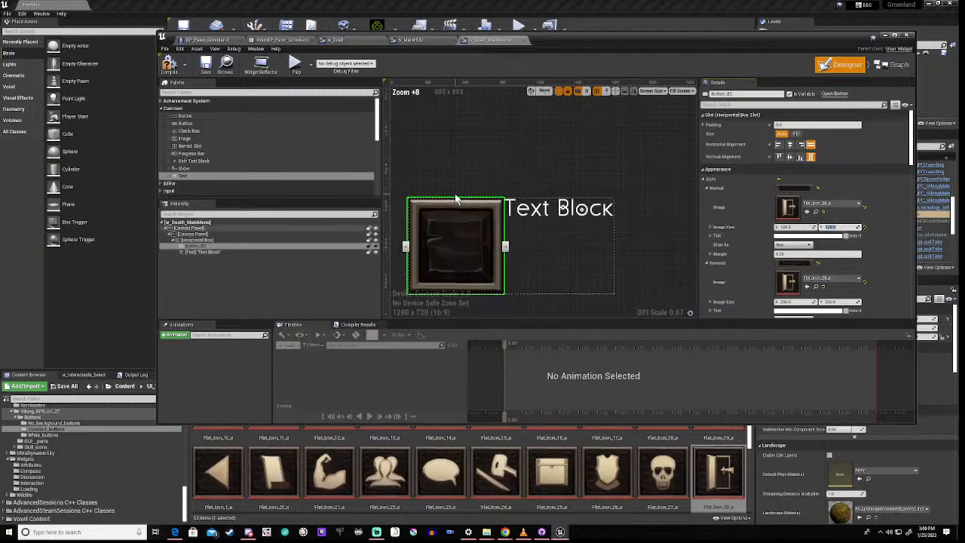
pyautogui.moveTo(463, 173); pyautogui.dragTo(499, 129, button='right')
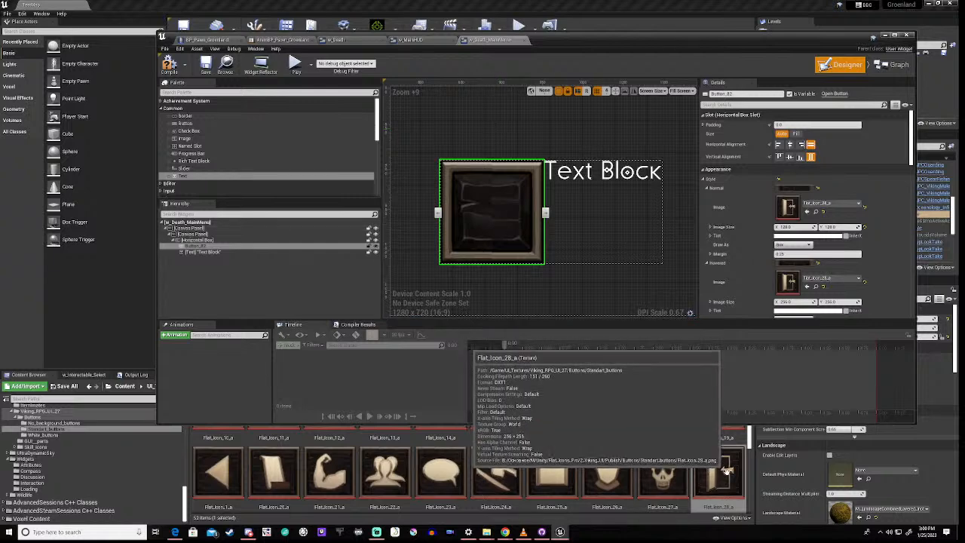
pyautogui.click(795, 227)
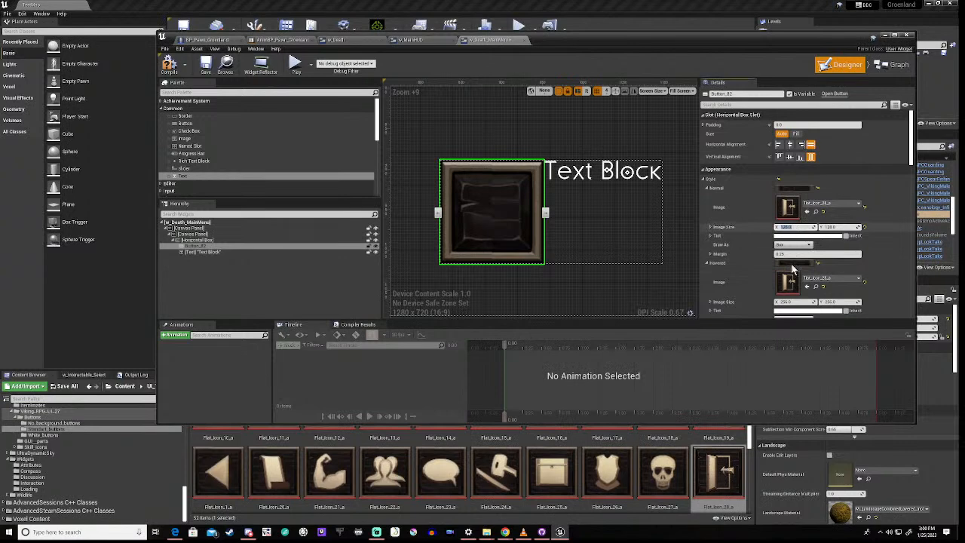
pyautogui.click(791, 302)
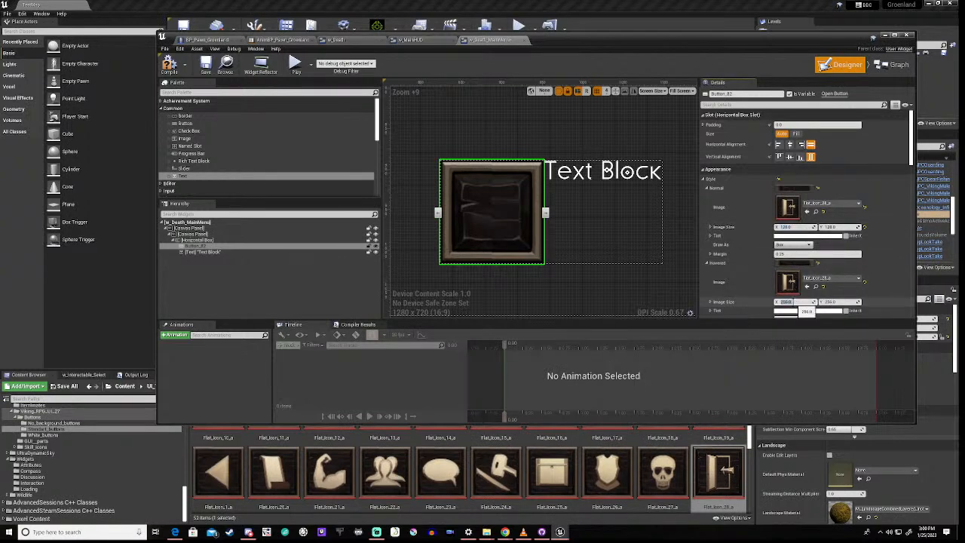
pyautogui.click(834, 302)
pyautogui.write('128')
pyautogui.press('Return')
pyautogui.scroll(-3, 767, 278)
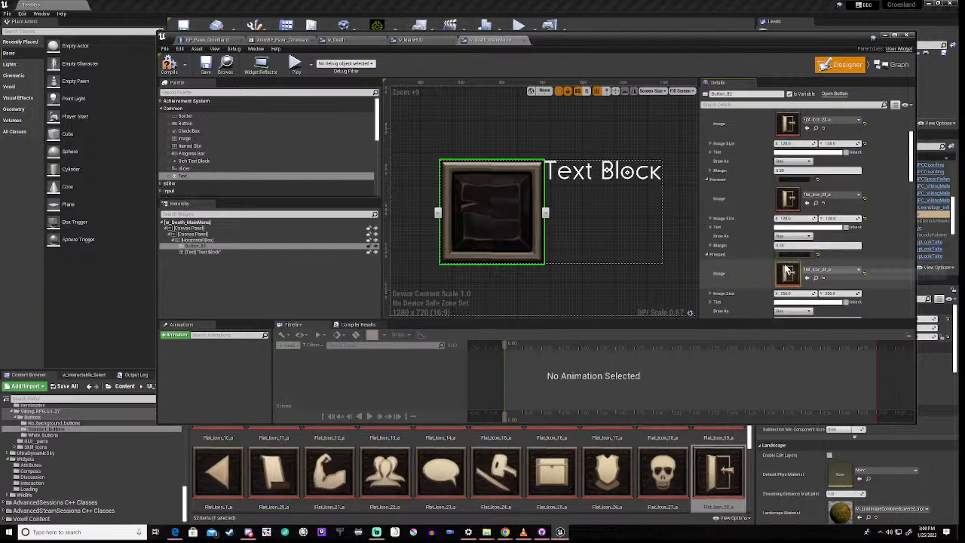
pyautogui.click(792, 294)
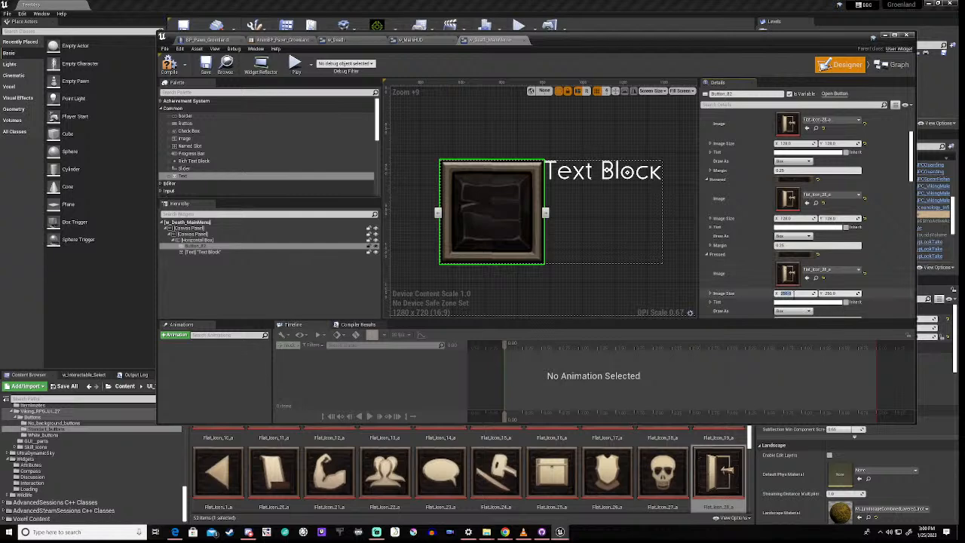
pyautogui.write('128')
pyautogui.click(838, 293)
# - Change Draw As to Image for the Button's Normal, Hovered and Pressed styles
pyautogui.scroll(7, 777, 181)
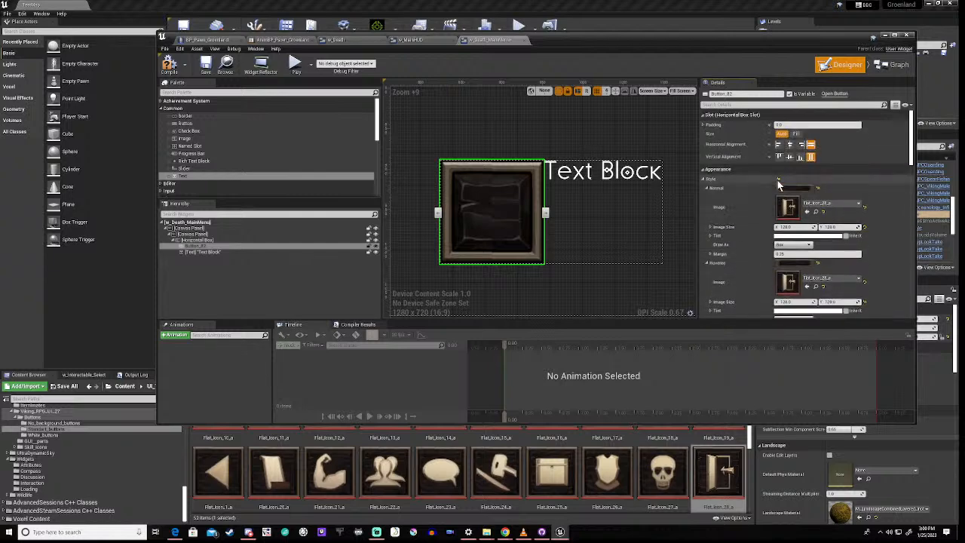
pyautogui.scroll(-1, 759, 204)
pyautogui.scroll(-1, 760, 204)
pyautogui.click(793, 220)
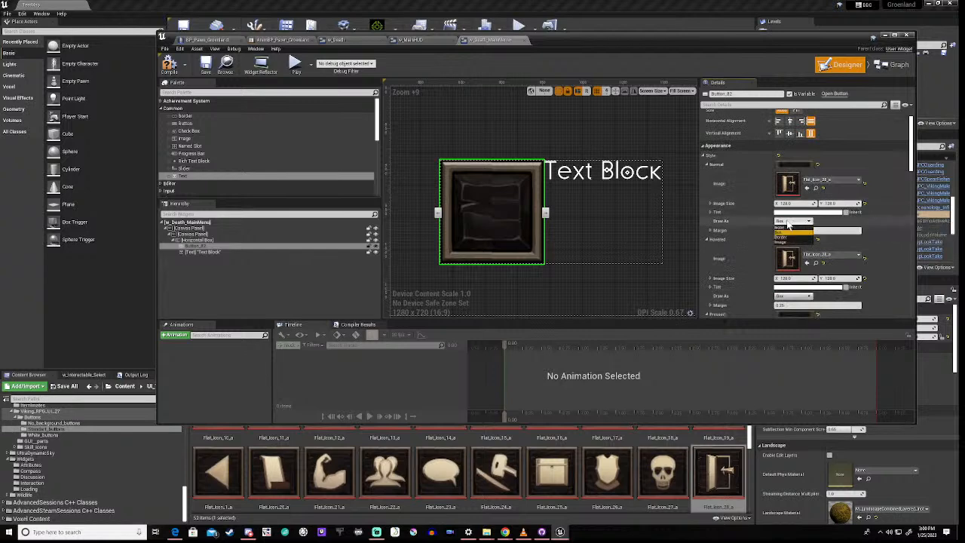
pyautogui.click(785, 240)
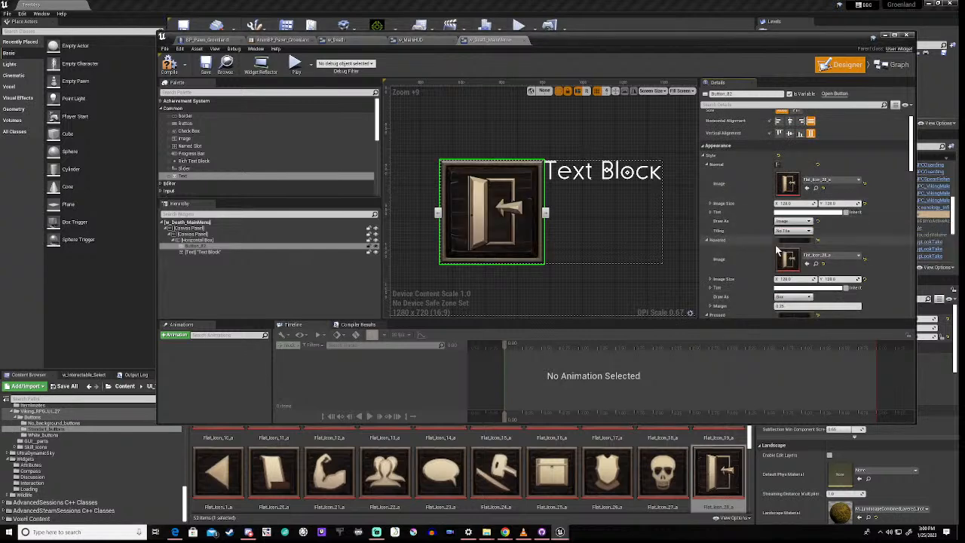
pyautogui.scroll(-3, 759, 278)
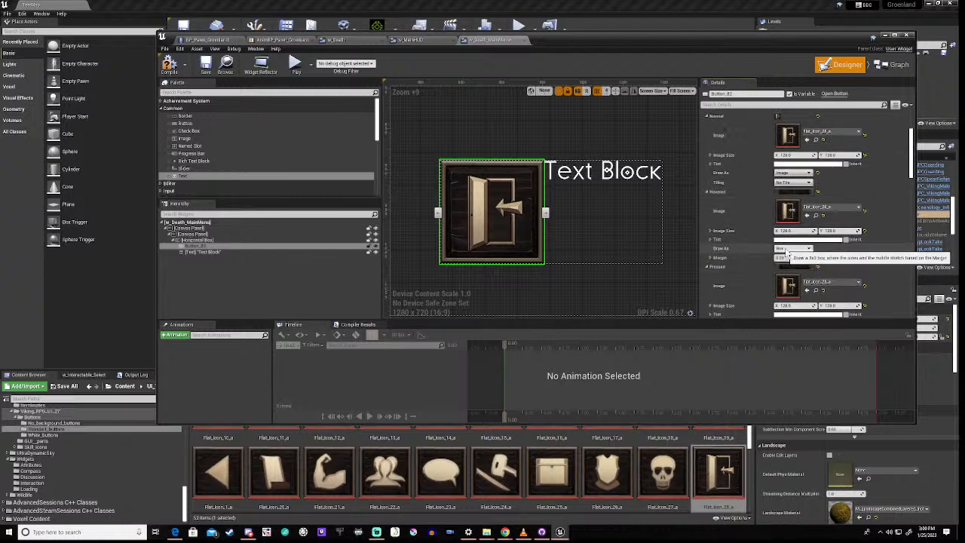
pyautogui.click(792, 248)
pyautogui.click(782, 269)
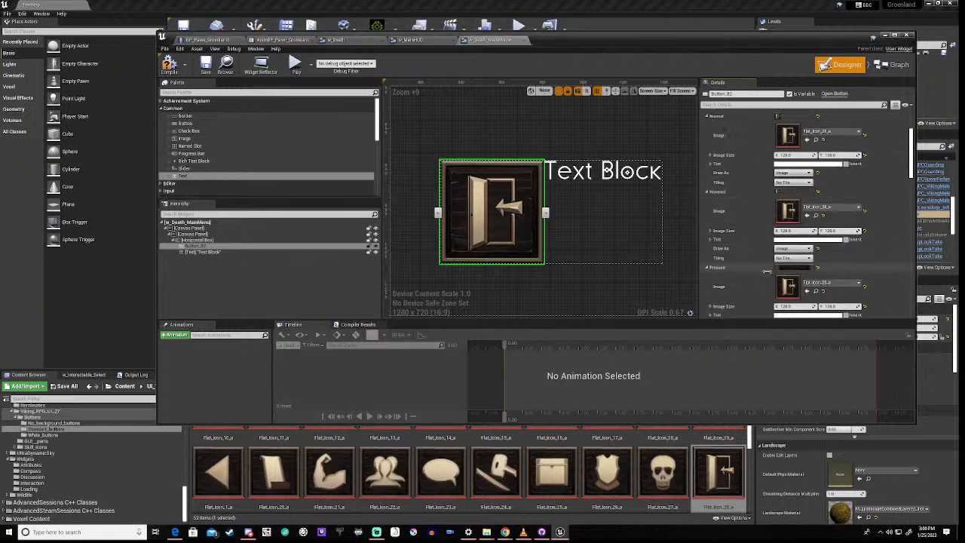
pyautogui.scroll(-3, 759, 271)
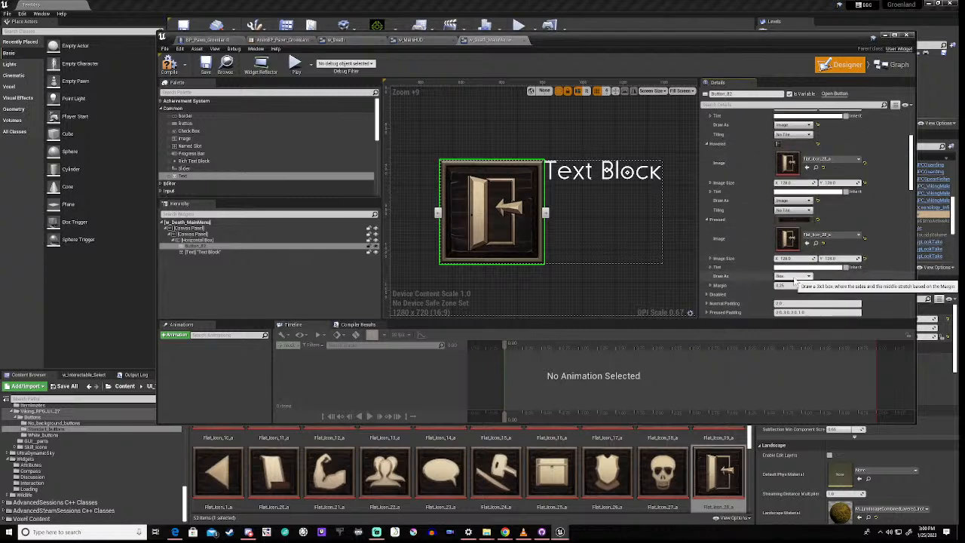
pyautogui.click(795, 277)
pyautogui.click(787, 298)
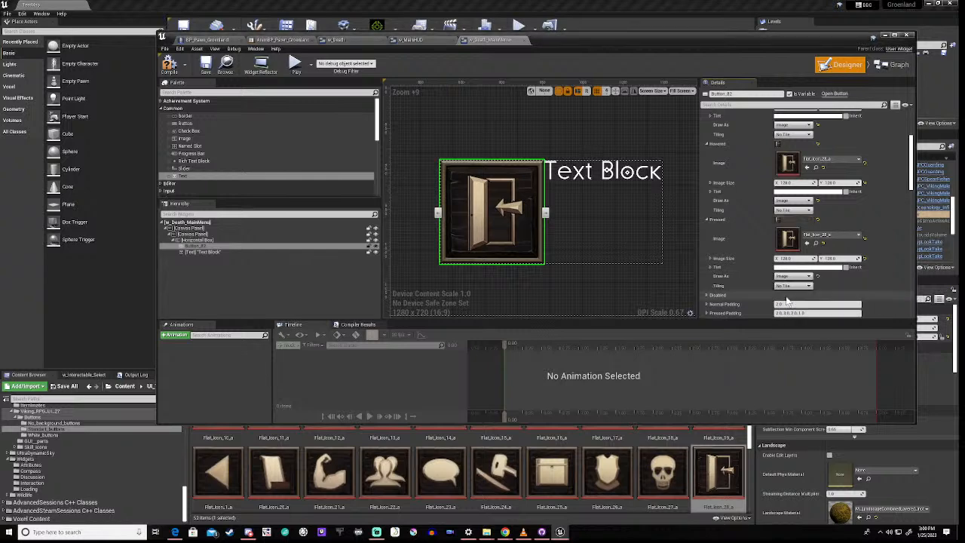
# - Give the Text block a left padding of 25 and centre it vertically in the Horizontal Box
pyautogui.scroll(-5, 574, 250)
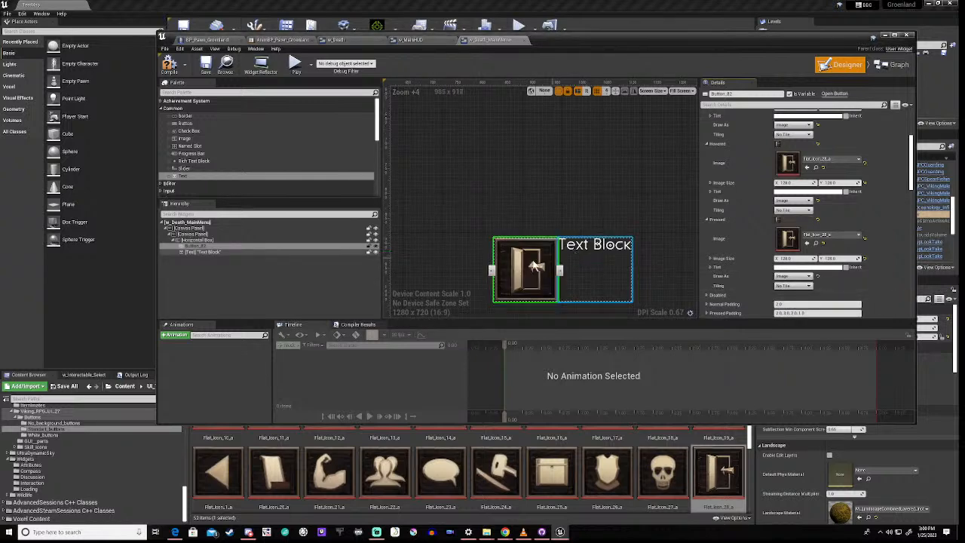
pyautogui.click(204, 252)
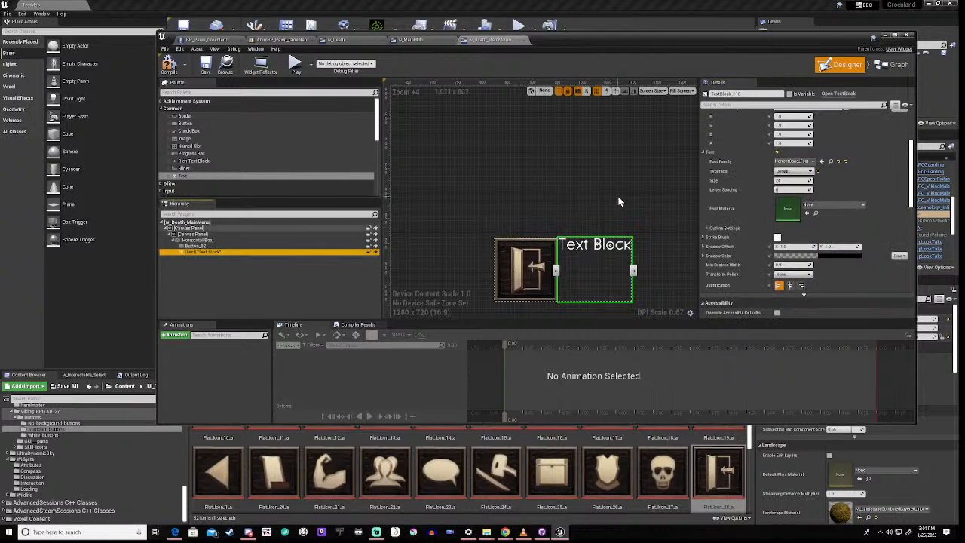
pyautogui.scroll(4, 758, 163)
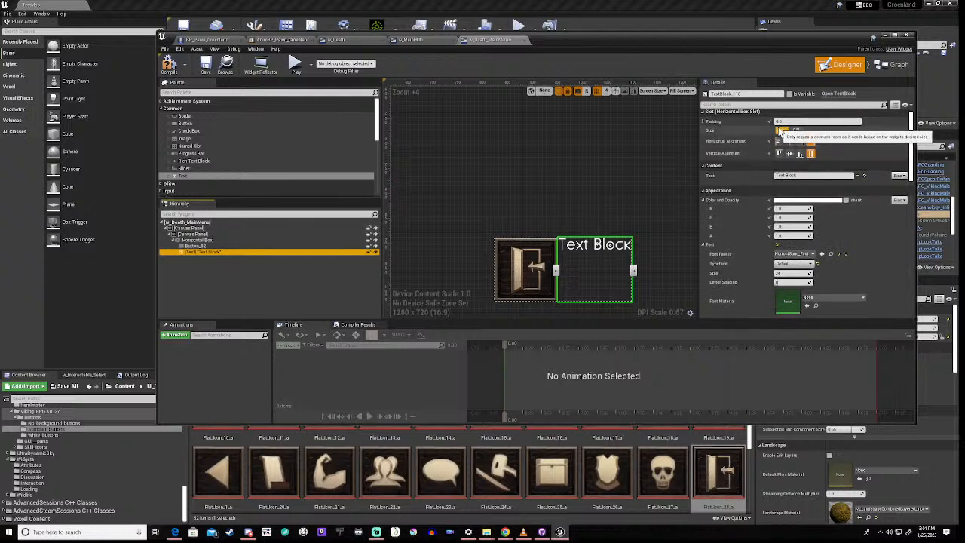
pyautogui.click(702, 121)
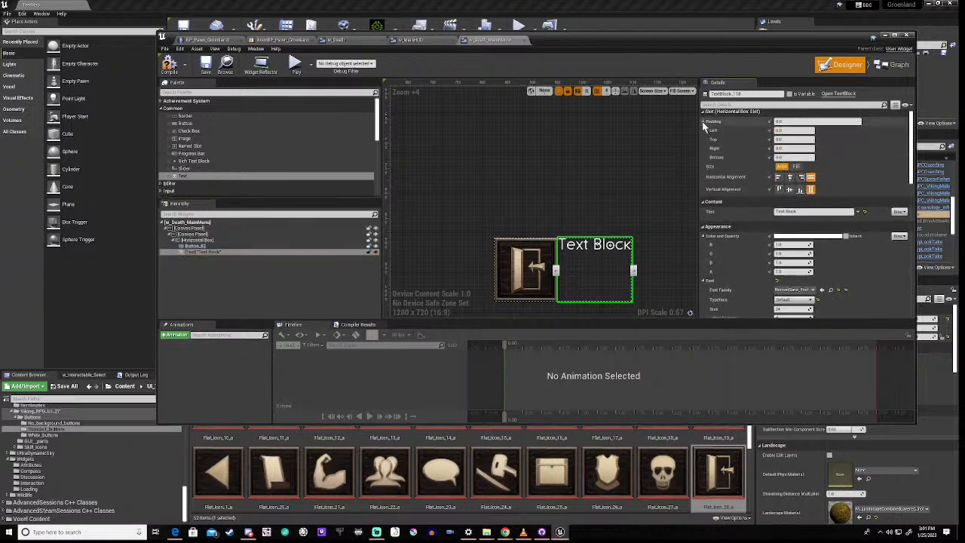
pyautogui.click(783, 130)
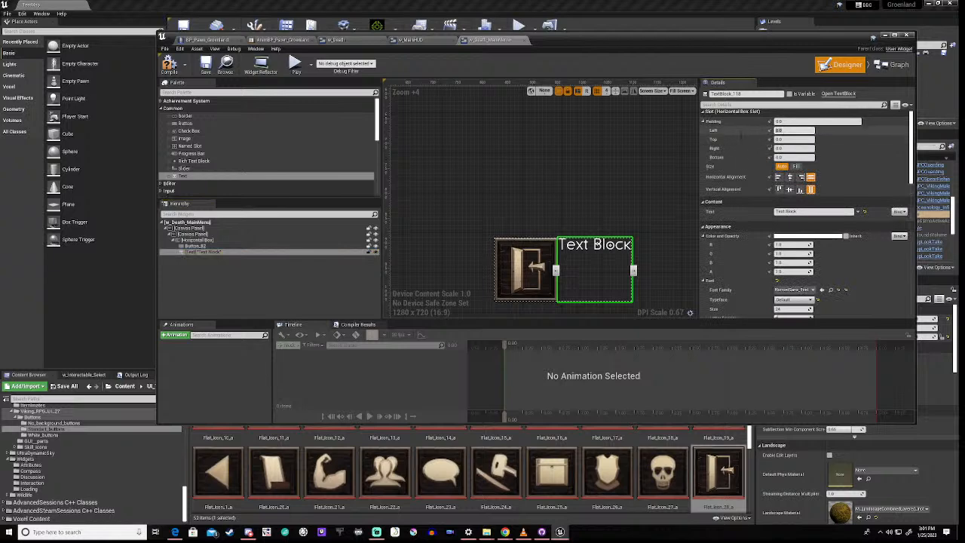
pyautogui.write('25')
pyautogui.press('Return')
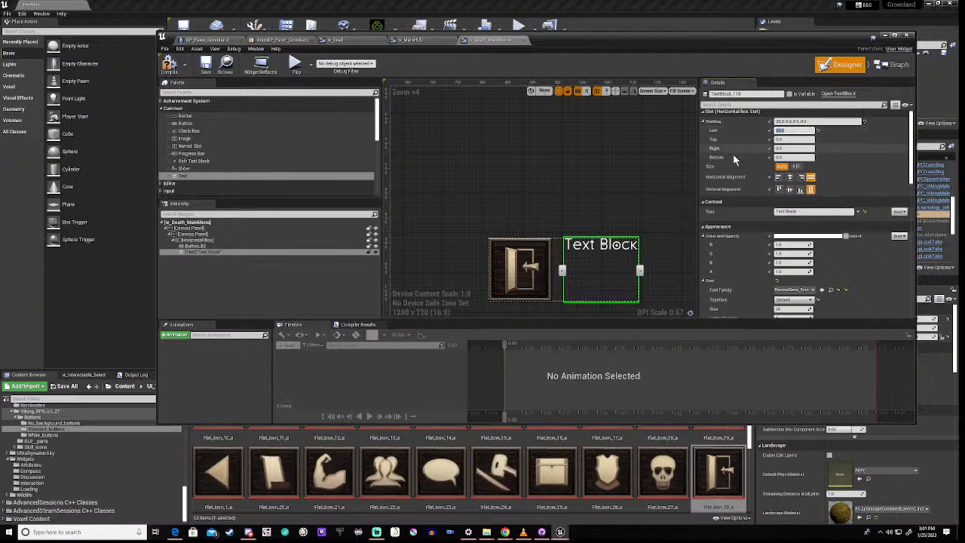
pyautogui.click(789, 190)
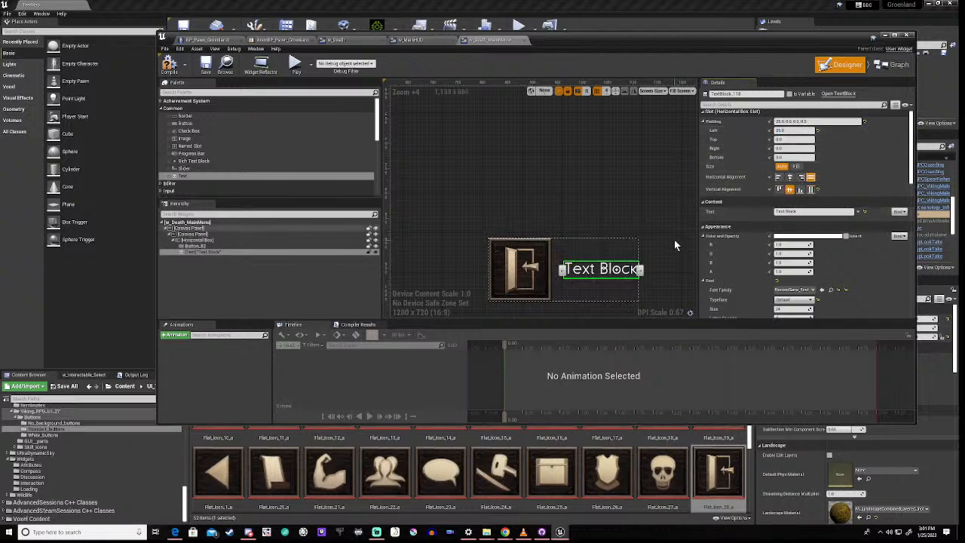
# - Set the Text block's content to "Back to Main Menu" and compile the w_Death_MainMenu widget
pyautogui.click(780, 212)
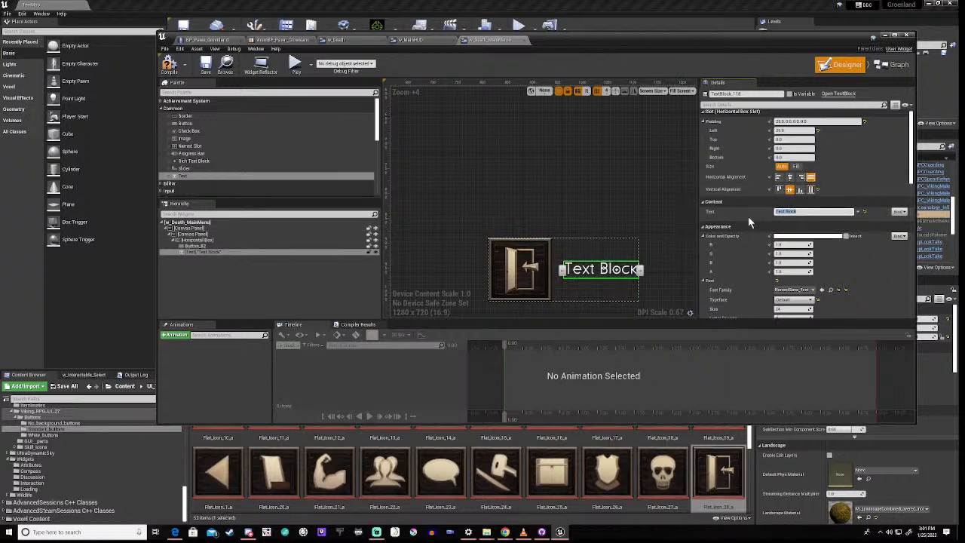
pyautogui.write('Back to Main Menu')
pyautogui.press('Return')
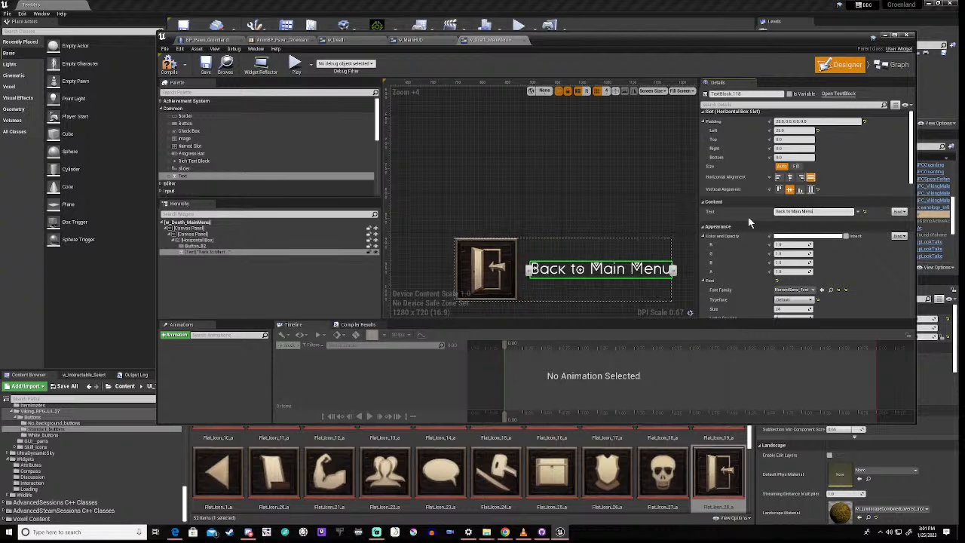
pyautogui.click(528, 210)
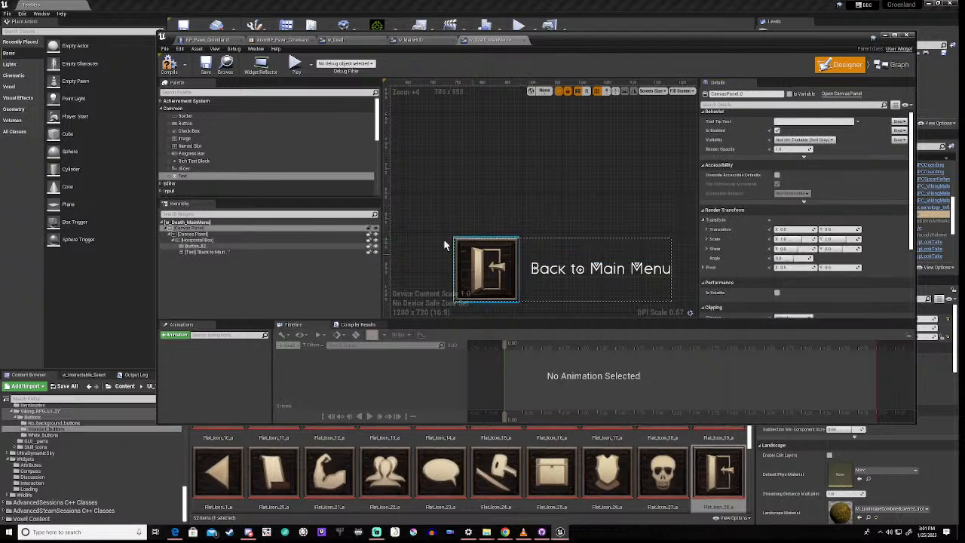
pyautogui.scroll(-14, 497, 205)
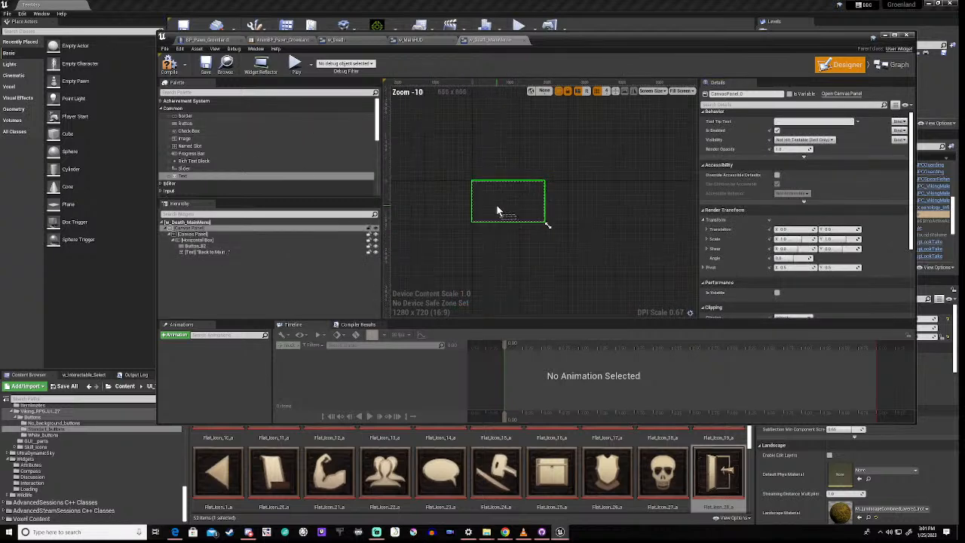
pyautogui.scroll(7, 496, 203)
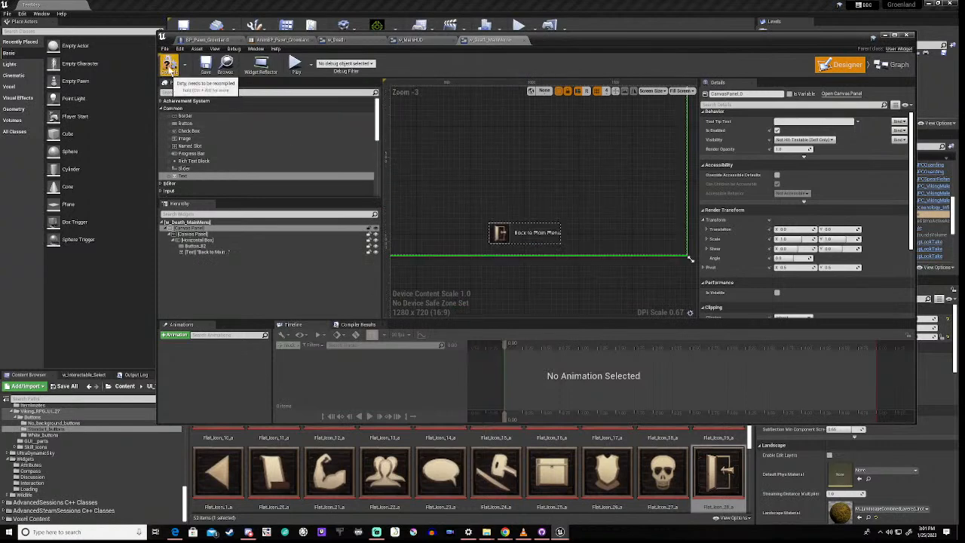
pyautogui.click(171, 65)
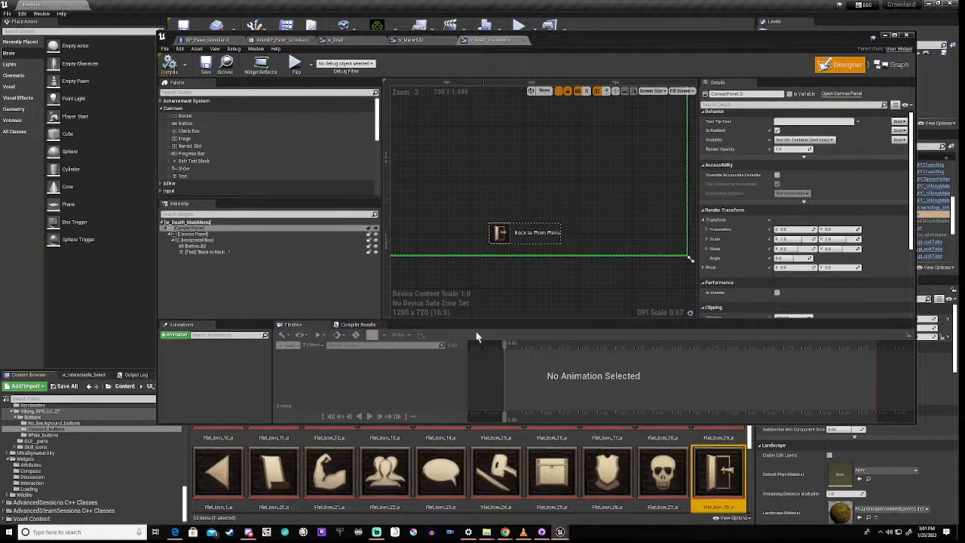
# - Add a Create Widget node after the last Remove from Parent node in BP_Pawn_Groenland's Set Is Dead function
pyautogui.click(198, 40)
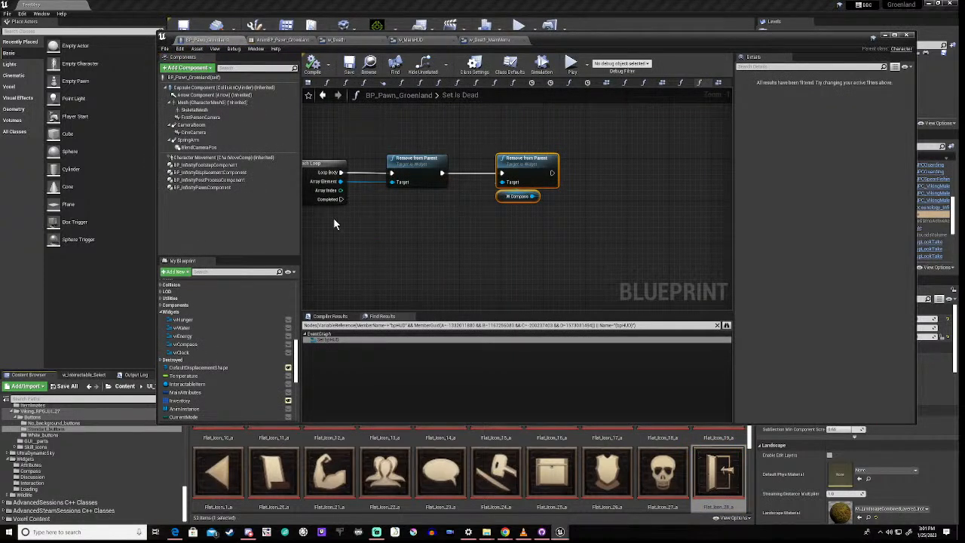
pyautogui.moveTo(336, 219); pyautogui.dragTo(499, 233, button='right')
pyautogui.moveTo(667, 240); pyautogui.dragTo(483, 244, button='right')
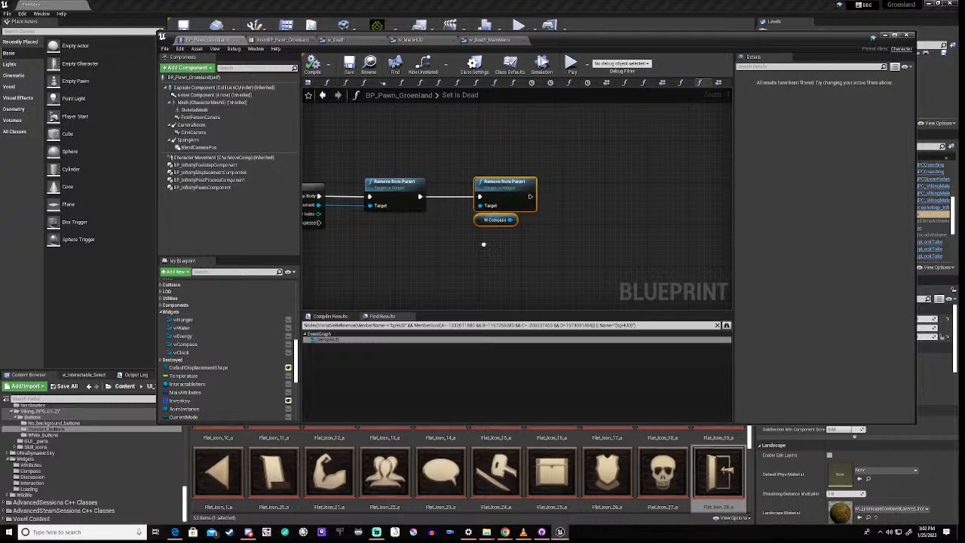
pyautogui.click(483, 245)
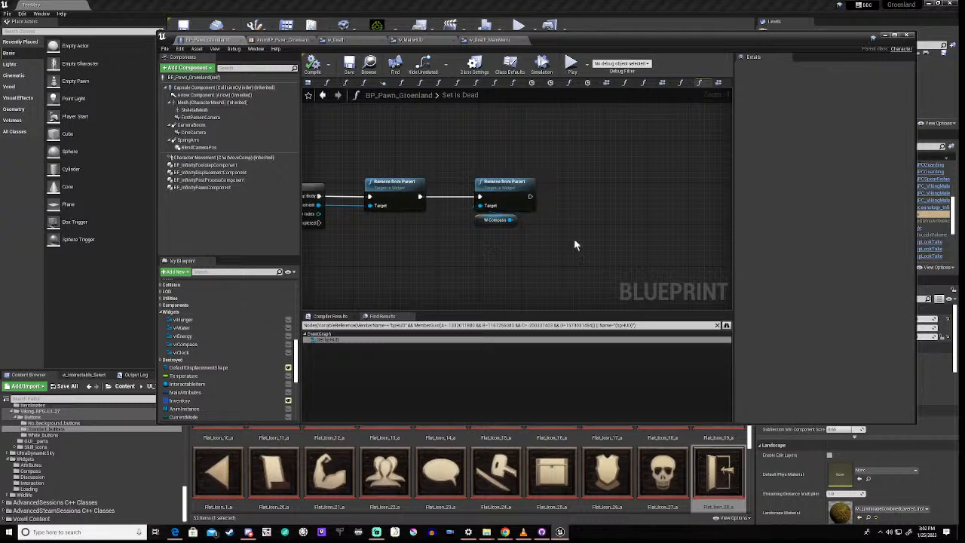
pyautogui.rightClick(574, 245)
pyautogui.write('create')
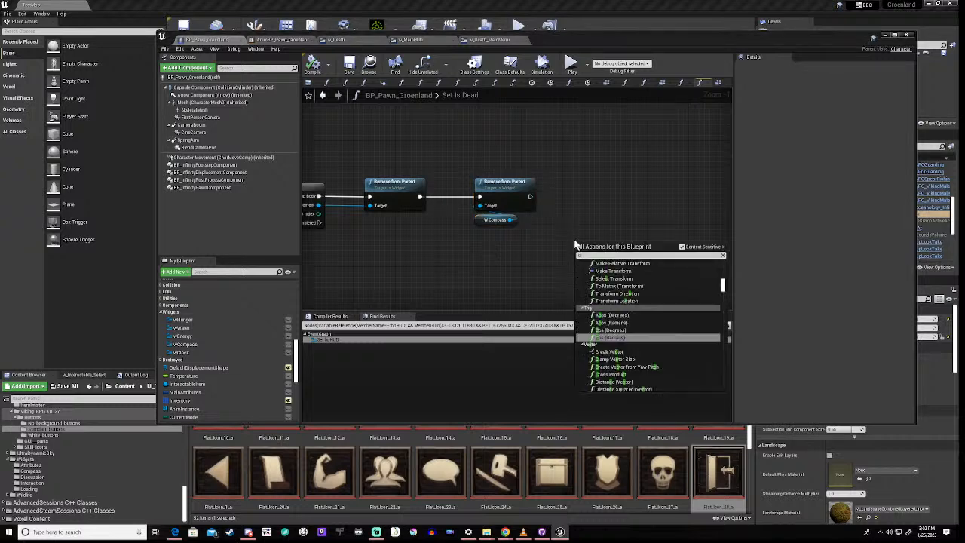
pyautogui.write(' widg')
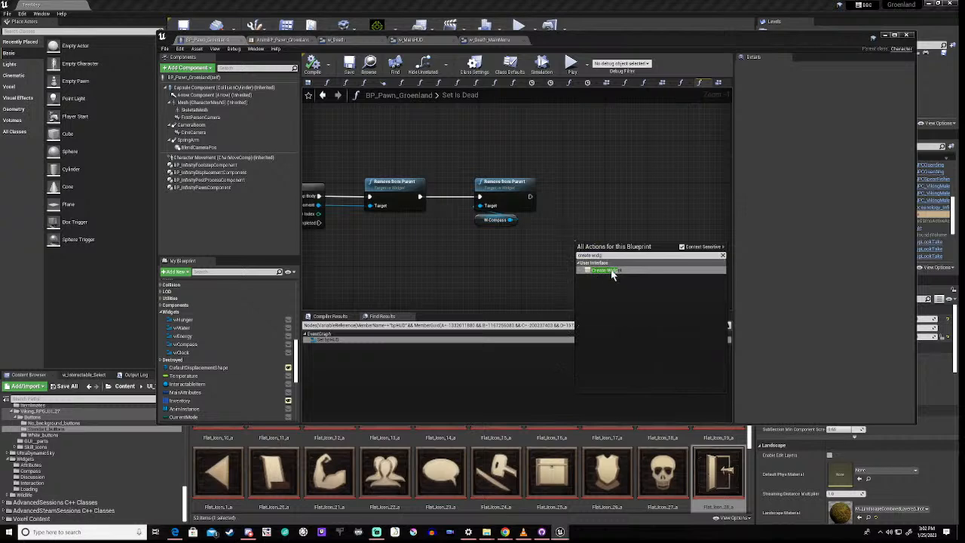
pyautogui.click(611, 273)
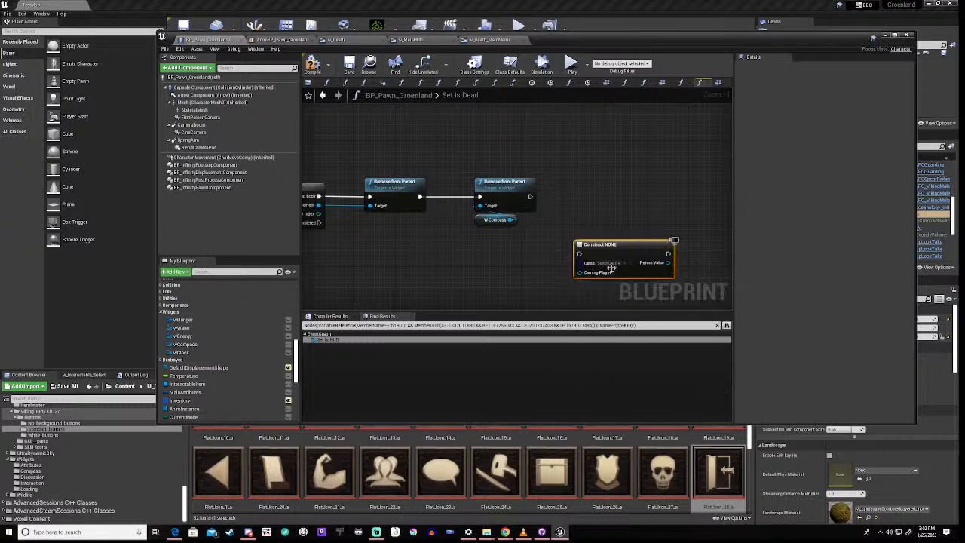
# - Set the Create Widget node's class to w_Death_MainMenu and wire its execution input from the W Compass Remove from Parent node
pyautogui.click(608, 263)
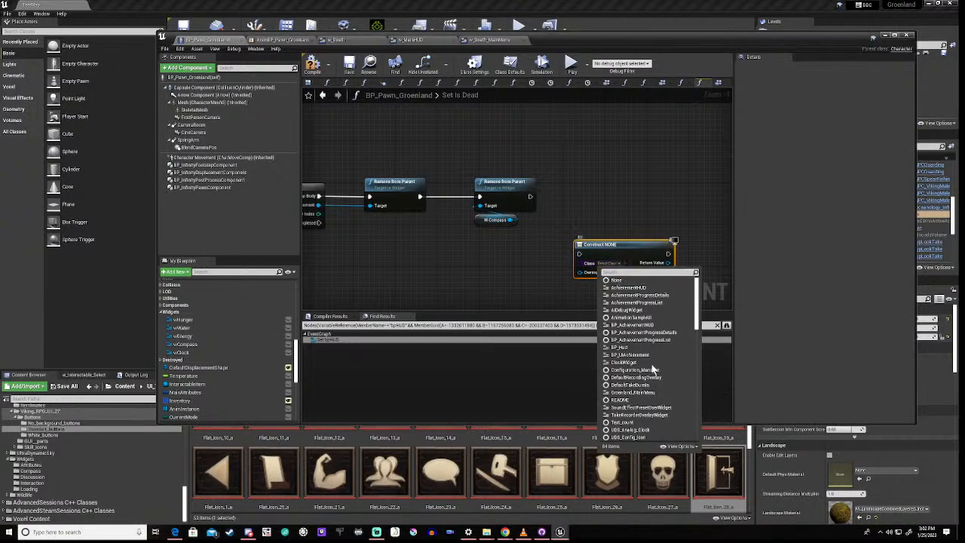
pyautogui.write('death')
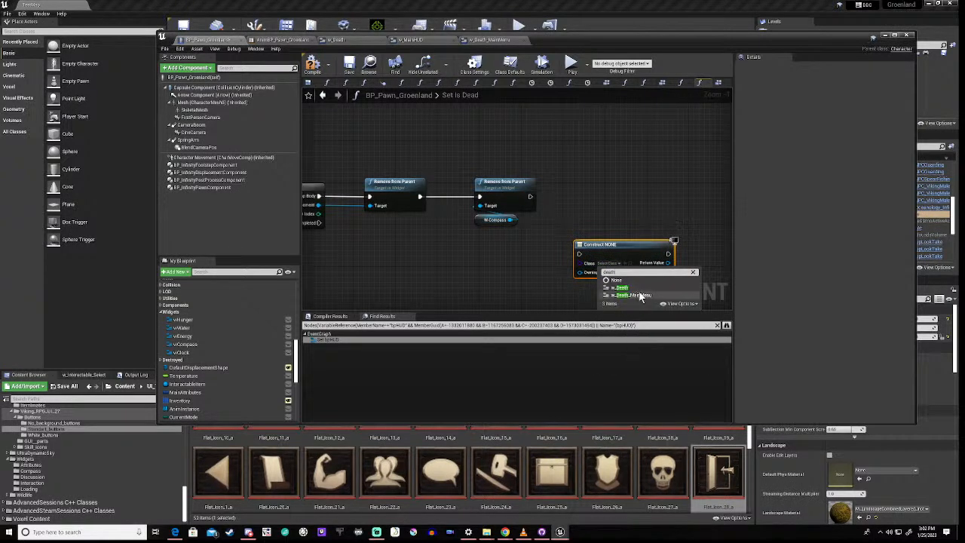
pyautogui.click(637, 294)
pyautogui.moveTo(633, 246); pyautogui.dragTo(650, 192)
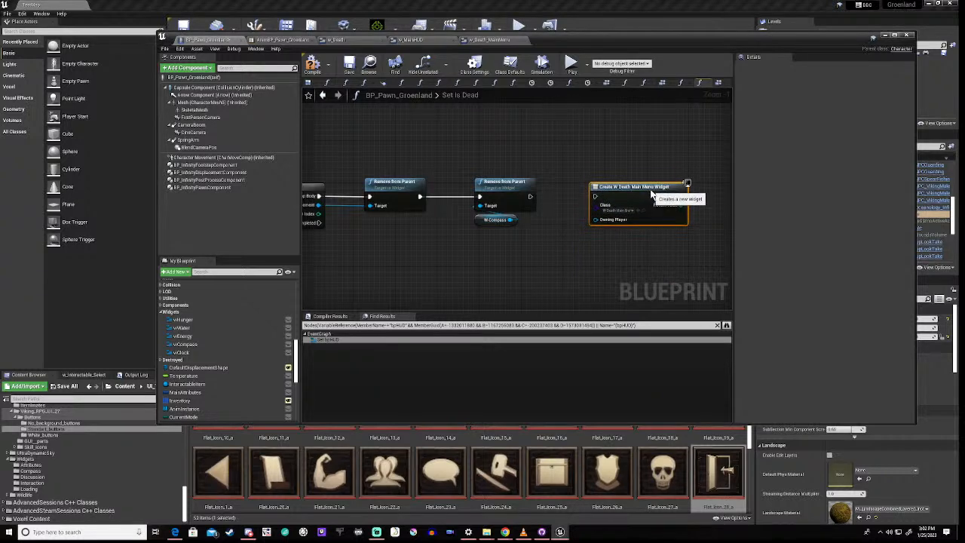
pyautogui.moveTo(530, 196); pyautogui.dragTo(595, 198)
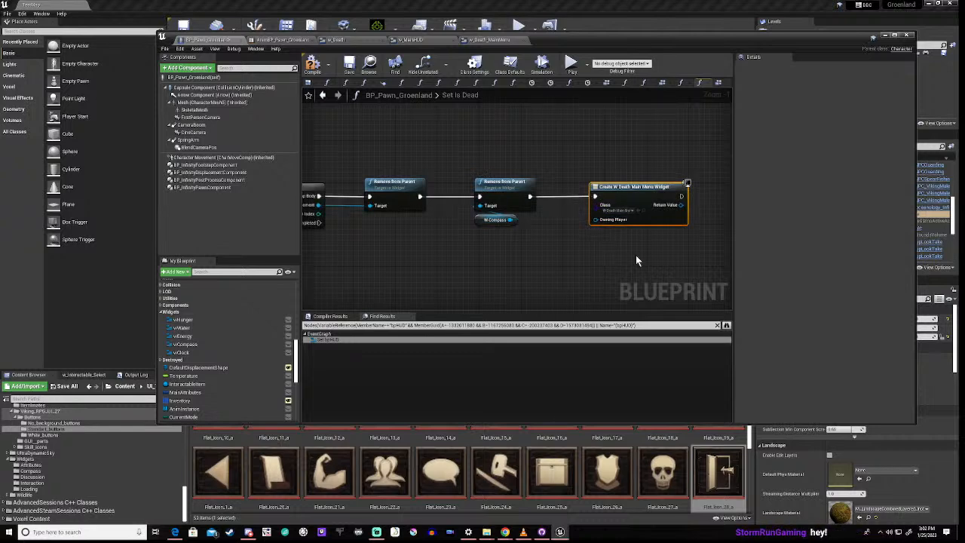
# - Add an Add to Viewport node from the created widget's Return Value, align it with the chain, and compile and save the blueprint
pyautogui.moveTo(636, 257); pyautogui.dragTo(490, 259, button='right')
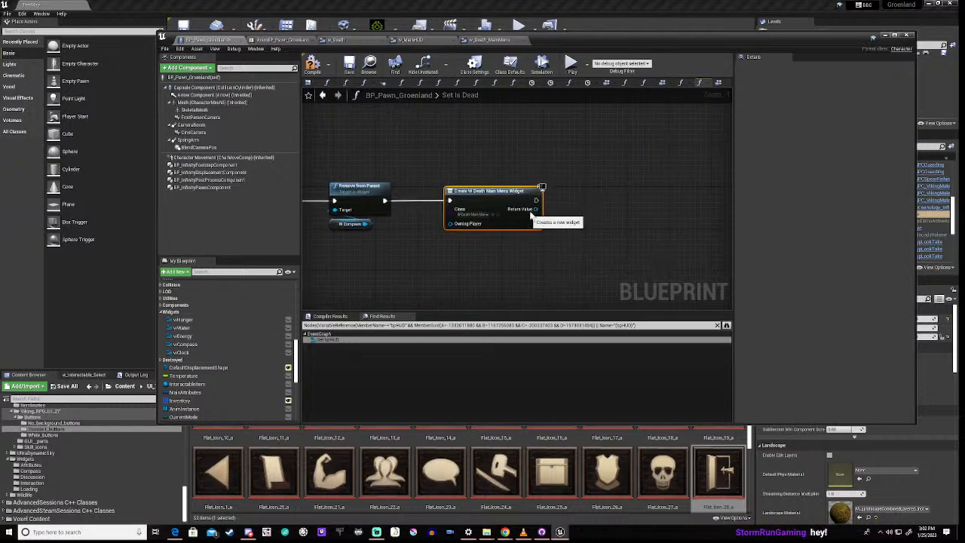
pyautogui.moveTo(535, 209); pyautogui.dragTo(608, 217)
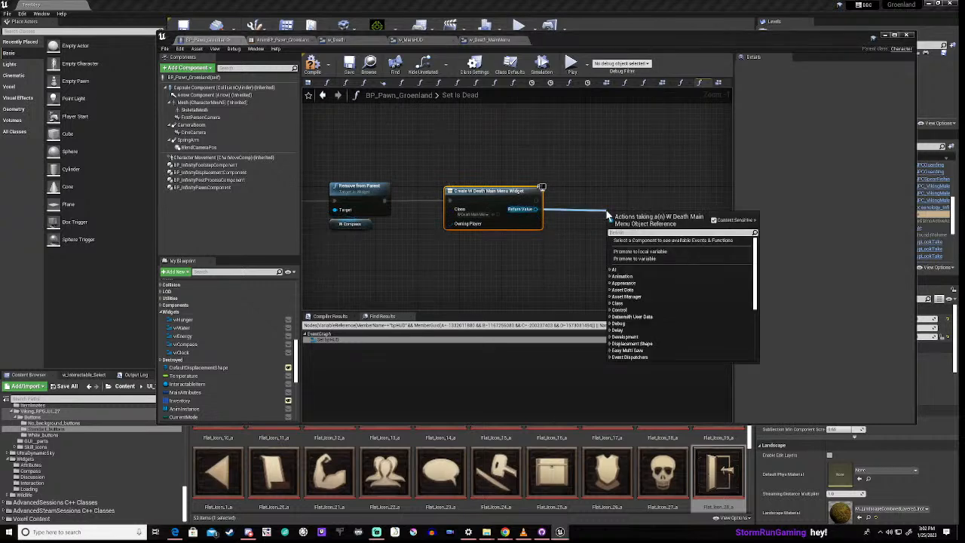
pyautogui.write('add')
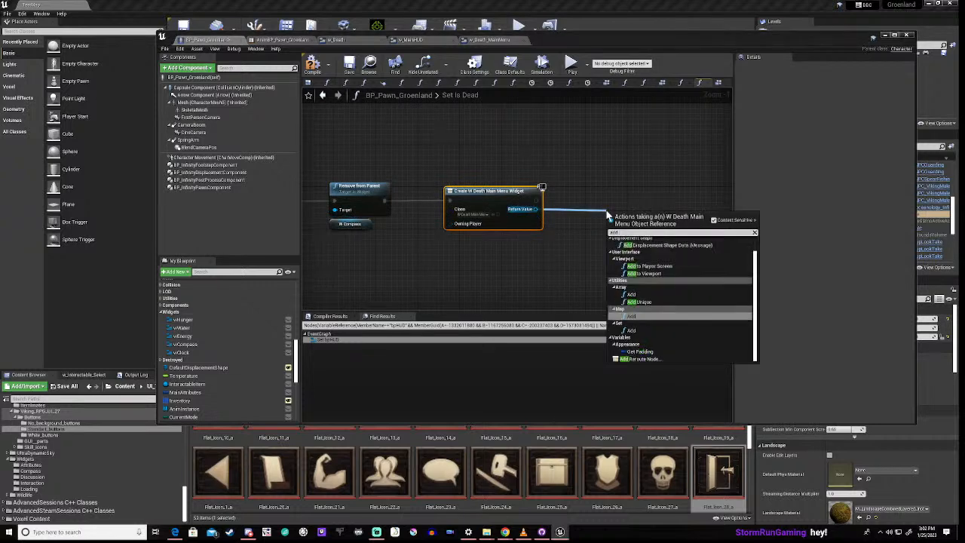
pyautogui.write(' to')
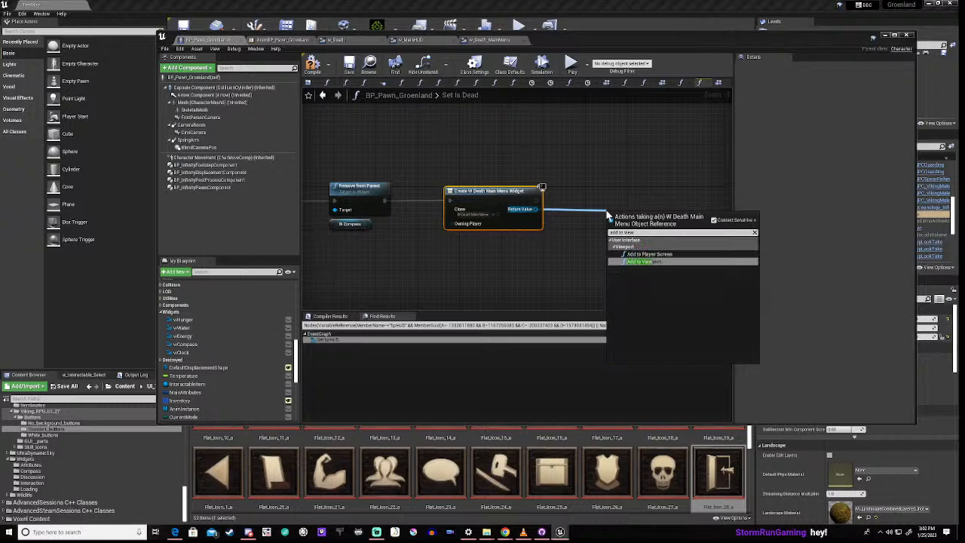
pyautogui.write('view')
pyautogui.click(639, 262)
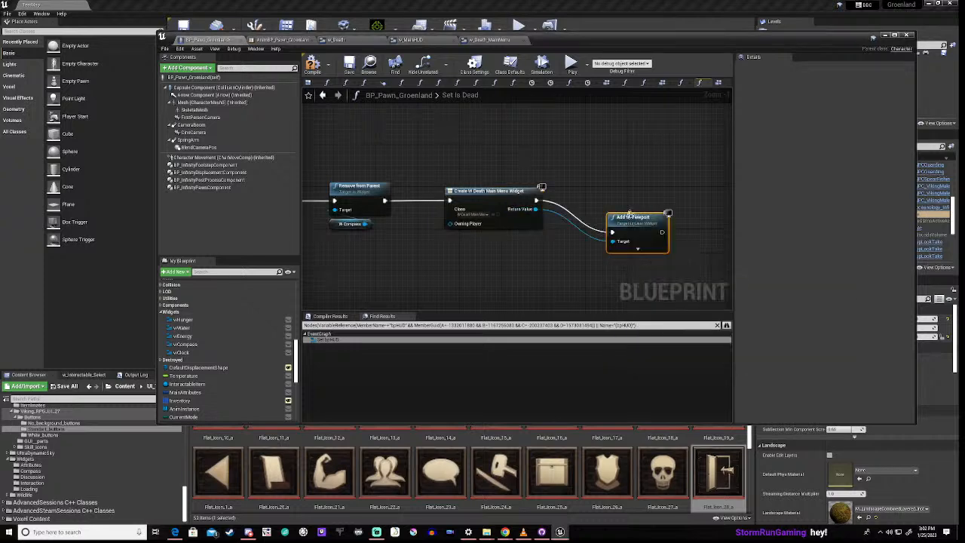
pyautogui.moveTo(629, 213); pyautogui.dragTo(597, 182)
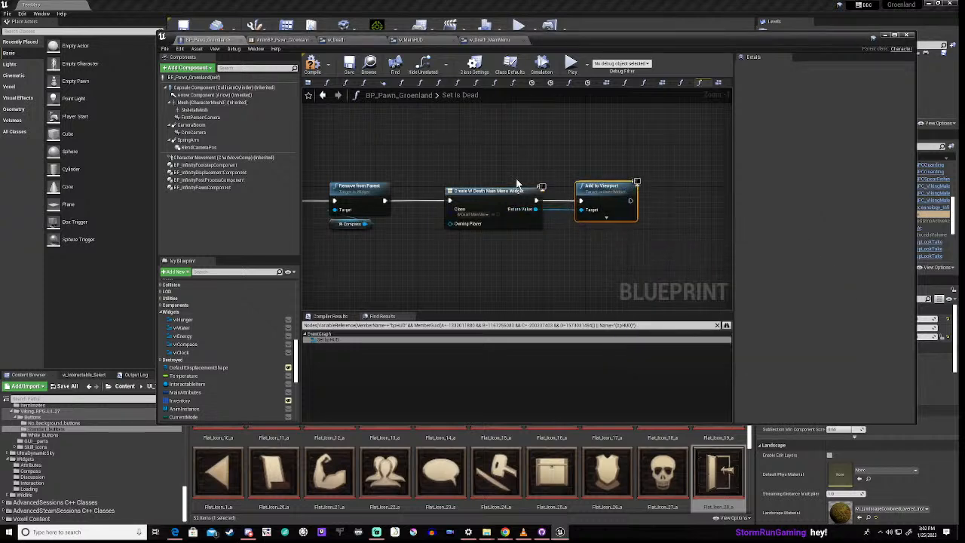
pyautogui.click(312, 65)
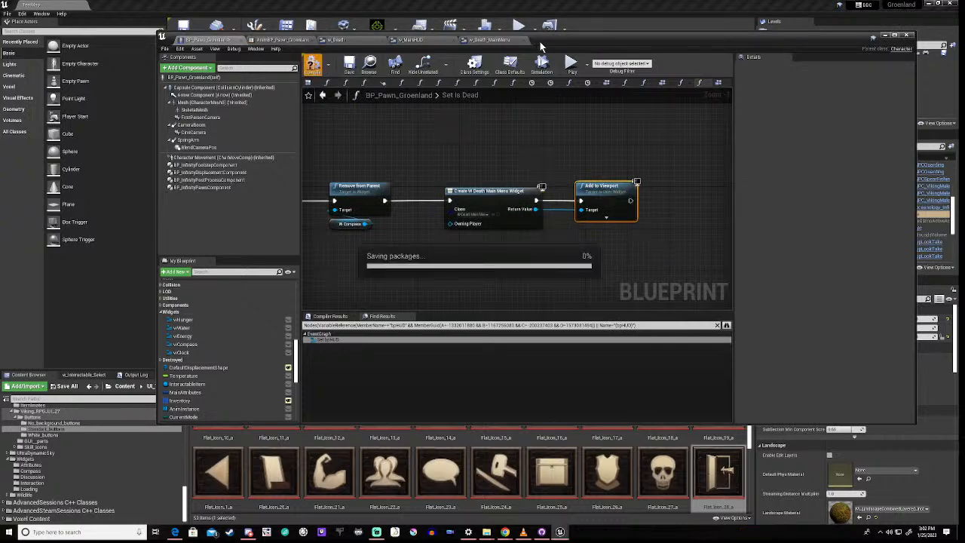
# - Play-test the level until the character dies to check the main menu button on the death screen, and stop the simulation
pyautogui.moveTo(588, 38); pyautogui.dragTo(568, 389)
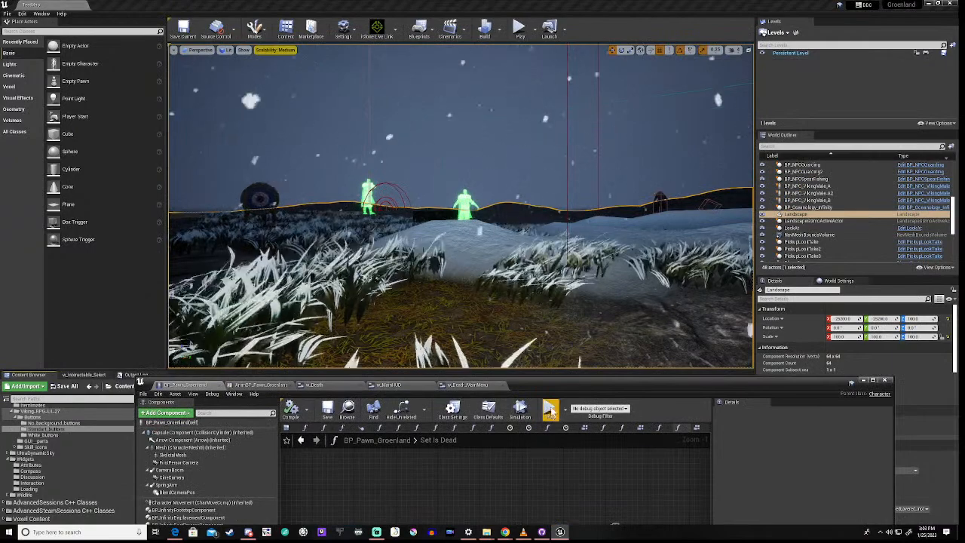
pyautogui.click(550, 412)
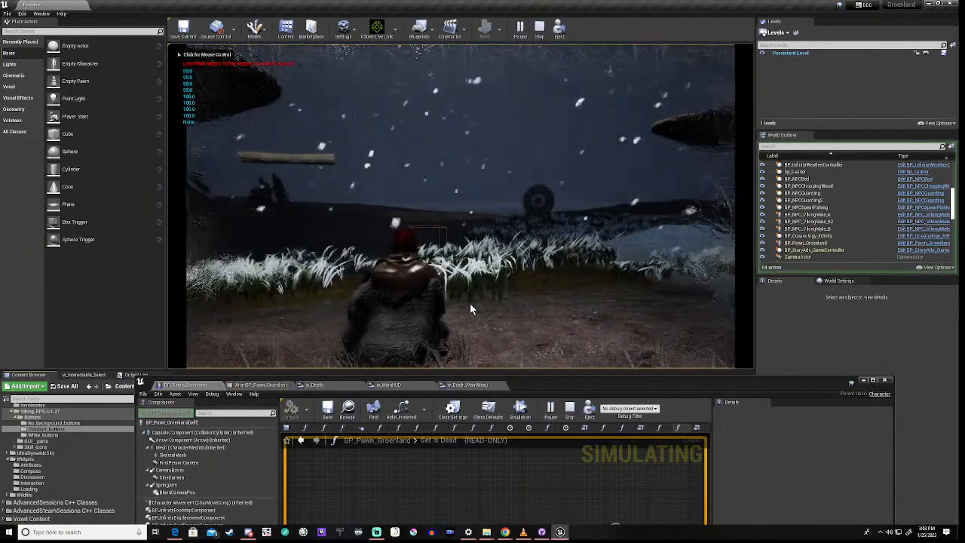
pyautogui.click(470, 306)
pyautogui.press('w')
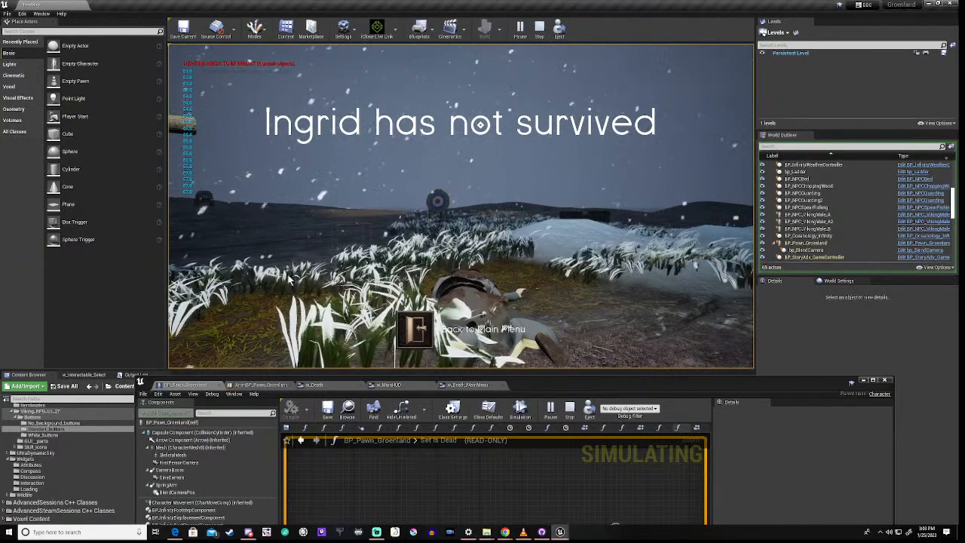
pyautogui.press('Escape')
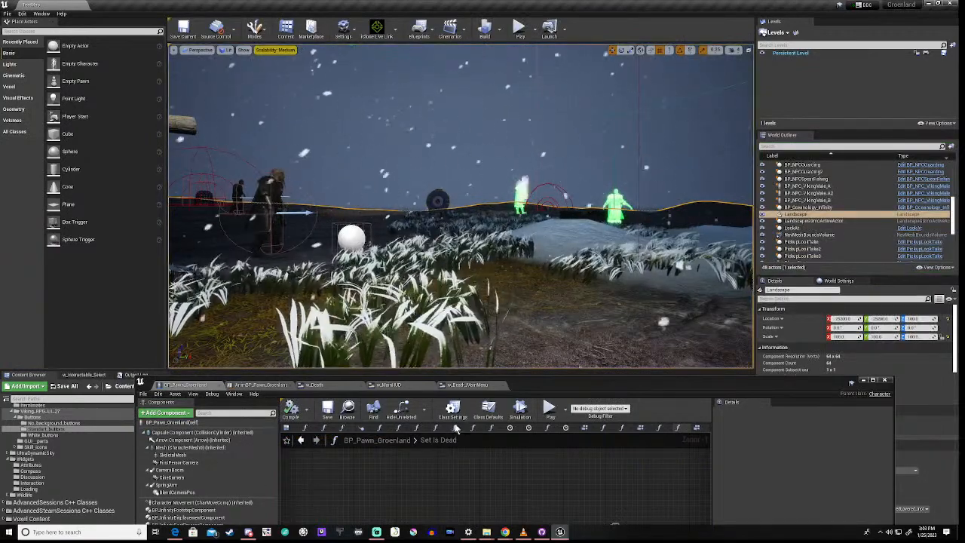
# - Wrap the Horizontal Box of w_Death_MainMenu with a Border and select the new Border
pyautogui.moveTo(535, 383); pyautogui.dragTo(550, 165)
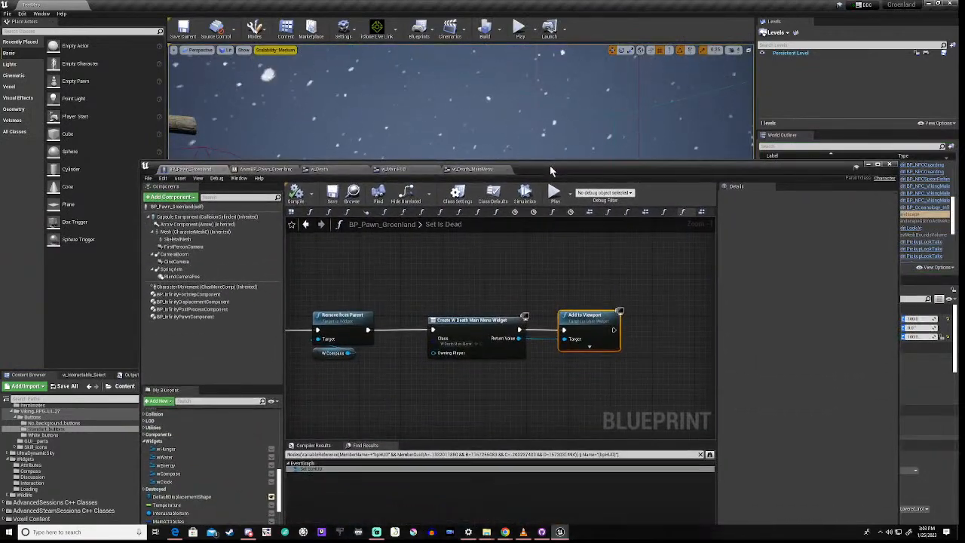
pyautogui.scroll(-7, 408, 305)
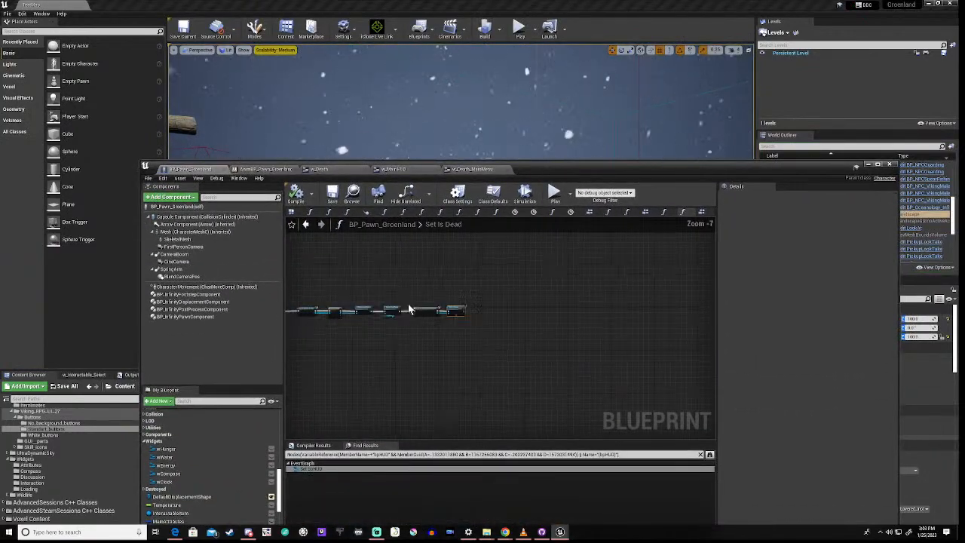
pyautogui.click(479, 171)
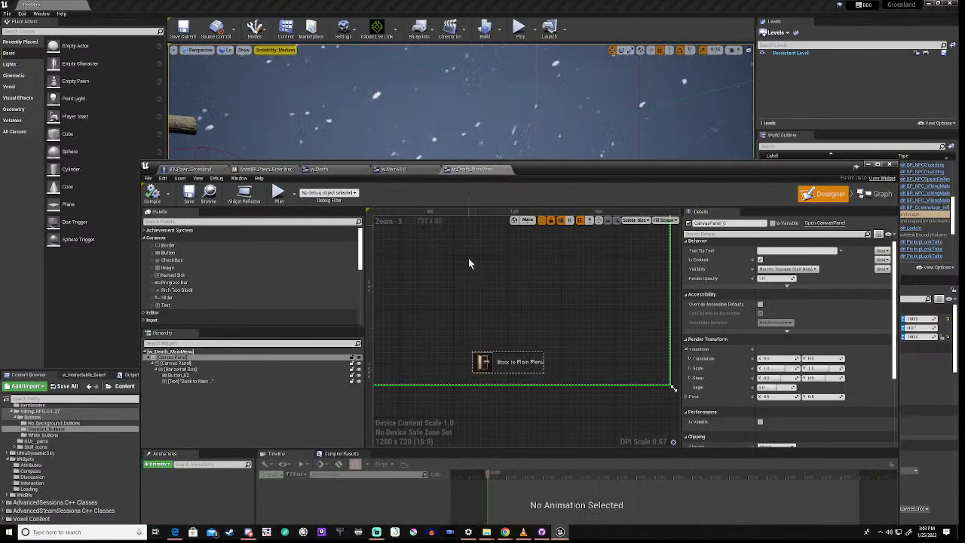
pyautogui.click(178, 369)
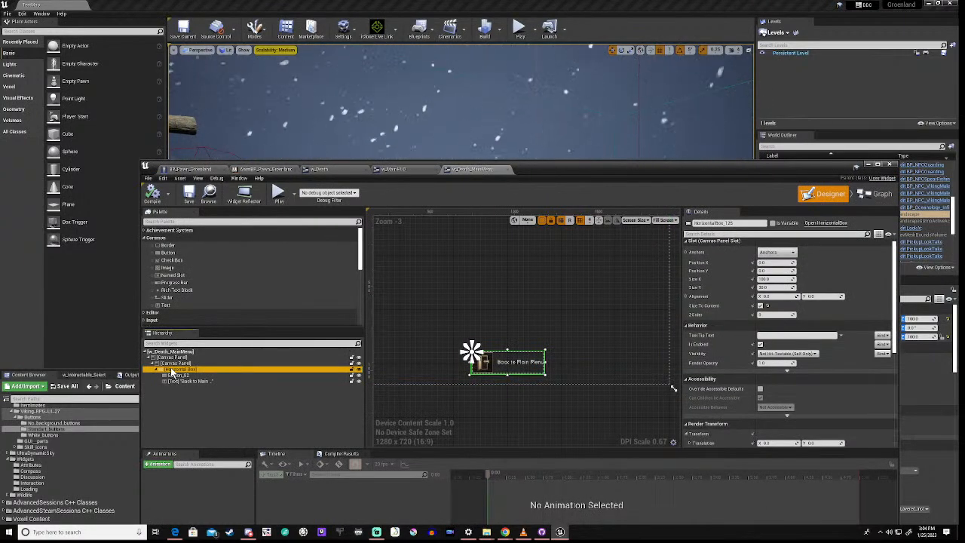
pyautogui.rightClick(172, 372)
pyautogui.moveTo(190, 430)
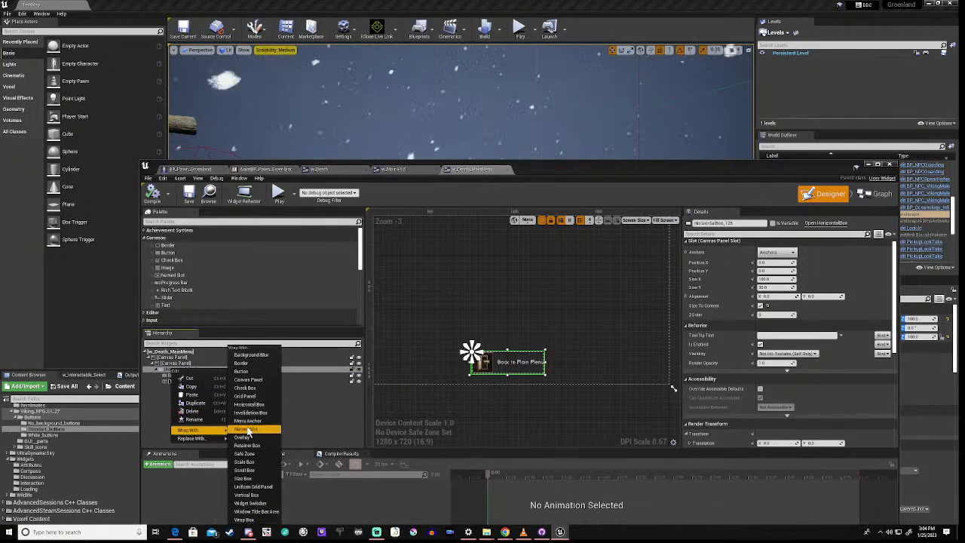
pyautogui.click(241, 364)
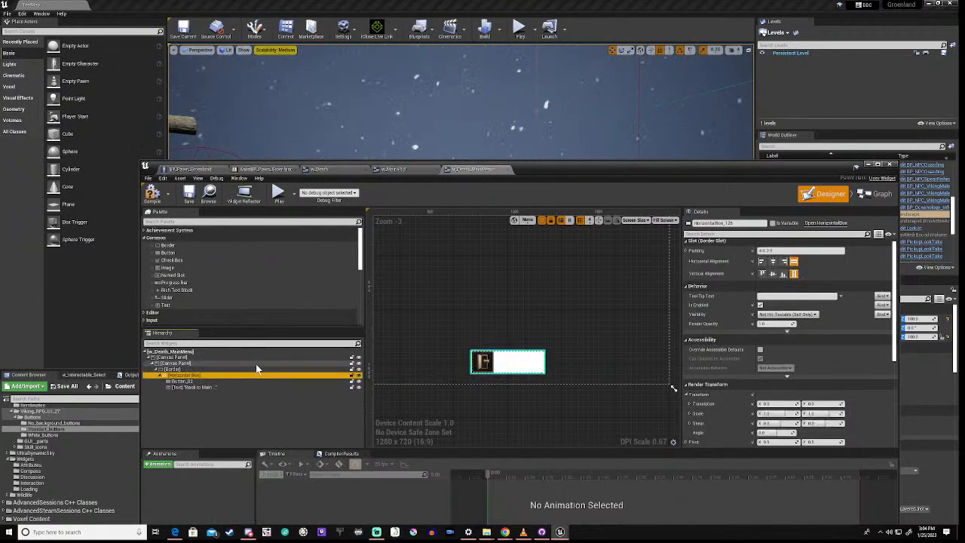
pyautogui.click(172, 369)
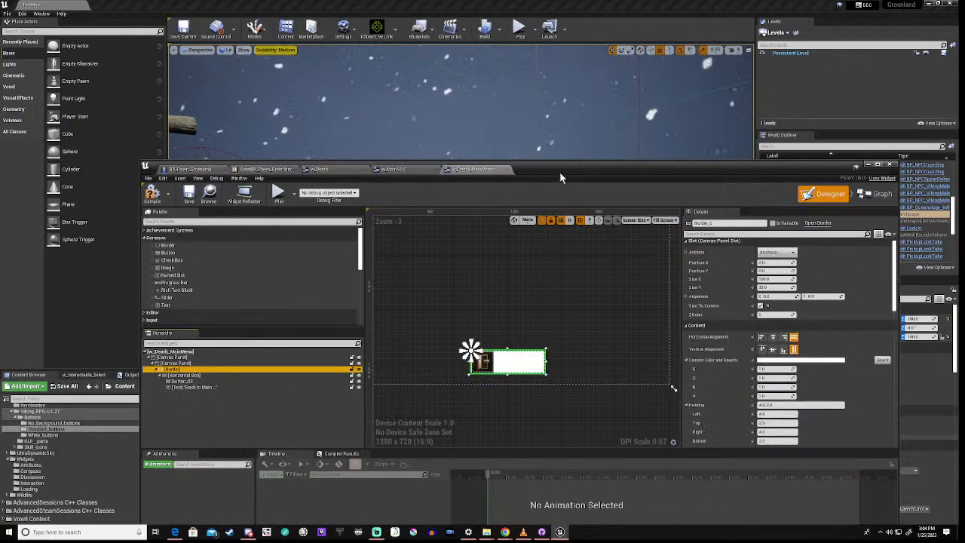
pyautogui.moveTo(559, 171); pyautogui.dragTo(575, 63)
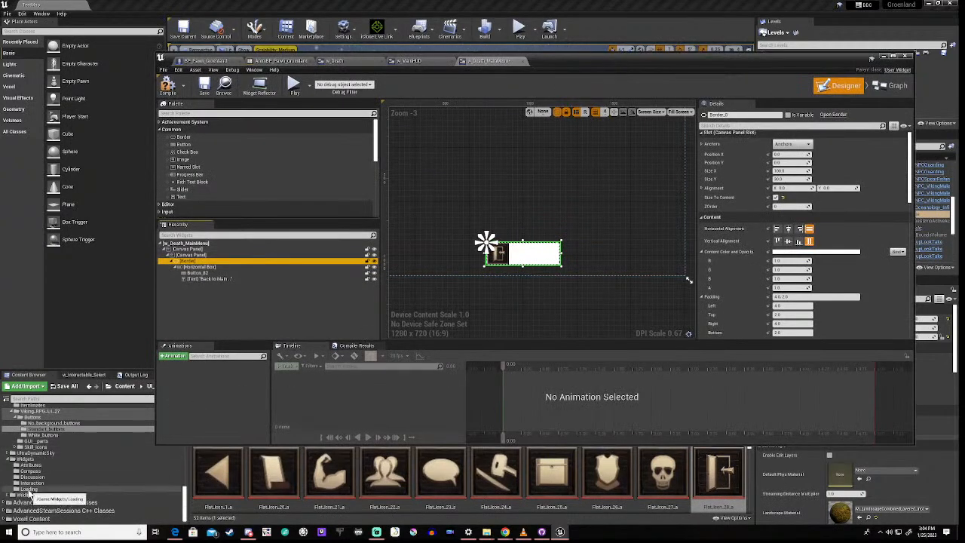
# - Open the GUI__parts texture folder and shrink and move the widget editor window so the folder's textures are accessible
pyautogui.click(34, 441)
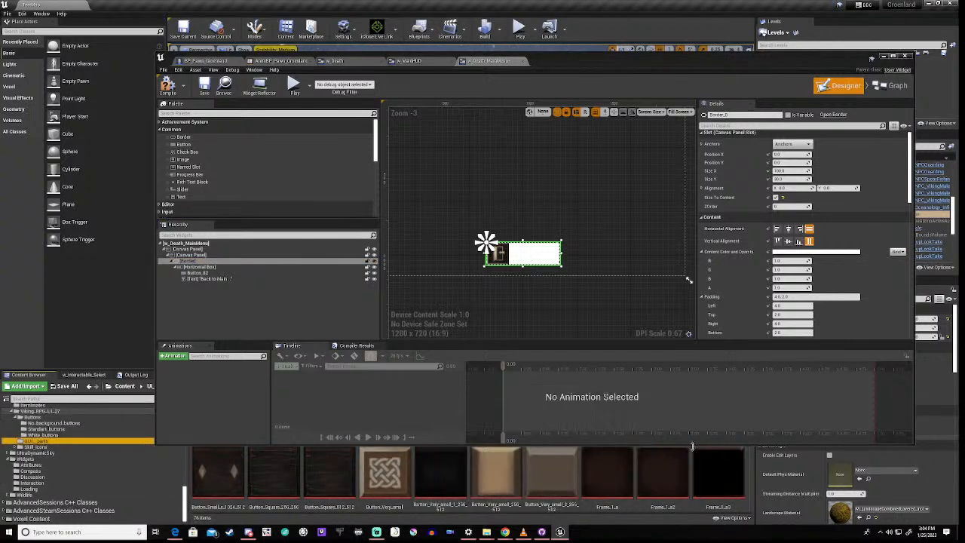
pyautogui.moveTo(692, 445); pyautogui.dragTo(694, 419)
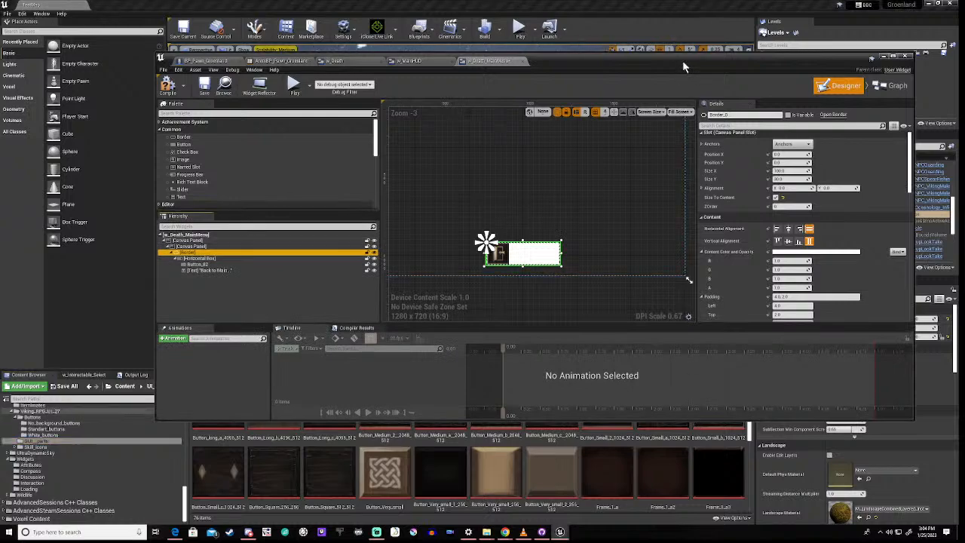
pyautogui.moveTo(682, 60); pyautogui.dragTo(623, 18)
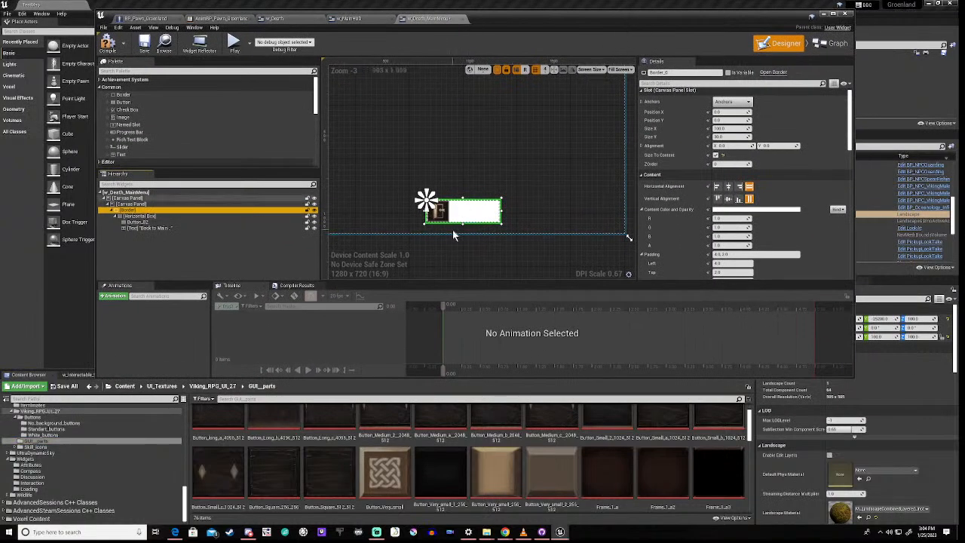
# - Set the Border's brush image to the Frame_double_256_256 texture
pyautogui.scroll(-4, 706, 160)
pyautogui.scroll(-3, 705, 160)
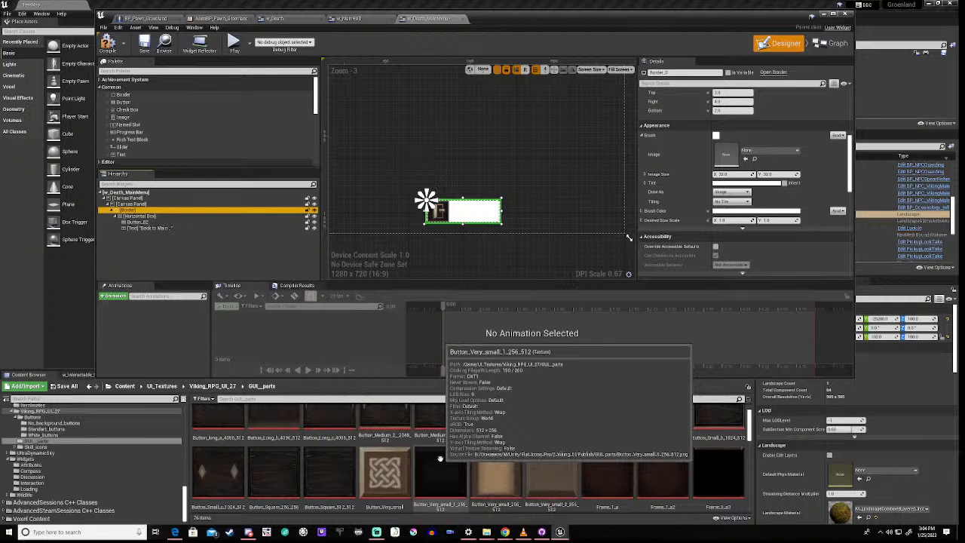
pyautogui.scroll(-1, 440, 458)
pyautogui.scroll(-2, 440, 458)
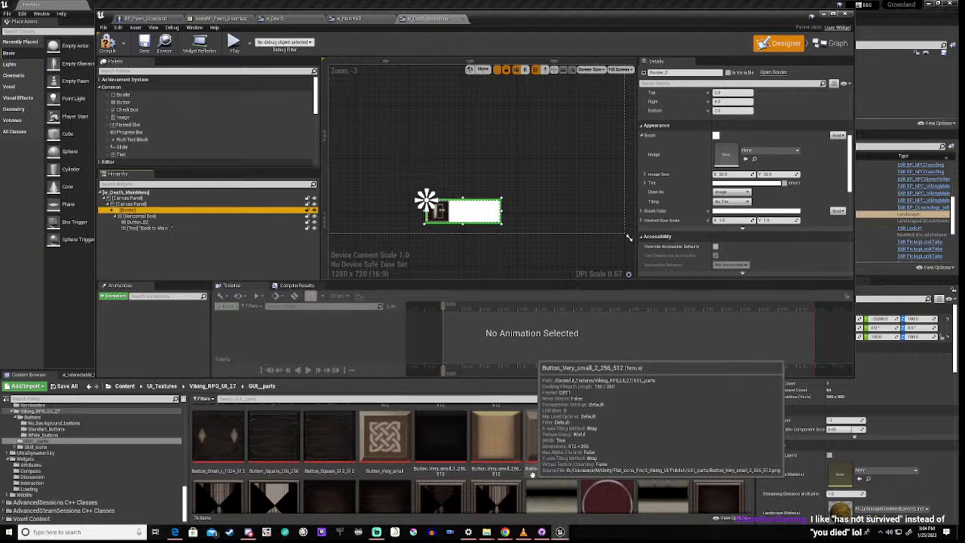
pyautogui.scroll(-5, 532, 473)
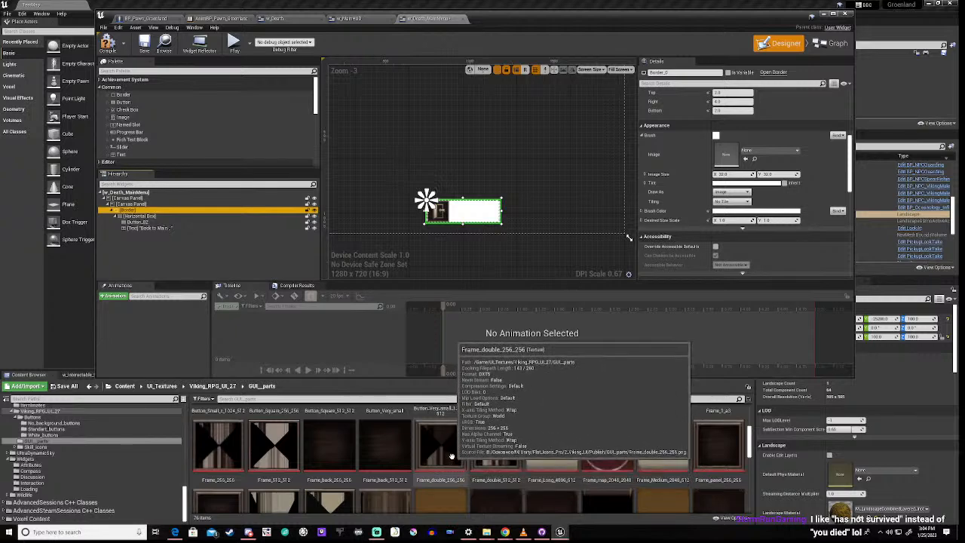
pyautogui.click(441, 447)
pyautogui.moveTo(441, 447); pyautogui.dragTo(729, 161)
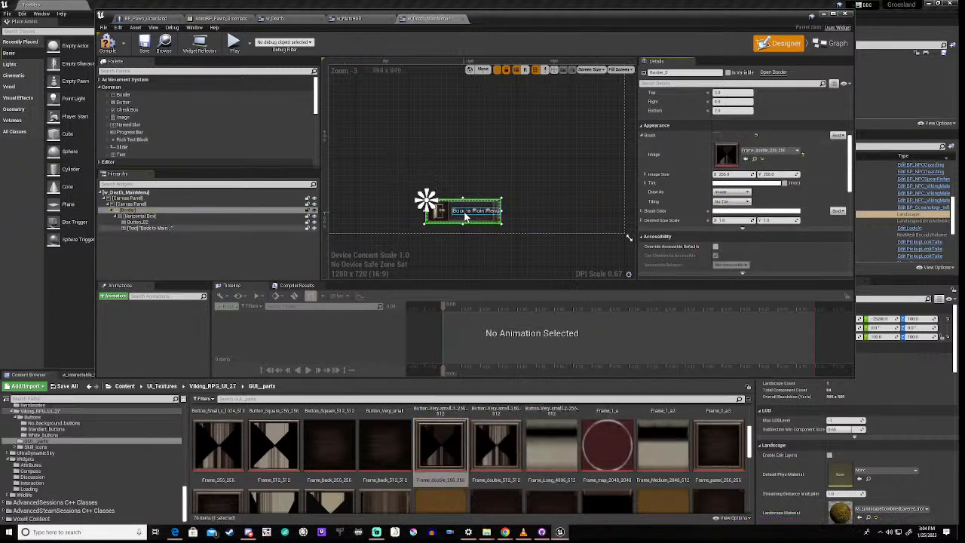
pyautogui.scroll(7, 467, 212)
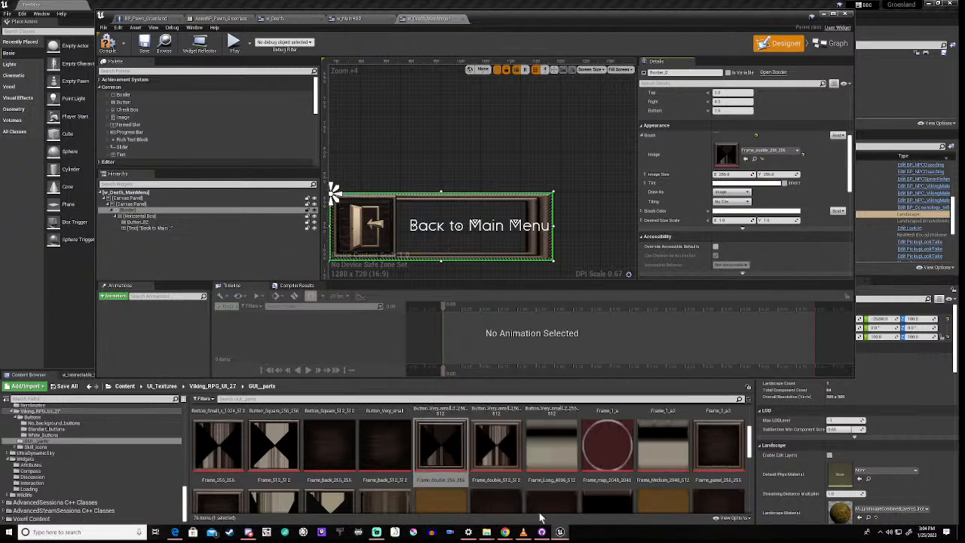
# - Replace the Border's brush image with the Button_Medium_2__2048_512 texture
pyautogui.scroll(2, 482, 490)
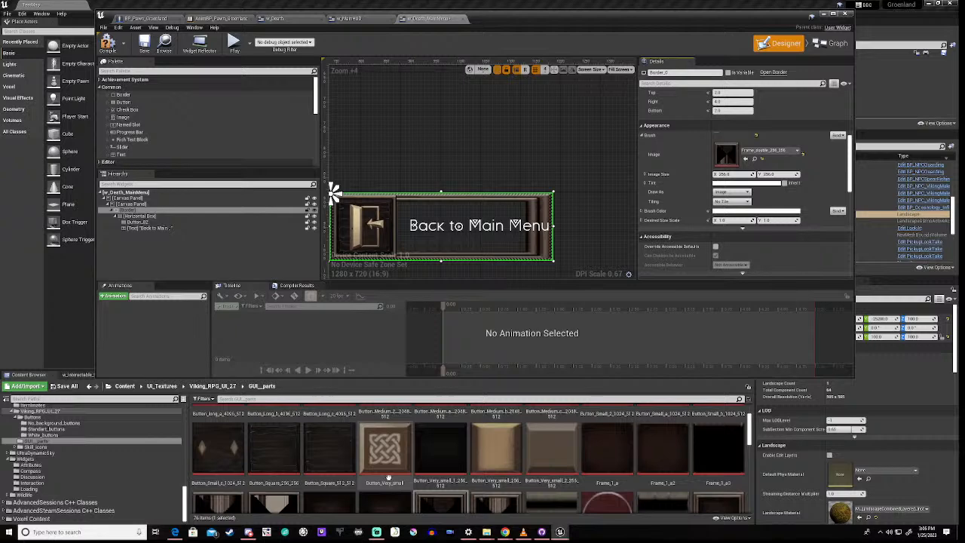
pyautogui.scroll(1, 388, 476)
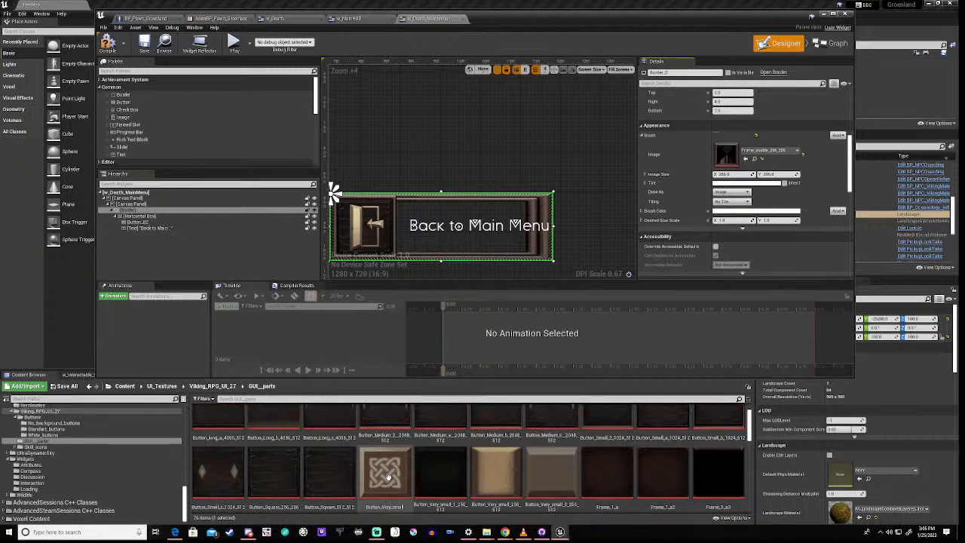
pyautogui.scroll(1, 388, 476)
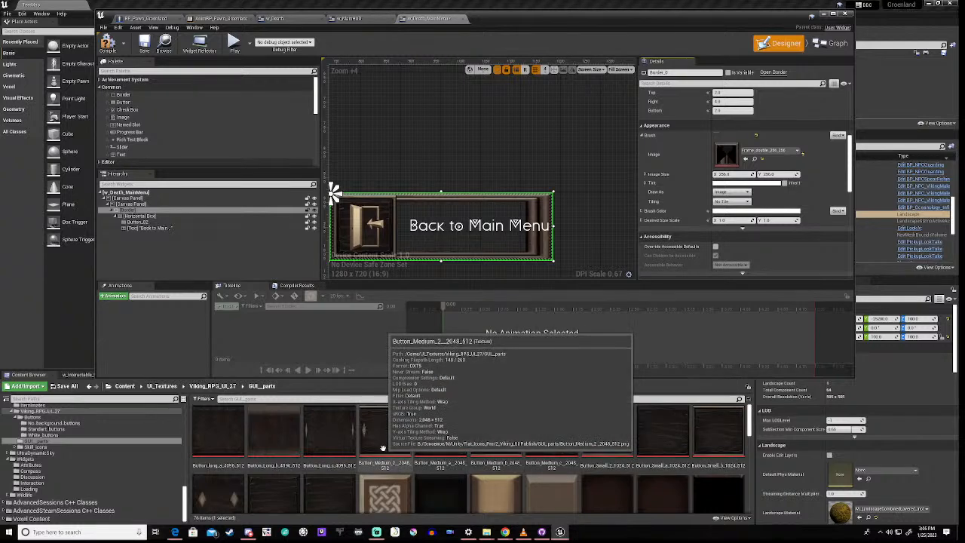
pyautogui.moveTo(382, 448); pyautogui.dragTo(736, 163)
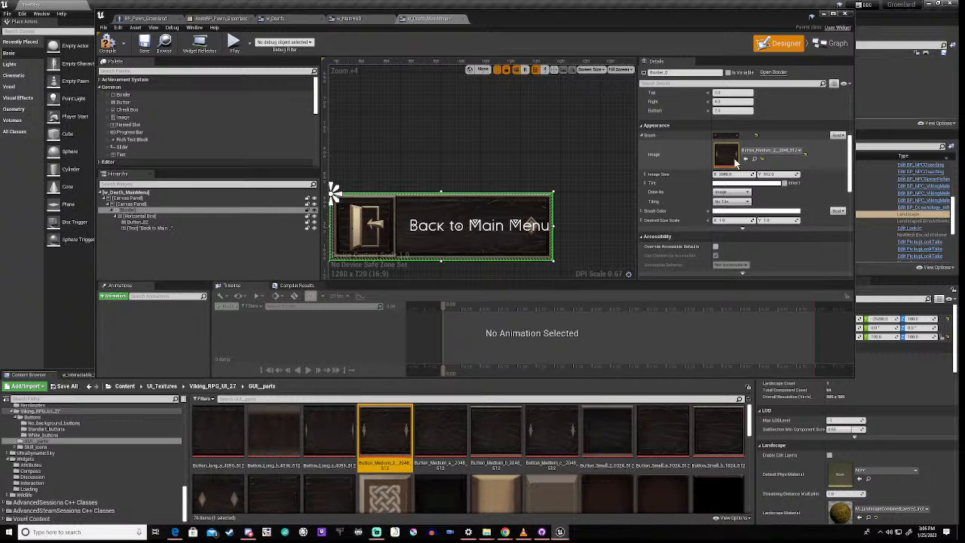
# - Set the Horizontal Box's left padding to 100, after trying 50, and its right padding to 100
pyautogui.click(153, 216)
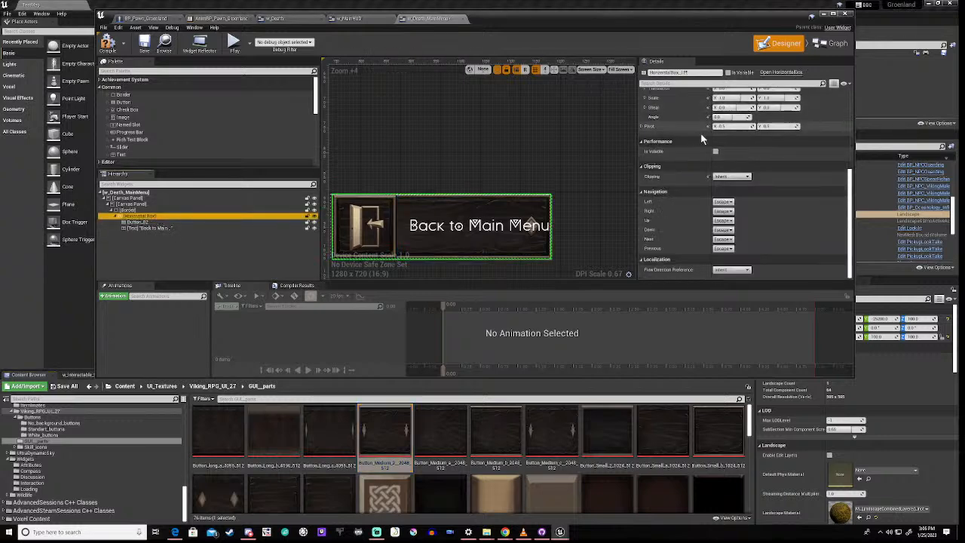
pyautogui.scroll(6, 722, 178)
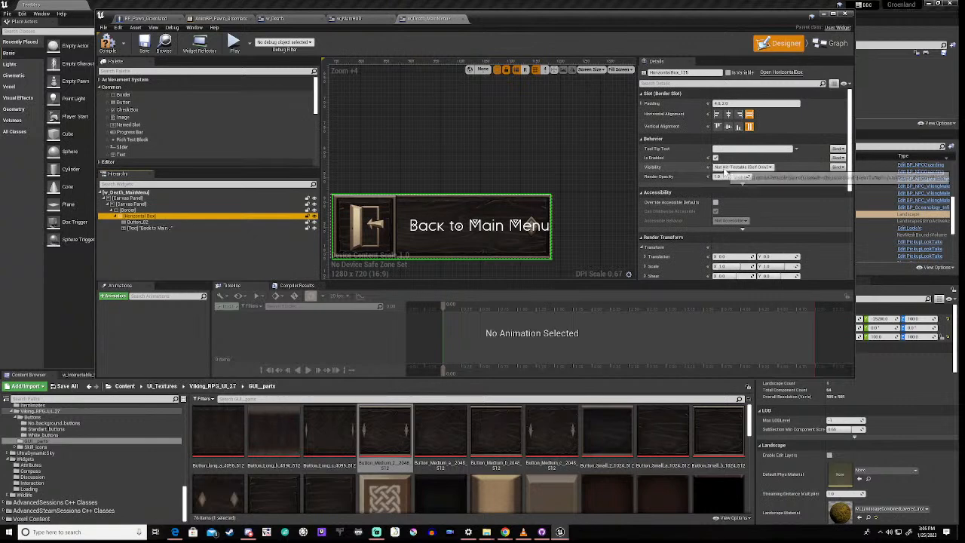
pyautogui.click(642, 103)
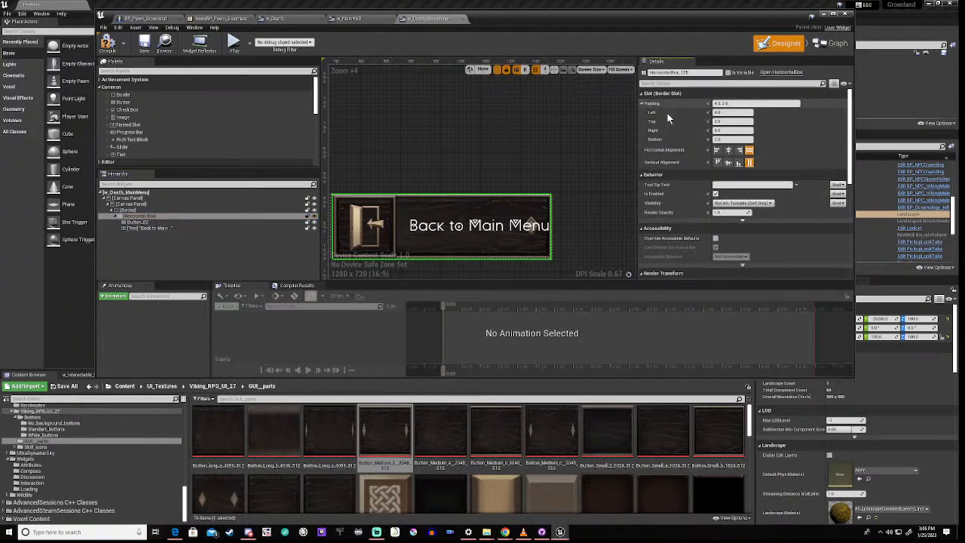
pyautogui.click(731, 112)
pyautogui.moveTo(726, 114); pyautogui.dragTo(680, 114)
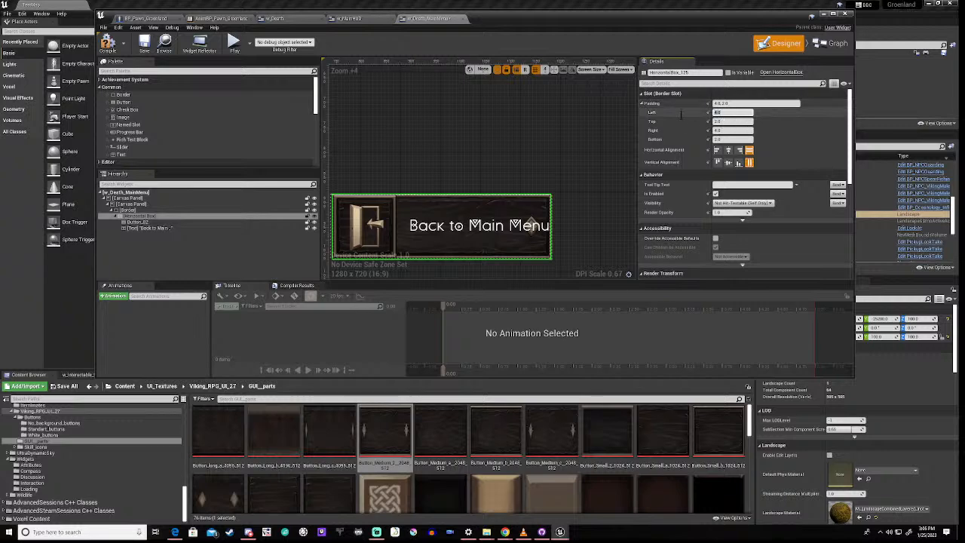
pyautogui.write('50')
pyautogui.press('Return')
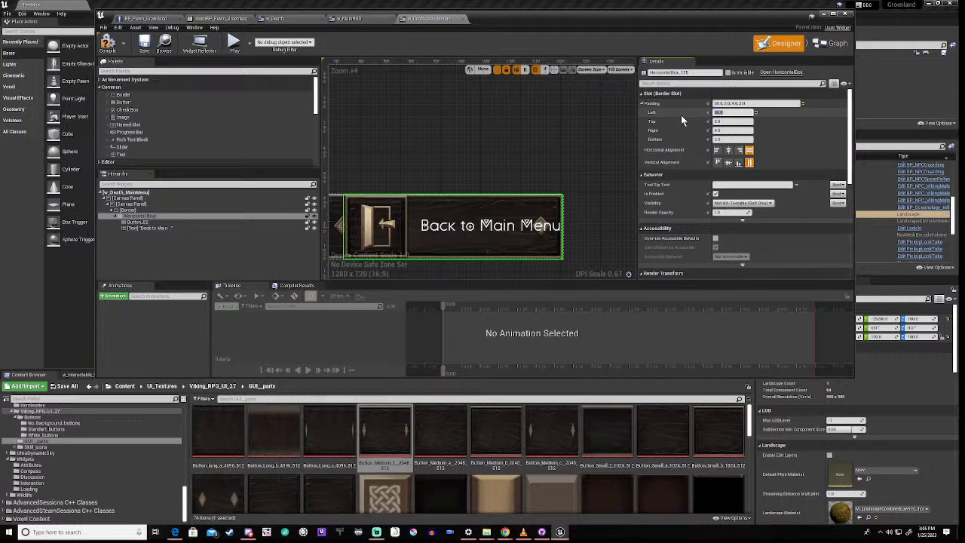
pyautogui.write('100')
pyautogui.press('Return')
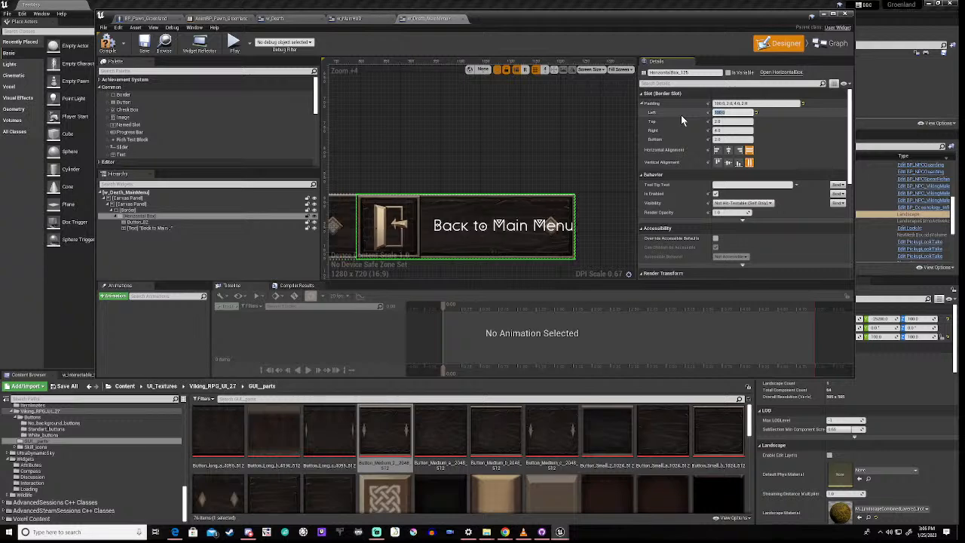
pyautogui.click(722, 130)
pyautogui.write('10')
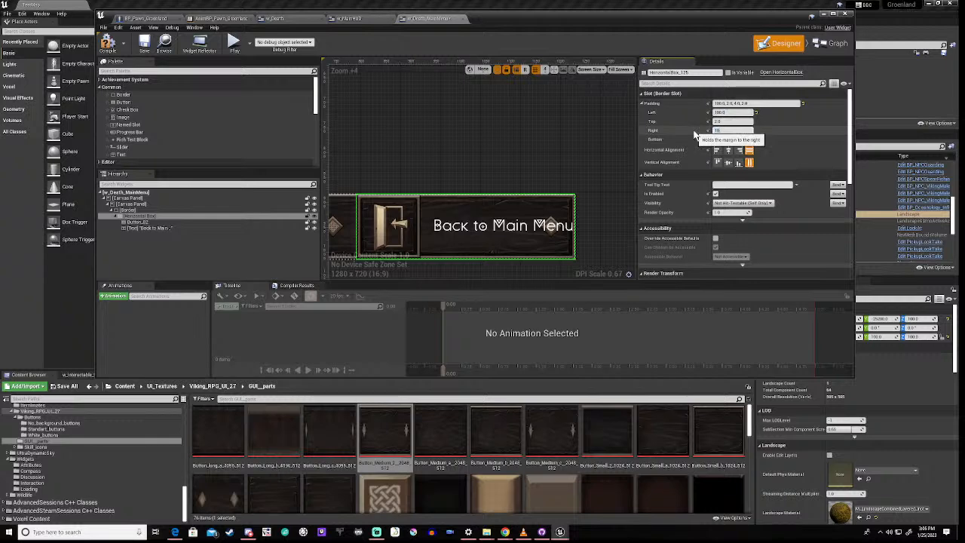
pyautogui.write('0')
pyautogui.press('Return')
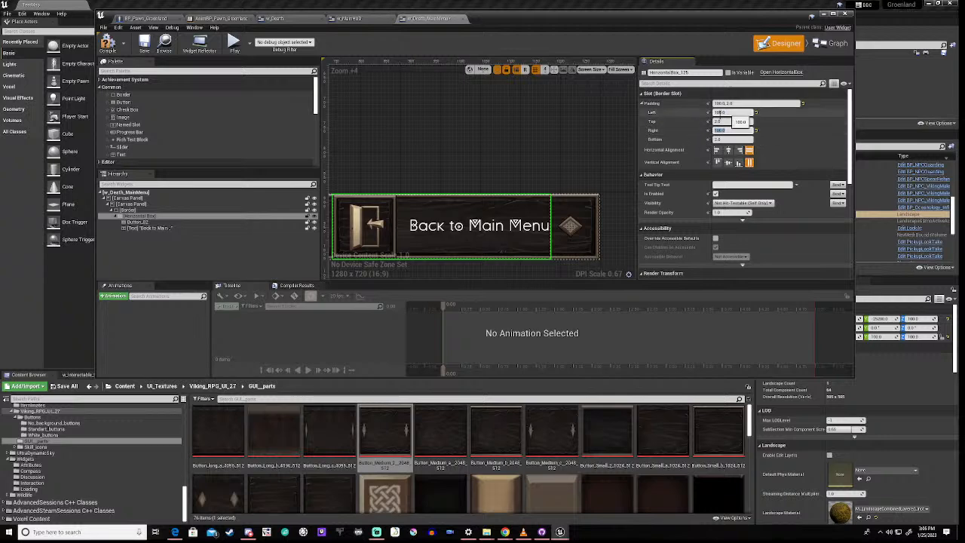
# - Set the Horizontal Box's top and bottom padding to 20
pyautogui.press('Tab')
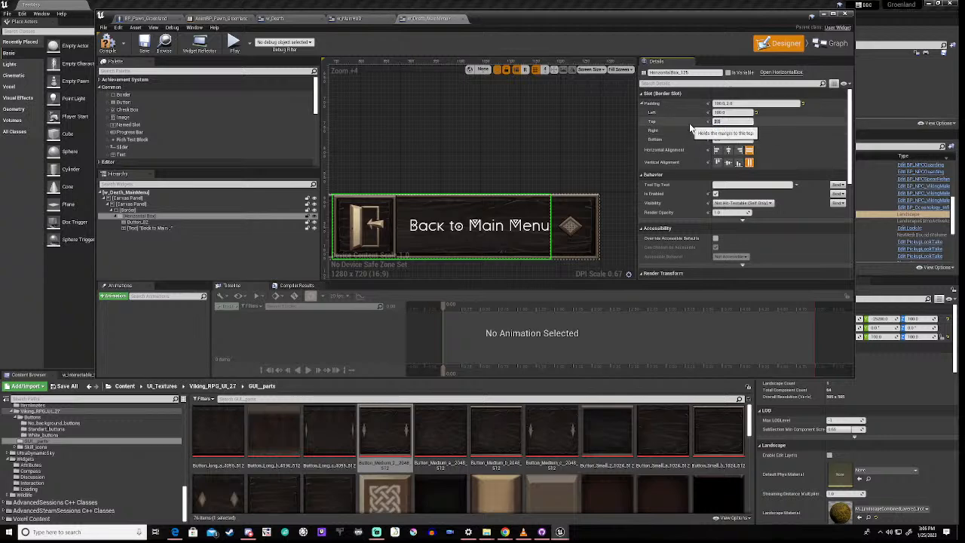
pyautogui.write('20')
pyautogui.press('Return')
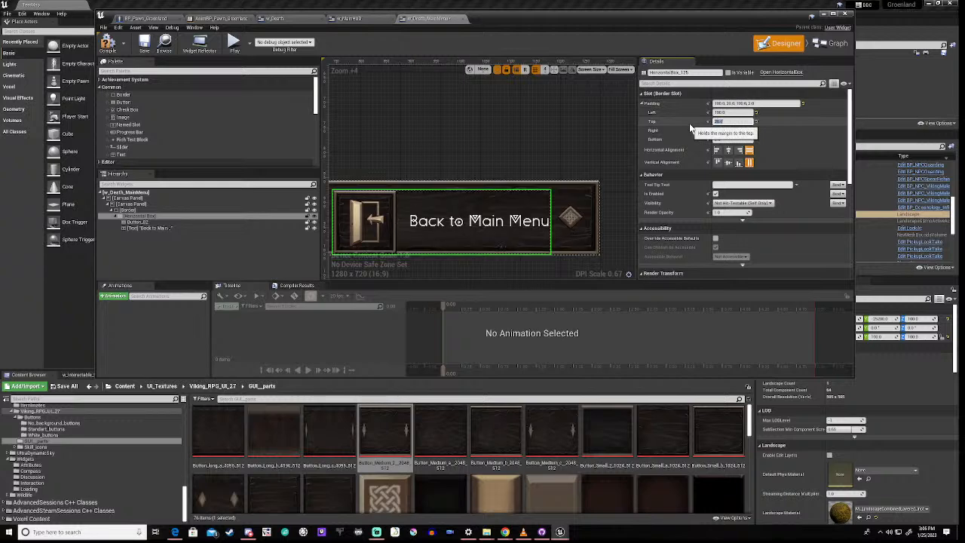
pyautogui.click(722, 139)
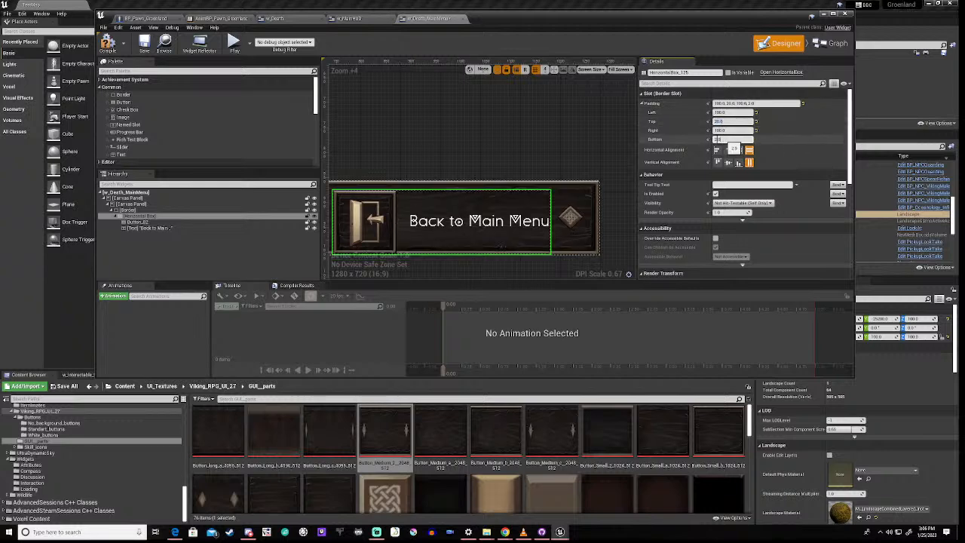
pyautogui.write('20')
pyautogui.press('Return')
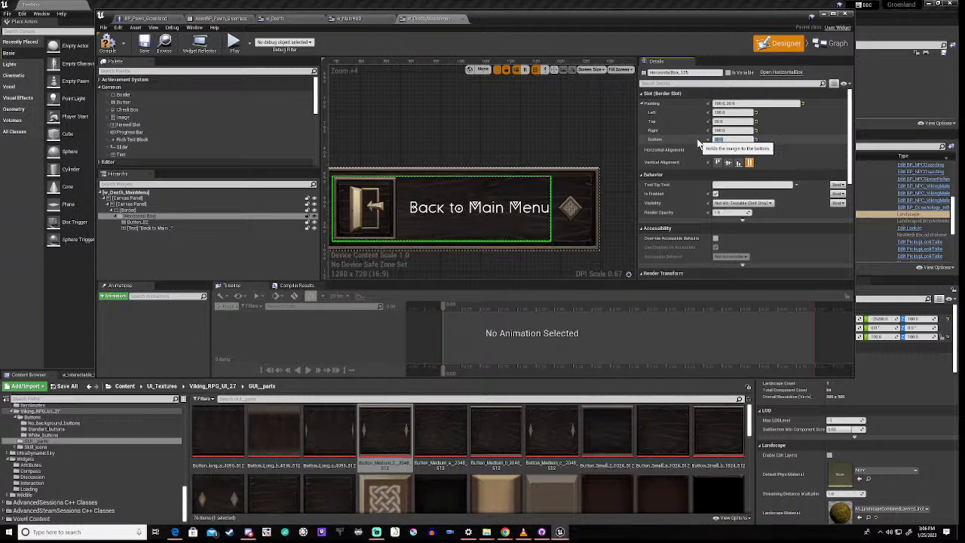
# - Try the Button_Medium_a__2048_512 texture on the Border, and set its brush image to Button_Medium_b_2048_512 instead
pyautogui.click(608, 193)
pyautogui.scroll(-2, 513, 226)
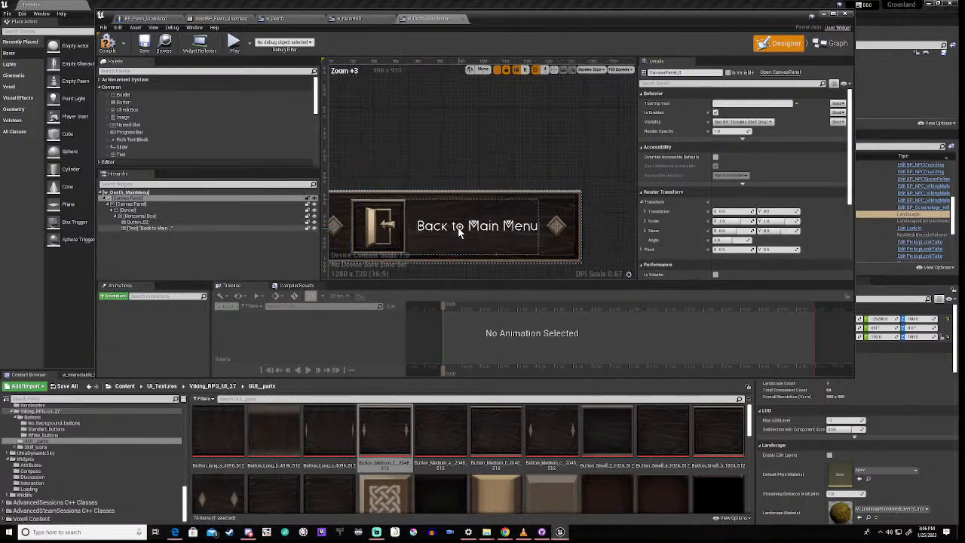
pyautogui.moveTo(425, 266); pyautogui.dragTo(468, 254, button='right')
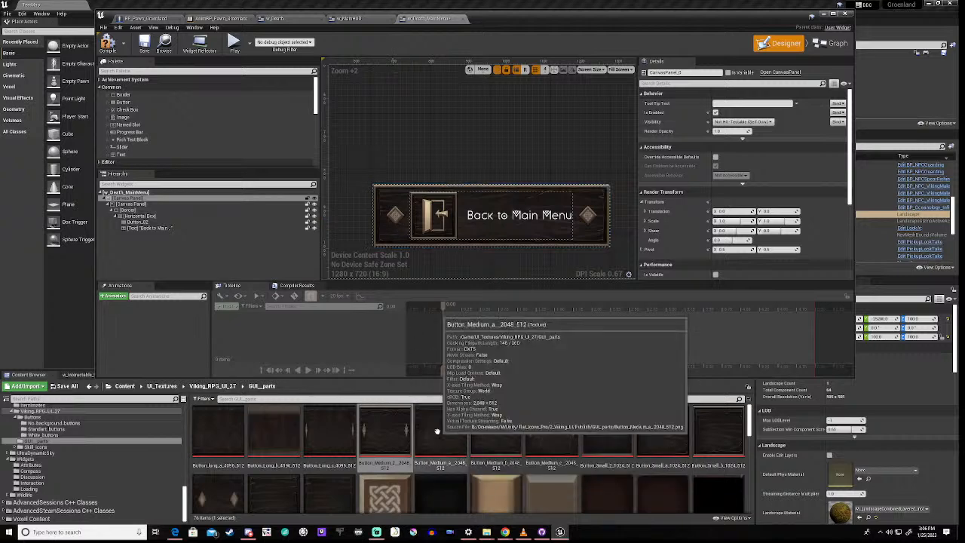
pyautogui.moveTo(436, 431)
pyautogui.mouseDown()
pyautogui.moveTo(531, 343)
pyautogui.moveTo(637, 220)
pyautogui.moveTo(445, 429)
pyautogui.mouseUp()
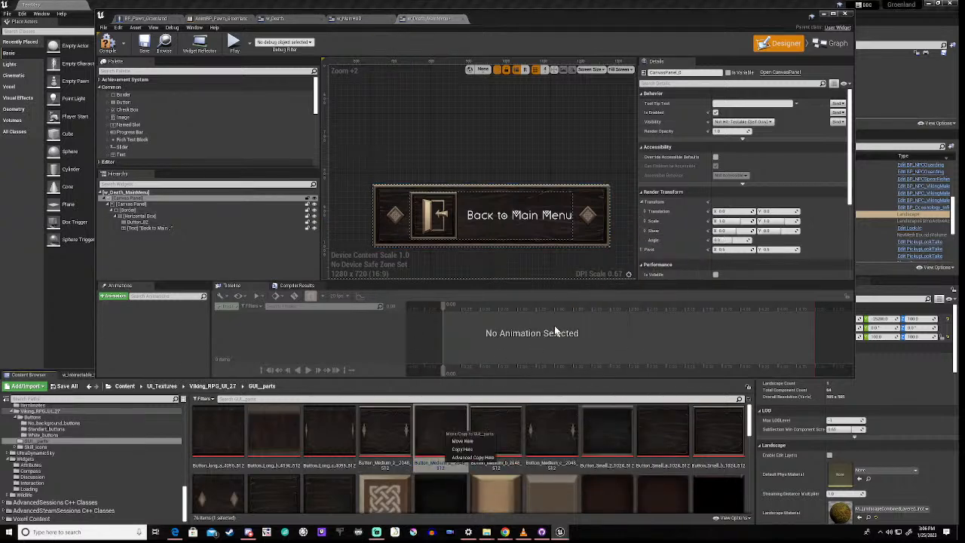
pyautogui.click(382, 240)
pyautogui.scroll(-5, 687, 217)
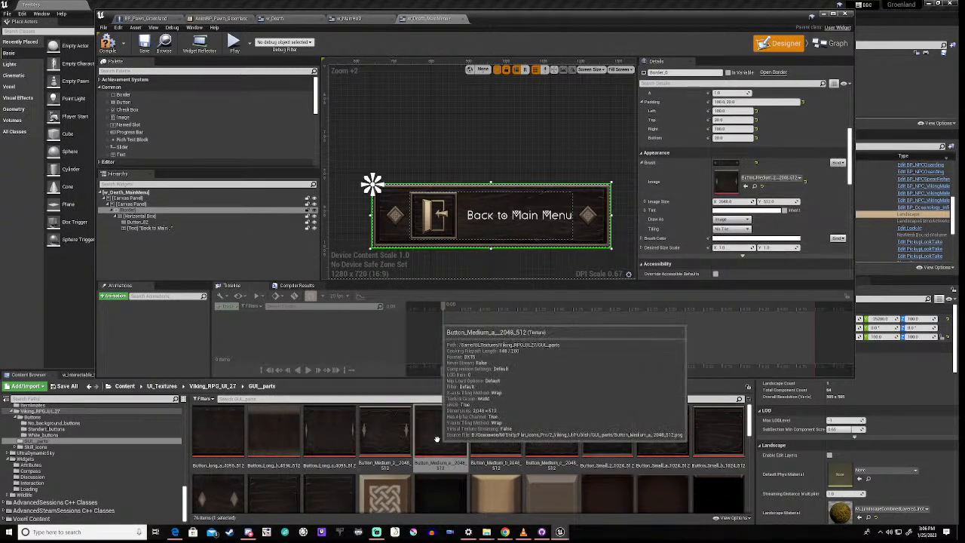
pyautogui.moveTo(441, 431)
pyautogui.mouseDown()
pyautogui.moveTo(526, 351)
pyautogui.moveTo(751, 194)
pyautogui.moveTo(738, 191)
pyautogui.mouseUp()
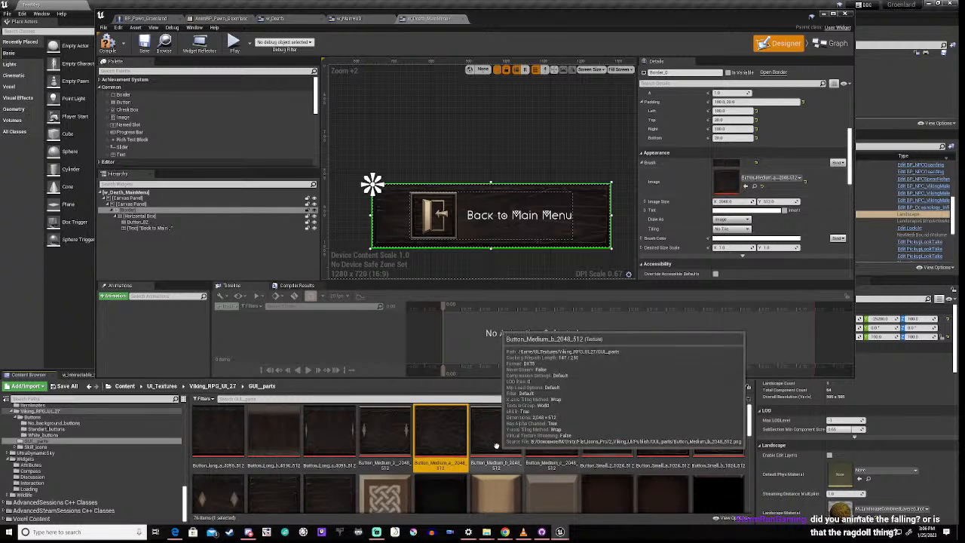
pyautogui.moveTo(496, 432); pyautogui.dragTo(727, 192)
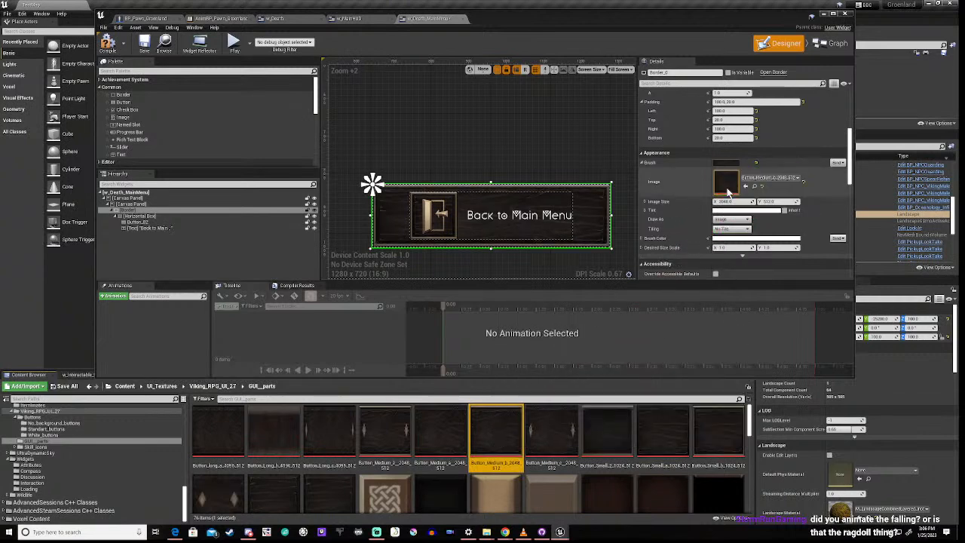
# - Compile the w_Death_MainMenu widget and move its editor window clear of the level editor's toolbar
pyautogui.click(506, 151)
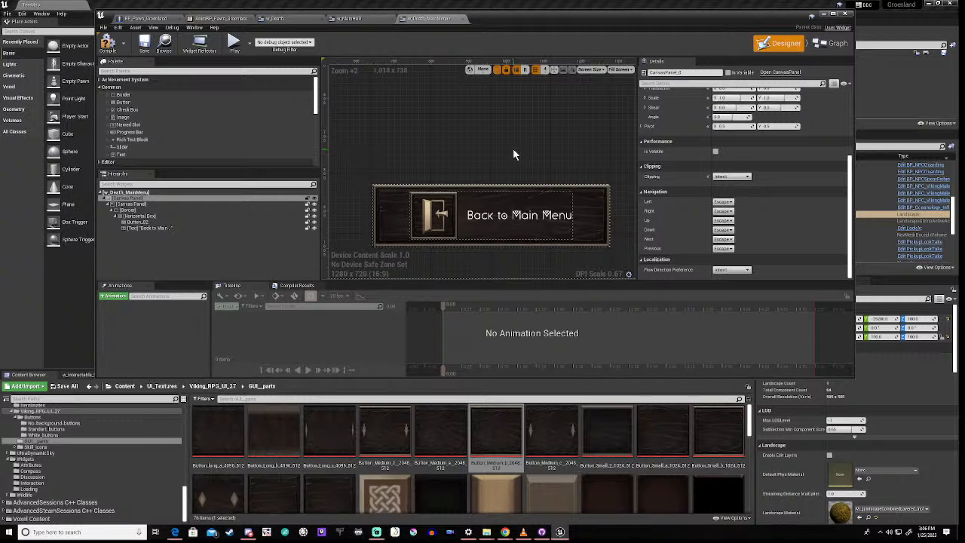
pyautogui.scroll(-2, 488, 245)
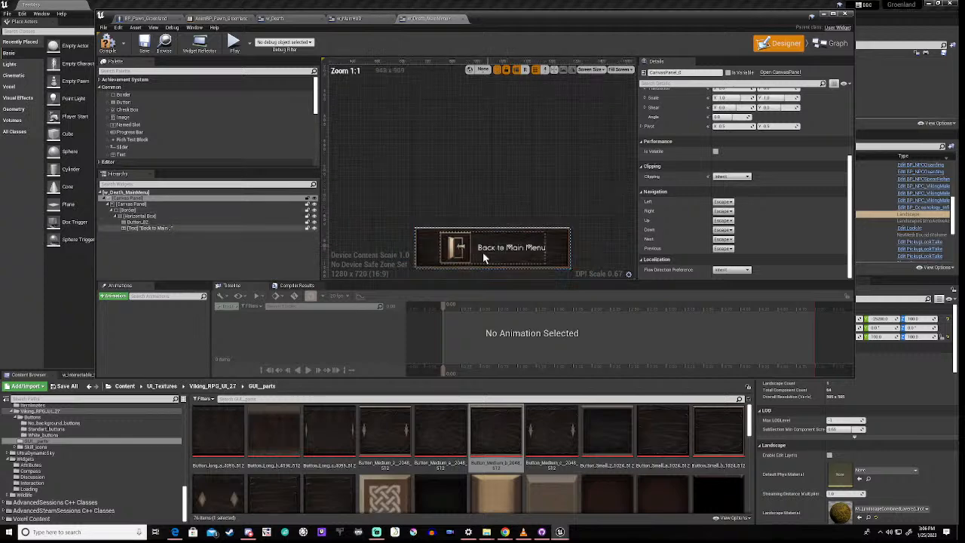
pyautogui.moveTo(483, 194); pyautogui.dragTo(486, 166, button='right')
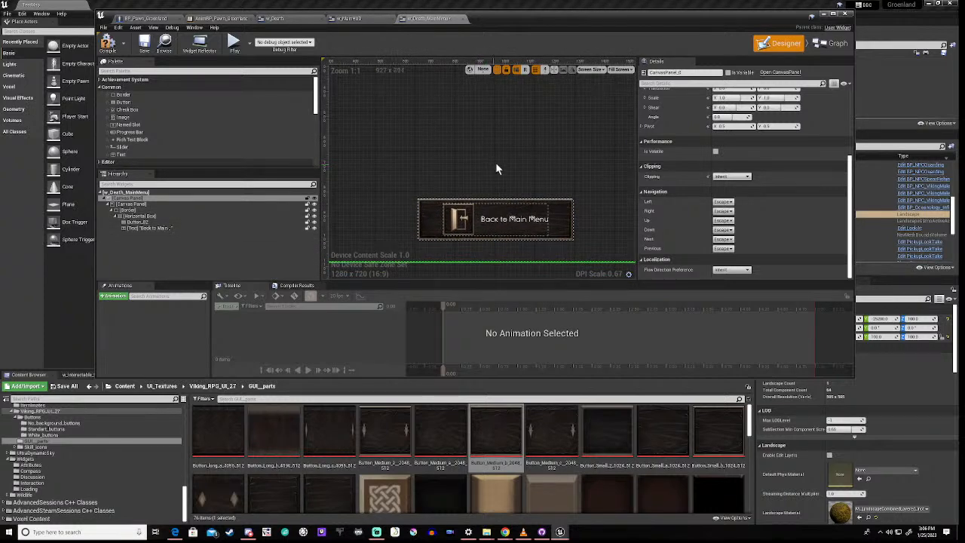
pyautogui.click(108, 43)
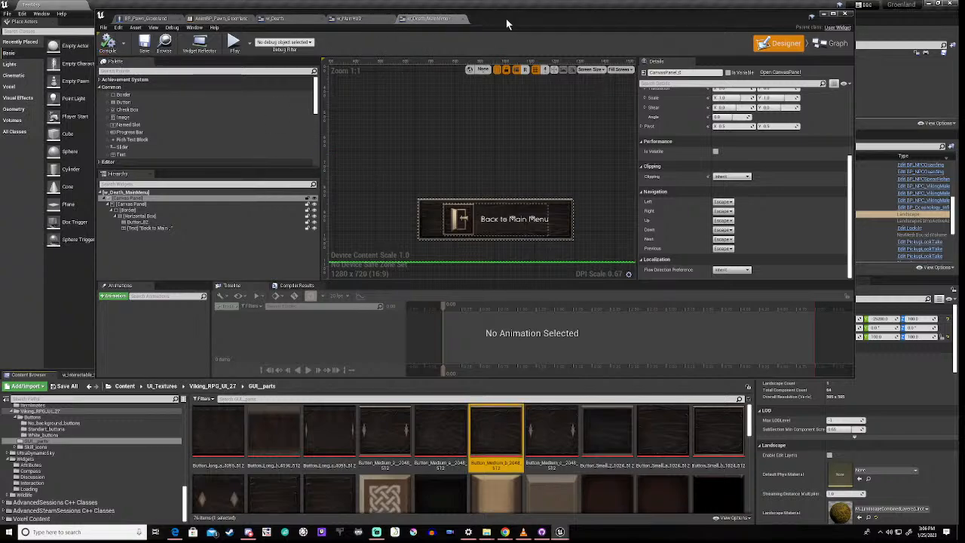
pyautogui.moveTo(541, 13); pyautogui.dragTo(581, 95)
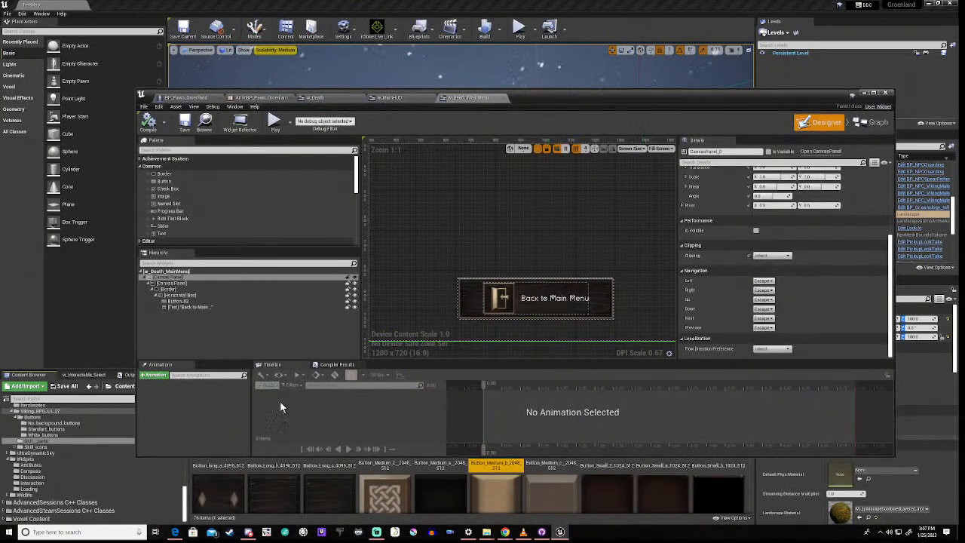
# - Create a widget animation named Slide and open it in the timeline
pyautogui.click(154, 375)
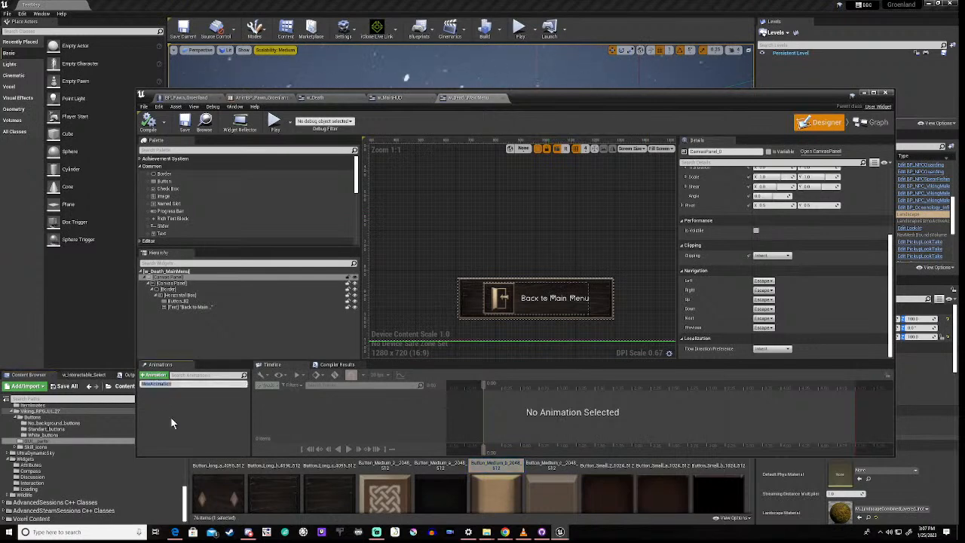
pyautogui.write('Slide')
pyautogui.press('Return')
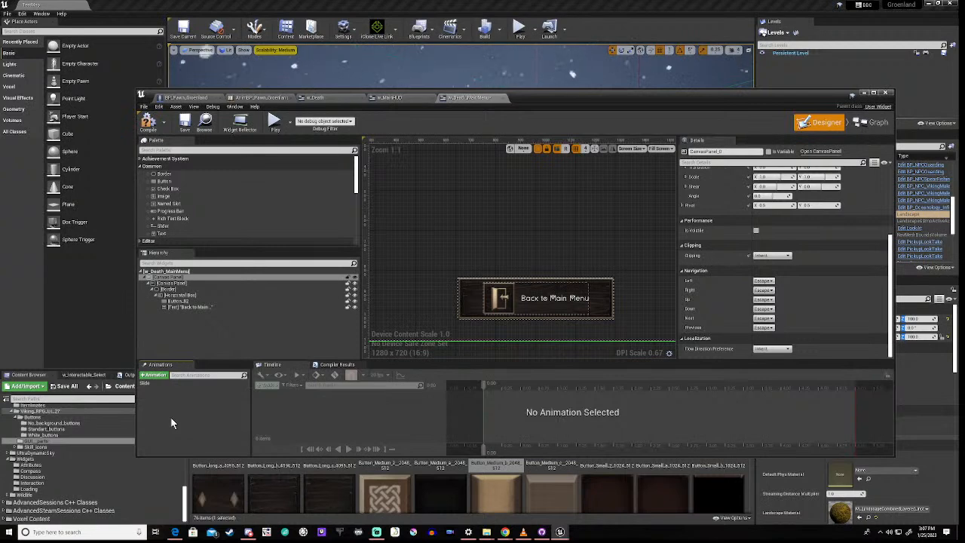
pyautogui.click(155, 381)
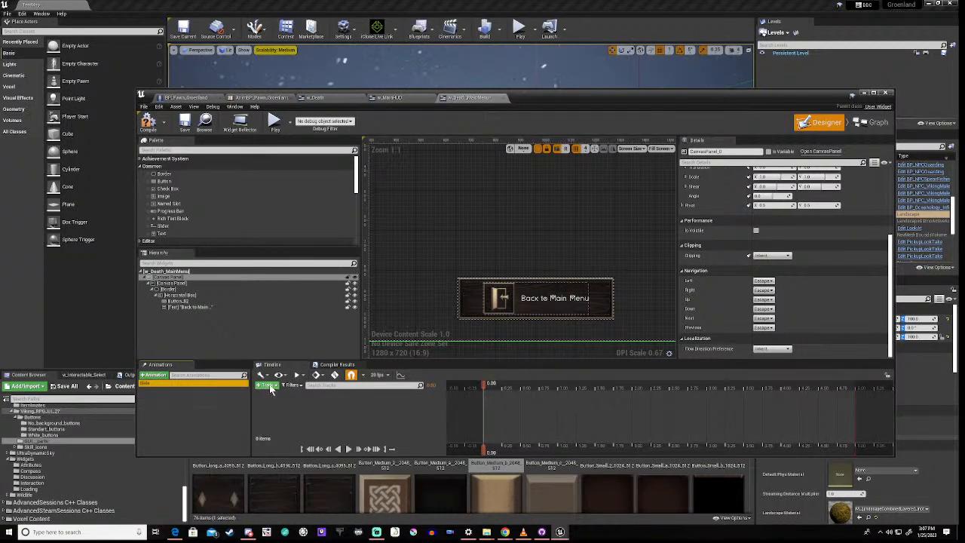
# - Rename the inner Canvas Panel that holds the Border to CP_Slide and compile the widget
pyautogui.click(173, 284)
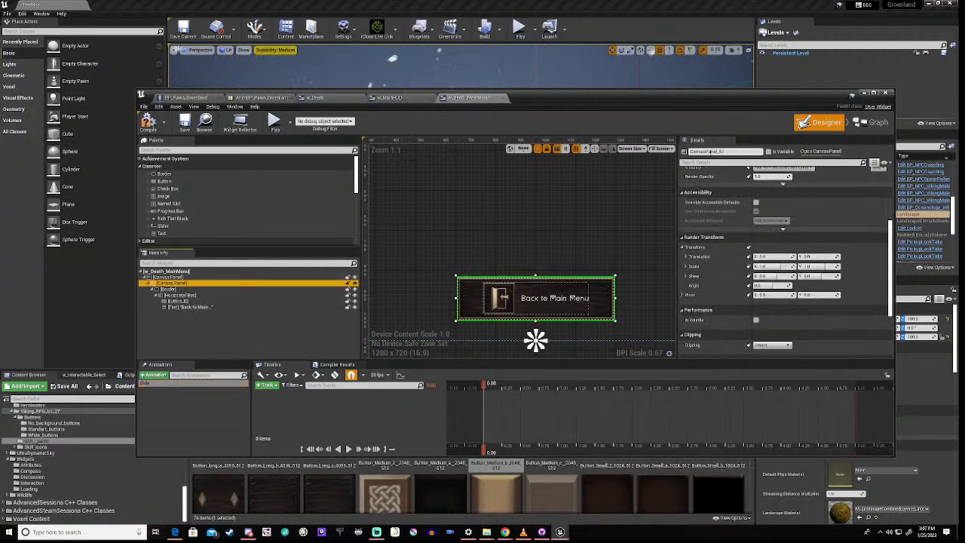
pyautogui.click(726, 151)
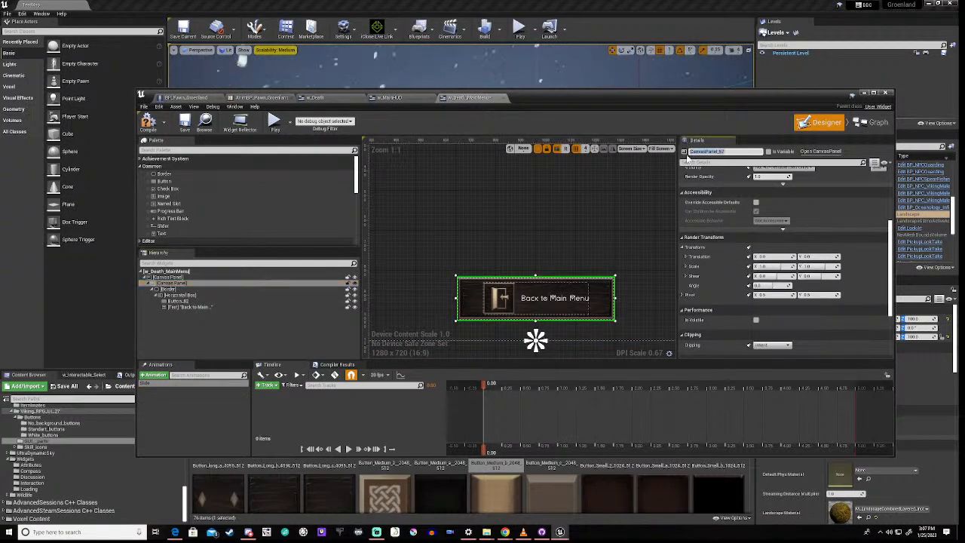
pyautogui.write('CP_')
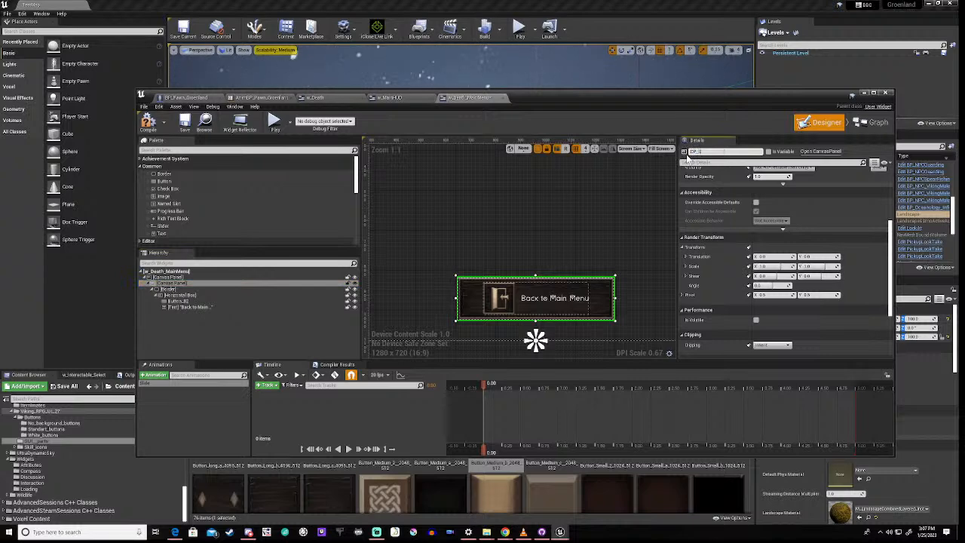
pyautogui.write('Slider')
pyautogui.press('Return')
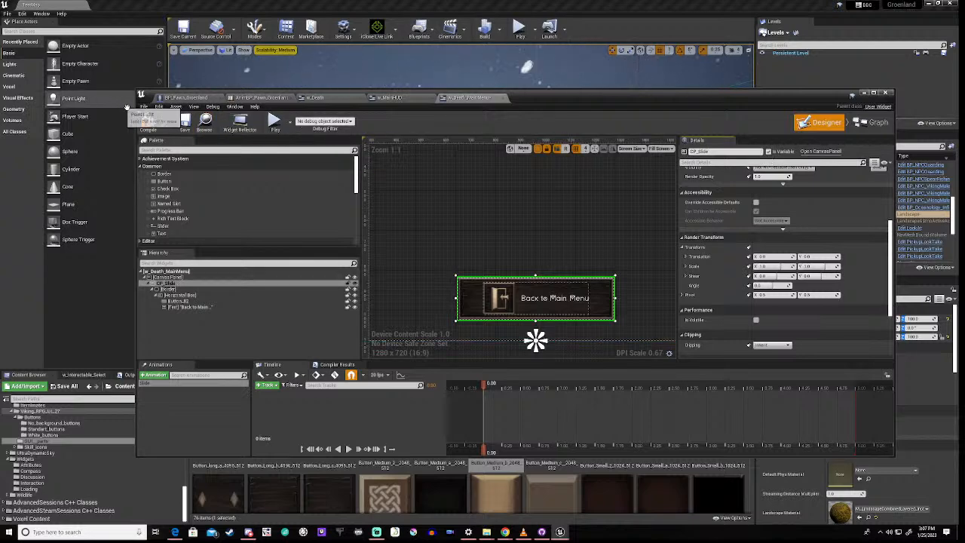
pyautogui.click(148, 122)
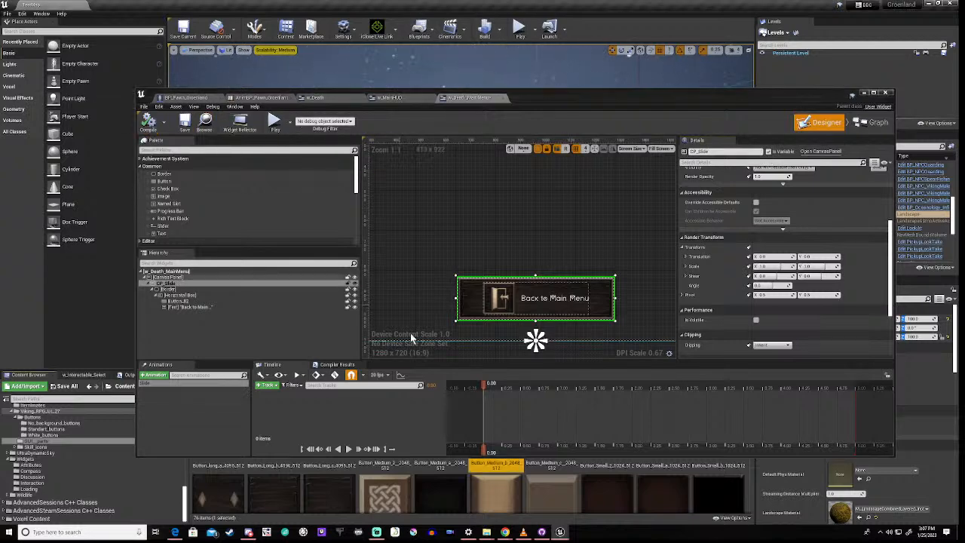
# - Add a track for the CP_Slide widget to the Slide animation
pyautogui.click(267, 385)
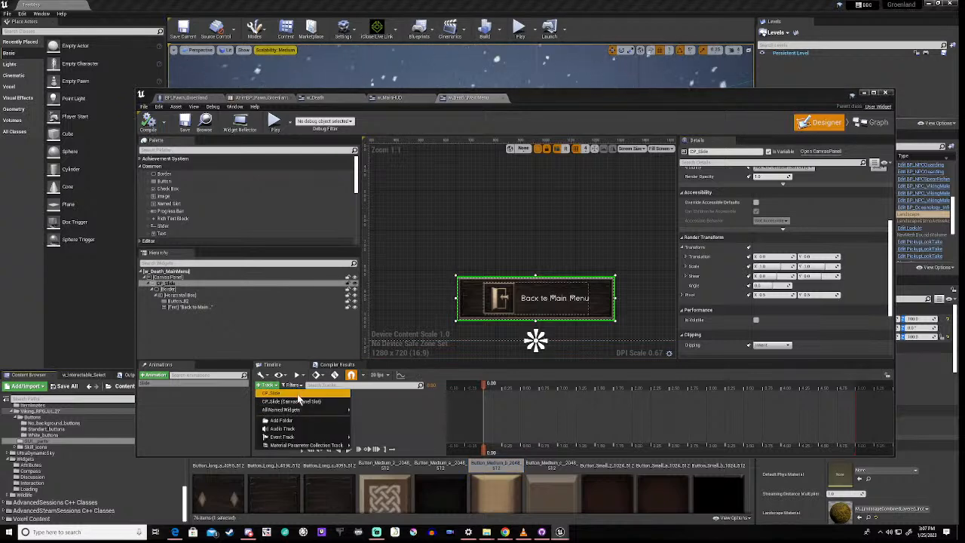
pyautogui.moveTo(309, 409)
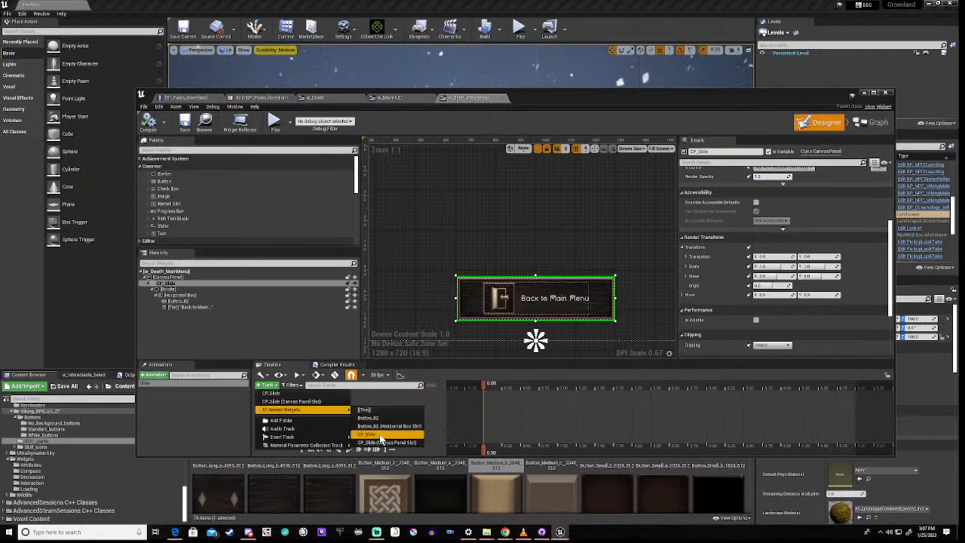
pyautogui.click(381, 436)
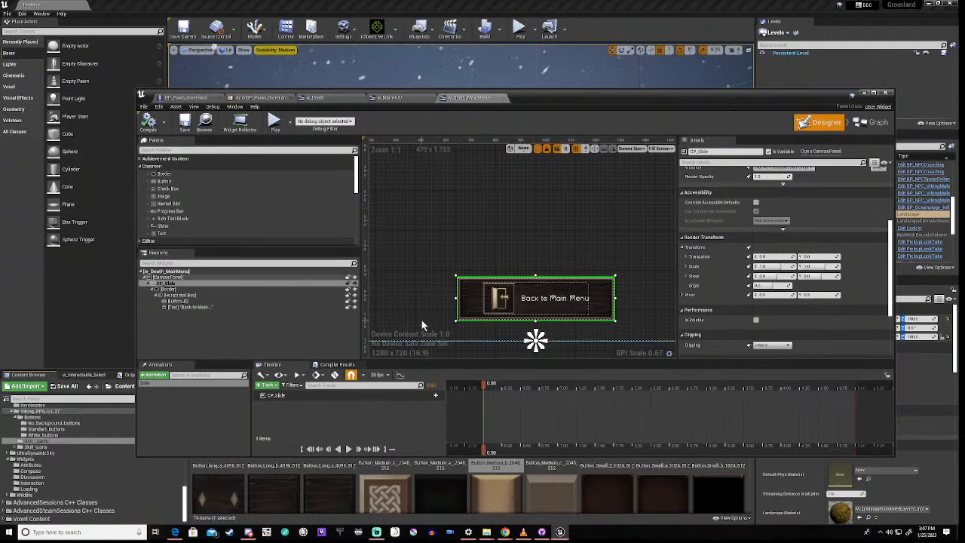
# - Add a Transform track to CP_Slide and delete its Rotation, Scale and Shear channels, leaving only Translation
pyautogui.click(435, 395)
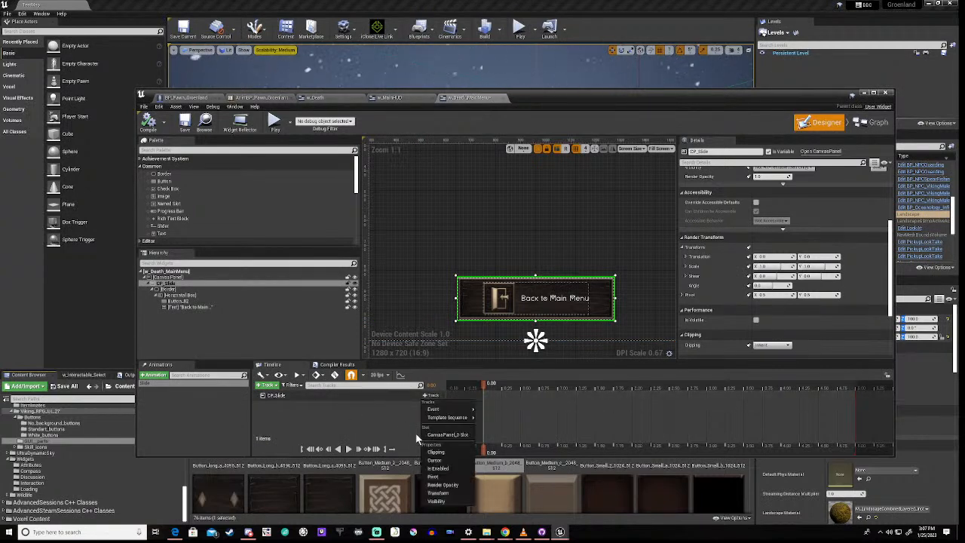
pyautogui.click(447, 494)
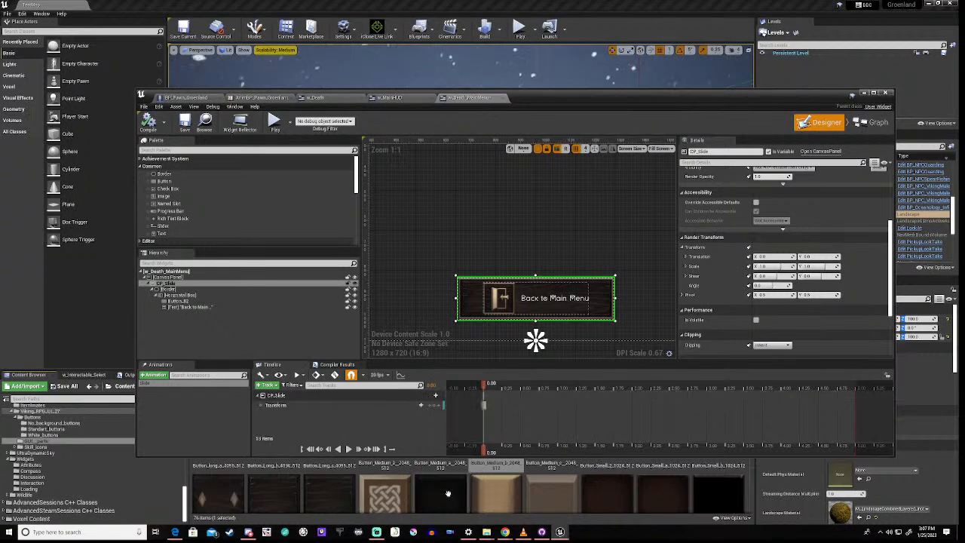
pyautogui.click(262, 405)
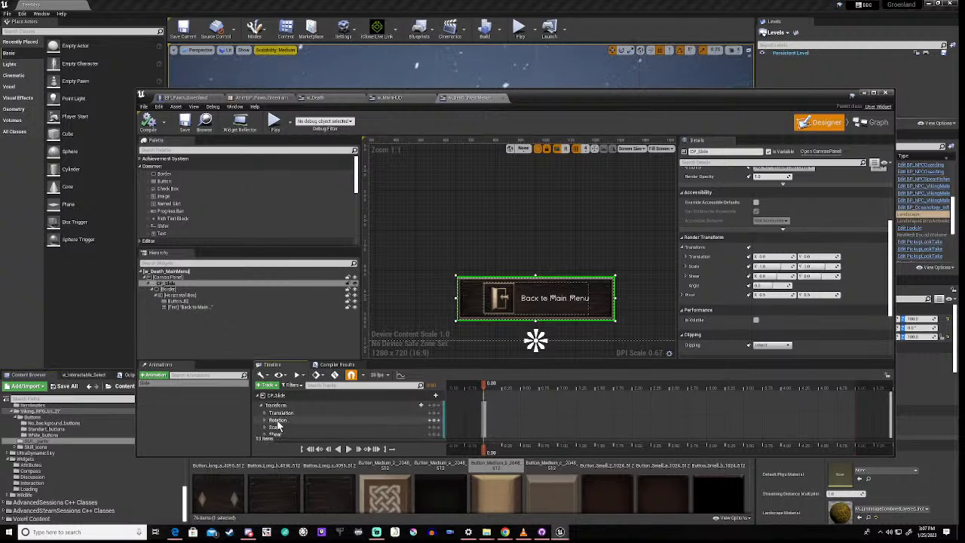
pyautogui.rightClick(279, 422)
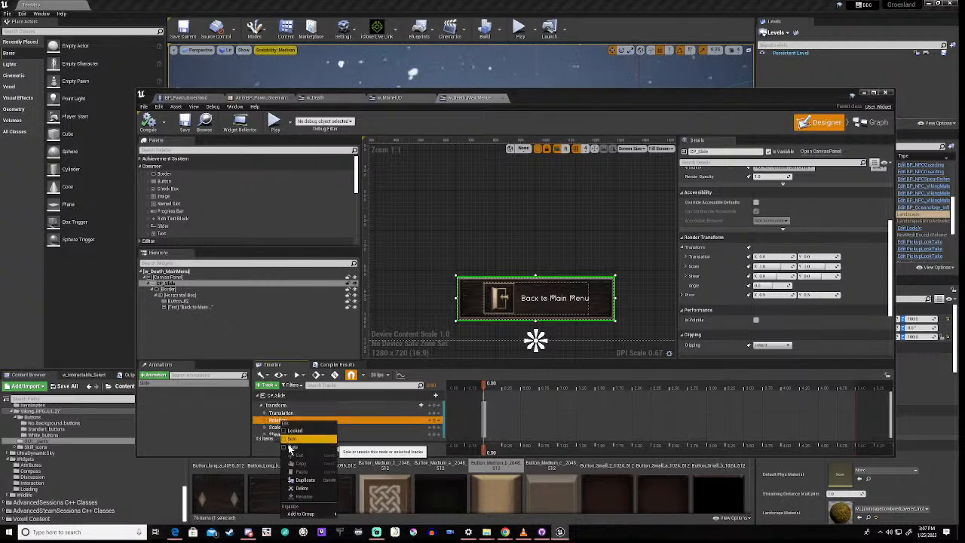
pyautogui.click(302, 489)
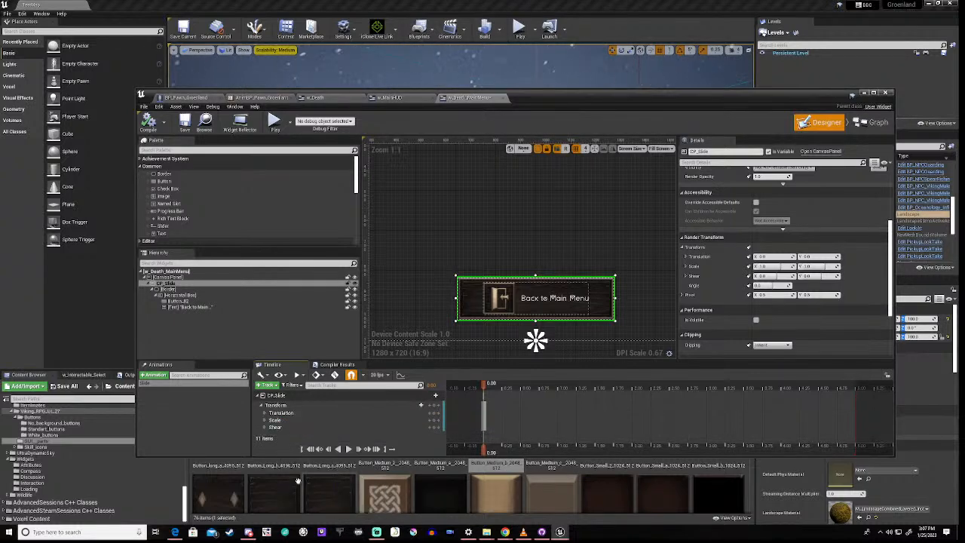
pyautogui.rightClick(291, 417)
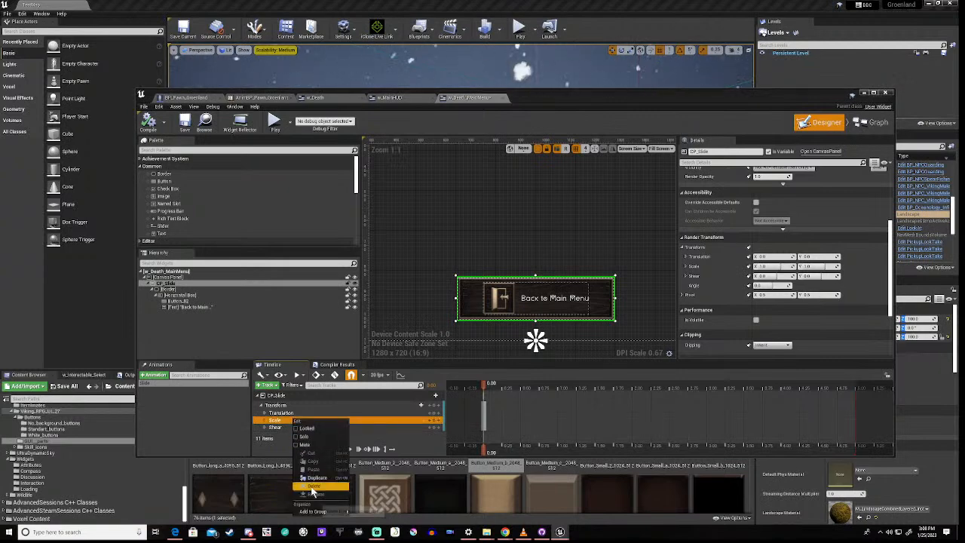
pyautogui.click(310, 486)
pyautogui.rightClick(280, 418)
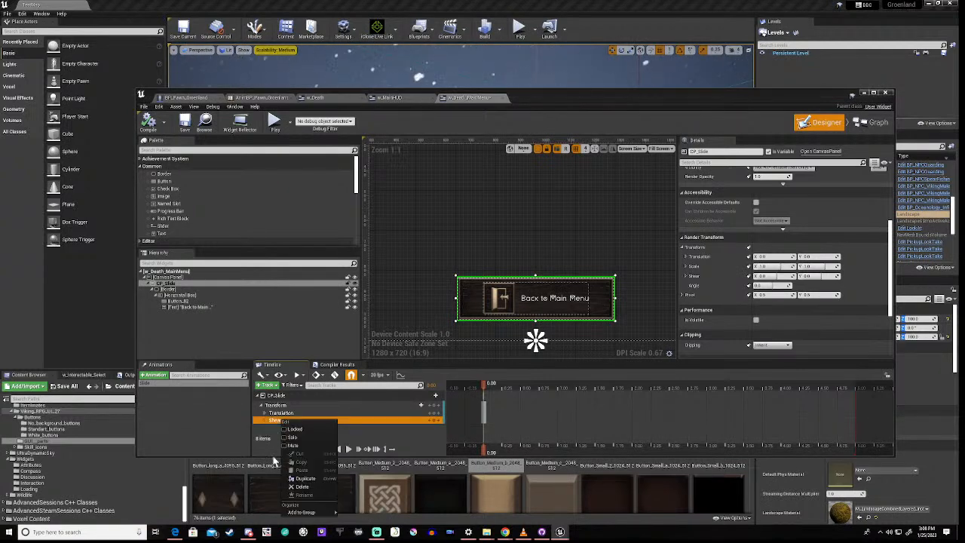
pyautogui.click(305, 488)
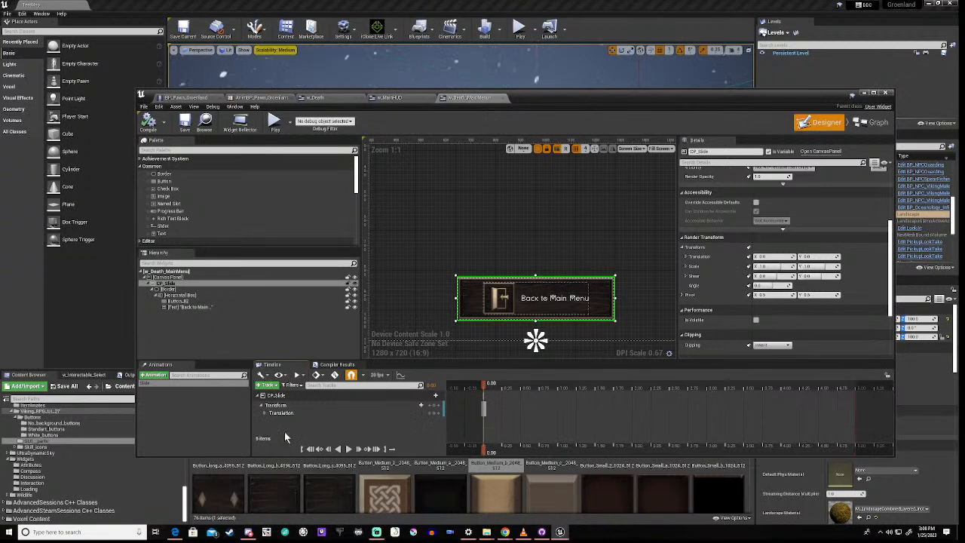
# - Add a Translation Y keyframe at 0.75 and delete the Translation X keyframe at 0.00
pyautogui.click(264, 413)
pyautogui.moveTo(484, 389); pyautogui.dragTo(539, 394)
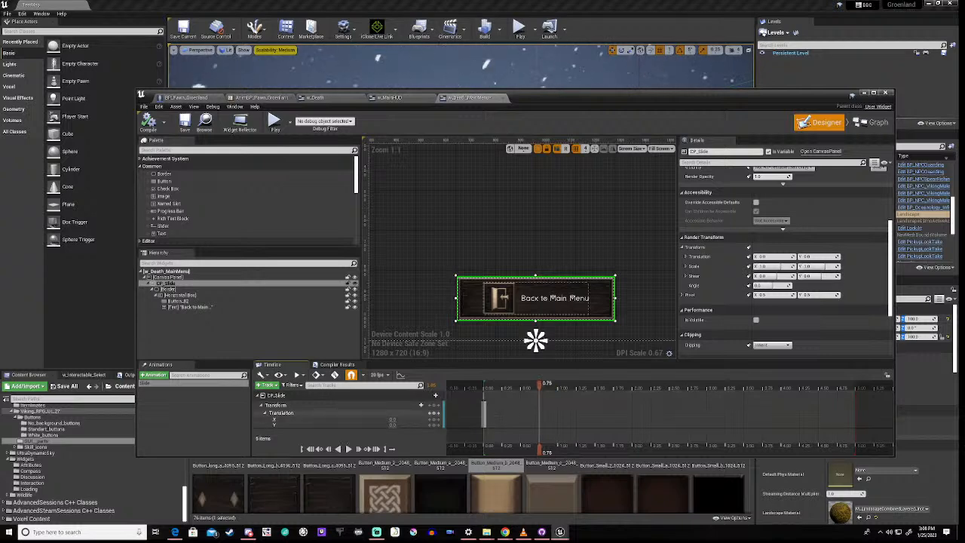
pyautogui.click(435, 427)
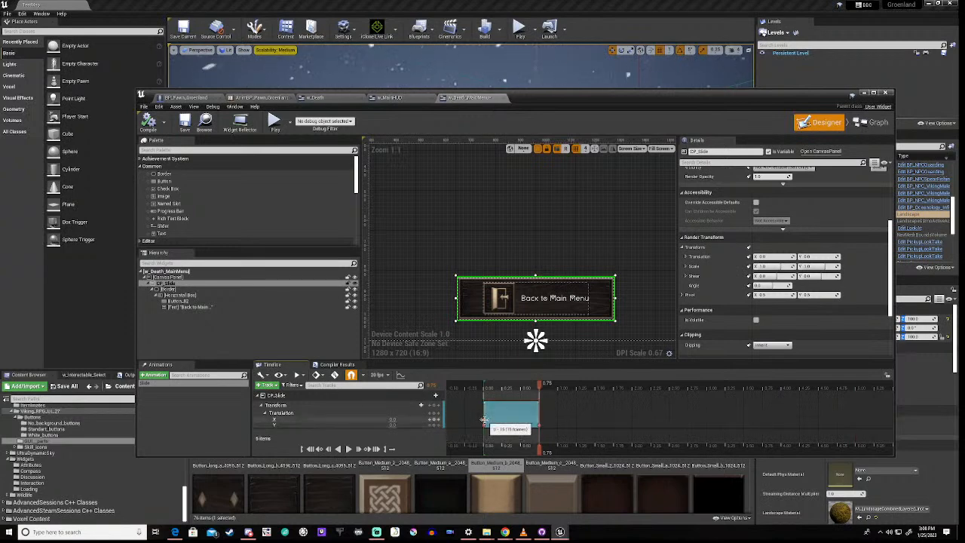
pyautogui.rightClick(485, 420)
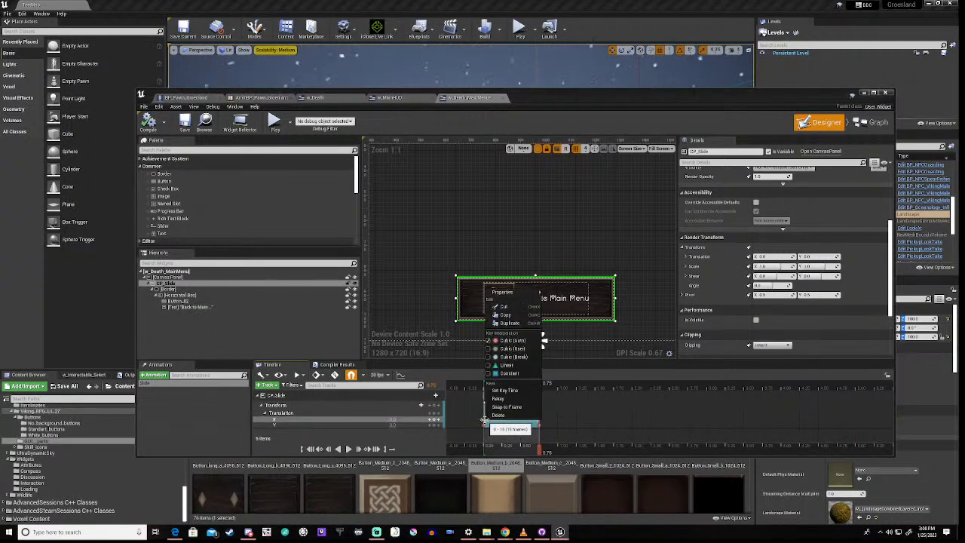
pyautogui.click(498, 416)
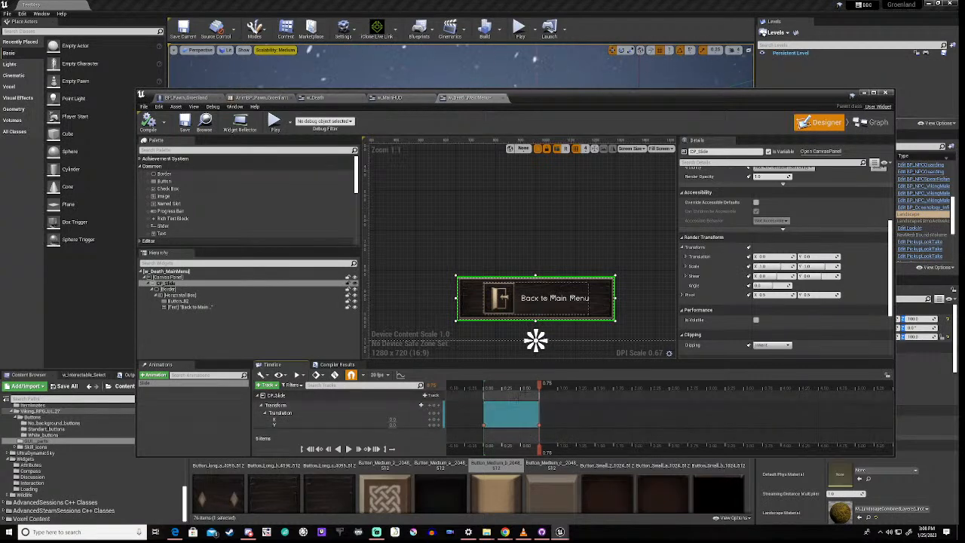
# - Try a Translation Y value of 1.0 at time 0.00 on CP_Slide's Transform track
pyautogui.moveTo(539, 383); pyautogui.dragTo(483, 394)
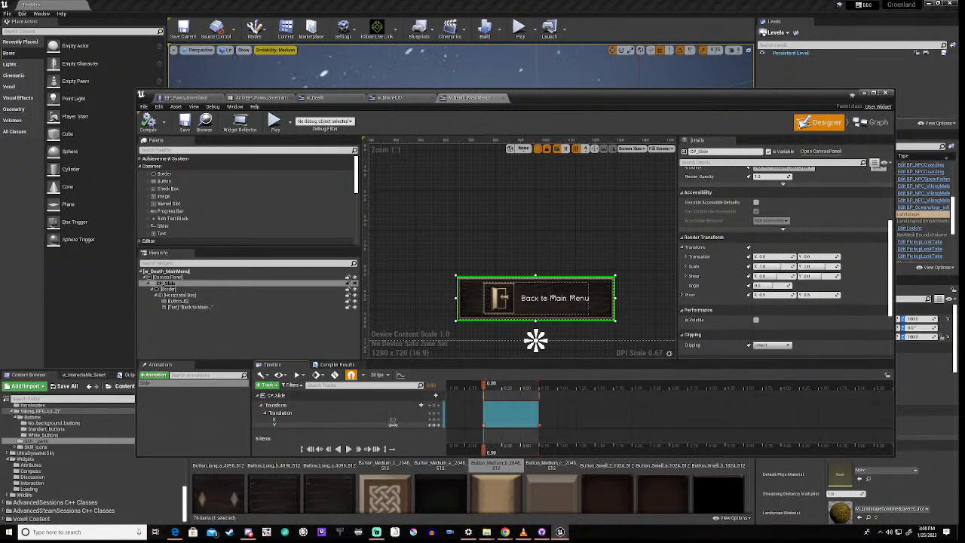
pyautogui.click(392, 424)
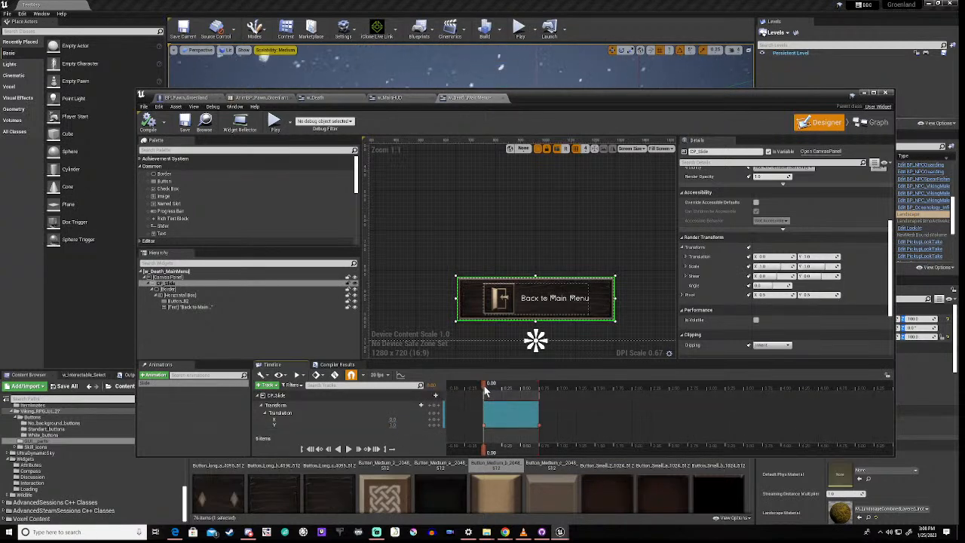
pyautogui.moveTo(485, 389)
pyautogui.mouseDown()
pyautogui.moveTo(569, 397)
pyautogui.moveTo(484, 392)
pyautogui.mouseUp()
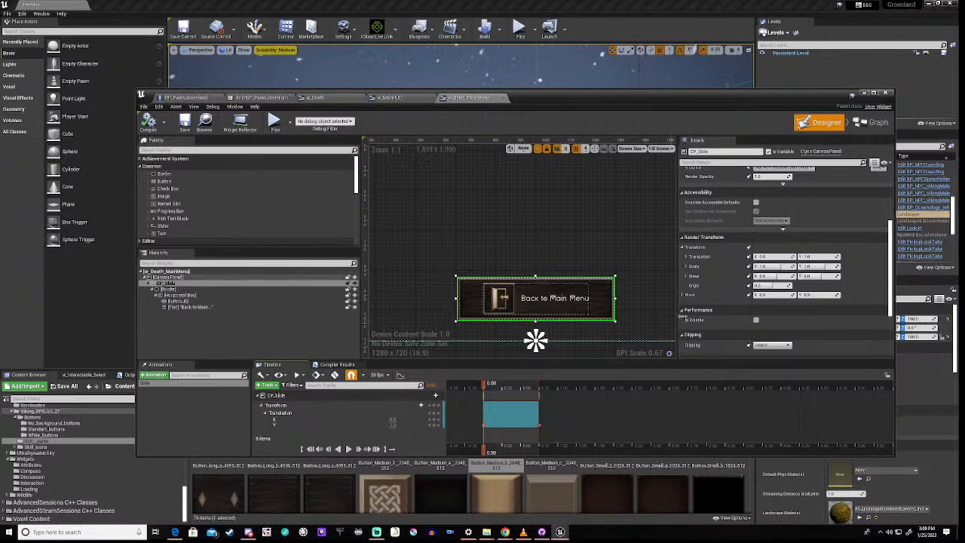
# - Delete the Translation channel and the whole Transform track from CP_Slide in the Slide animation
pyautogui.scroll(3, 784, 257)
pyautogui.scroll(1, 784, 257)
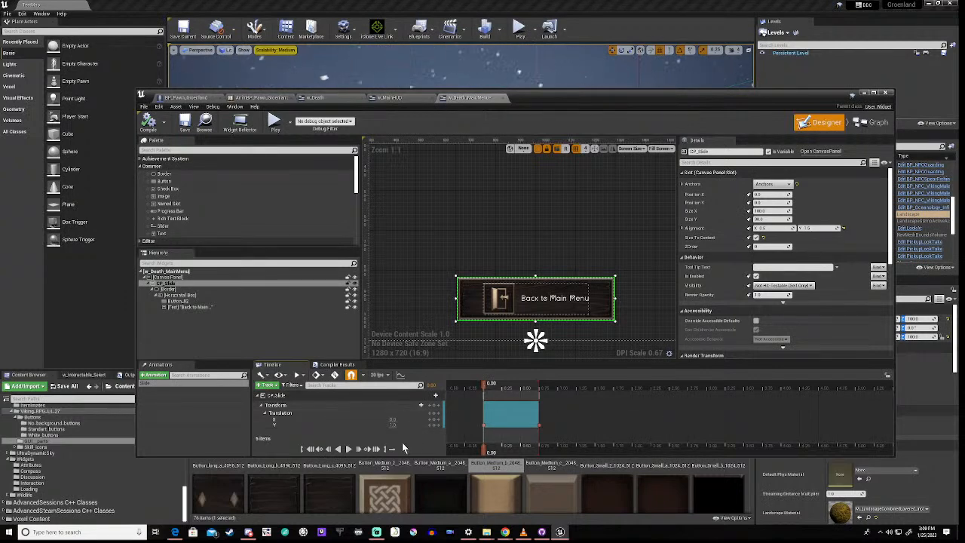
pyautogui.click(306, 413)
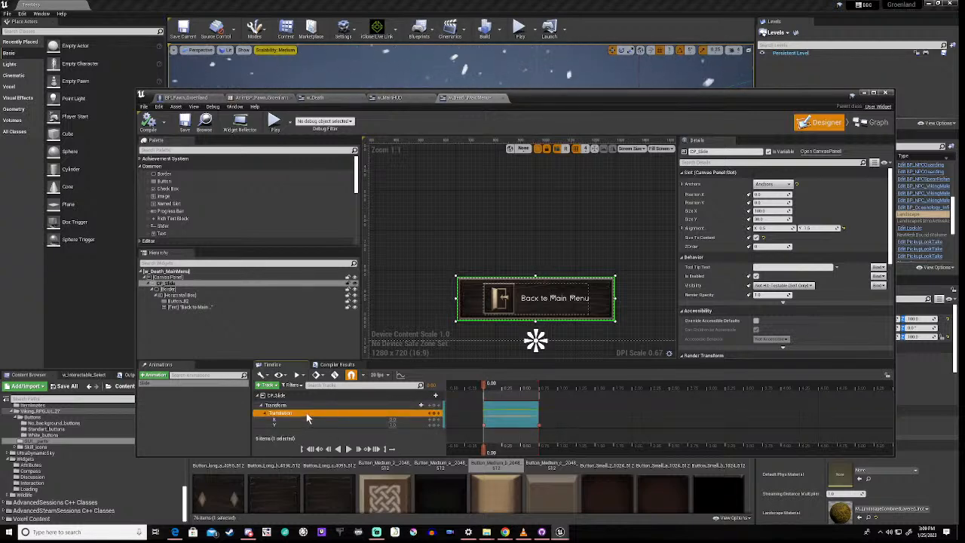
pyautogui.press('Delete')
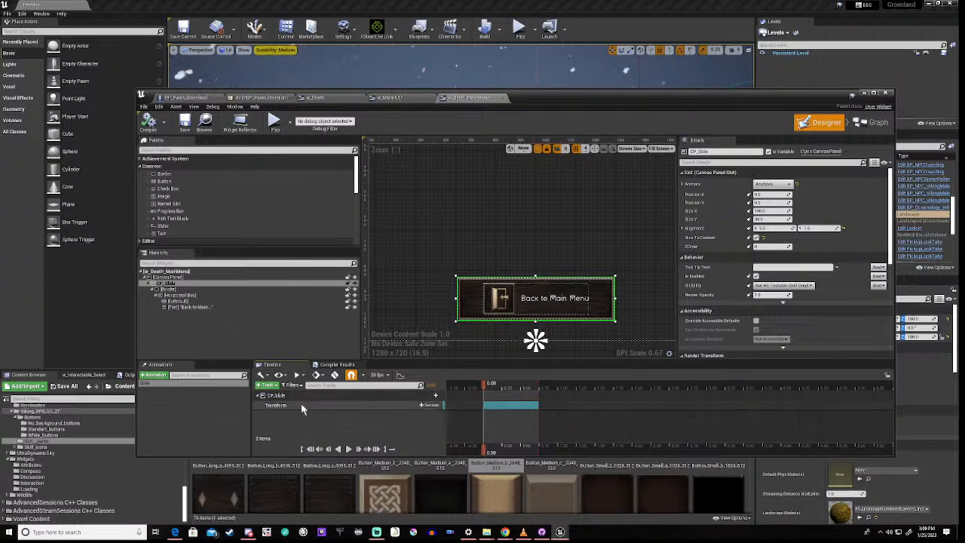
pyautogui.click(301, 403)
pyautogui.press('Delete')
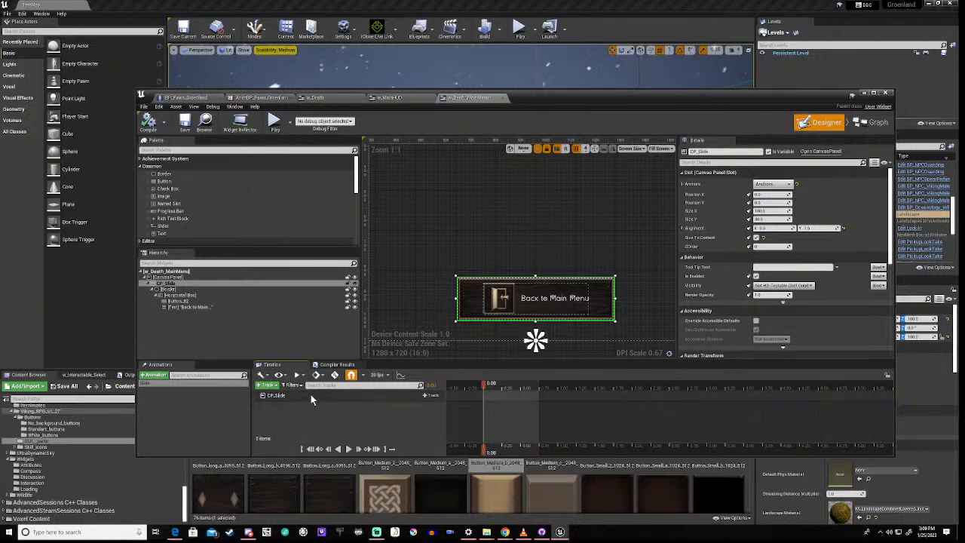
# - Keyframe CP_Slide's canvas slot Alignment at 0.75, expand its X and Y channels and return the playhead to 0.00
pyautogui.moveTo(483, 386); pyautogui.dragTo(539, 391)
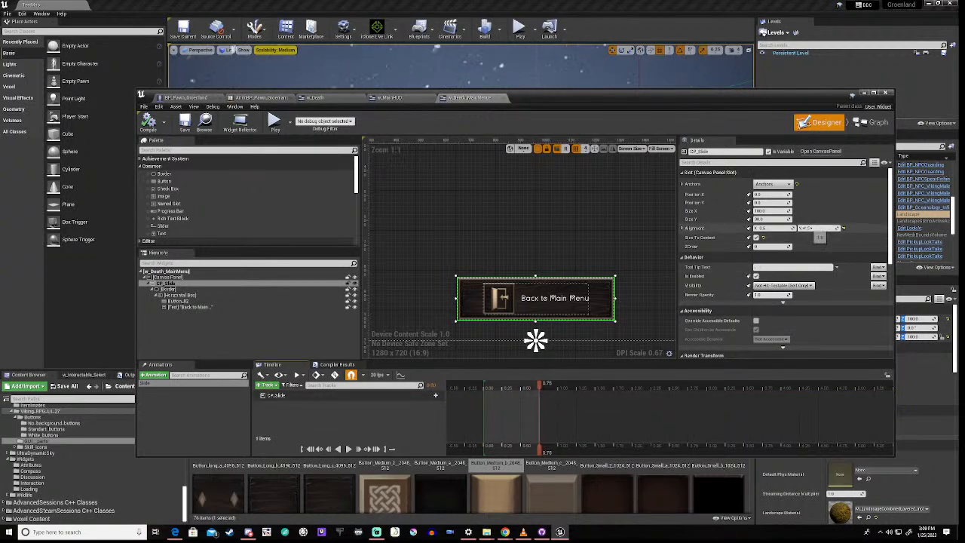
pyautogui.click(816, 228)
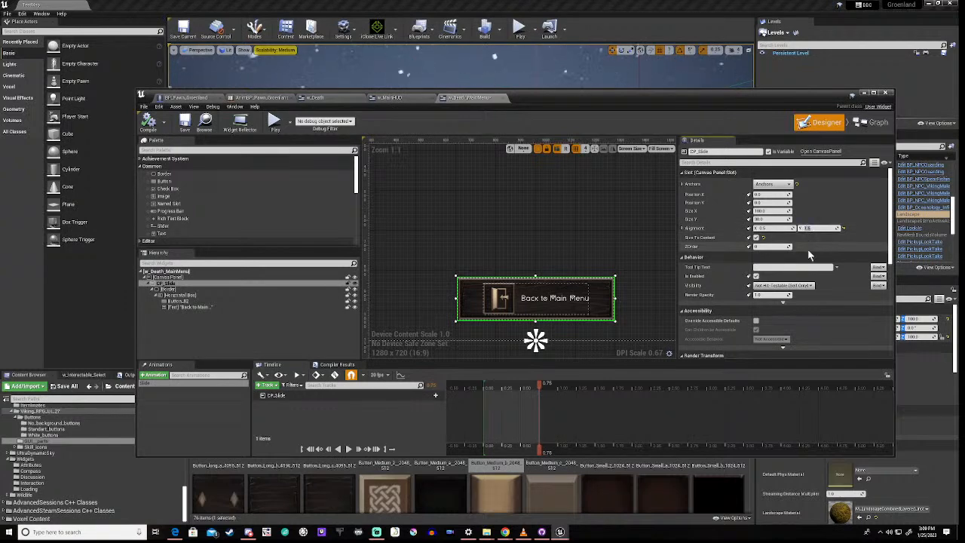
pyautogui.click(747, 228)
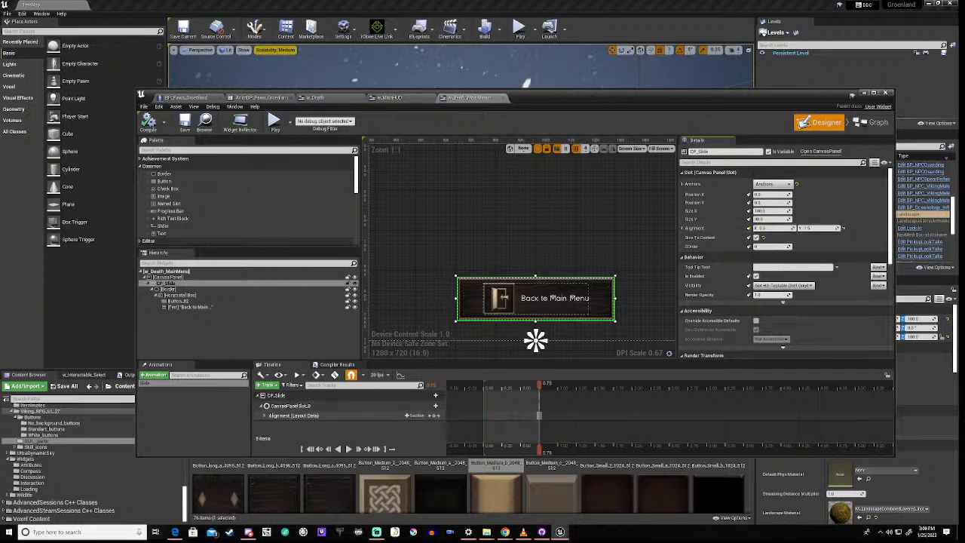
pyautogui.click(265, 416)
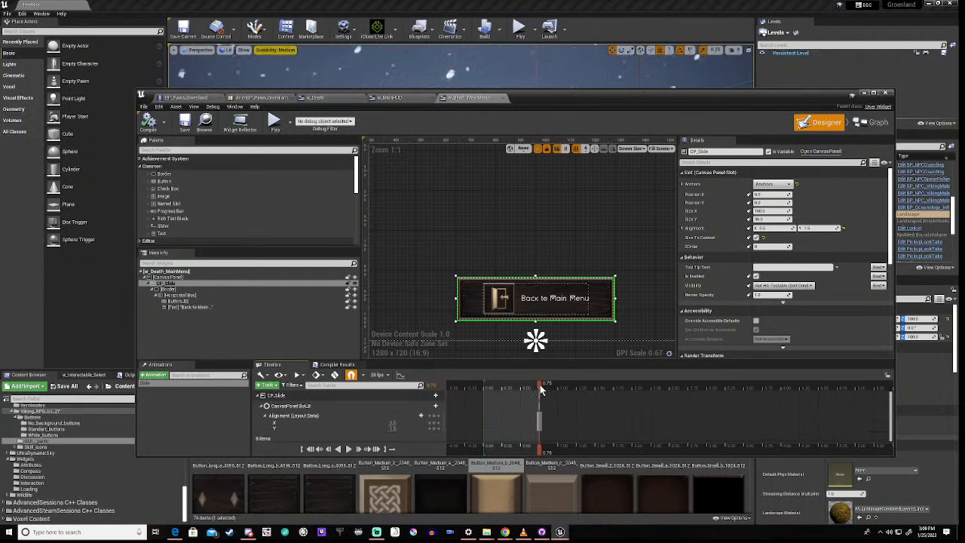
pyautogui.moveTo(540, 384); pyautogui.dragTo(482, 398)
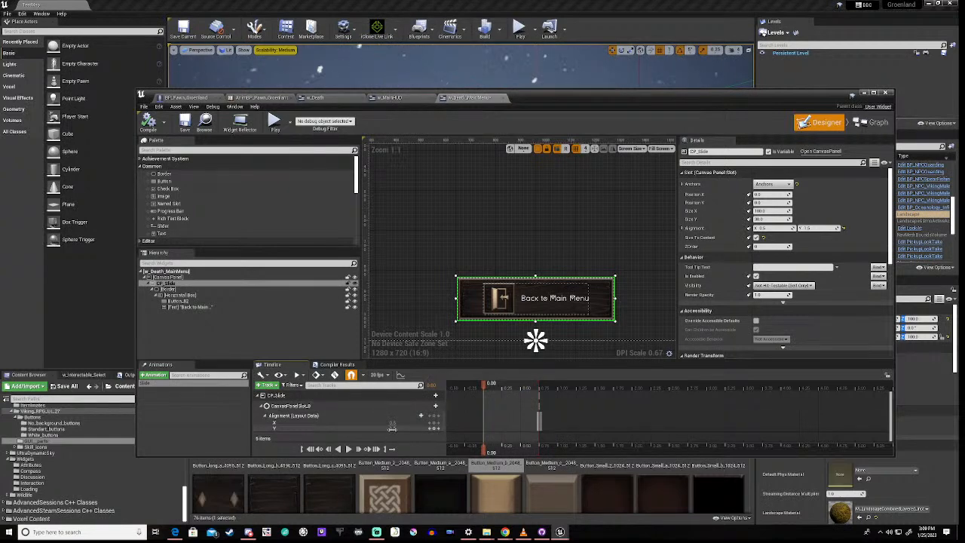
# - Set CP_Slide's Alignment Y to -0.5 at time 0.00 in the Slide animation and check its off-screen position on the canvas
pyautogui.click(392, 428)
pyautogui.press('Return')
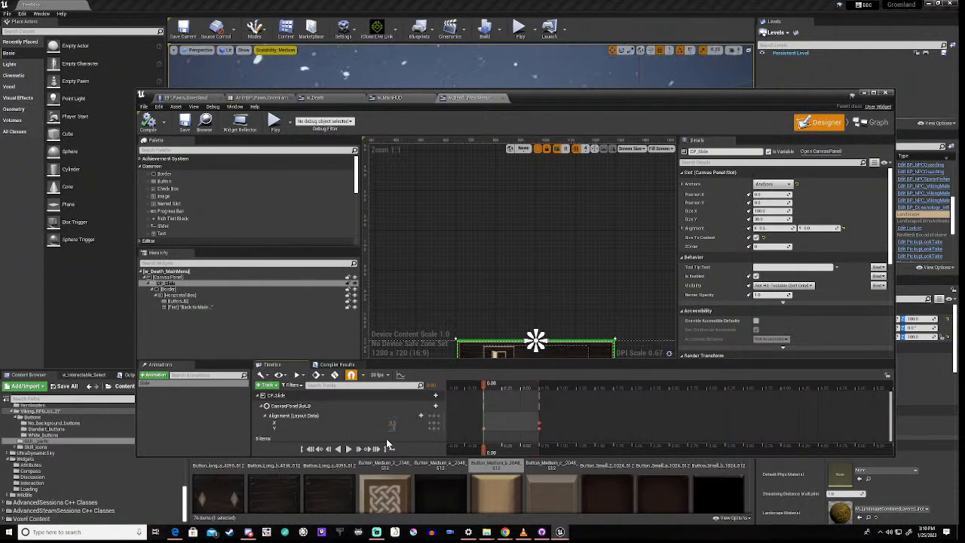
pyautogui.write('.5')
pyautogui.press('Return')
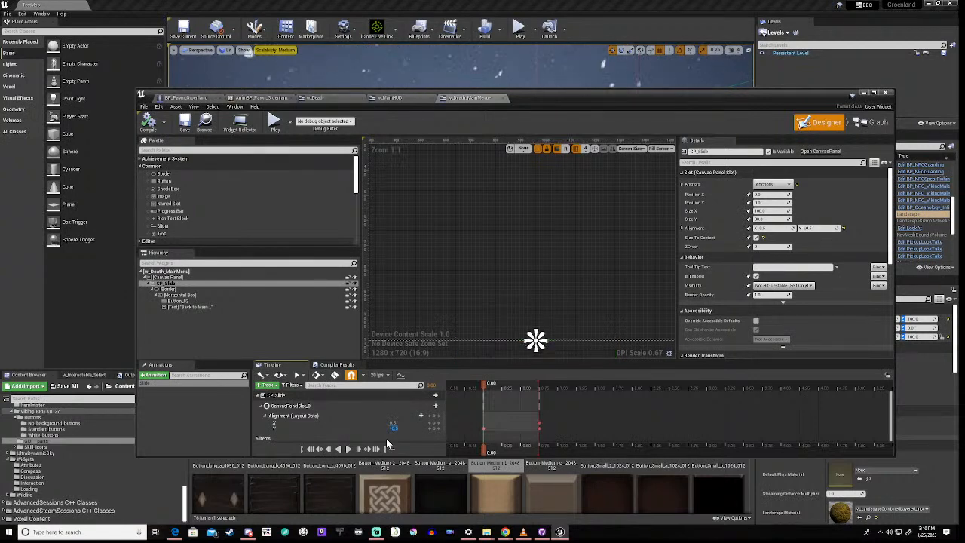
pyautogui.scroll(-6, 531, 306)
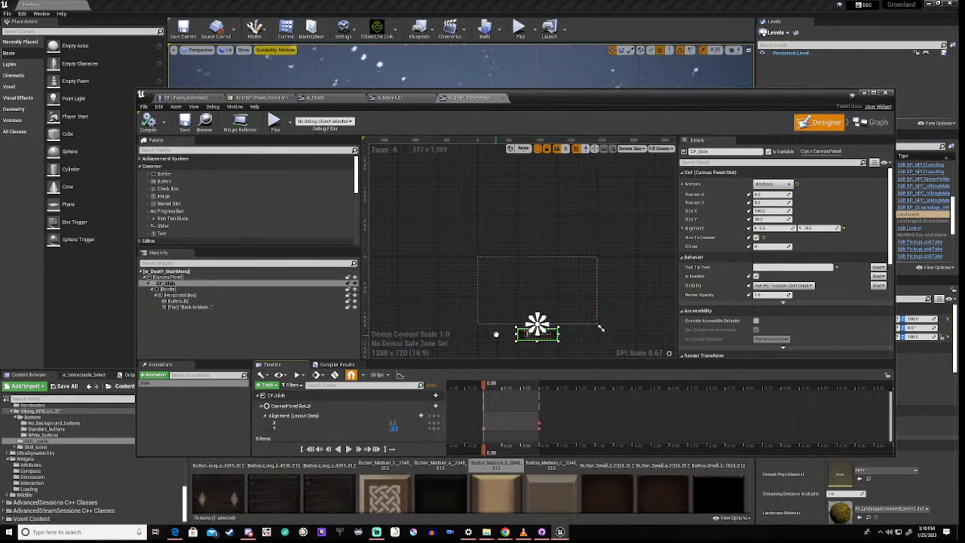
pyautogui.moveTo(496, 333); pyautogui.dragTo(500, 309, button='right')
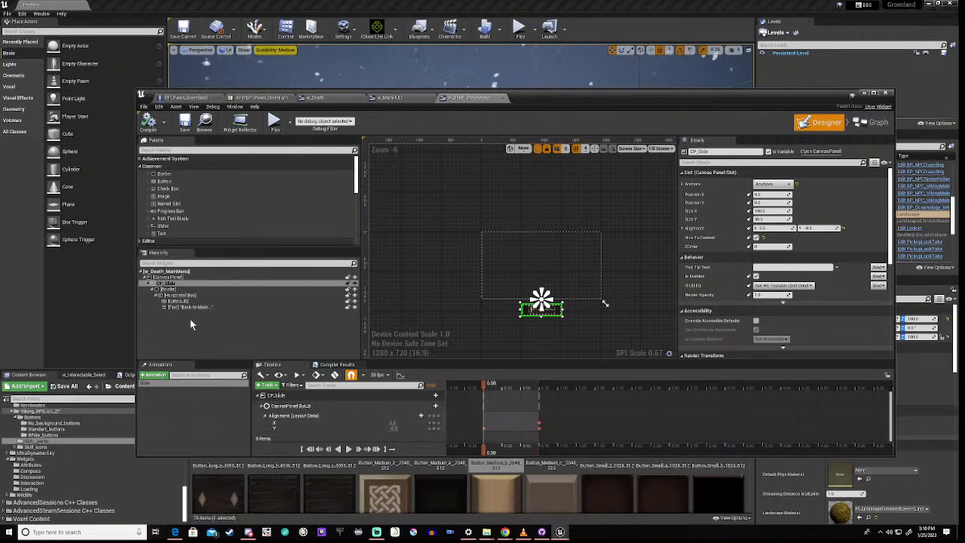
# - In BP_Pawn_Groenland's Set Is Dead function, make room before the Create W Death Main Menu Widget node and search for a Delay node
pyautogui.click(185, 97)
pyautogui.scroll(5, 453, 249)
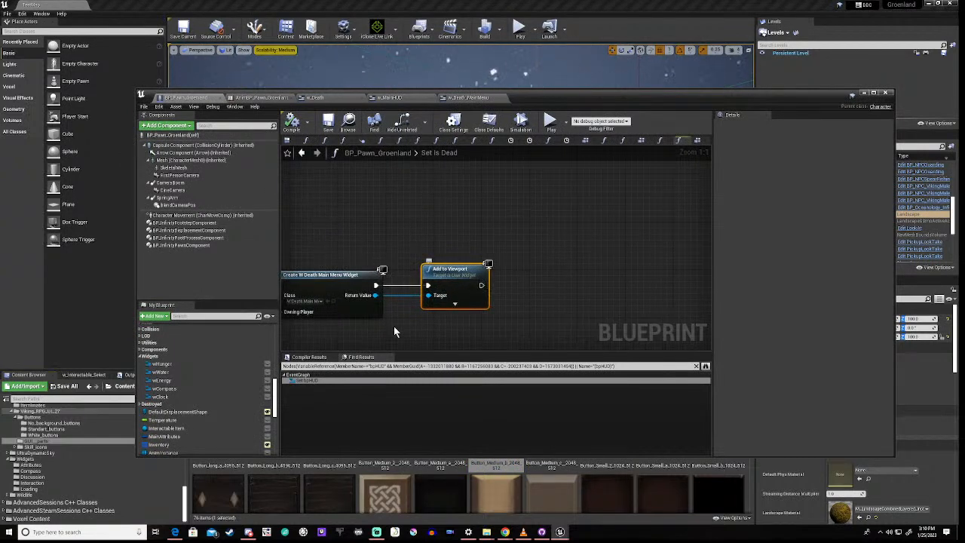
pyautogui.moveTo(393, 325); pyautogui.dragTo(519, 308, button='right')
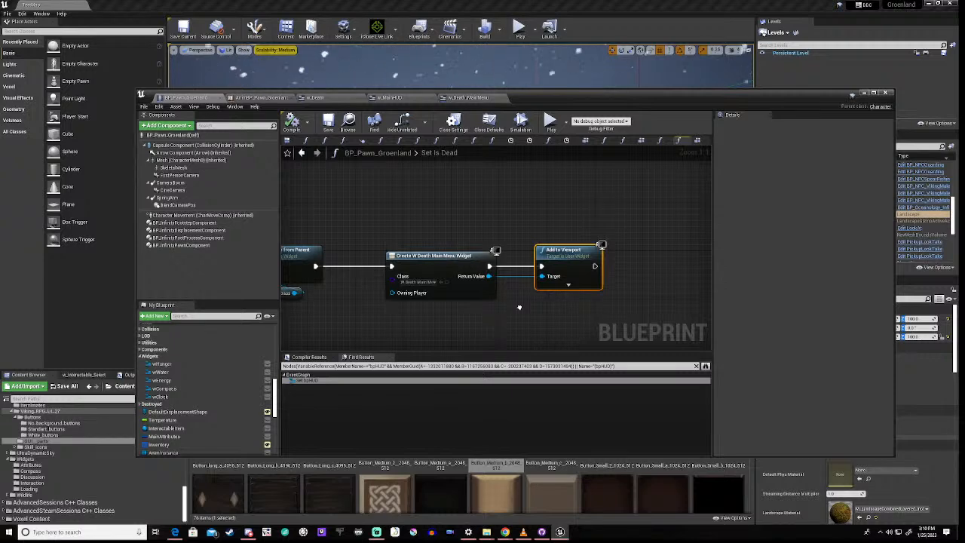
pyautogui.moveTo(519, 307); pyautogui.dragTo(679, 303, button='right')
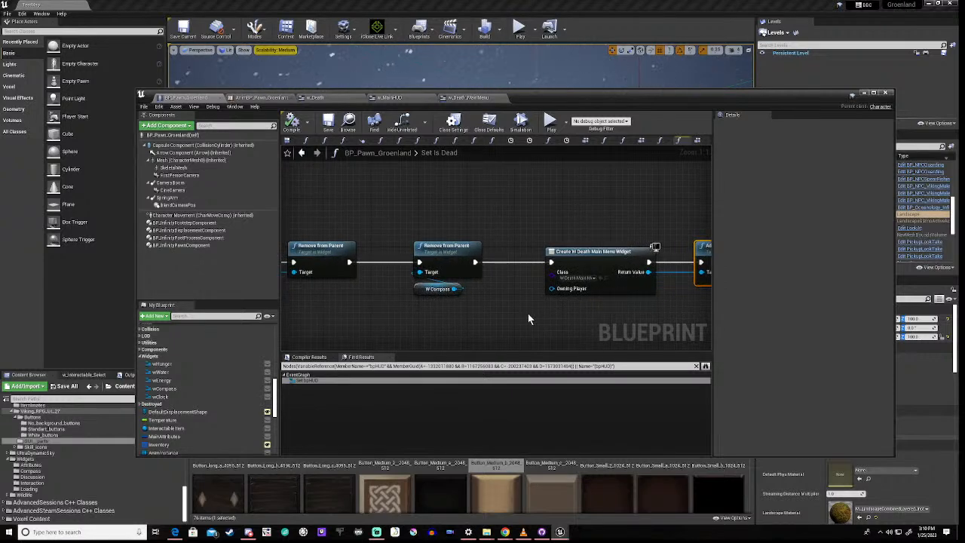
pyautogui.moveTo(527, 318); pyautogui.dragTo(369, 309, button='right')
pyautogui.moveTo(377, 219); pyautogui.dragTo(604, 294)
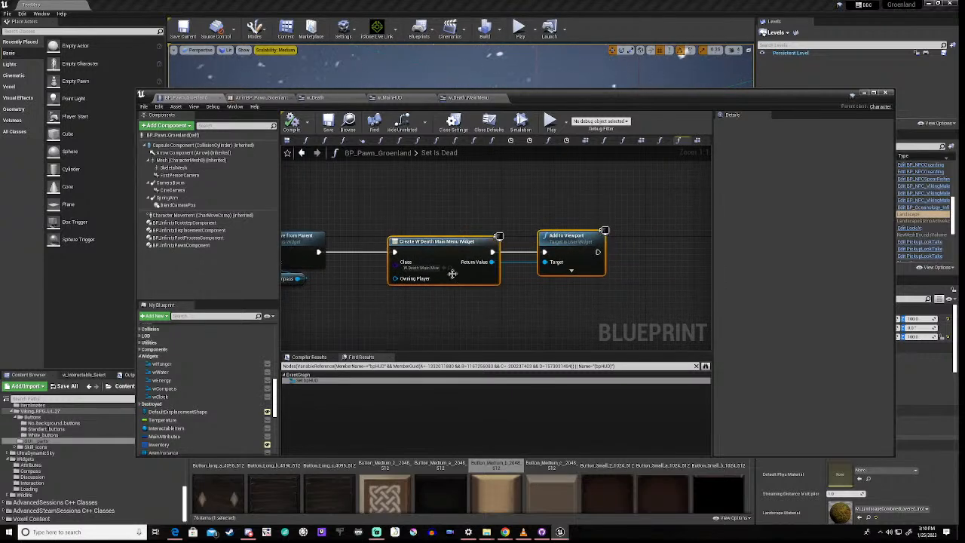
pyautogui.moveTo(472, 242); pyautogui.dragTo(580, 241)
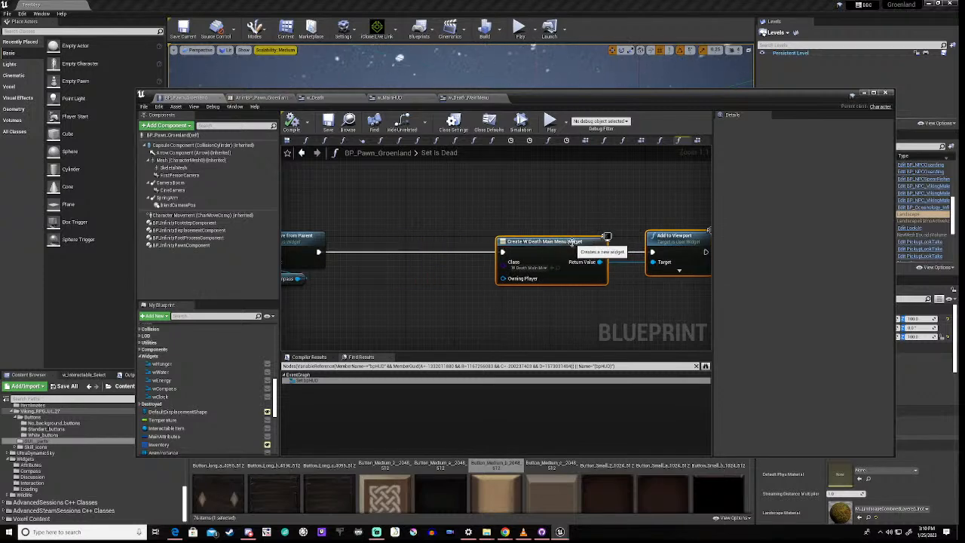
pyautogui.rightClick(383, 275)
pyautogui.write('delay')
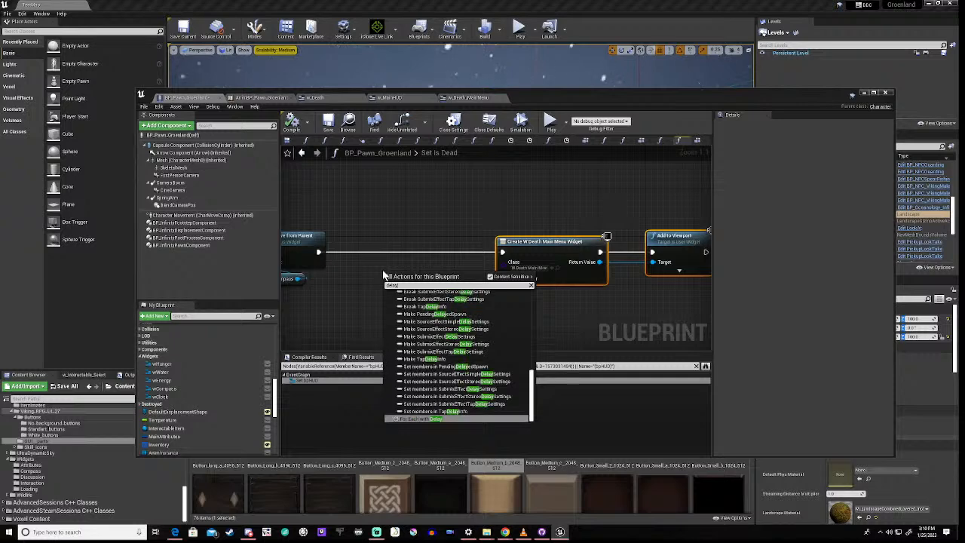
pyautogui.click(355, 287)
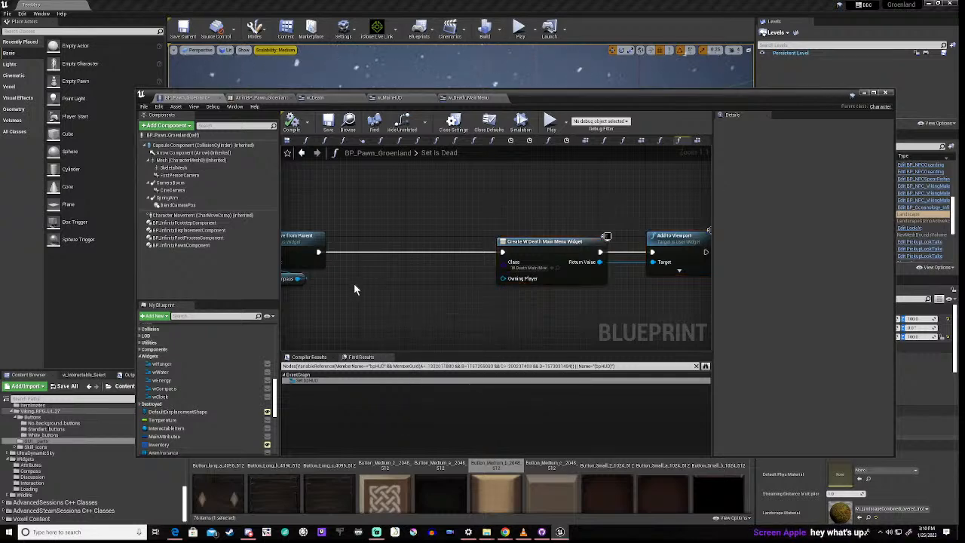
# - Move the Create W Death Main Menu Widget and Add to Viewport nodes back beside the last Remove from Parent node
pyautogui.moveTo(532, 331); pyautogui.dragTo(429, 318, button='right')
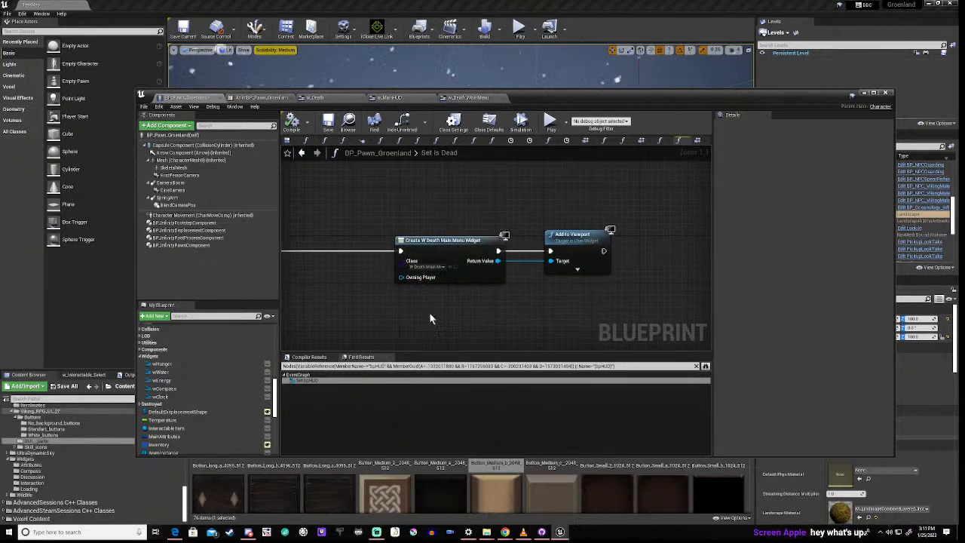
pyautogui.moveTo(356, 205); pyautogui.dragTo(573, 303)
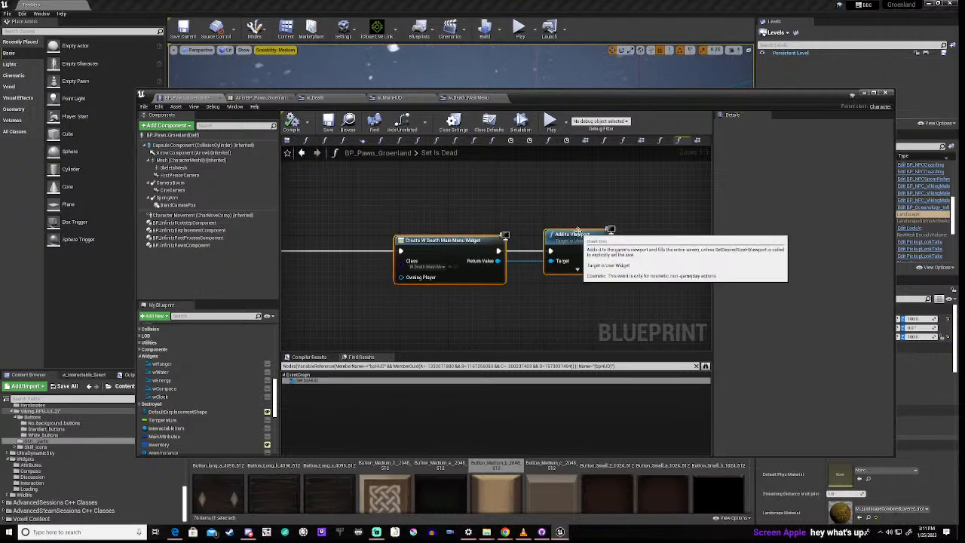
pyautogui.moveTo(578, 231); pyautogui.dragTo(500, 231)
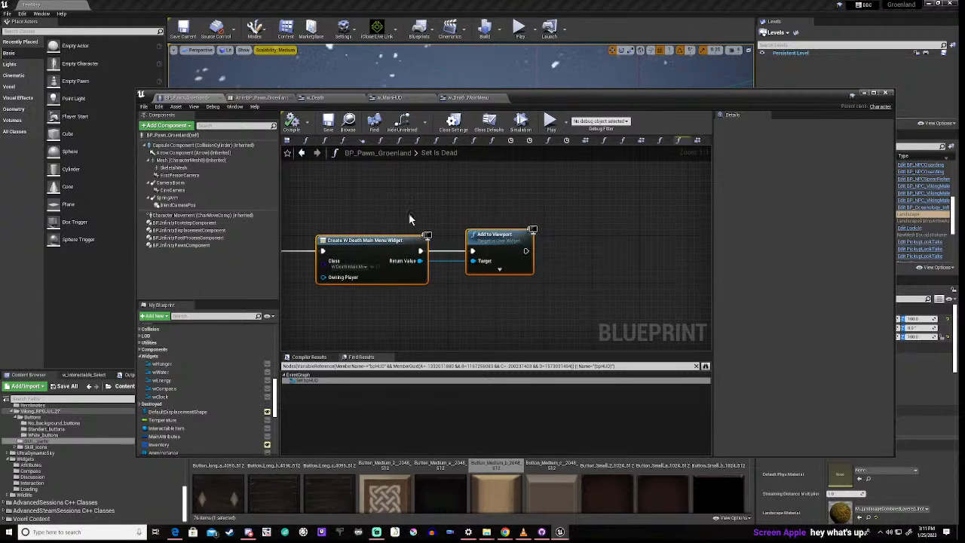
pyautogui.moveTo(409, 219); pyautogui.dragTo(558, 212, button='right')
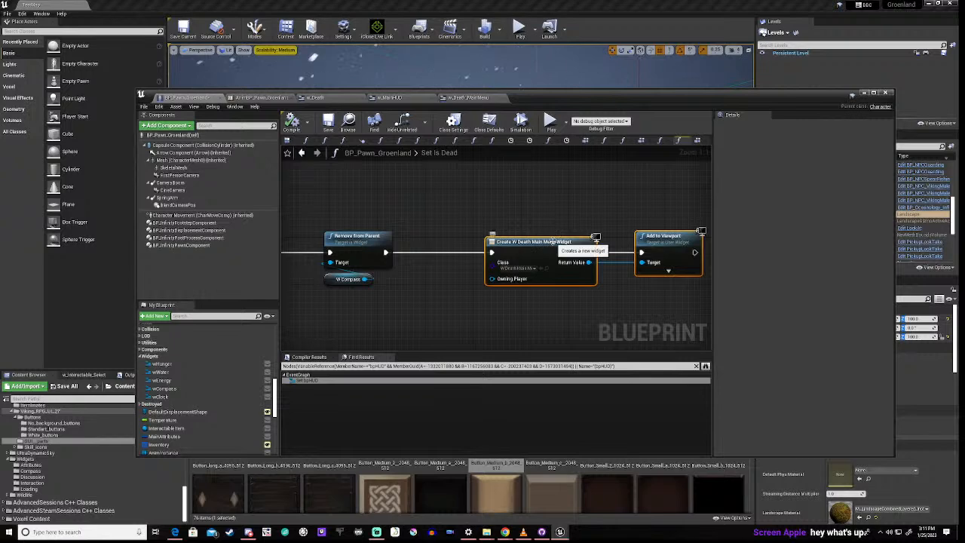
pyautogui.moveTo(554, 241); pyautogui.dragTo(511, 241)
pyautogui.click(494, 199)
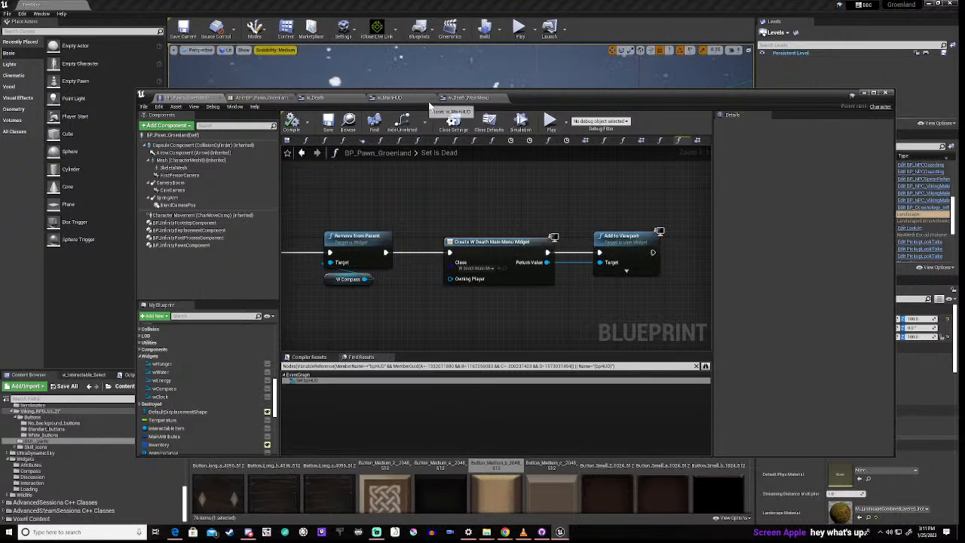
# - In w_Death_MainMenu's Slide animation, delete CP_Slide's Alignment X and Y keyframes at 0.75
pyautogui.click(469, 98)
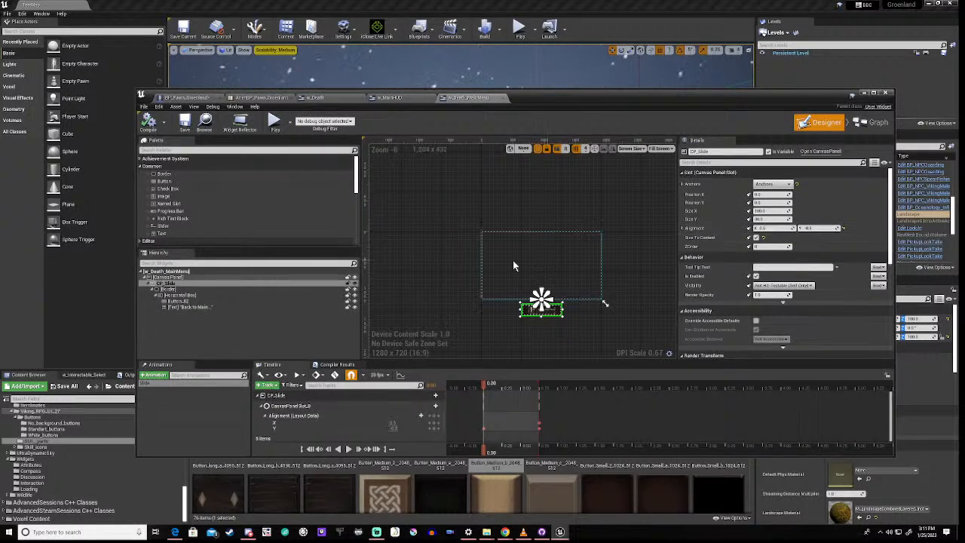
pyautogui.click(469, 299)
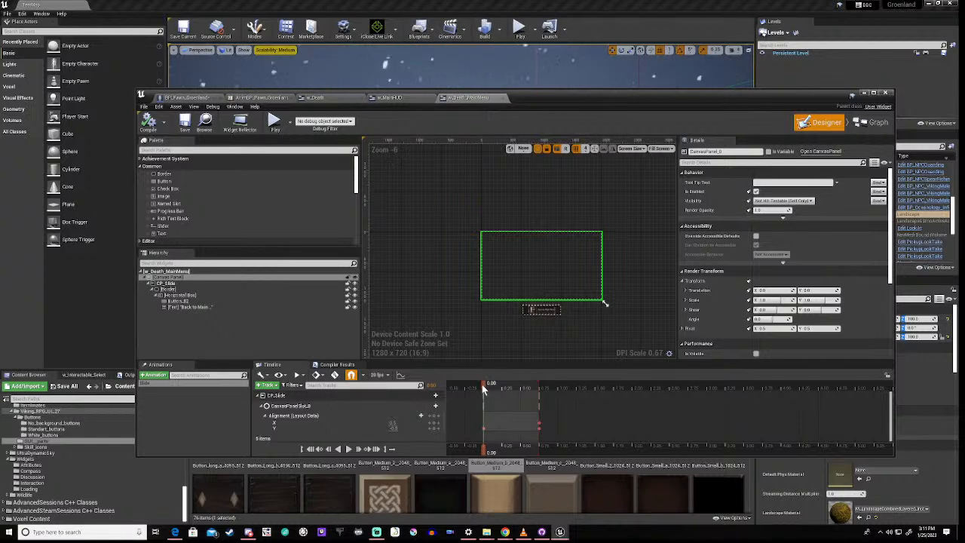
pyautogui.rightClick(539, 424)
pyautogui.click(546, 421)
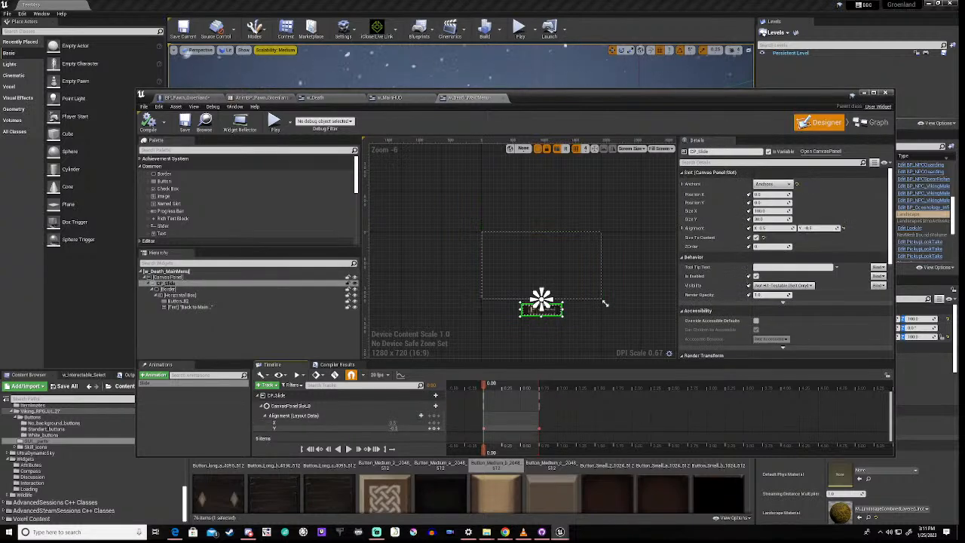
pyautogui.rightClick(539, 428)
pyautogui.click(551, 422)
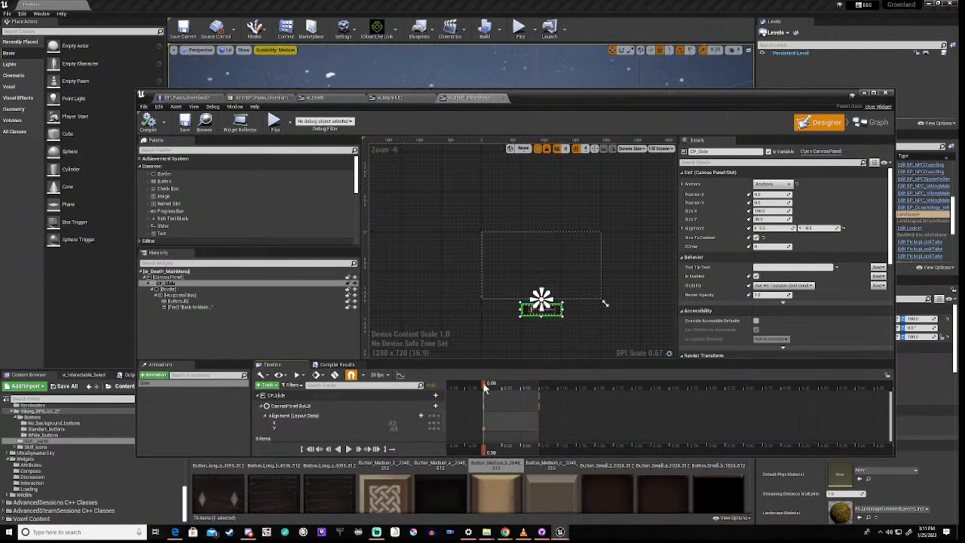
# - Keyframe CP_Slide's Alignment at 2.00 and at 2.75, with Alignment Y set to 1.5 at 2.75
pyautogui.moveTo(482, 382); pyautogui.dragTo(632, 391)
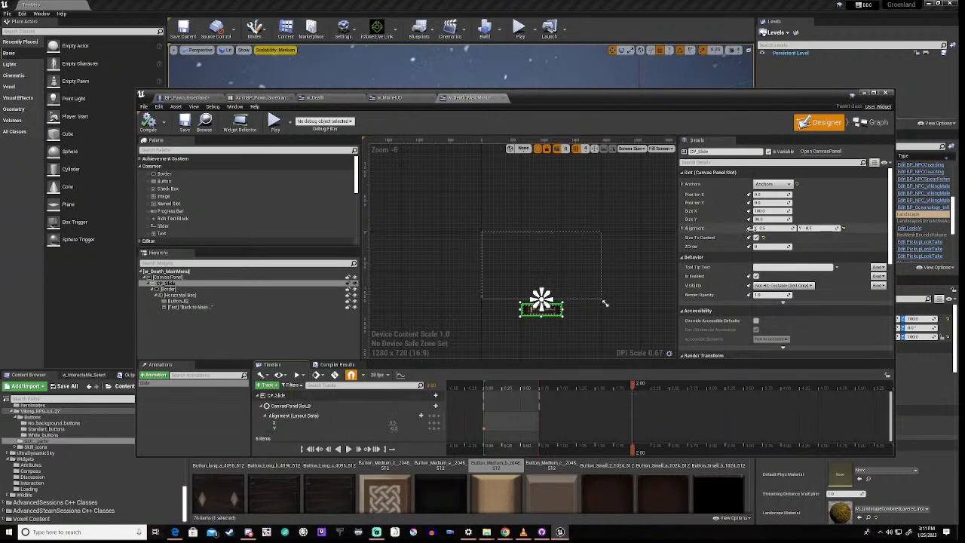
pyautogui.click(749, 229)
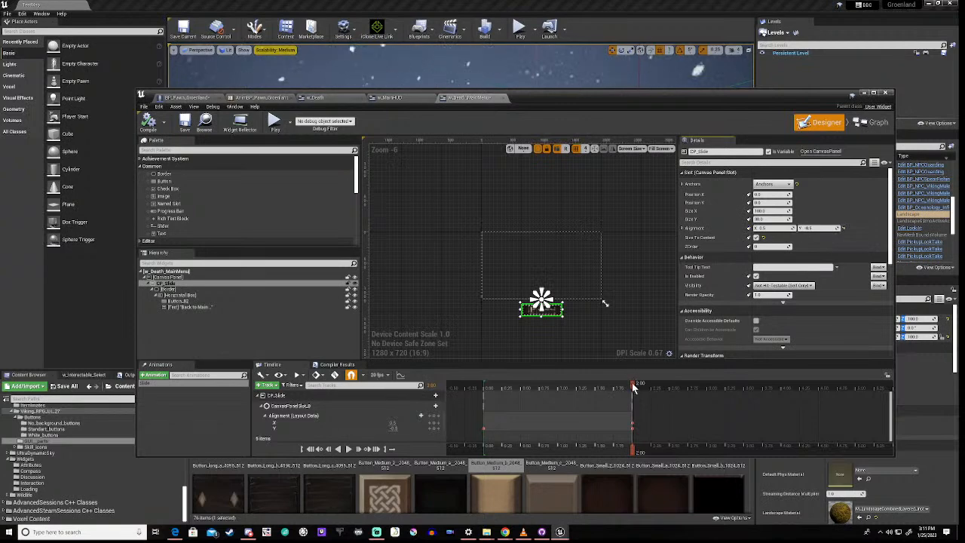
pyautogui.moveTo(632, 382); pyautogui.dragTo(688, 382)
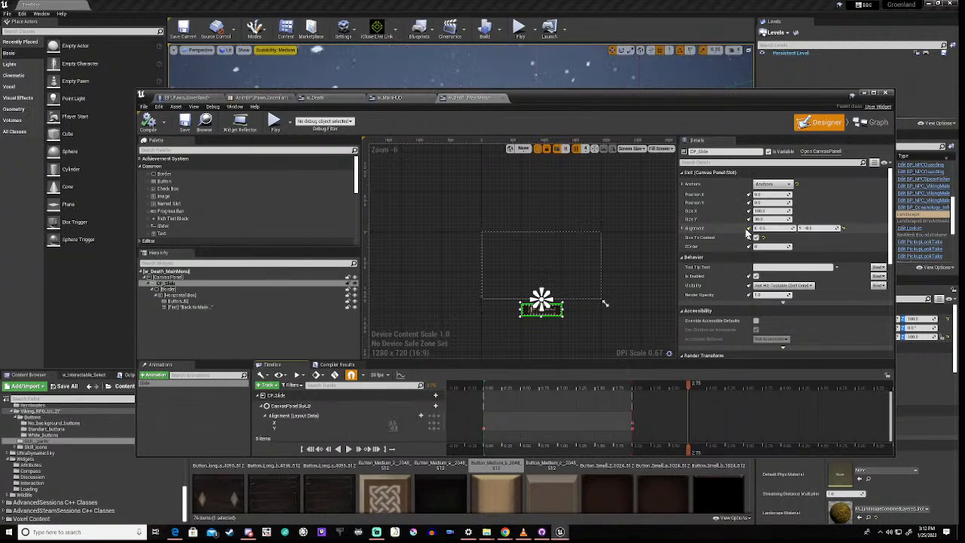
pyautogui.click(748, 228)
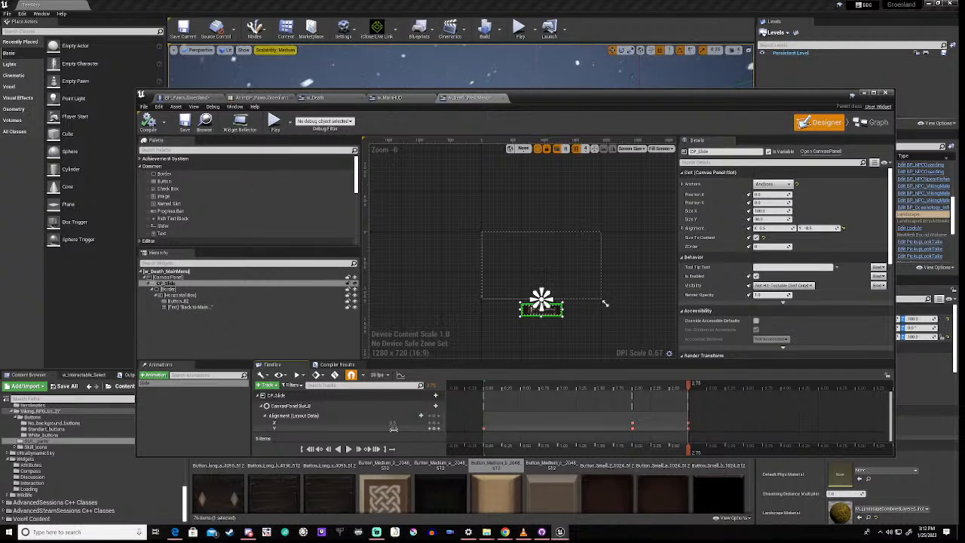
pyautogui.click(393, 427)
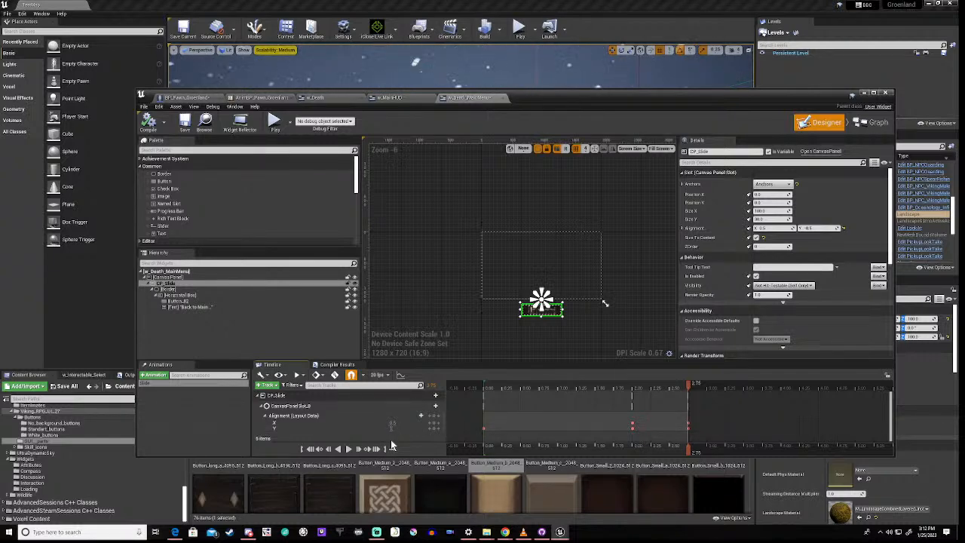
pyautogui.press('Return')
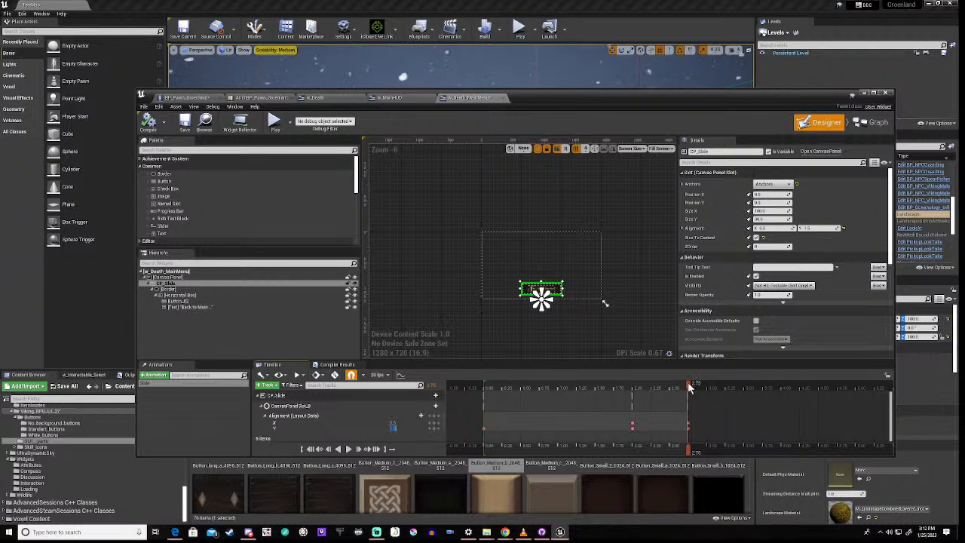
# - Scrub through the Slide animation to preview the panel's delayed movement and return the playhead to 0.00
pyautogui.click(474, 389)
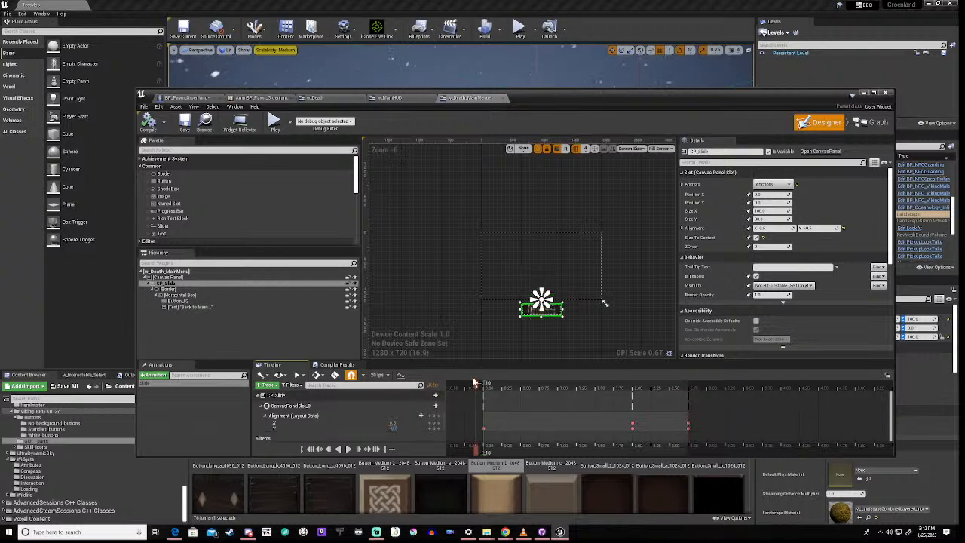
pyautogui.moveTo(476, 390); pyautogui.dragTo(486, 390)
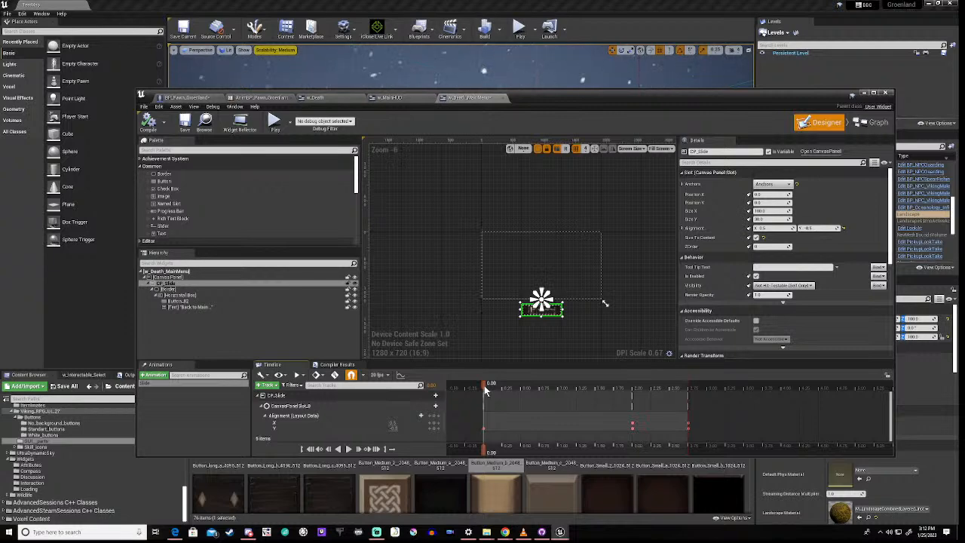
pyautogui.moveTo(486, 391); pyautogui.dragTo(497, 389)
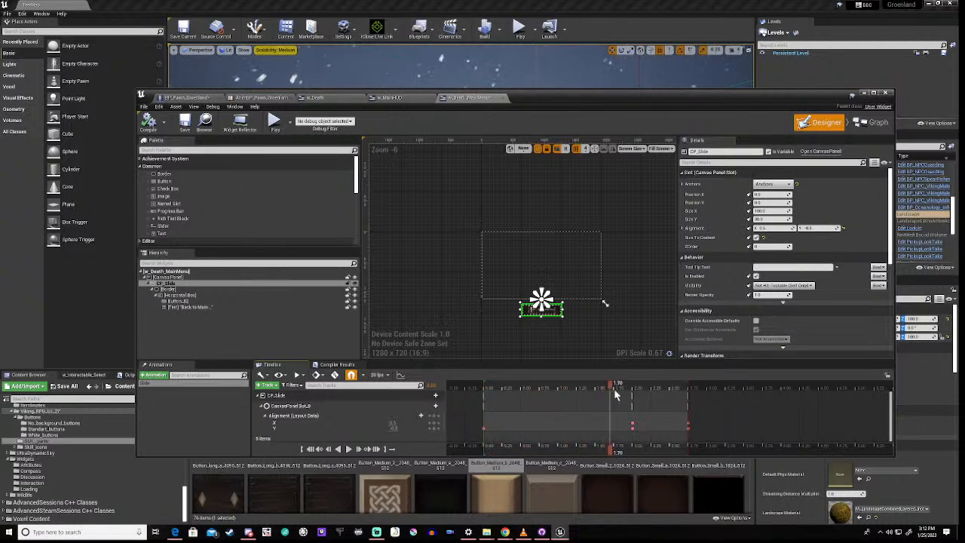
pyautogui.moveTo(614, 393); pyautogui.dragTo(485, 406)
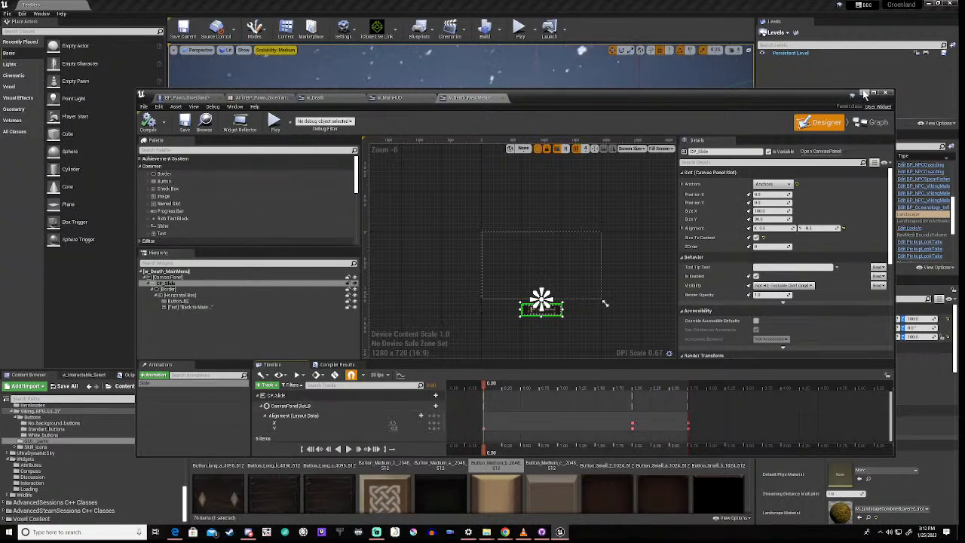
# - Look up the actions available from the Create W Death Main Menu Widget node's Return Value in Set Is Dead and return to w_Death_MainMenu
pyautogui.click(863, 93)
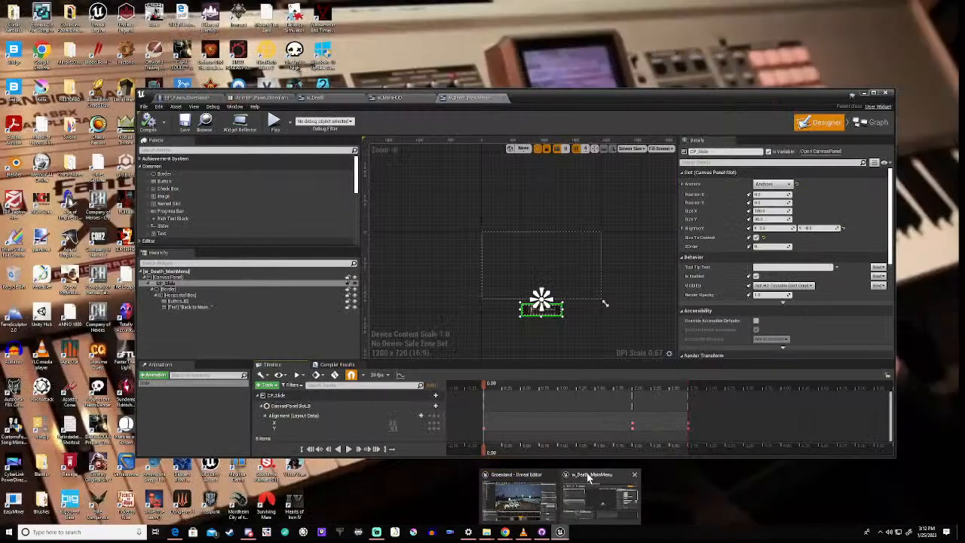
pyautogui.click(605, 498)
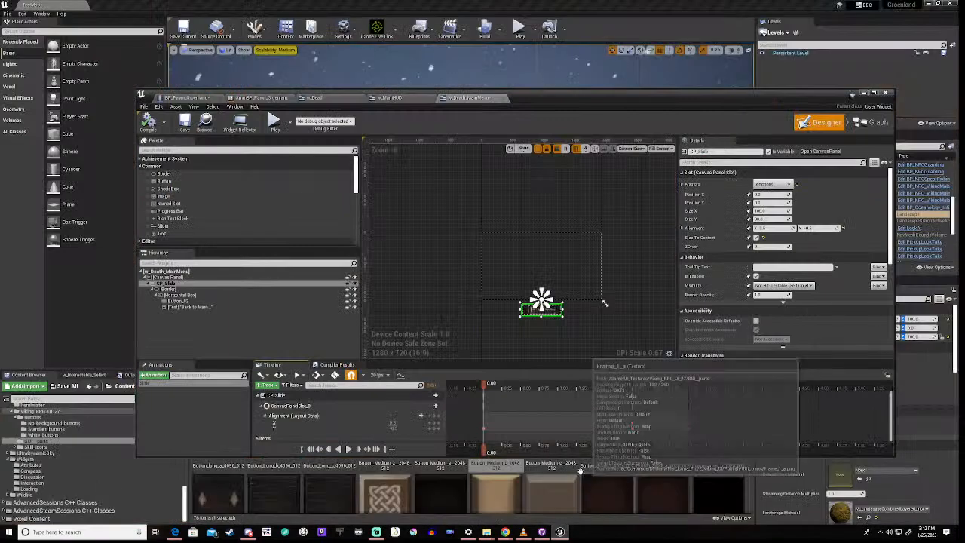
pyautogui.click(182, 100)
pyautogui.moveTo(533, 268); pyautogui.dragTo(450, 272, button='right')
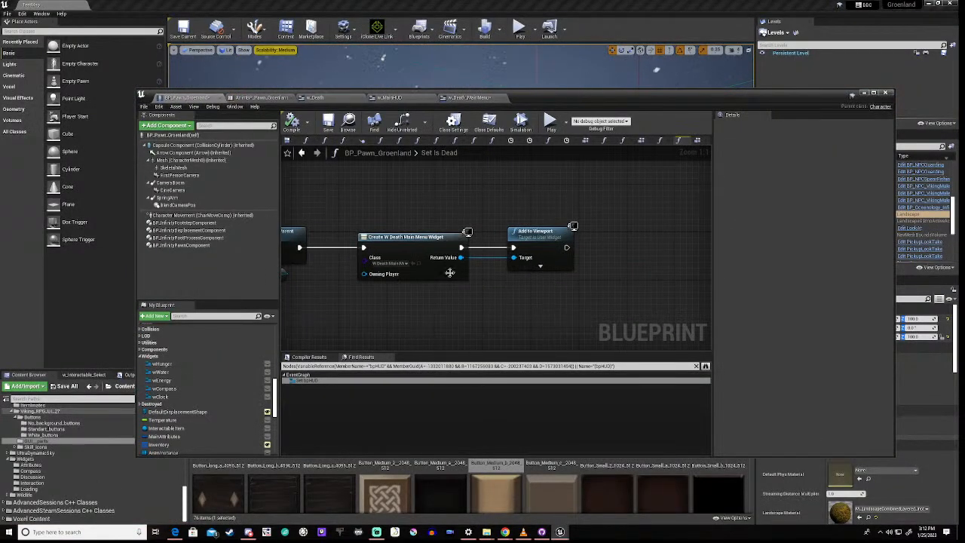
pyautogui.moveTo(460, 257); pyautogui.dragTo(511, 300)
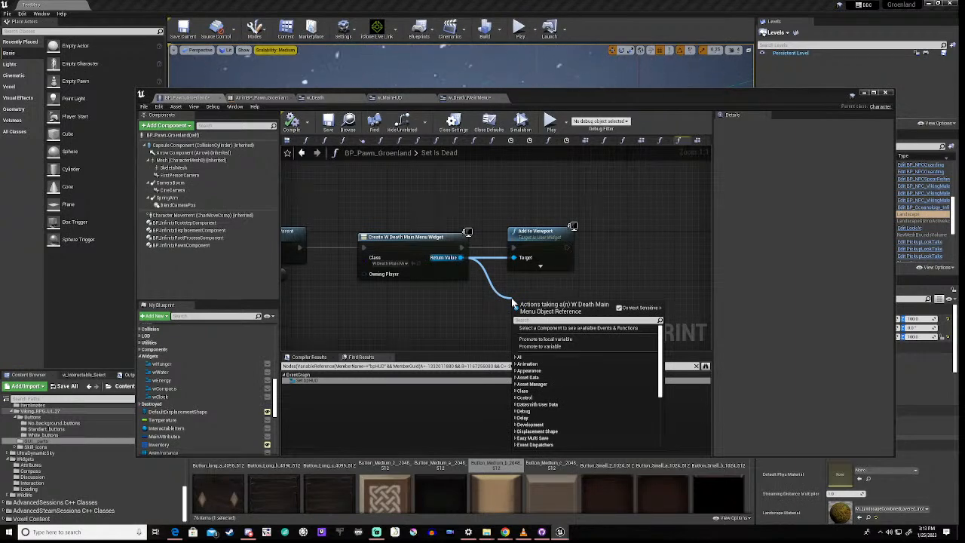
pyautogui.click(474, 98)
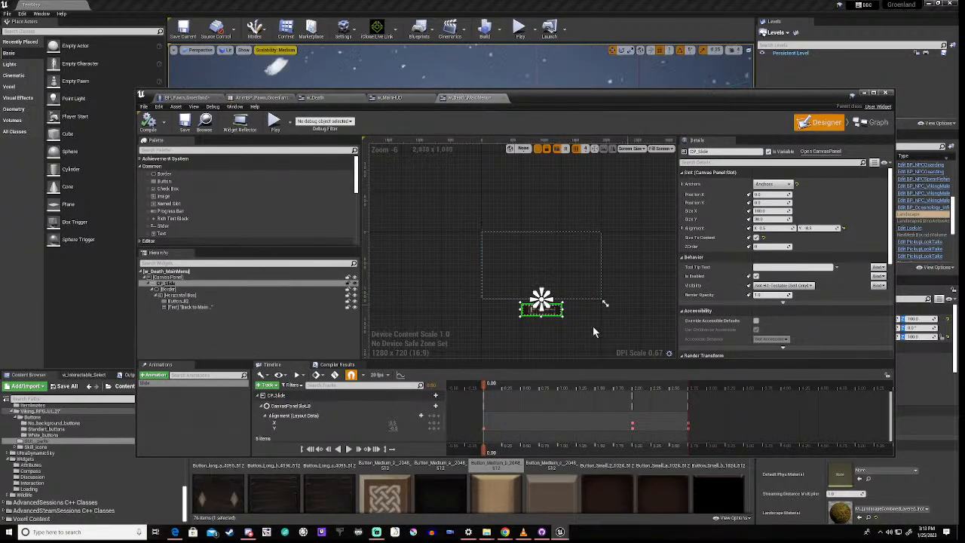
# - In w_Death_MainMenu's Event Graph, delete the Event Pre Construct and Event Tick nodes, keeping Event Construct
pyautogui.click(871, 125)
pyautogui.moveTo(585, 199); pyautogui.dragTo(644, 351)
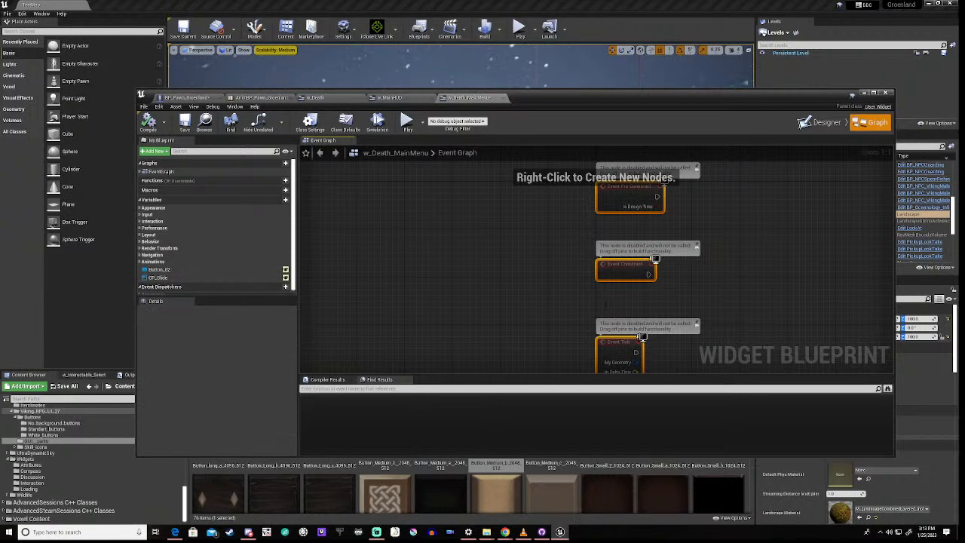
pyautogui.click(552, 204)
pyautogui.moveTo(547, 190); pyautogui.dragTo(744, 224)
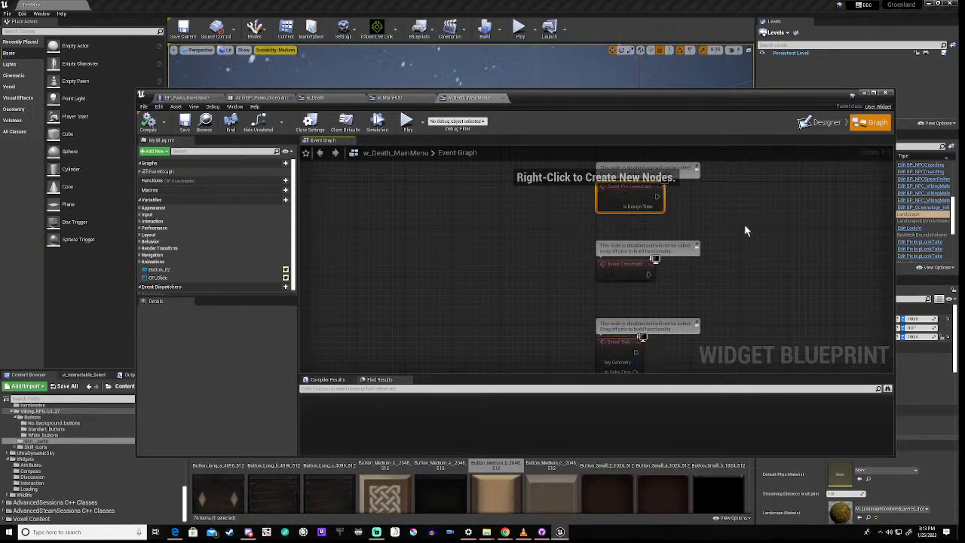
pyautogui.press('Delete')
pyautogui.moveTo(544, 296); pyautogui.dragTo(532, 258, button='right')
pyautogui.moveTo(533, 258); pyautogui.dragTo(670, 331)
pyautogui.press('Delete')
pyautogui.moveTo(660, 294); pyautogui.dragTo(498, 322, button='right')
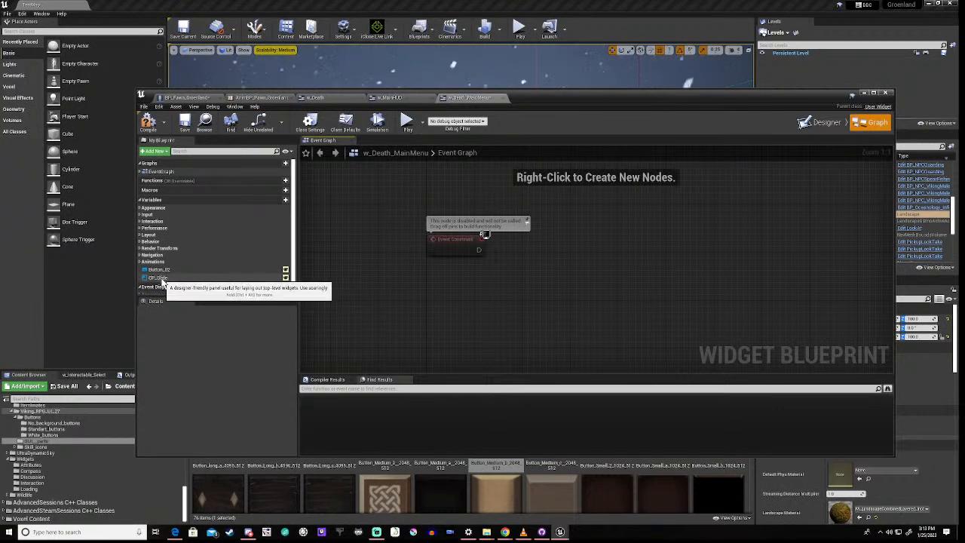
# - Add a Play Animation Forward node beside Event Construct and connect Event Construct's execution output to it
pyautogui.rightClick(529, 283)
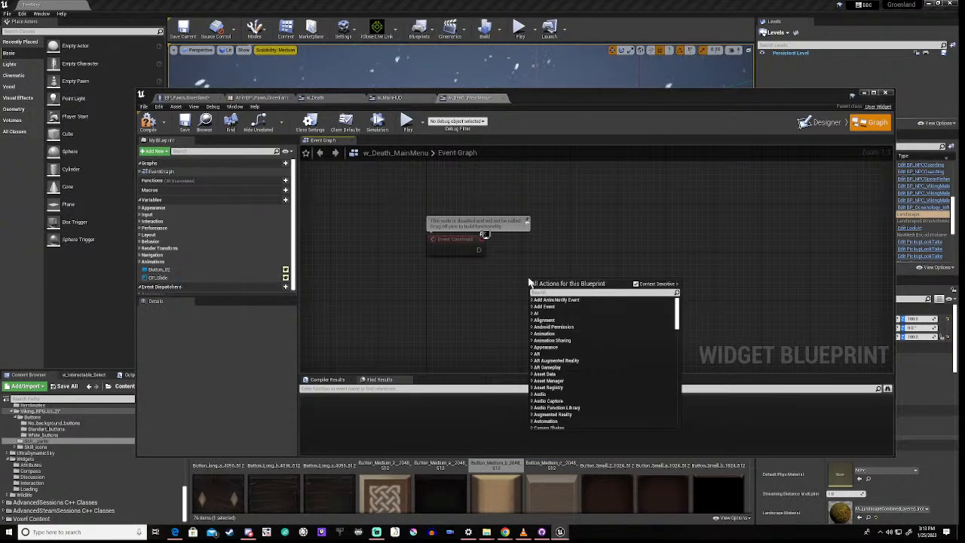
pyautogui.write('play')
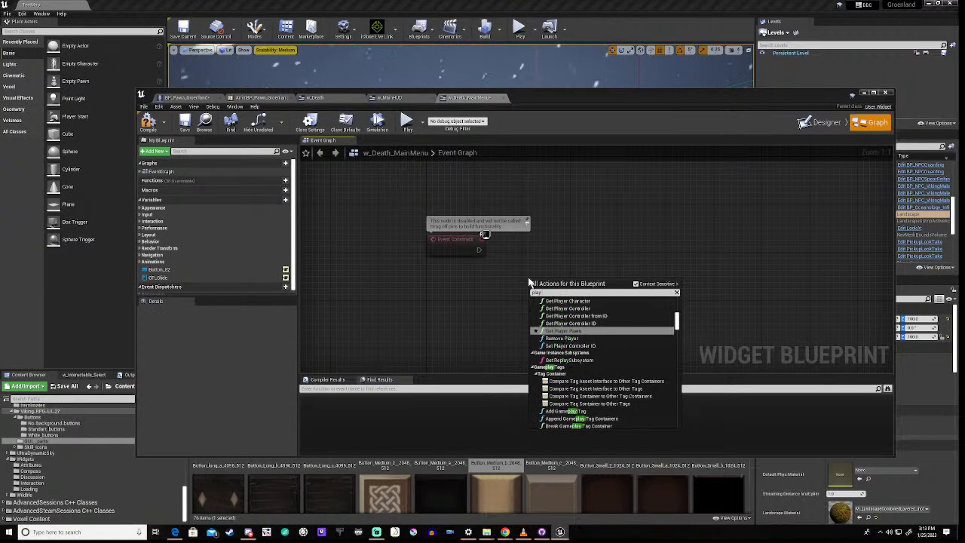
pyautogui.write(' an')
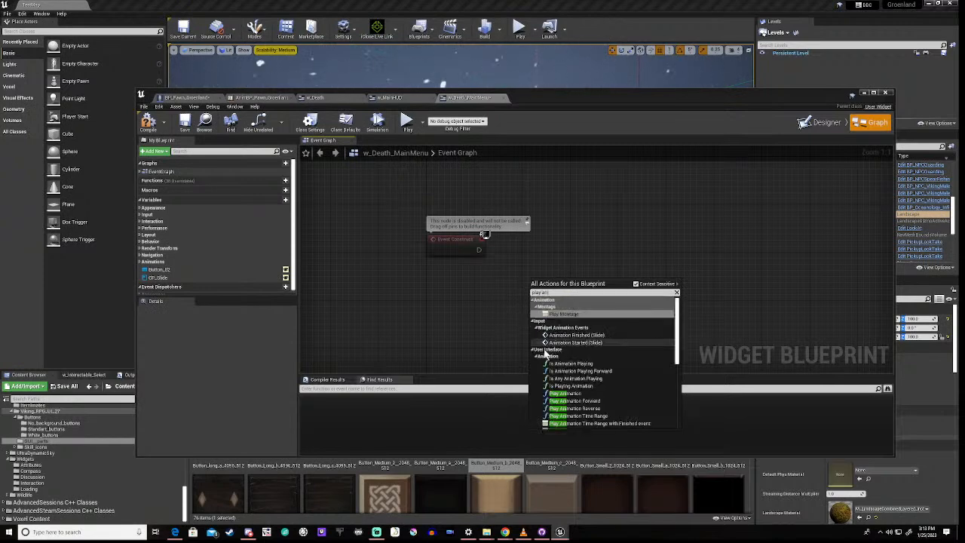
pyautogui.click(574, 400)
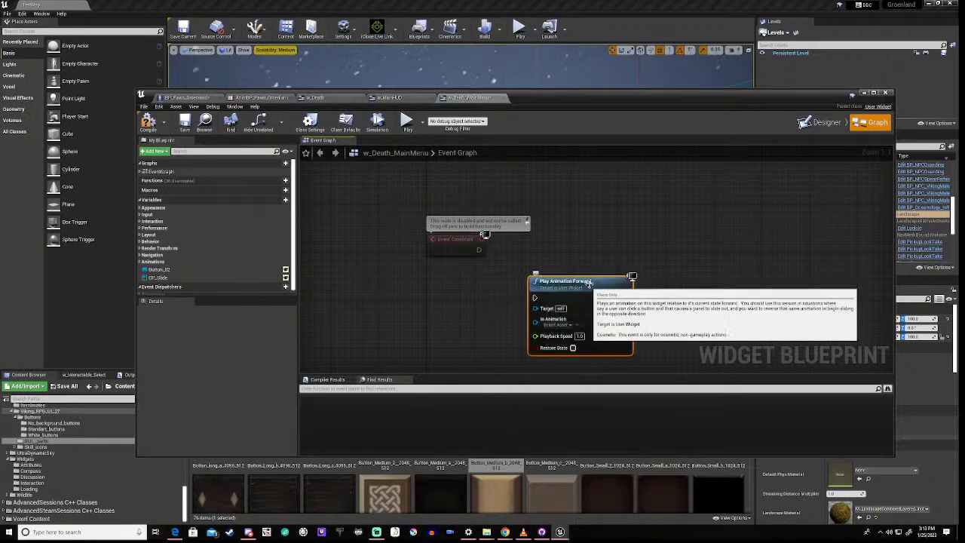
pyautogui.moveTo(590, 286); pyautogui.dragTo(626, 237)
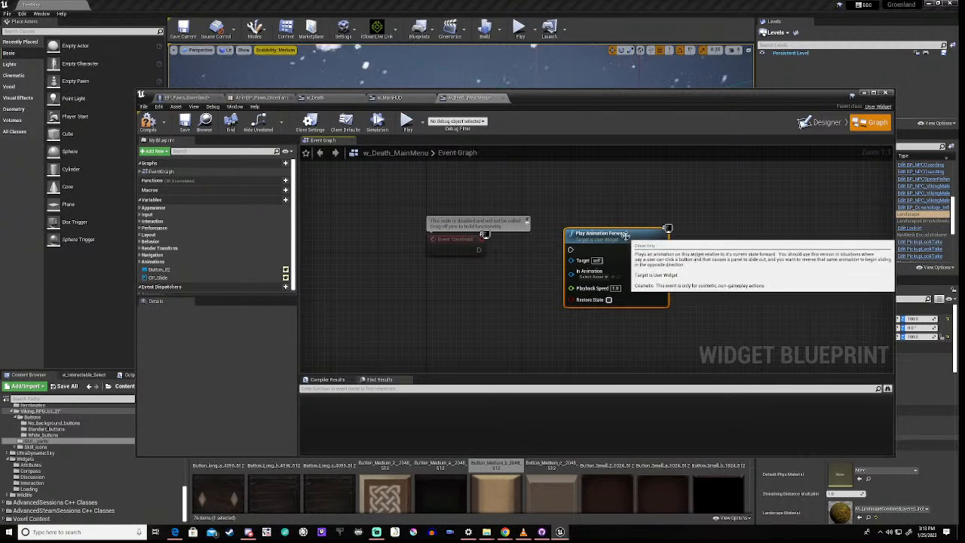
pyautogui.moveTo(479, 250); pyautogui.dragTo(570, 250)
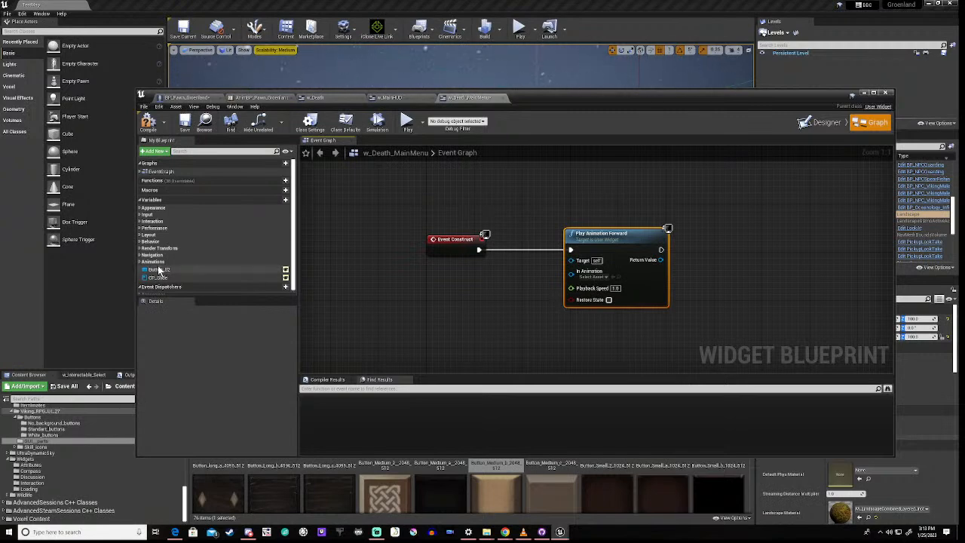
# - Add a Get Slide node under Play Animation Forward, wire it to In Animation, and compile and save the widget
pyautogui.rightClick(488, 307)
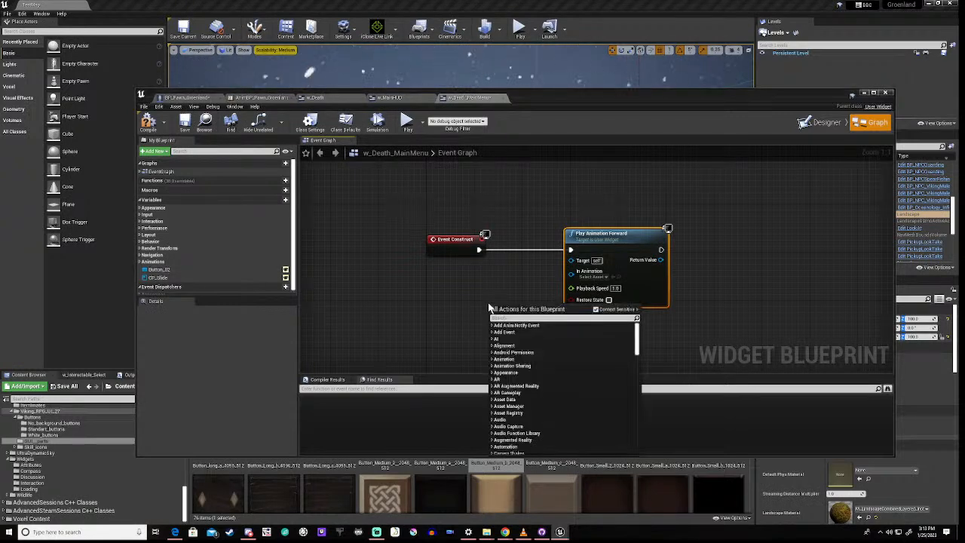
pyautogui.write('slid')
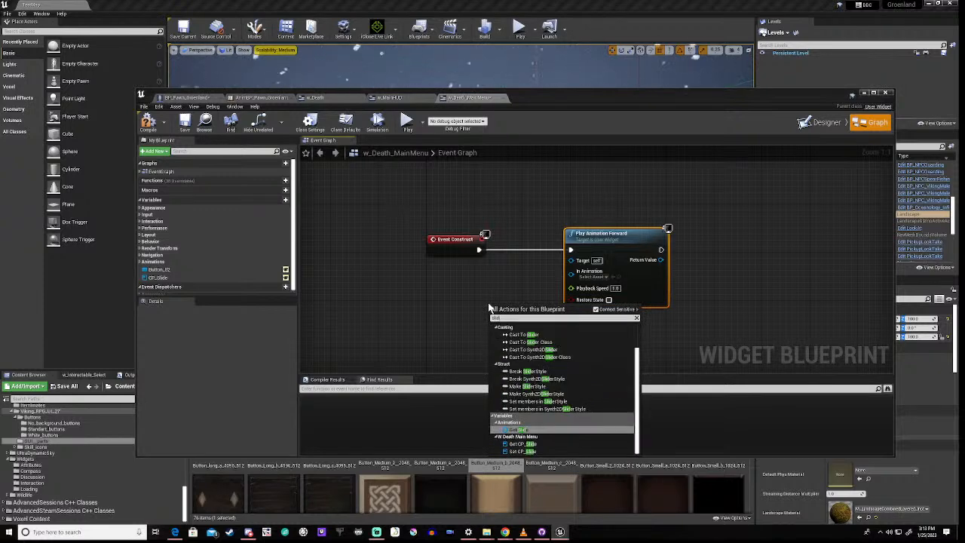
pyautogui.click(516, 427)
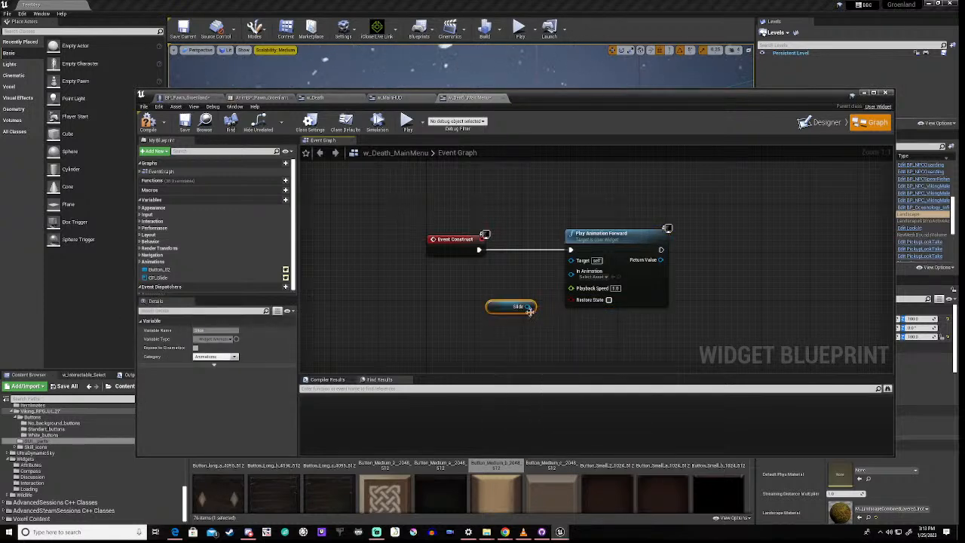
pyautogui.moveTo(530, 307); pyautogui.dragTo(570, 270)
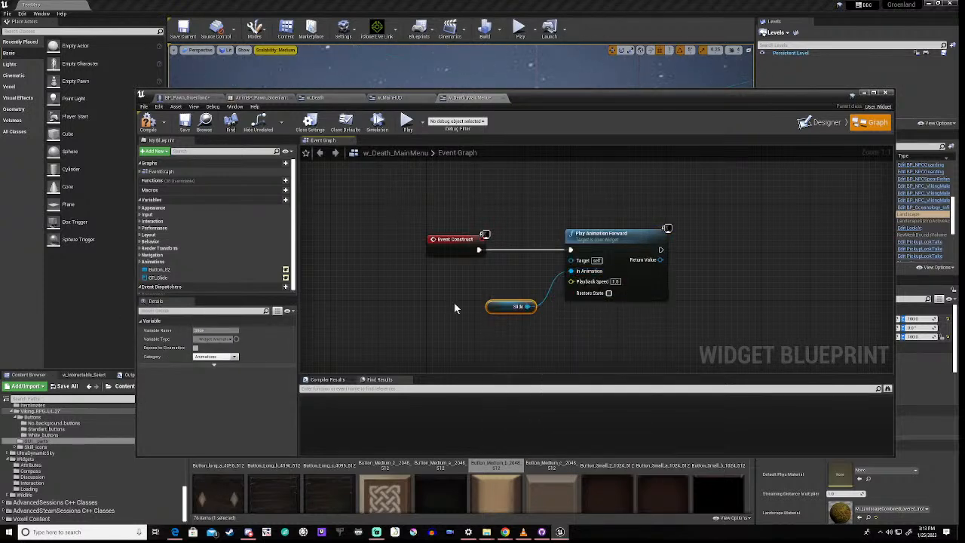
pyautogui.click(146, 126)
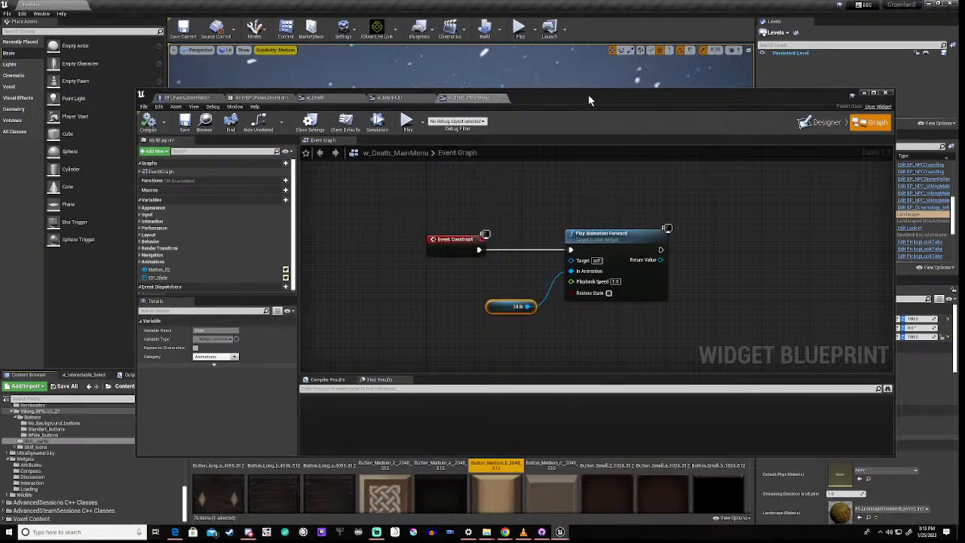
pyautogui.moveTo(496, 312); pyautogui.dragTo(574, 316)
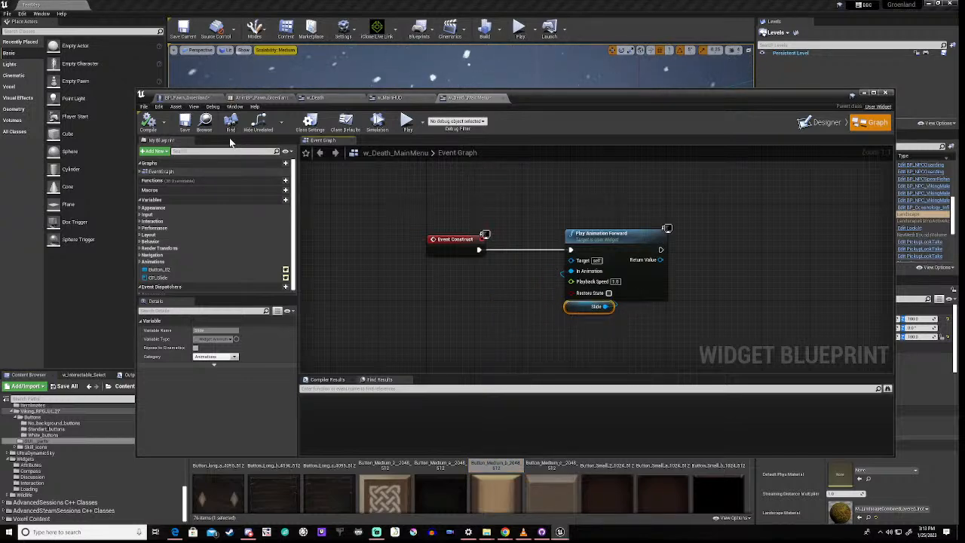
pyautogui.click(189, 127)
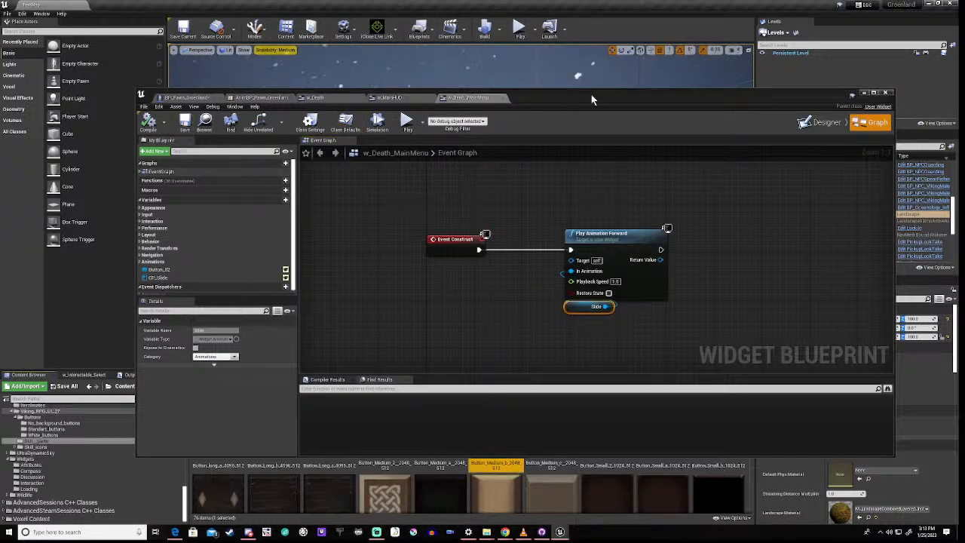
# - Play-test the level until the character dies to check the Back to Main Menu panel's slide-in, and stop the session
pyautogui.moveTo(589, 94); pyautogui.dragTo(587, 394)
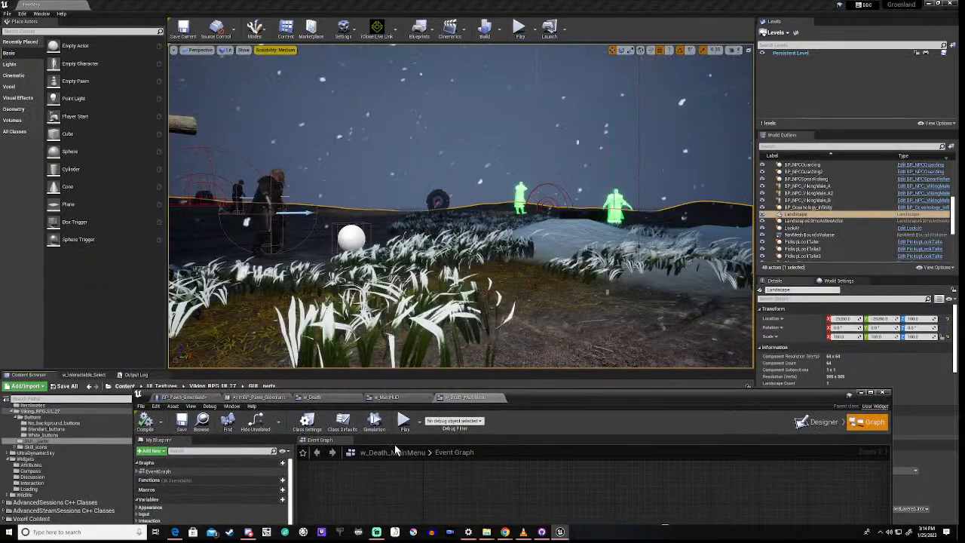
pyautogui.click(404, 423)
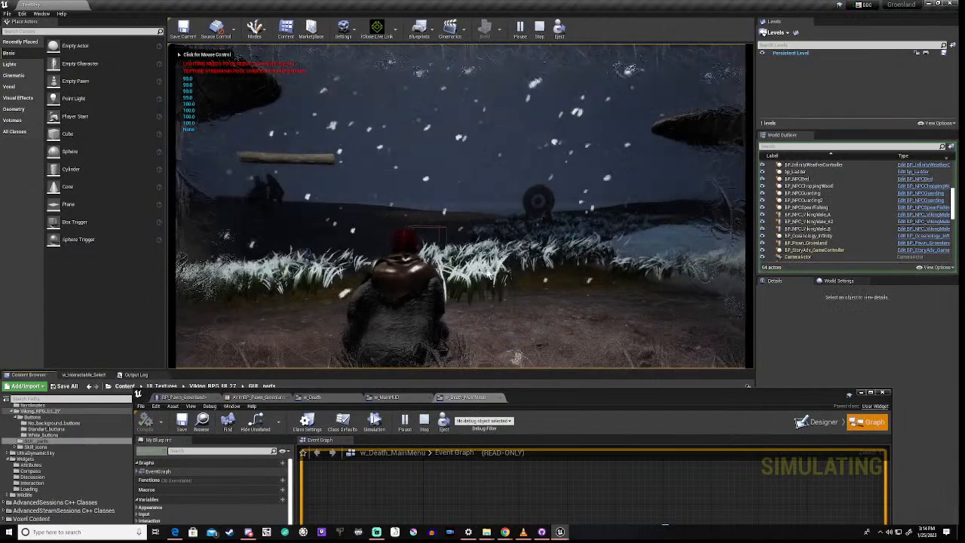
pyautogui.click(491, 269)
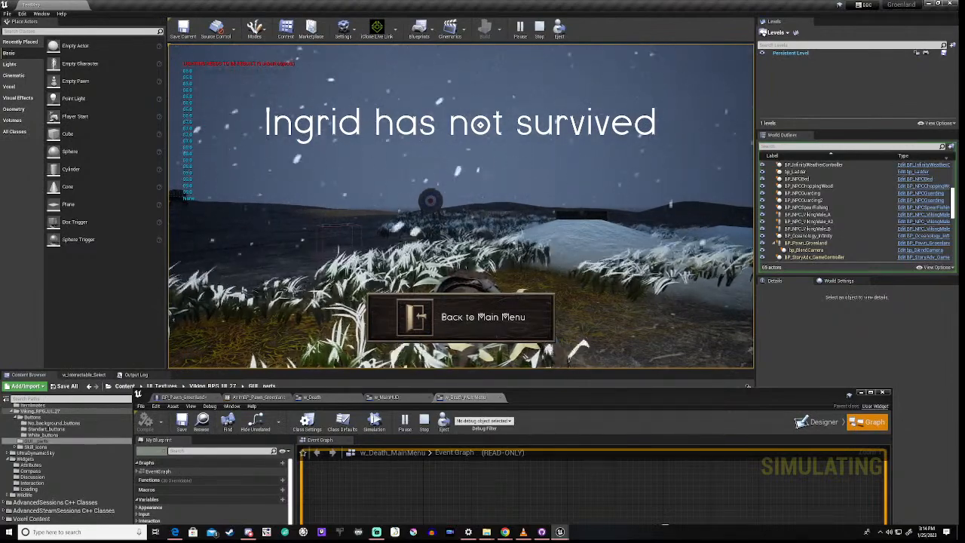
pyautogui.press('Escape')
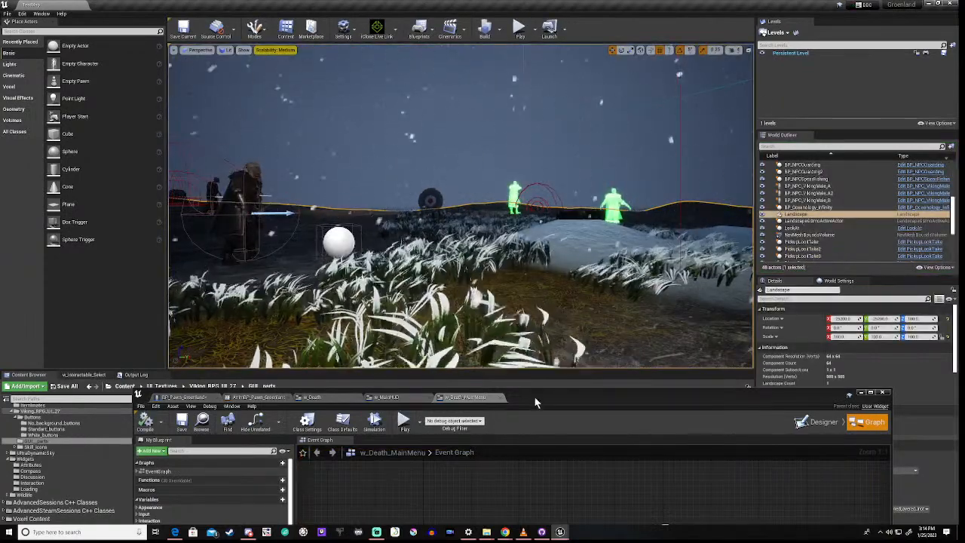
# - In BP_Pawn_Greenland's Set Is Dead function, add a Set Input Mode Game And UI node and connect it after Add to Viewport
pyautogui.moveTo(538, 393); pyautogui.dragTo(530, 170)
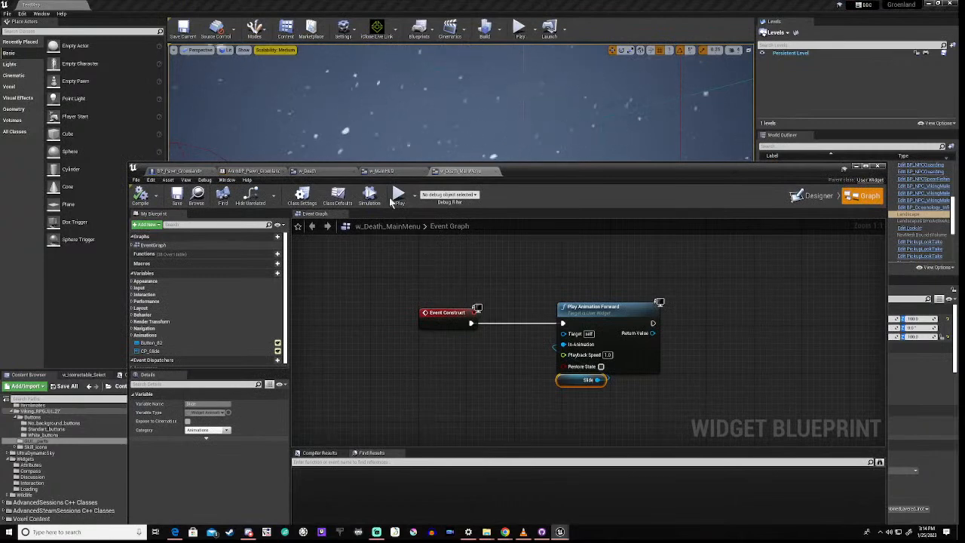
pyautogui.click(184, 171)
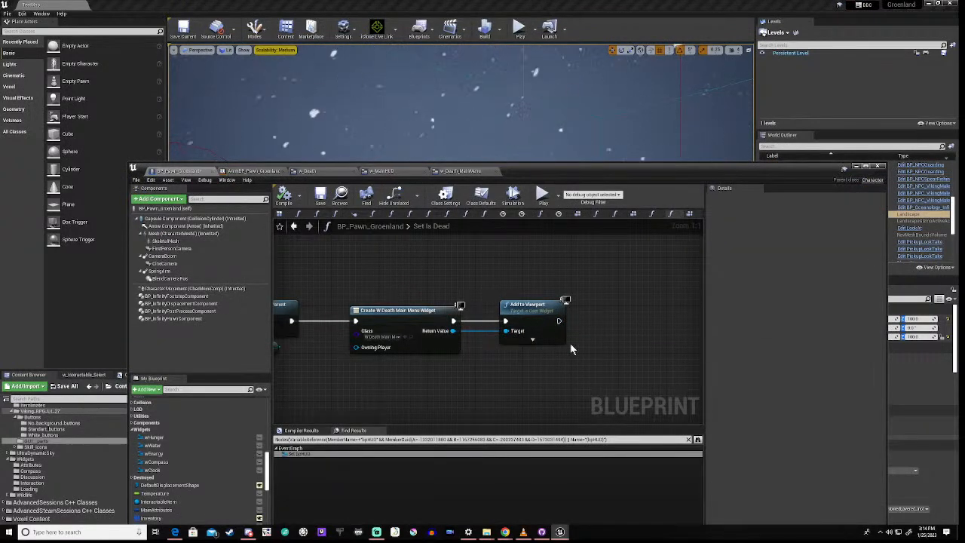
pyautogui.moveTo(571, 348); pyautogui.dragTo(438, 353, button='right')
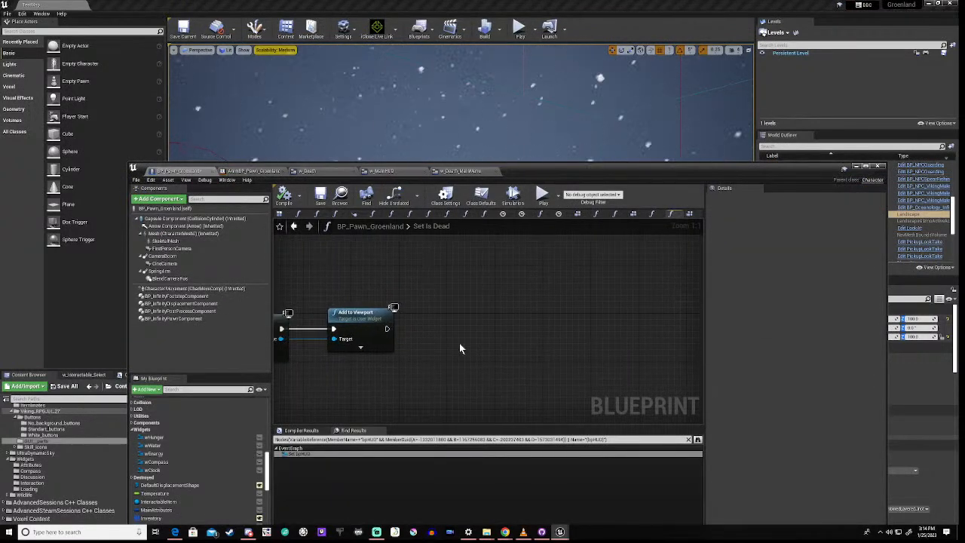
pyautogui.rightClick(460, 348)
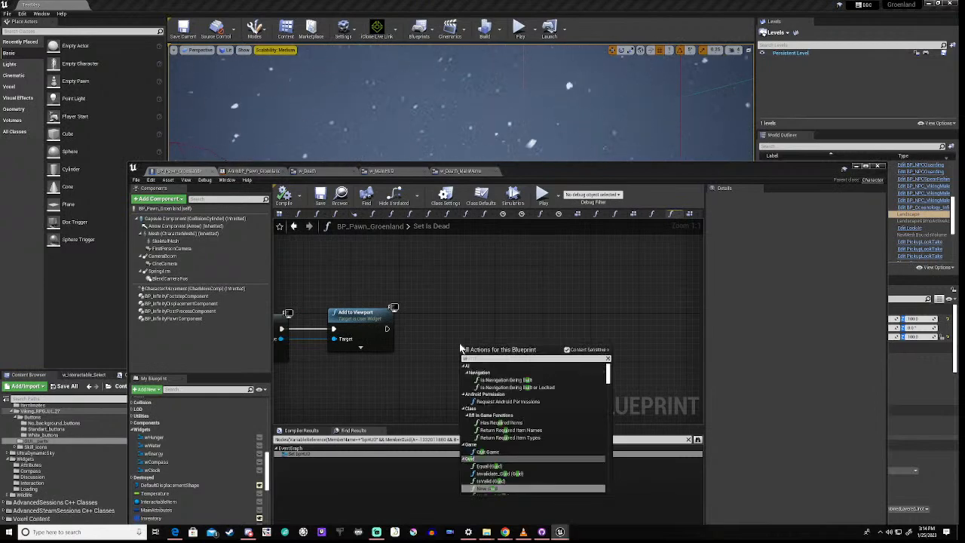
pyautogui.write('and')
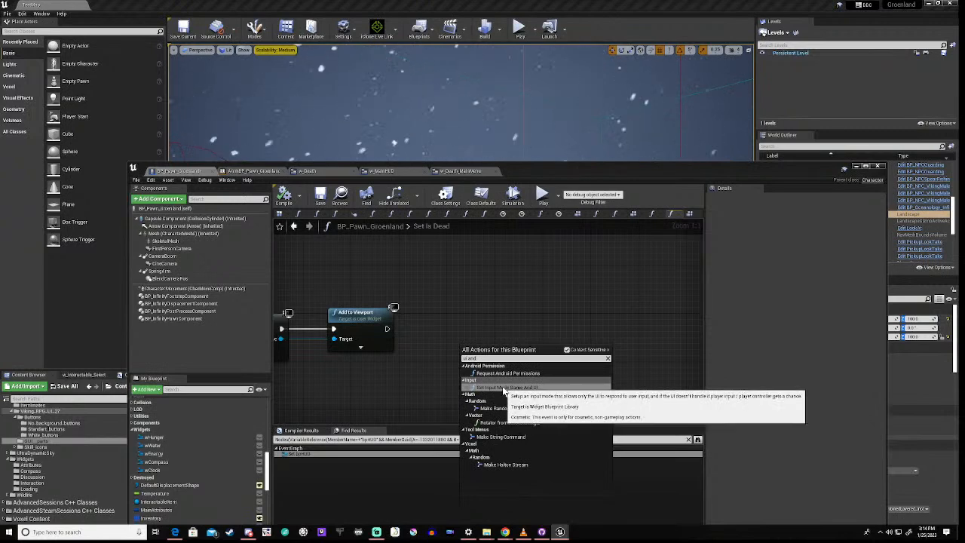
pyautogui.click(475, 387)
pyautogui.moveTo(494, 349); pyautogui.dragTo(494, 318)
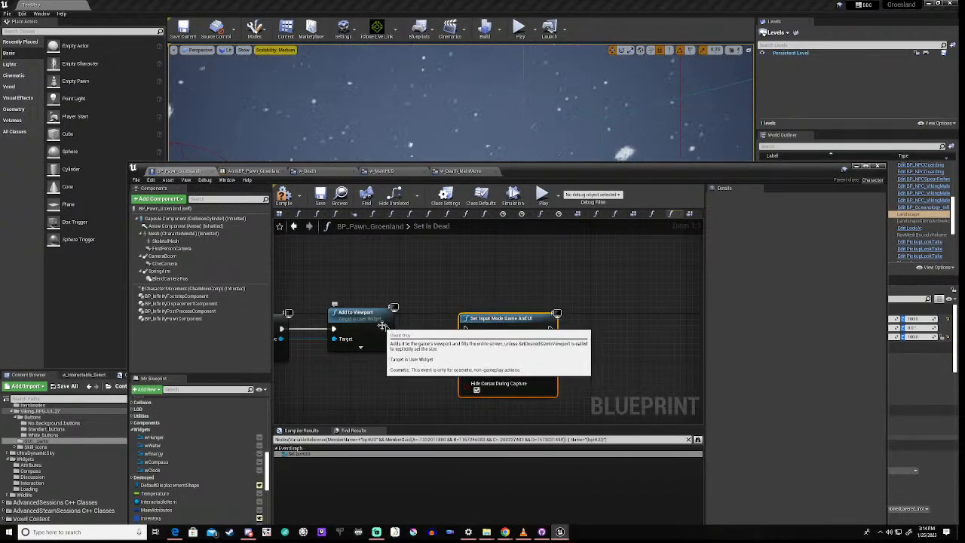
pyautogui.moveTo(386, 329); pyautogui.dragTo(465, 329)
pyautogui.moveTo(407, 385); pyautogui.dragTo(483, 352, button='right')
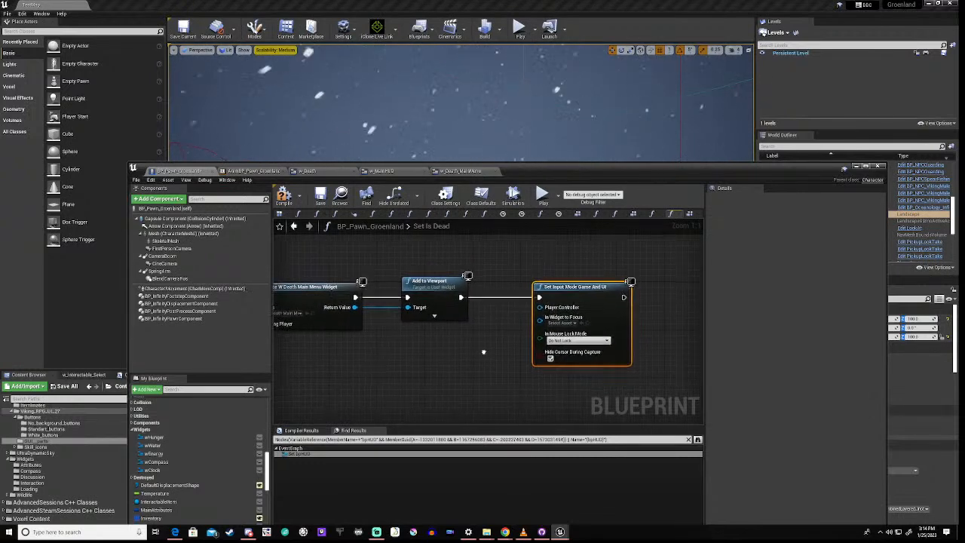
# - Add a Get Player Controller node, wire it to Set Input Mode Game And UI's Player Controller, and place it beneath that node
pyautogui.rightClick(448, 369)
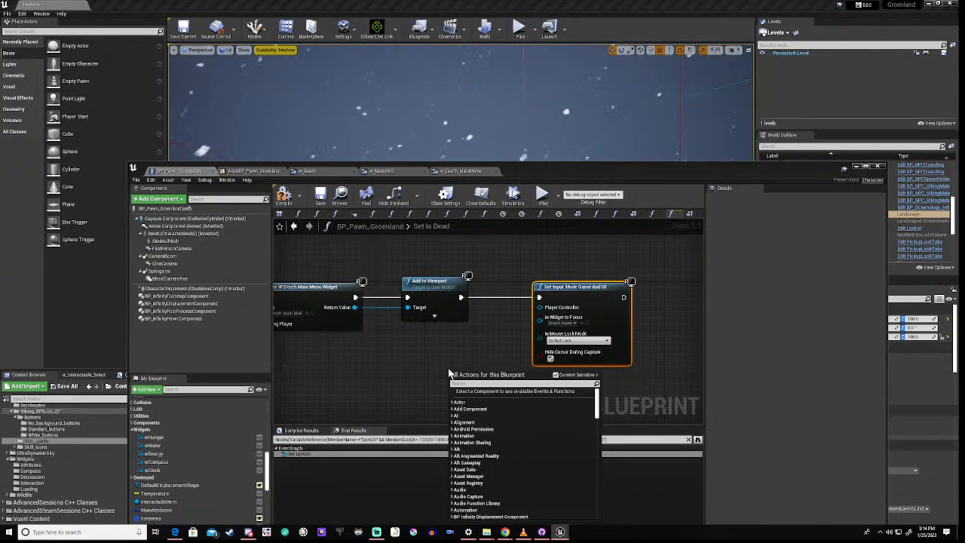
pyautogui.write('g')
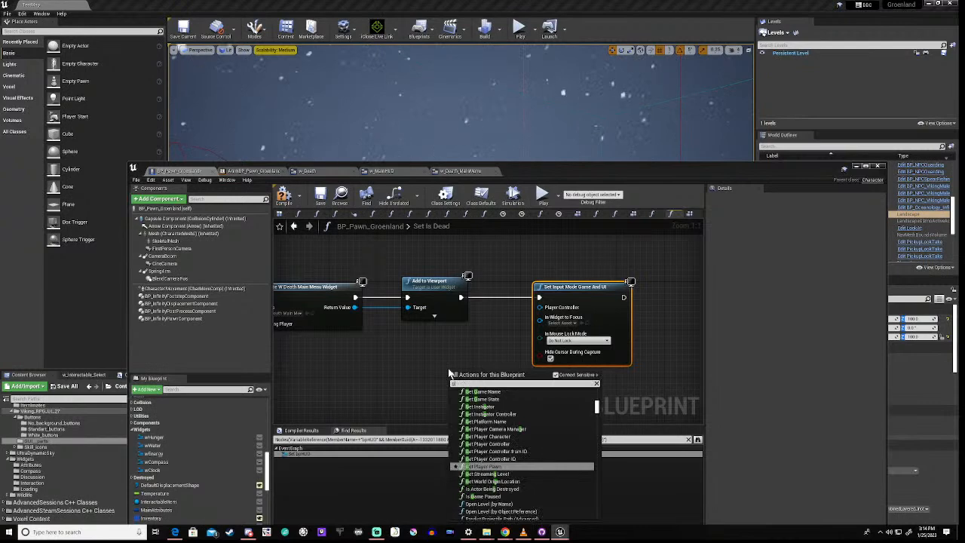
pyautogui.write('et player')
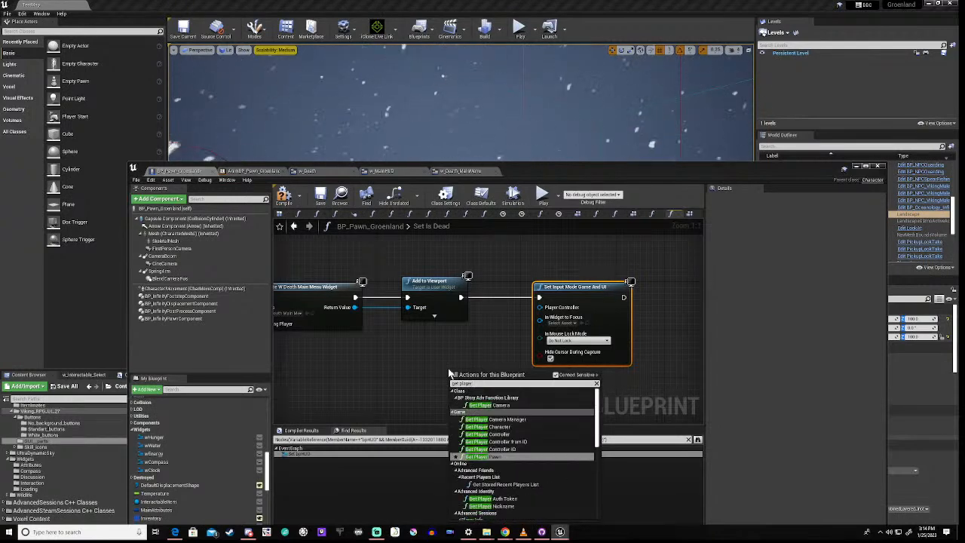
pyautogui.click(489, 434)
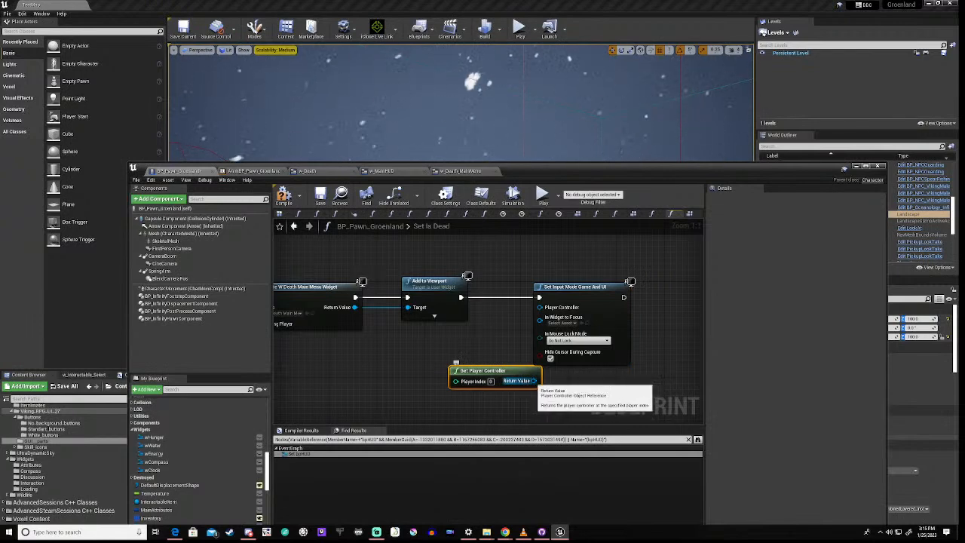
pyautogui.moveTo(533, 380); pyautogui.dragTo(539, 307)
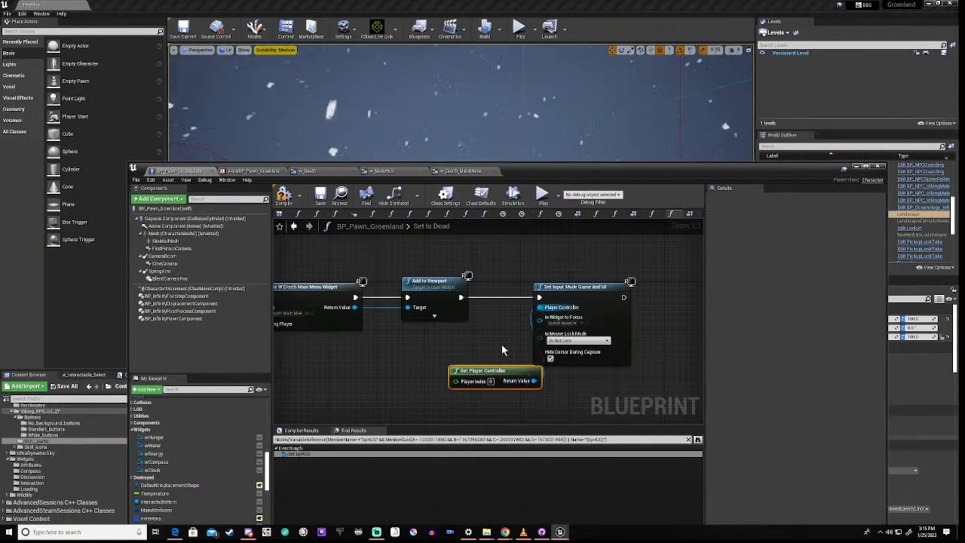
pyautogui.moveTo(480, 371); pyautogui.dragTo(565, 372)
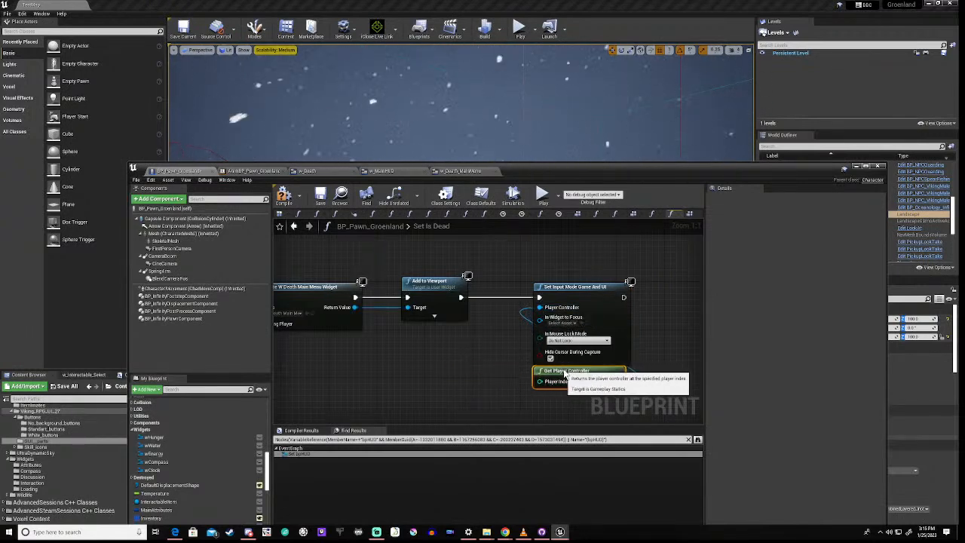
# - Wire the Create W Death Main Menu Widget's Return Value to In Widget to Focus through two reroute nodes beneath Add to Viewport
pyautogui.moveTo(480, 370); pyautogui.dragTo(517, 361, button='right')
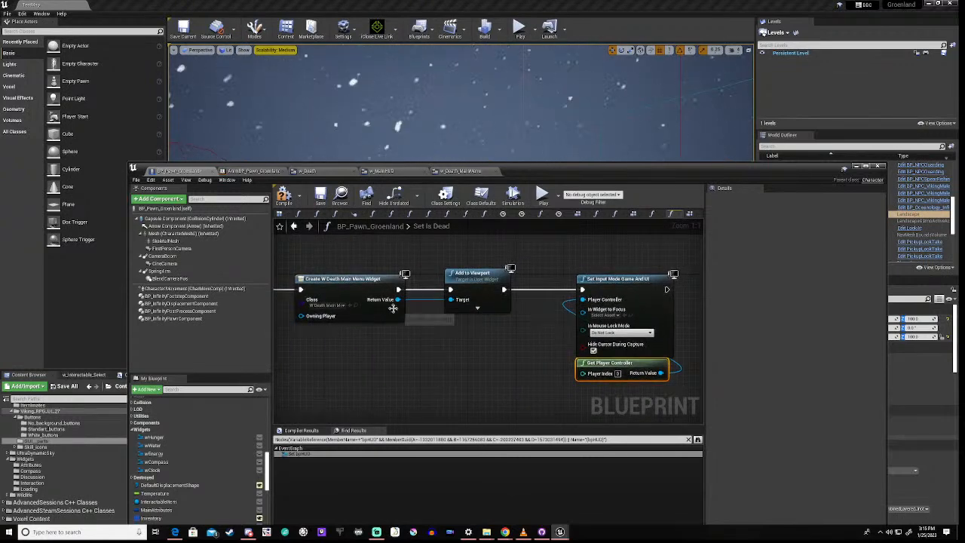
pyautogui.moveTo(397, 300); pyautogui.dragTo(446, 302)
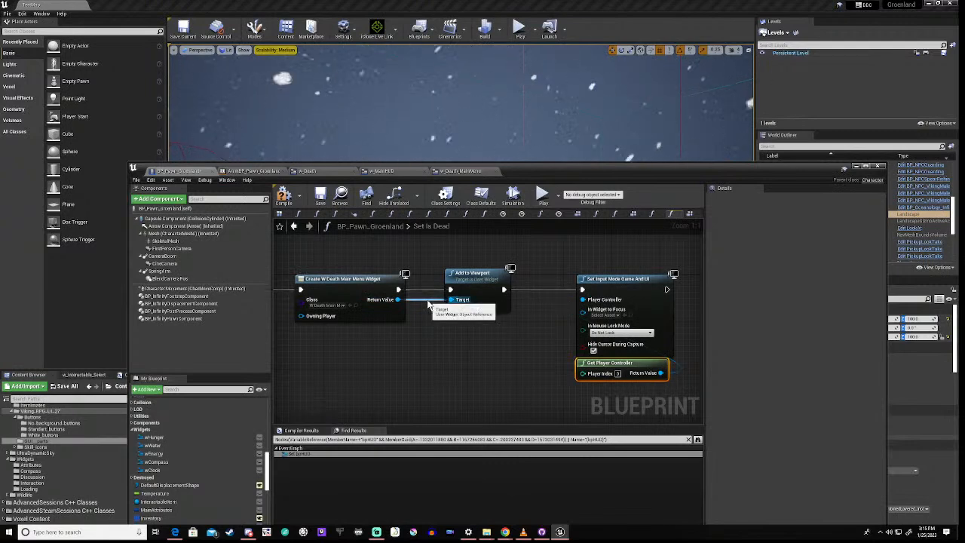
pyautogui.doubleClick(427, 299)
pyautogui.moveTo(427, 303); pyautogui.dragTo(583, 309)
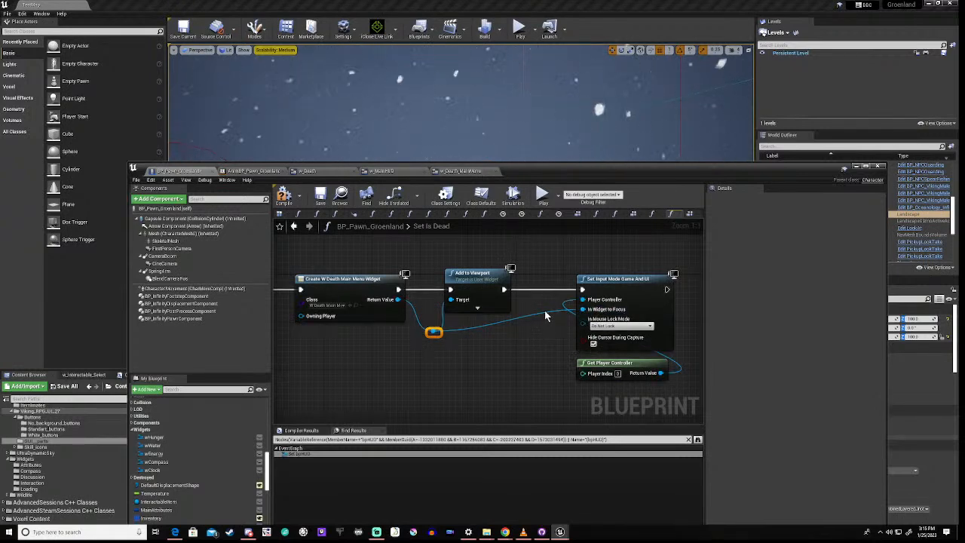
pyautogui.moveTo(434, 332); pyautogui.dragTo(551, 335)
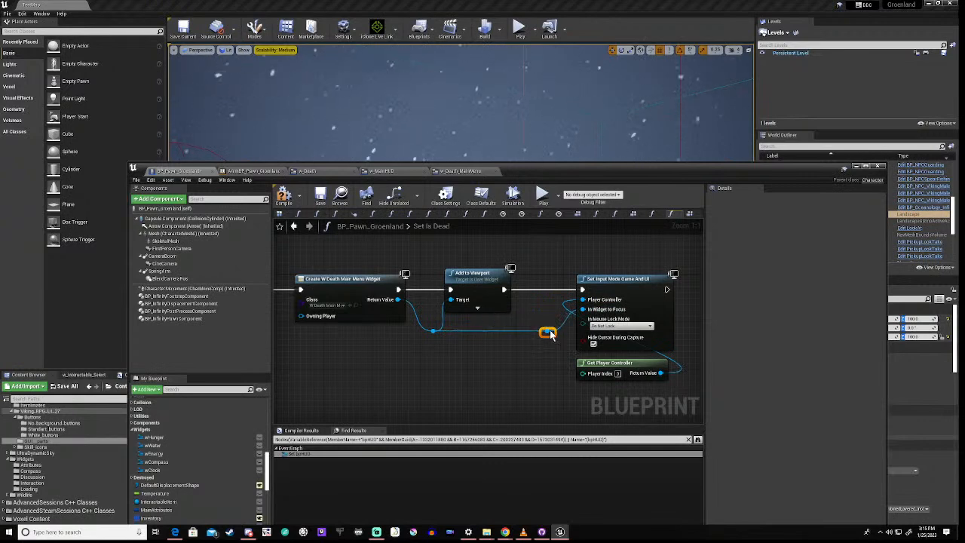
pyautogui.click(502, 359)
pyautogui.scroll(-2, 502, 360)
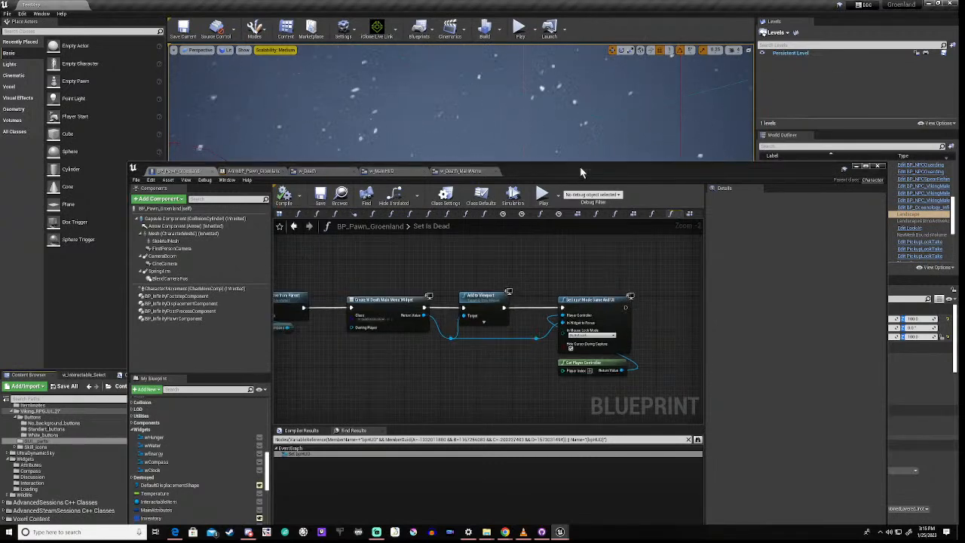
# - Play-test the level until the character dies to check the Back to Main Menu panel, stop the session, and return to the Set Is Dead graph
pyautogui.moveTo(581, 172); pyautogui.dragTo(556, 377)
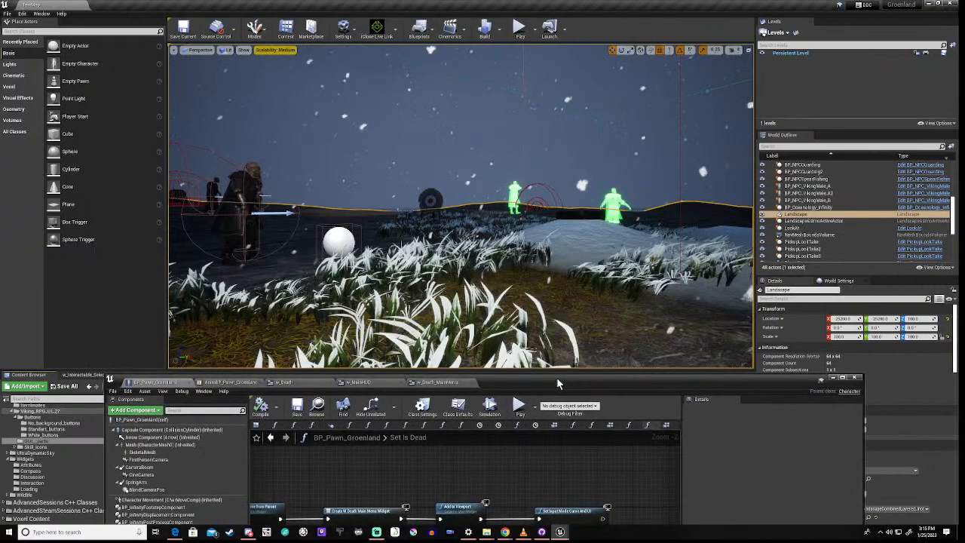
pyautogui.click(519, 408)
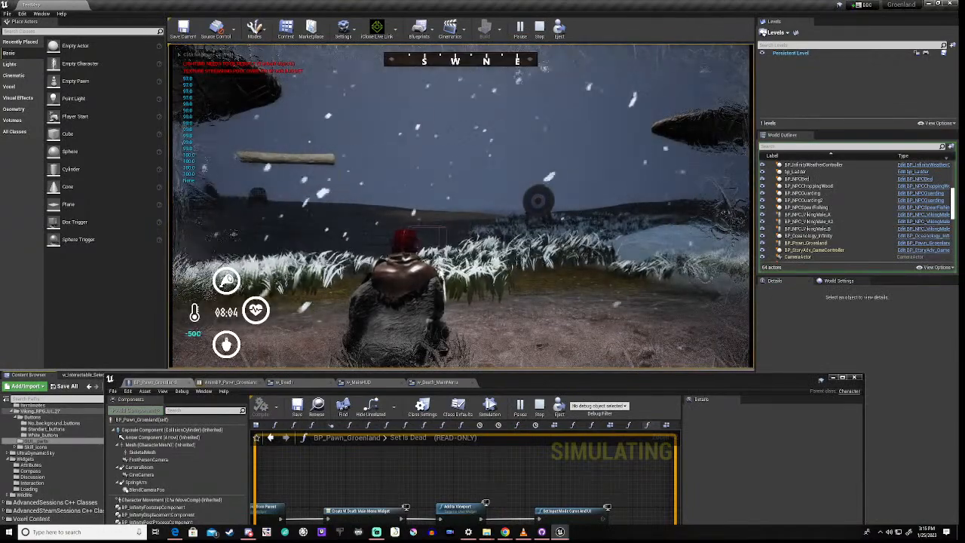
pyautogui.click(439, 283)
pyautogui.press('w')
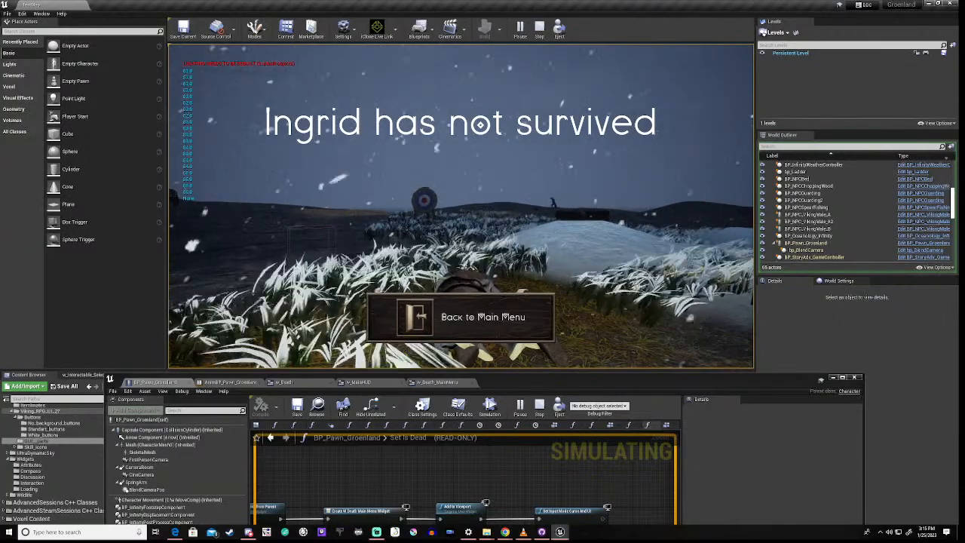
pyautogui.press('Escape')
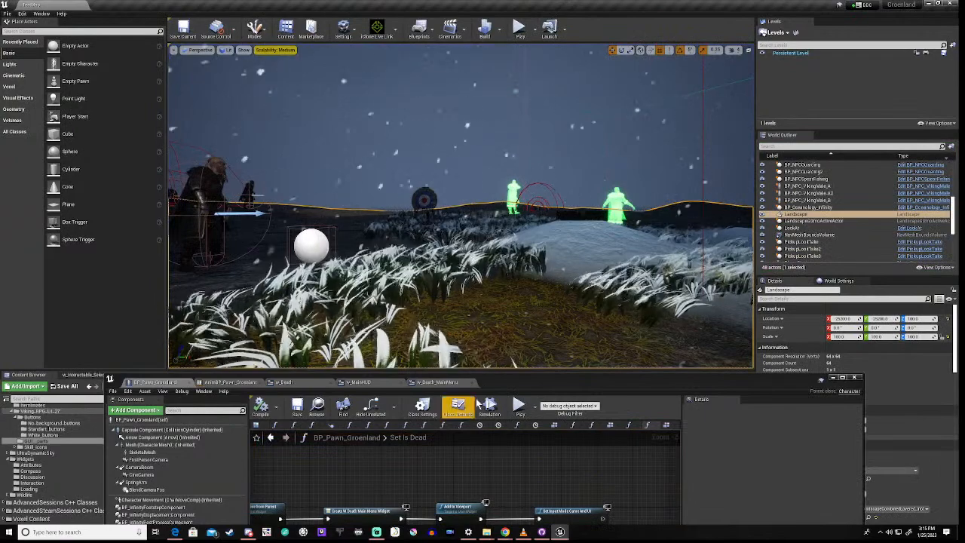
pyautogui.moveTo(517, 379); pyautogui.dragTo(512, 170)
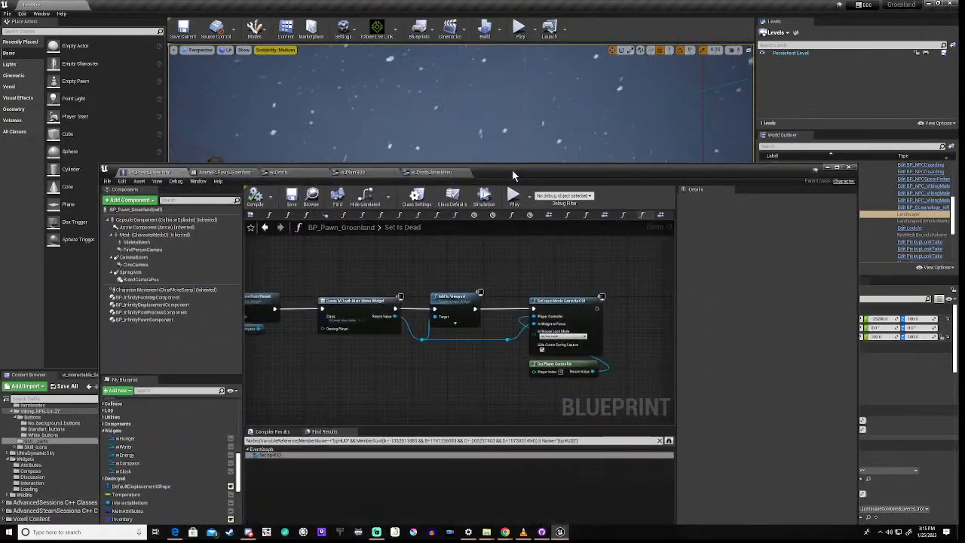
# - Try adding a Show Mouse Cursor node after Set Input Mode Game And UI with context sensitivity off, and delete the node
pyautogui.moveTo(510, 258); pyautogui.dragTo(421, 290, button='right')
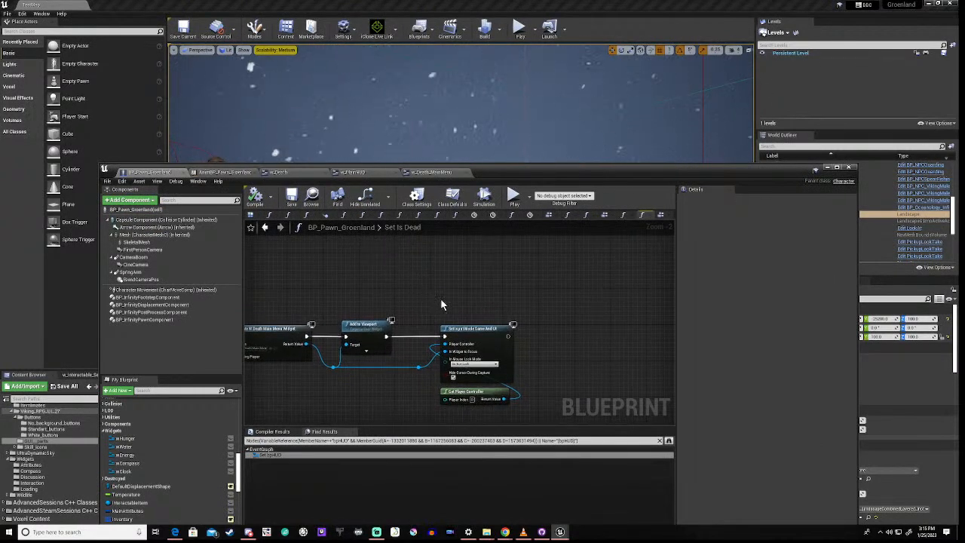
pyautogui.rightClick(446, 302)
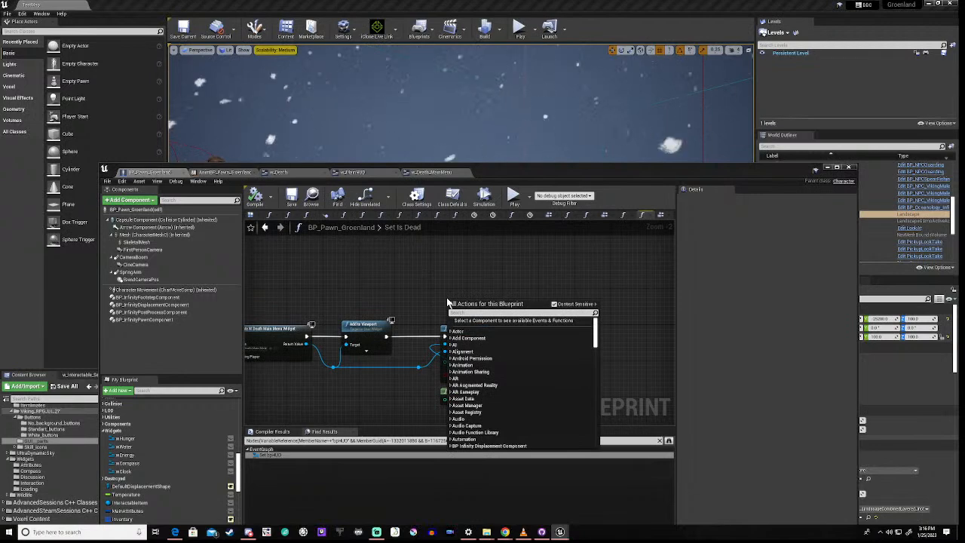
pyautogui.write('show')
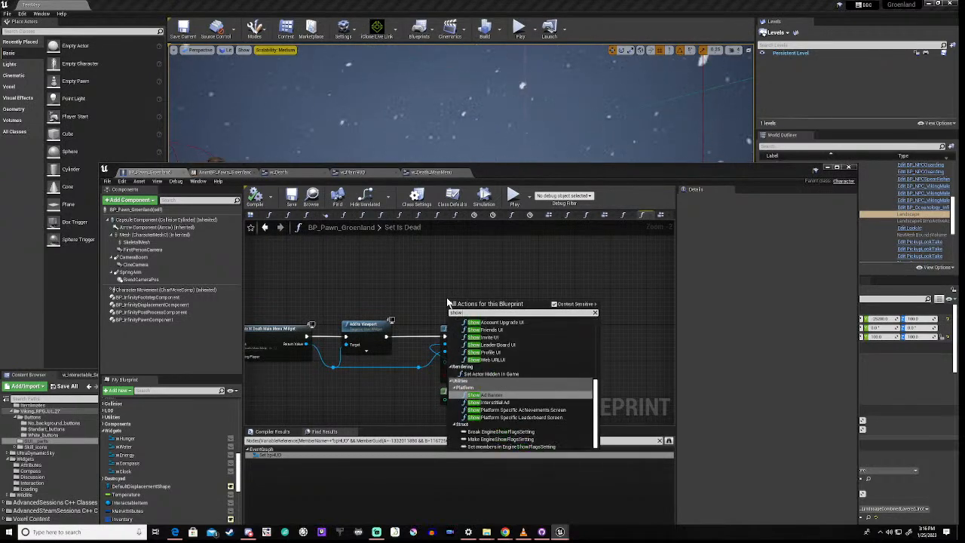
pyautogui.write(' cut')
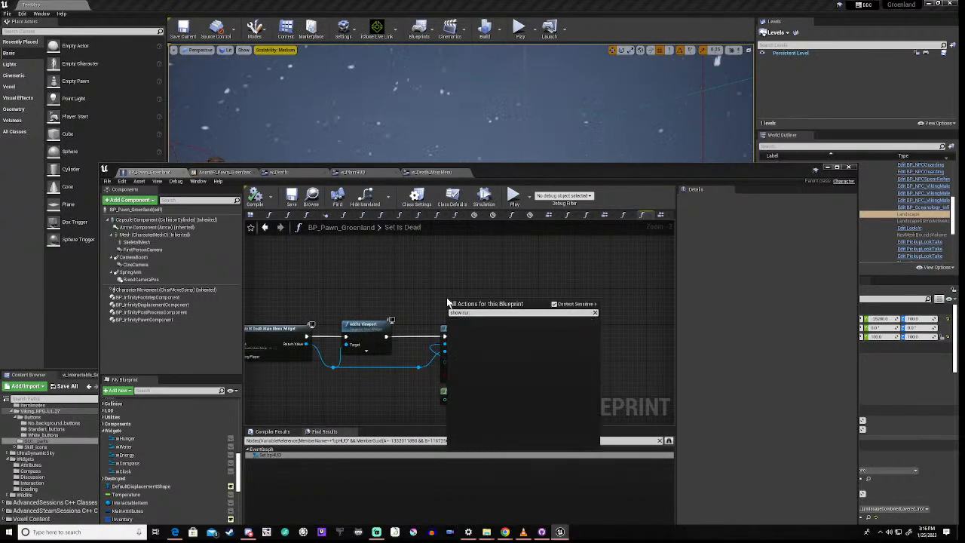
pyautogui.click(554, 305)
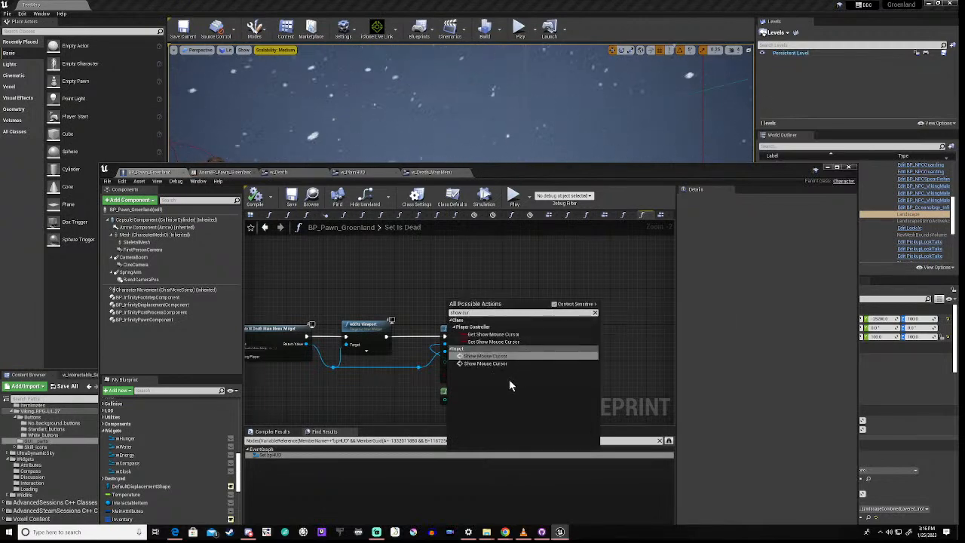
pyautogui.click(494, 356)
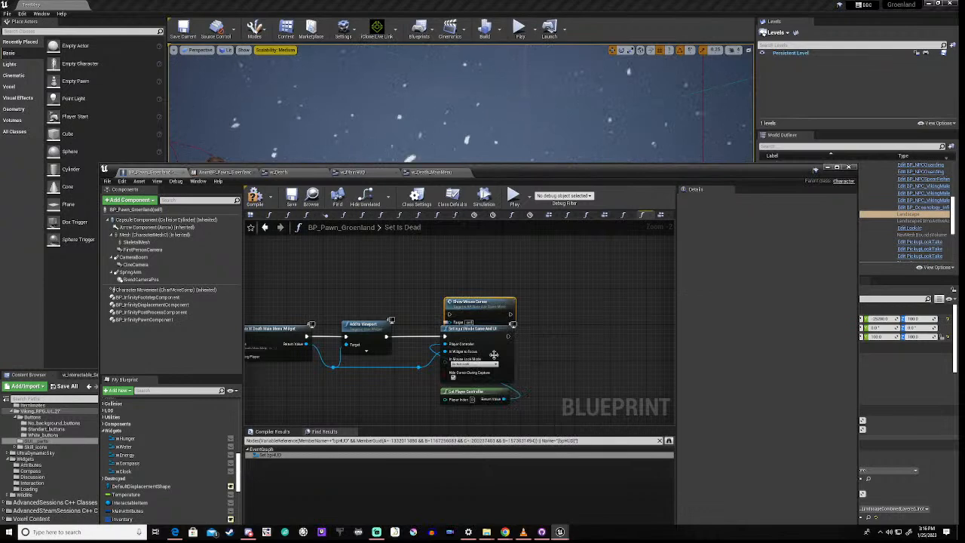
pyautogui.moveTo(478, 318); pyautogui.dragTo(580, 327)
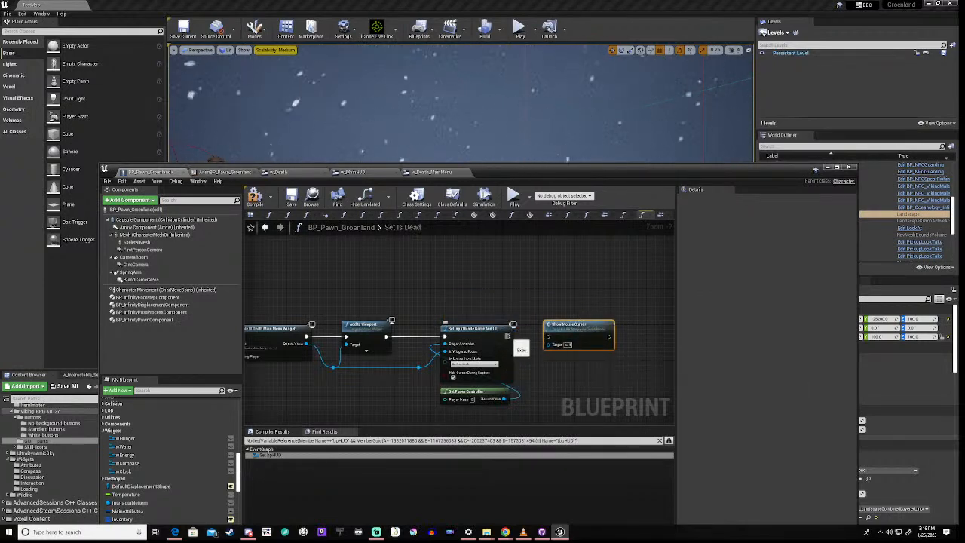
pyautogui.moveTo(508, 336); pyautogui.dragTo(537, 337)
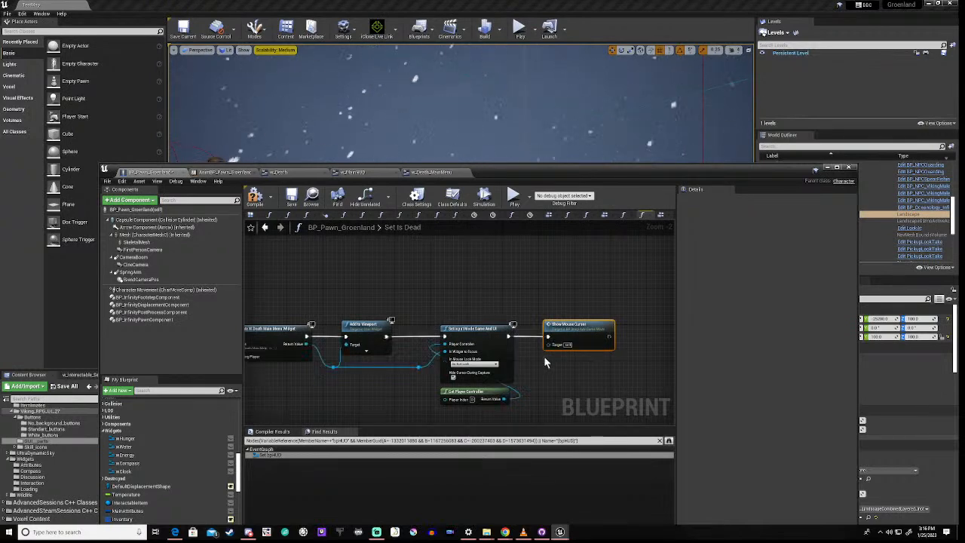
pyautogui.scroll(2, 543, 356)
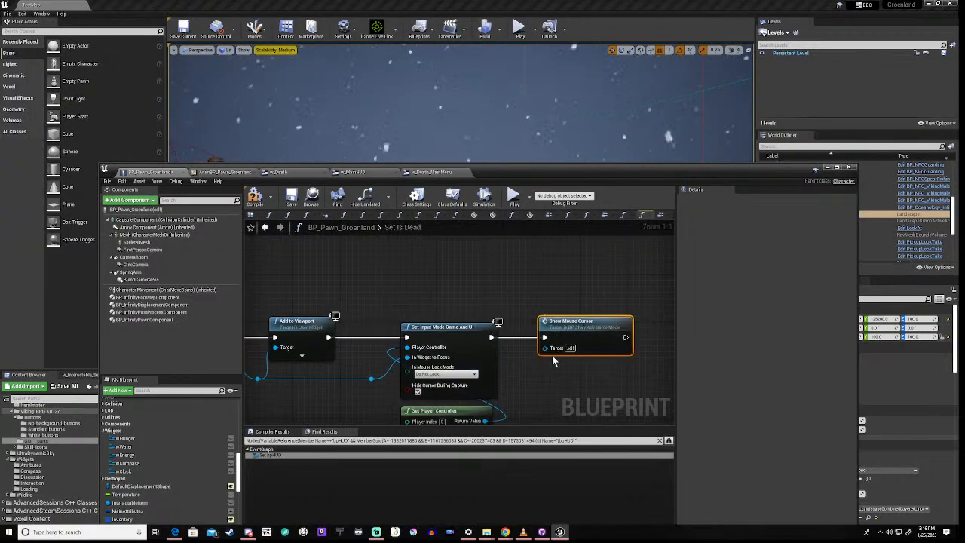
pyautogui.press('Delete')
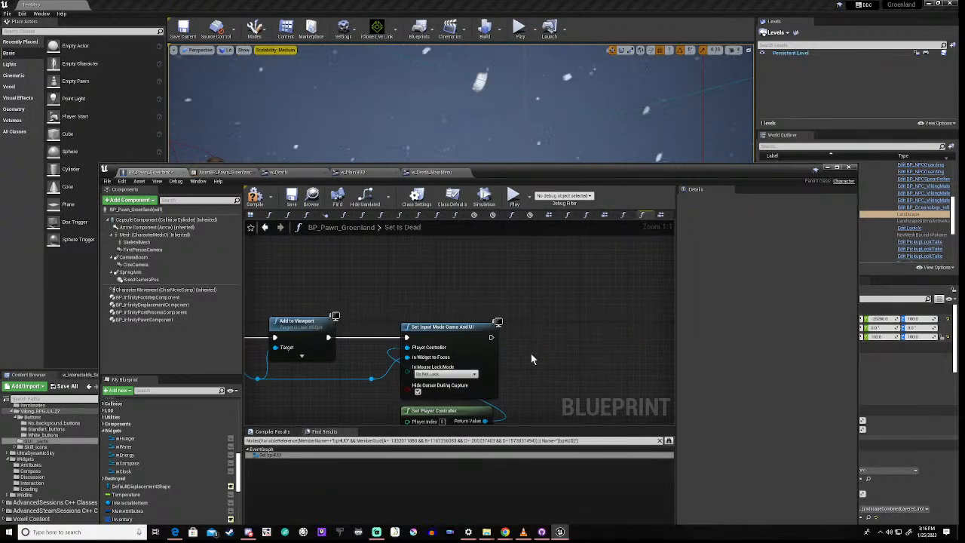
# - Add a Show Mouse Cursor node beside Set Input Mode Game And UI and open its function graph in BP_StoryAdv_GameMode
pyautogui.rightClick(553, 349)
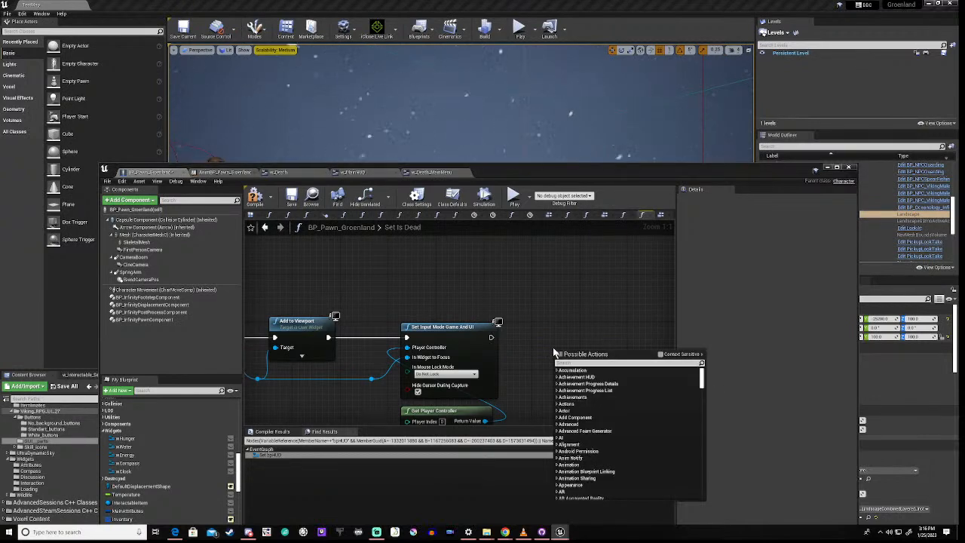
pyautogui.write('show')
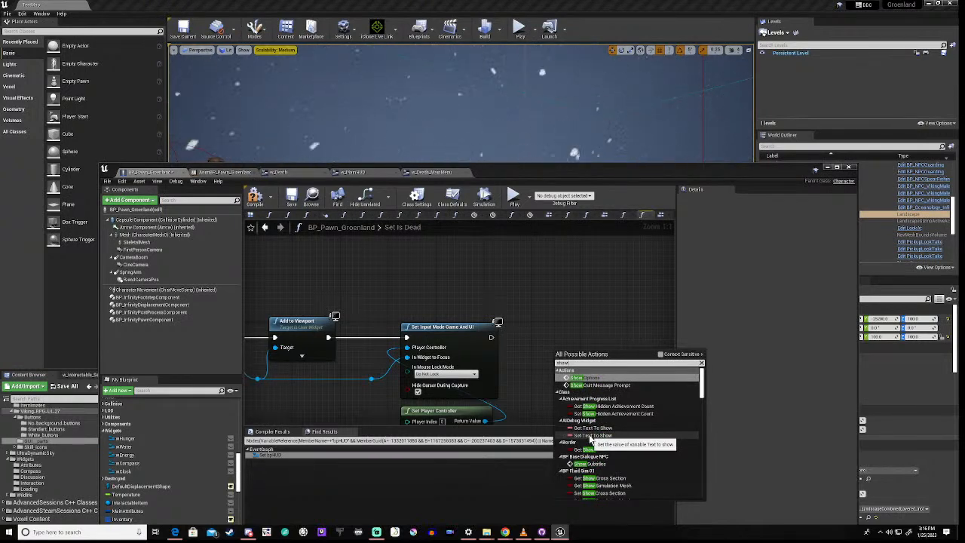
pyautogui.write('m')
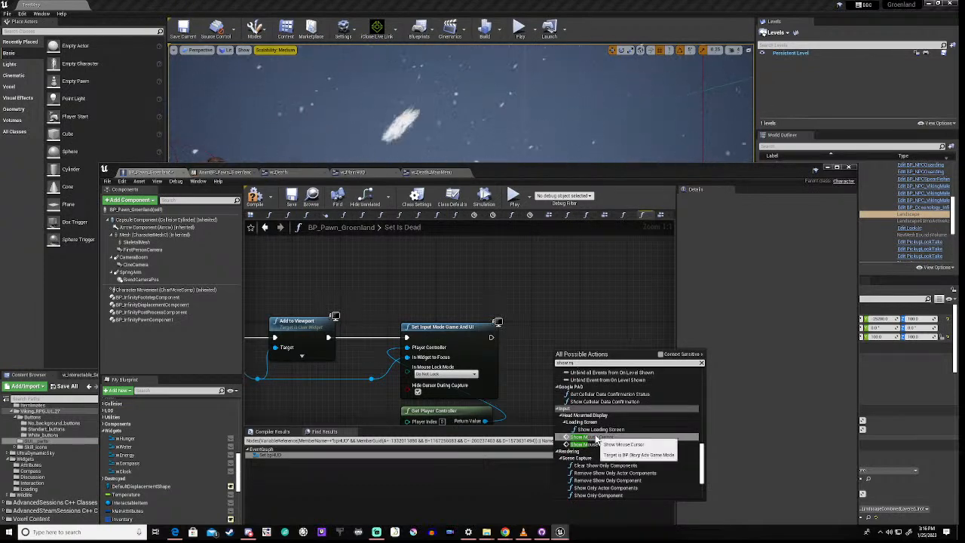
pyautogui.click(596, 437)
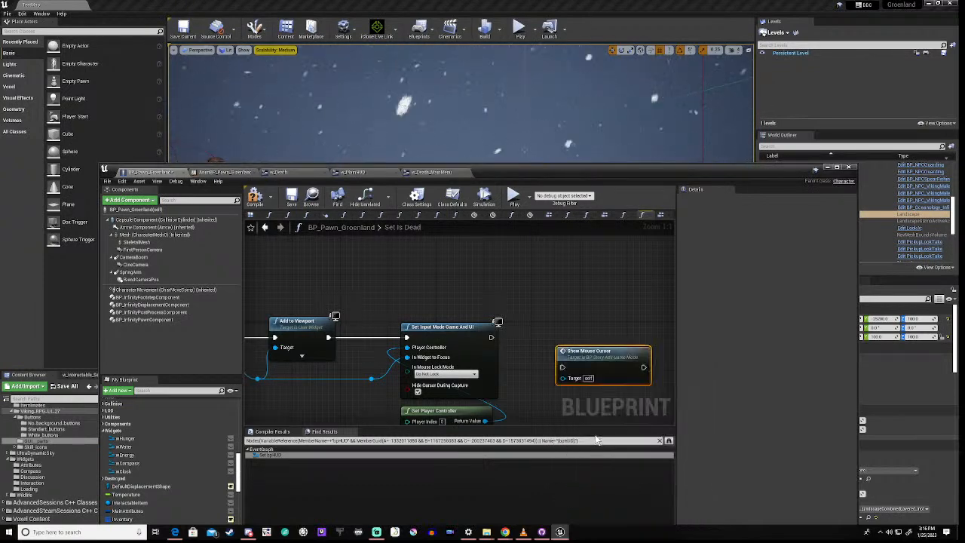
pyautogui.doubleClick(596, 361)
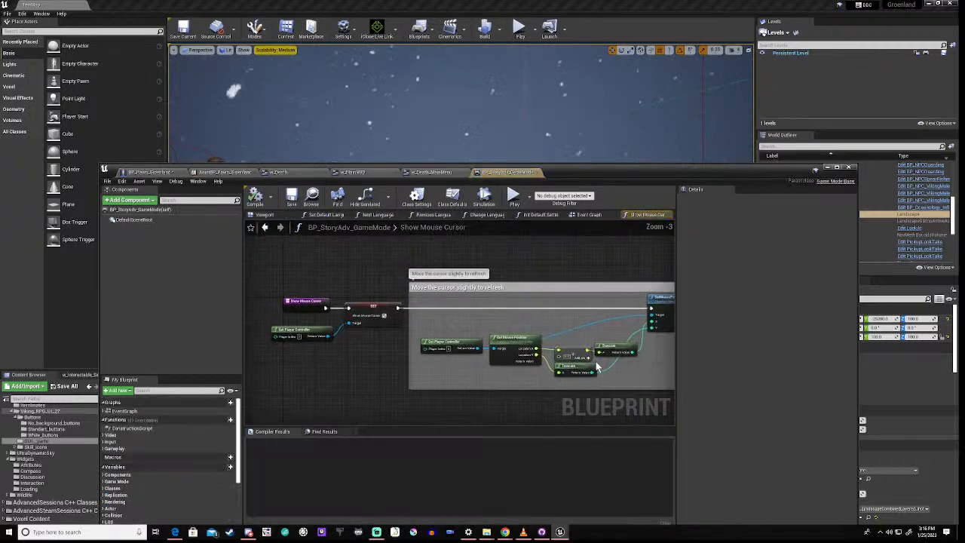
pyautogui.scroll(3, 313, 355)
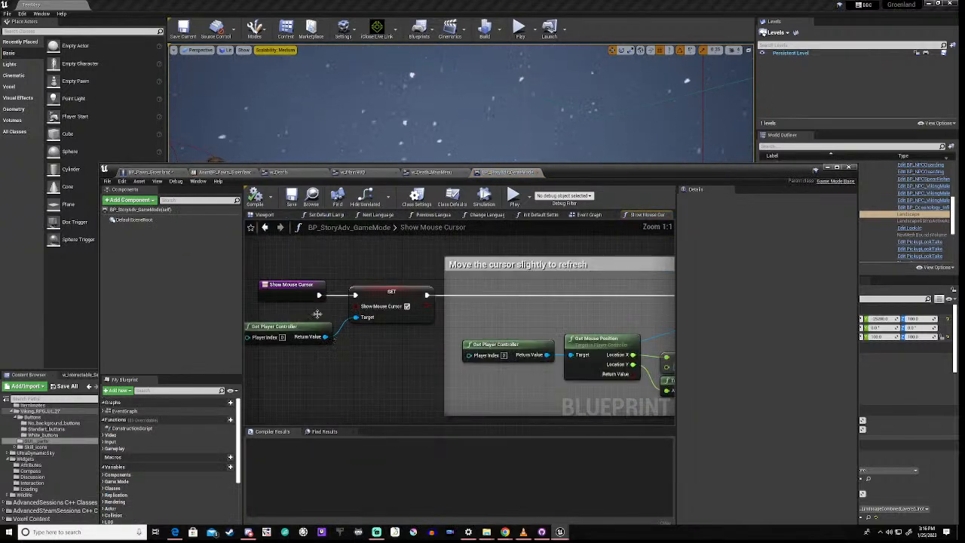
# - Copy the SET Show Mouse Cursor node and its Get Player Controller node, and close the BP_StoryAdv_GameMode blueprint
pyautogui.moveTo(289, 307); pyautogui.dragTo(373, 346)
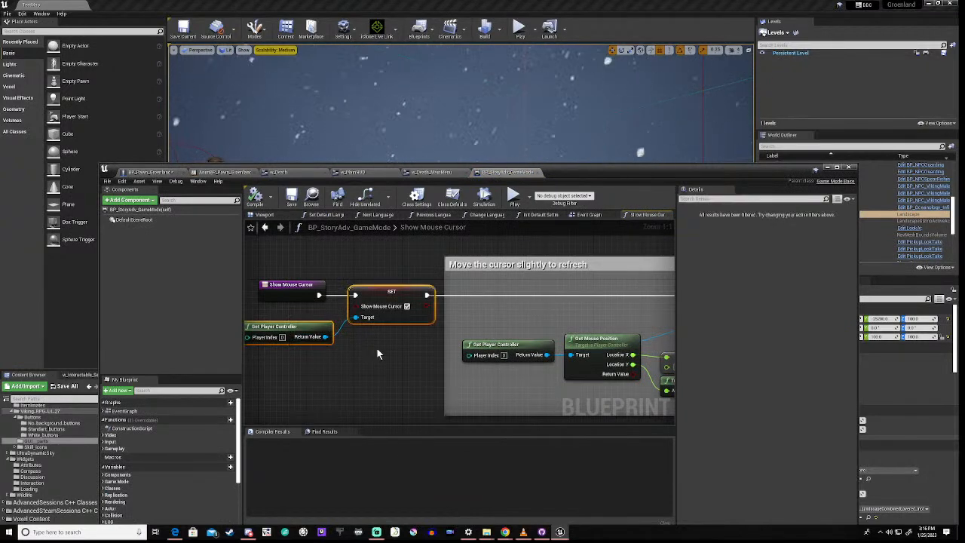
pyautogui.click(384, 357)
pyautogui.moveTo(582, 313); pyautogui.dragTo(454, 305, button='right')
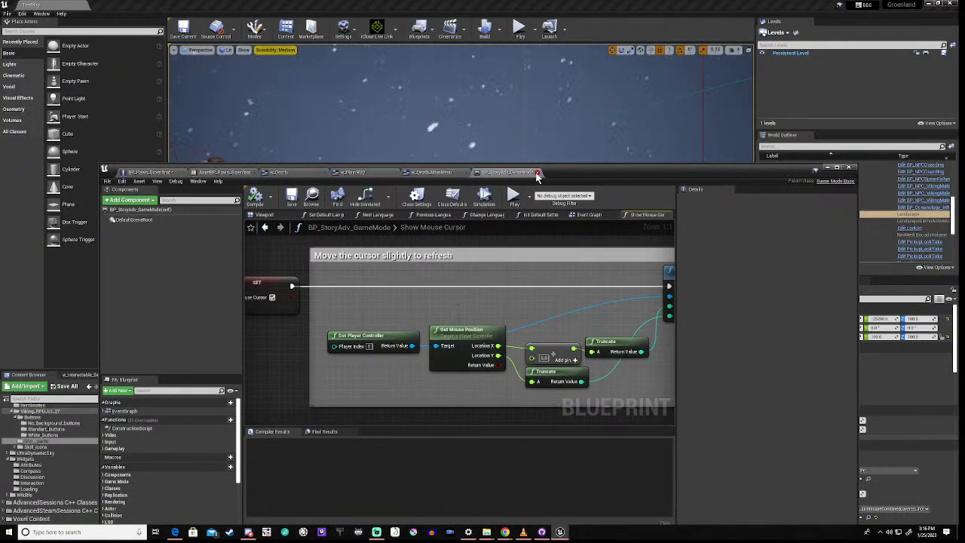
pyautogui.click(537, 173)
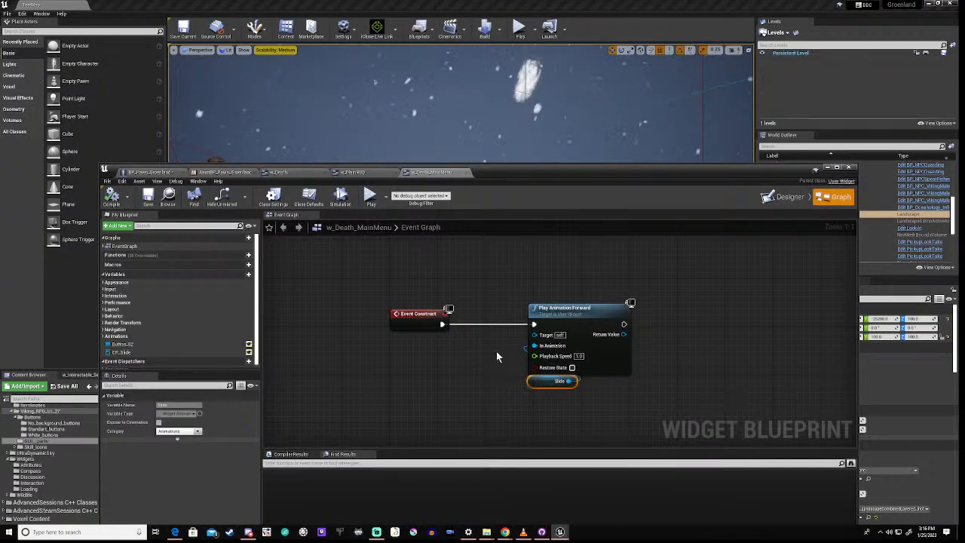
# - Back in BP_Pawn_Greenland's Set Is Dead function, replace the Show Mouse Cursor node with the copied SET and Get Player Controller nodes
pyautogui.click(157, 173)
pyautogui.moveTo(497, 305); pyautogui.dragTo(431, 276, button='right')
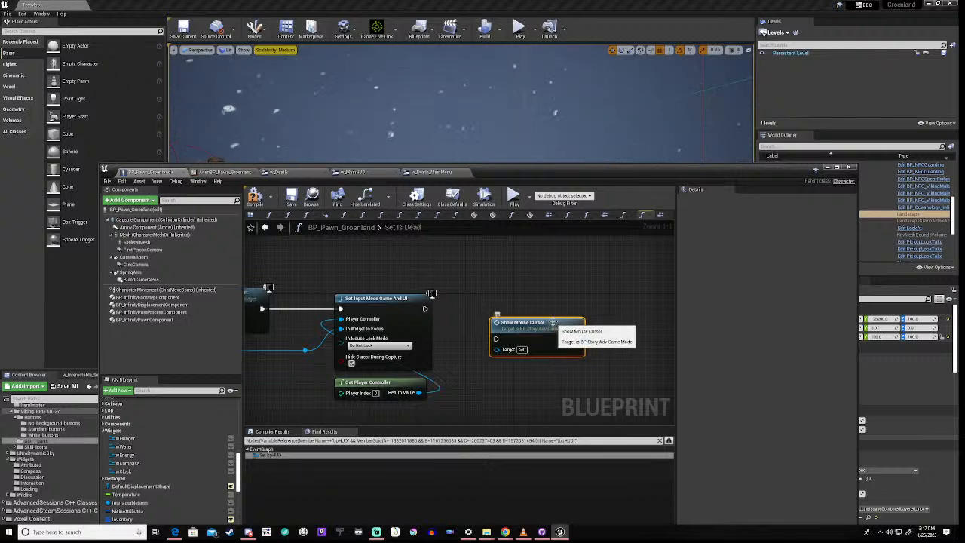
pyautogui.press('Delete')
pyautogui.hotkey('ctrl', 'v')
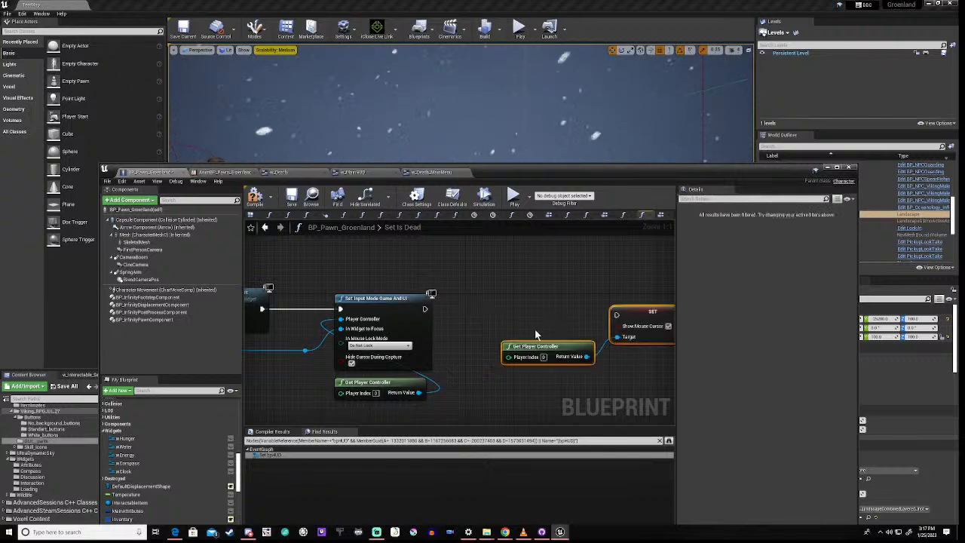
# - Delete the pasted Get Player Controller, place SET Show Mouse Cursor beside Set Input Mode Game And UI, and wire the original Get Player Controller to its Target
pyautogui.click(571, 343)
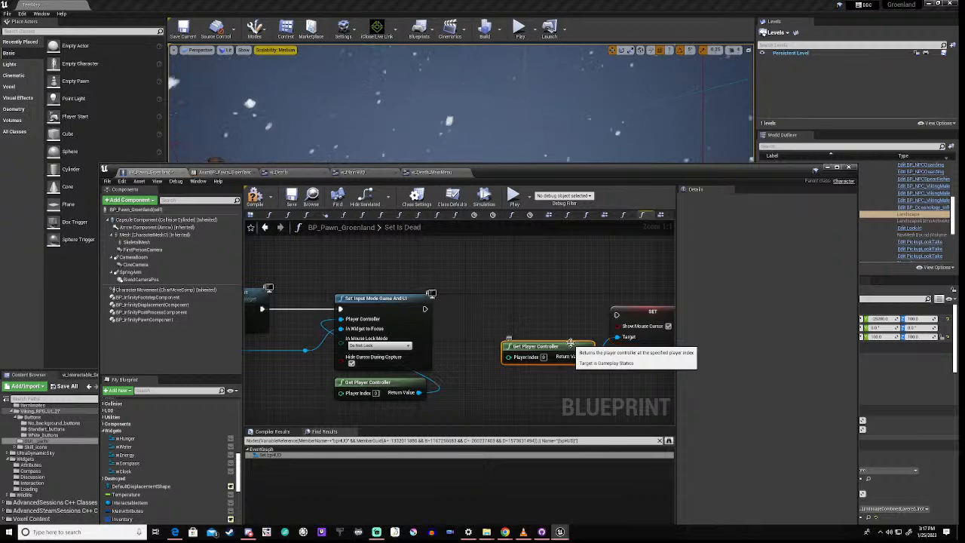
pyautogui.press('Delete')
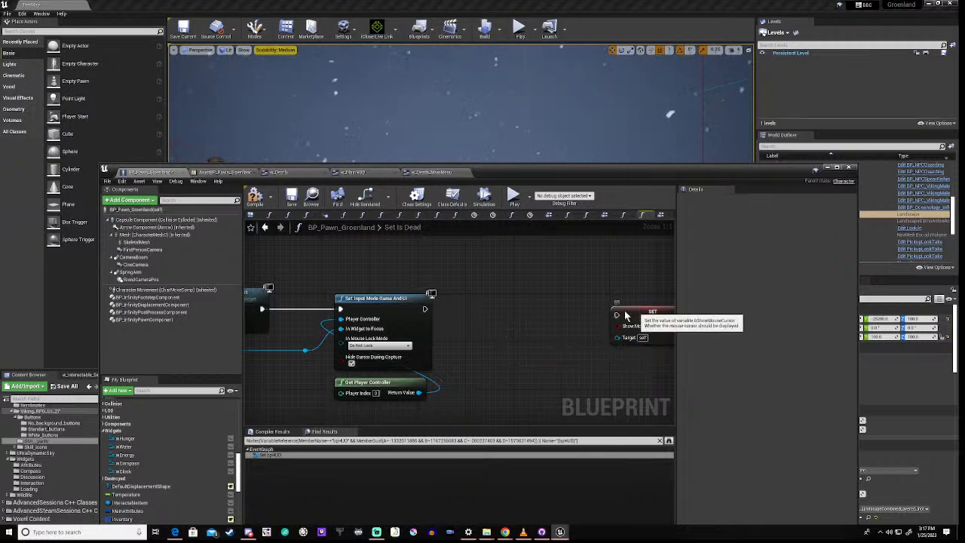
pyautogui.moveTo(625, 312); pyautogui.dragTo(504, 306)
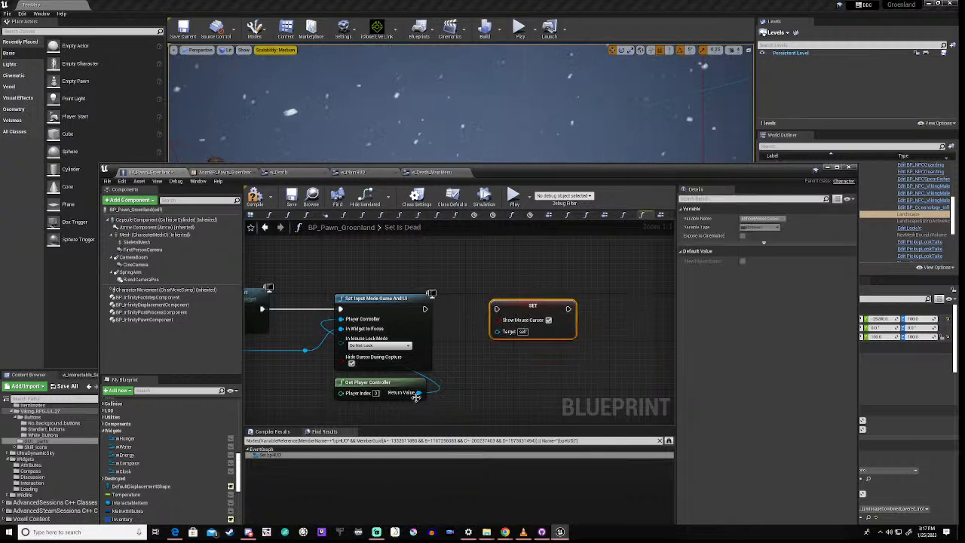
pyautogui.moveTo(415, 395); pyautogui.dragTo(496, 331)
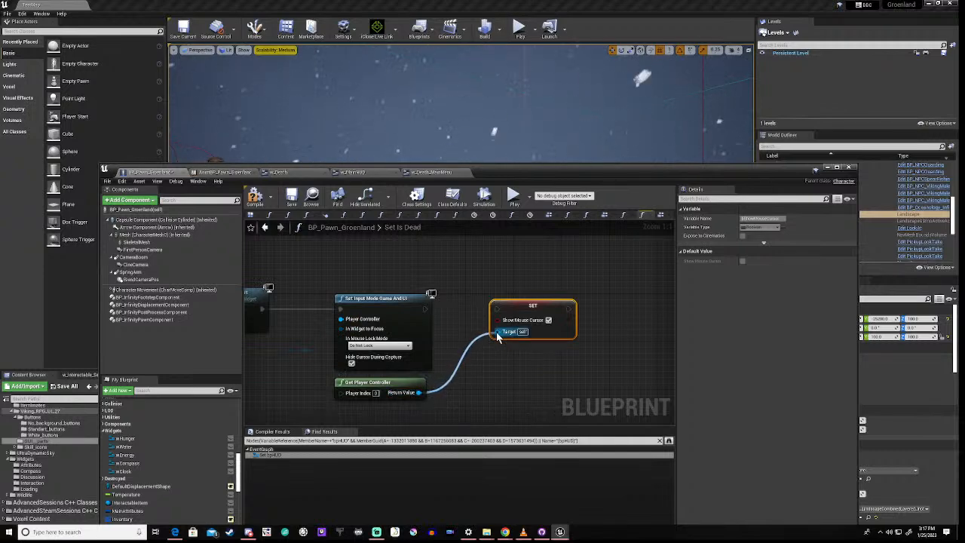
# - Connect the execution output of Set Input Mode Game And UI to SET Show Mouse Cursor and compile BP_Pawn_Greenland
pyautogui.moveTo(425, 309); pyautogui.dragTo(455, 313)
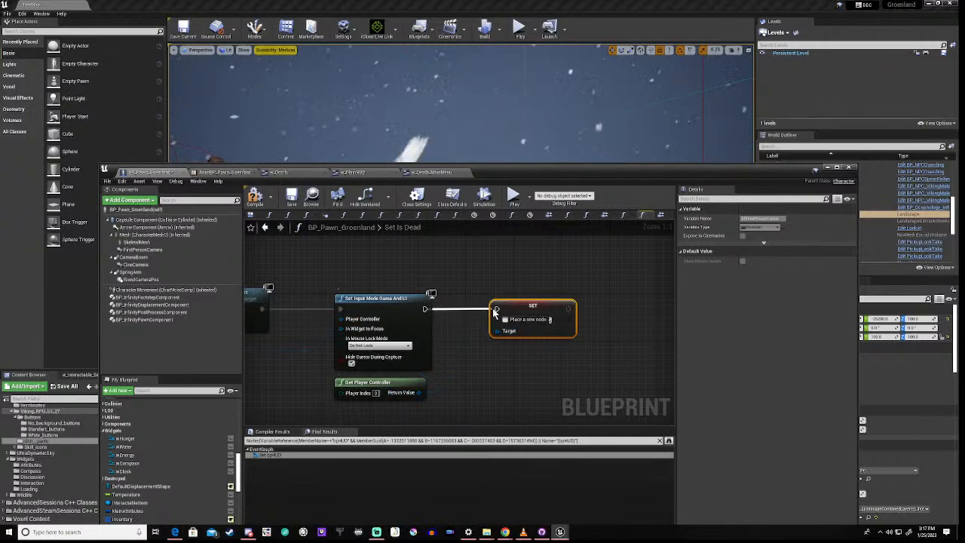
pyautogui.click(254, 196)
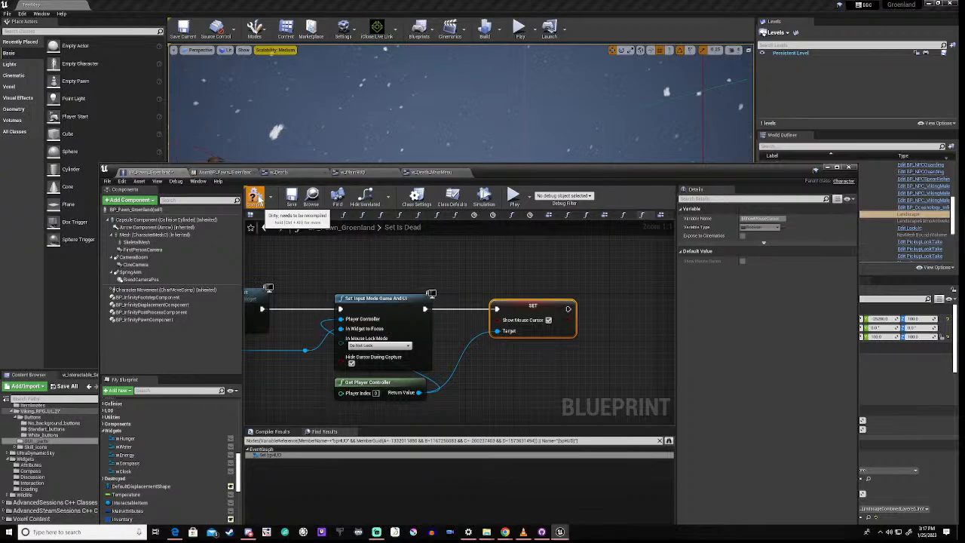
# - Play the level until the character dies to check the Back to Main Menu panel and mouse cursor, and end the session
pyautogui.moveTo(539, 169); pyautogui.dragTo(548, 382)
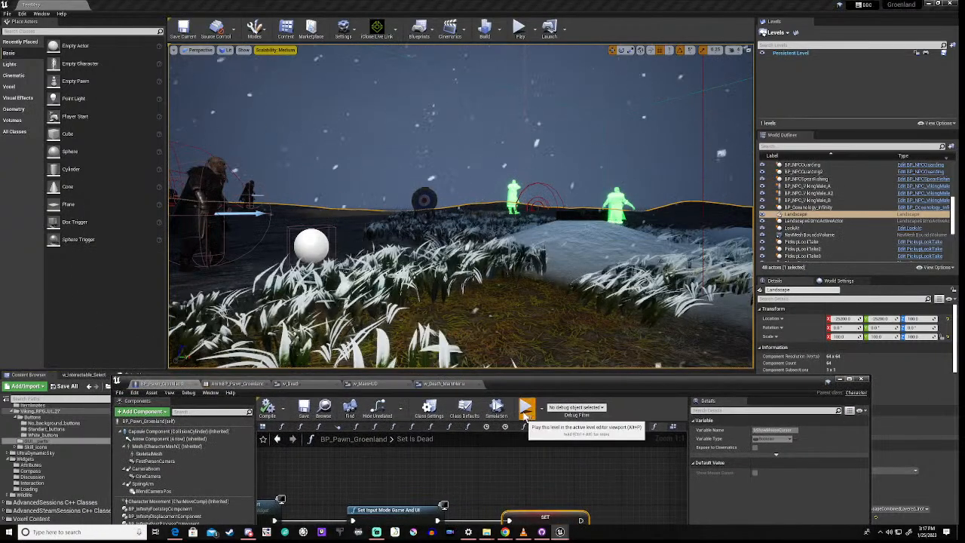
pyautogui.click(526, 409)
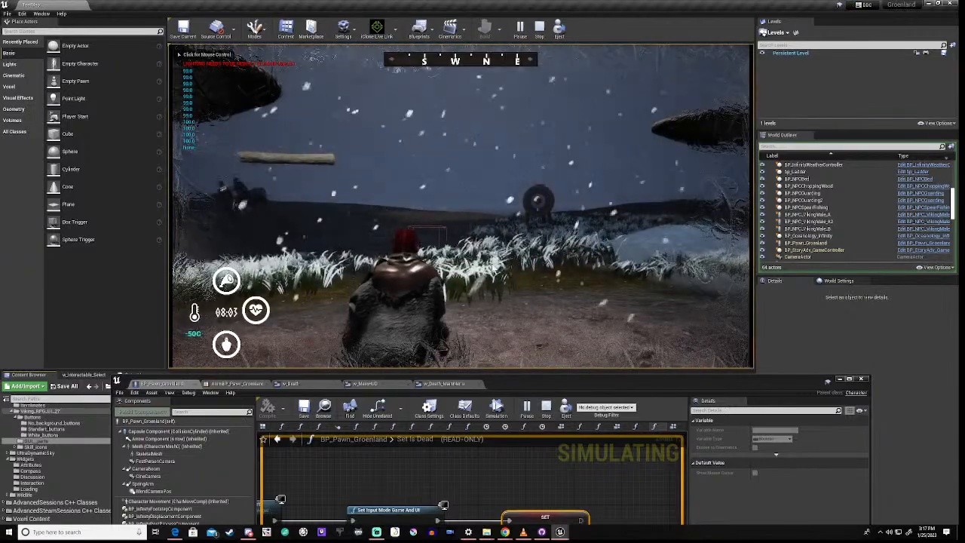
pyautogui.click(495, 266)
pyautogui.press('w')
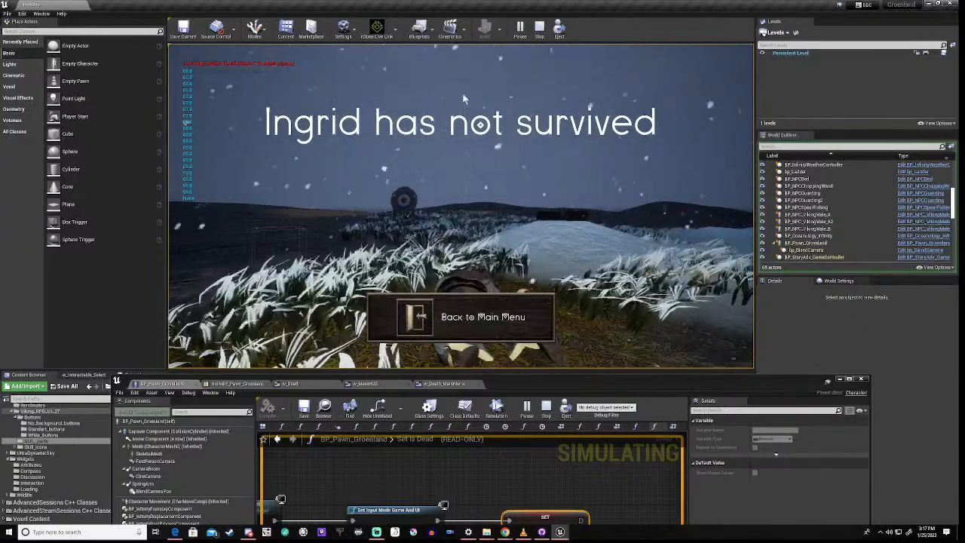
pyautogui.click(539, 30)
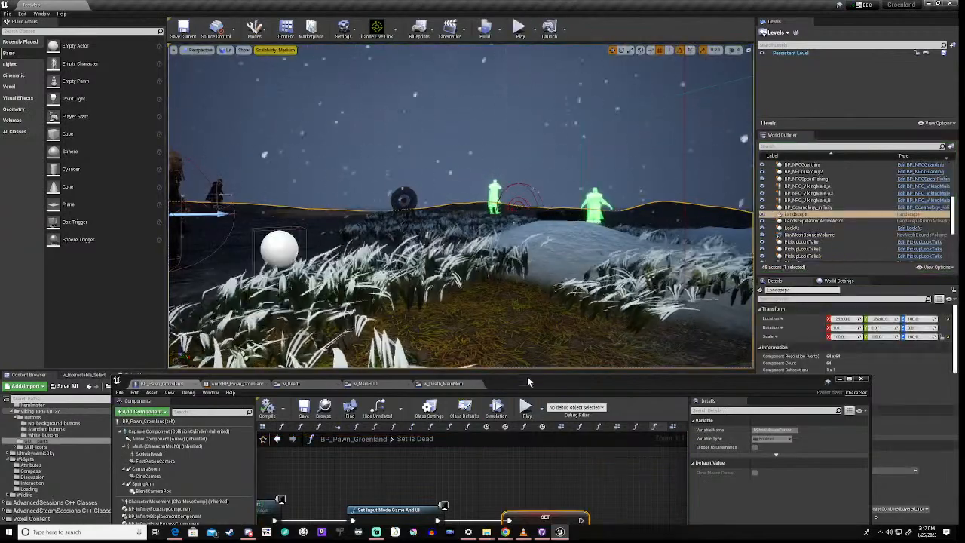
# - In the w_Death_MainMenu event graph, add an On Clicked event for Button_82
pyautogui.moveTo(528, 381); pyautogui.dragTo(556, 138)
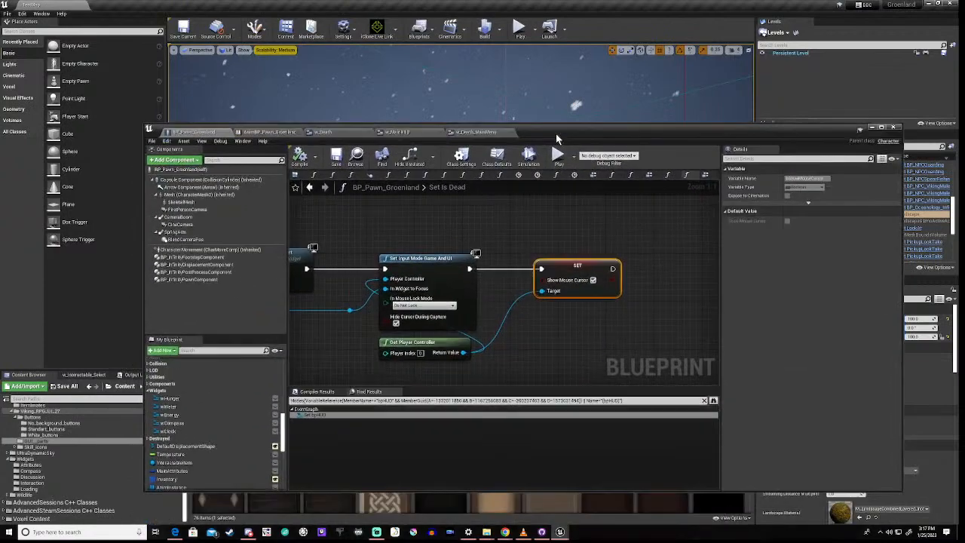
pyautogui.click(472, 133)
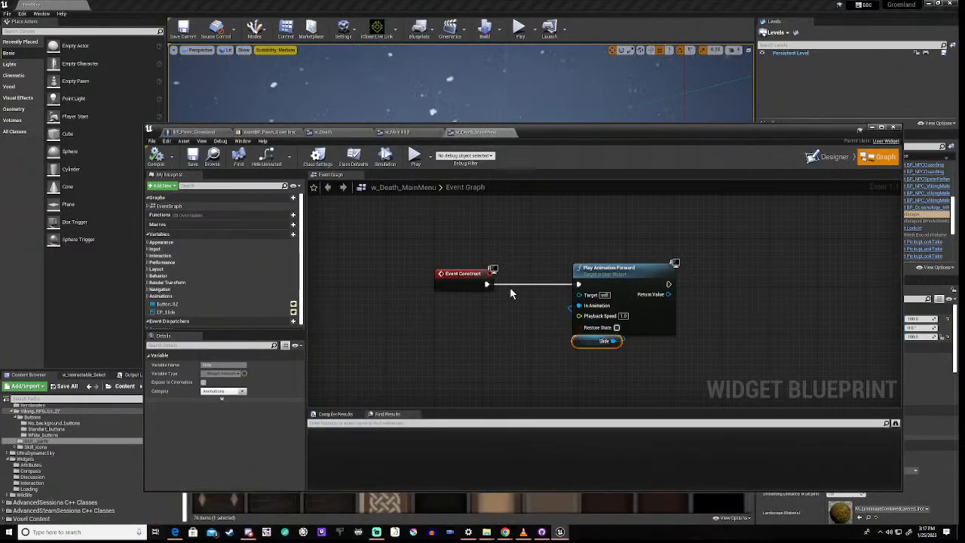
pyautogui.scroll(-2, 504, 303)
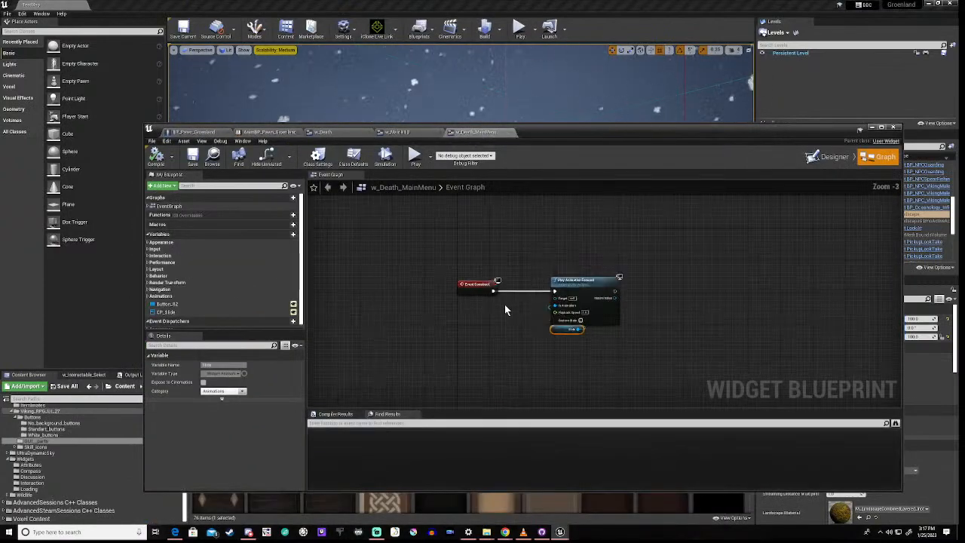
pyautogui.click(162, 305)
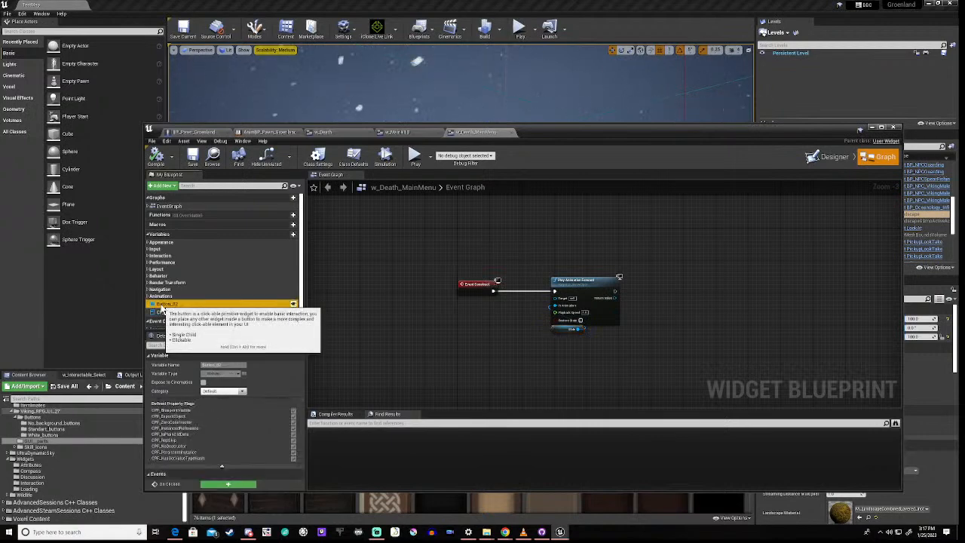
pyautogui.click(225, 484)
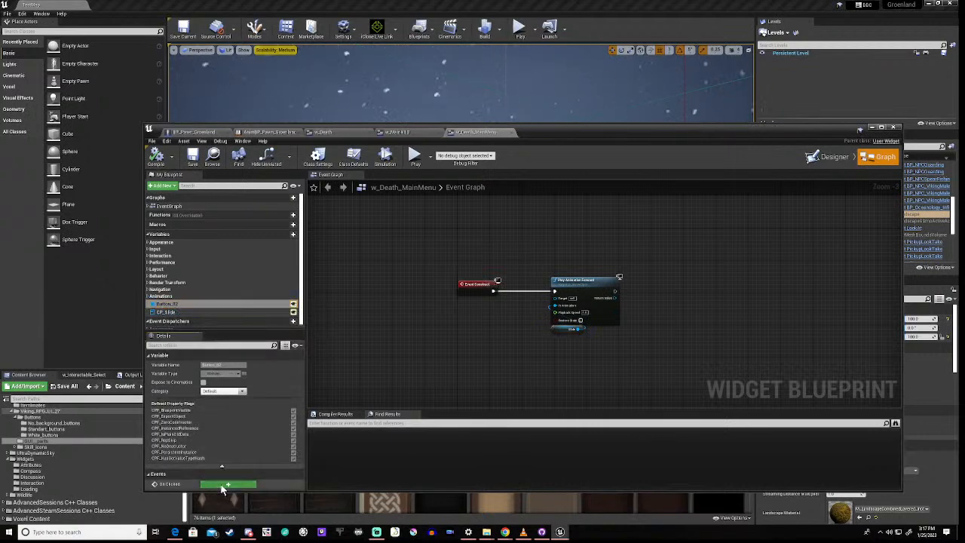
# - Add an Open Level (by Name) node beside the On Clicked (Button_82) event and connect the two
pyautogui.rightClick(527, 325)
pyautogui.write('load')
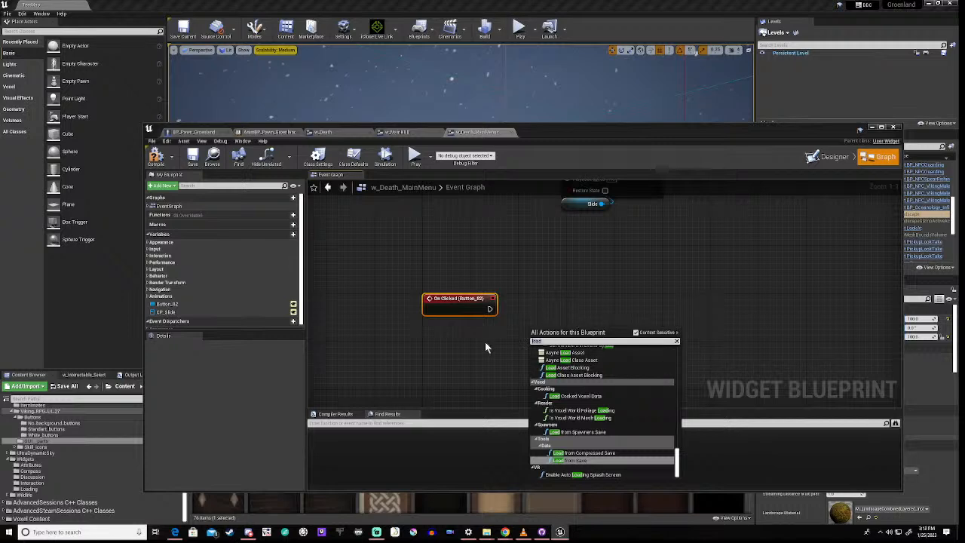
pyautogui.press('BackSpace')
pyautogui.press('BackSpace')
pyautogui.press('BackSpace')
pyautogui.press('BackSpace')
pyautogui.write('open')
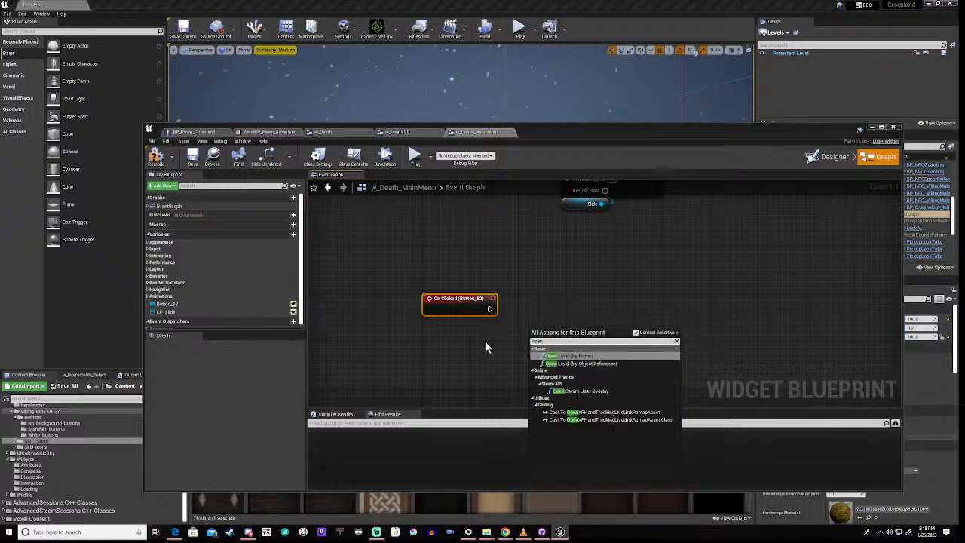
pyautogui.click(564, 356)
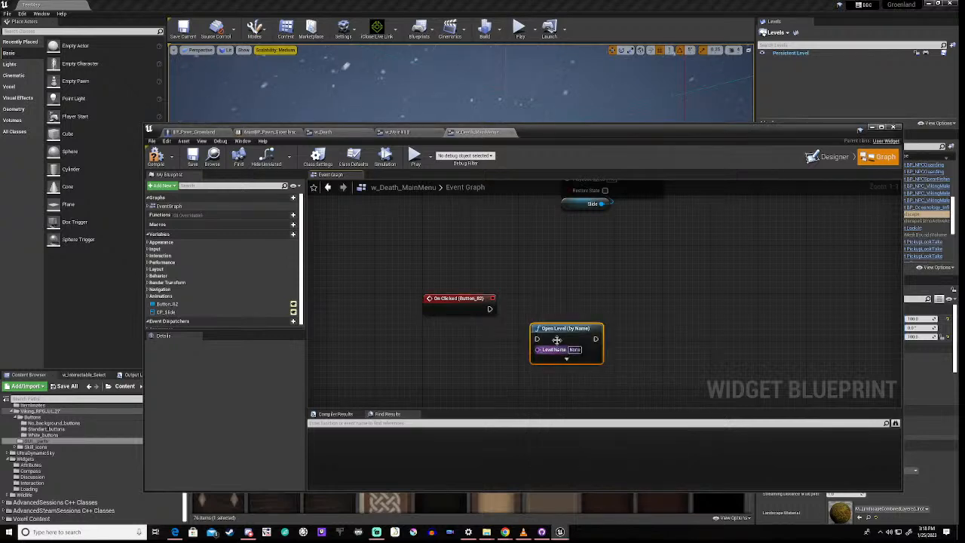
pyautogui.moveTo(571, 329); pyautogui.dragTo(593, 304)
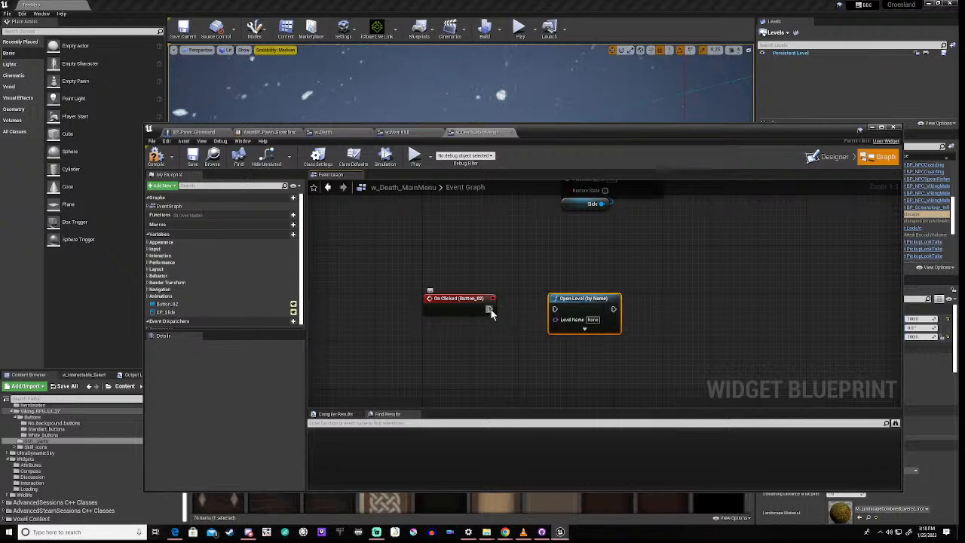
# - Set the Open Level node's Level Name to MainMenu and compile the w_Death_MainMenu widget
pyautogui.click(593, 320)
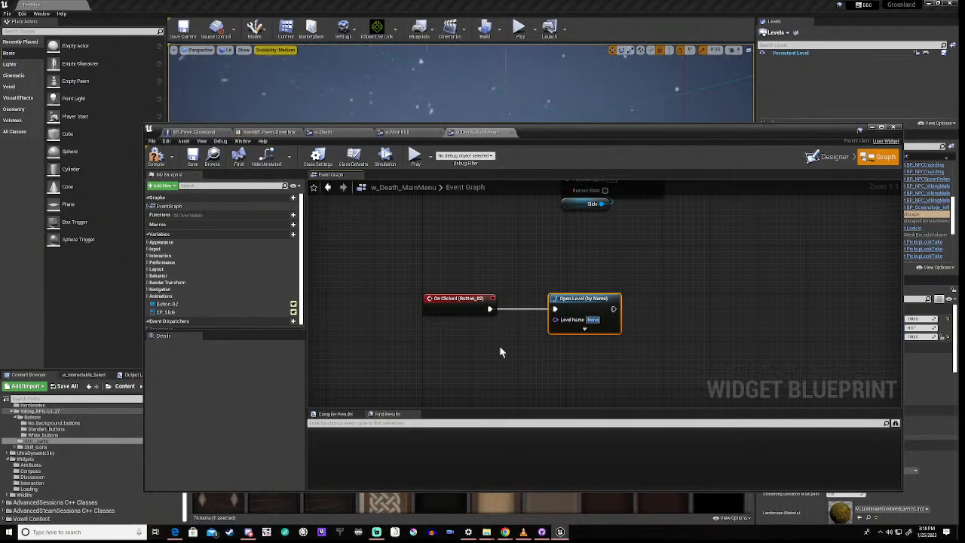
pyautogui.write('MainMenu')
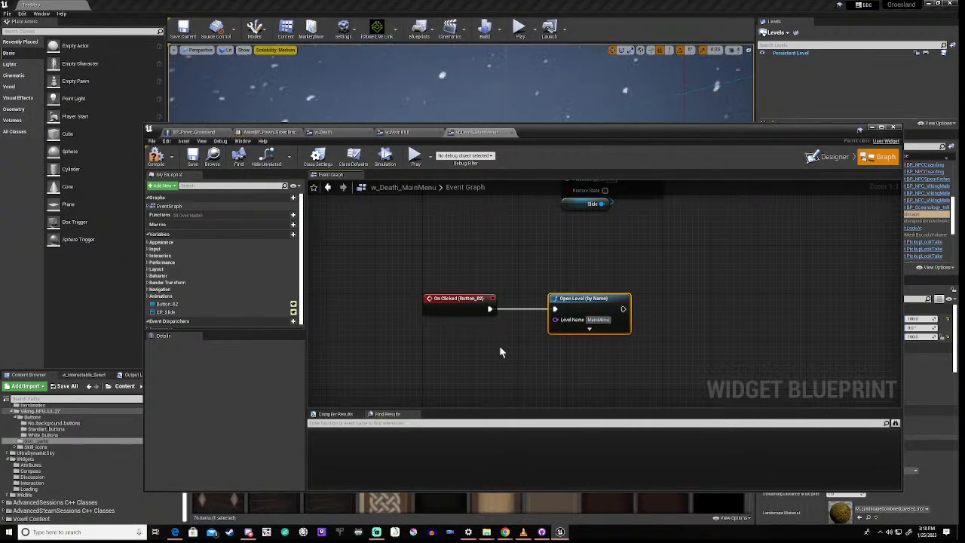
pyautogui.click(157, 158)
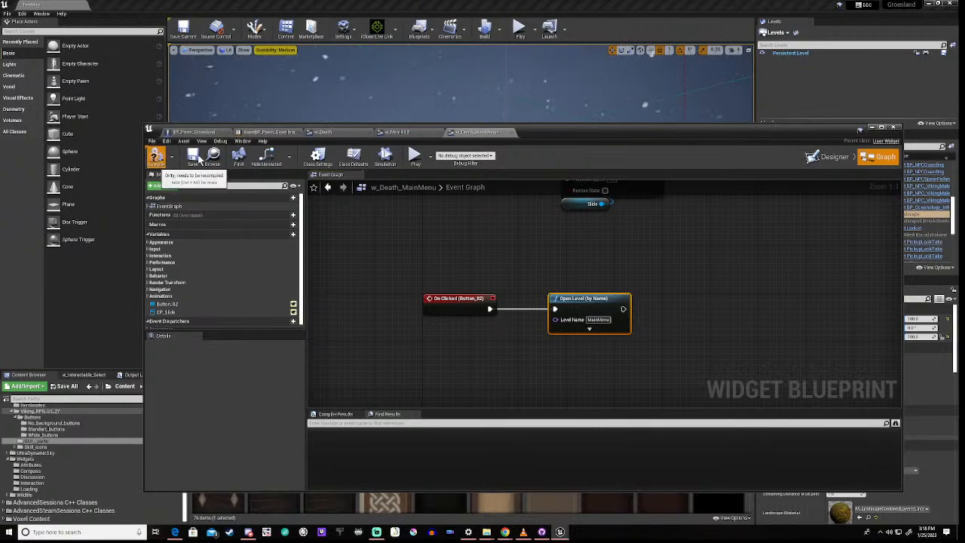
# - Browse to the Maps/MainMenu folder in the project content to verify the main menu level's name
pyautogui.moveTo(533, 132); pyautogui.dragTo(533, 25)
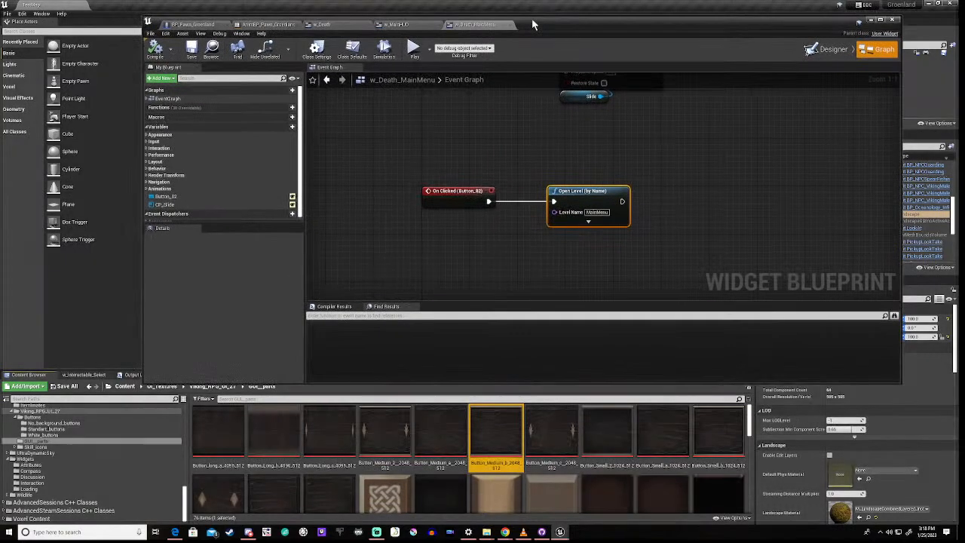
pyautogui.scroll(8, 45, 467)
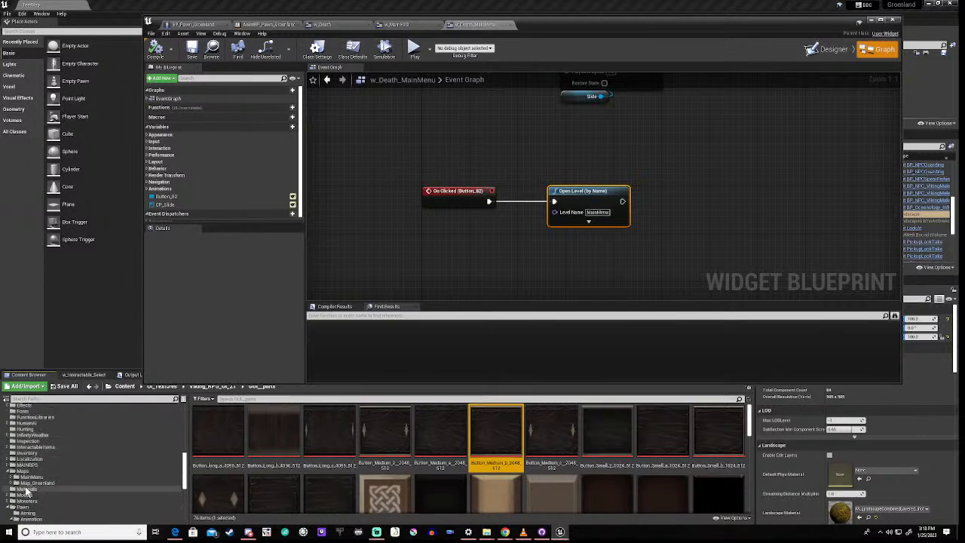
pyautogui.click(32, 477)
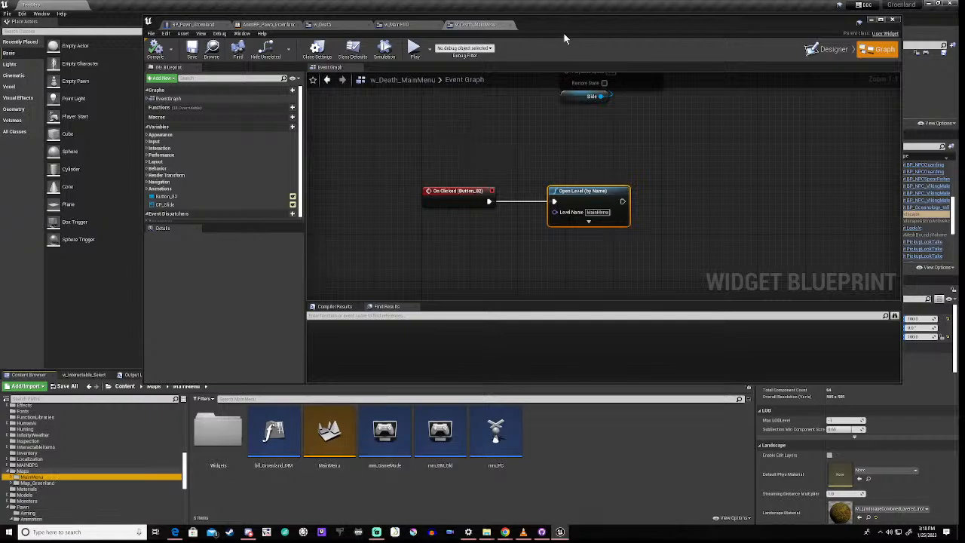
# - Play the level until the character dies, test the Back to Main Menu button, and stop the simulation
pyautogui.moveTo(573, 27); pyautogui.dragTo(533, 386)
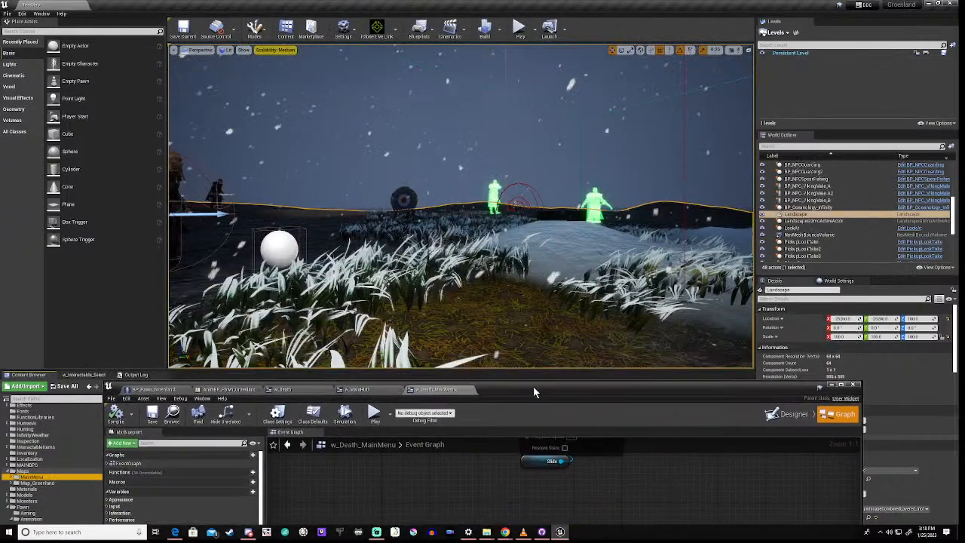
pyautogui.click(375, 410)
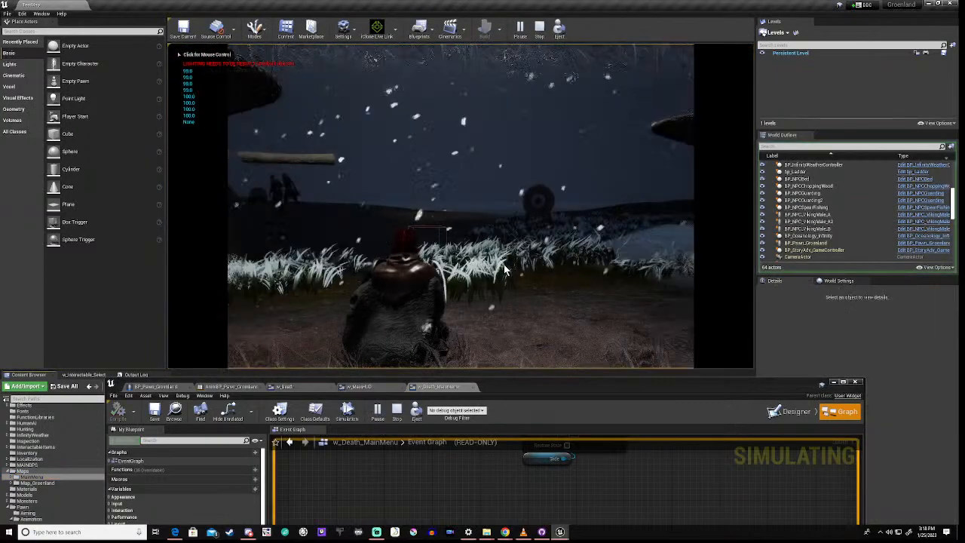
pyautogui.click(505, 270)
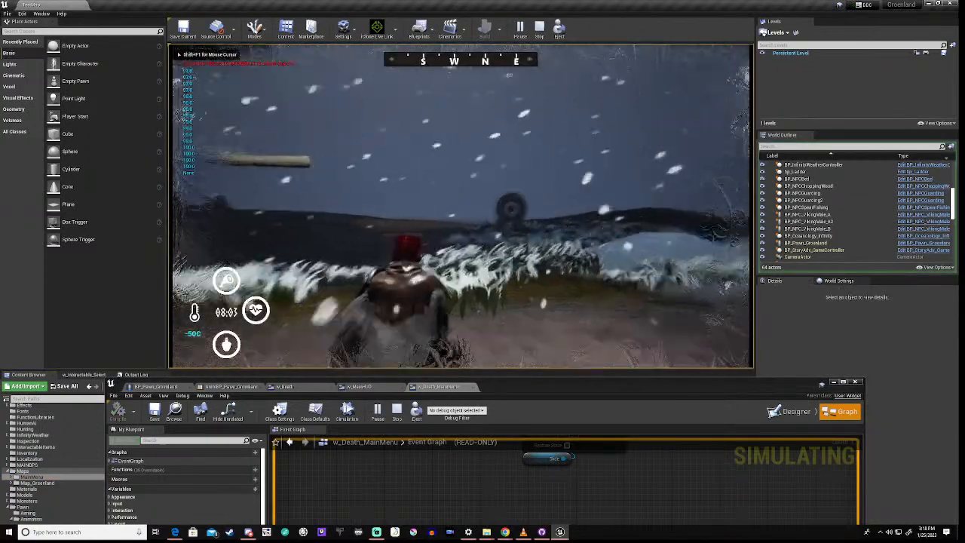
pyautogui.press('w')
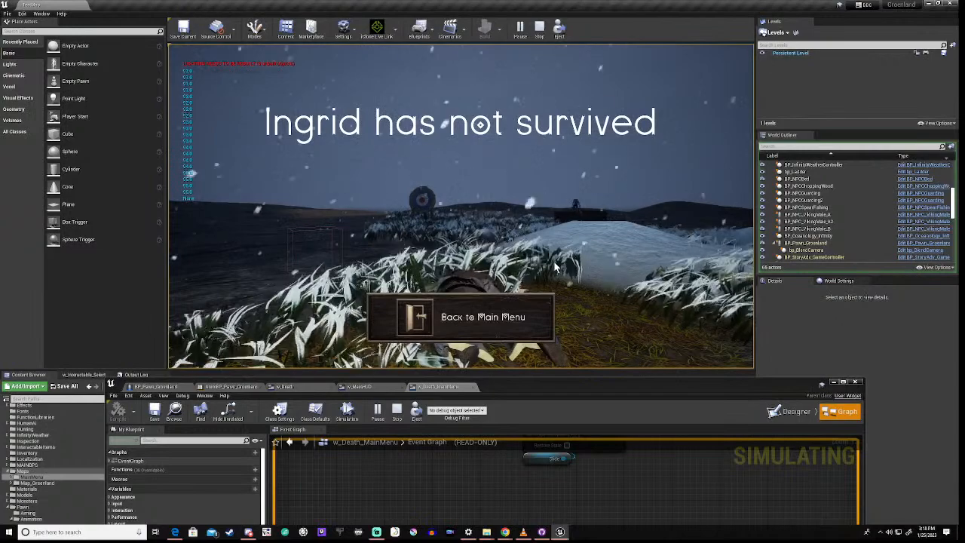
pyautogui.click(411, 332)
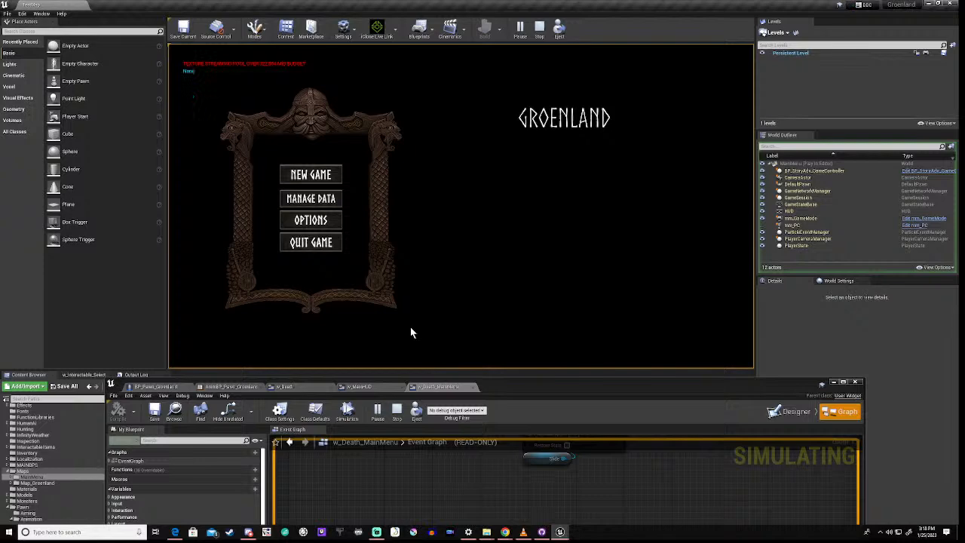
pyautogui.click(397, 411)
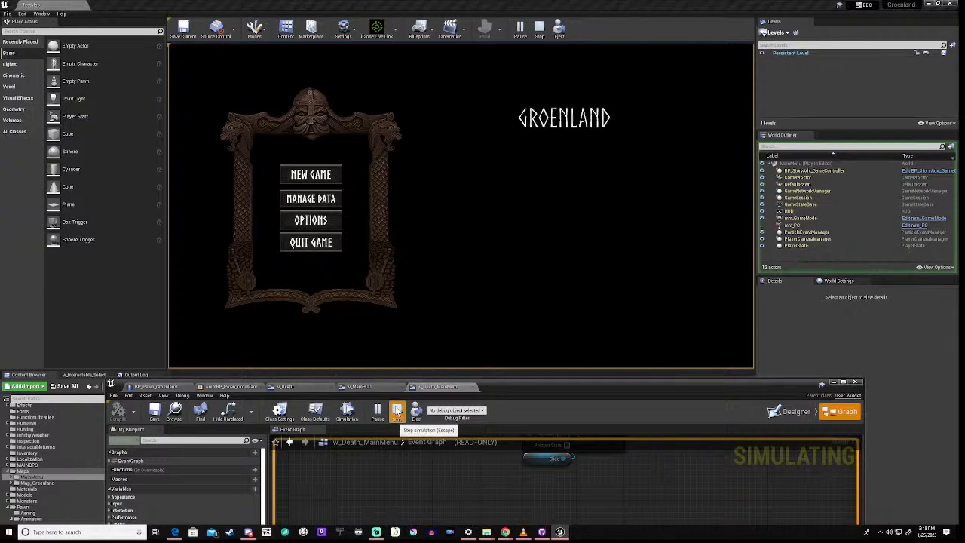
pyautogui.click(398, 411)
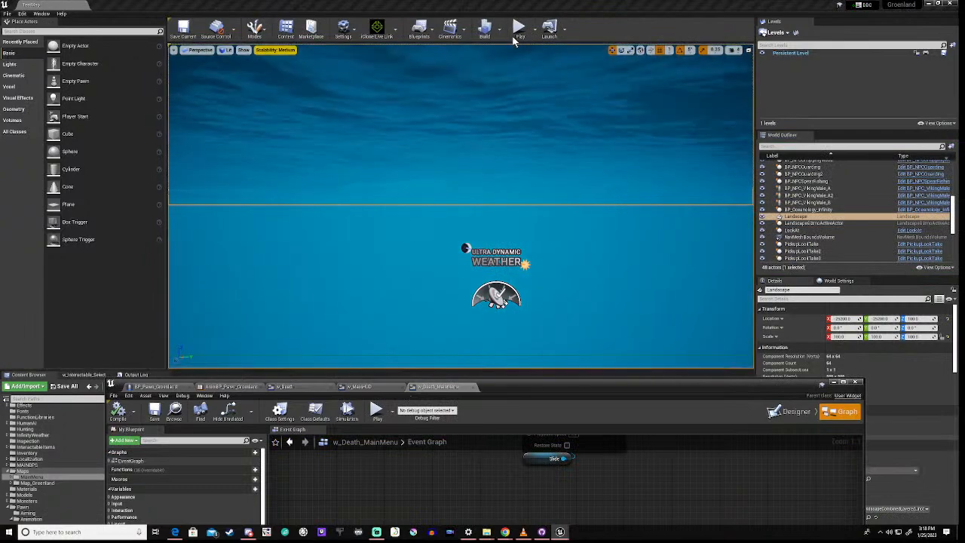
# - Briefly run and stop the level again, and review the whole w_Death_MainMenu event graph
pyautogui.click(518, 31)
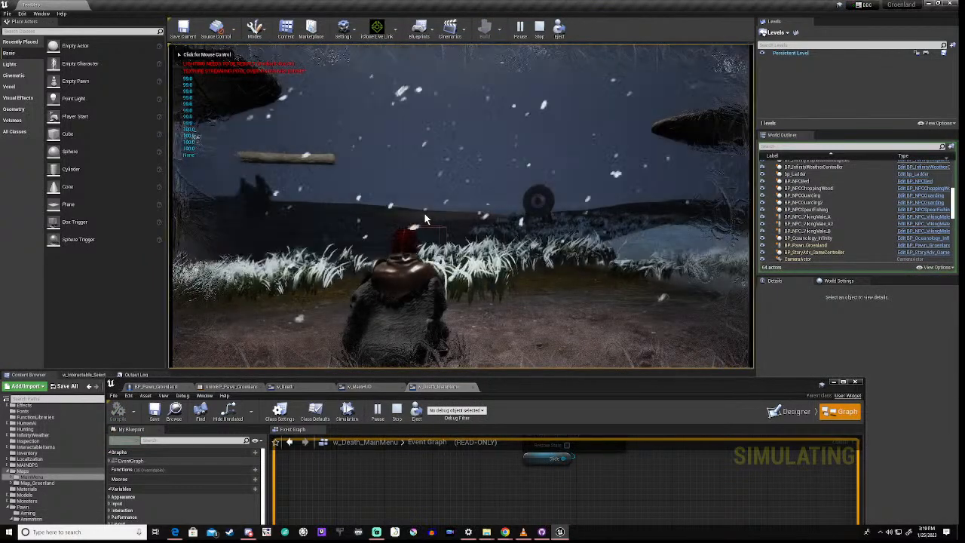
pyautogui.press('Escape')
pyautogui.moveTo(524, 385); pyautogui.dragTo(542, 146)
pyautogui.scroll(-4, 482, 241)
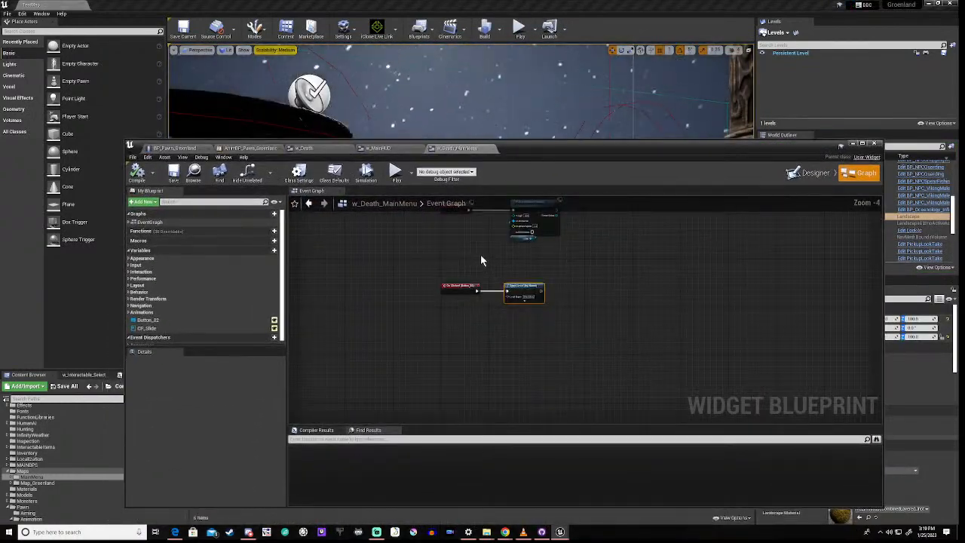
pyautogui.moveTo(481, 260); pyautogui.dragTo(444, 311, button='right')
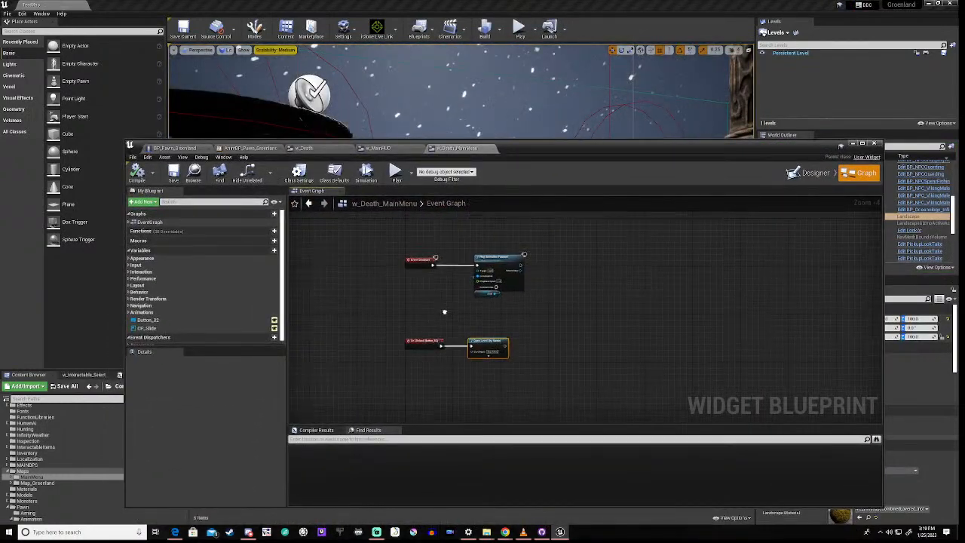
# - Open the Event Blueprint Begin Play event in the AnimBP_Pawn_Groenland_Survival event graph and examine its chain of cast and set nodes
pyautogui.click(246, 148)
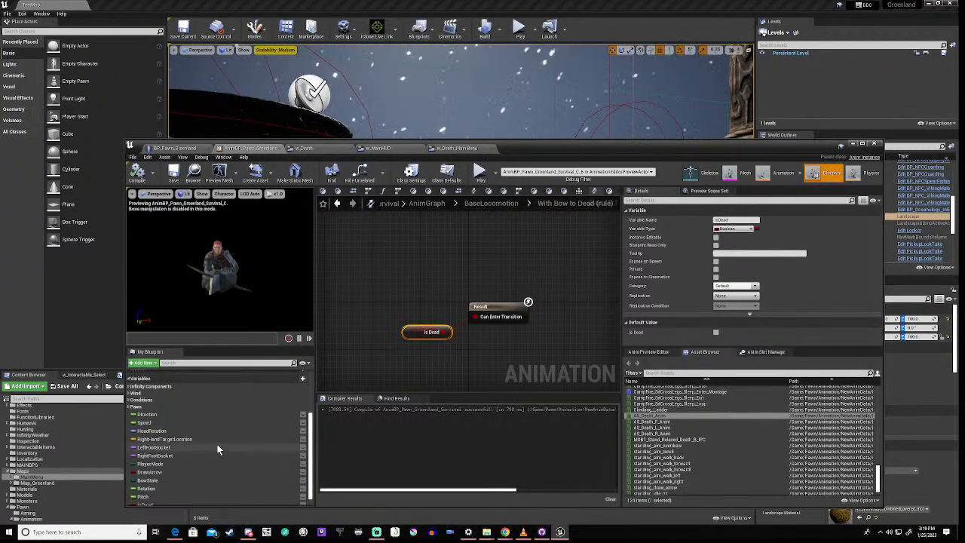
pyautogui.scroll(-2, 226, 443)
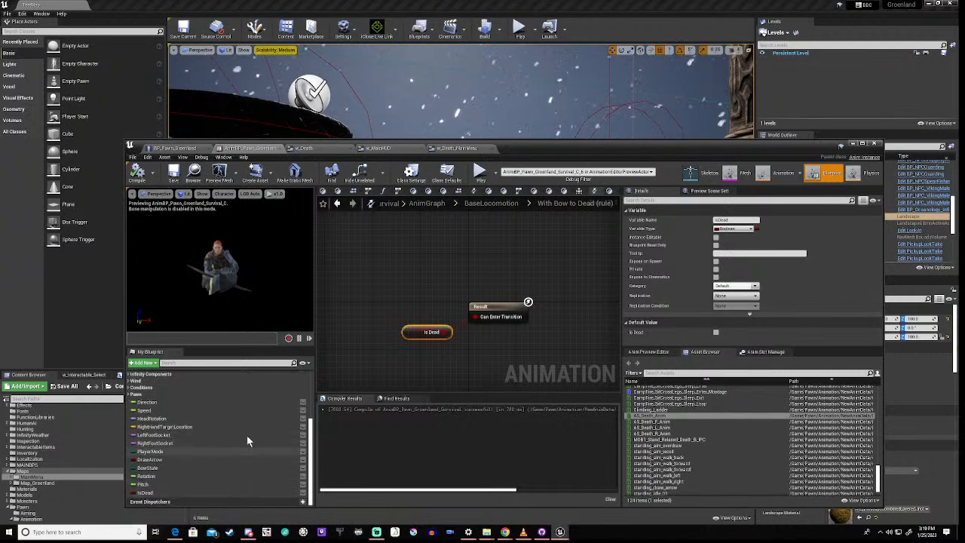
pyautogui.scroll(3, 294, 383)
pyautogui.scroll(2, 293, 381)
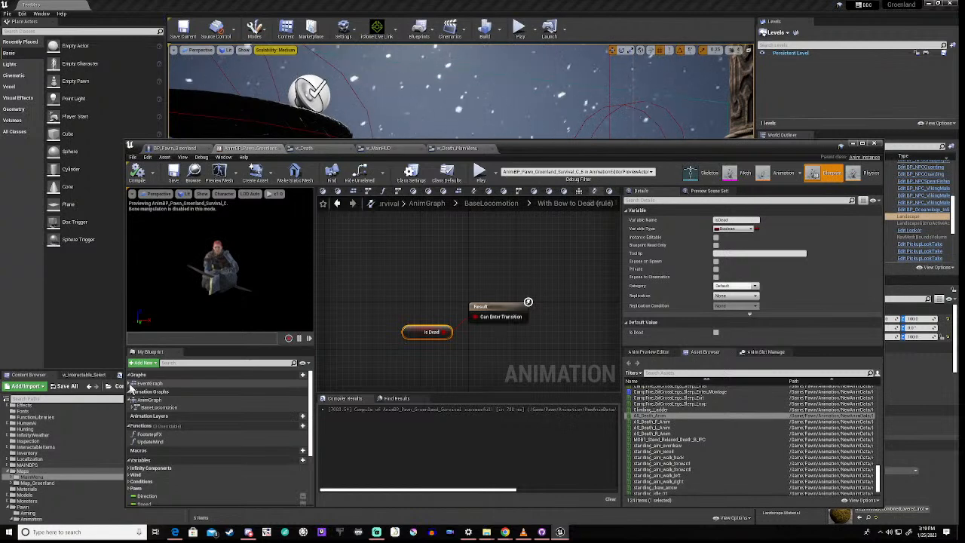
pyautogui.click(130, 384)
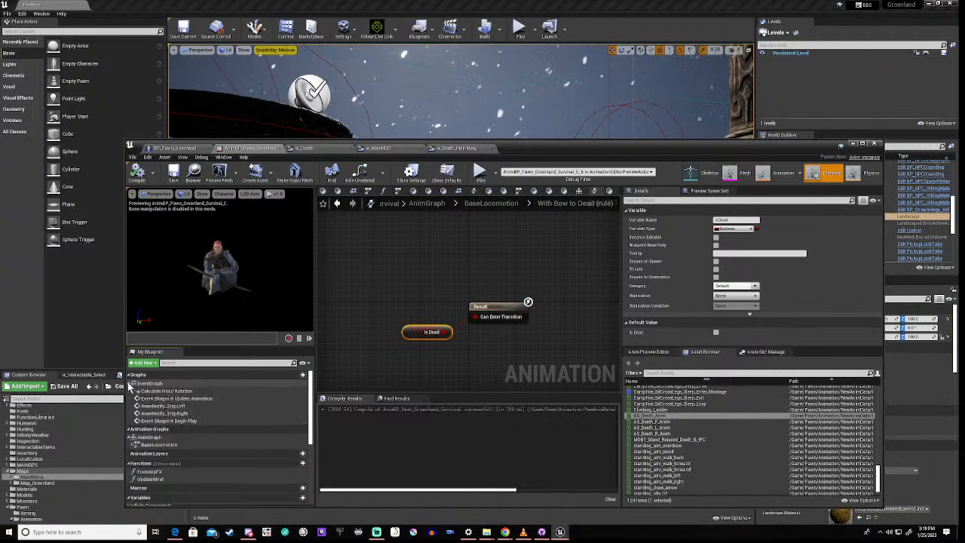
pyautogui.doubleClick(163, 421)
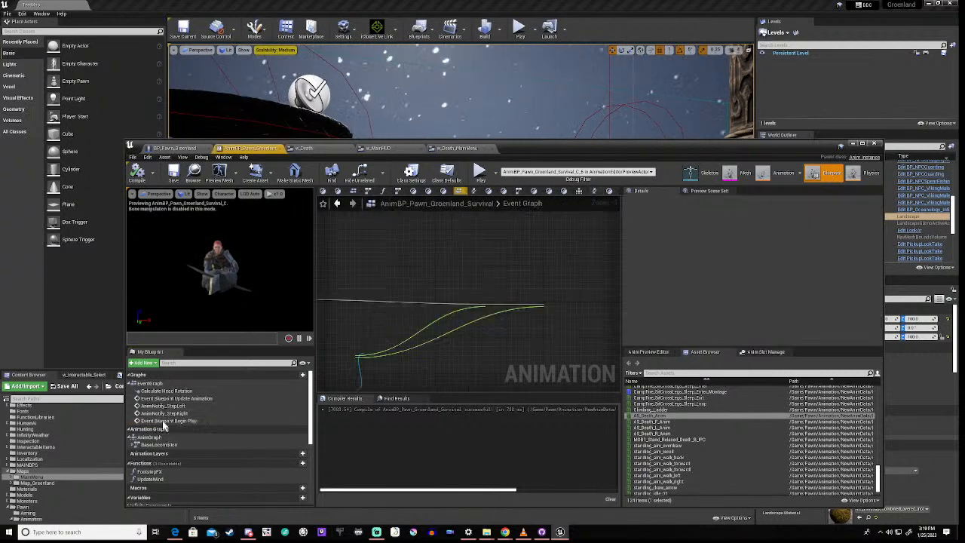
pyautogui.moveTo(511, 353); pyautogui.dragTo(317, 331, button='right')
pyautogui.scroll(-5, 480, 339)
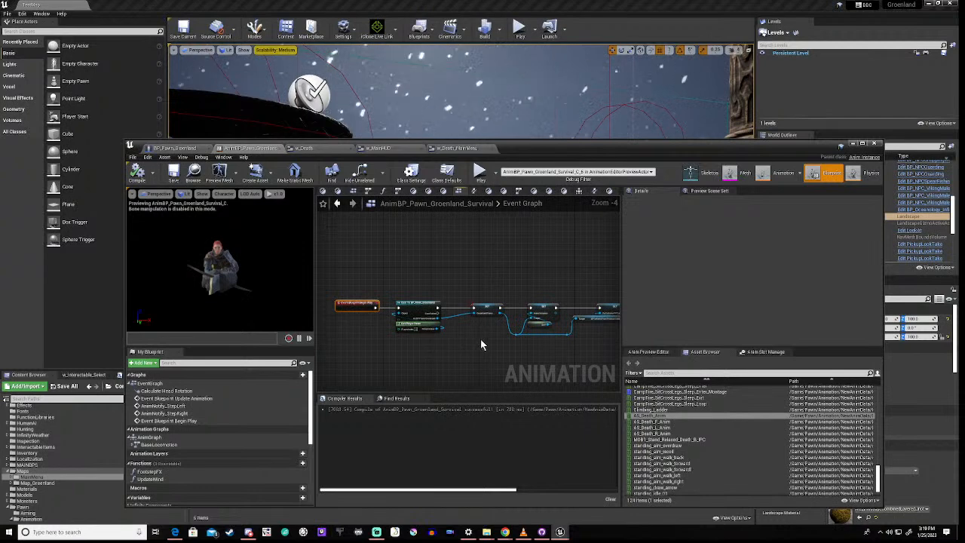
pyautogui.moveTo(466, 338); pyautogui.dragTo(417, 328, button='right')
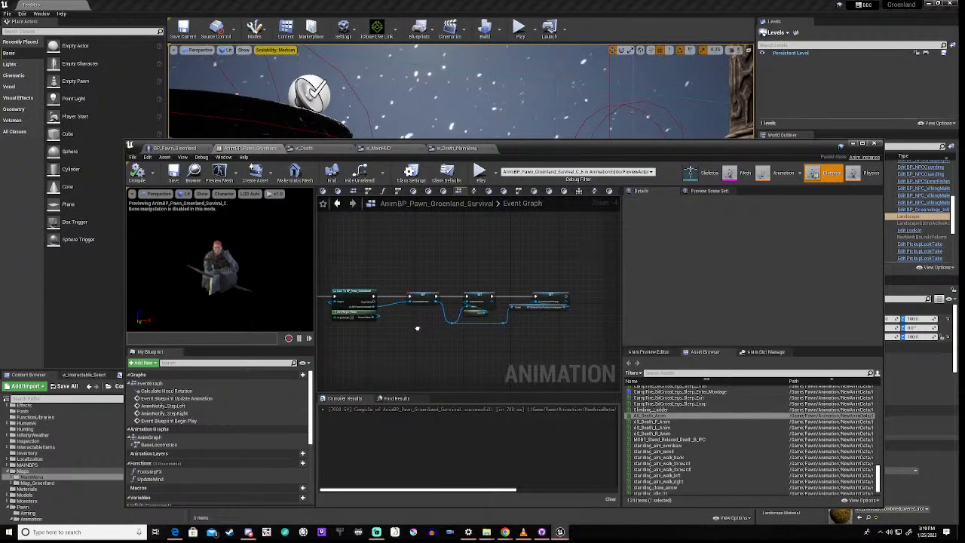
pyautogui.moveTo(417, 328); pyautogui.dragTo(308, 322, button='right')
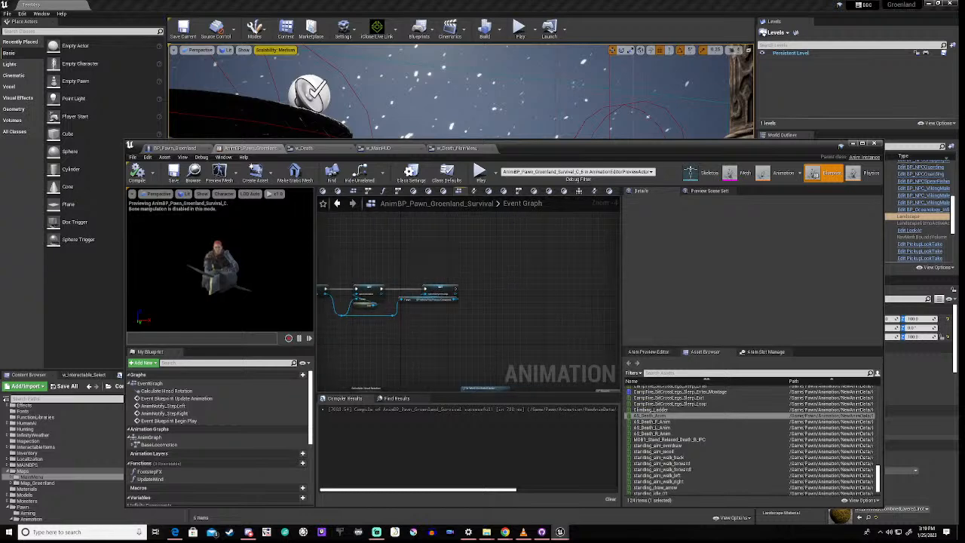
pyautogui.moveTo(308, 321); pyautogui.dragTo(317, 319, button='right')
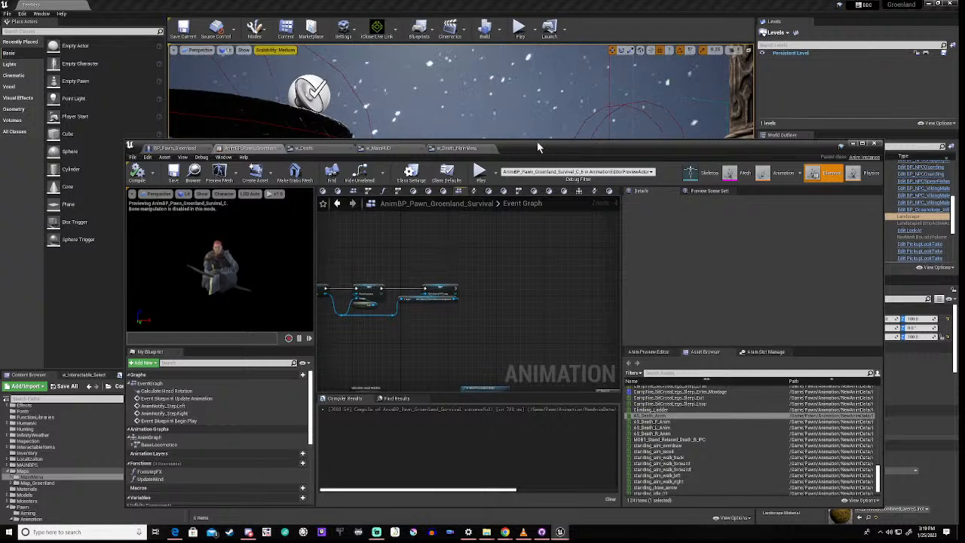
pyautogui.moveTo(539, 146); pyautogui.dragTo(553, 97)
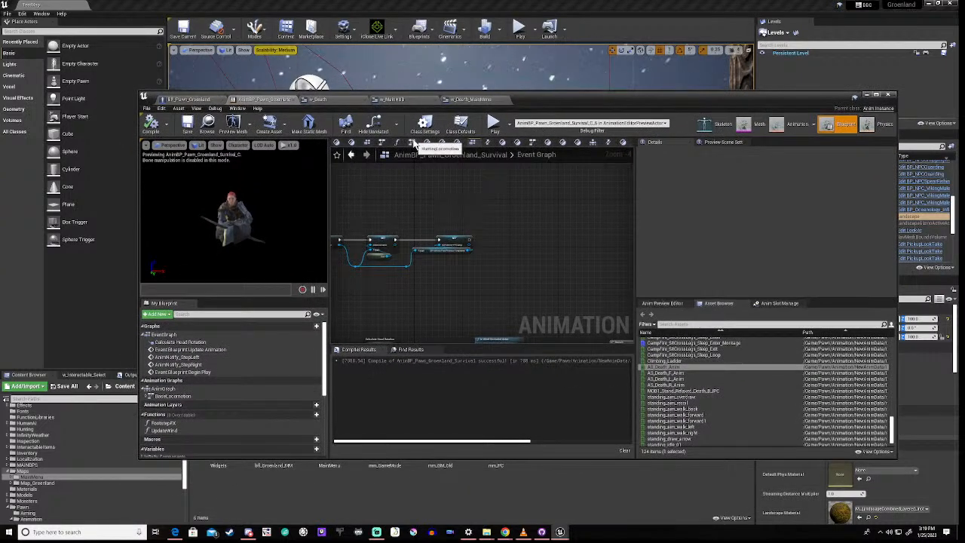
# - Browse to the Monsters > ParasiteZombie01 > Animations folder in the project content
pyautogui.click(28, 460)
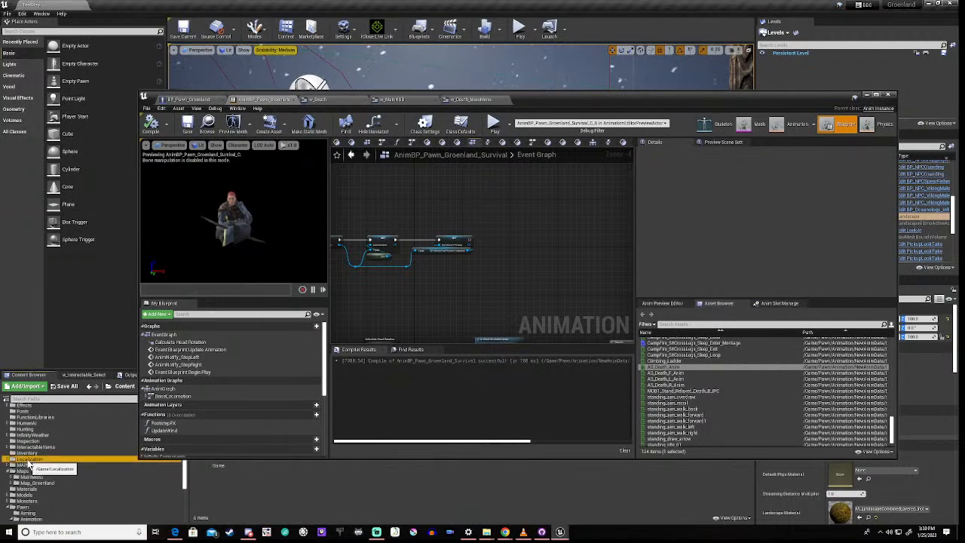
pyautogui.click(8, 502)
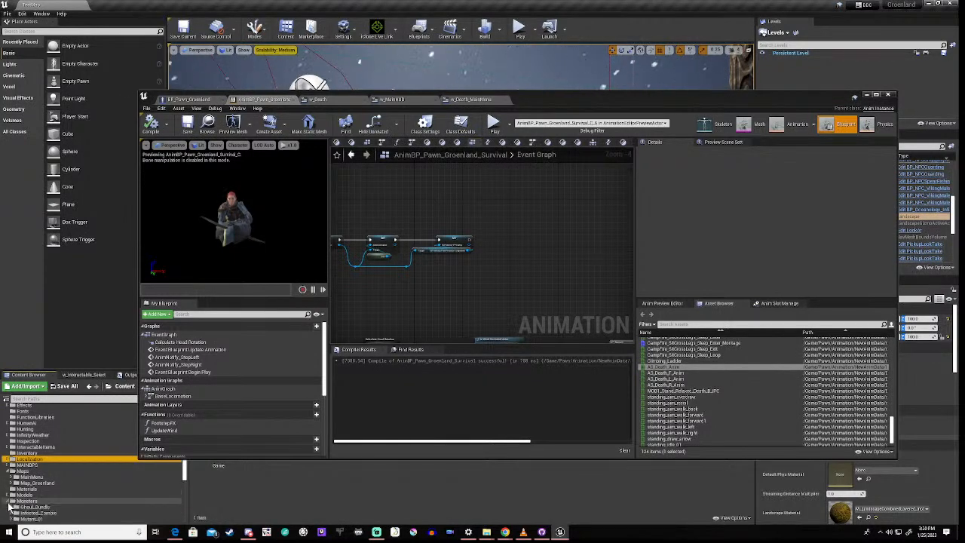
pyautogui.scroll(-3, 59, 494)
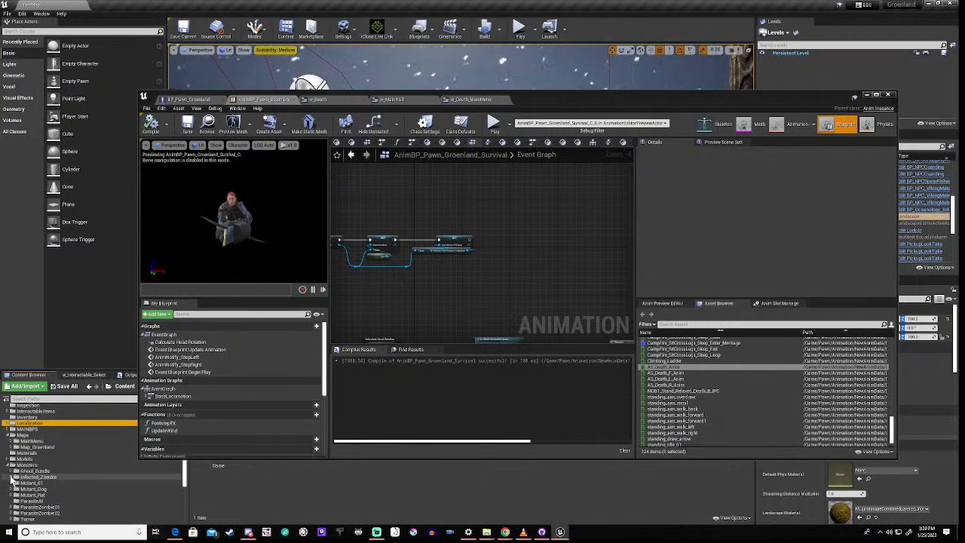
pyautogui.click(11, 507)
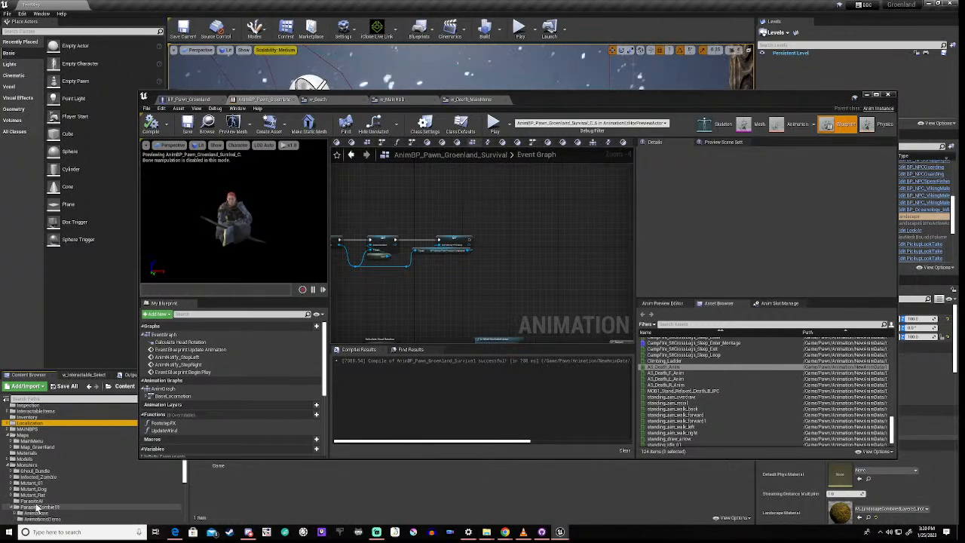
pyautogui.scroll(-2, 30, 498)
pyautogui.click(41, 465)
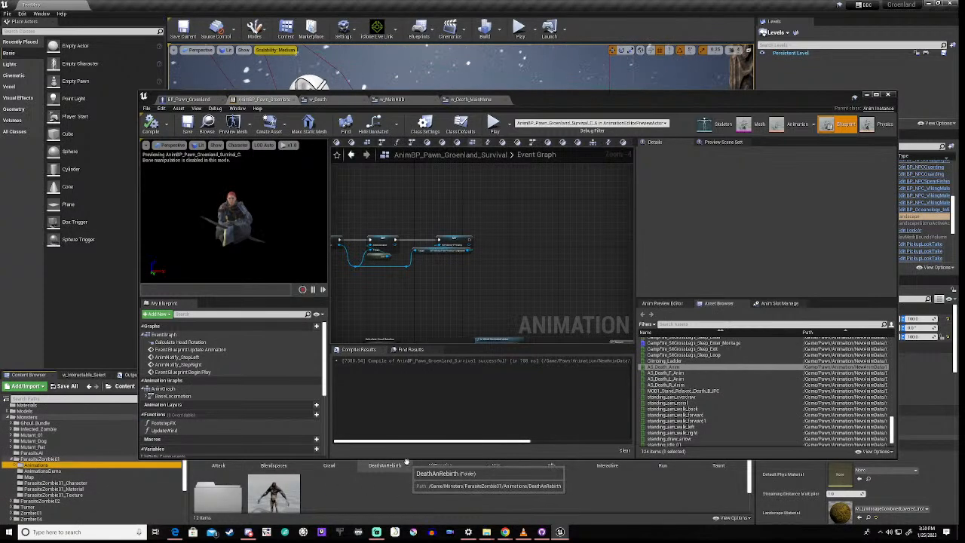
# - Shrink the blueprint editor window to uncover the folder's assets and open the ABP_para_Zombie_01 animation blueprint
pyautogui.moveTo(418, 457); pyautogui.dragTo(421, 416)
pyautogui.scroll(-2, 332, 502)
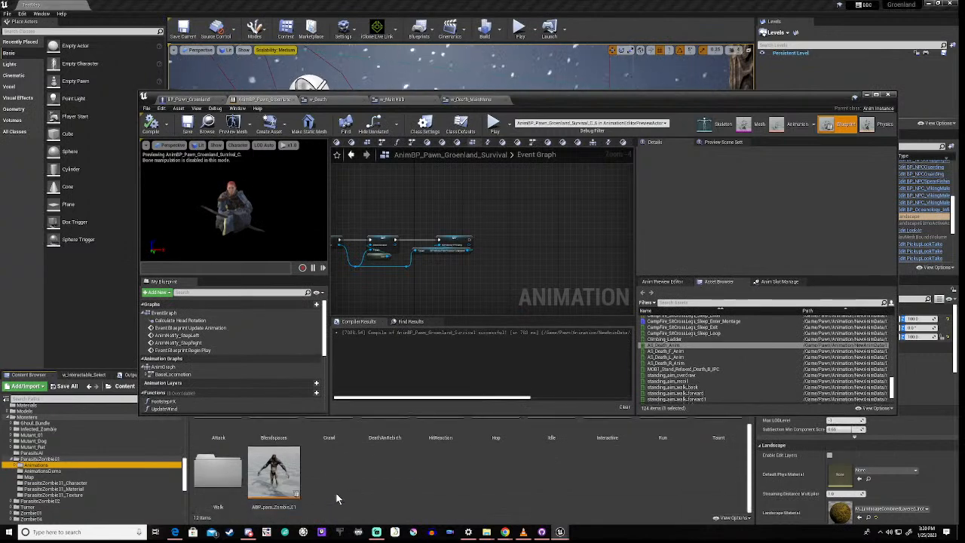
pyautogui.click(273, 475)
pyautogui.doubleClick(273, 475)
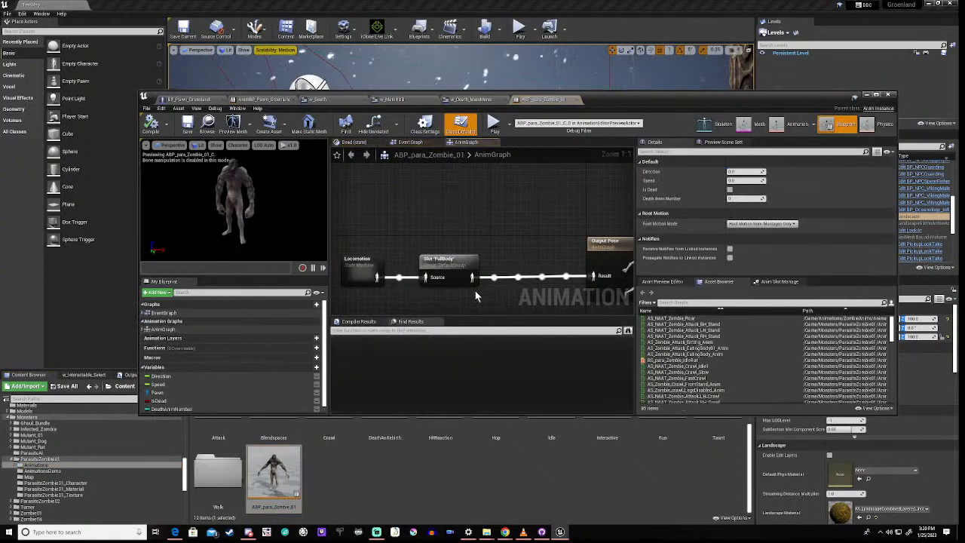
# - Copy the Set Death Anim Number and Random Integer in Range nodes from the Begin Play chain of the zombie's Event Graph
pyautogui.scroll(-6, 475, 294)
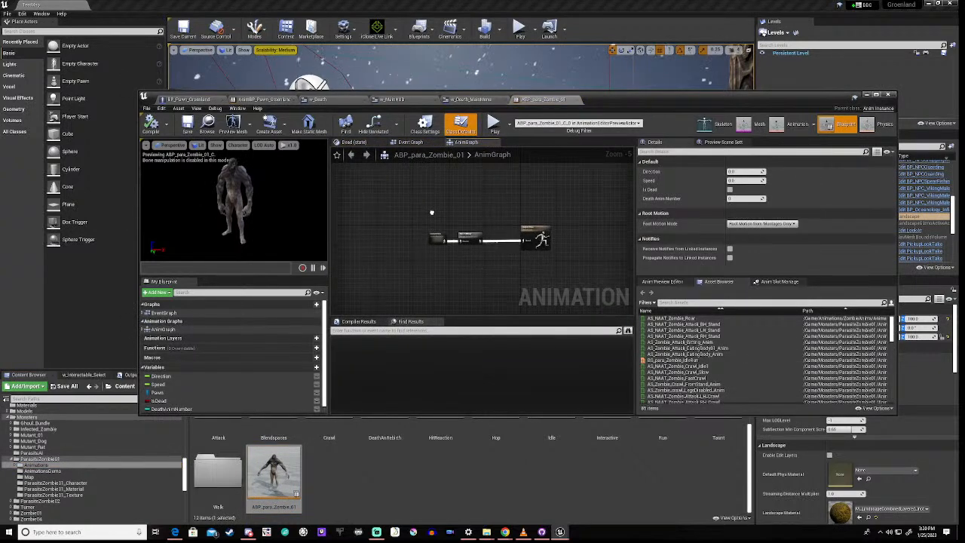
pyautogui.click(144, 313)
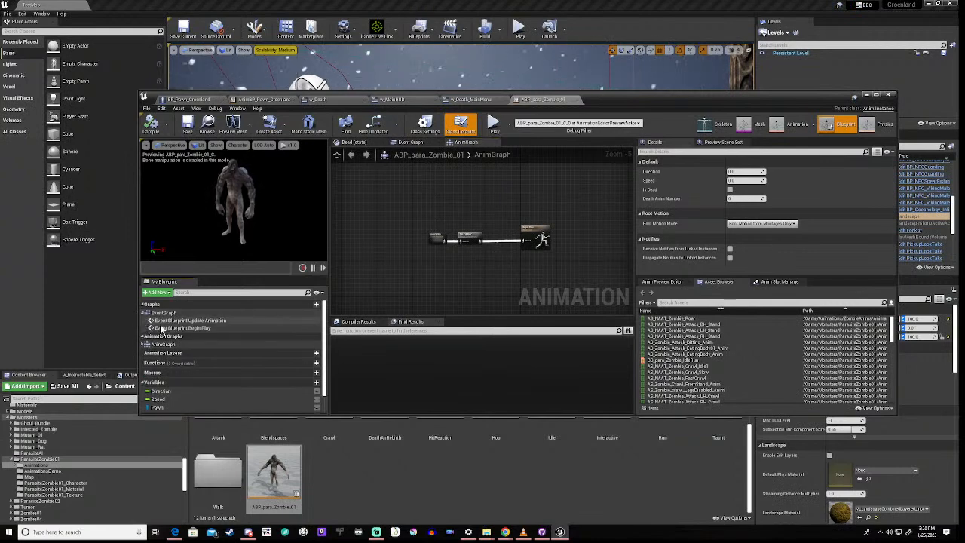
pyautogui.doubleClick(161, 328)
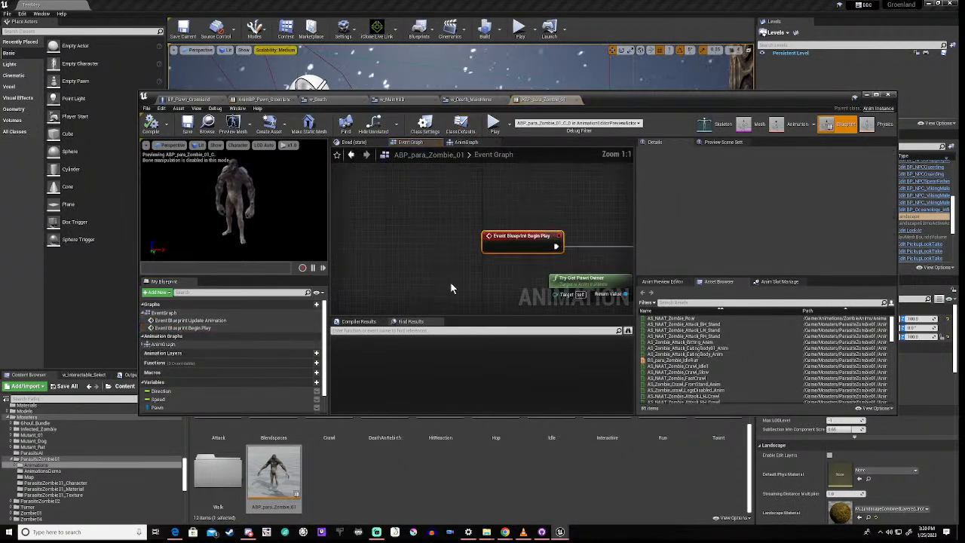
pyautogui.moveTo(613, 224); pyautogui.dragTo(332, 185, button='right')
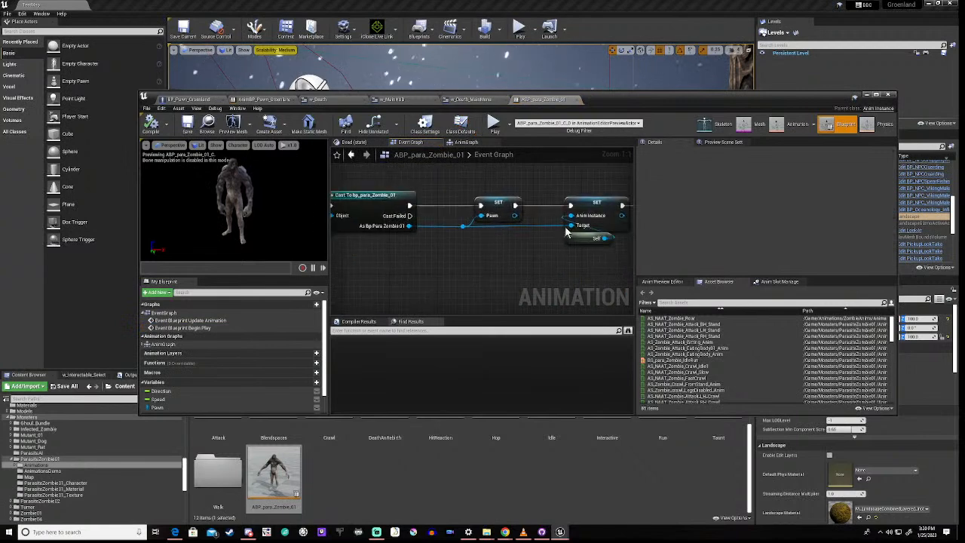
pyautogui.moveTo(573, 263); pyautogui.dragTo(331, 261, button='right')
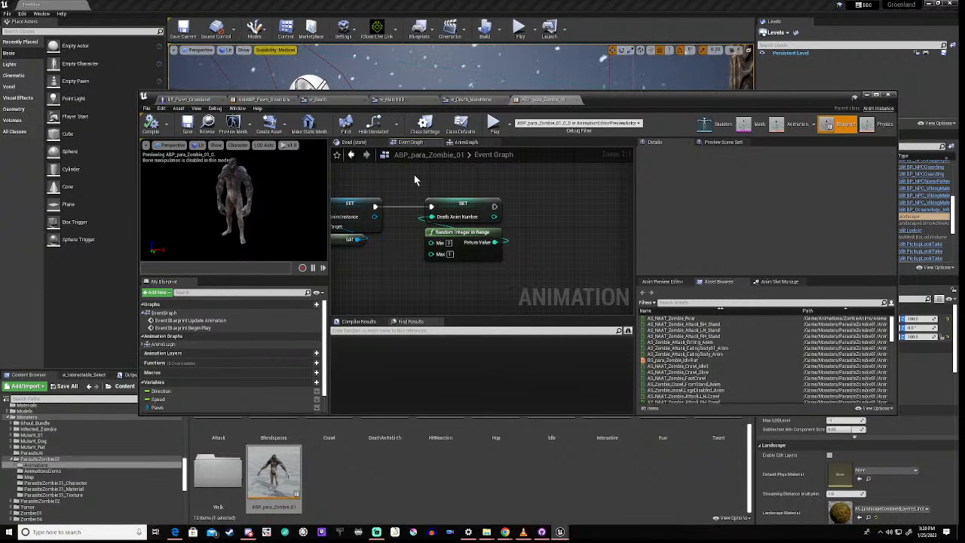
pyautogui.moveTo(414, 174); pyautogui.dragTo(516, 275)
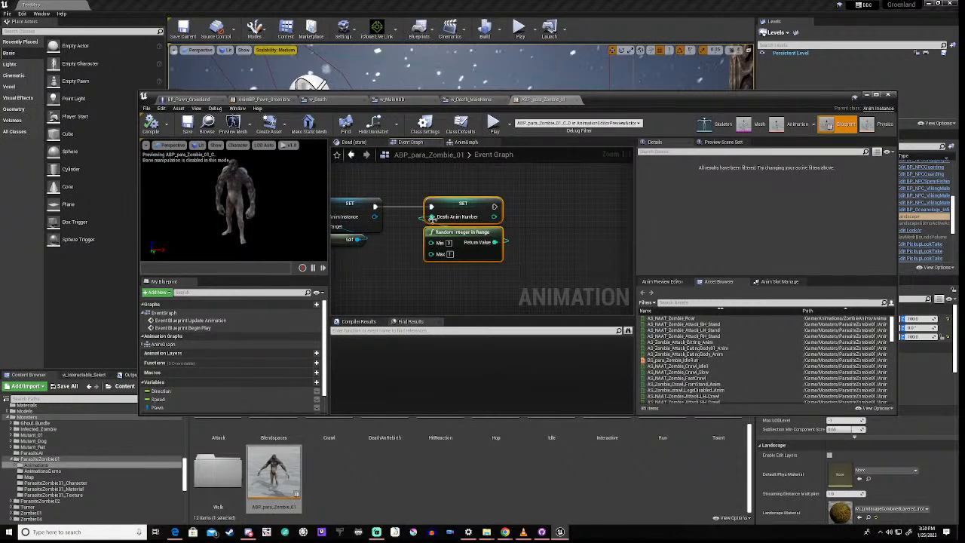
pyautogui.click(383, 285)
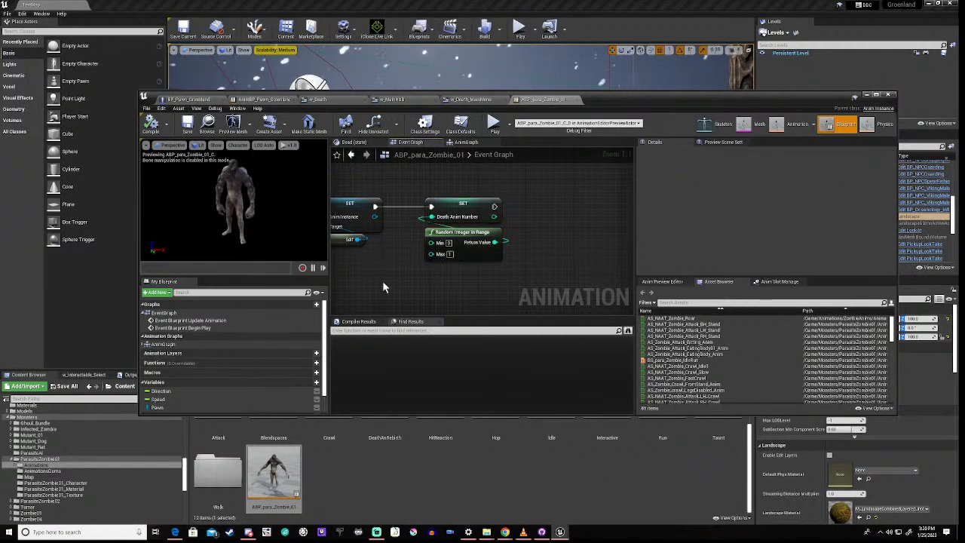
# - Add an Integer variable named DeathAnimNumber to AnimBP_Pawn_Groenland_Survival
pyautogui.click(188, 99)
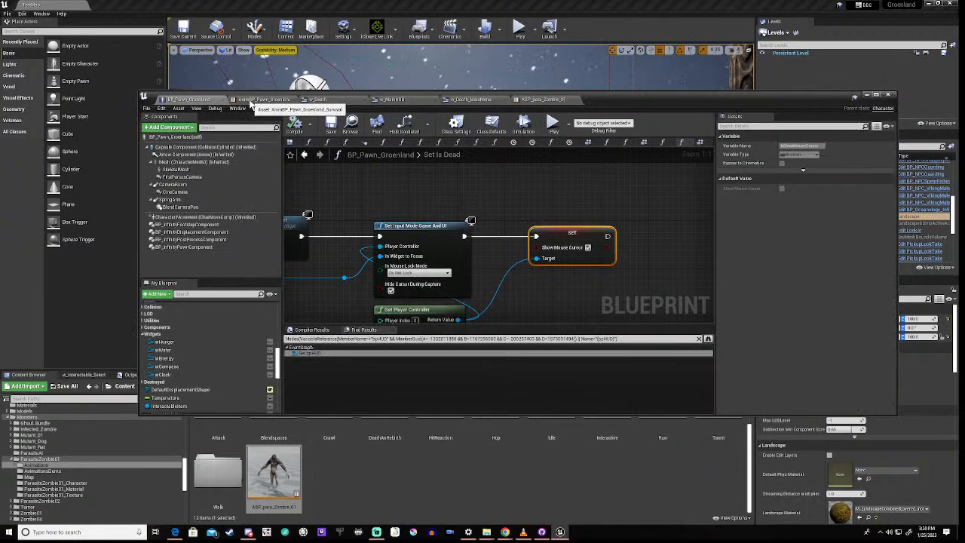
pyautogui.click(253, 100)
pyautogui.scroll(-2, 246, 362)
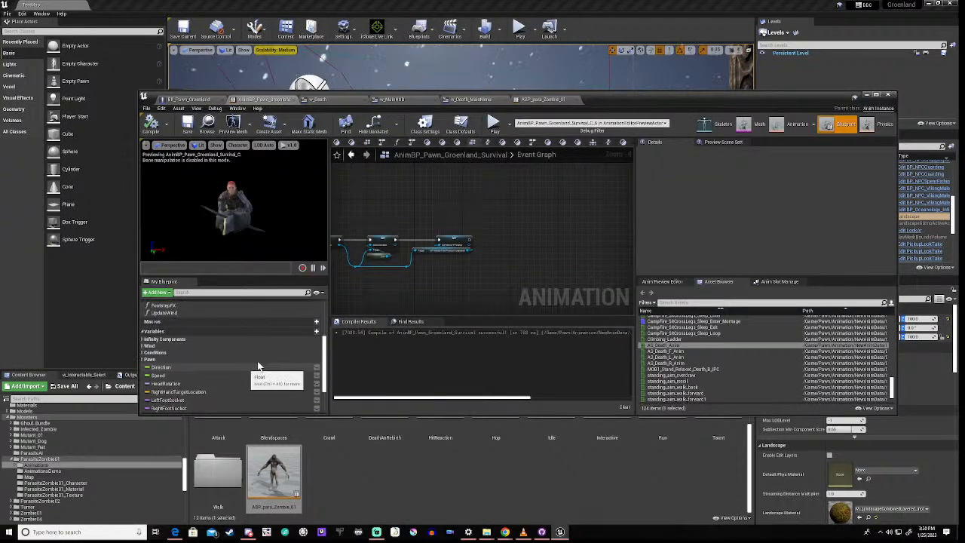
pyautogui.click(308, 332)
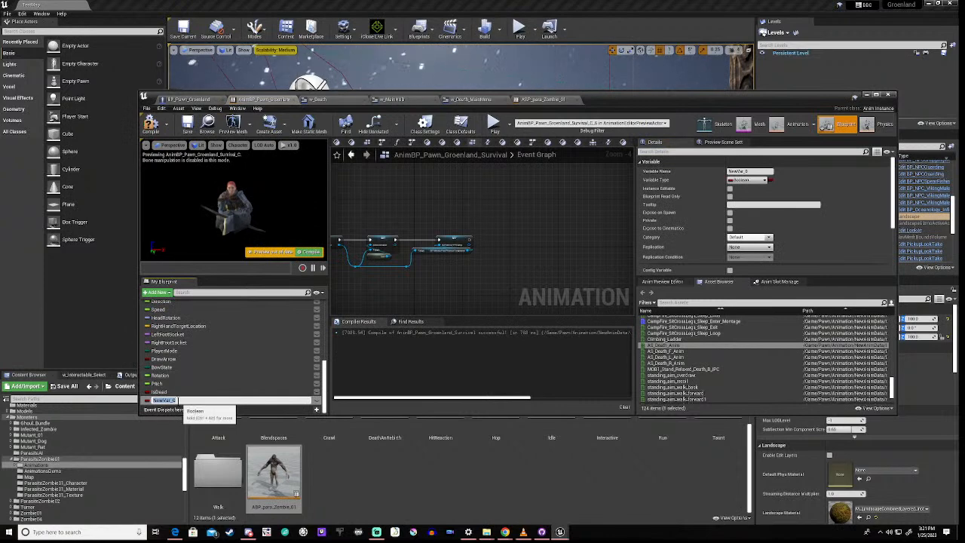
pyautogui.write('Is')
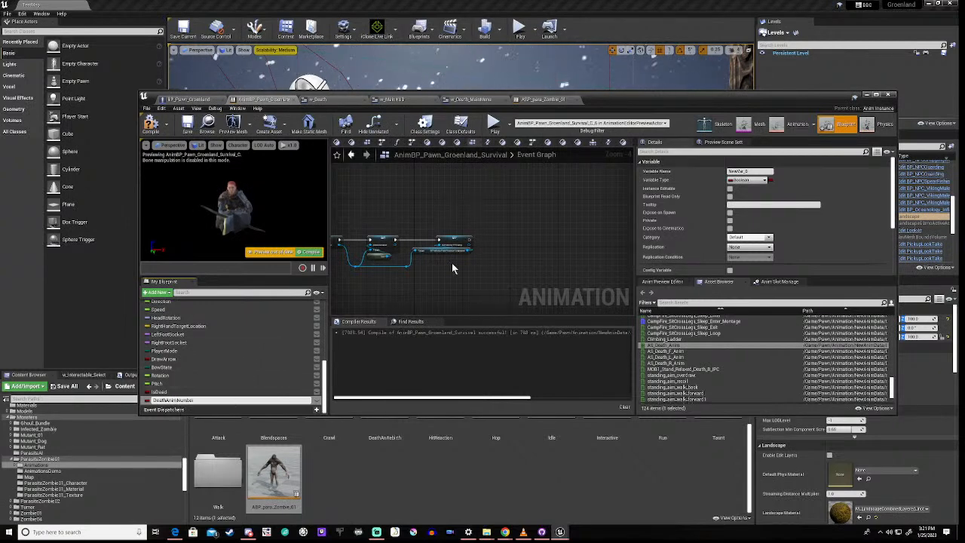
pyautogui.click(743, 181)
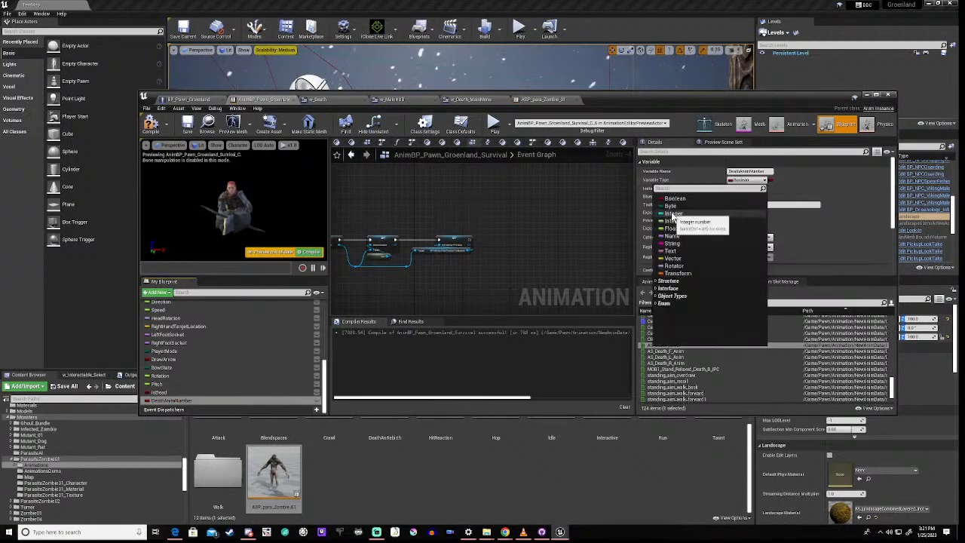
pyautogui.click(673, 214)
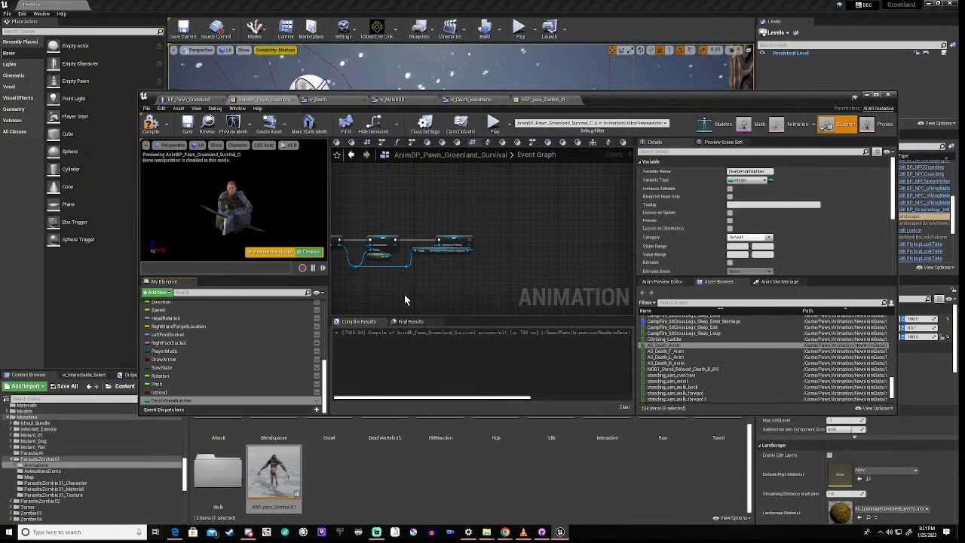
# - Paste the copied random death number nodes into the Event Graph and connect their execution after the Set Ref Infinity PPComp node
pyautogui.moveTo(433, 277); pyautogui.dragTo(486, 268, button='right')
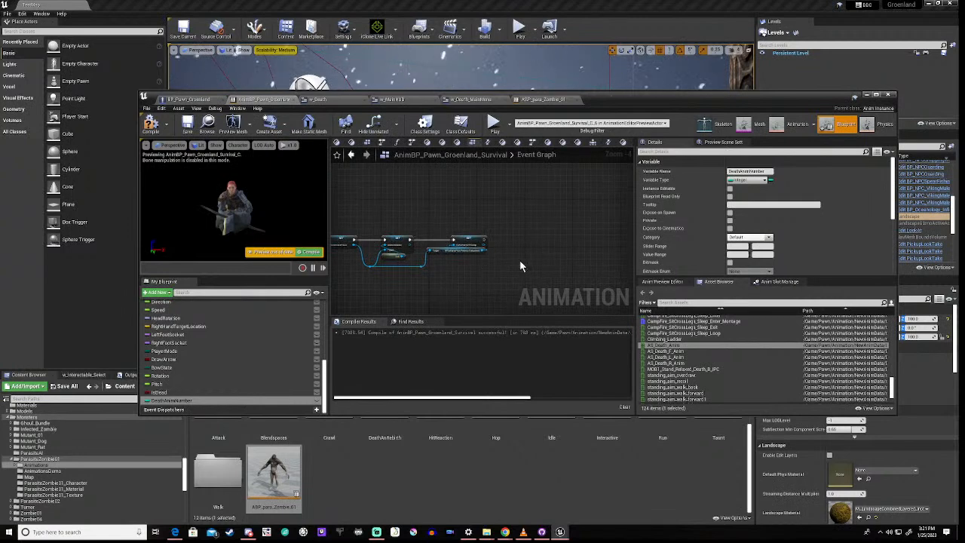
pyautogui.hotkey('ctrl', 'v')
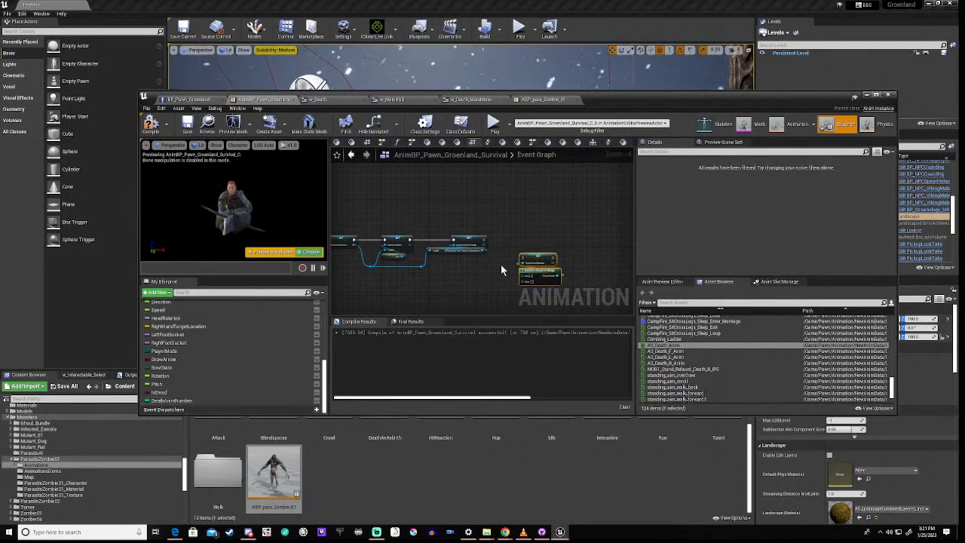
pyautogui.scroll(5, 501, 270)
pyautogui.moveTo(566, 255); pyautogui.dragTo(557, 212)
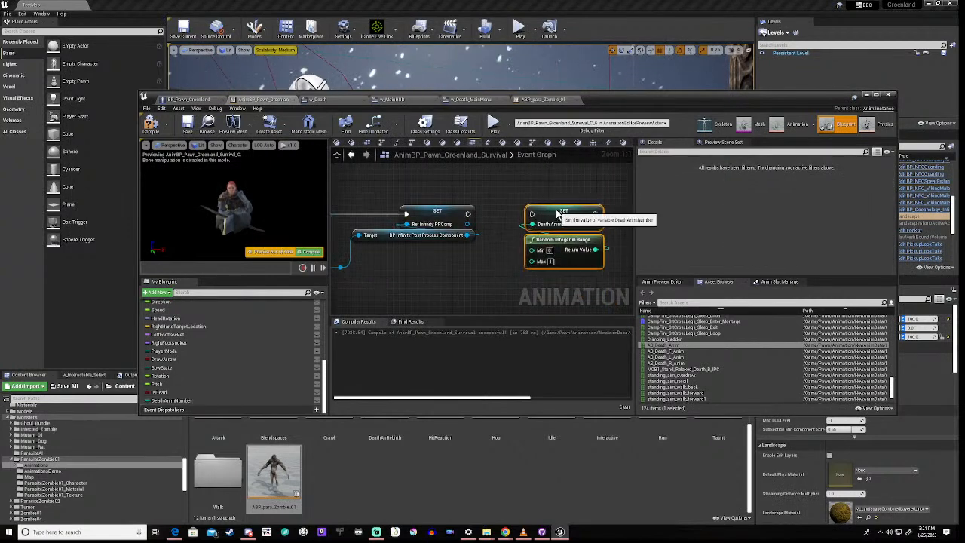
pyautogui.moveTo(468, 214); pyautogui.dragTo(538, 215)
pyautogui.click(493, 231)
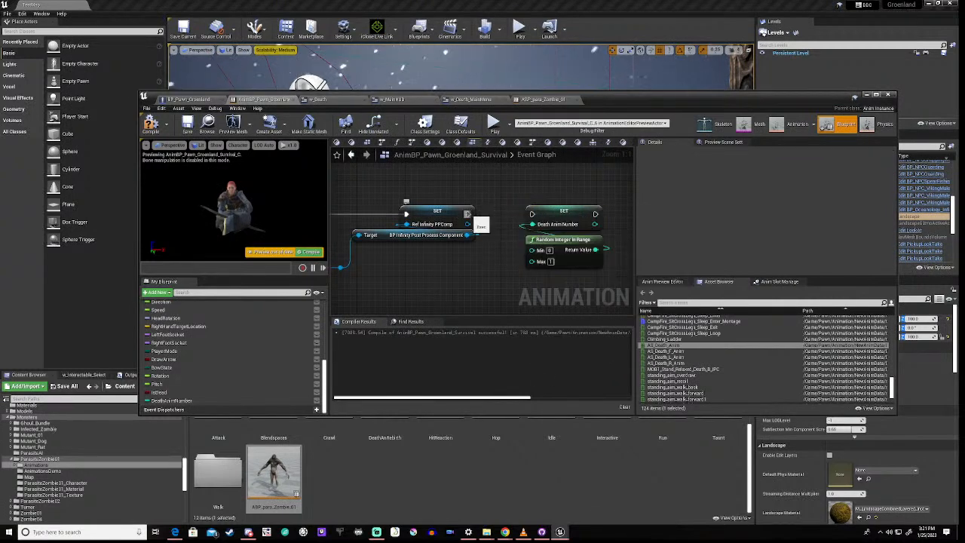
pyautogui.moveTo(468, 214); pyautogui.dragTo(532, 214)
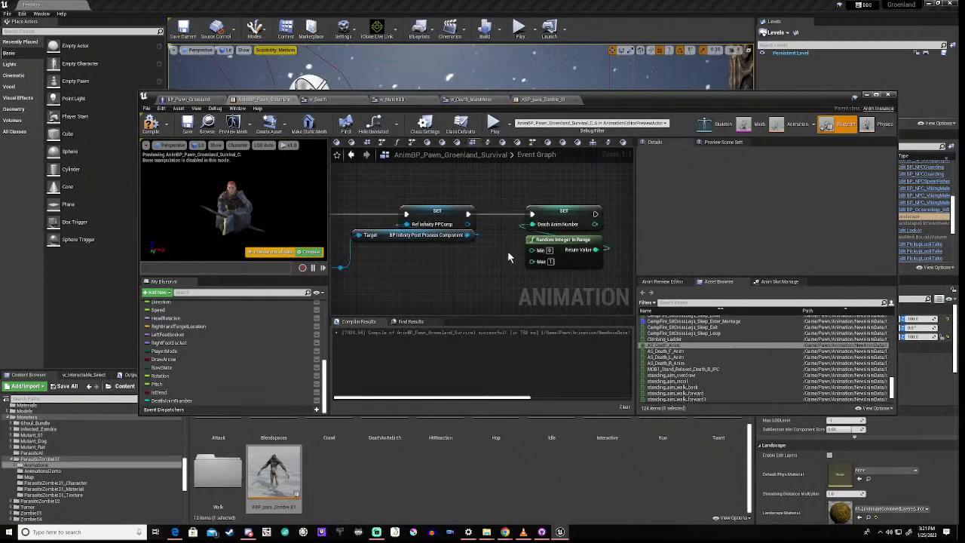
# - Set the Max of the Random Integer in Range node to 4 and compile the animation blueprint
pyautogui.click(550, 262)
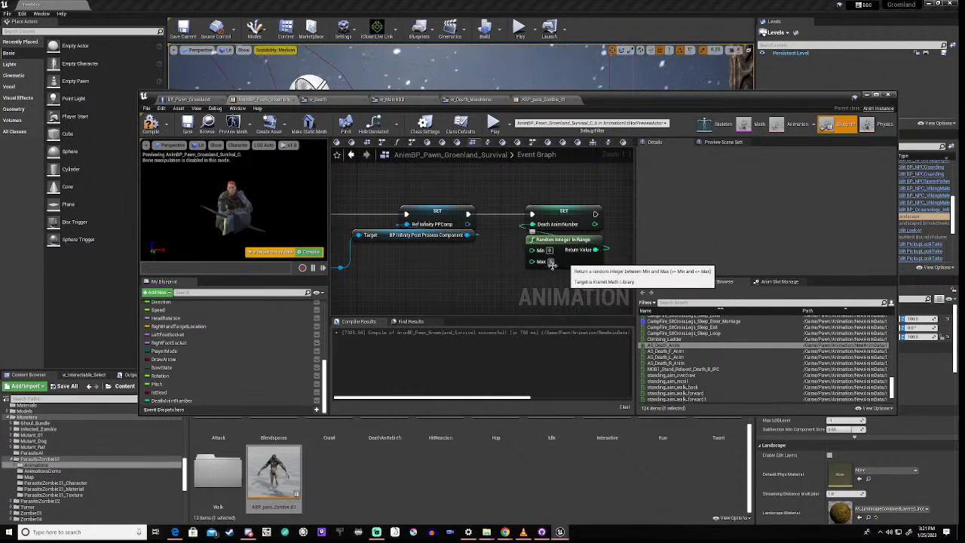
pyautogui.write('5')
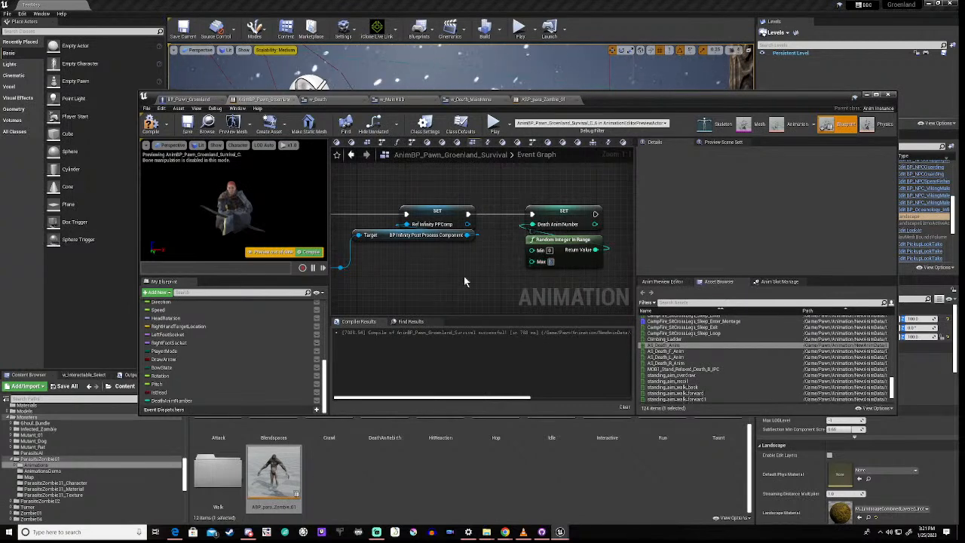
pyautogui.write('4')
pyautogui.click(153, 126)
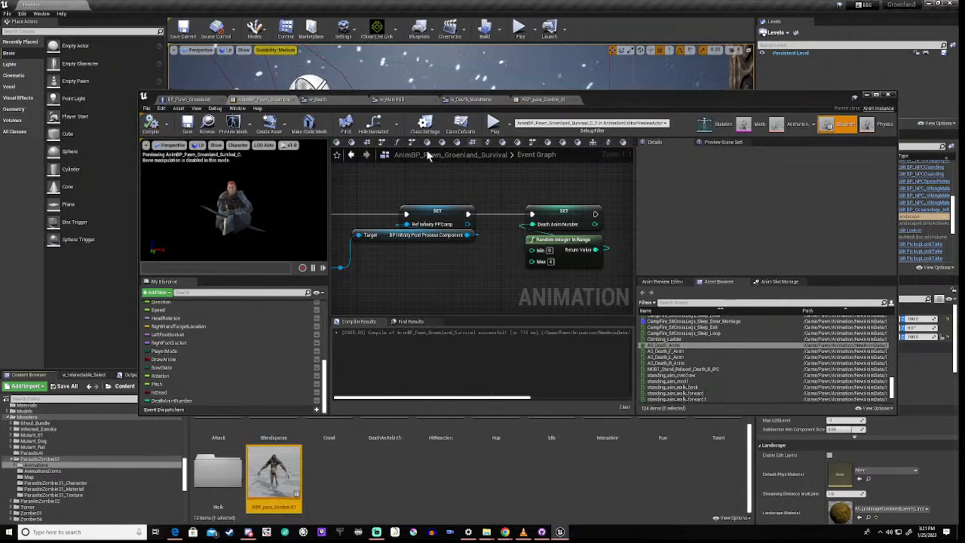
# - Open the Dead state of the Locomotion state machine in ABP_para_Zombie_01 and view its animation selection nodes
pyautogui.click(535, 100)
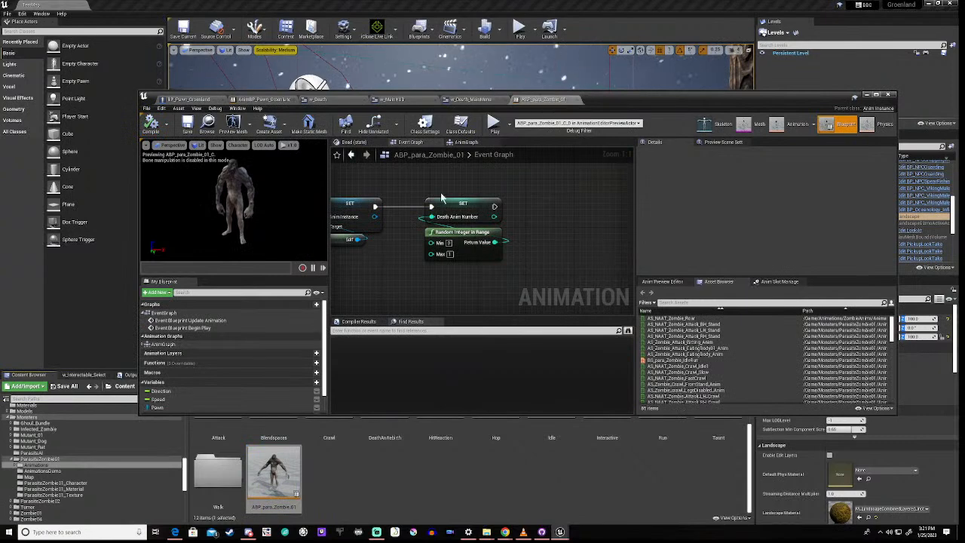
pyautogui.scroll(-4, 418, 248)
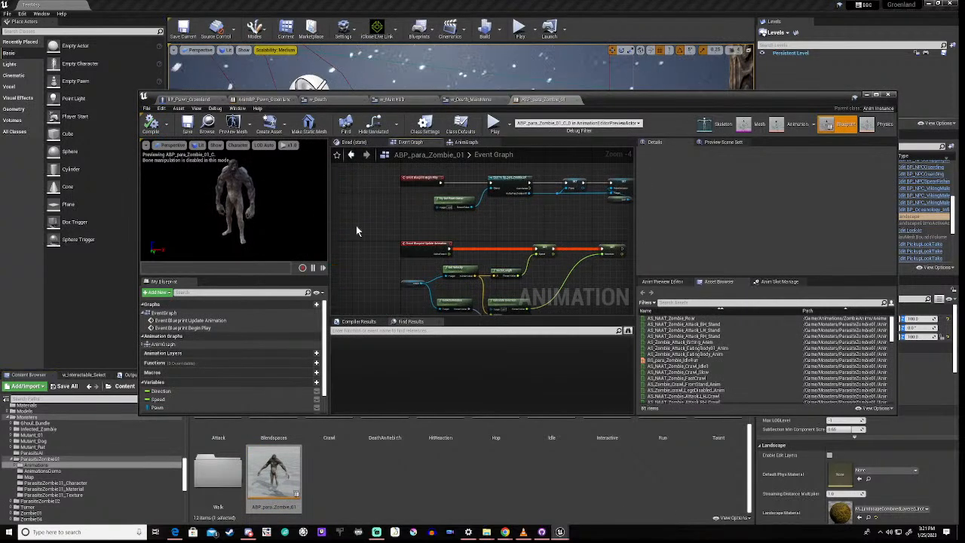
pyautogui.click(143, 347)
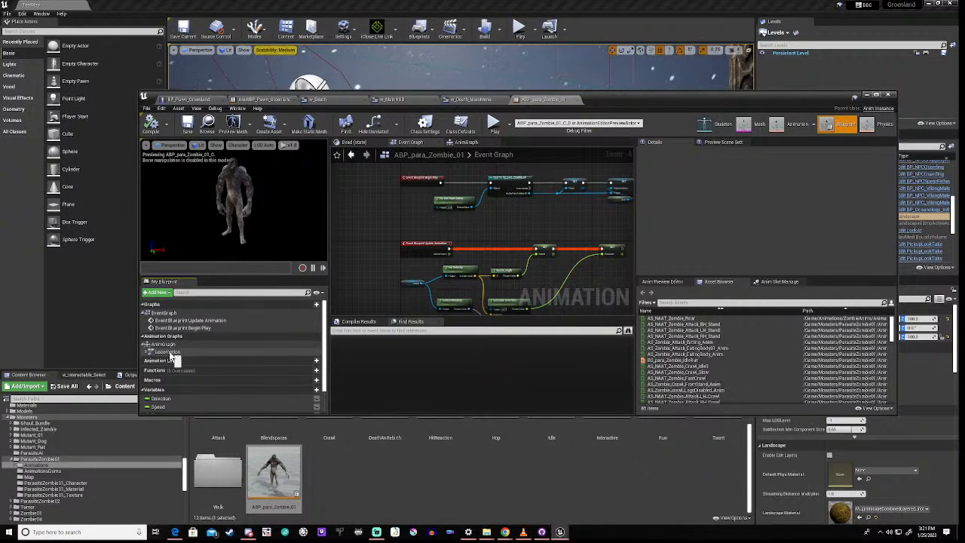
pyautogui.doubleClick(156, 351)
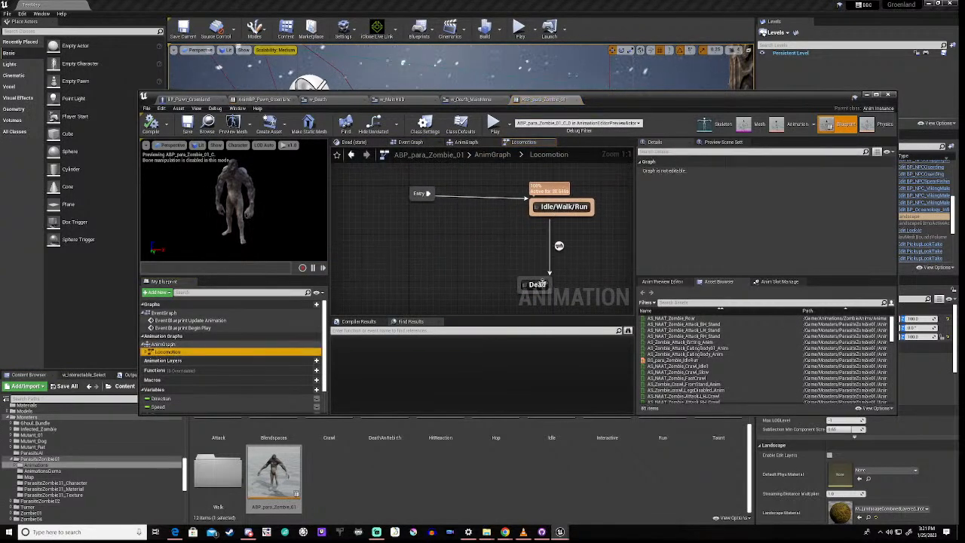
pyautogui.doubleClick(536, 285)
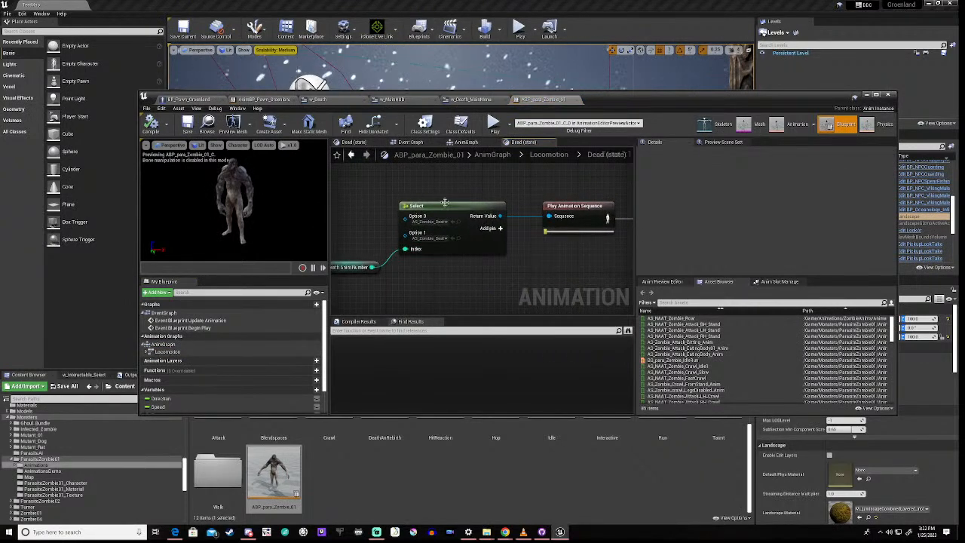
pyautogui.moveTo(424, 277)
pyautogui.mouseDown(button='right')
pyautogui.moveTo(472, 278)
pyautogui.moveTo(421, 276)
pyautogui.mouseUp(button='right')
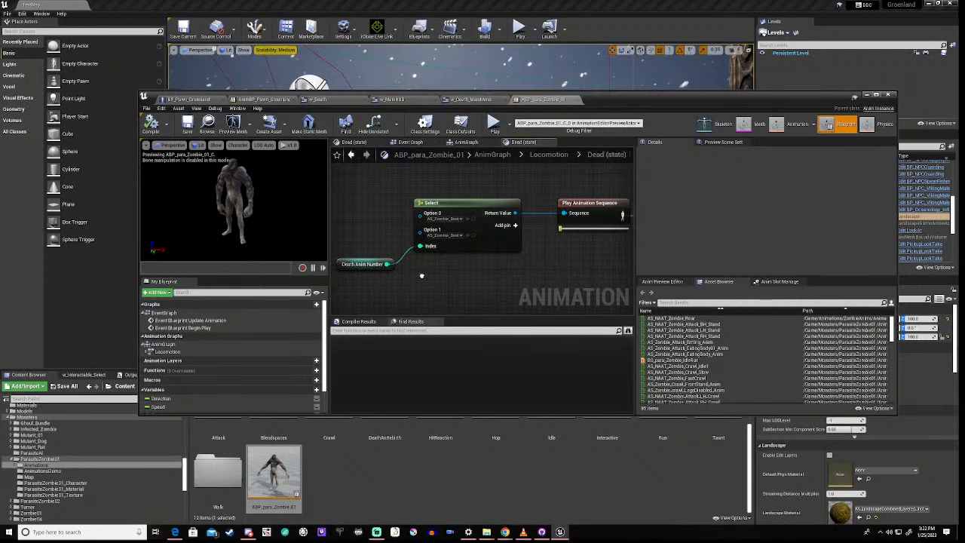
pyautogui.scroll(-2, 423, 278)
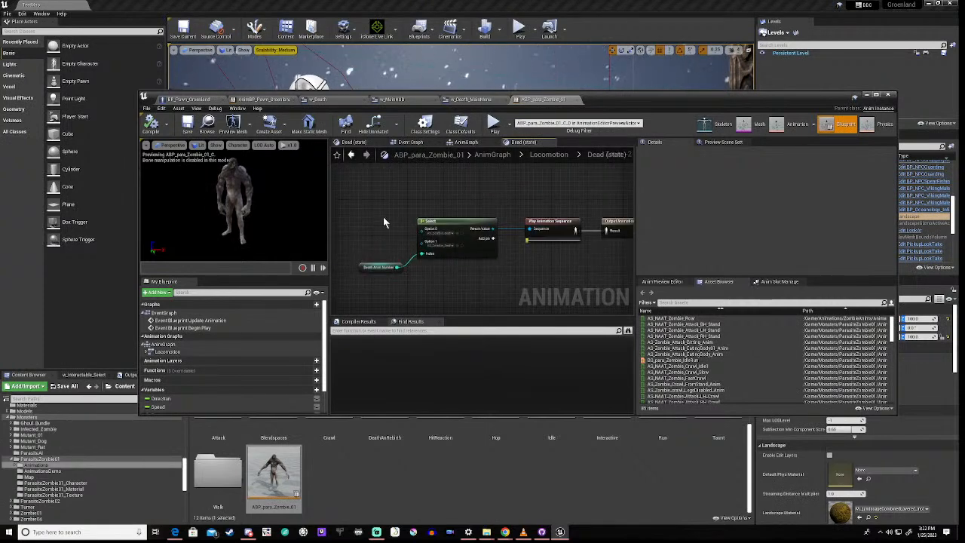
# - Copy the zombie's Death Anim Number, Select and Play Animation Sequence nodes into the BaseLocomotion Dead state of AnimBP_Pawn_Groenland_Survival
pyautogui.moveTo(378, 196); pyautogui.dragTo(549, 287)
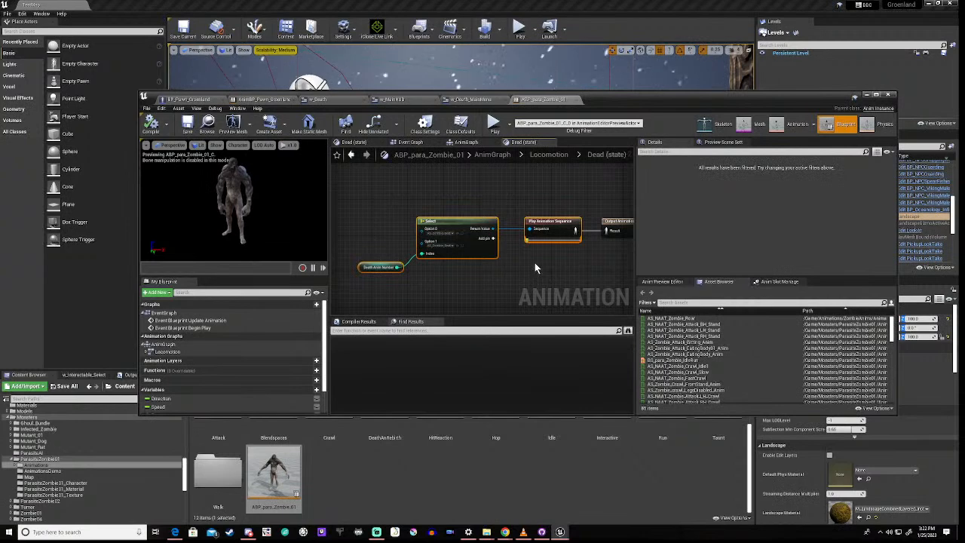
pyautogui.click(532, 266)
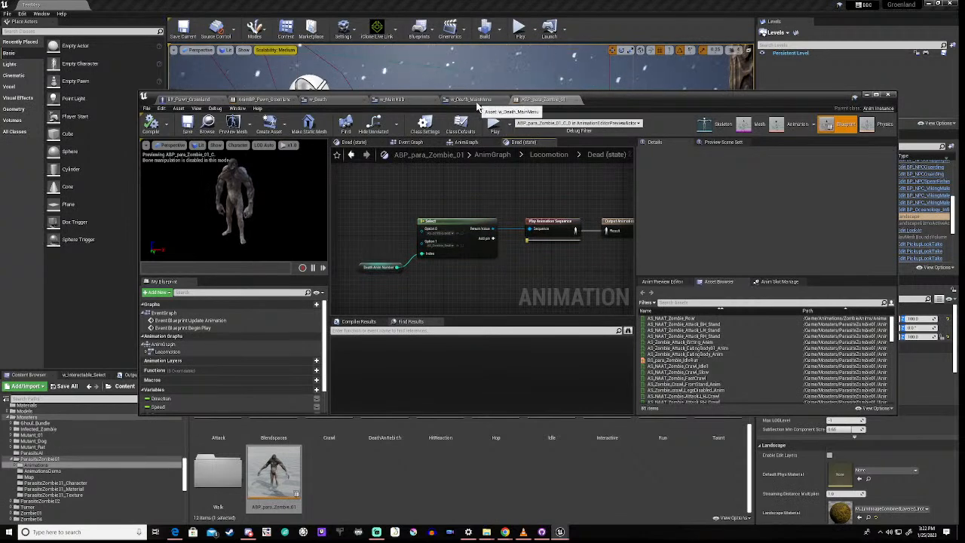
pyautogui.click(258, 100)
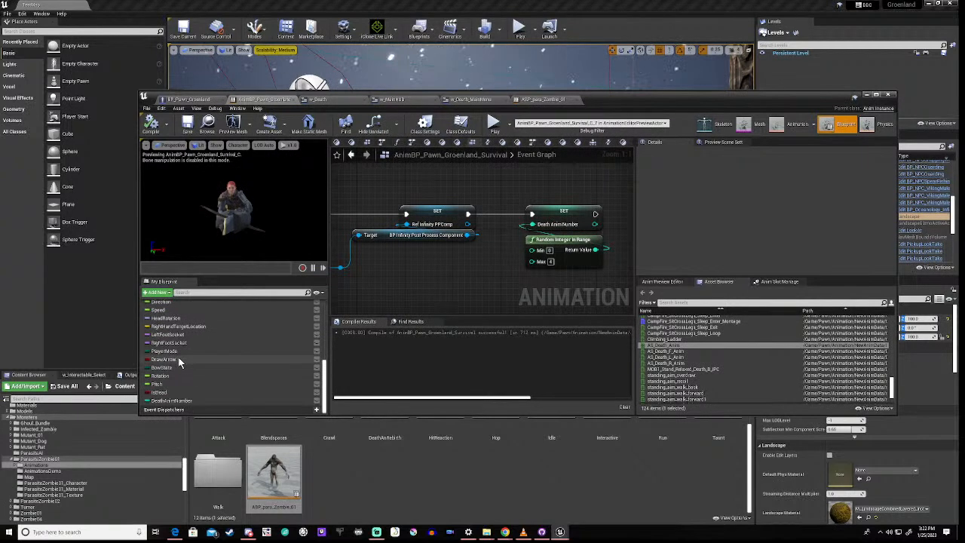
pyautogui.scroll(10, 177, 354)
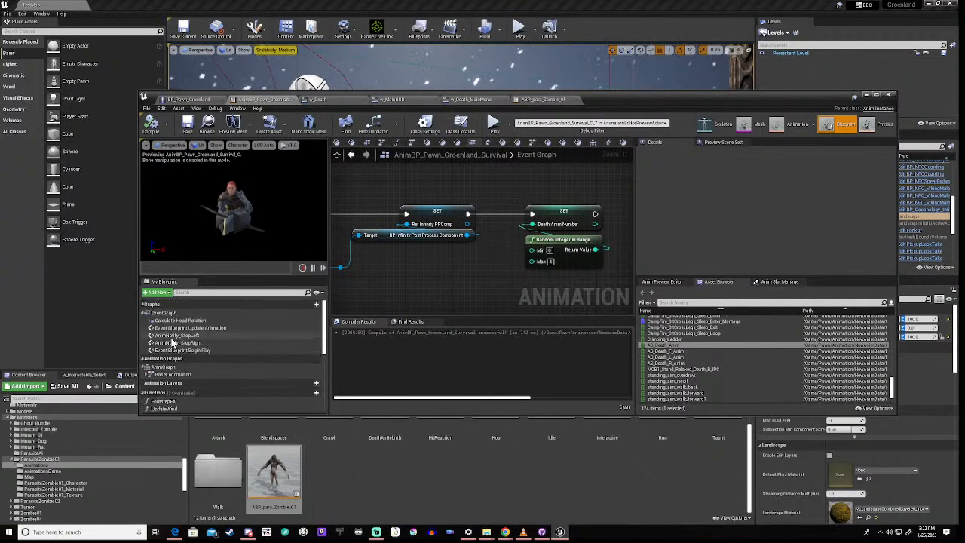
pyautogui.doubleClick(219, 375)
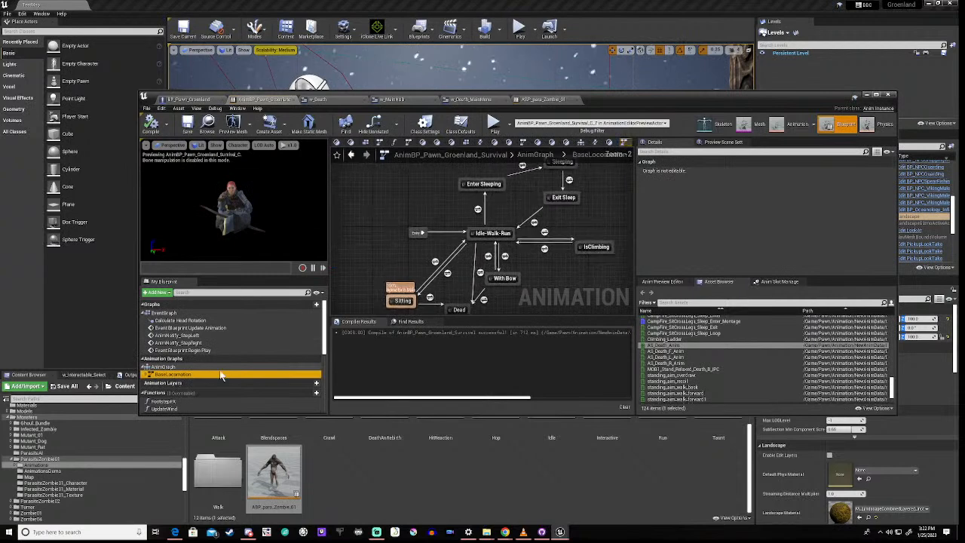
pyautogui.moveTo(404, 262); pyautogui.dragTo(398, 234, button='right')
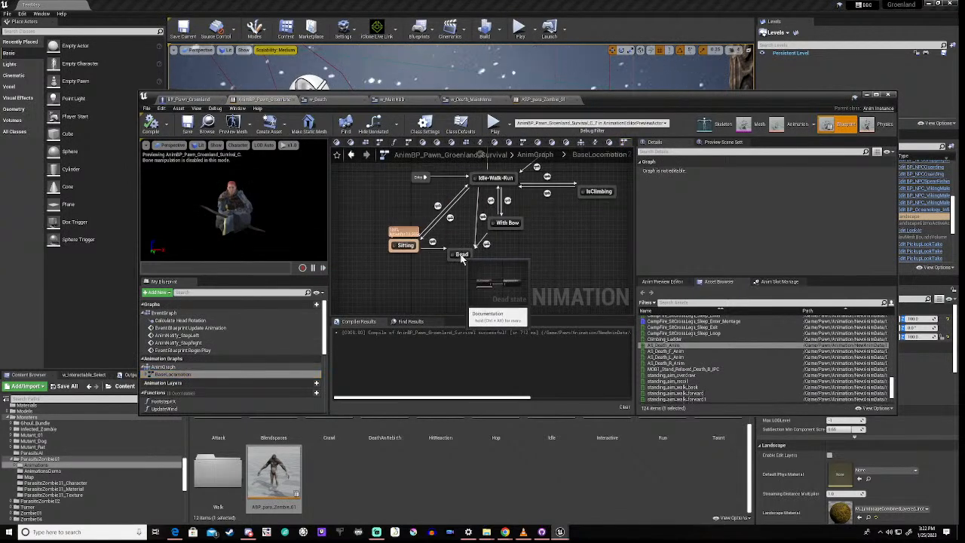
pyautogui.doubleClick(461, 254)
pyautogui.moveTo(391, 273); pyautogui.dragTo(538, 277, button='right')
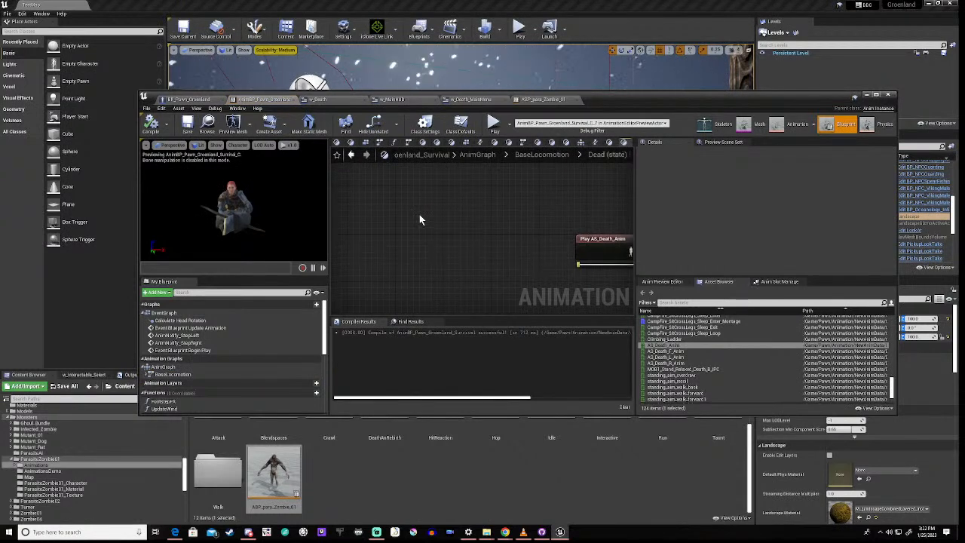
pyautogui.hotkey('ctrl', 'v')
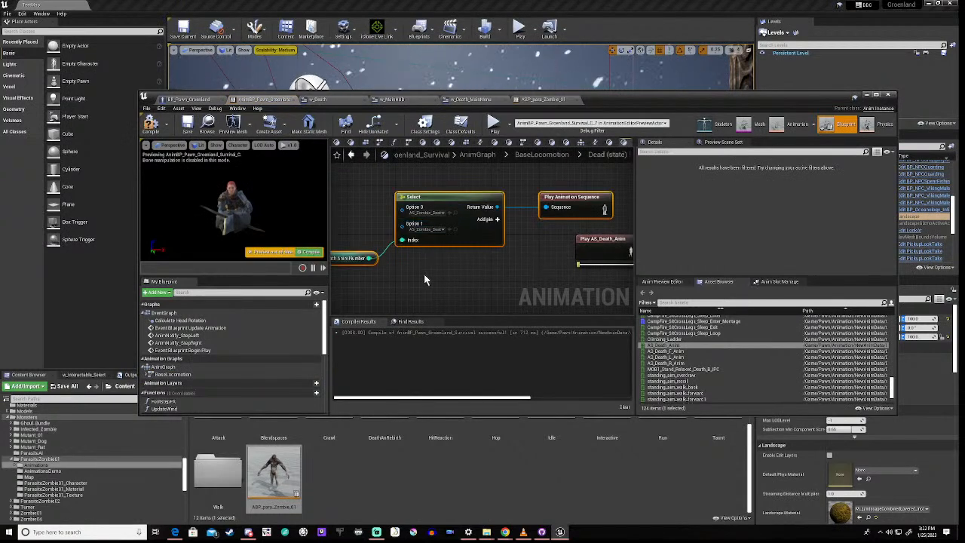
# - Connect the pasted Play Animation Sequence node to Output Animation Pose and delete the old Play AS_Death_Anim node
pyautogui.moveTo(424, 273); pyautogui.dragTo(449, 271, button='right')
pyautogui.moveTo(560, 246); pyautogui.dragTo(495, 251, button='right')
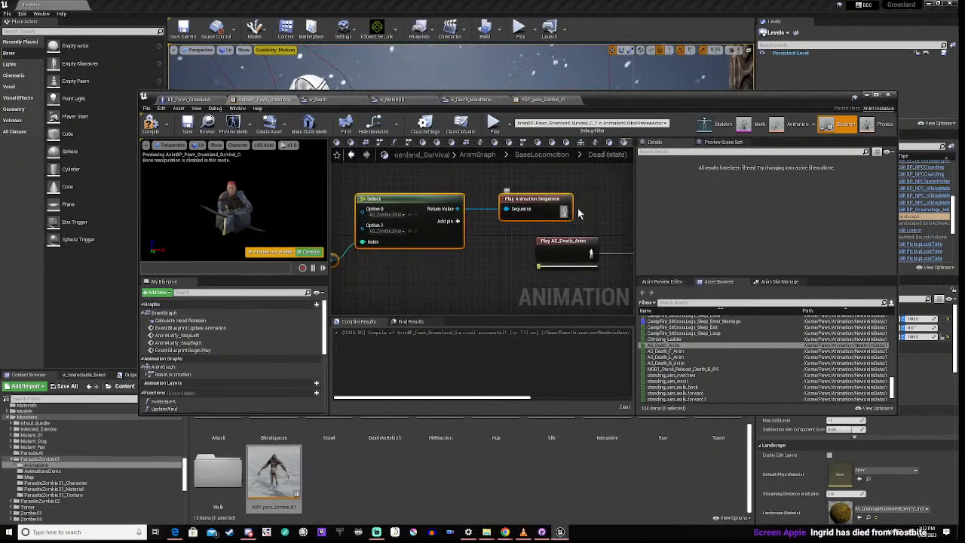
pyautogui.moveTo(617, 220); pyautogui.dragTo(485, 223, button='right')
pyautogui.moveTo(433, 219); pyautogui.dragTo(519, 261)
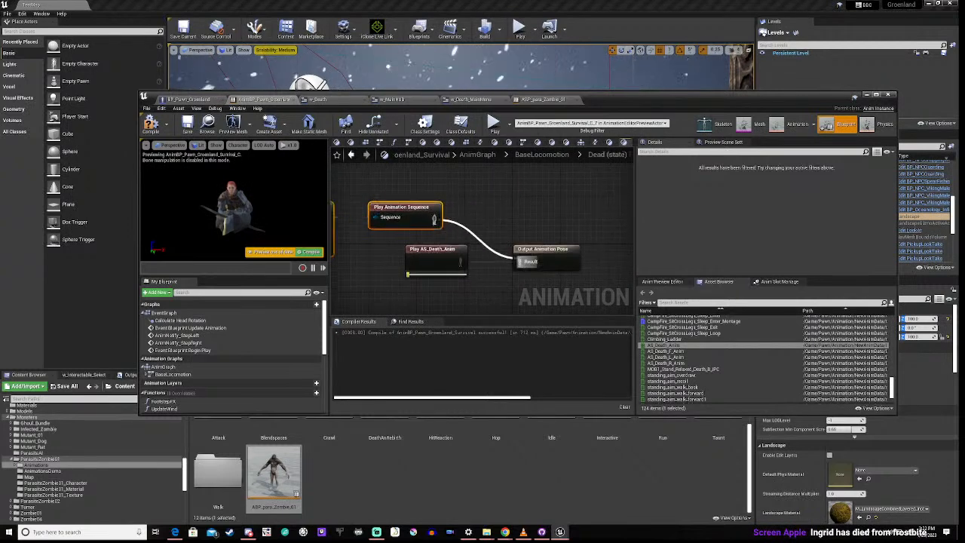
pyautogui.click(426, 253)
pyautogui.press('Delete')
# - Add three more option pins to the Select node, up to Option 4
pyautogui.moveTo(368, 260); pyautogui.dragTo(527, 269, button='right')
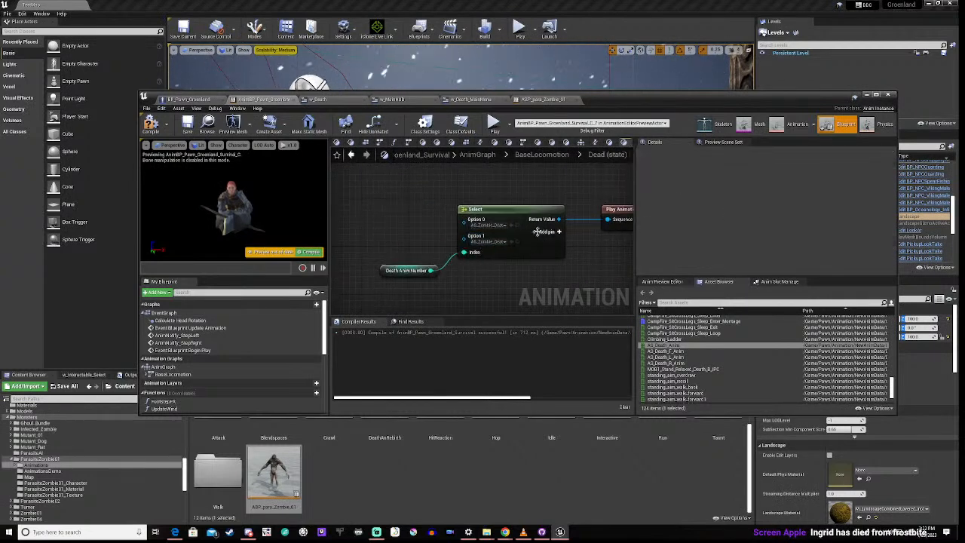
pyautogui.click(558, 232)
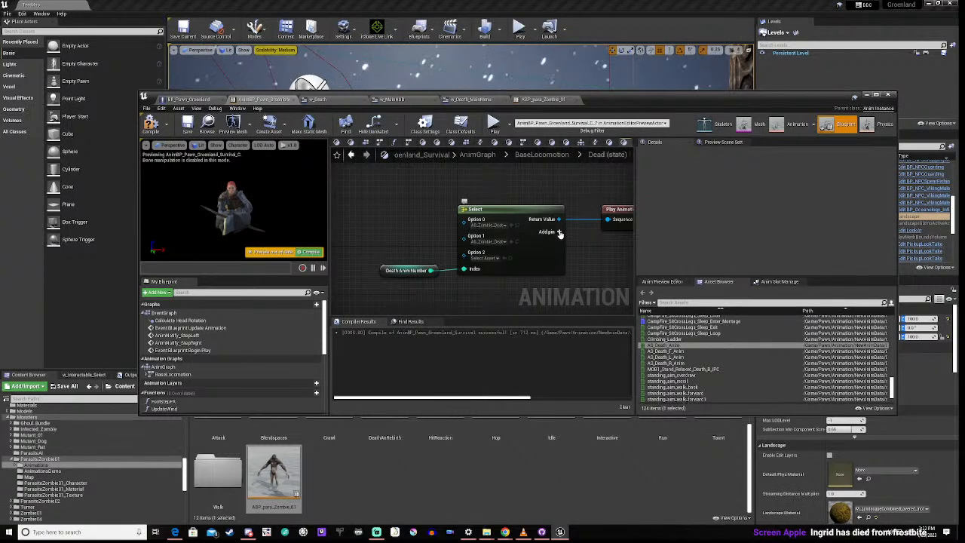
pyautogui.click(558, 232)
pyautogui.click(558, 232)
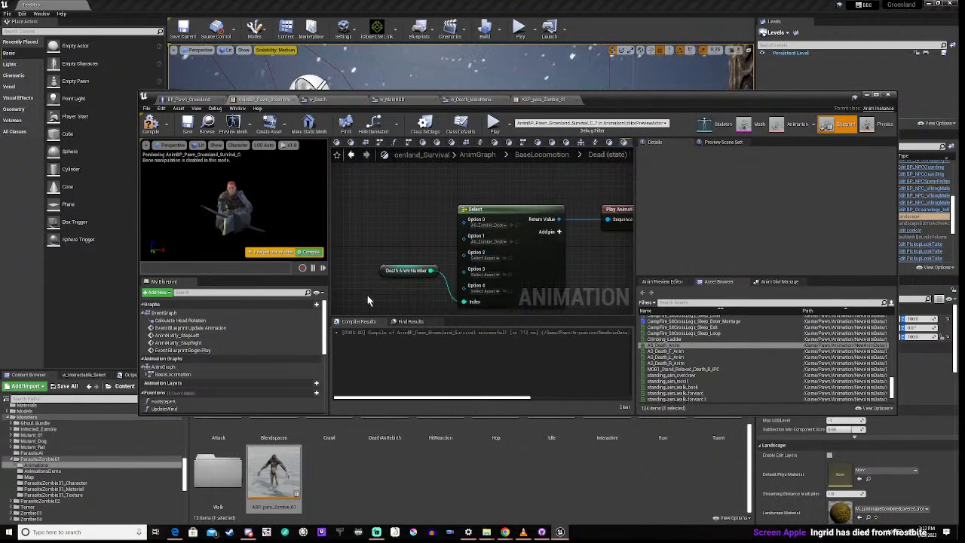
pyautogui.moveTo(429, 287); pyautogui.dragTo(453, 268, button='right')
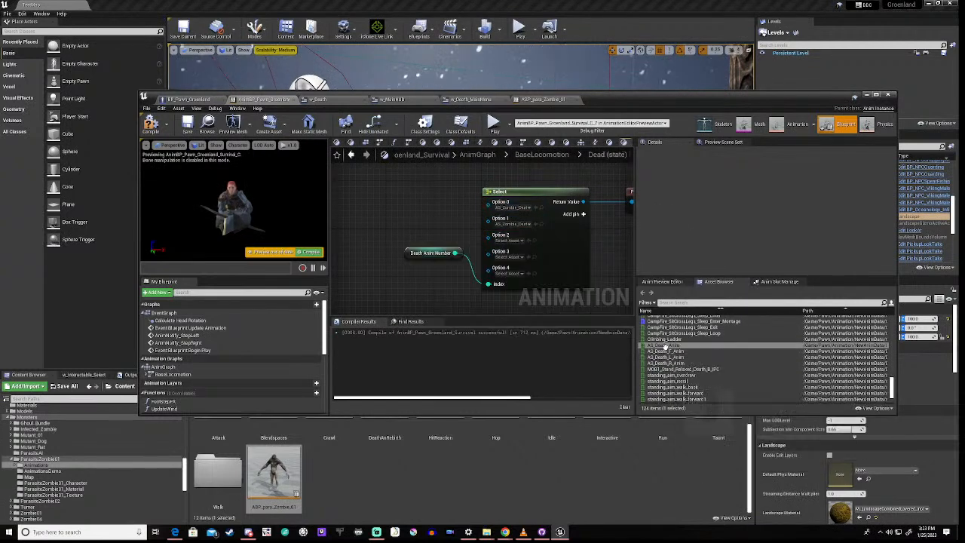
pyautogui.moveTo(666, 345); pyautogui.dragTo(498, 218)
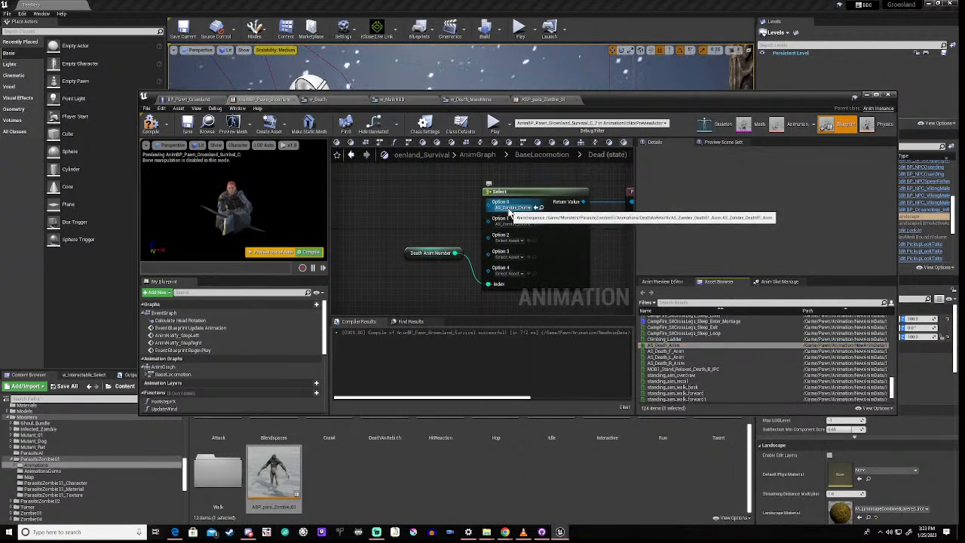
pyautogui.click(510, 212)
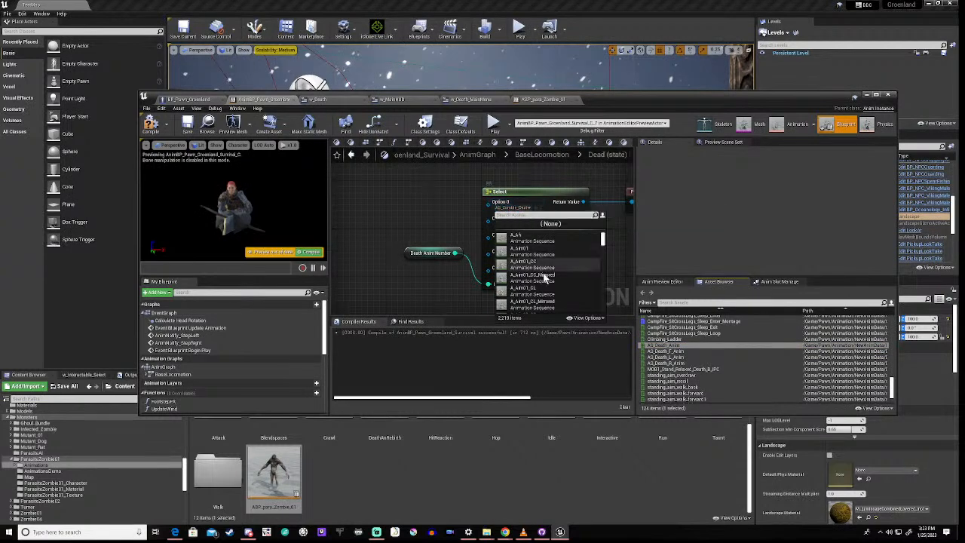
pyautogui.write('dea')
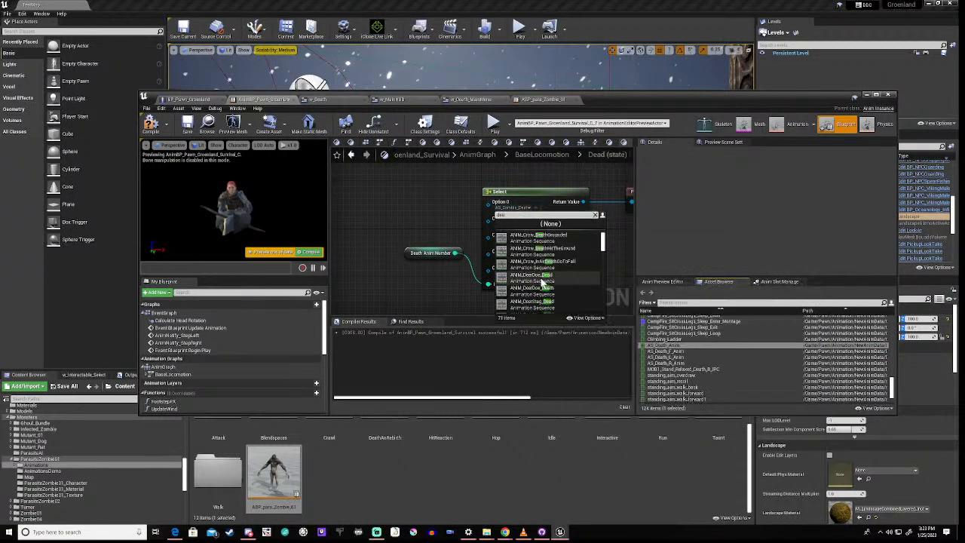
pyautogui.write('th')
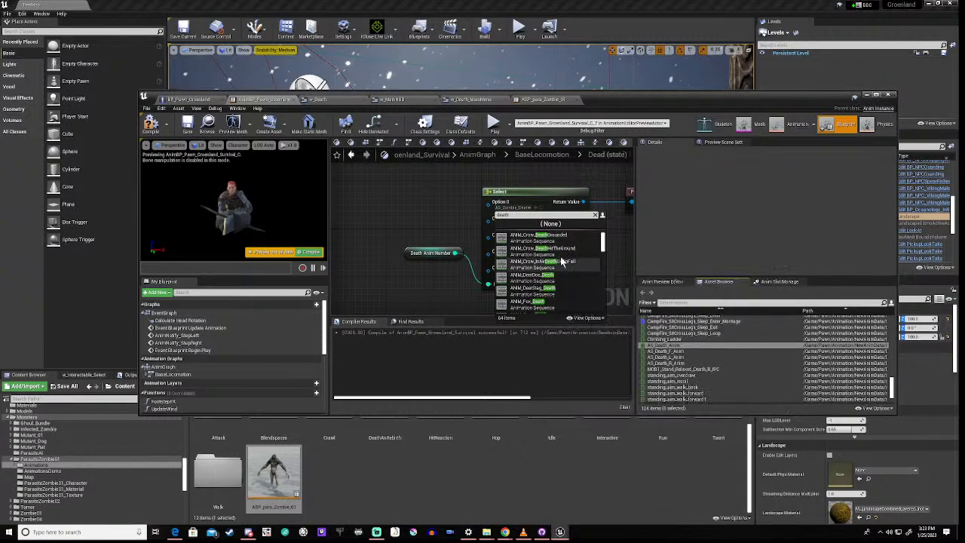
pyautogui.moveTo(602, 242); pyautogui.dragTo(607, 306)
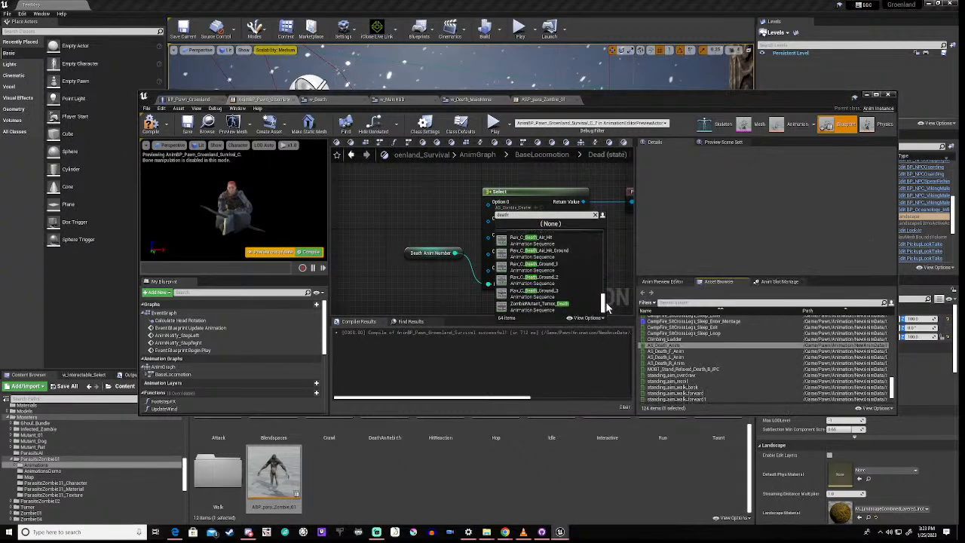
pyautogui.scroll(5, 558, 294)
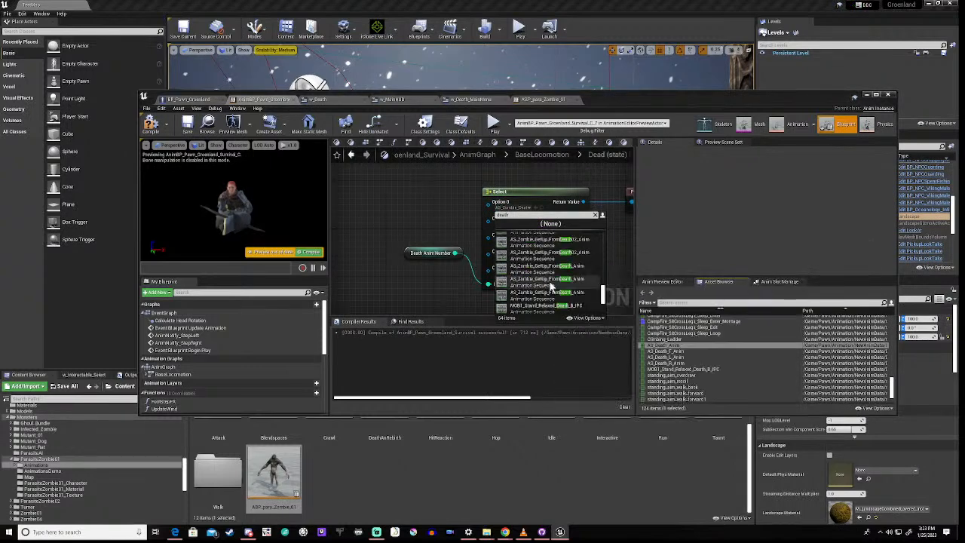
pyautogui.scroll(4, 530, 281)
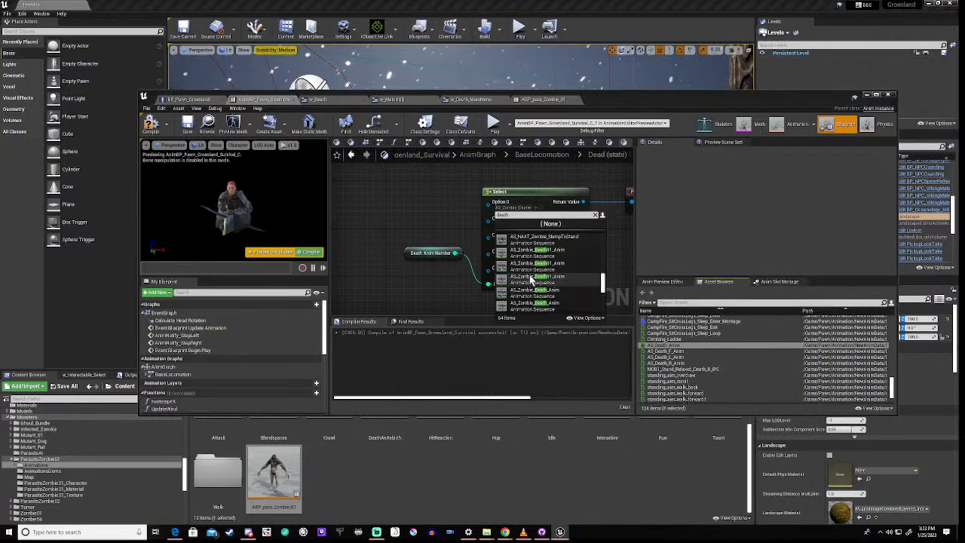
pyautogui.scroll(1, 530, 280)
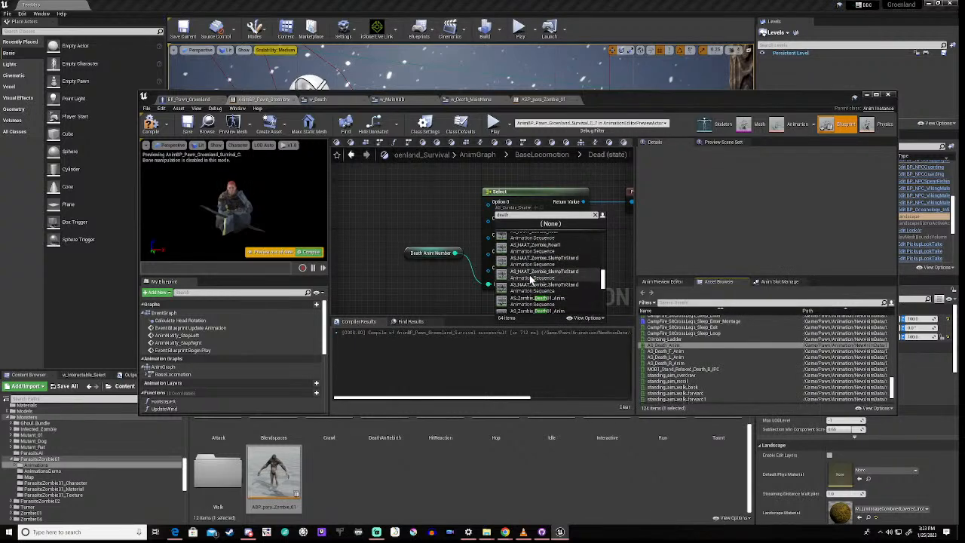
pyautogui.click(496, 215)
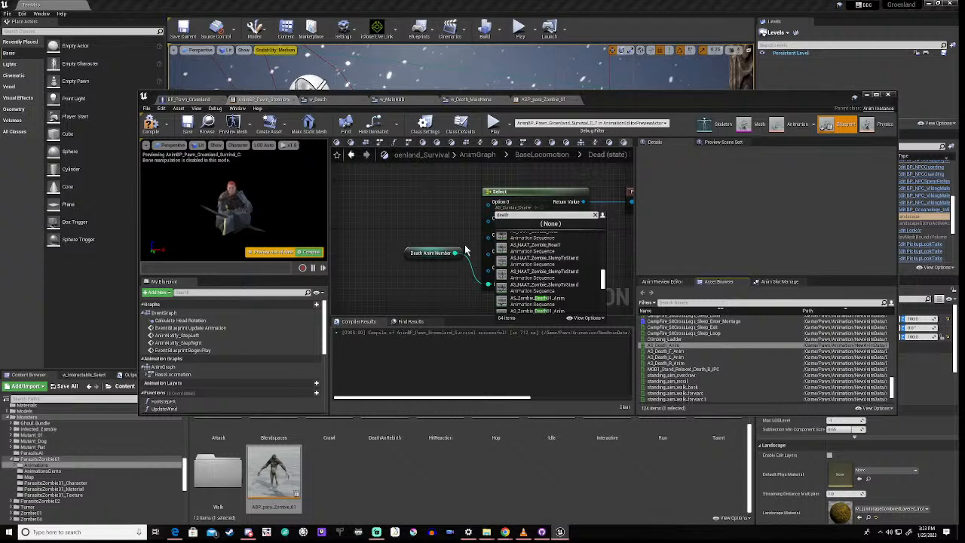
pyautogui.write('as _')
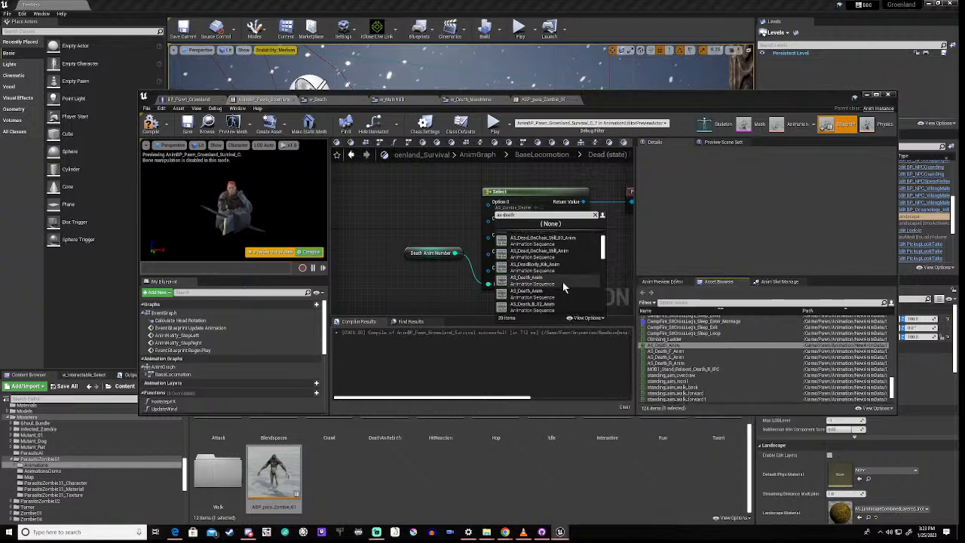
pyautogui.scroll(-1, 563, 287)
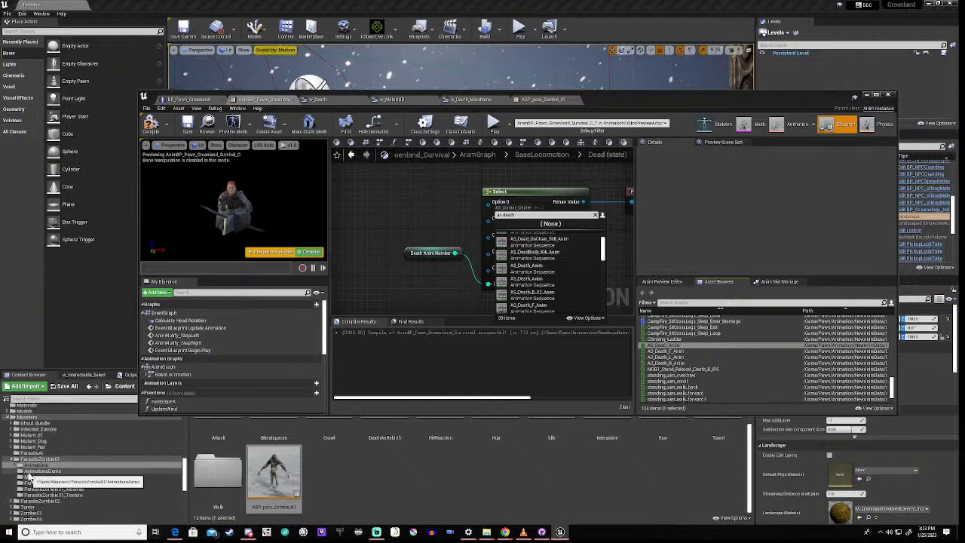
# - Show the pawn's DeathAnims folder in the Content Browser and try to assign AS_Death_Anim from it to the Select node's Option 0
pyautogui.scroll(-1, 29, 468)
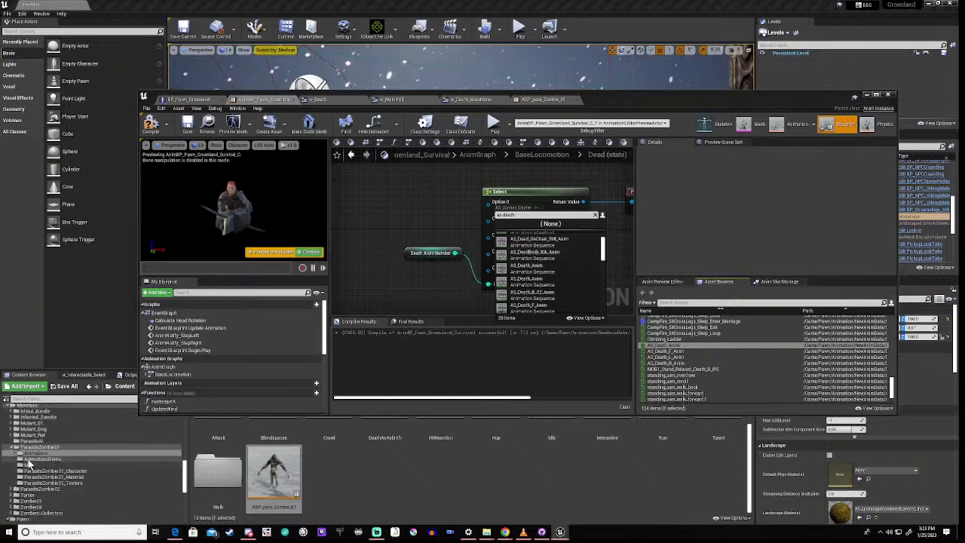
pyautogui.scroll(-4, 28, 463)
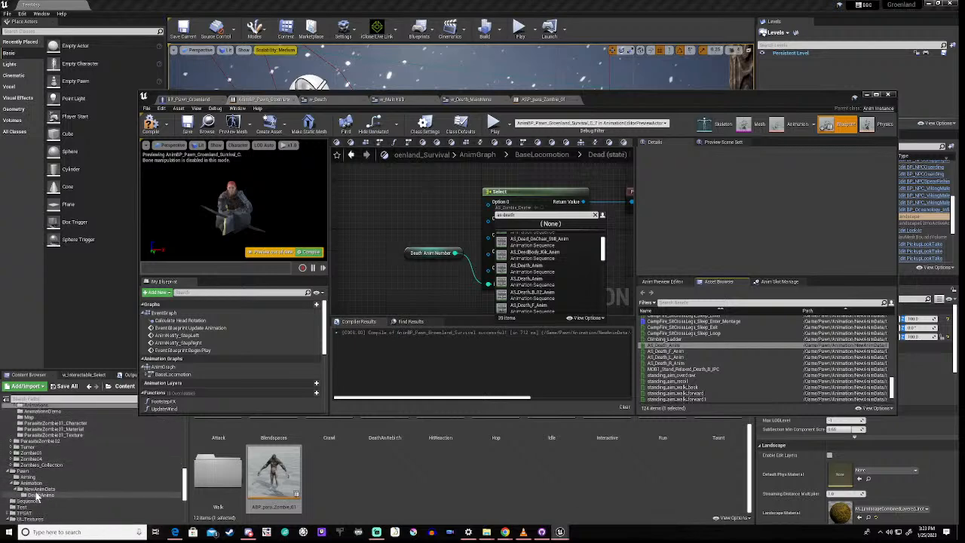
pyautogui.click(36, 496)
pyautogui.moveTo(219, 437); pyautogui.dragTo(512, 210)
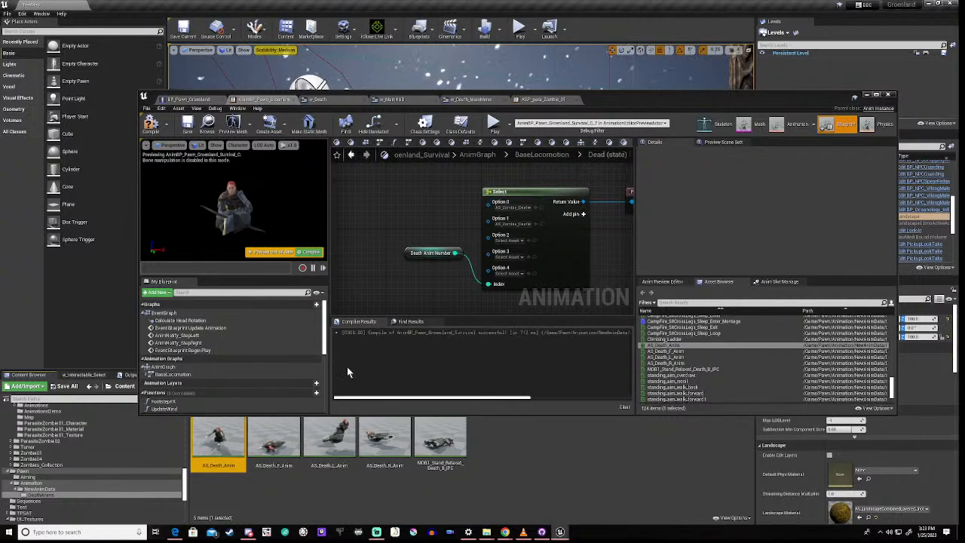
# - Set Option 0 of the Select node to the AS_Death_Anim animation
pyautogui.click(511, 209)
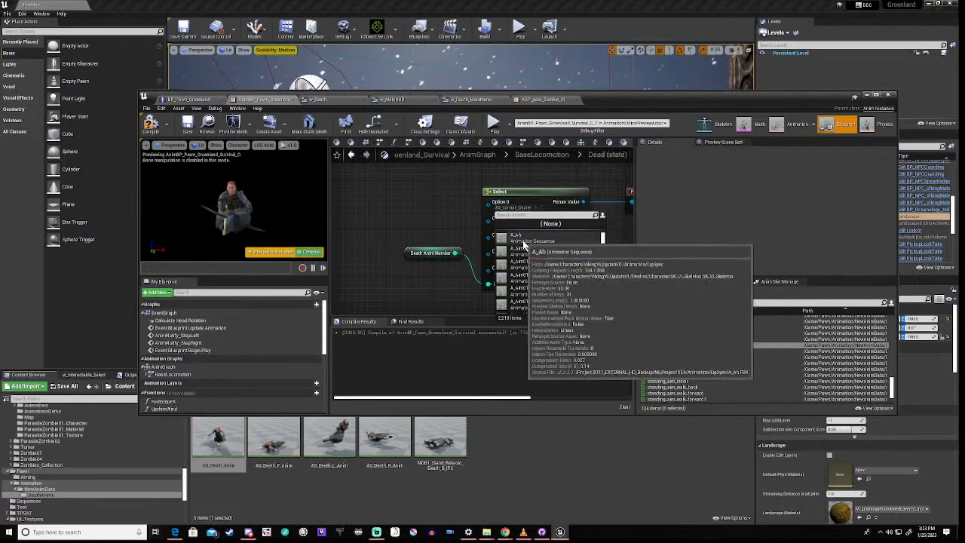
pyautogui.write('as')
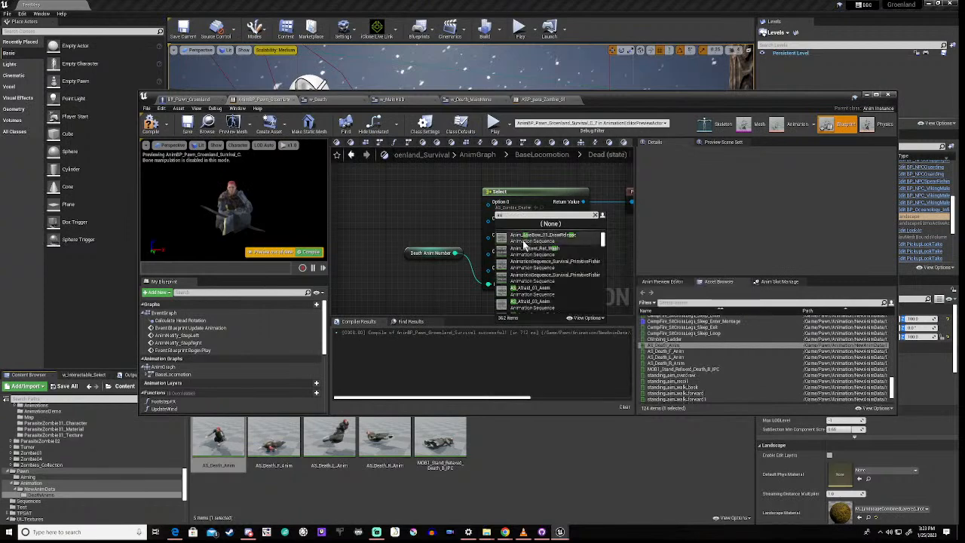
pyautogui.write('_death')
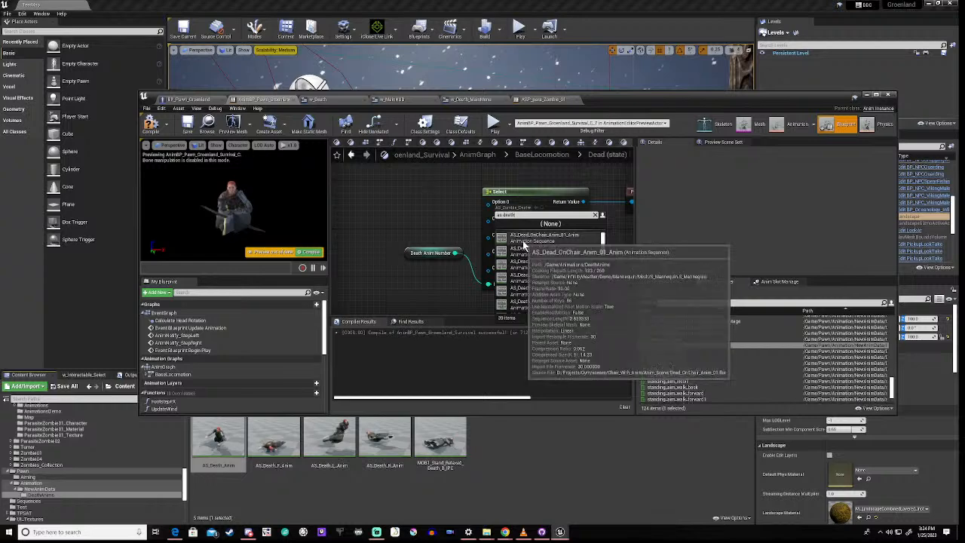
pyautogui.click(534, 305)
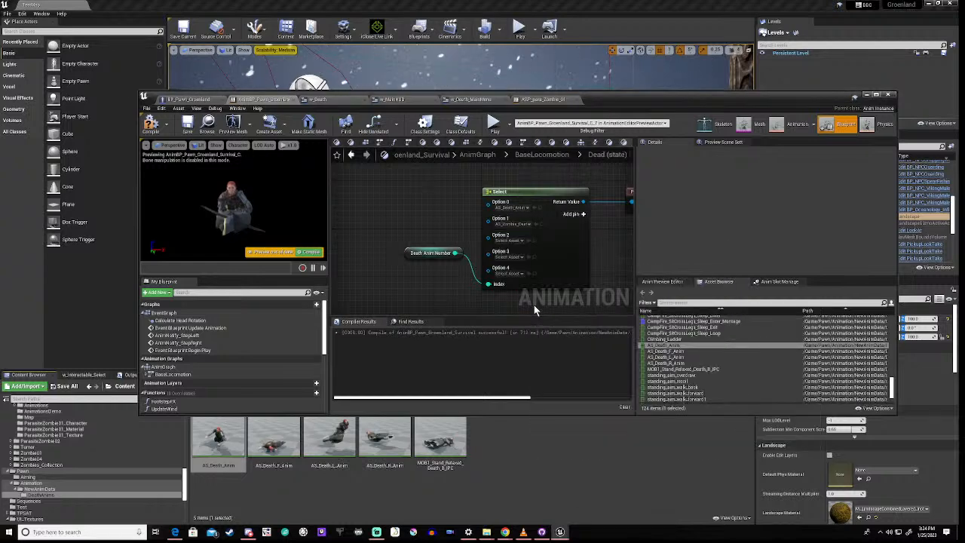
# - Set the Select node's Option 1 to AS_Death_F_Anim and its Option 2 to AS_Death_L_Anim
pyautogui.click(504, 223)
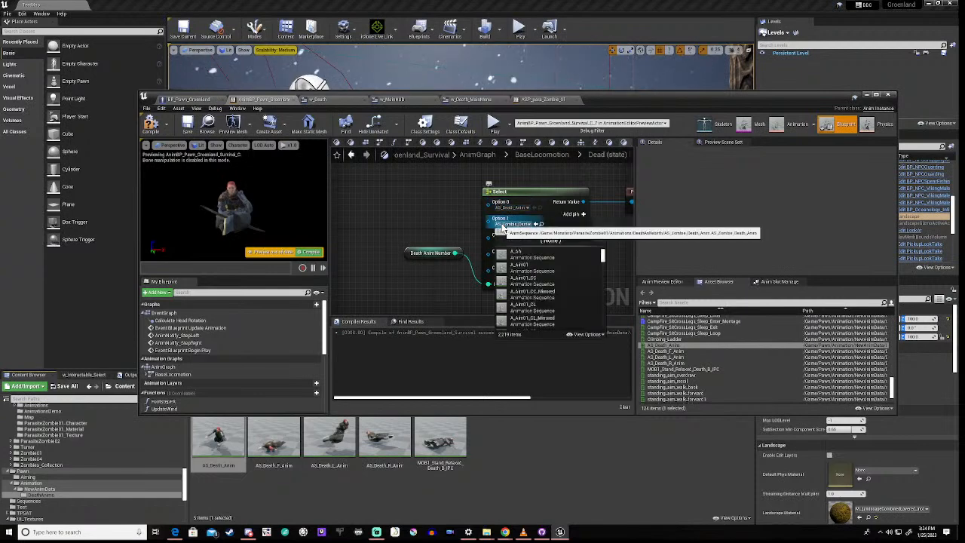
pyautogui.write('as')
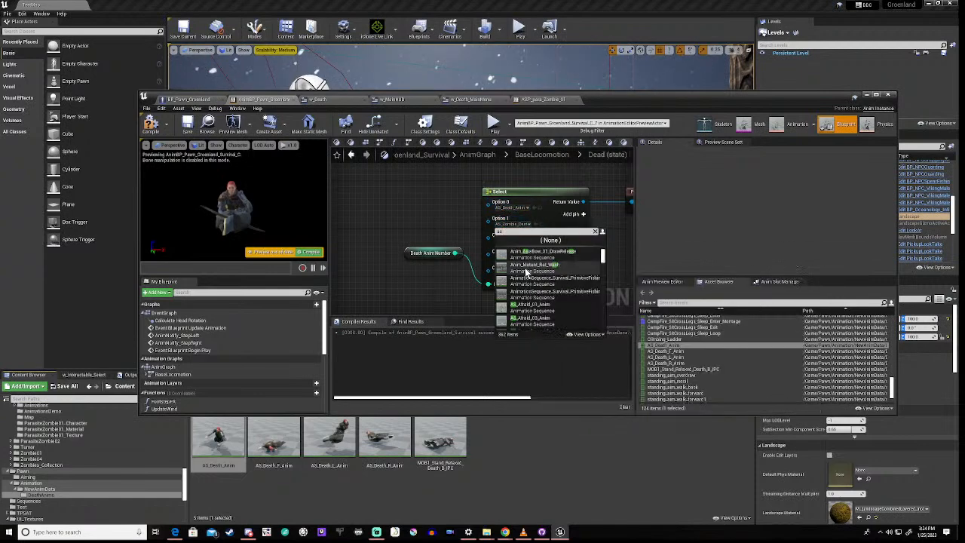
pyautogui.write(' death f')
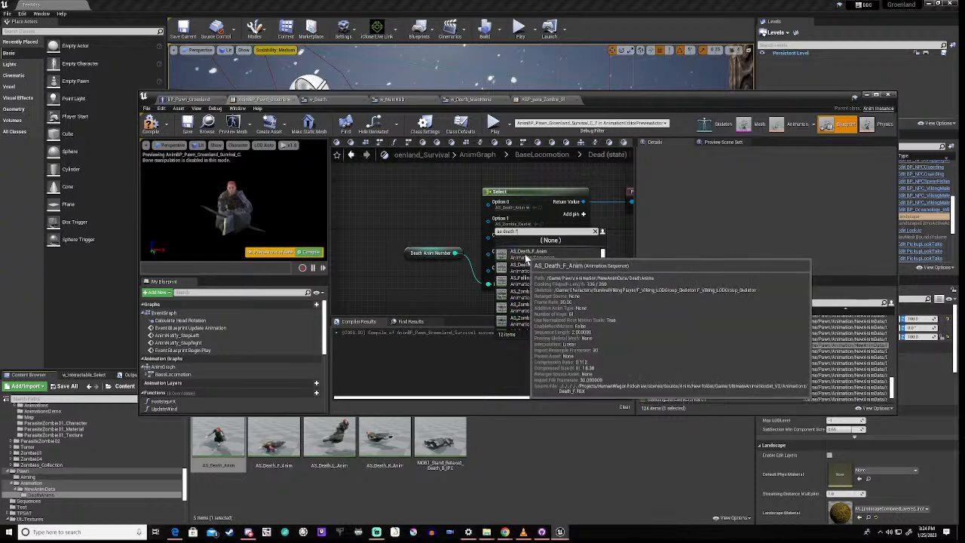
pyautogui.click(528, 257)
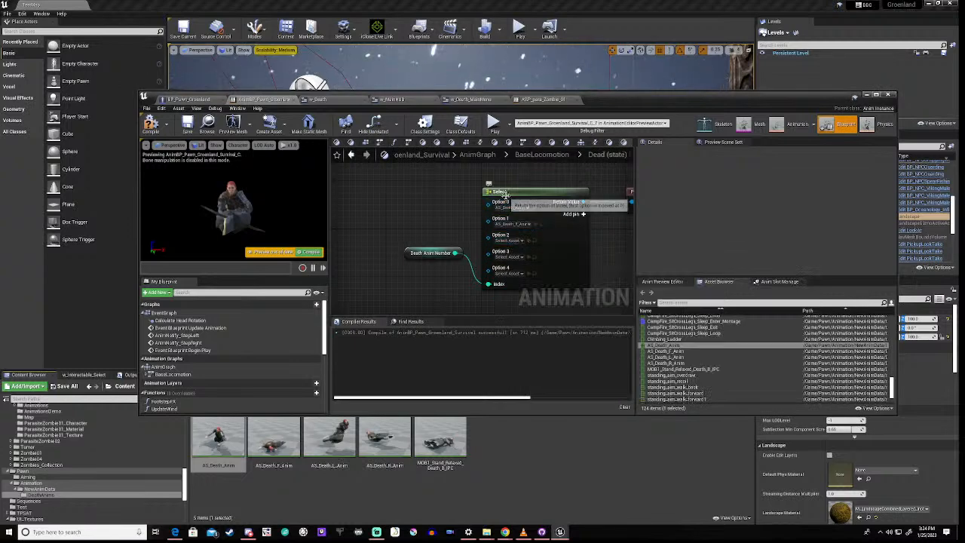
pyautogui.click(506, 240)
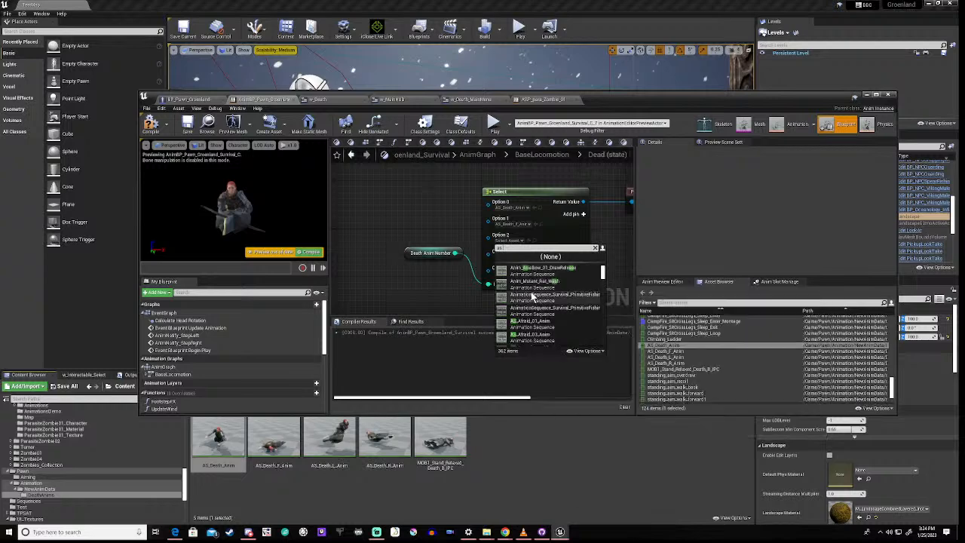
pyautogui.write('as death')
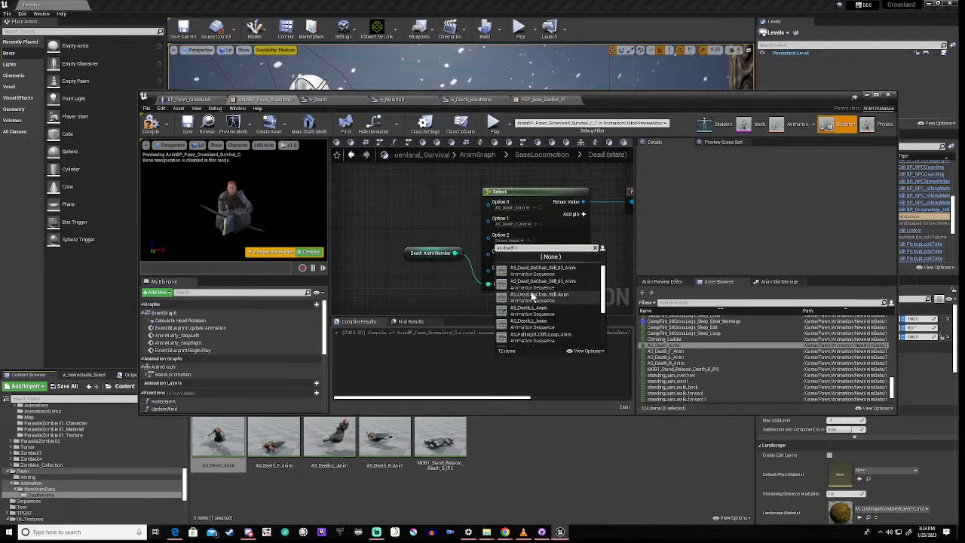
pyautogui.click(524, 310)
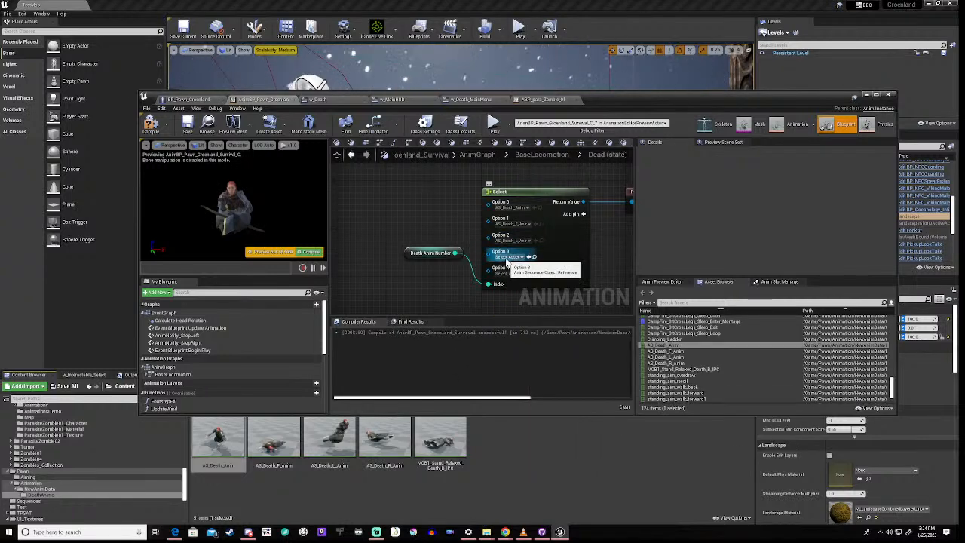
# - Set the Select node's Option 3 to AS_Death_R_Anim and its Option 4 to MOB1_Stand_Relaxed_Death_B_IPC
pyautogui.click(511, 273)
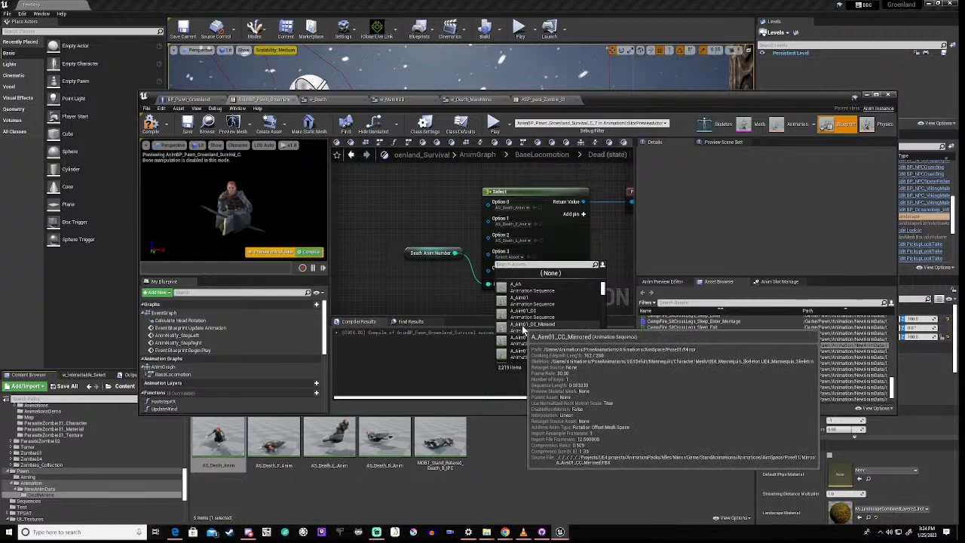
pyautogui.write('as')
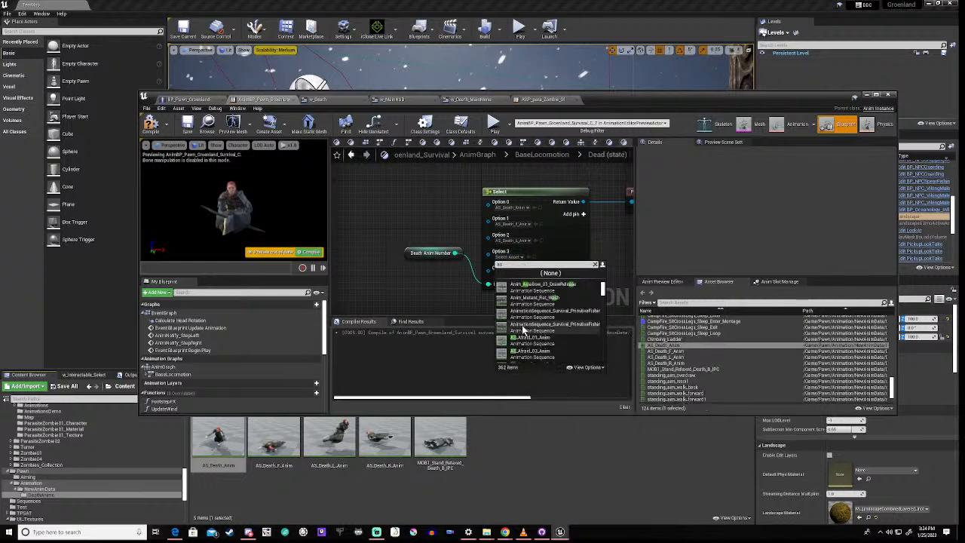
pyautogui.write(' death')
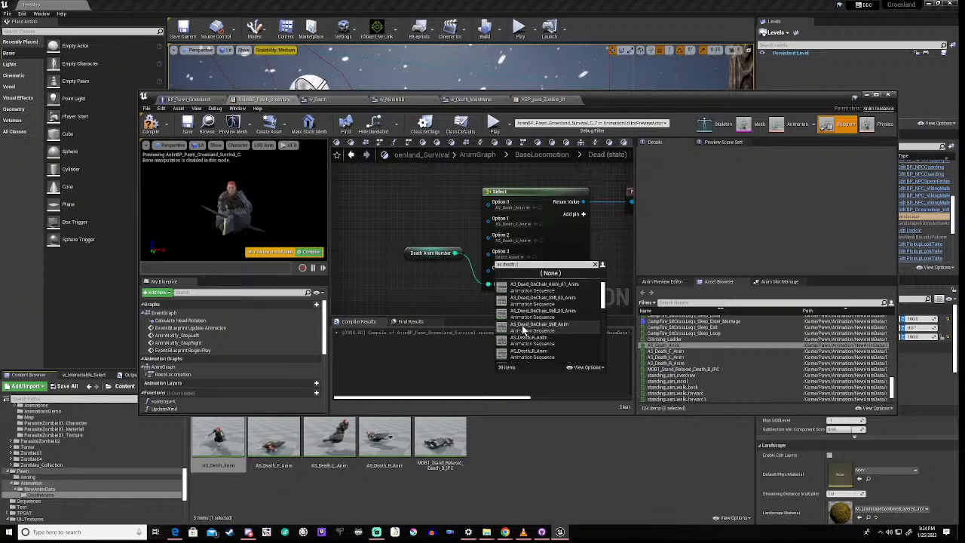
pyautogui.click(524, 339)
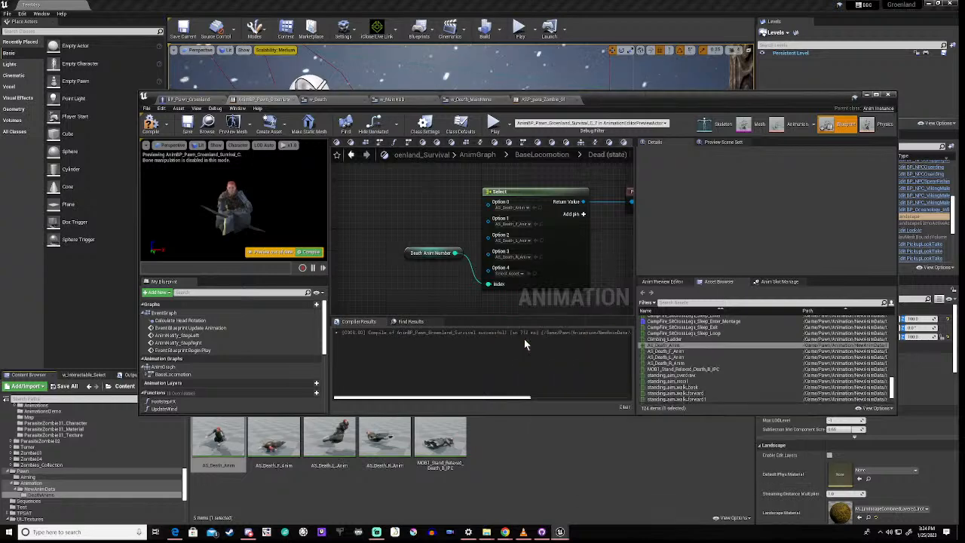
pyautogui.click(511, 273)
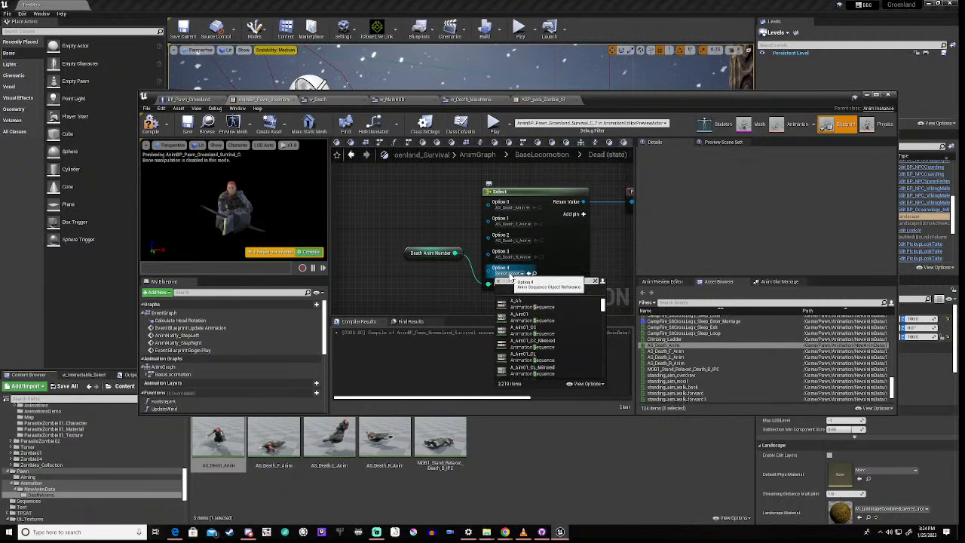
pyautogui.write('stand')
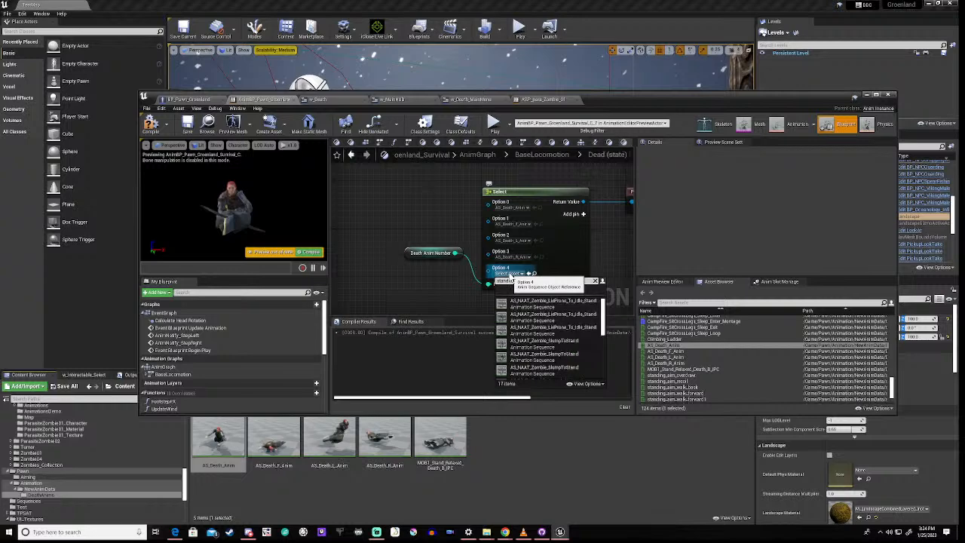
pyautogui.write(' rel')
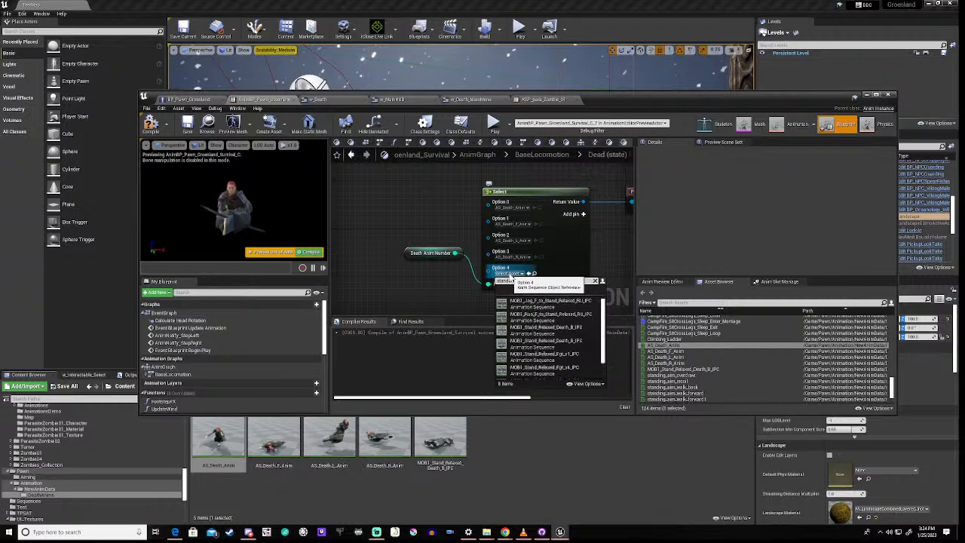
pyautogui.click(534, 330)
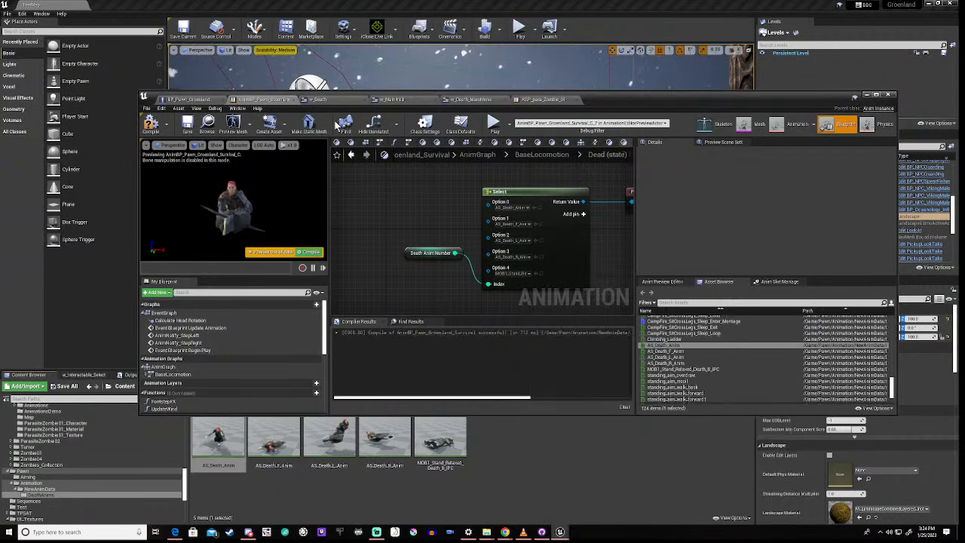
# - Compile the animation blueprint and delete the pasted Play Animation Sequence node from the Dead state graph
pyautogui.click(151, 125)
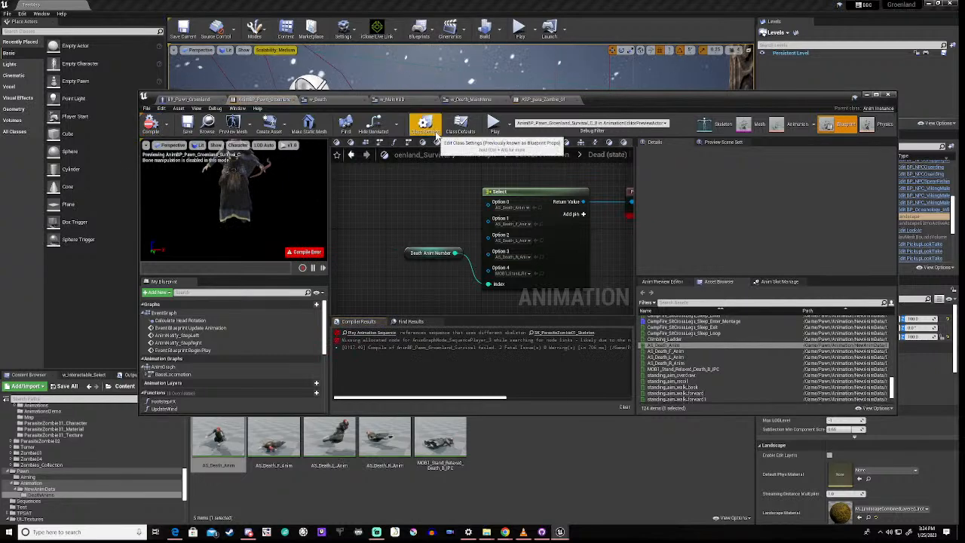
pyautogui.moveTo(627, 230); pyautogui.dragTo(434, 238, button='right')
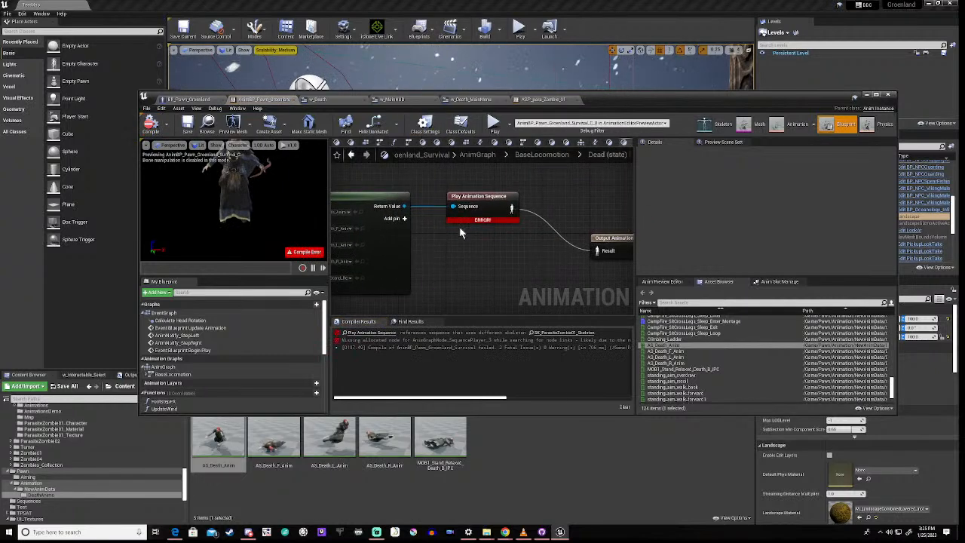
pyautogui.click(488, 196)
pyautogui.press('Delete')
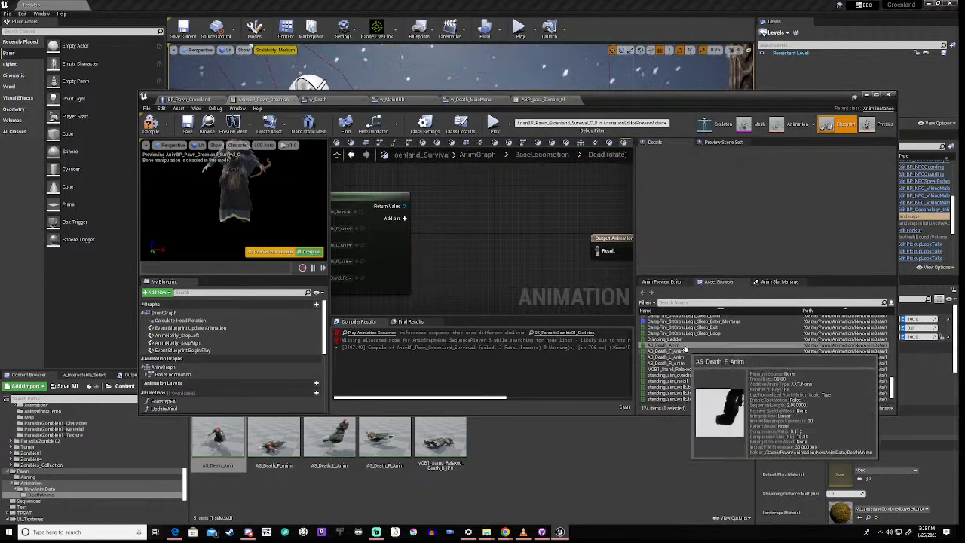
# - Add a Play AS_Death_Anim node with Sequence exposed as a pin and wire it between the Select node and Output Animation Pose
pyautogui.moveTo(663, 345); pyautogui.dragTo(475, 207)
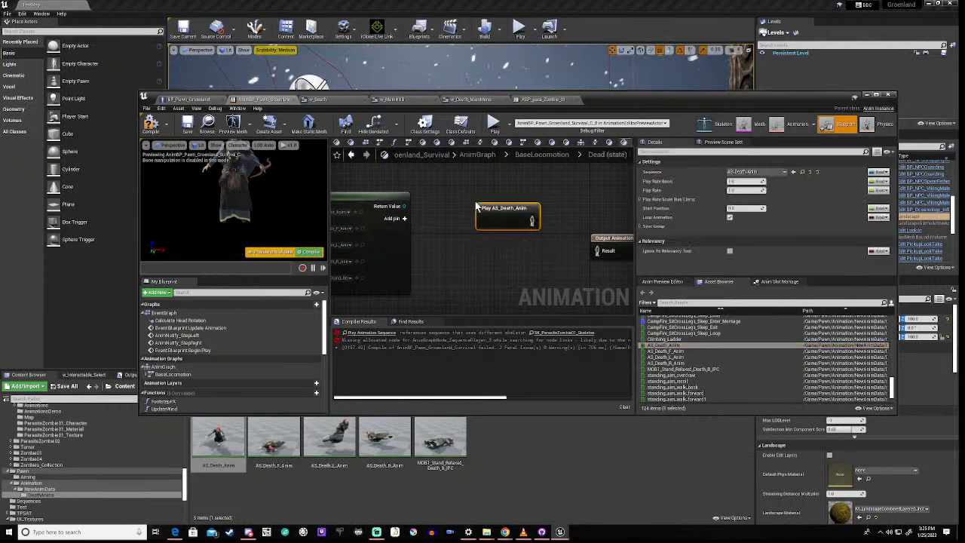
pyautogui.click(881, 172)
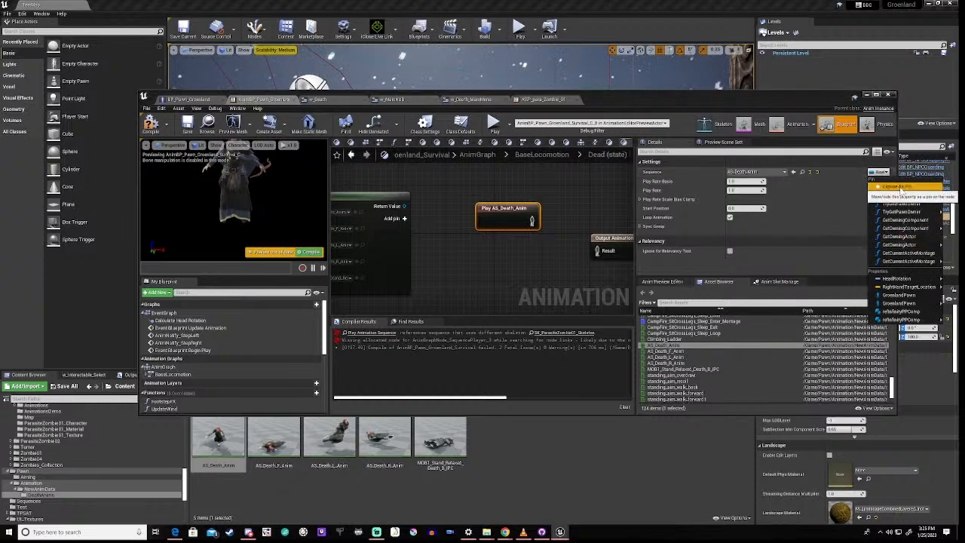
pyautogui.click(891, 188)
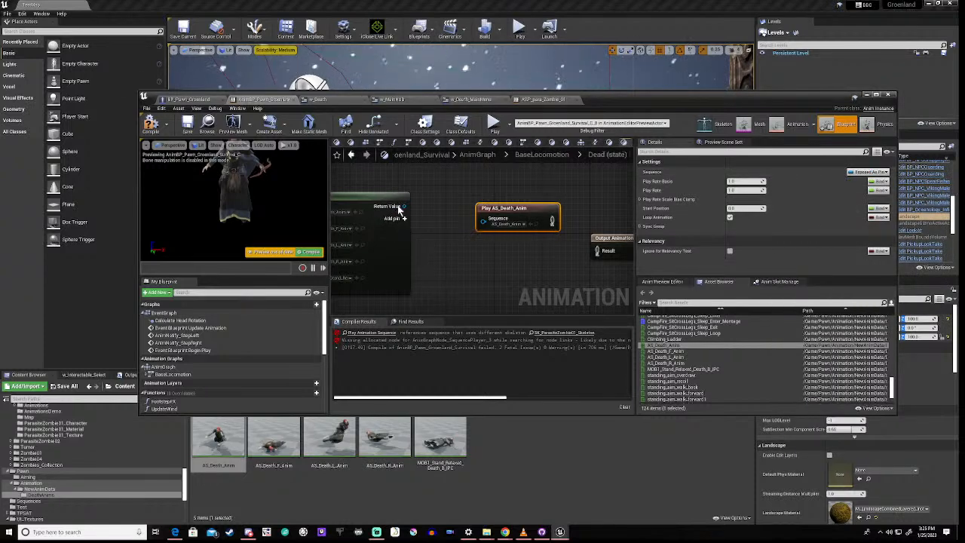
pyautogui.moveTo(404, 206); pyautogui.dragTo(595, 252)
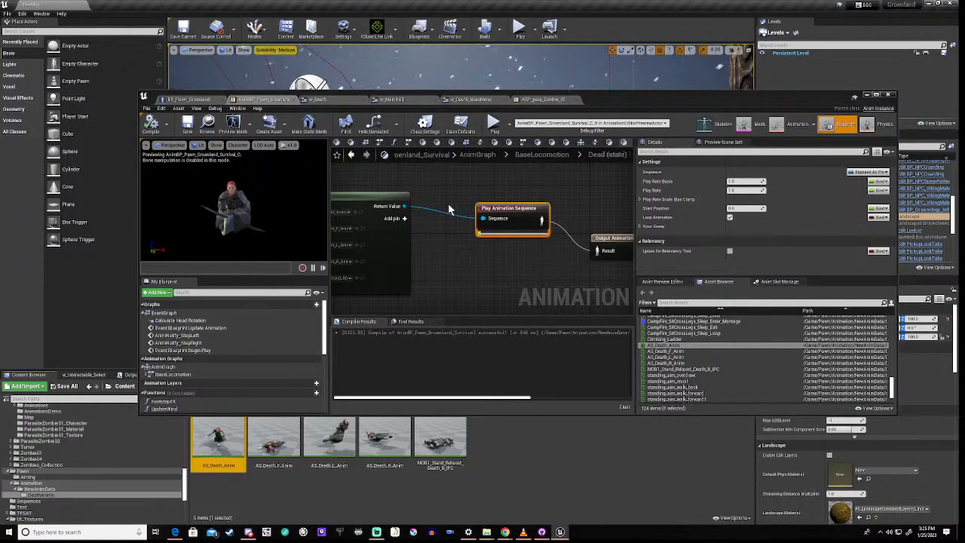
# - Play-test the level and move the pawn around until she dies to check the death animation
pyautogui.moveTo(614, 98); pyautogui.dragTo(590, 379)
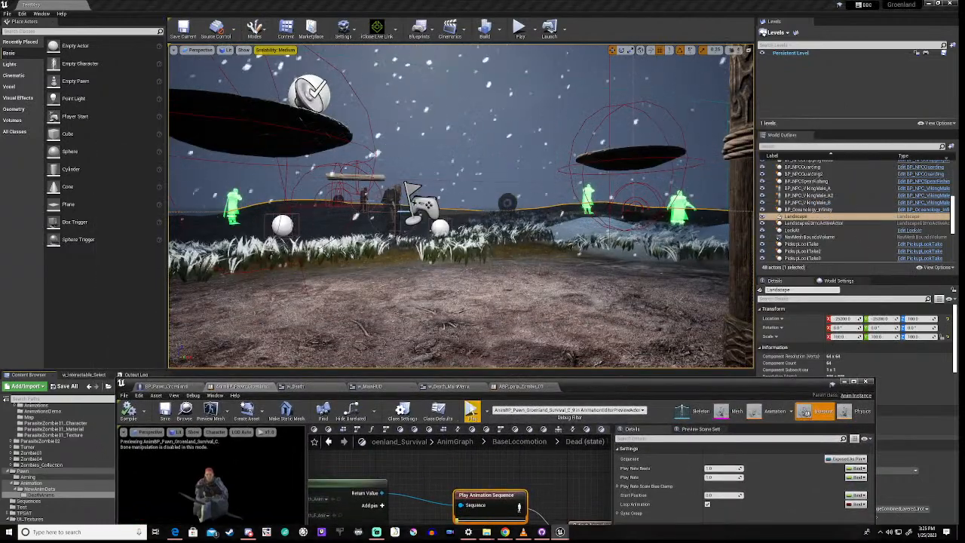
pyautogui.click(470, 411)
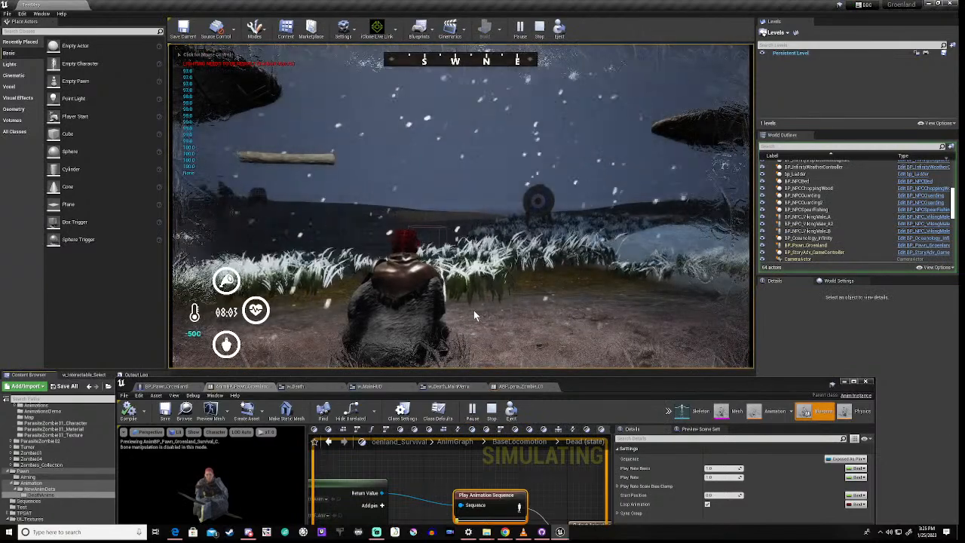
pyautogui.click(525, 305)
pyautogui.press('w')
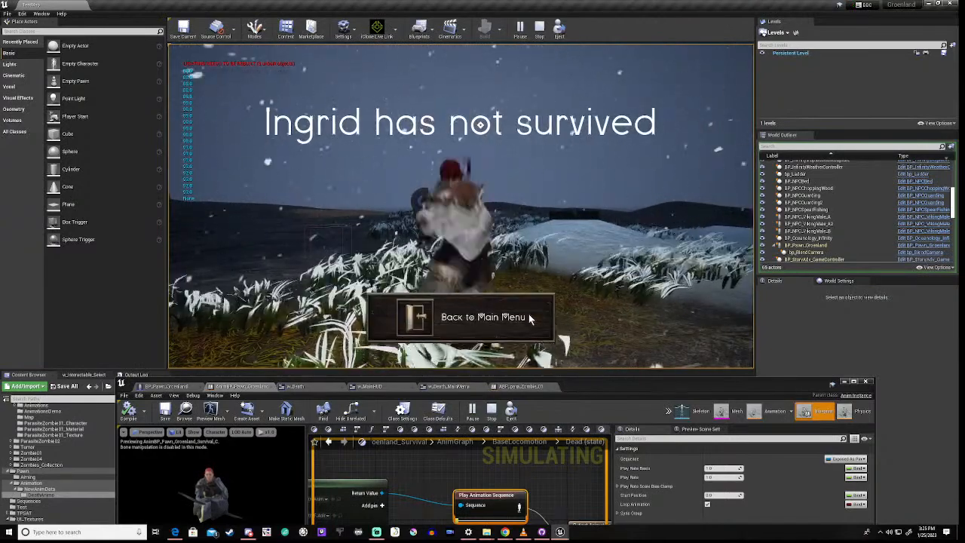
pyautogui.press('Escape')
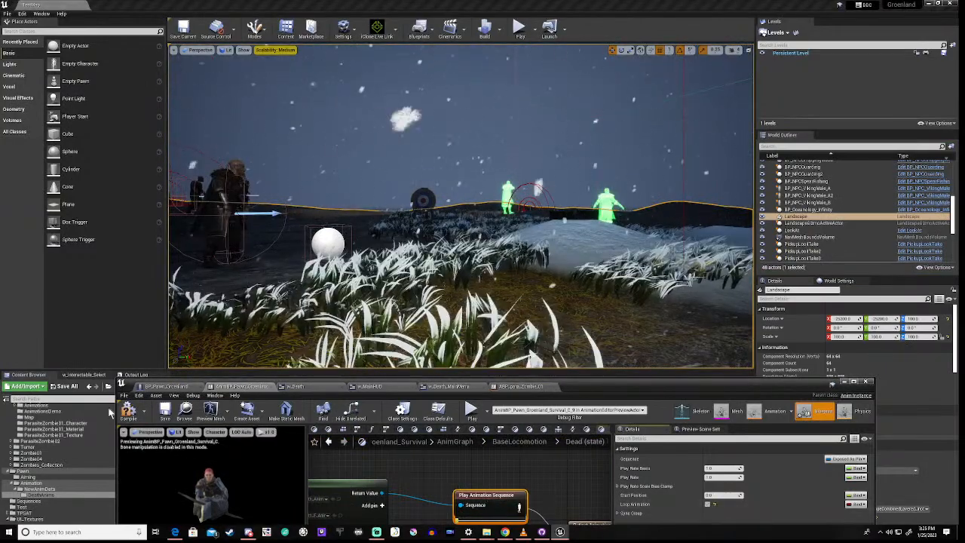
# - Turn off Loop Animation on the Play Animation Sequence node and compile the animation blueprint
pyautogui.click(128, 411)
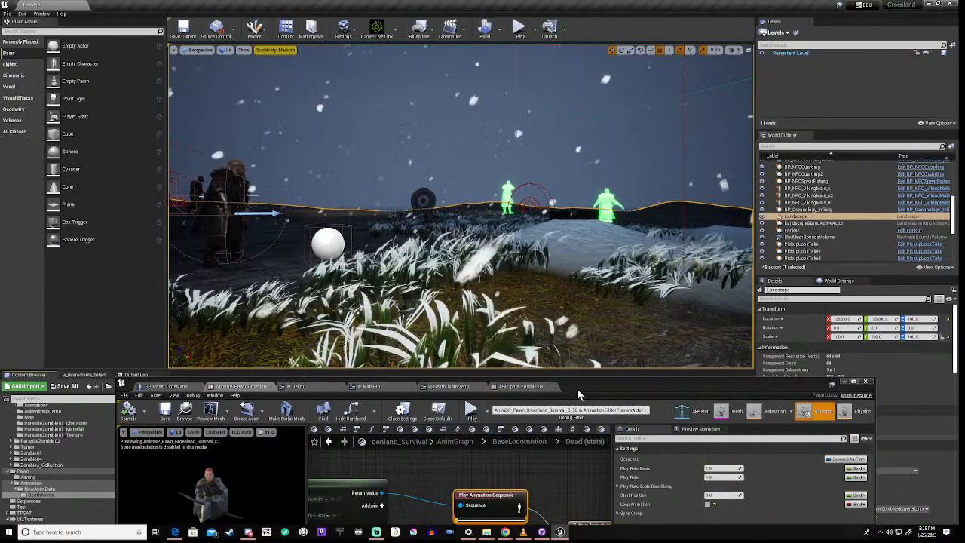
pyautogui.moveTo(579, 394); pyautogui.dragTo(581, 274)
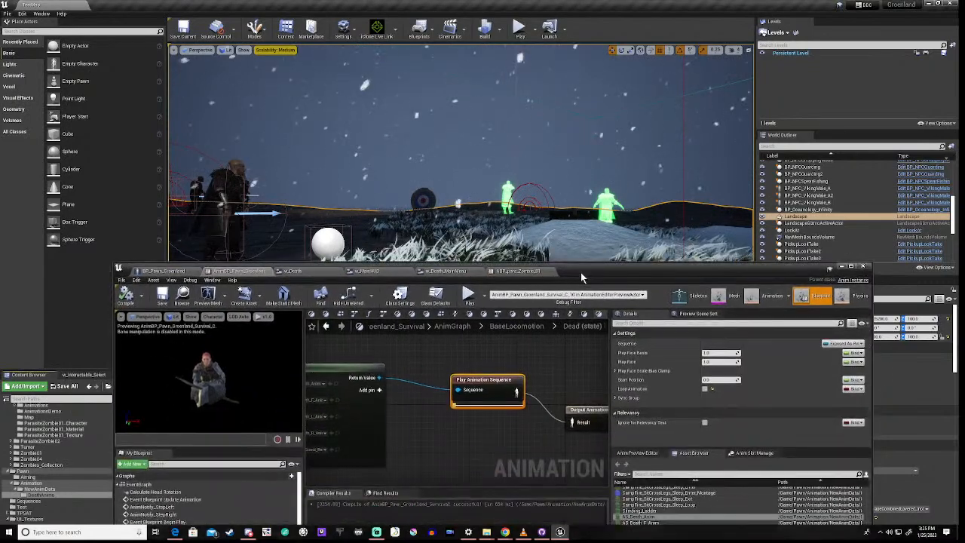
# - Play-test the level again to check the pawn's death animation with looping disabled
pyautogui.click(466, 292)
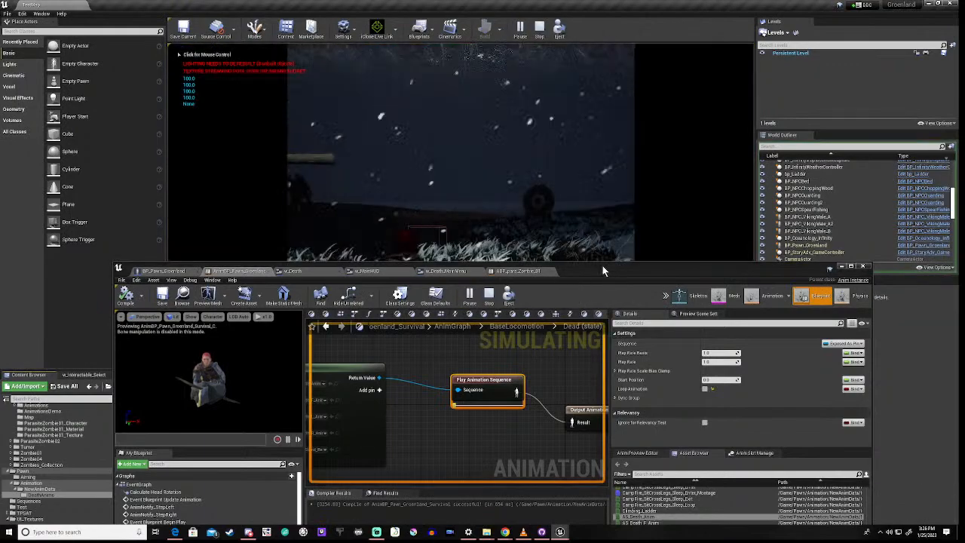
pyautogui.moveTo(603, 266); pyautogui.dragTo(562, 414)
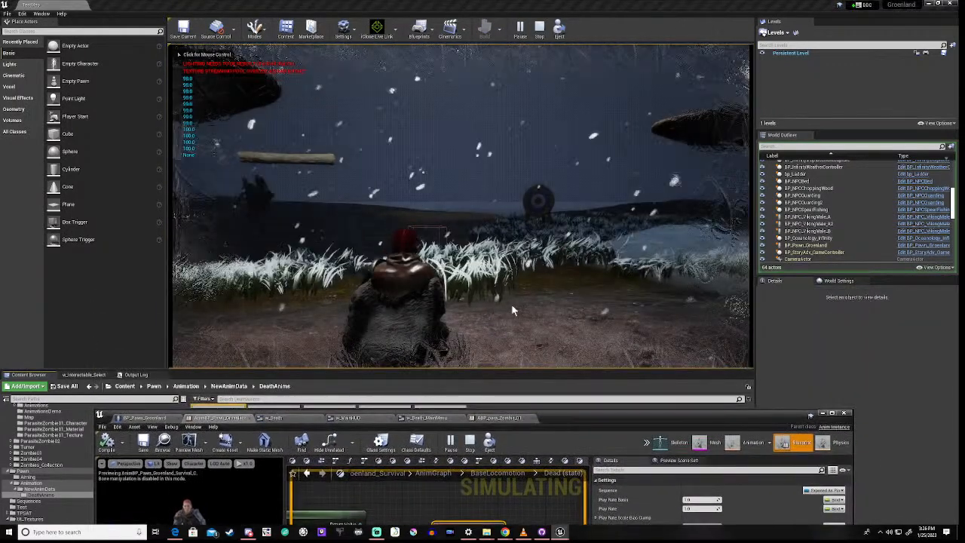
pyautogui.click(517, 303)
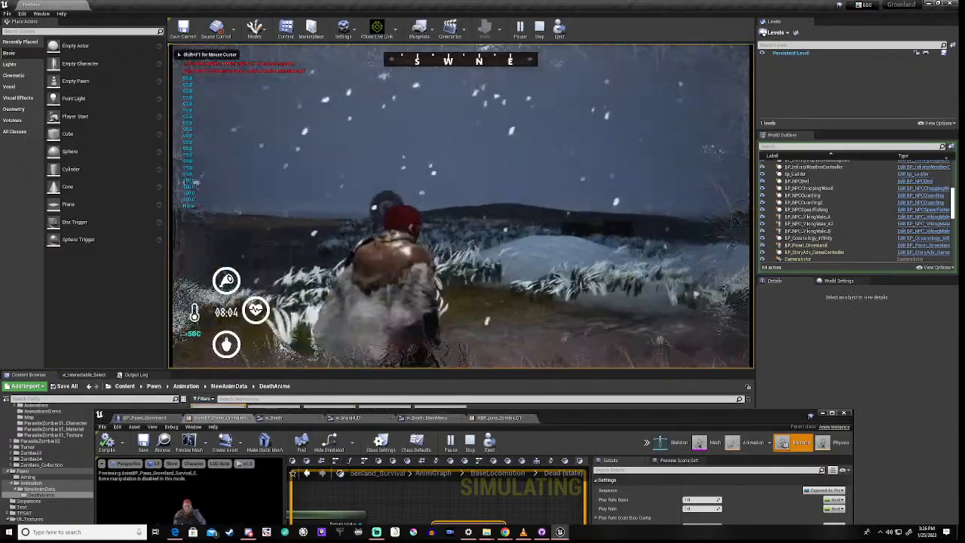
pyautogui.press('w')
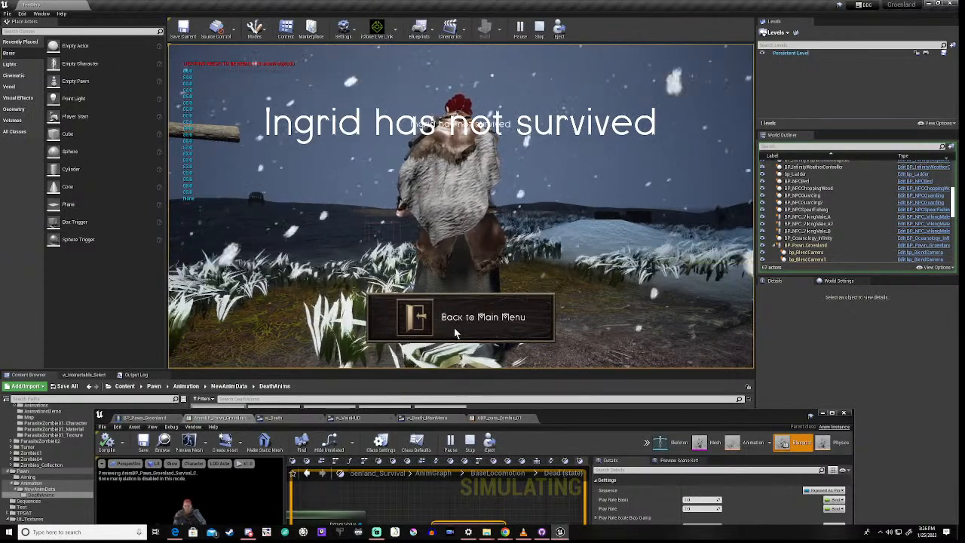
pyautogui.press('Escape')
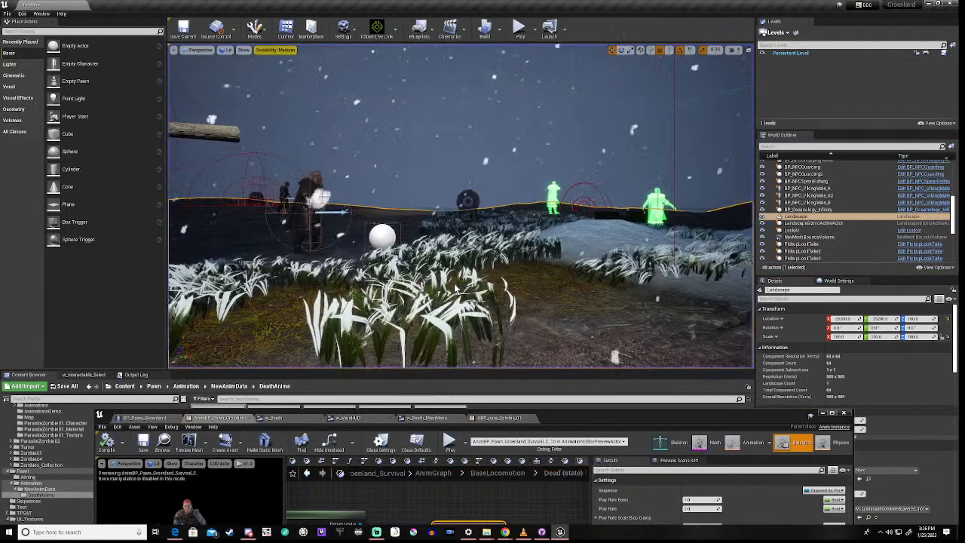
# - Return to the Dead state graph and check the settings of the Output Animation Pose node
pyautogui.moveTo(566, 413); pyautogui.dragTo(560, 228)
pyautogui.moveTo(419, 398); pyautogui.dragTo(389, 387, button='right')
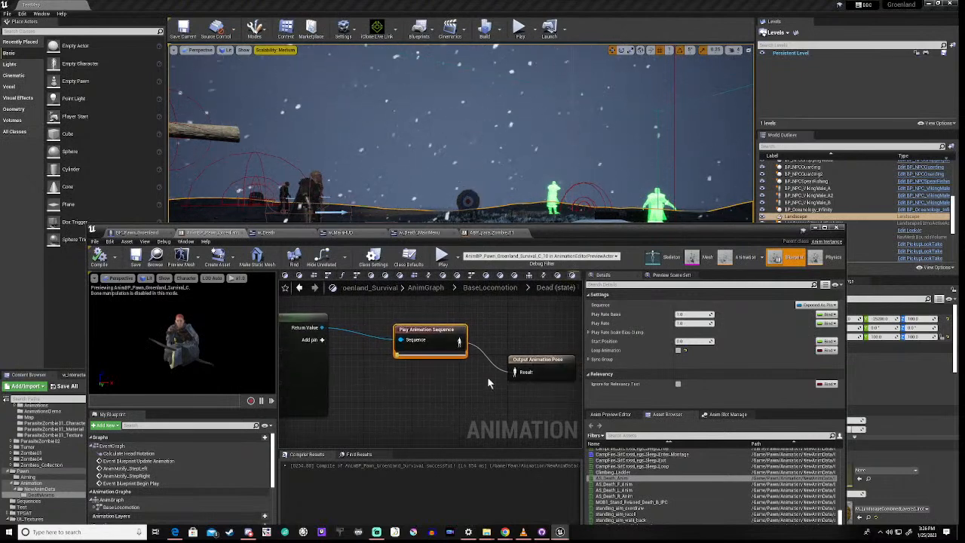
pyautogui.click(545, 357)
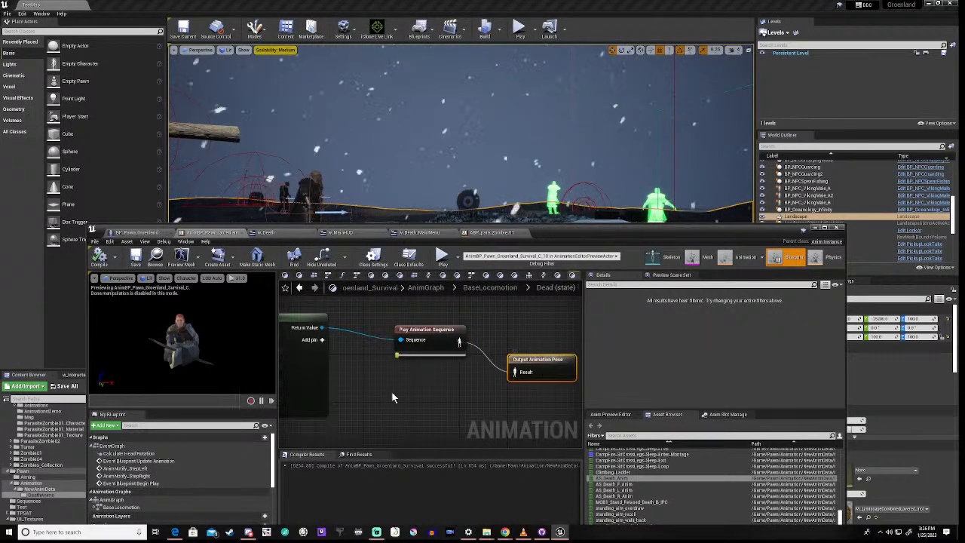
# - Review the Select node's death animation options in the Dead state and glance at the pawn blueprint's Set Is Dead function
pyautogui.moveTo(392, 397); pyautogui.dragTo(456, 385, button='right')
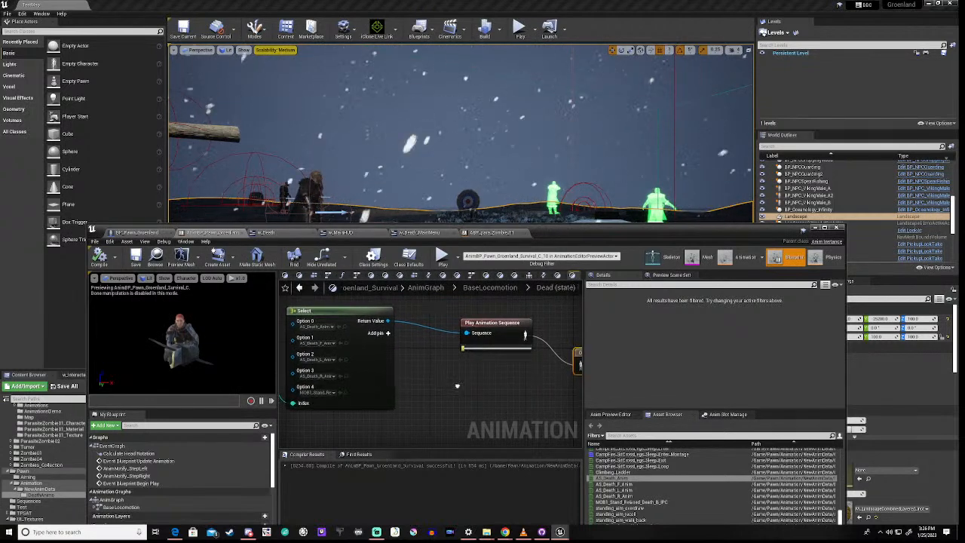
pyautogui.moveTo(457, 385); pyautogui.dragTo(527, 386, button='right')
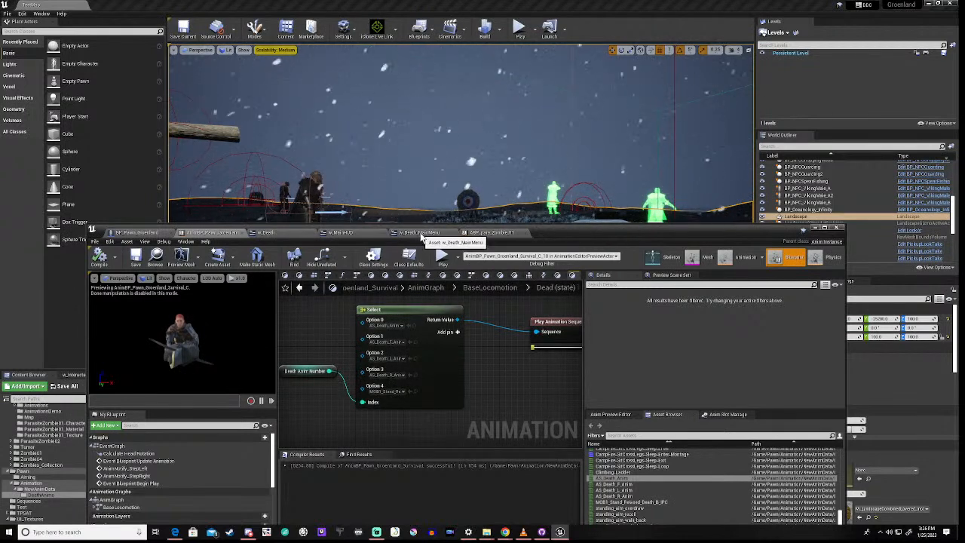
pyautogui.click(145, 233)
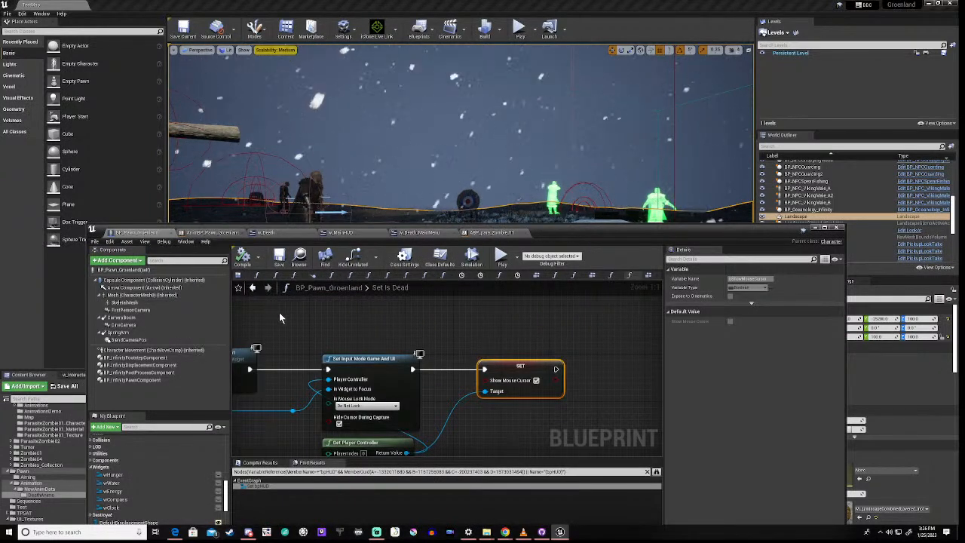
pyautogui.scroll(-5, 309, 334)
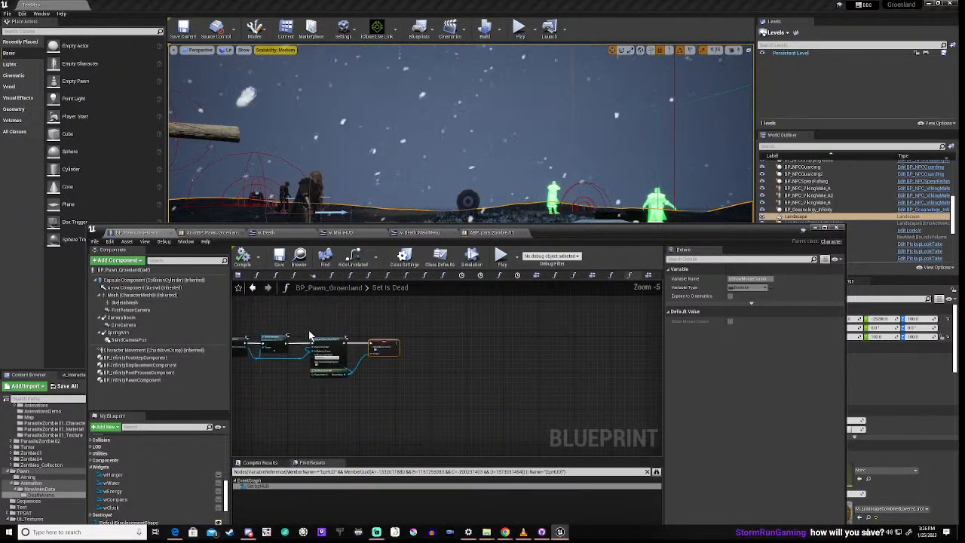
pyautogui.click(216, 232)
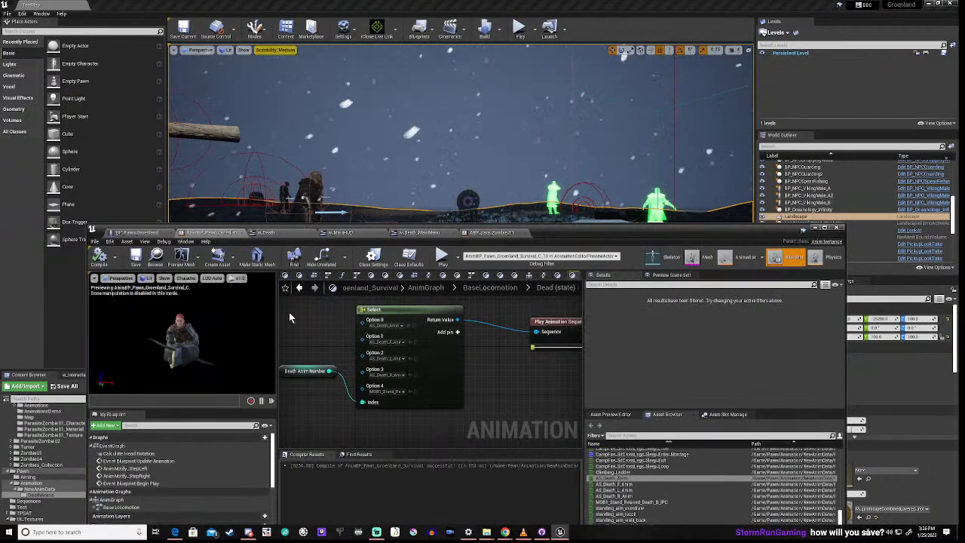
# - Tidy the Dead state graph by placing Death Anim Number beneath the Select node and aligning Output Animation Pose with Play Animation Sequence
pyautogui.scroll(-2, 313, 328)
pyautogui.moveTo(314, 328); pyautogui.dragTo(374, 339, button='right')
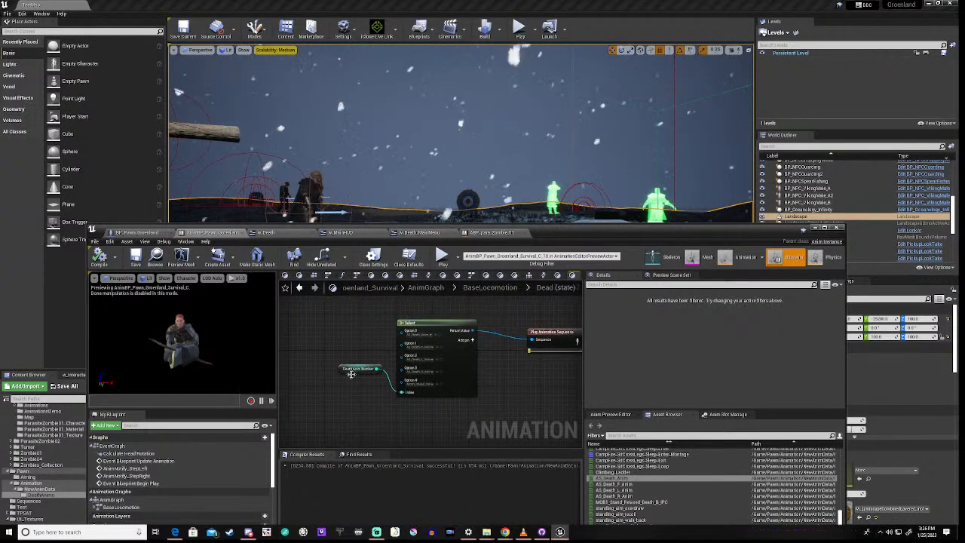
pyautogui.moveTo(346, 370); pyautogui.dragTo(387, 410)
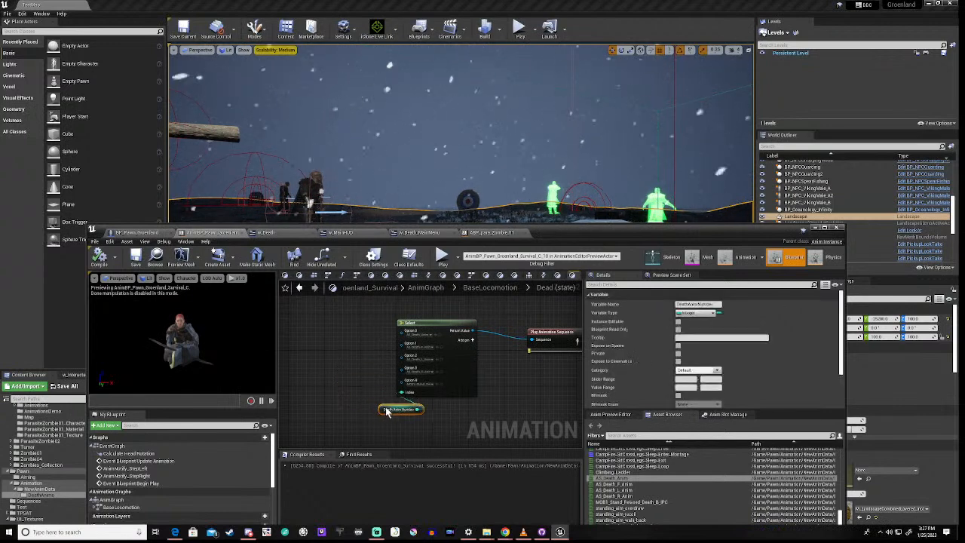
pyautogui.moveTo(544, 389); pyautogui.dragTo(405, 385, button='right')
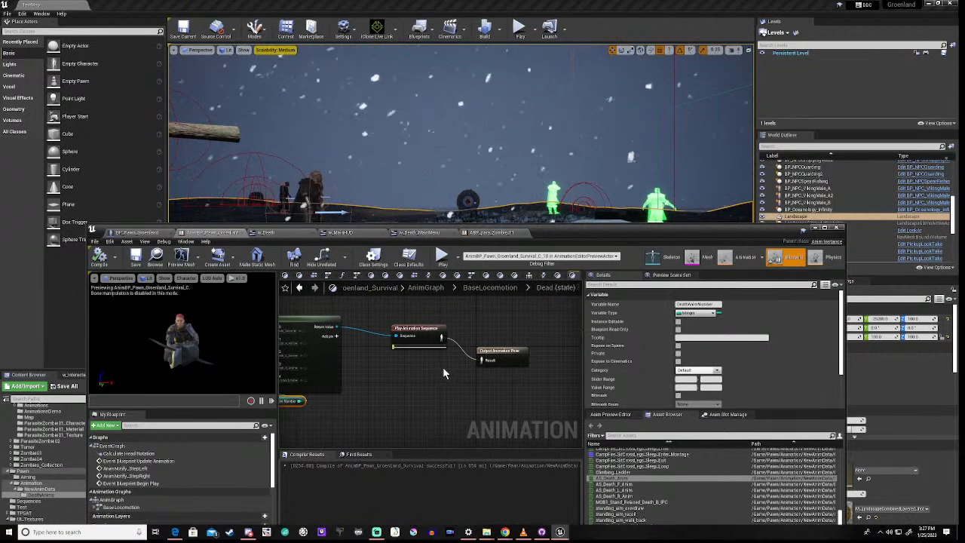
pyautogui.click(417, 329)
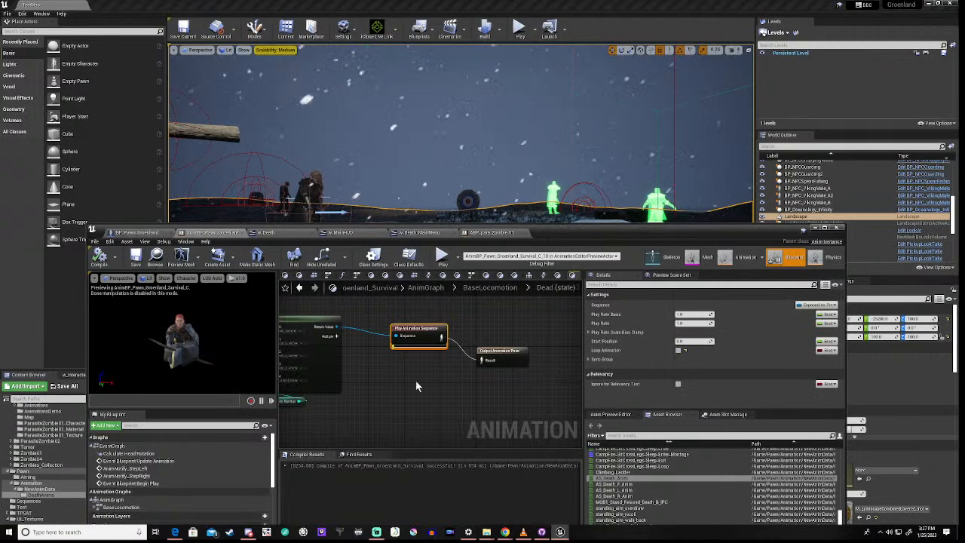
pyautogui.moveTo(415, 386); pyautogui.dragTo(439, 370, button='right')
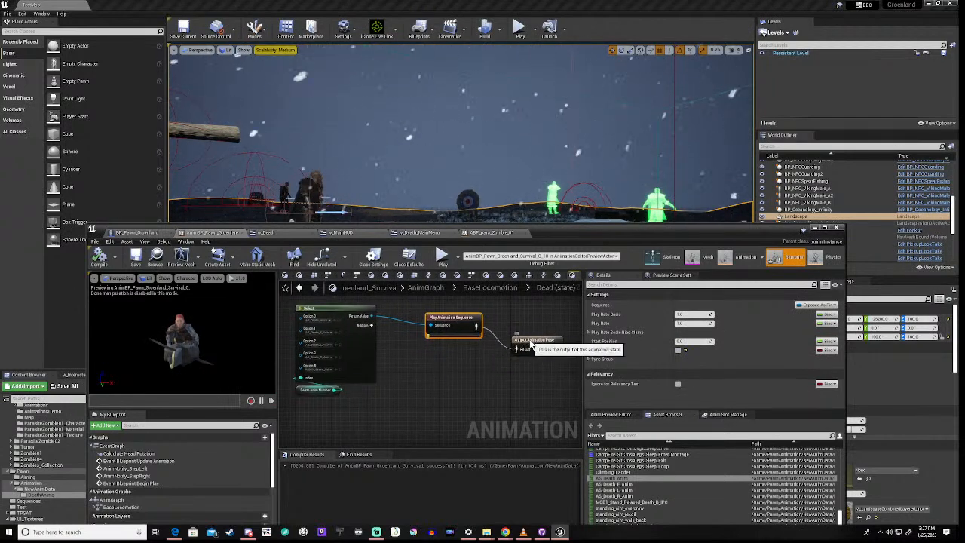
pyautogui.moveTo(530, 343); pyautogui.dragTo(531, 330)
pyautogui.click(425, 358)
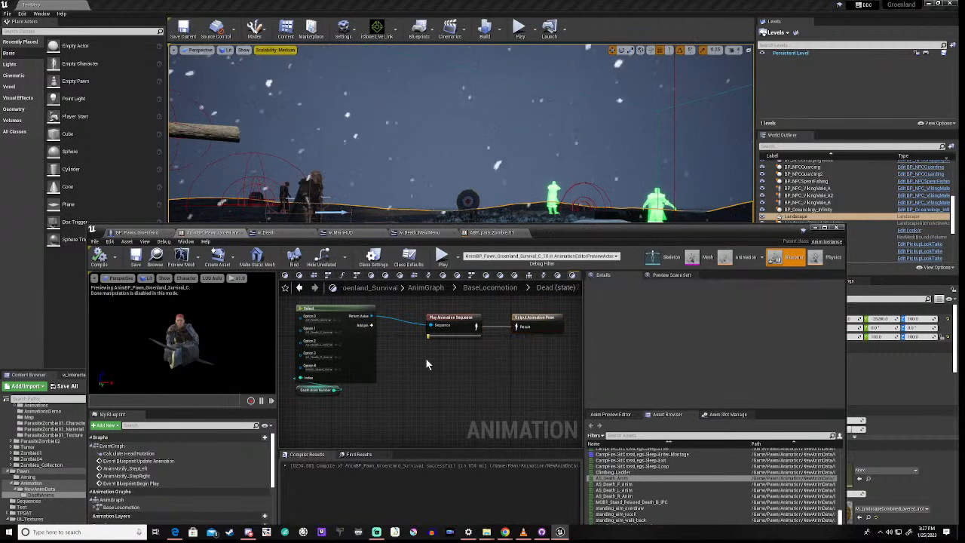
pyautogui.moveTo(407, 360)
pyautogui.mouseDown(button='right')
pyautogui.moveTo(457, 359)
pyautogui.moveTo(414, 373)
pyautogui.mouseUp(button='right')
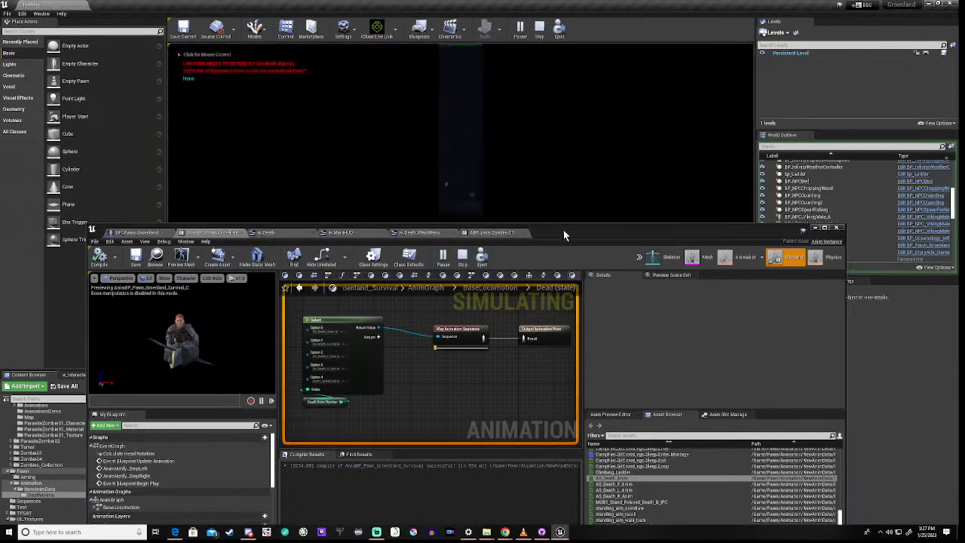
# - Move the blueprint window clear of the viewport, play-test the pawn until she dies to check the death animation, and stop
pyautogui.moveTo(563, 229); pyautogui.dragTo(548, 388)
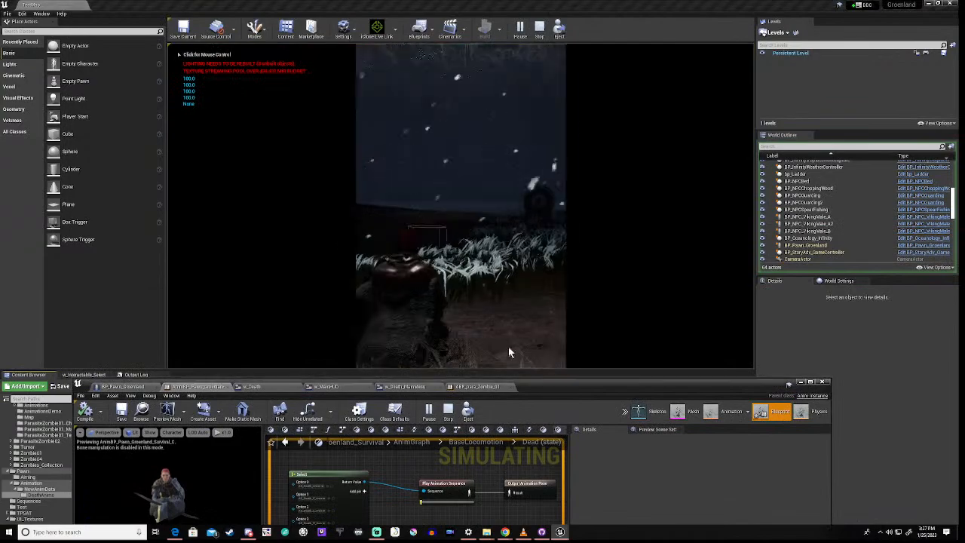
pyautogui.click(452, 292)
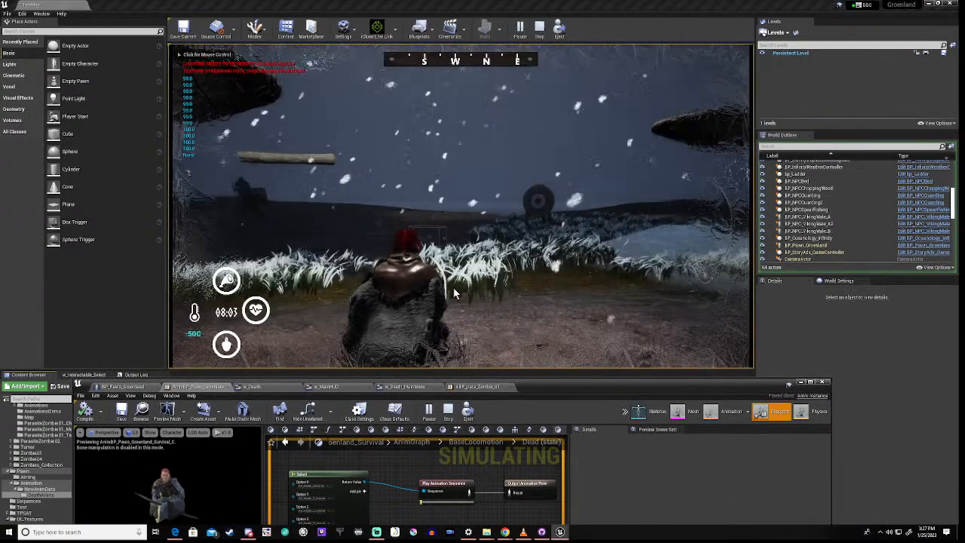
pyautogui.press('w')
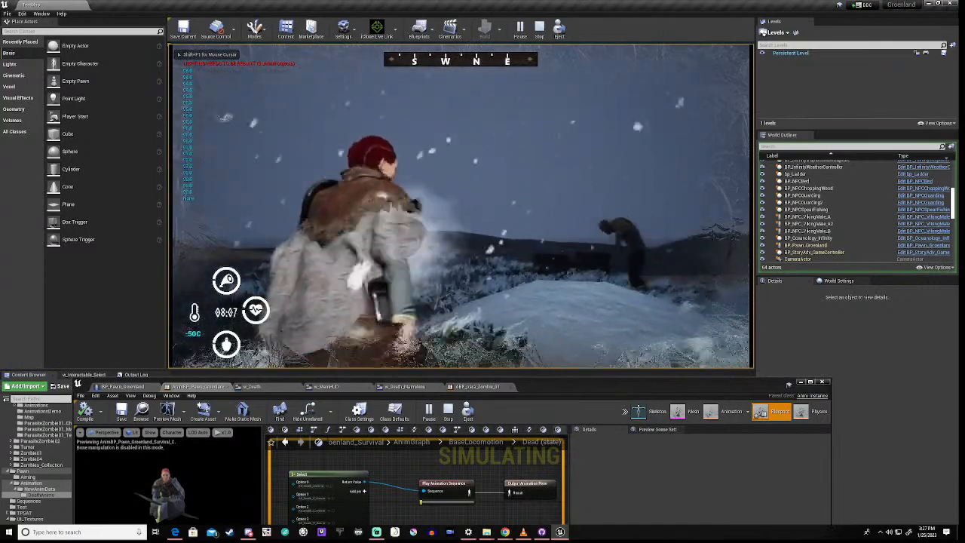
pyautogui.hotkey('shift', 'F1')
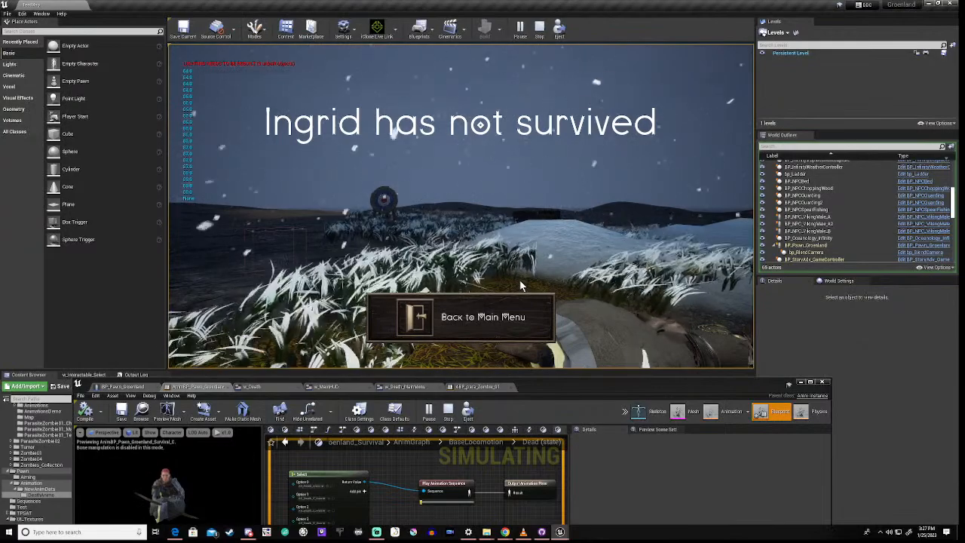
pyautogui.press('Escape')
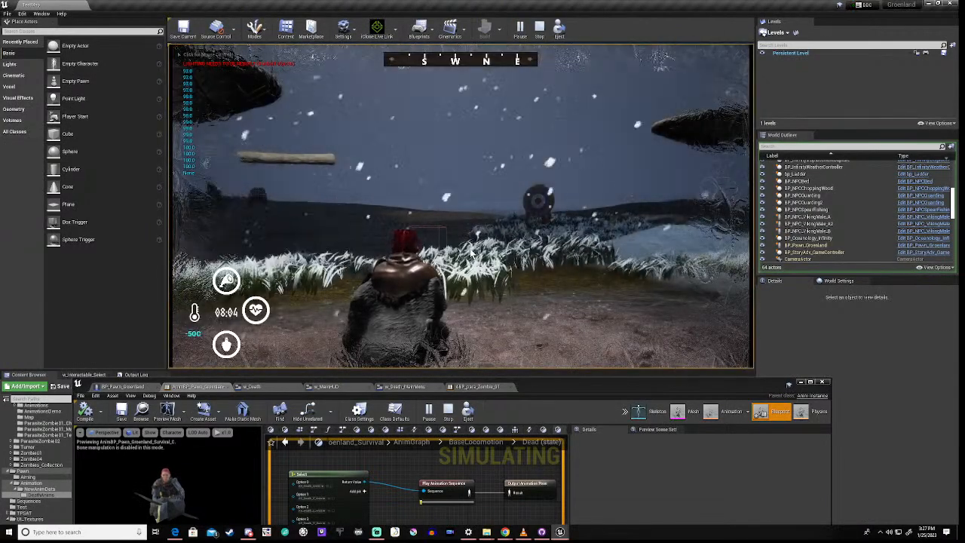
# - Repeat the play-test until the pawn dies again to compare the chosen death animation, and end the session
pyautogui.click(471, 251)
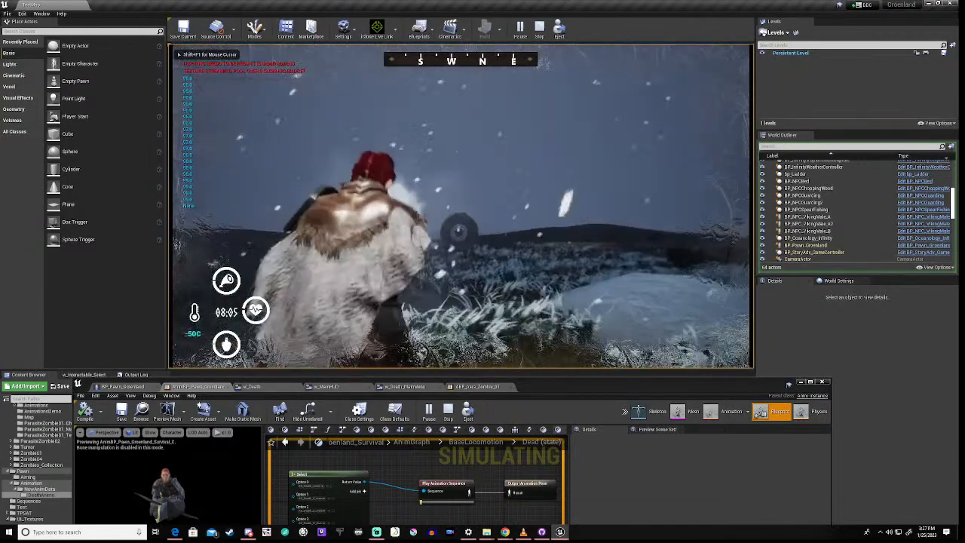
pyautogui.hotkey('shift', 'F1')
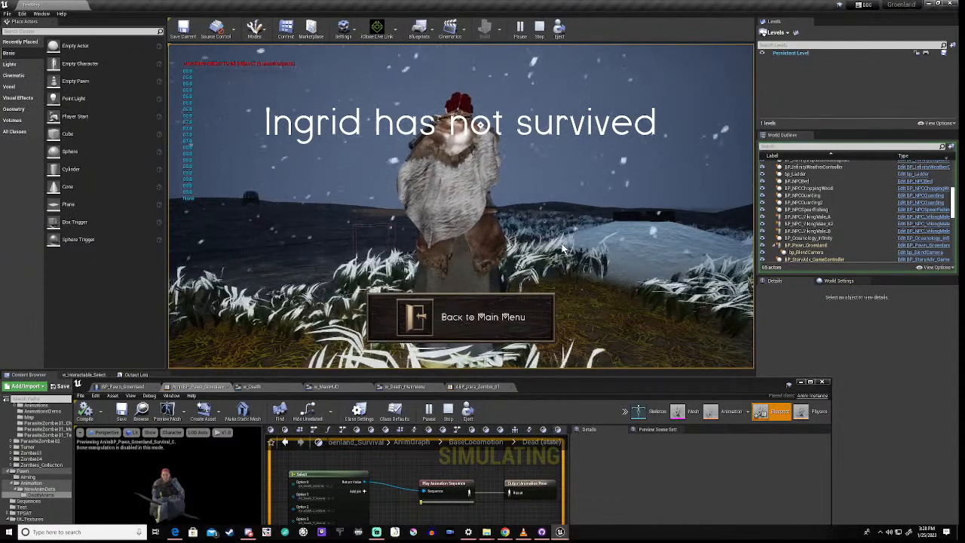
pyautogui.press('Escape')
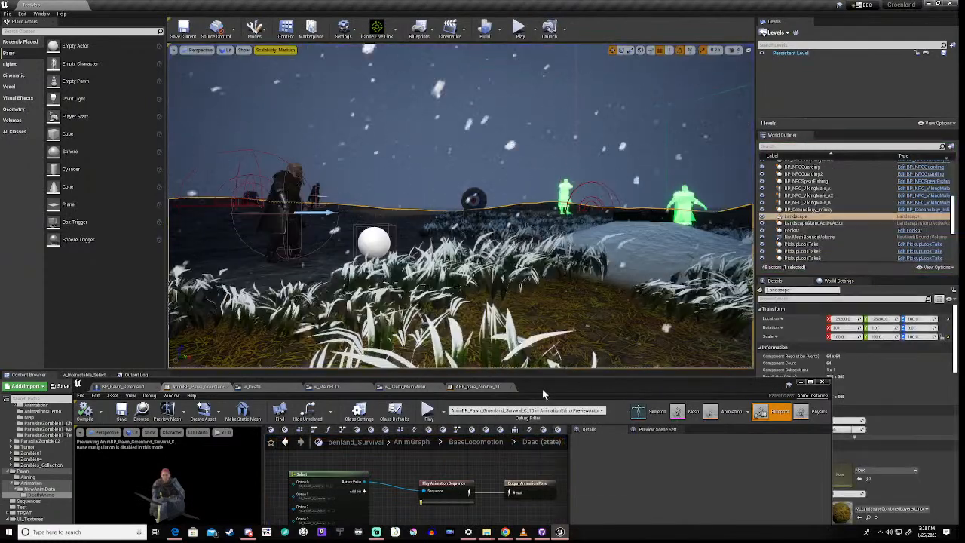
# - Restart play from the animation blueprint editor, run the pawn until death to check another random animation, and end play
pyautogui.moveTo(559, 383); pyautogui.dragTo(565, 189)
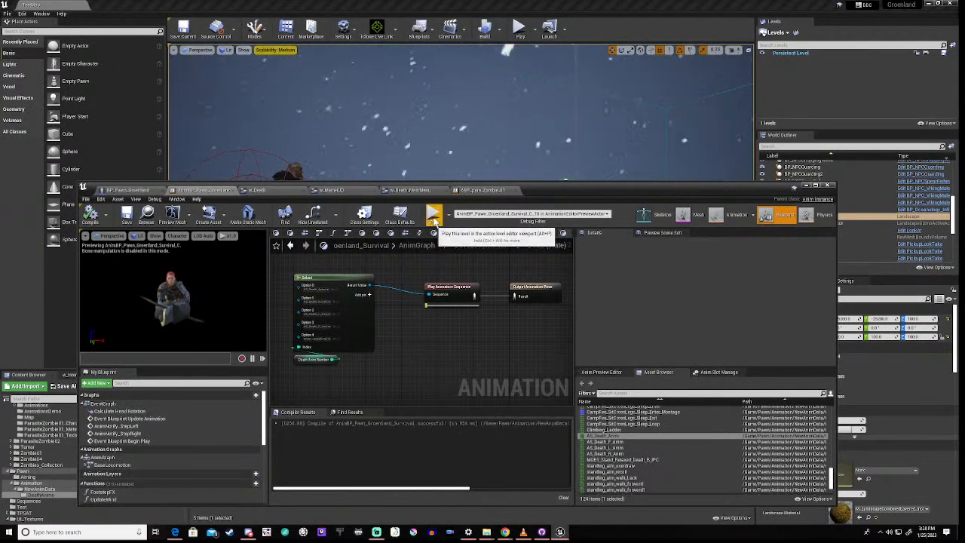
pyautogui.moveTo(562, 184); pyautogui.dragTo(526, 385)
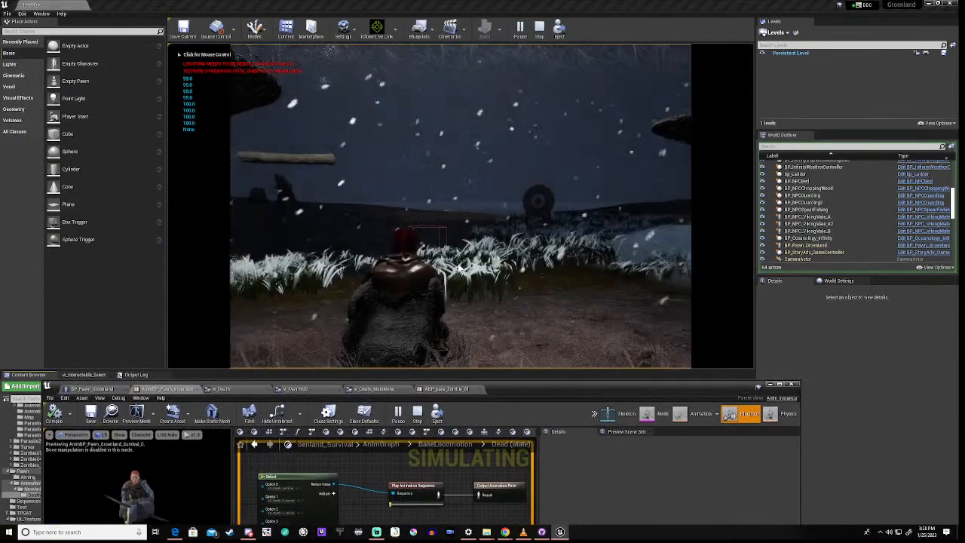
pyautogui.click(461, 267)
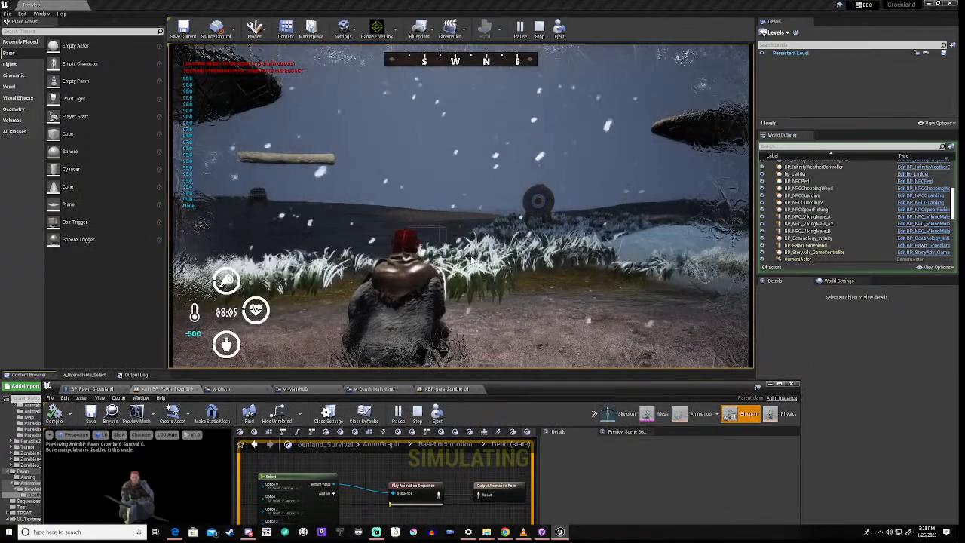
pyautogui.press('w')
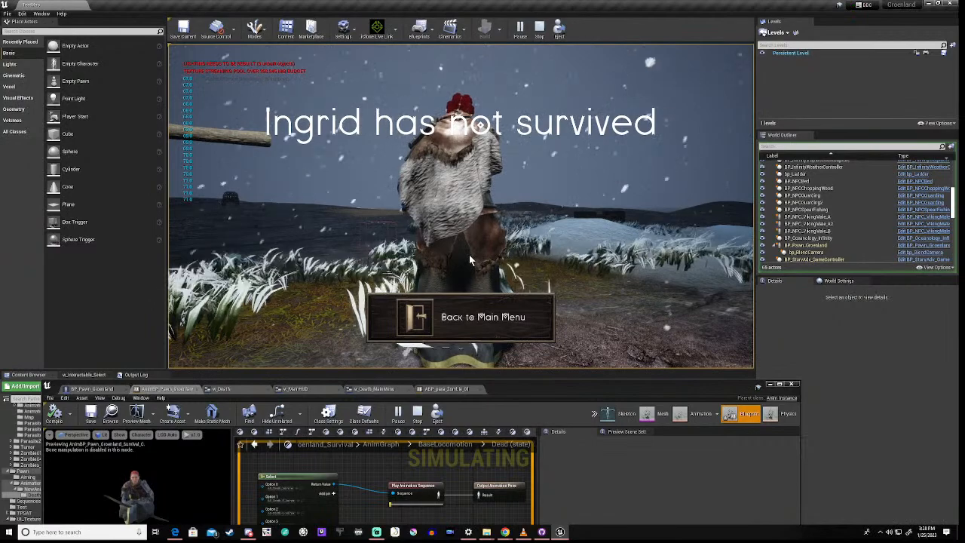
pyautogui.press('Escape')
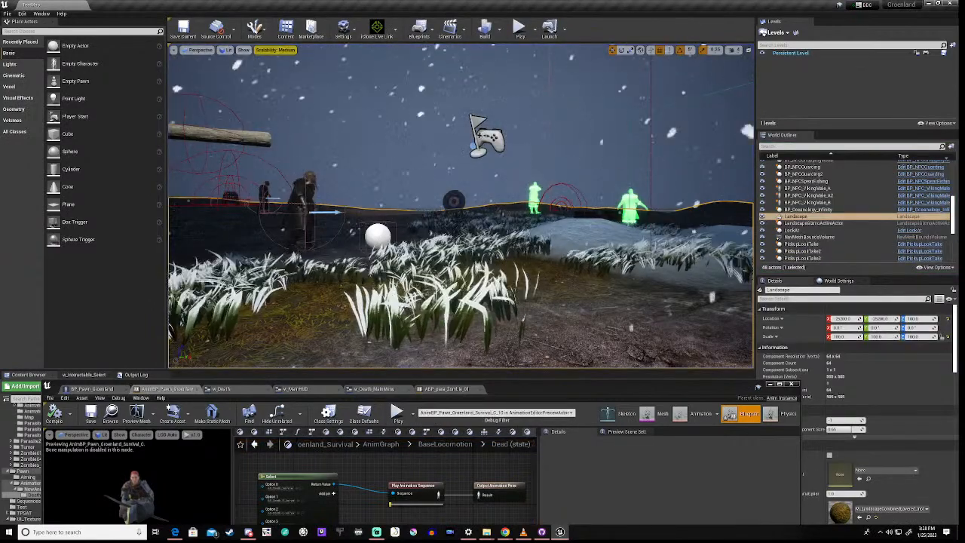
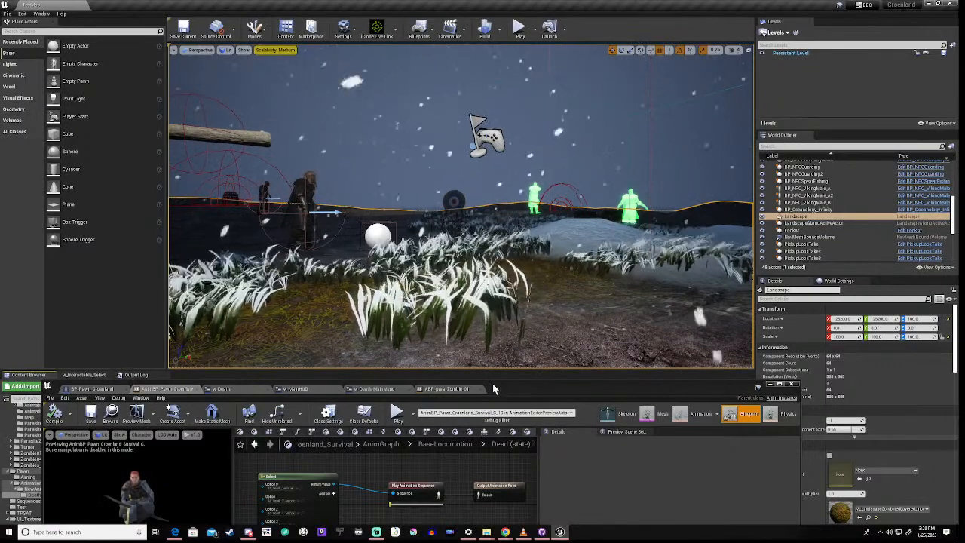
# - Bring the blueprint window back up and examine the full node chain of the pawn blueprint's Set Is Dead function
pyautogui.moveTo(500, 382); pyautogui.dragTo(538, 183)
pyautogui.scroll(-5, 431, 300)
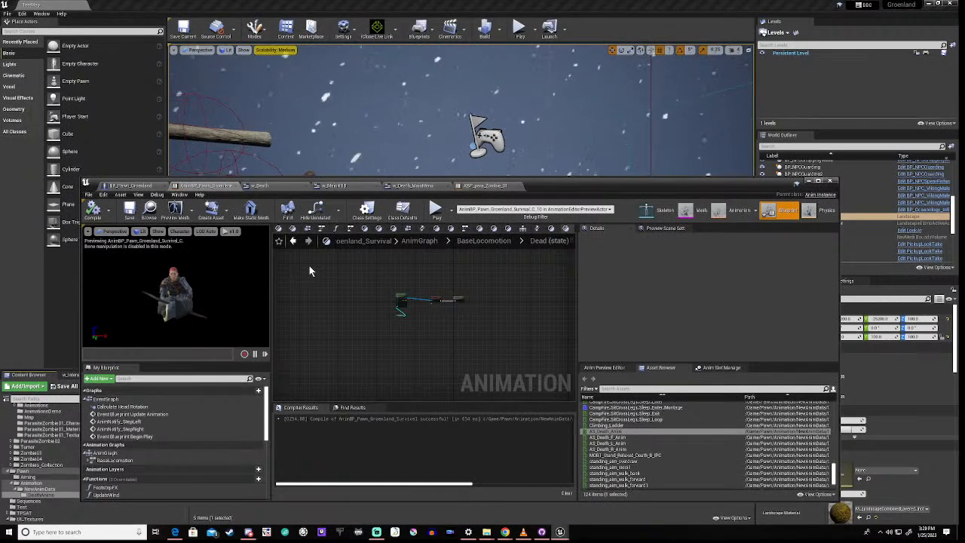
pyautogui.click(136, 187)
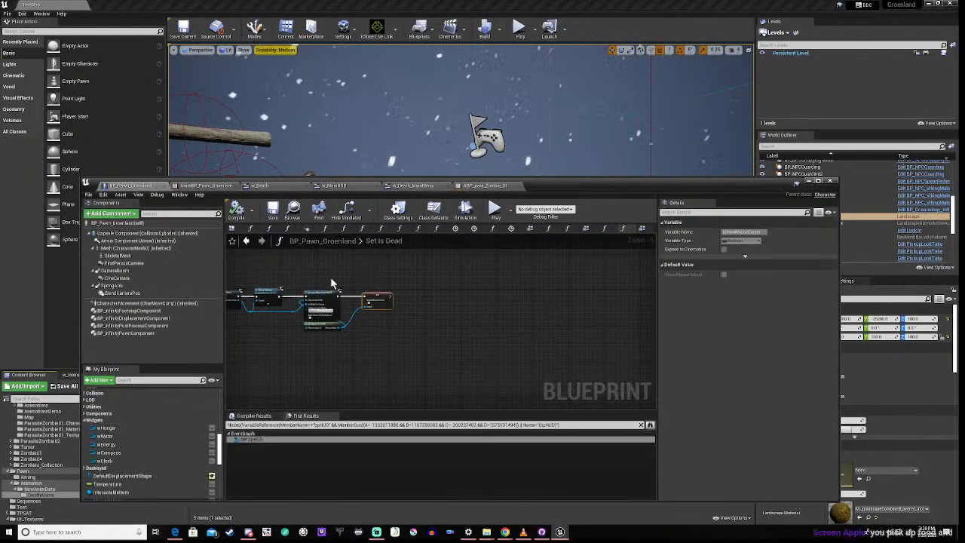
pyautogui.scroll(-4, 330, 277)
pyautogui.moveTo(293, 332); pyautogui.dragTo(565, 387, button='right')
pyautogui.scroll(-2, 366, 340)
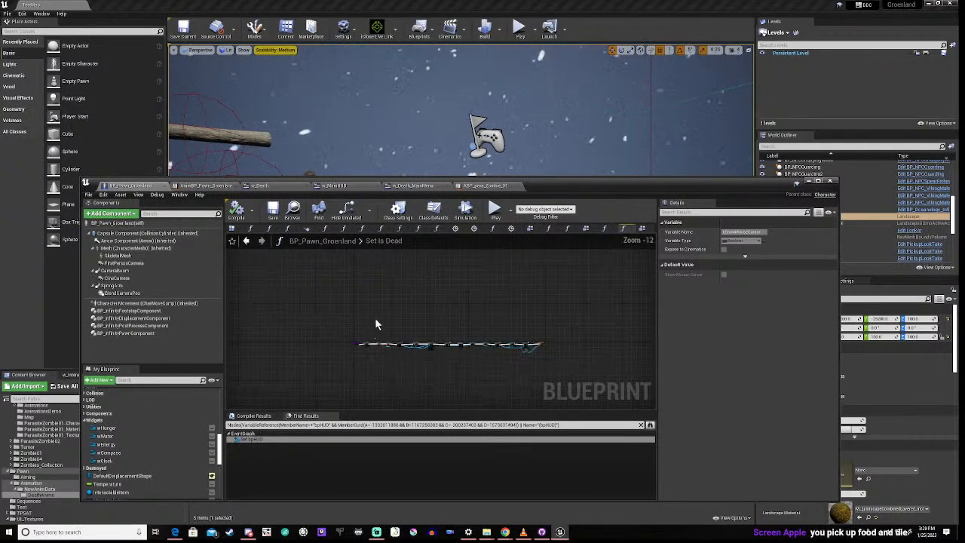
# - Switch to the pawn blueprint's Event Graph and locate the Begin Play section among its event chains
pyautogui.click(641, 228)
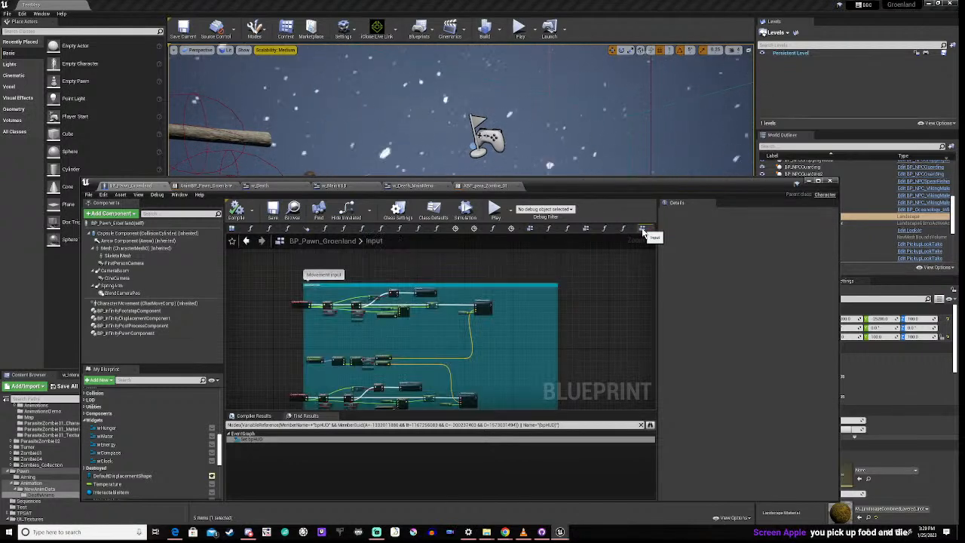
pyautogui.click(584, 227)
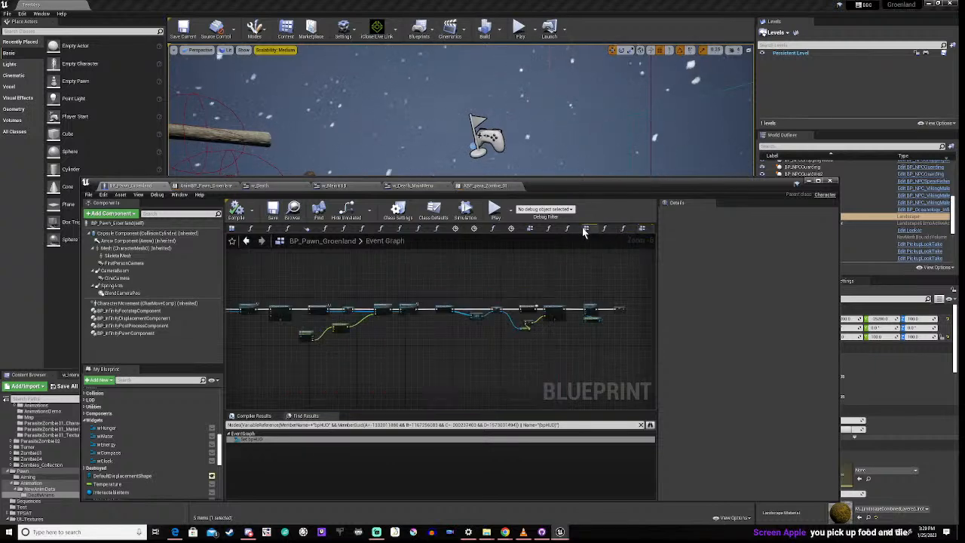
pyautogui.scroll(-3, 377, 302)
pyautogui.scroll(6, 336, 309)
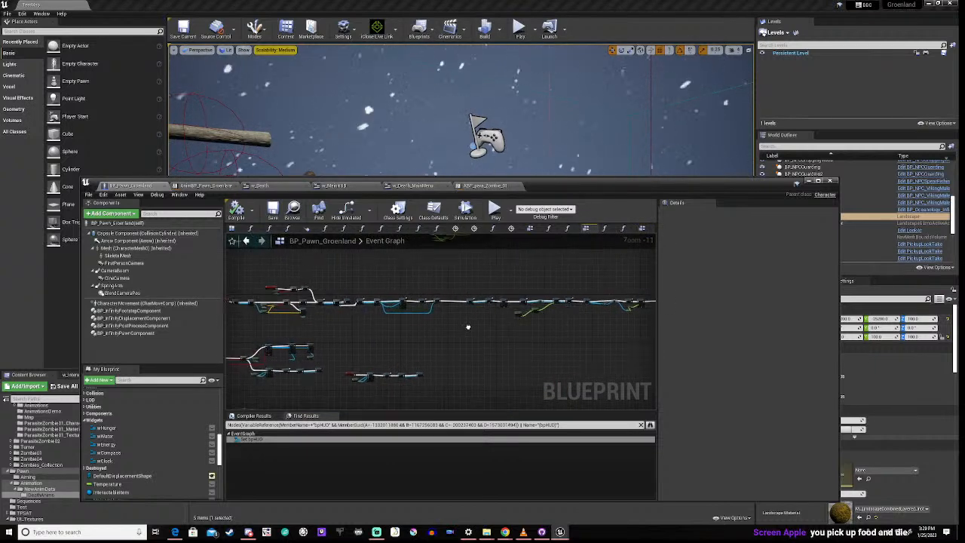
pyautogui.scroll(2, 335, 310)
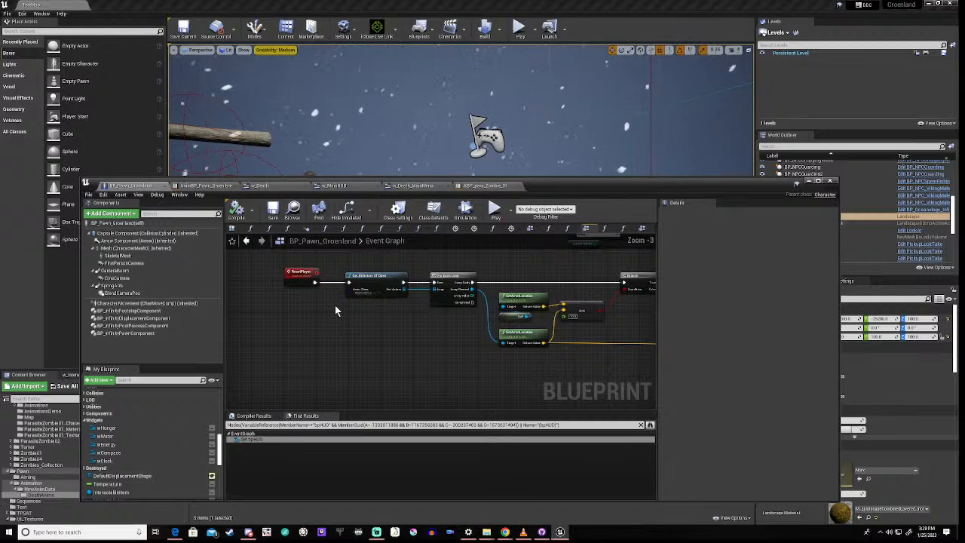
pyautogui.scroll(-8, 340, 302)
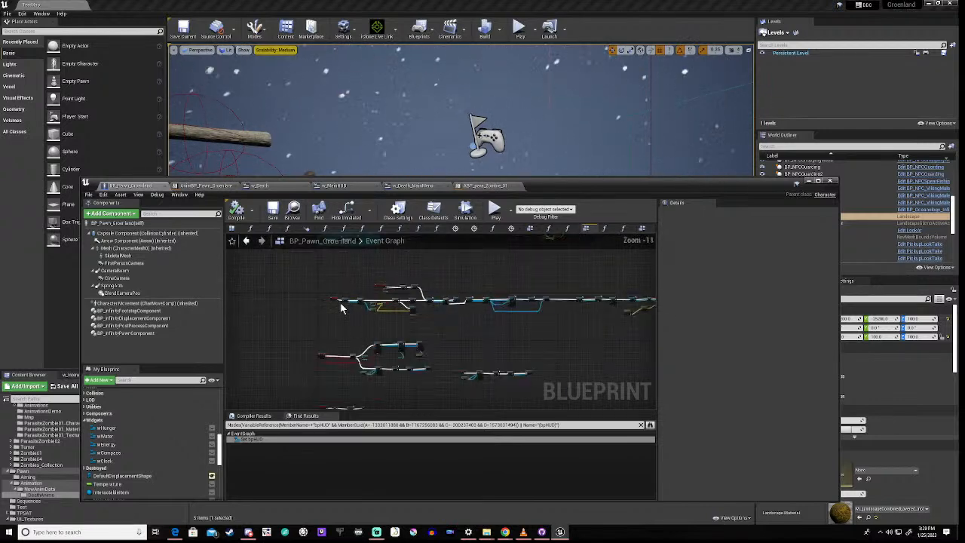
pyautogui.moveTo(356, 277); pyautogui.dragTo(348, 449, button='right')
pyautogui.scroll(8, 325, 324)
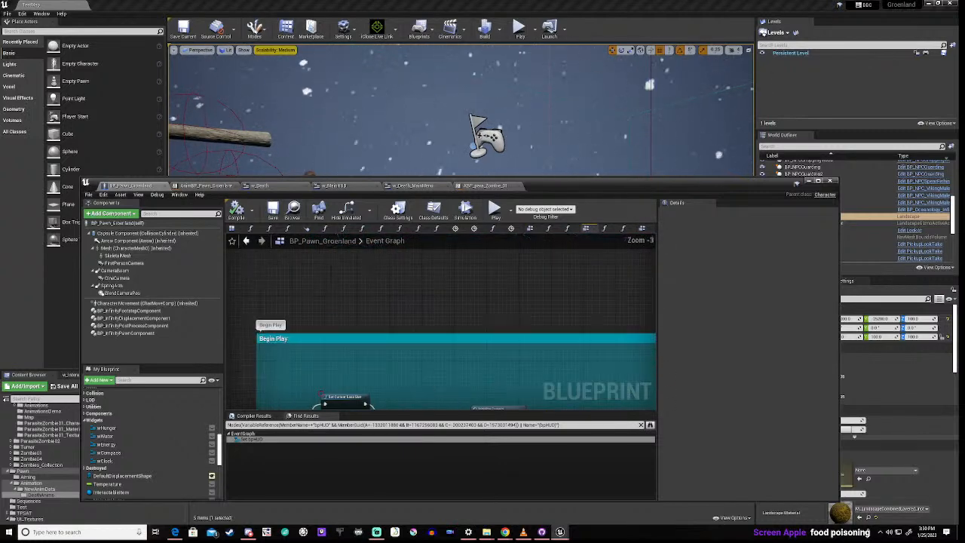
pyautogui.scroll(-2, 350, 302)
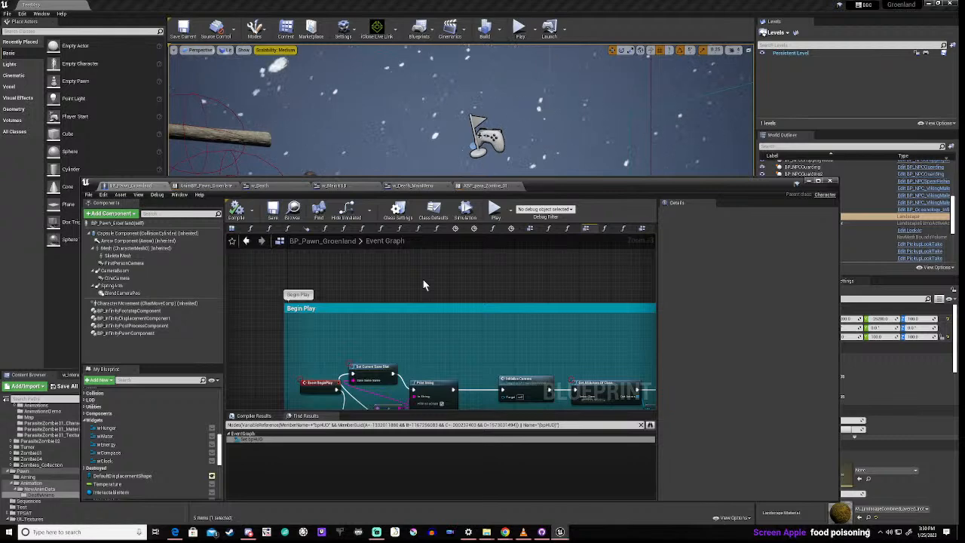
# - Add a Set Timer by Function Name node in the empty space just above the Begin Play section
pyautogui.rightClick(443, 280)
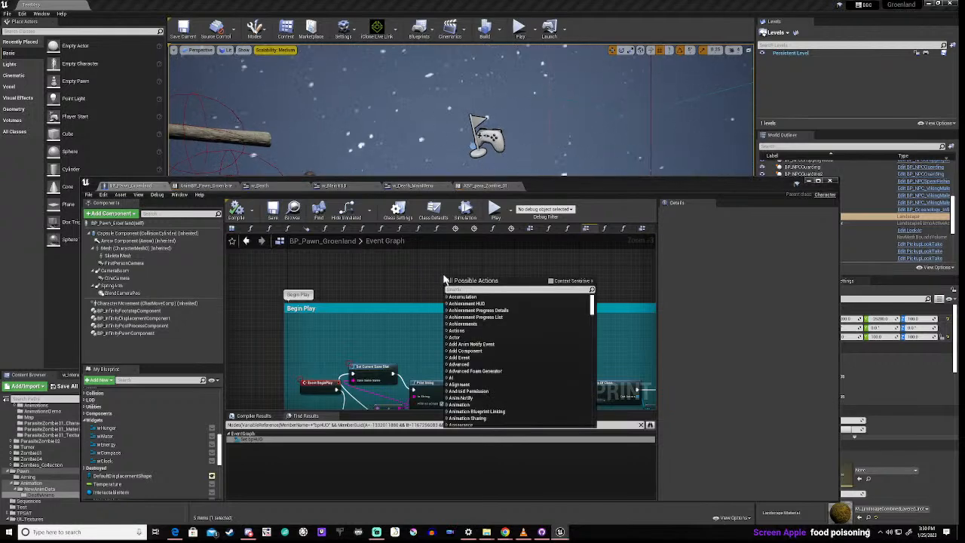
pyautogui.write('set tim')
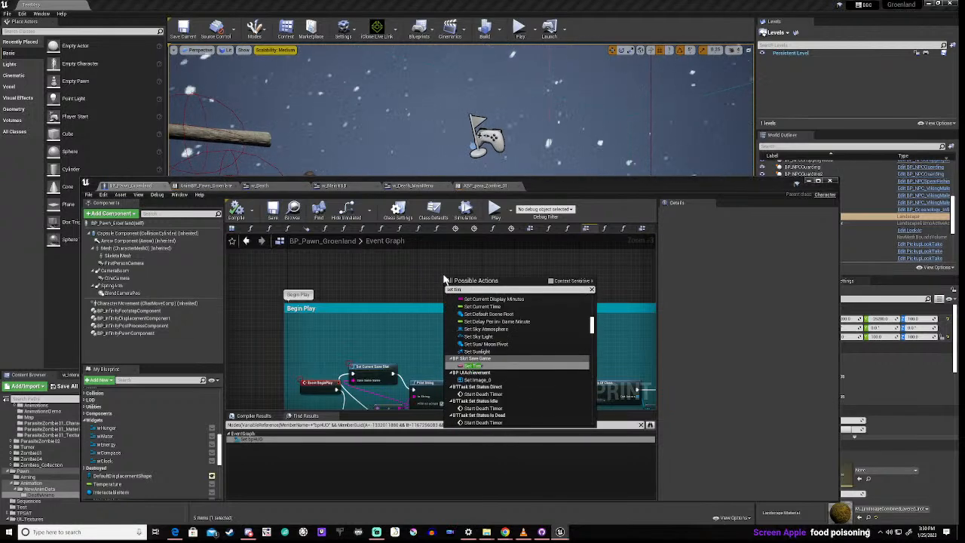
pyautogui.write('e')
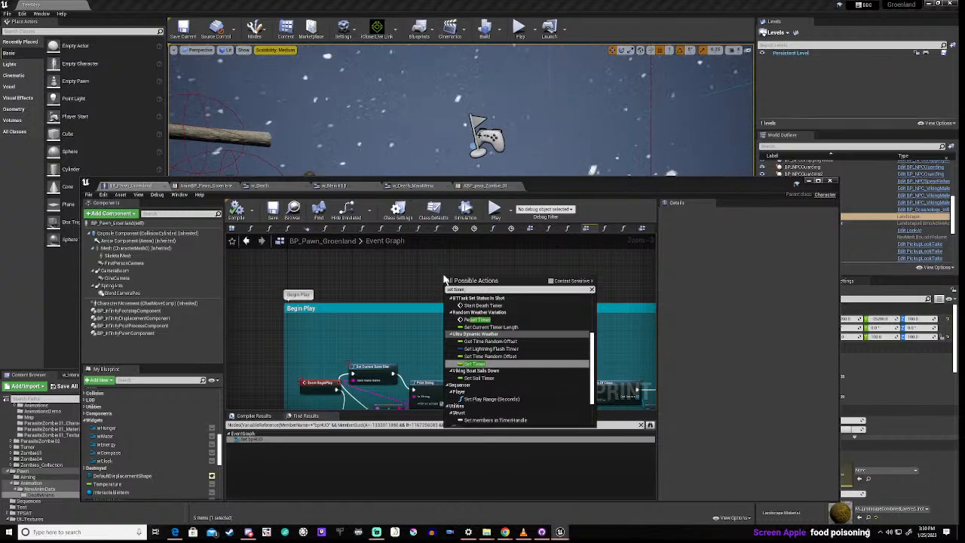
pyautogui.write('r by')
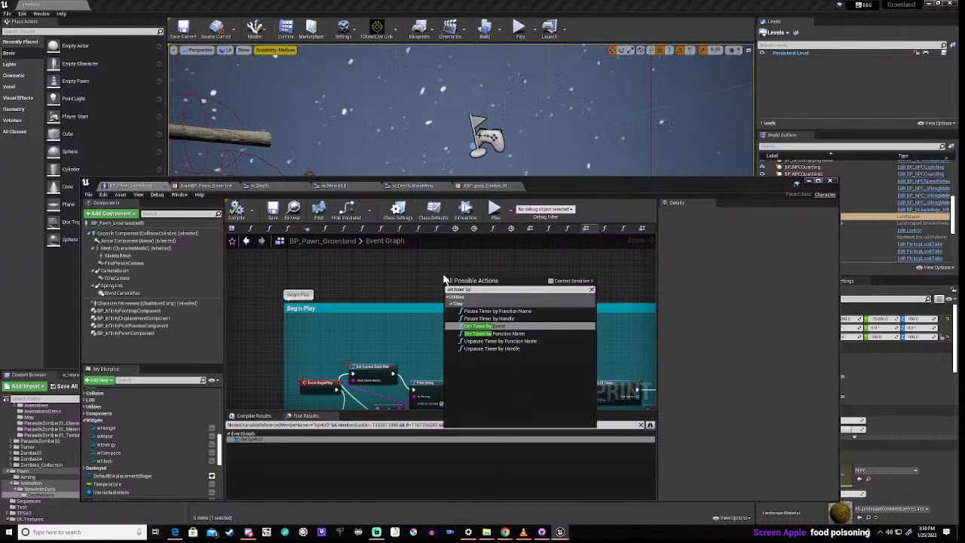
pyautogui.click(491, 333)
pyautogui.moveTo(488, 280); pyautogui.dragTo(468, 264)
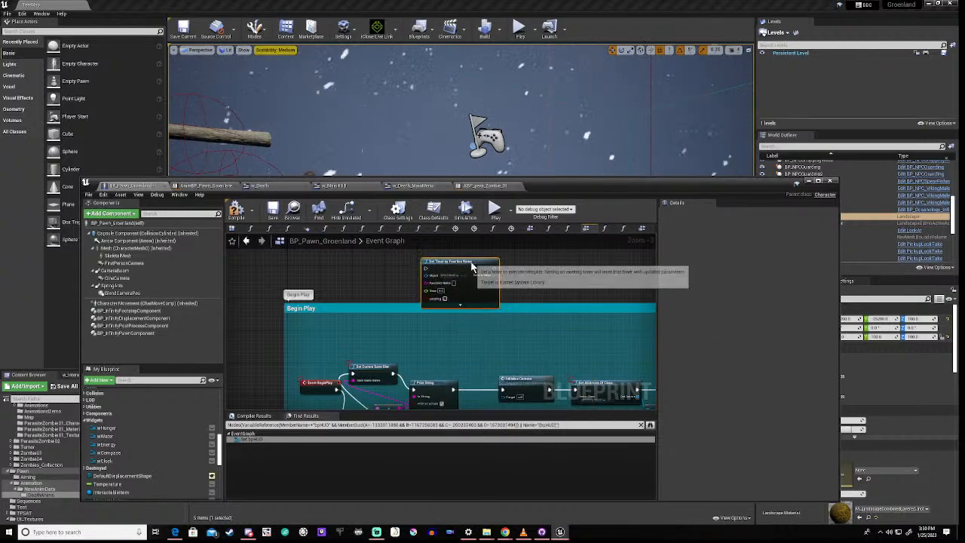
pyautogui.moveTo(515, 280); pyautogui.dragTo(536, 280, button='right')
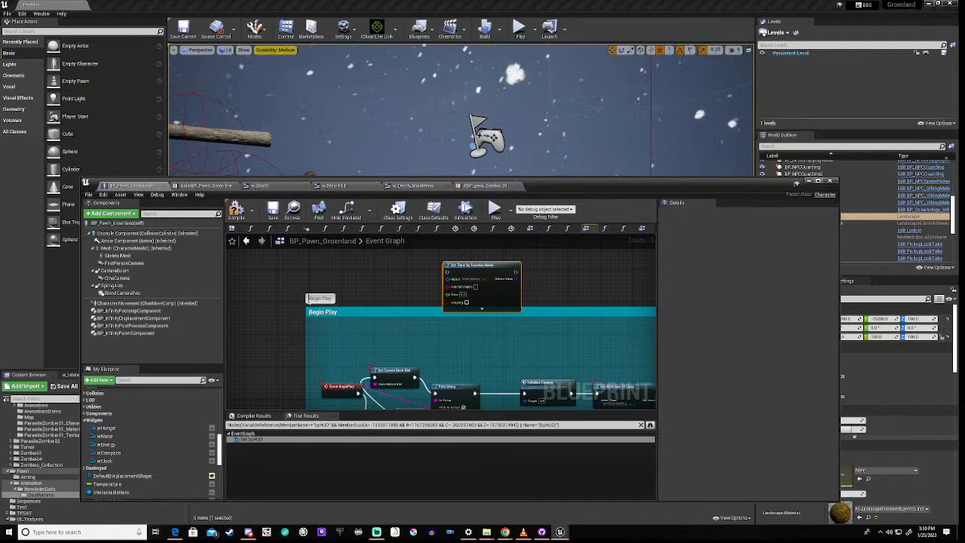
# - Turn on context-sensitive filtering for the node search and add a custom event beside the Begin Play section
pyautogui.rightClick(239, 284)
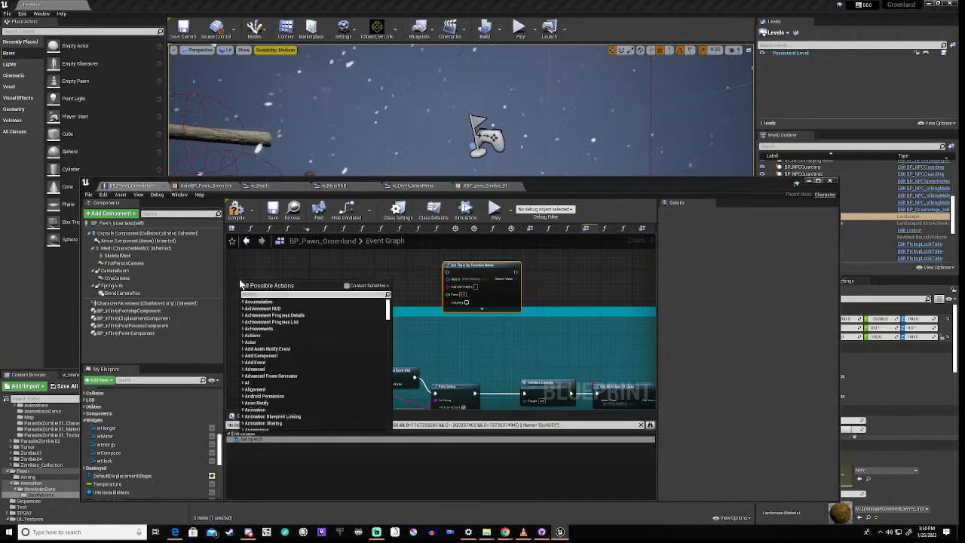
pyautogui.write('cuso')
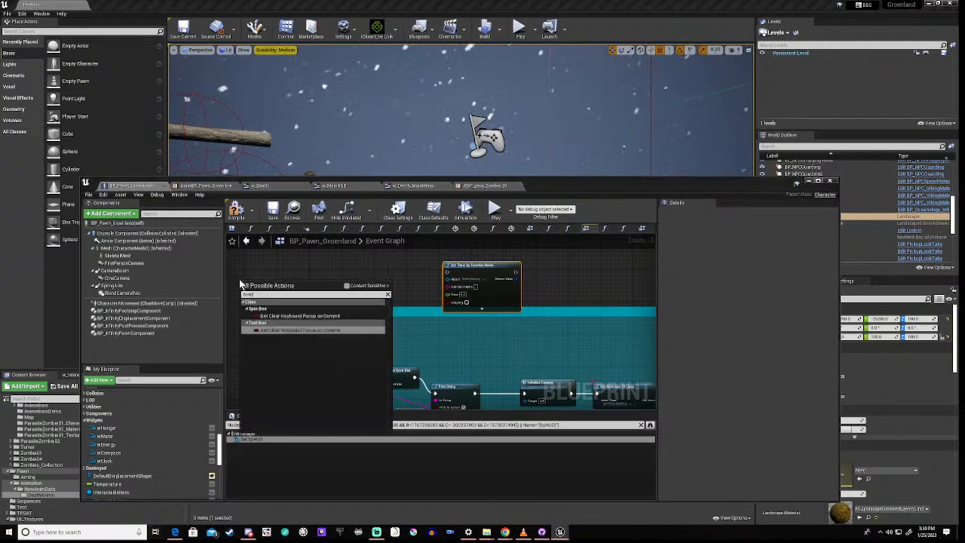
pyautogui.click(347, 286)
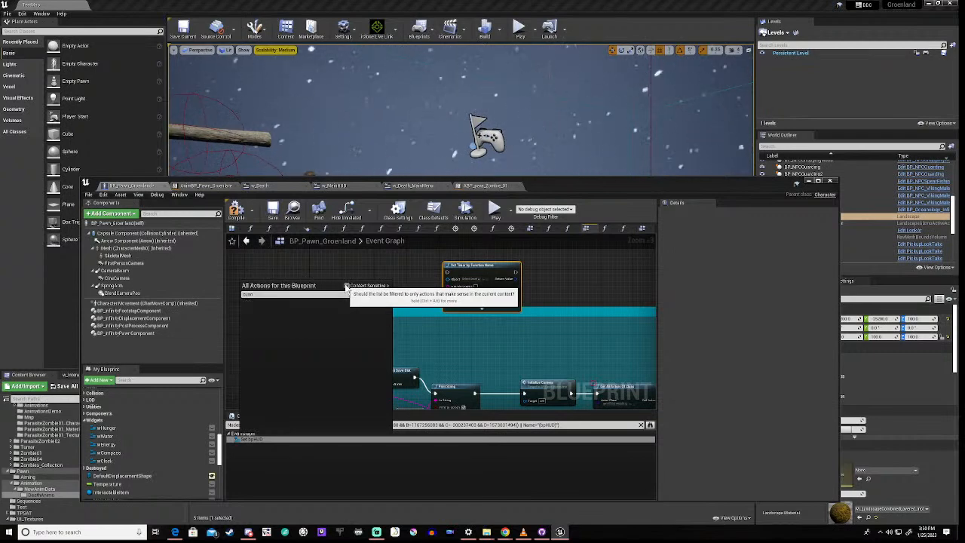
pyautogui.click(254, 295)
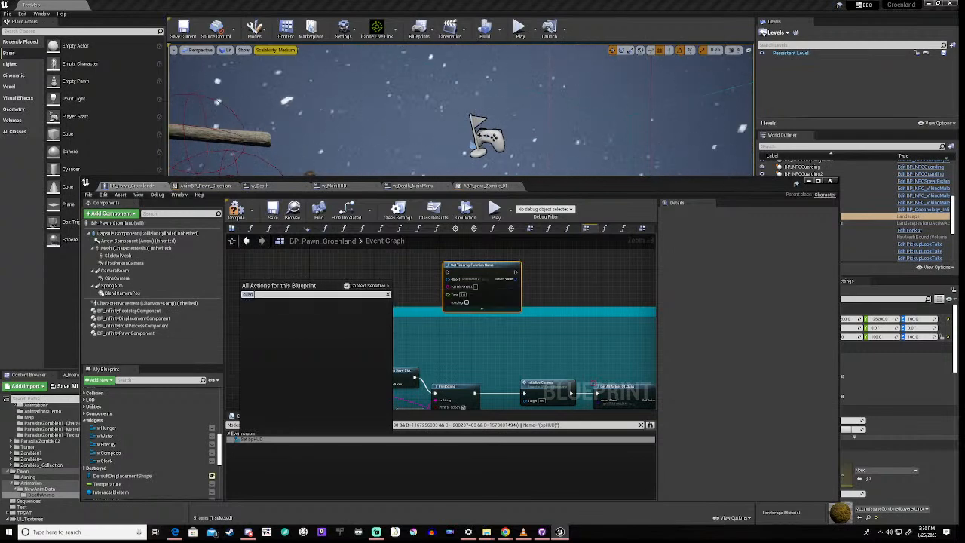
pyautogui.press('BackSpace')
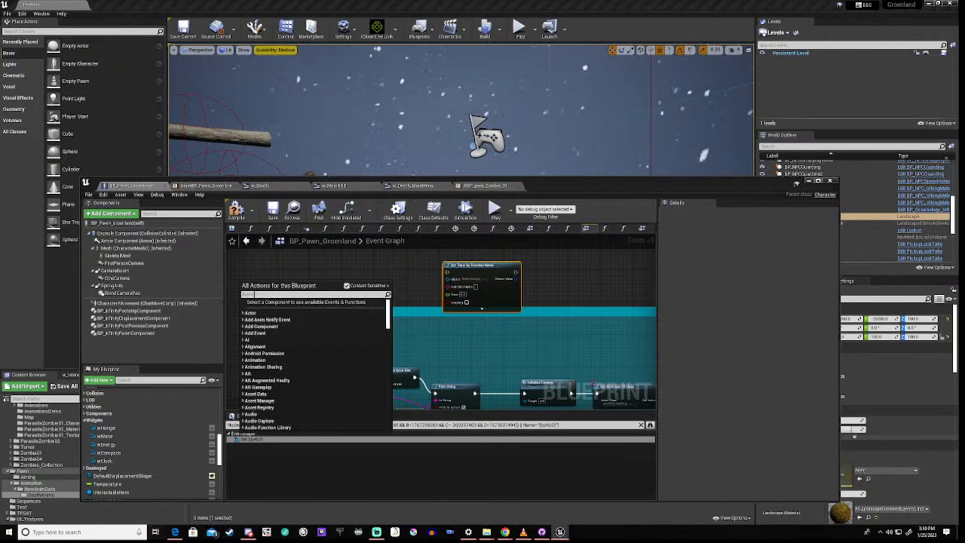
pyautogui.write('cuwt')
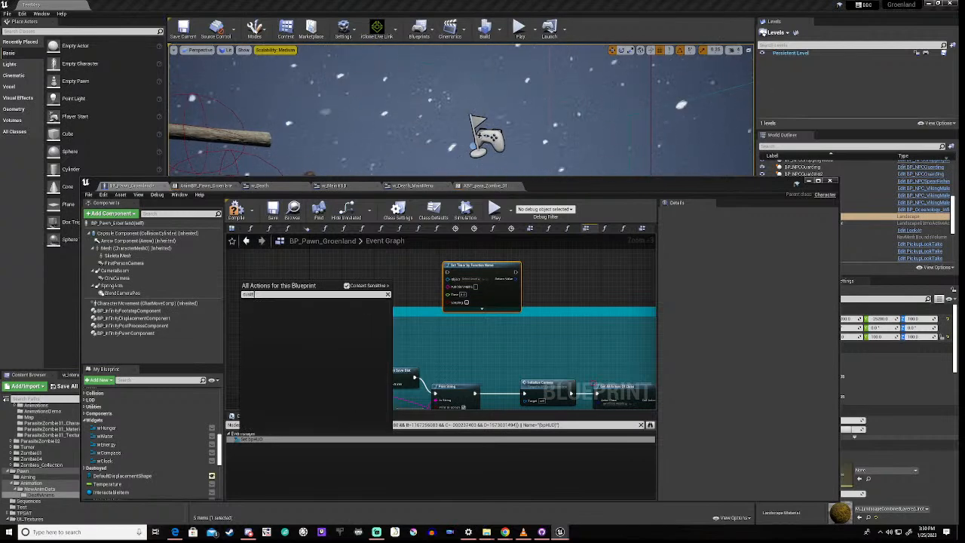
pyautogui.press('BackSpace')
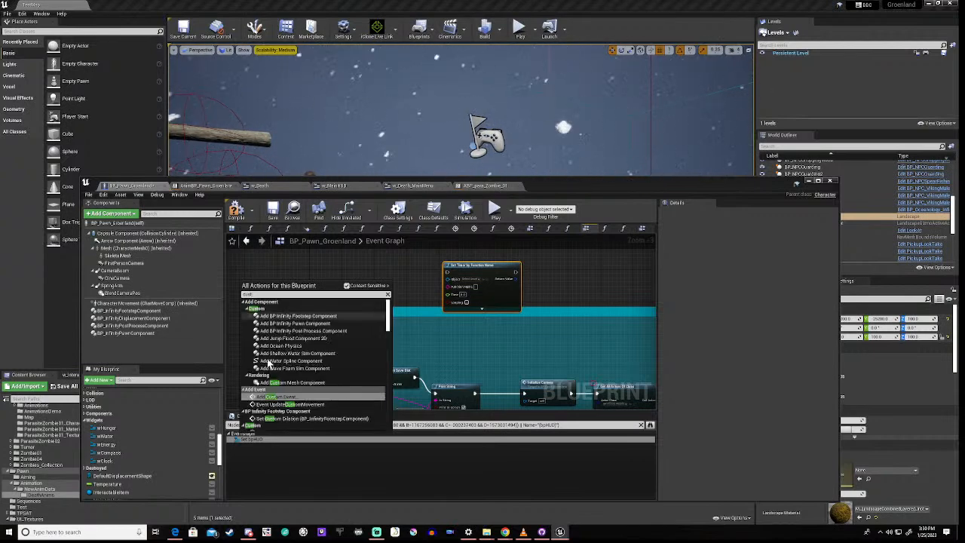
pyautogui.click(292, 399)
pyautogui.moveTo(234, 298); pyautogui.dragTo(315, 295, button='right')
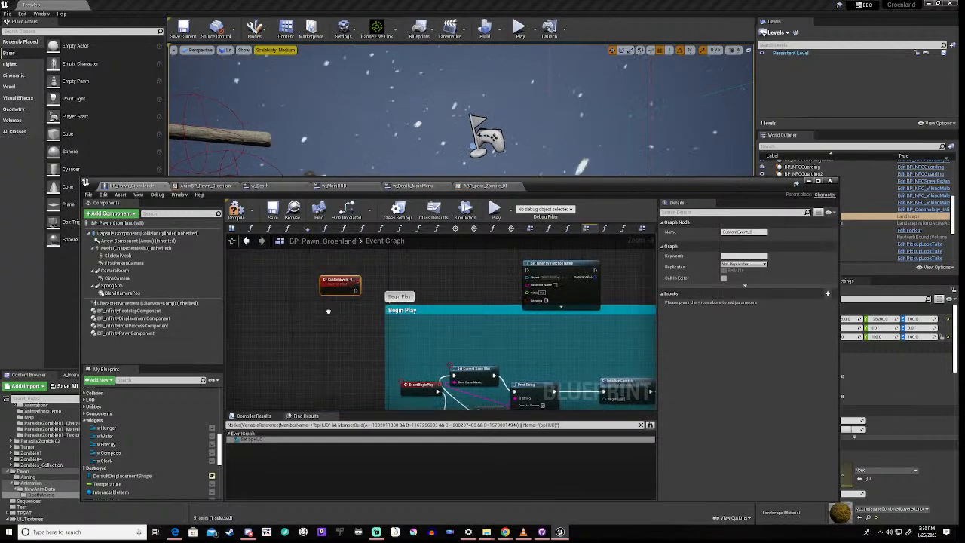
pyautogui.rightClick(315, 295)
pyautogui.press('Escape')
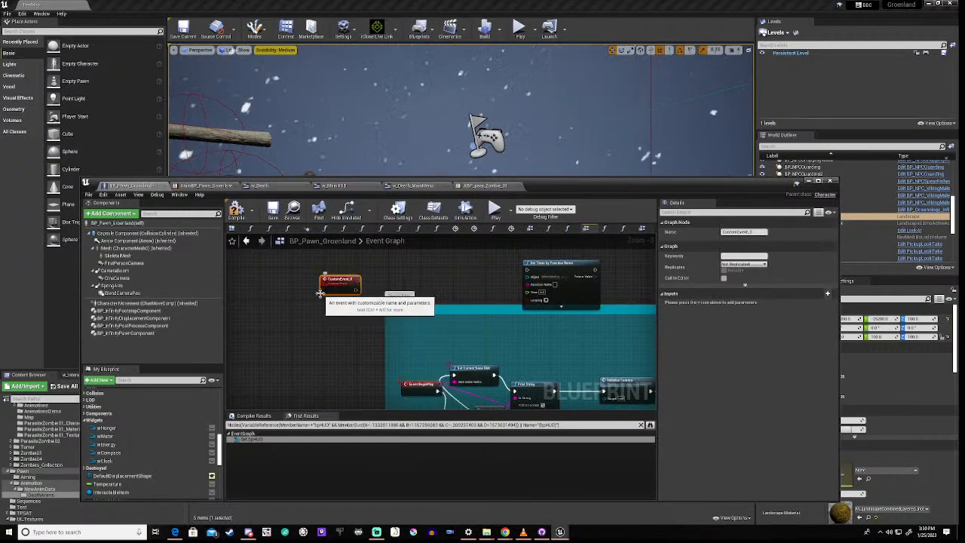
# - Rename the new custom event to FoodPoison
pyautogui.scroll(2, 332, 299)
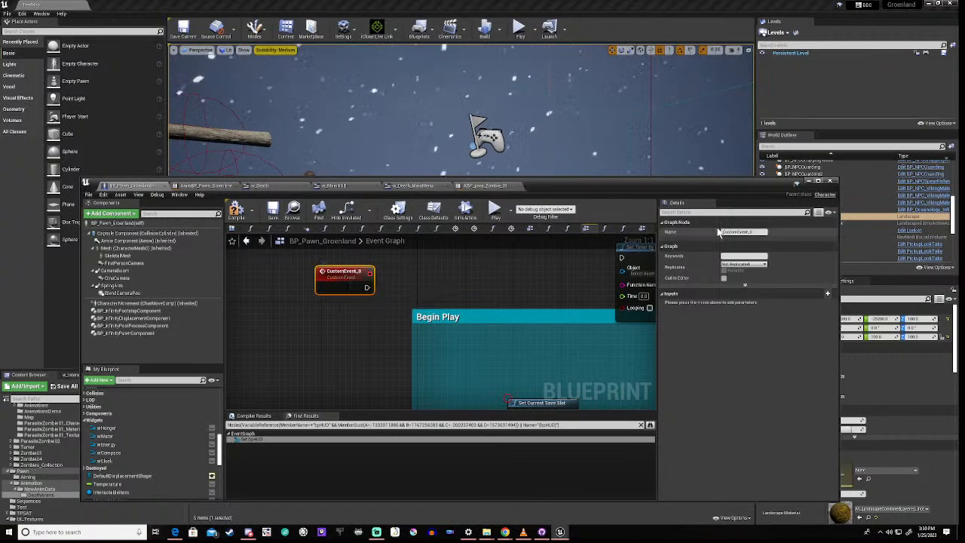
pyautogui.moveTo(760, 233); pyautogui.dragTo(704, 237)
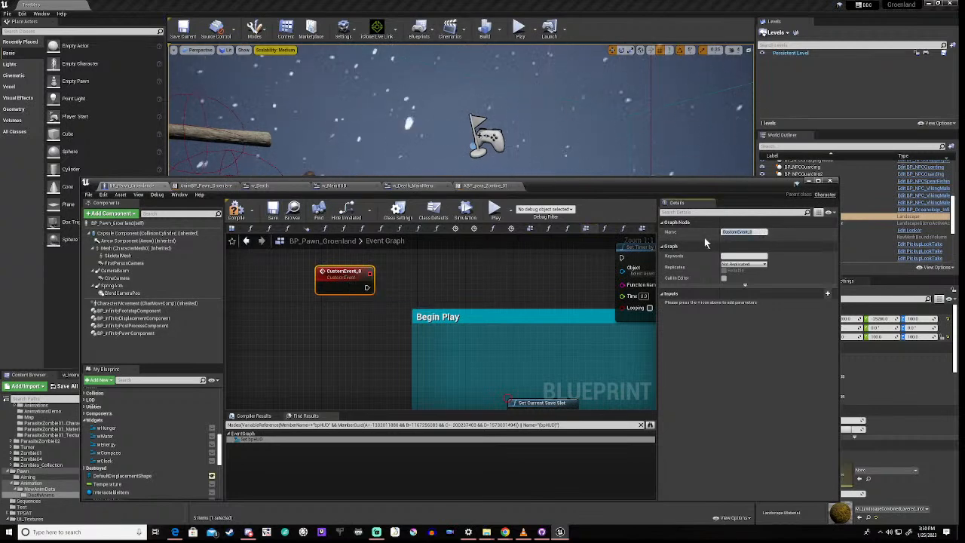
pyautogui.write('Food')
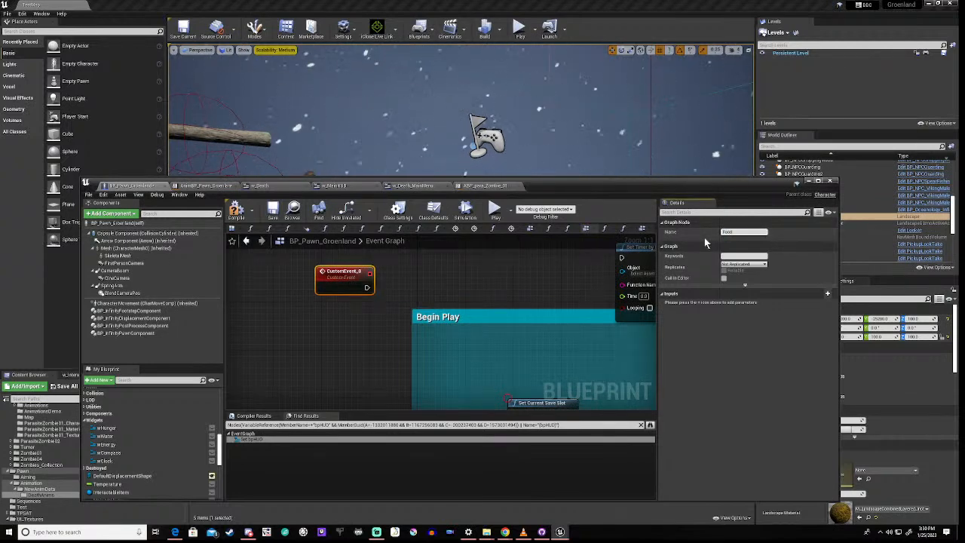
pyautogui.write('Person')
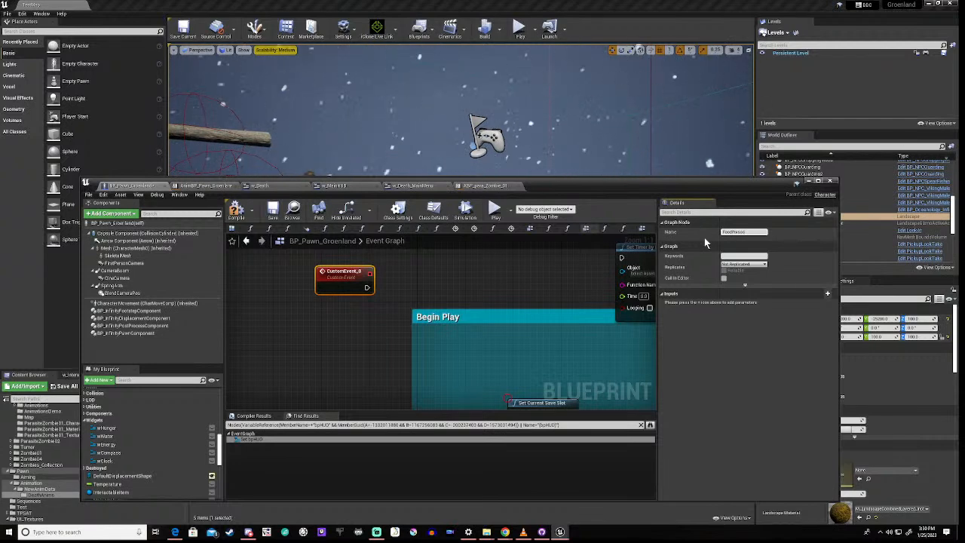
pyautogui.press('Return')
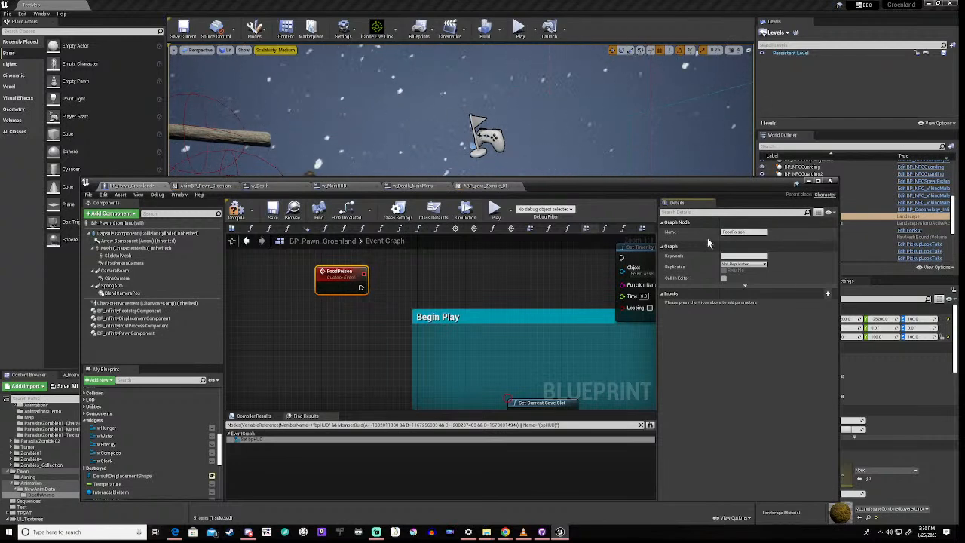
# - Call the Set Is Dead function from the FoodPoison event and place its node above the Begin Play comment
pyautogui.moveTo(555, 285); pyautogui.dragTo(460, 298, button='right')
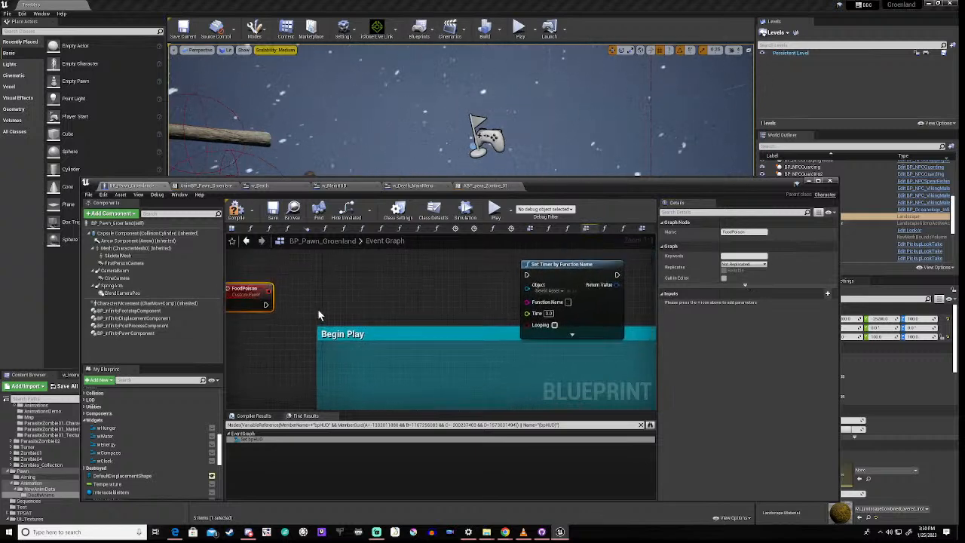
pyautogui.moveTo(319, 315); pyautogui.dragTo(366, 302, button='right')
pyautogui.moveTo(306, 299); pyautogui.dragTo(356, 296)
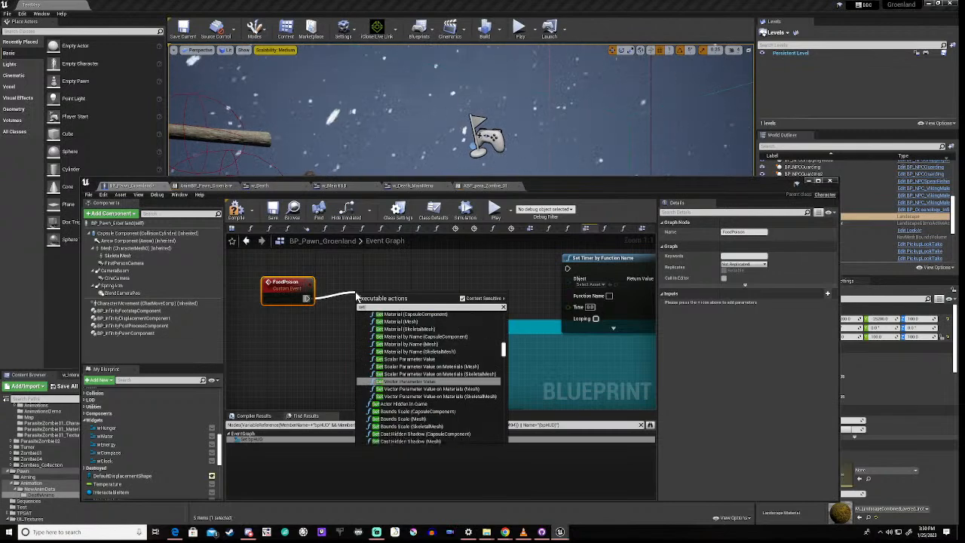
pyautogui.write('set is')
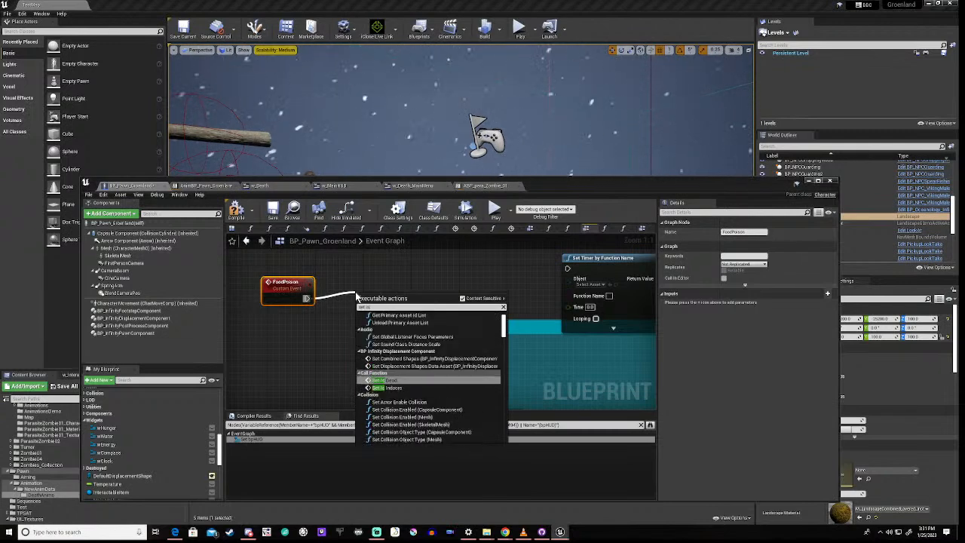
pyautogui.click(384, 380)
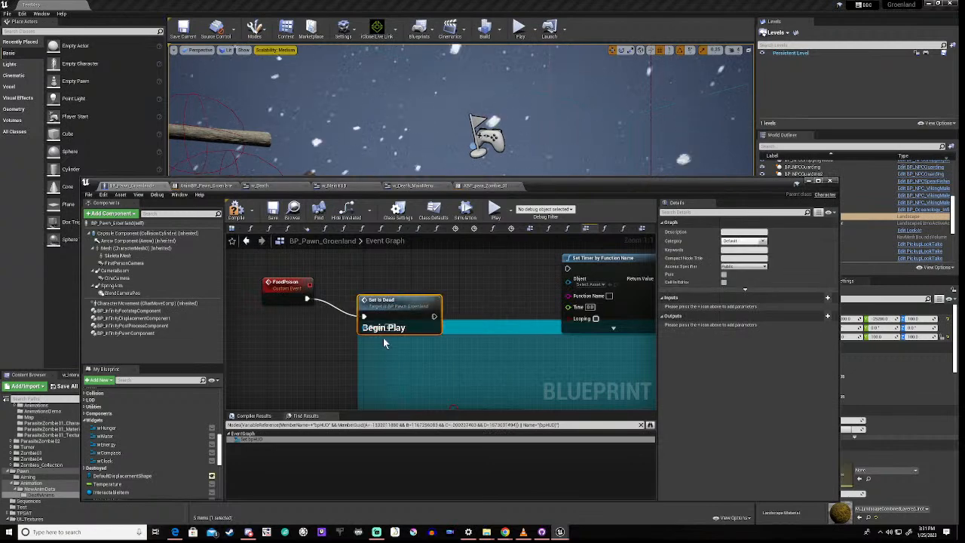
pyautogui.moveTo(401, 303); pyautogui.dragTo(400, 272)
# - Set the timer's function name to FoodPoison and connect the Set Current Save Slot execution output to the timer node
pyautogui.moveTo(497, 290); pyautogui.dragTo(385, 301, button='right')
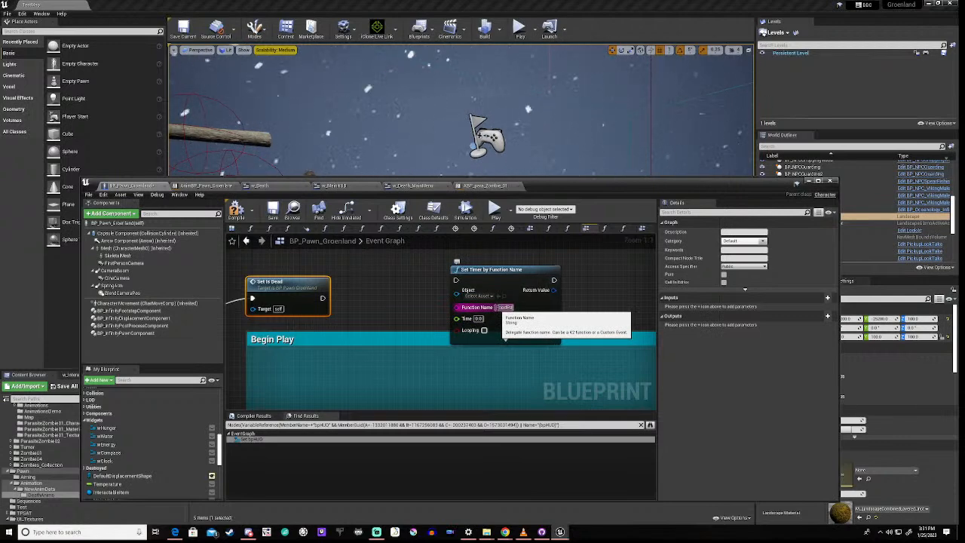
pyautogui.click(497, 307)
pyautogui.write('FoodPoison')
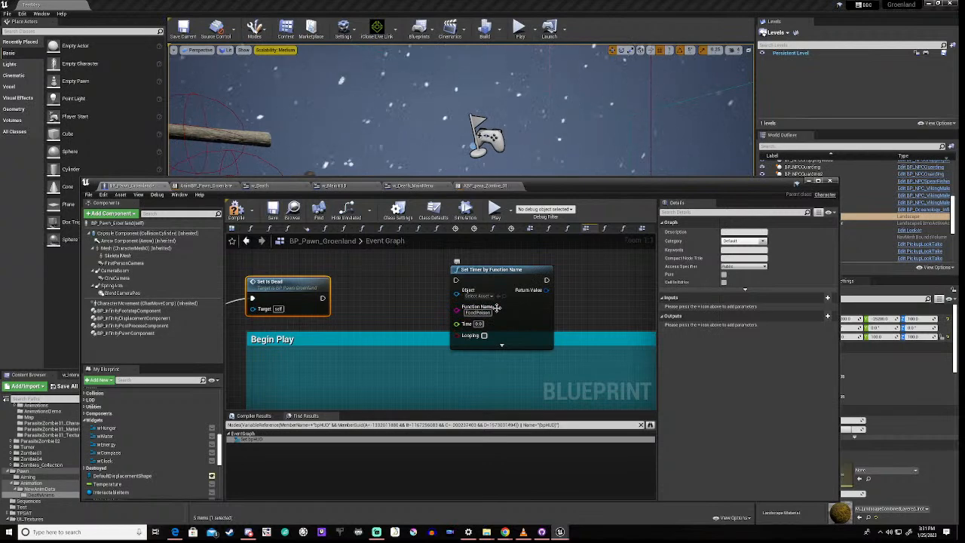
pyautogui.click(417, 303)
pyautogui.scroll(-4, 418, 305)
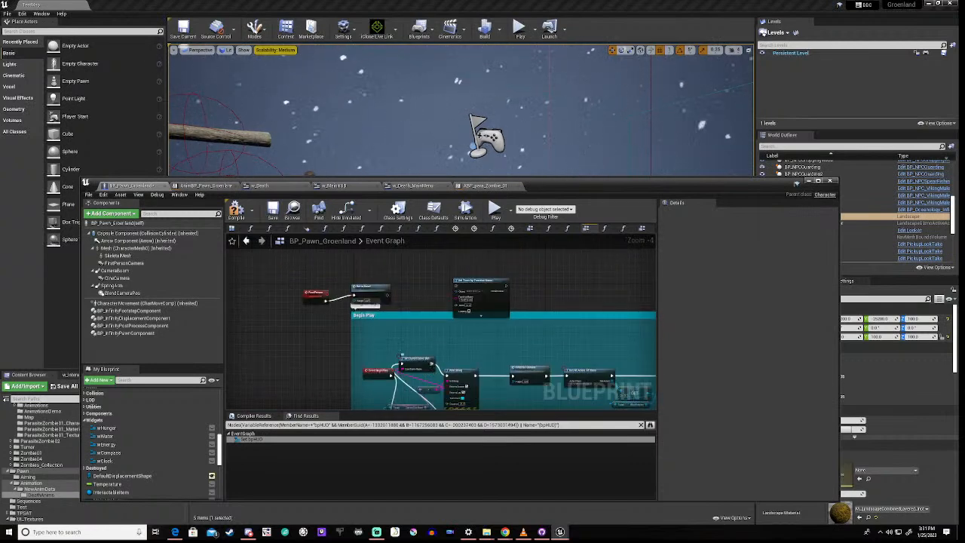
pyautogui.moveTo(434, 367); pyautogui.dragTo(456, 288)
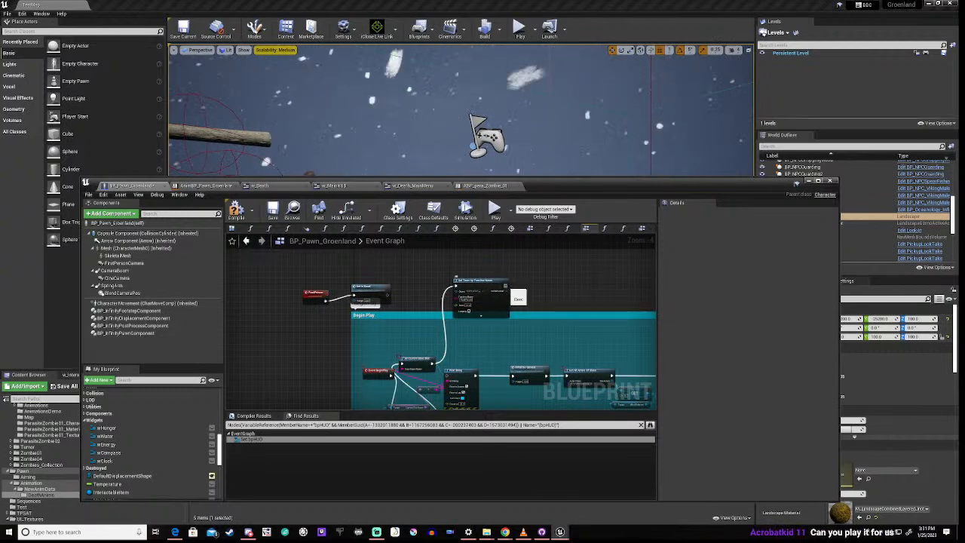
# - Connect the timer node's execution output to the Print String node and compile the pawn blueprint
pyautogui.moveTo(506, 287); pyautogui.dragTo(450, 378)
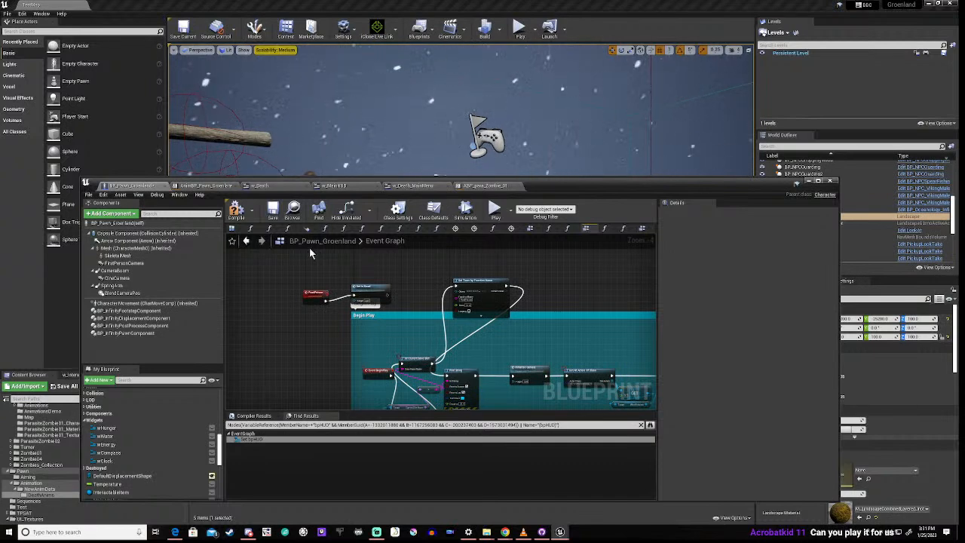
pyautogui.click(236, 210)
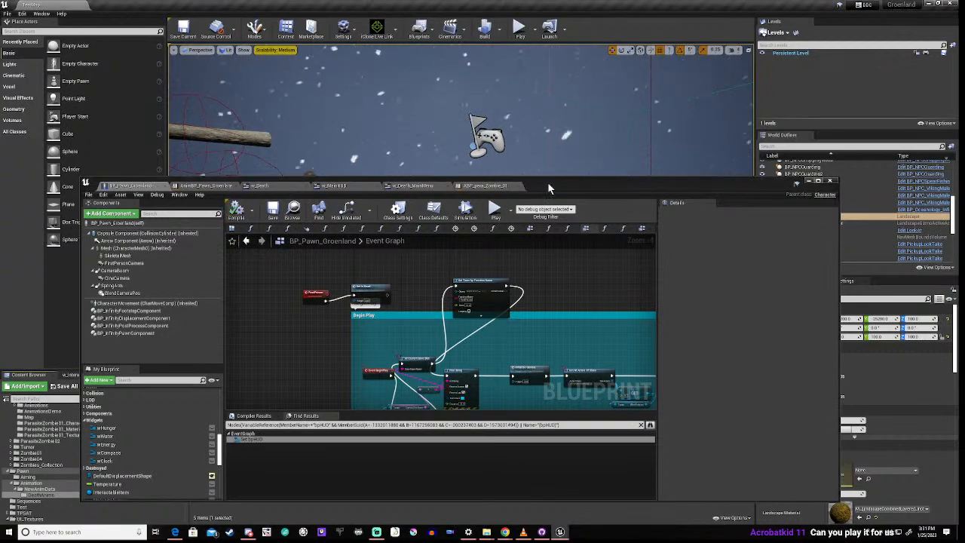
# - Play-test the level, running the pawn forward until the FoodPoison timer fires, and stop the session after the death screen
pyautogui.moveTo(547, 182); pyautogui.dragTo(545, 374)
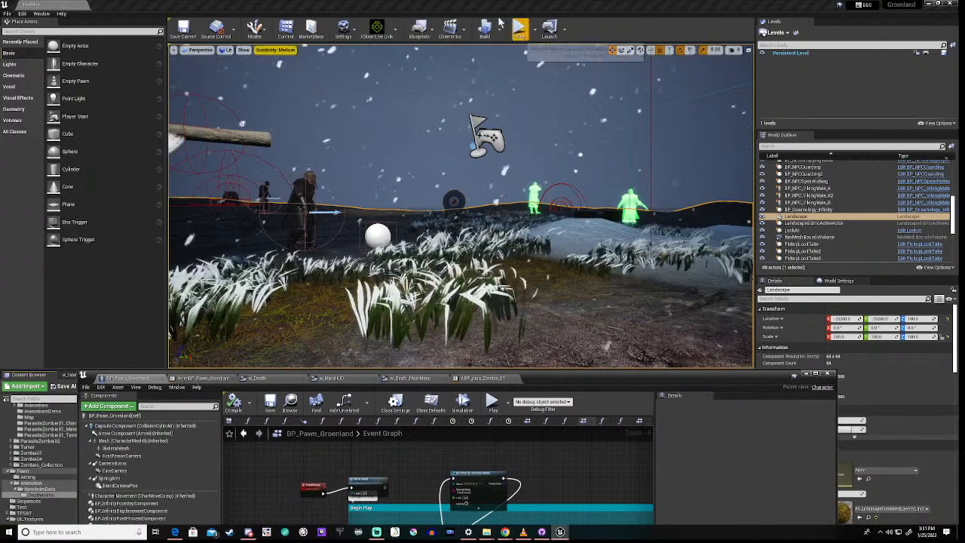
pyautogui.click(518, 30)
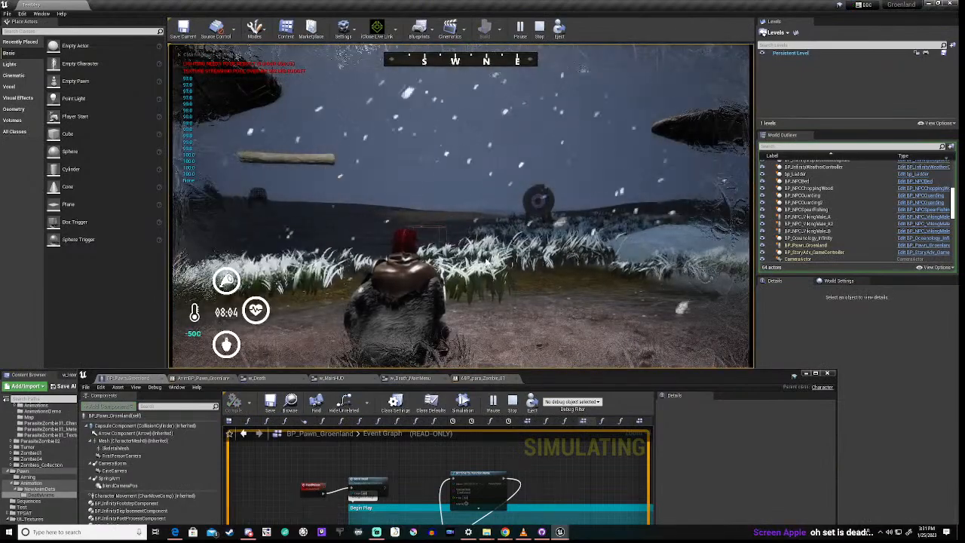
pyautogui.click(487, 262)
pyautogui.press('w')
pyautogui.press('w')
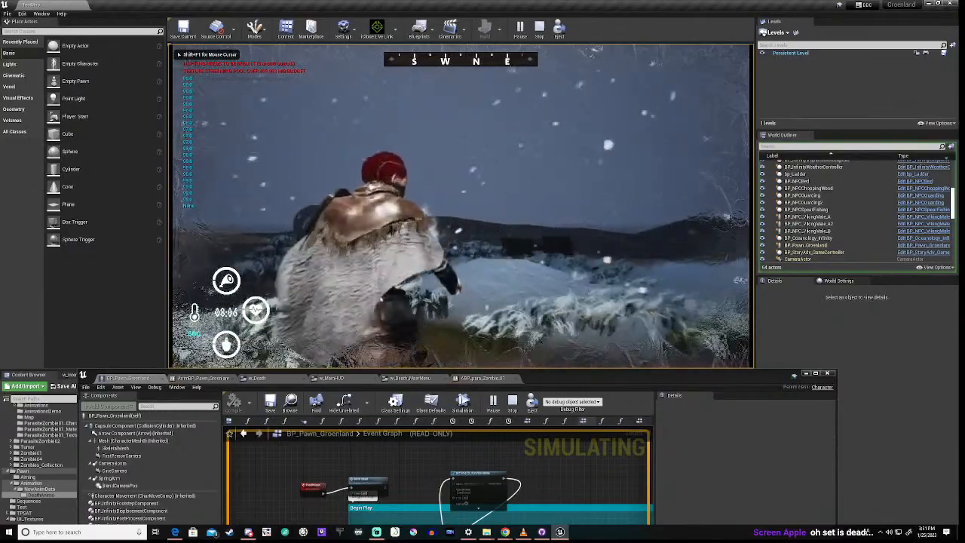
pyautogui.press('w')
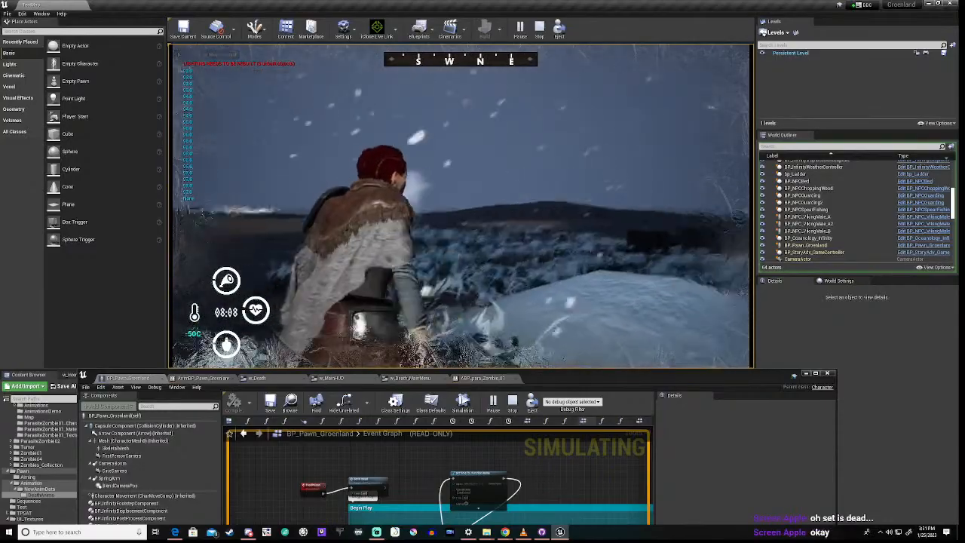
pyautogui.press('w')
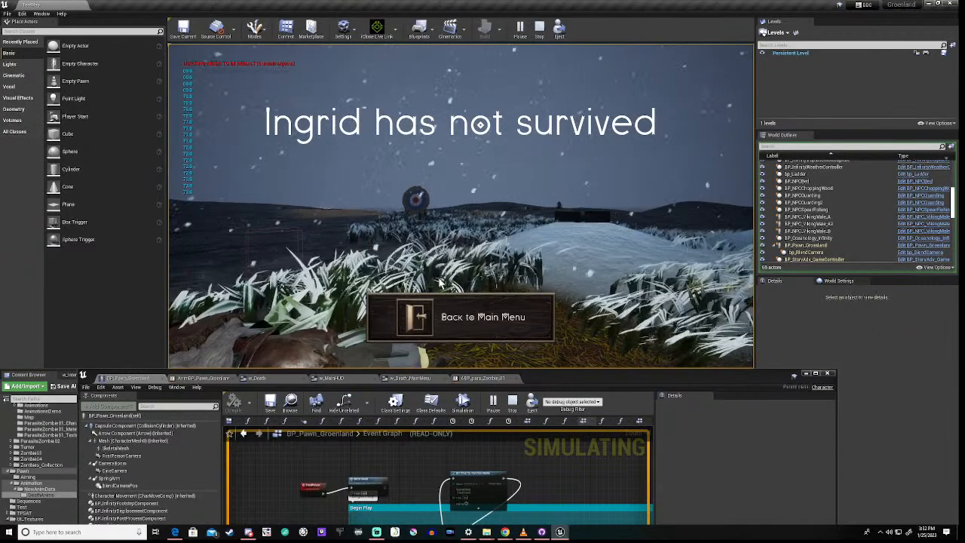
pyautogui.press('Escape')
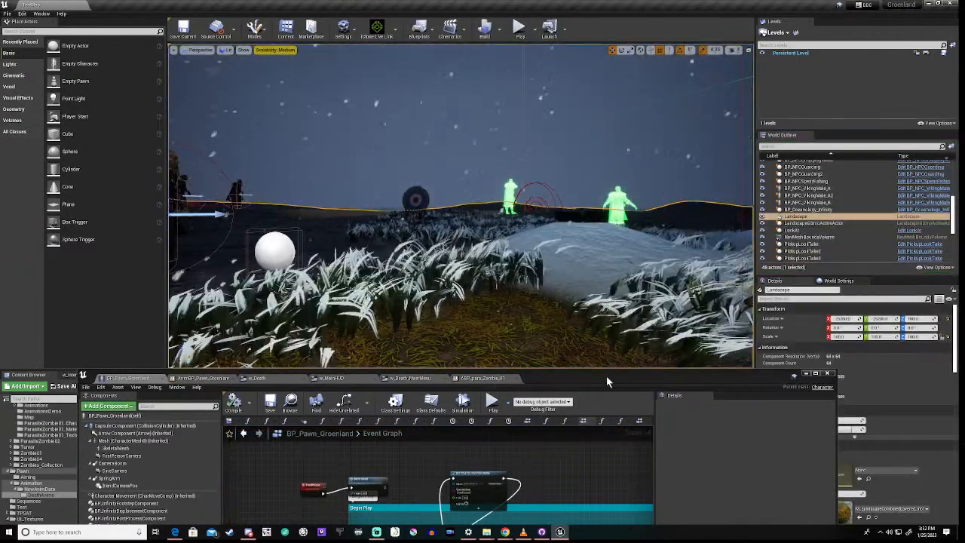
# - Delete the Set Timer by Function Name node and the FoodPoison event with its Set Is Dead call
pyautogui.moveTo(606, 375); pyautogui.dragTo(635, 153)
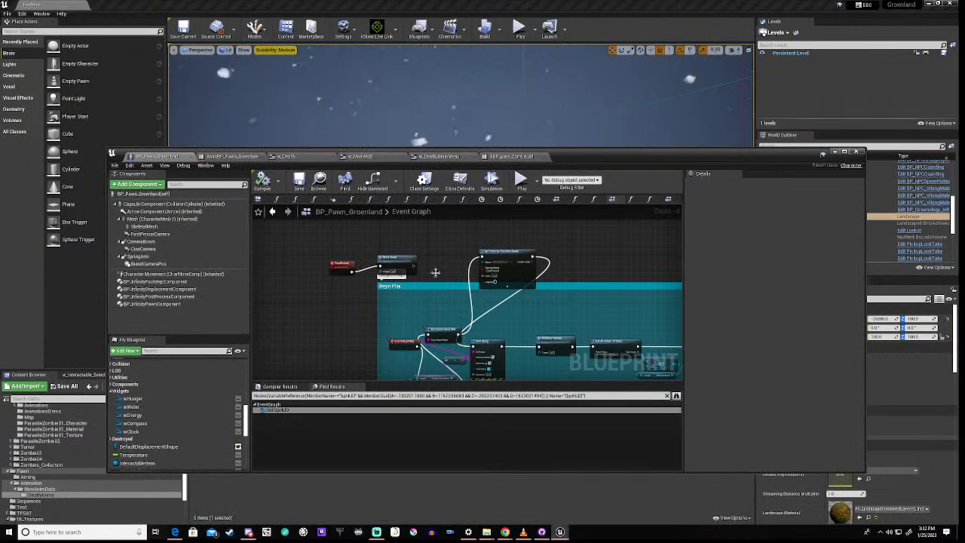
pyautogui.moveTo(450, 241); pyautogui.dragTo(561, 281)
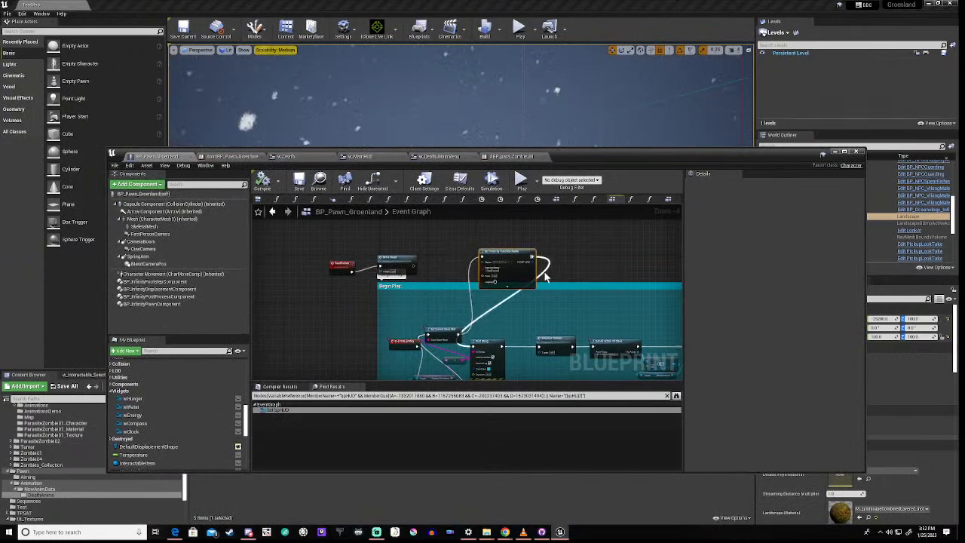
pyautogui.press('Delete')
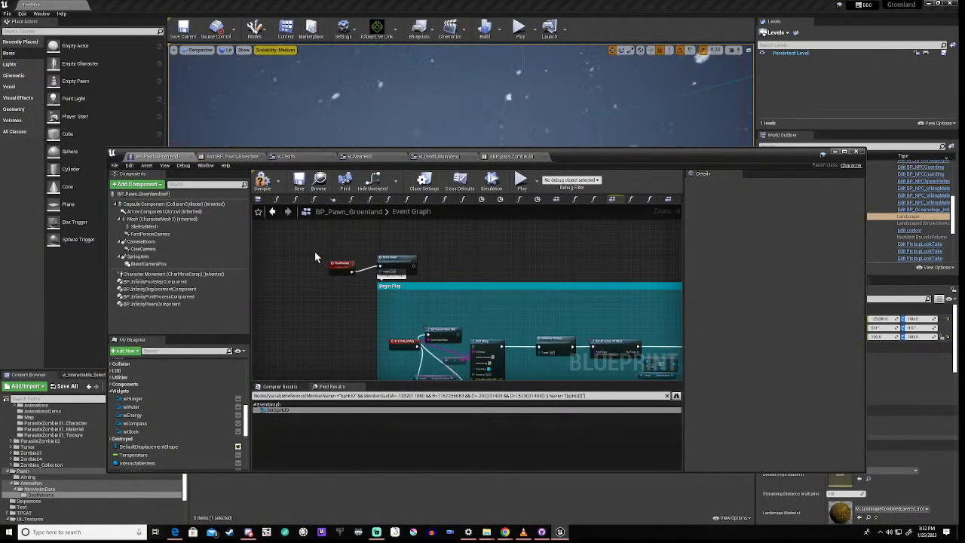
pyautogui.moveTo(315, 251); pyautogui.dragTo(419, 280)
pyautogui.press('Delete')
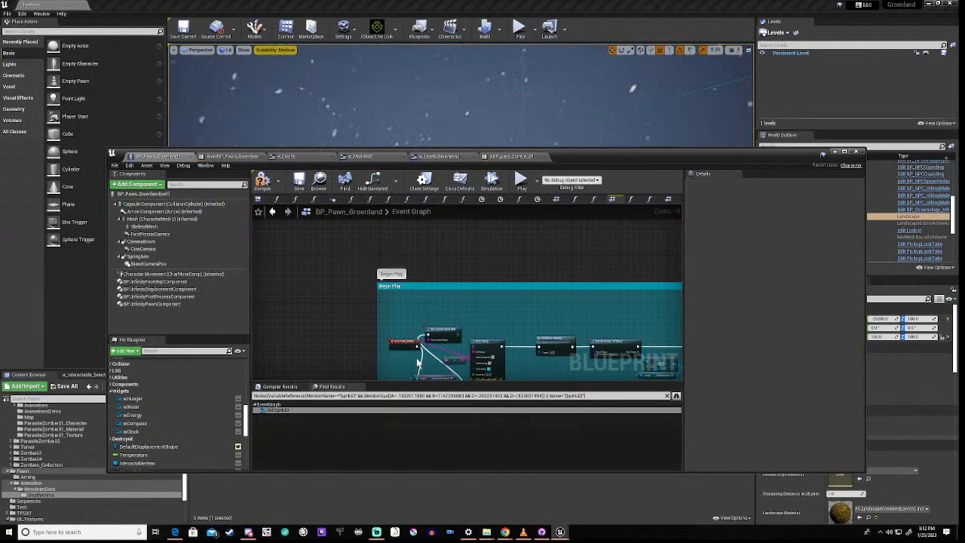
pyautogui.moveTo(418, 361); pyautogui.dragTo(438, 292, button='right')
pyautogui.scroll(4, 450, 294)
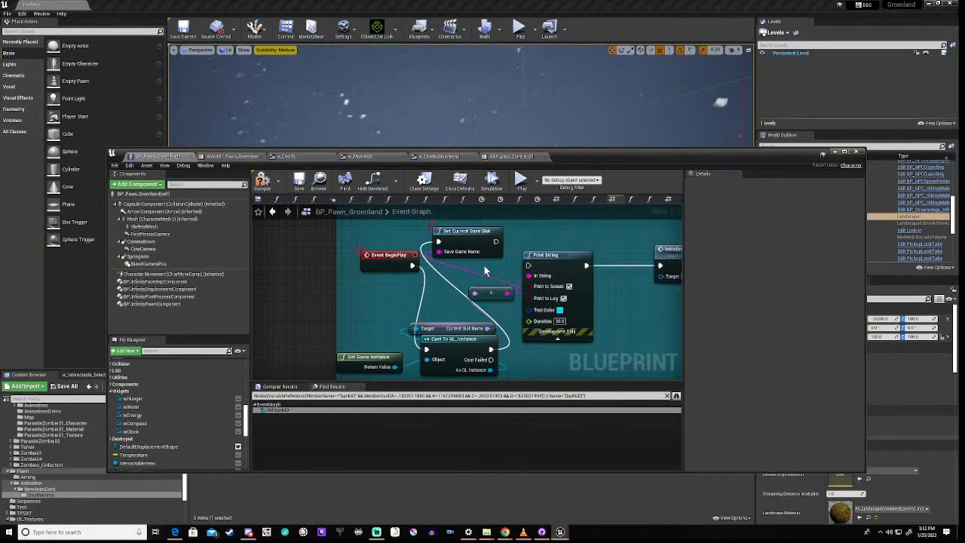
pyautogui.moveTo(484, 266); pyautogui.dragTo(560, 304)
pyautogui.press('Delete')
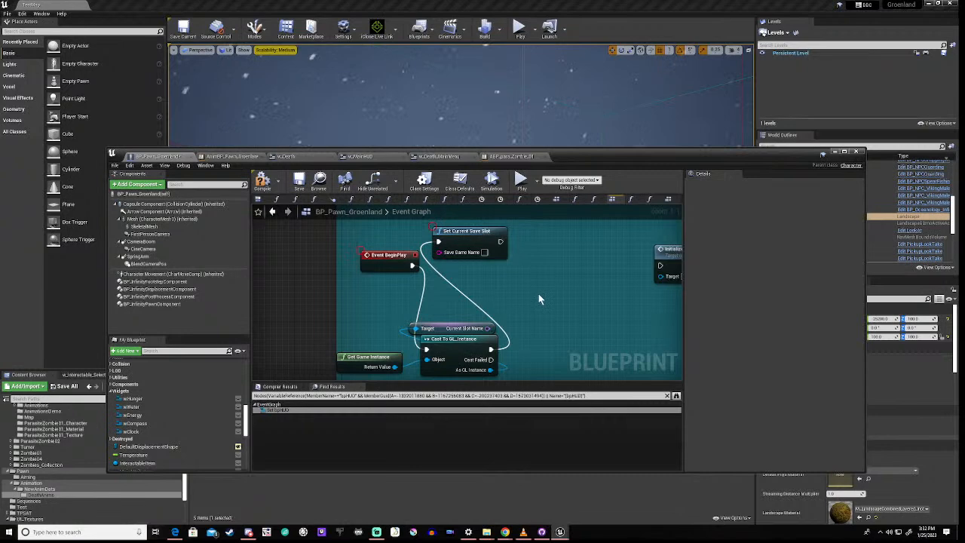
pyautogui.hotkey('ctrl', 'z')
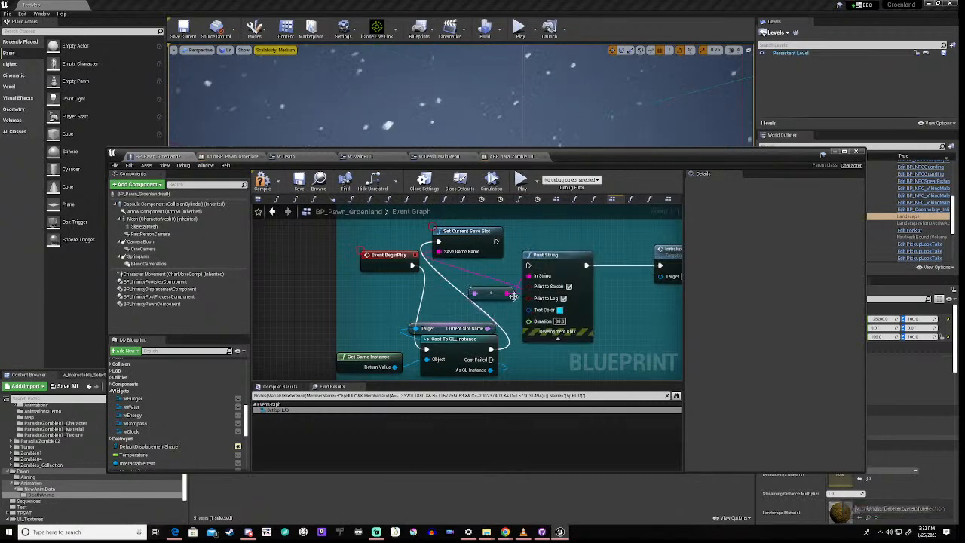
# - Replace the Print String node with Set Current Save Slot, connecting its execution output to Initialize Camera
pyautogui.click(549, 257)
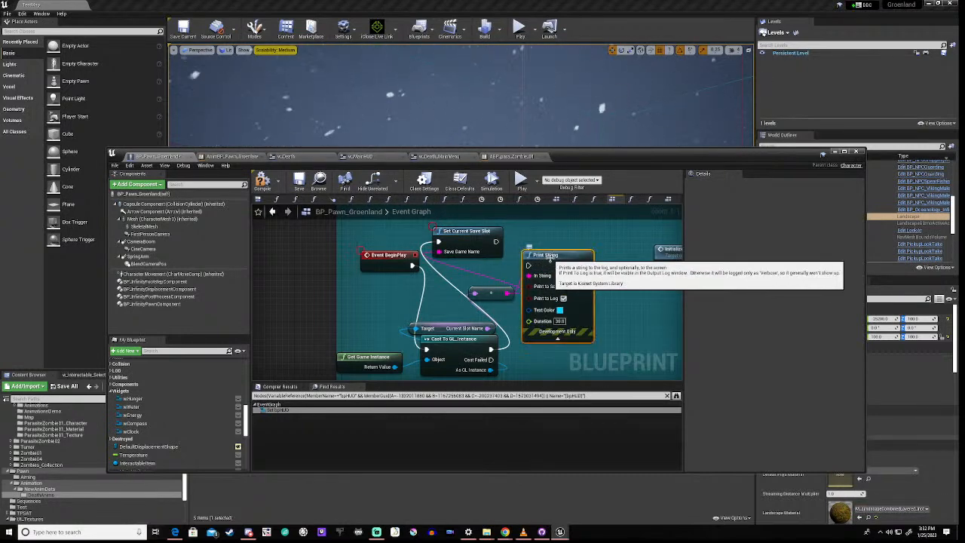
pyautogui.press('Delete')
pyautogui.moveTo(486, 232); pyautogui.dragTo(605, 258)
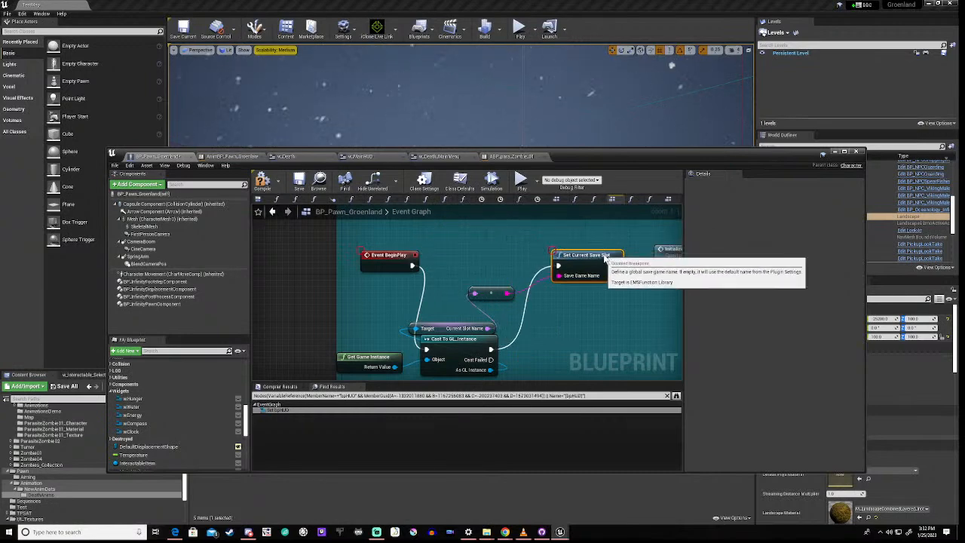
pyautogui.moveTo(589, 313); pyautogui.dragTo(503, 322, button='right')
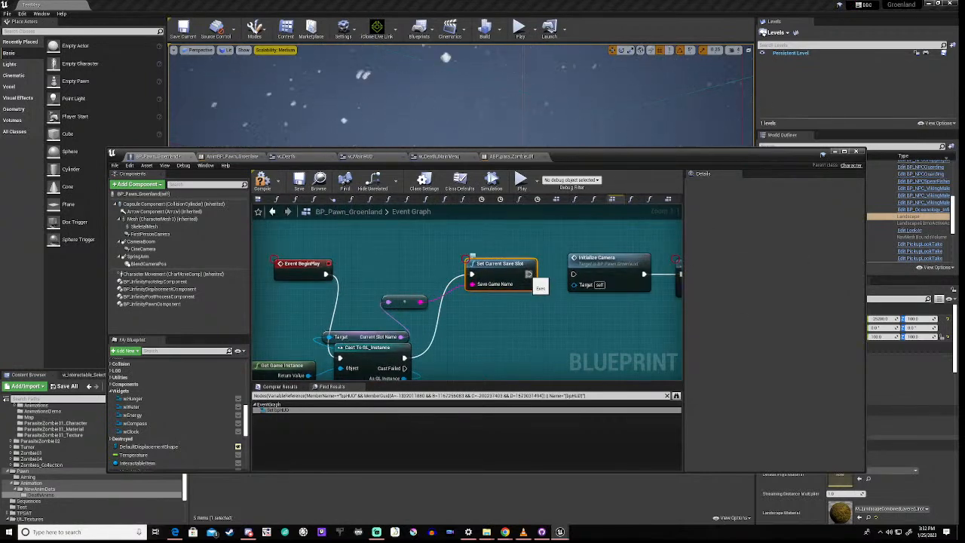
pyautogui.moveTo(529, 275); pyautogui.dragTo(572, 274)
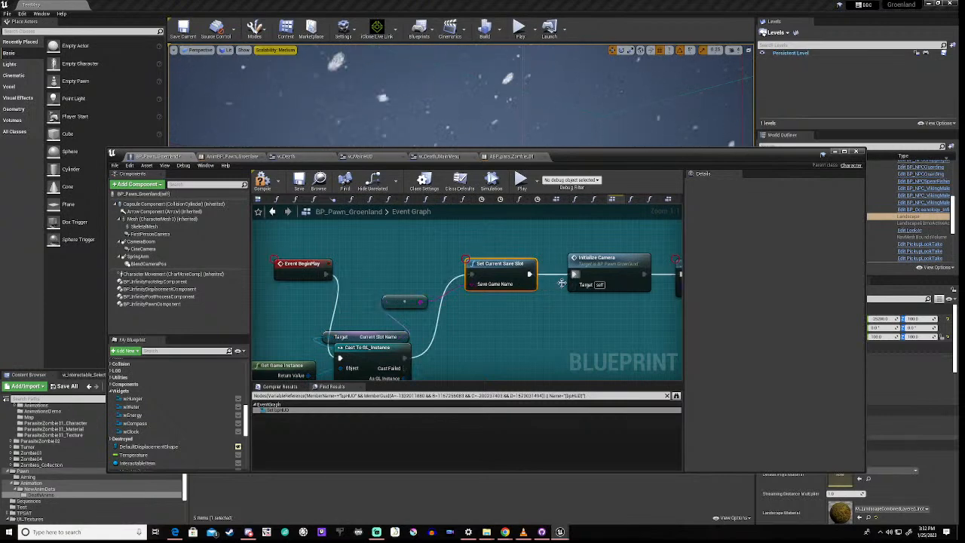
# - Line up Cast To GL_Instance between Event BeginPlay and Set Current Save Slot, with Current Slot Name, its conversion node and Get Game Instance placed below
pyautogui.moveTo(497, 327); pyautogui.dragTo(574, 316, button='right')
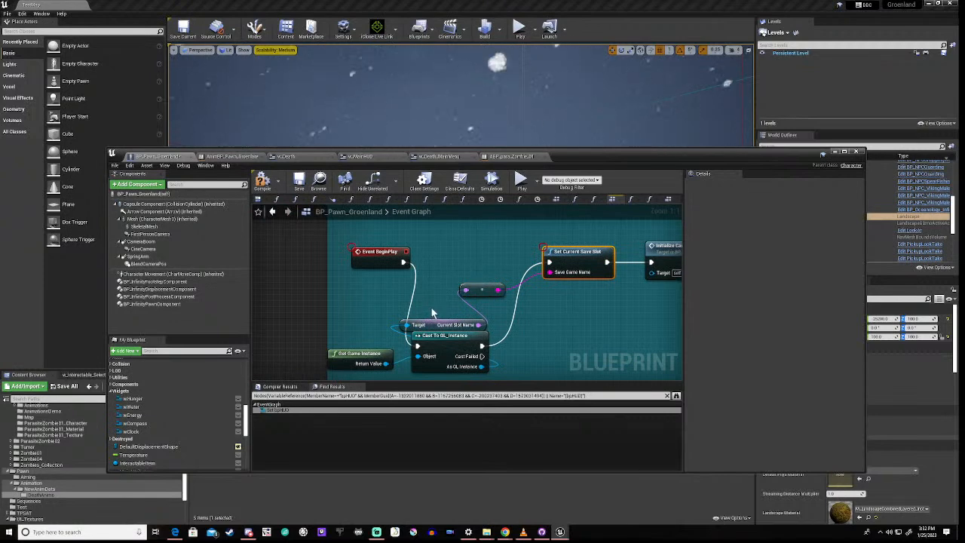
pyautogui.click(445, 335)
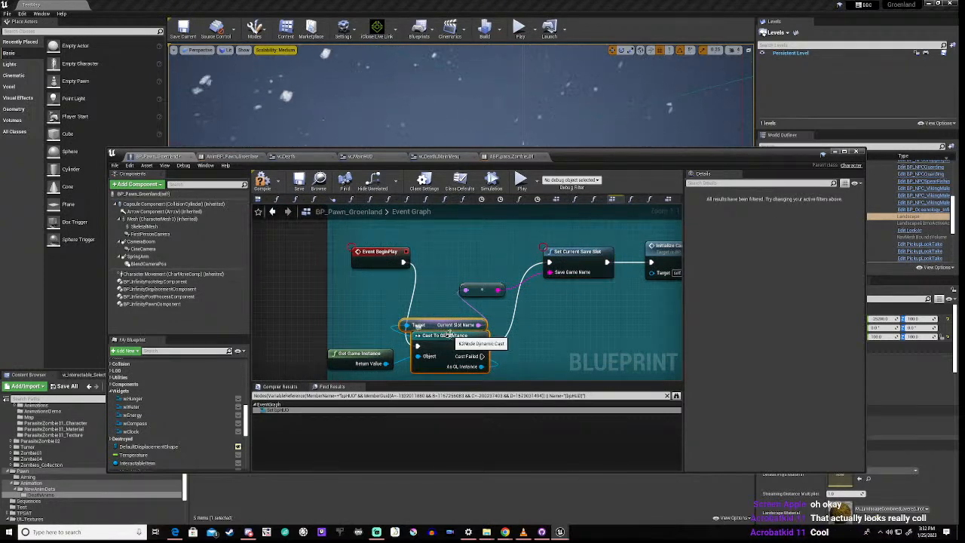
pyautogui.moveTo(452, 341); pyautogui.dragTo(477, 253)
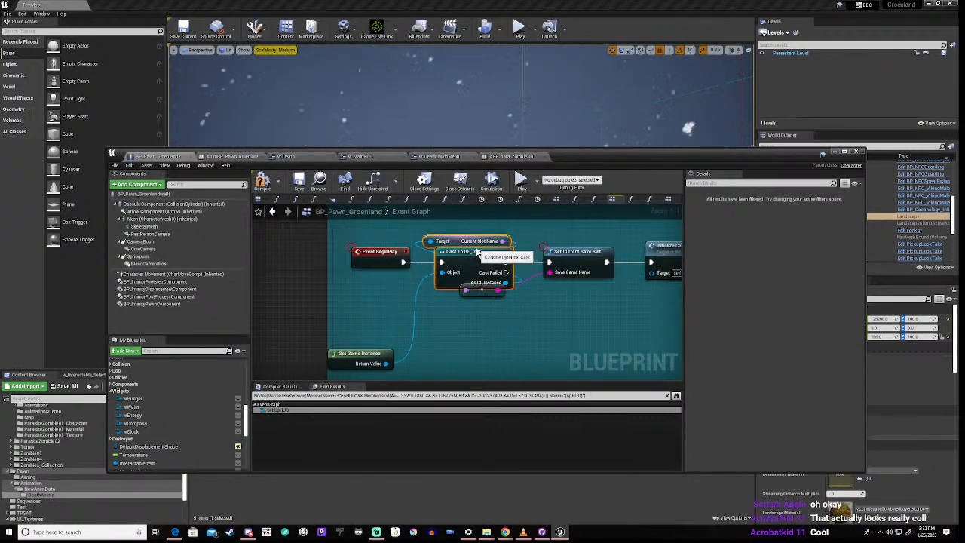
pyautogui.moveTo(473, 295); pyautogui.dragTo(480, 331)
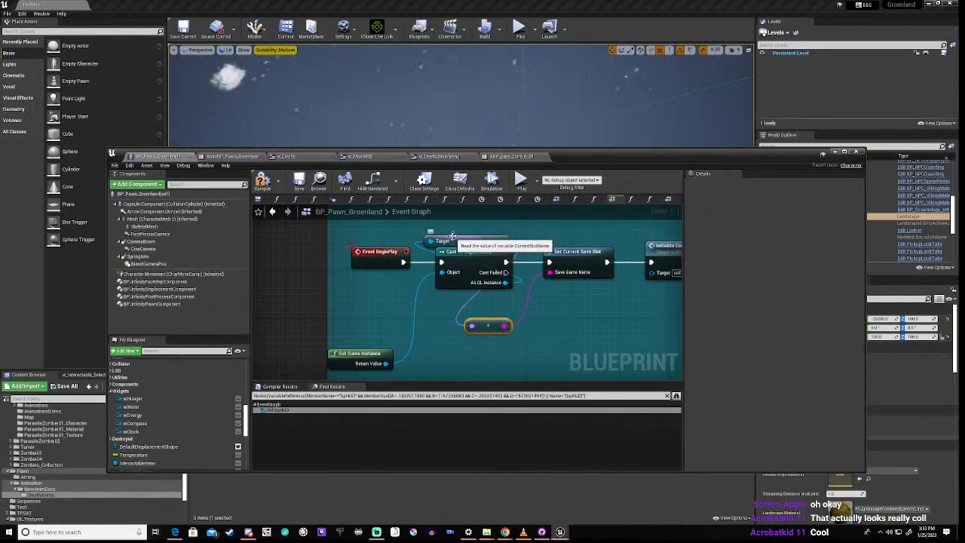
pyautogui.moveTo(452, 240); pyautogui.dragTo(458, 293)
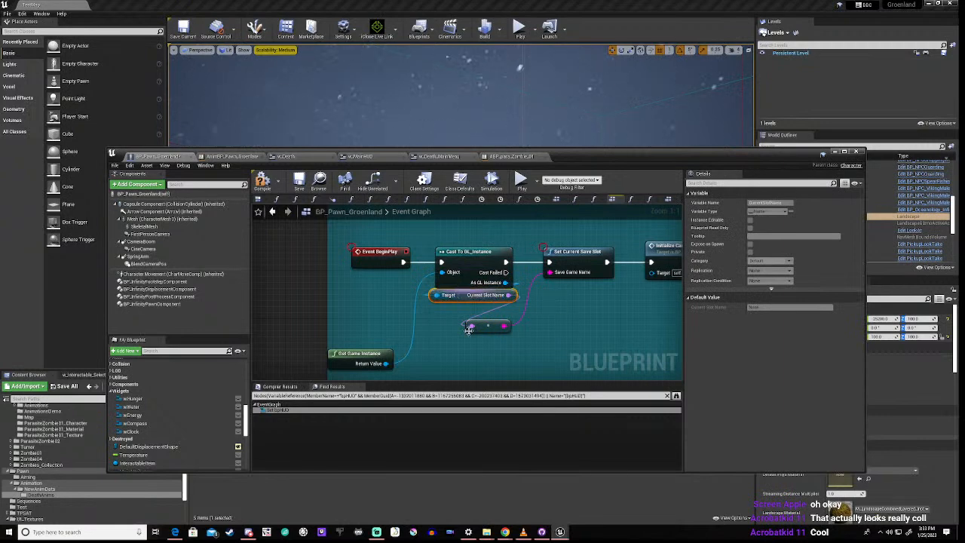
pyautogui.moveTo(481, 332); pyautogui.dragTo(481, 313)
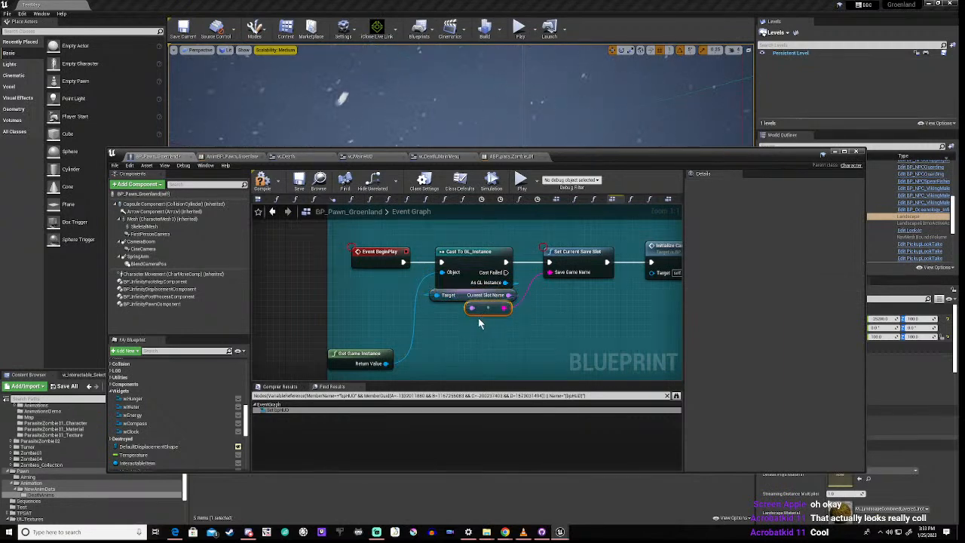
pyautogui.moveTo(353, 360); pyautogui.dragTo(382, 317)
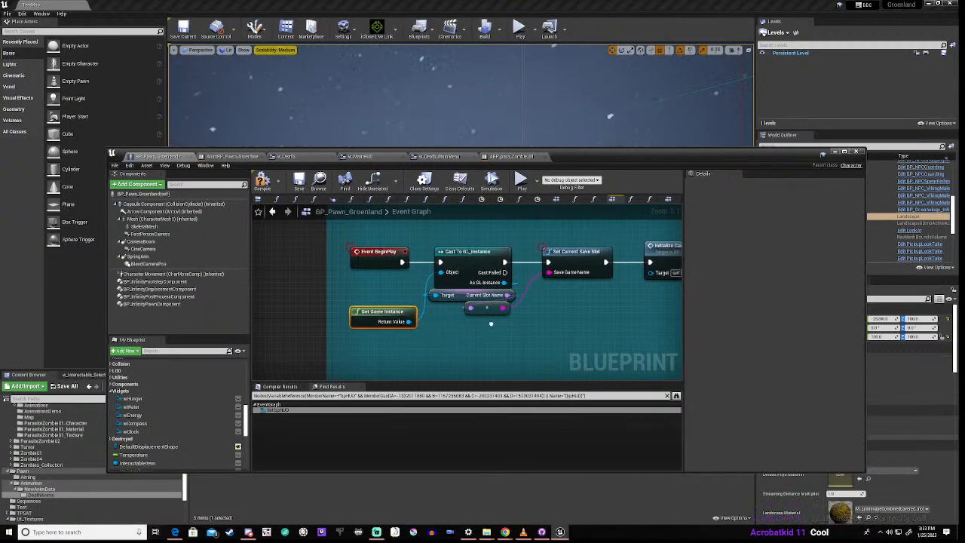
# - Compile and save the pawn blueprint
pyautogui.moveTo(491, 324); pyautogui.dragTo(425, 329, button='right')
pyautogui.scroll(-2, 468, 274)
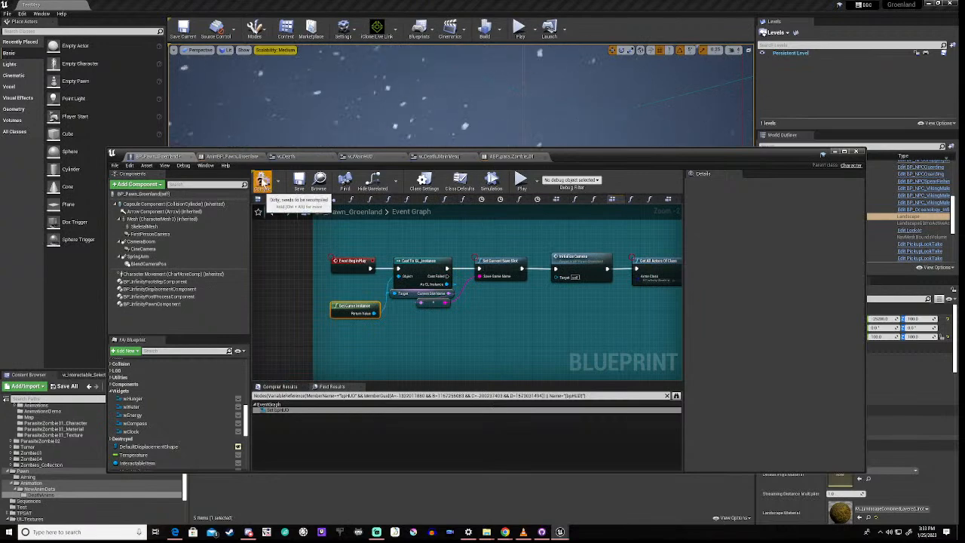
pyautogui.click(263, 181)
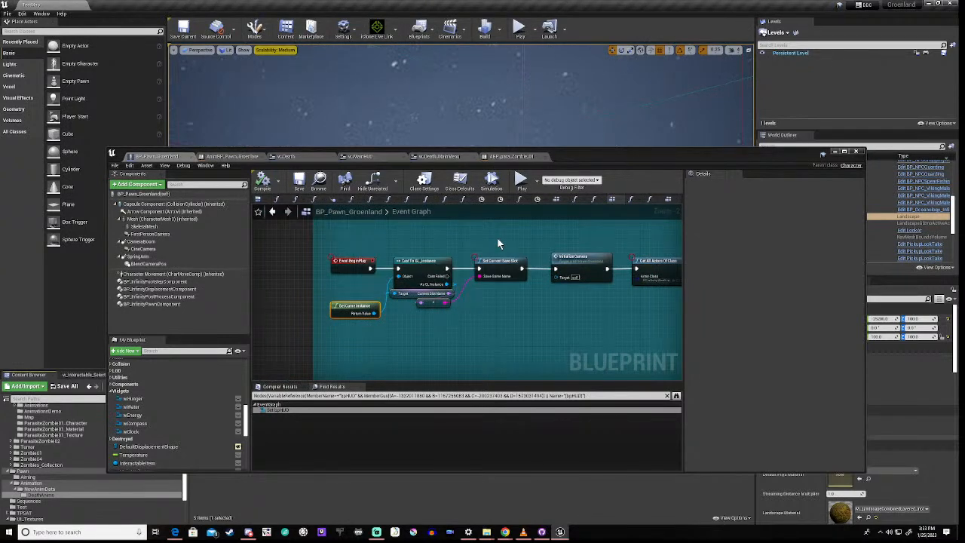
pyautogui.scroll(-2, 537, 271)
pyautogui.scroll(-1, 539, 273)
pyautogui.moveTo(539, 273); pyautogui.dragTo(429, 296, button='right')
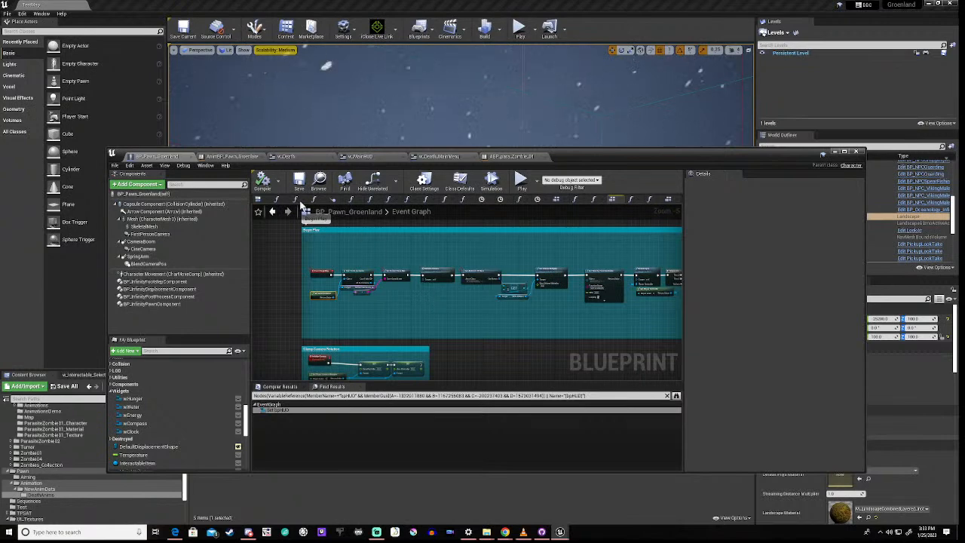
pyautogui.click(298, 181)
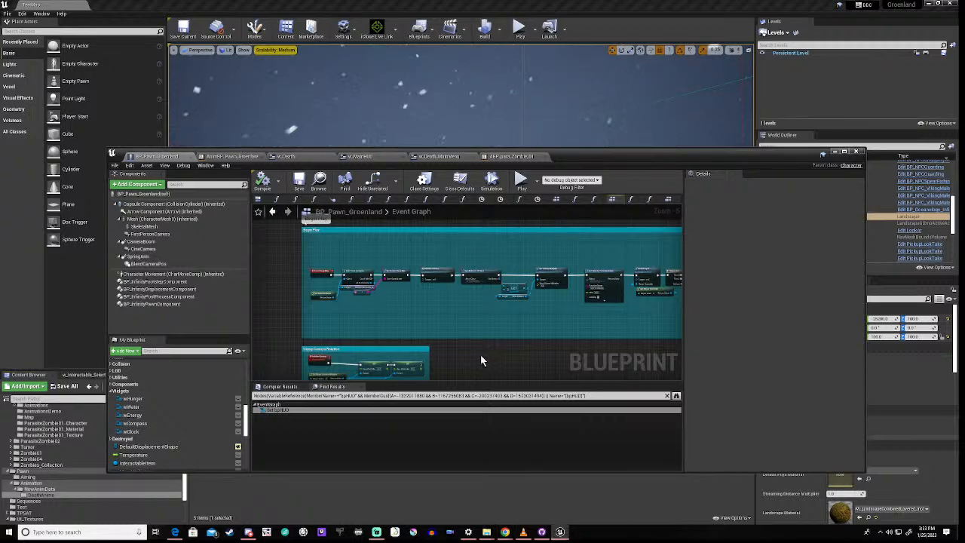
pyautogui.scroll(-4, 481, 355)
pyautogui.moveTo(330, 348); pyautogui.dragTo(330, 260, button='right')
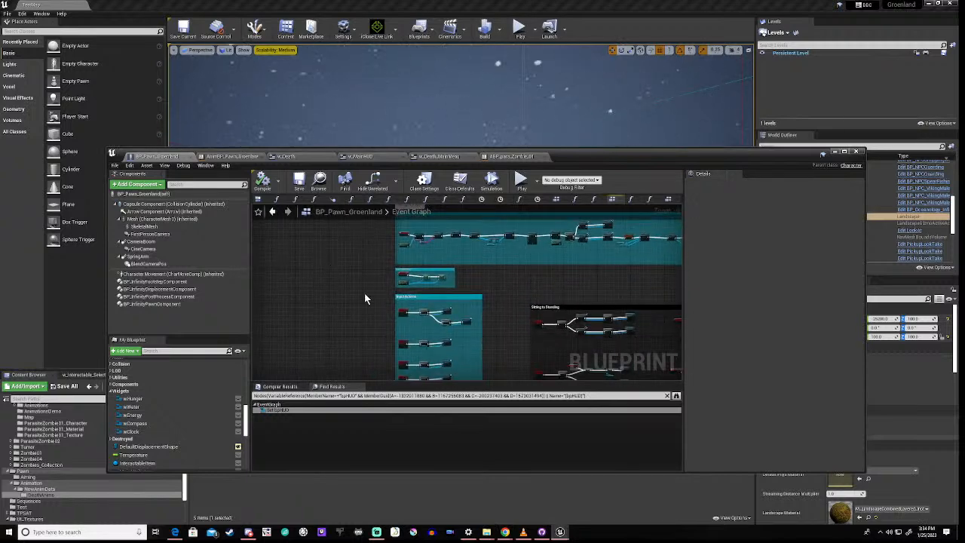
pyautogui.scroll(-2, 364, 293)
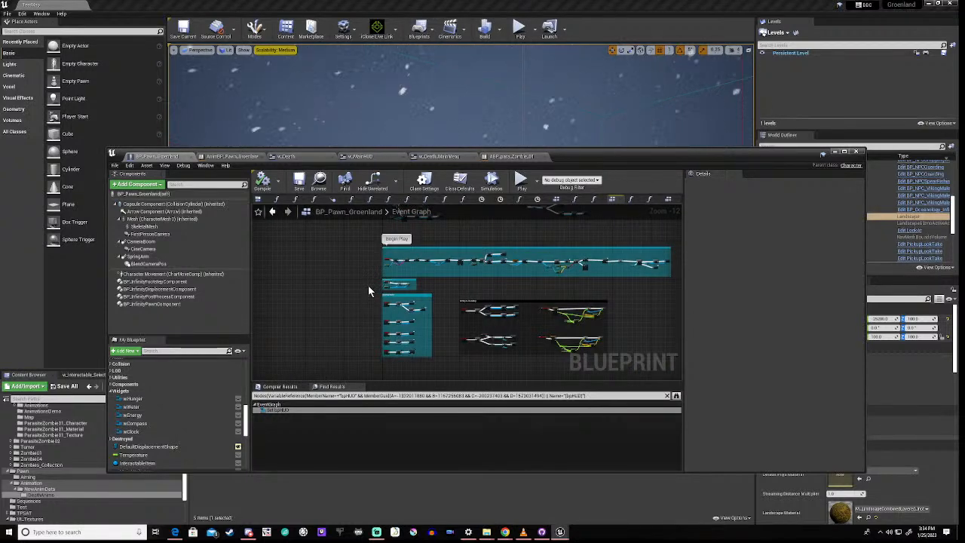
pyautogui.moveTo(368, 285)
pyautogui.mouseDown(button='right')
pyautogui.moveTo(370, 298)
pyautogui.moveTo(372, 274)
pyautogui.mouseUp(button='right')
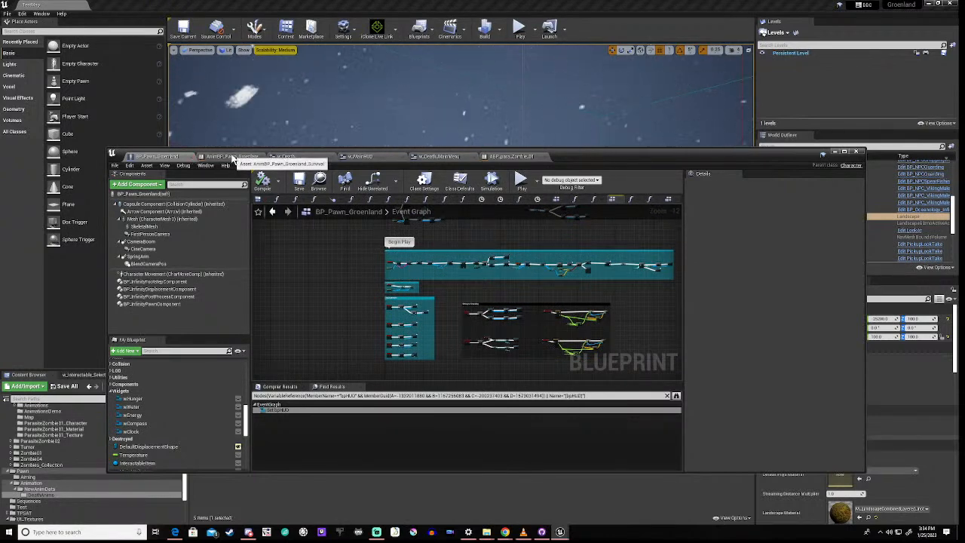
# - Minimize the blueprint editor and clear the asset selection in the death animations folder
pyautogui.click(834, 153)
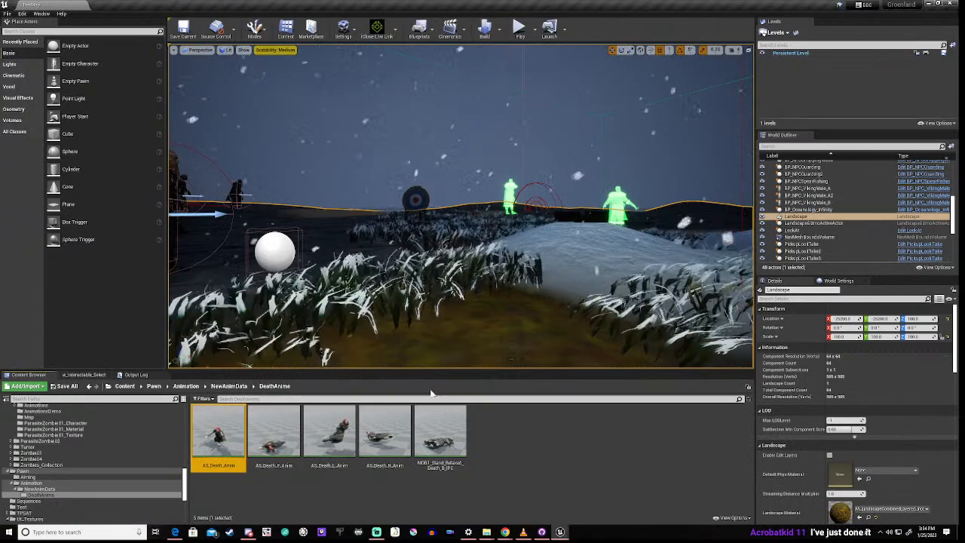
pyautogui.click(500, 456)
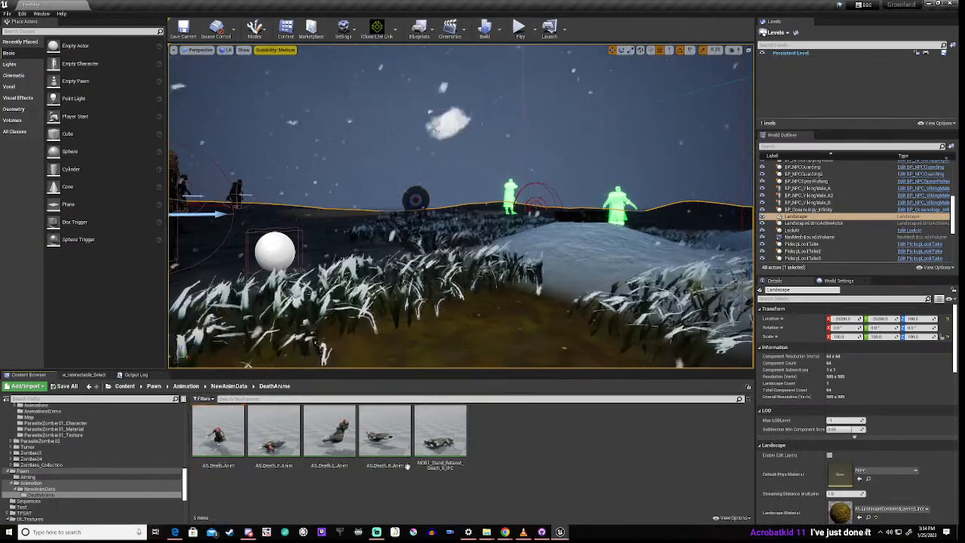
# - Open the Greenland_Main map from the Map_Greenland folder, saving the modified pawn animation blueprint first
pyautogui.scroll(5, 77, 471)
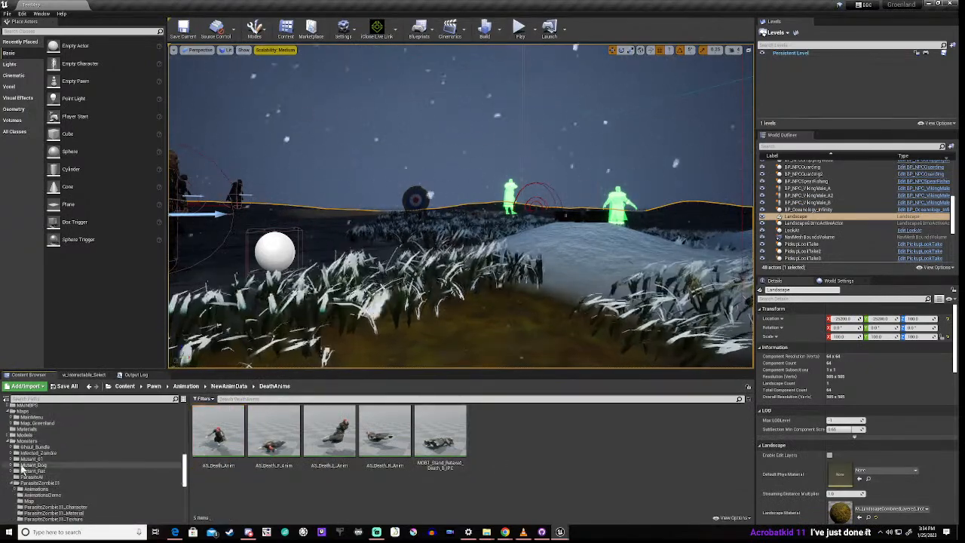
pyautogui.scroll(2, 32, 441)
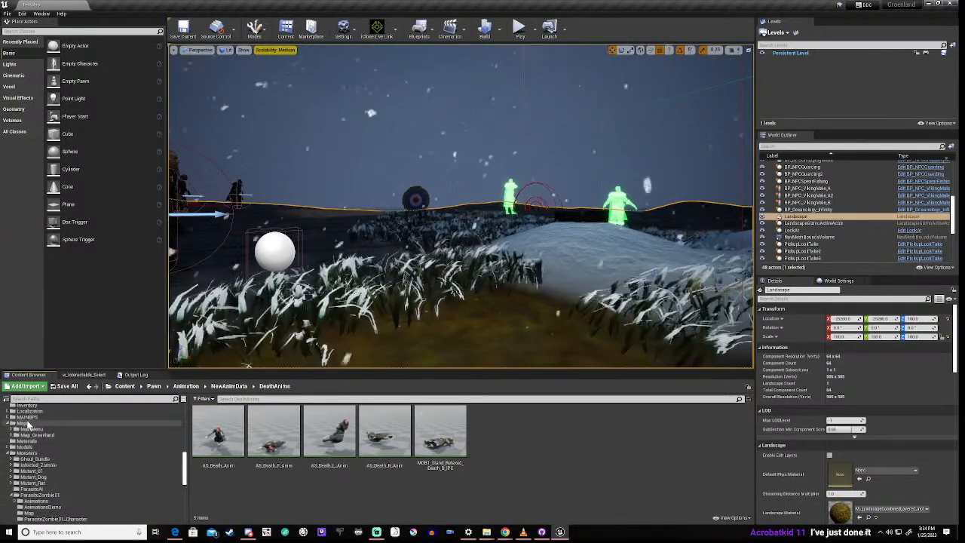
pyautogui.click(24, 423)
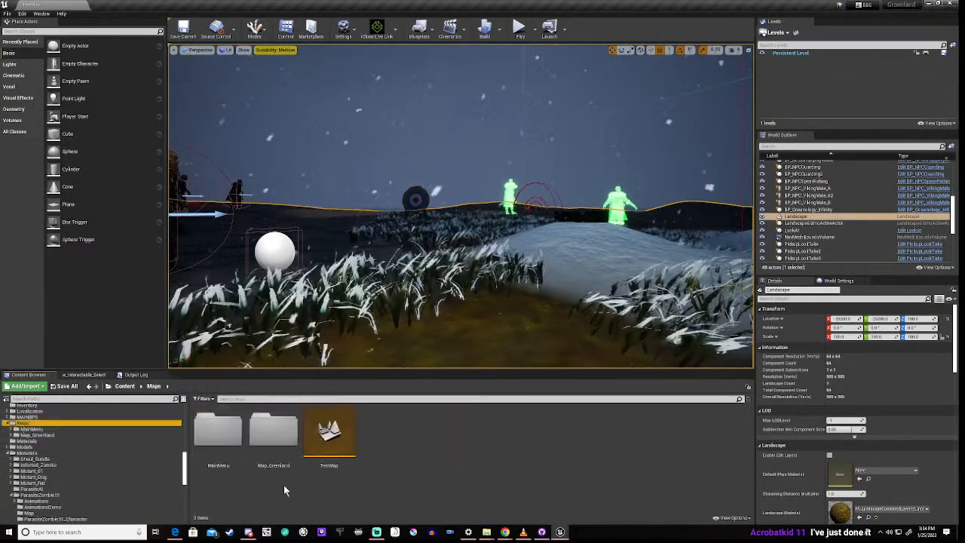
pyautogui.doubleClick(273, 444)
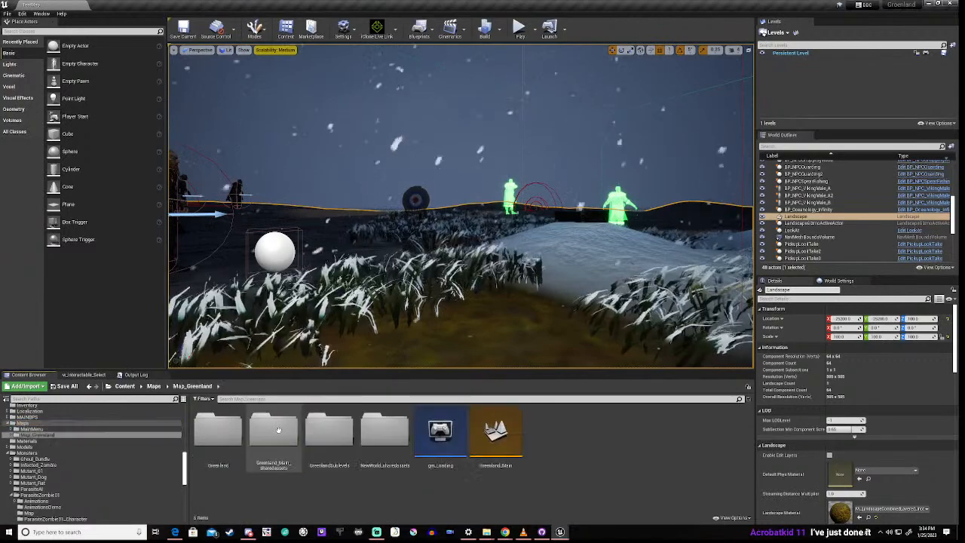
pyautogui.doubleClick(502, 442)
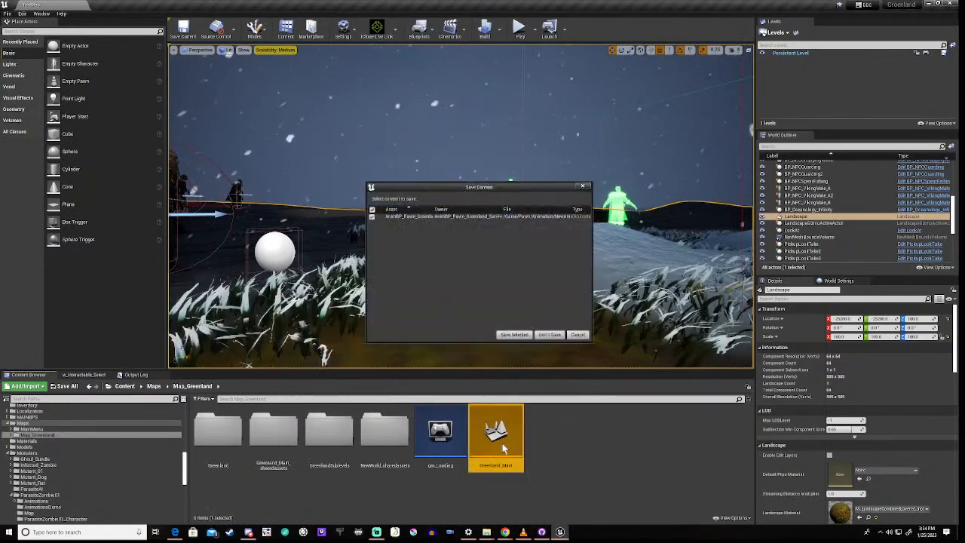
pyautogui.click(512, 334)
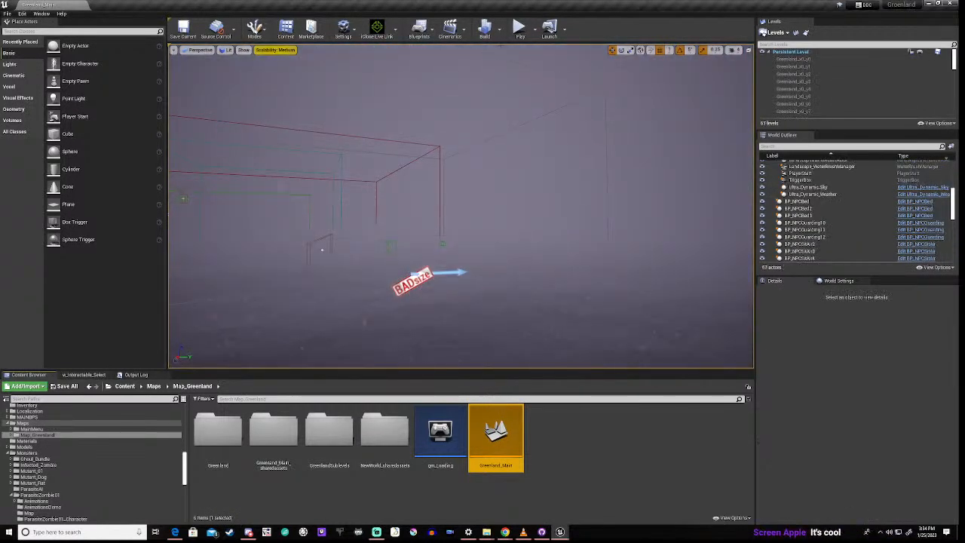
# - Play-test Greenland_Main by walking the character forward along the snowy forest trail, and end the session
pyautogui.click(519, 30)
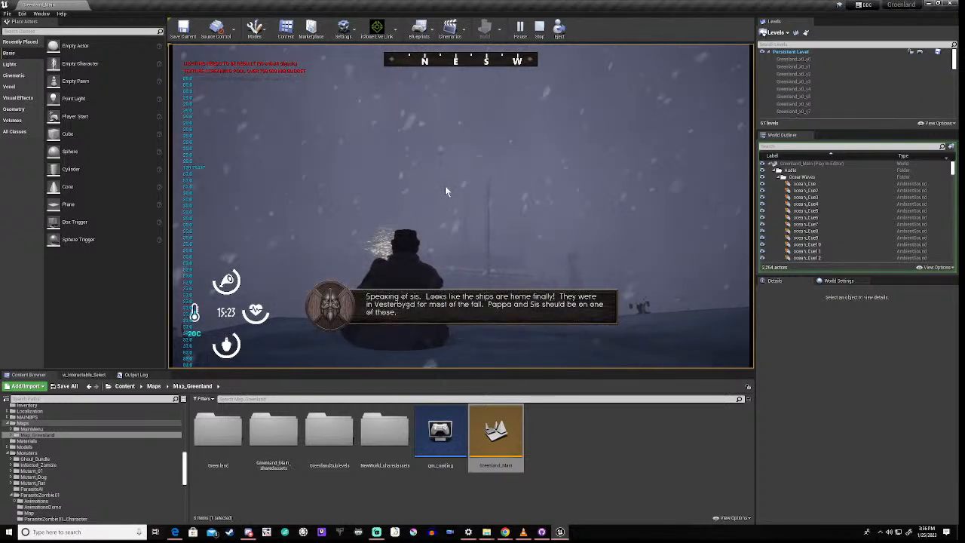
pyautogui.click(464, 217)
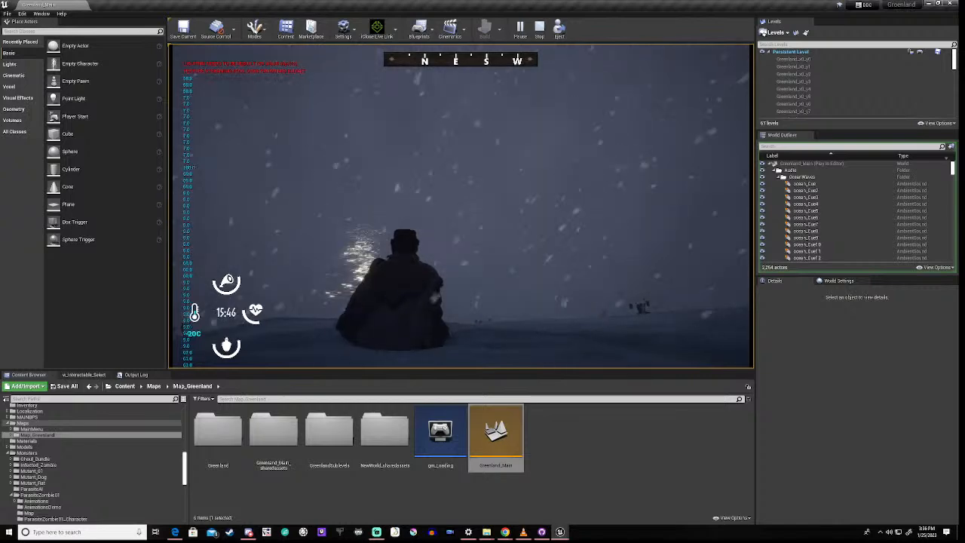
pyautogui.press('c')
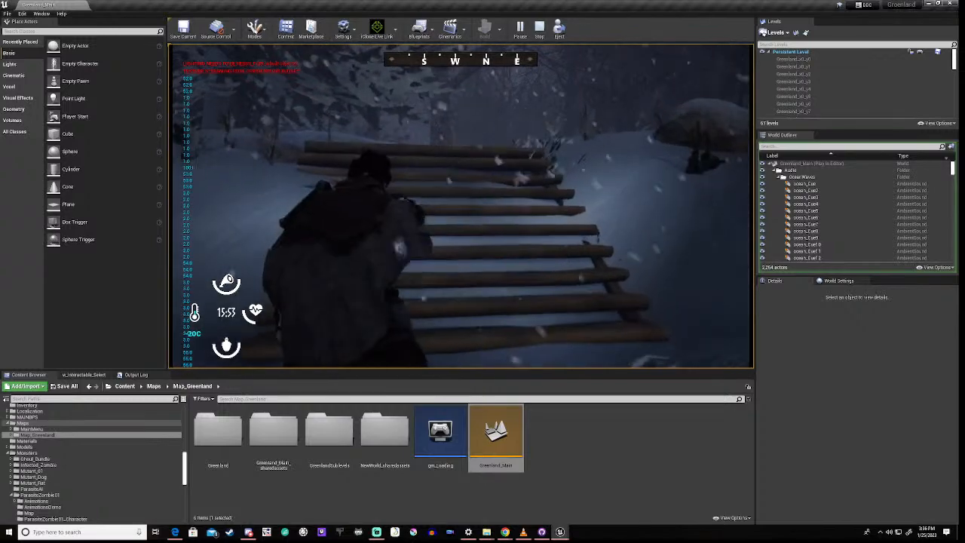
pyautogui.press('w')
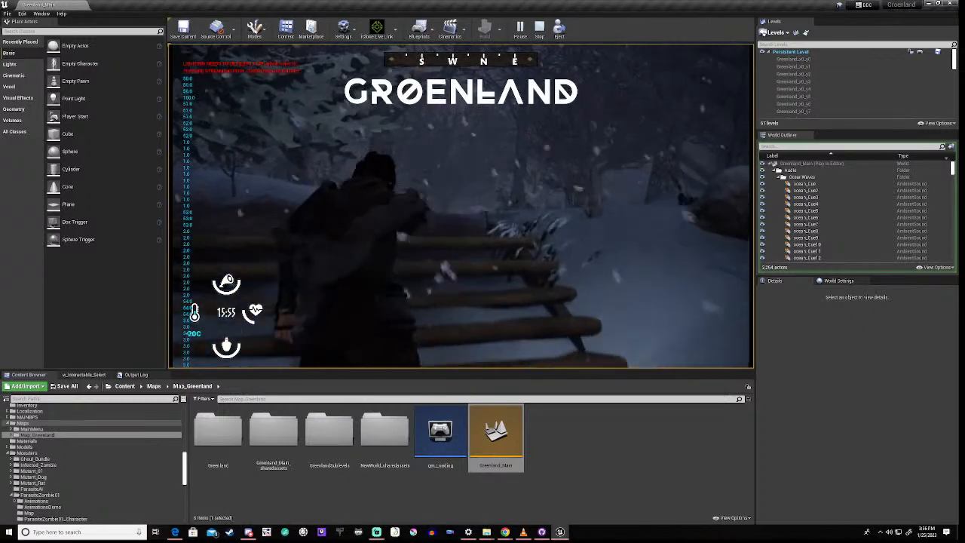
pyautogui.press('w')
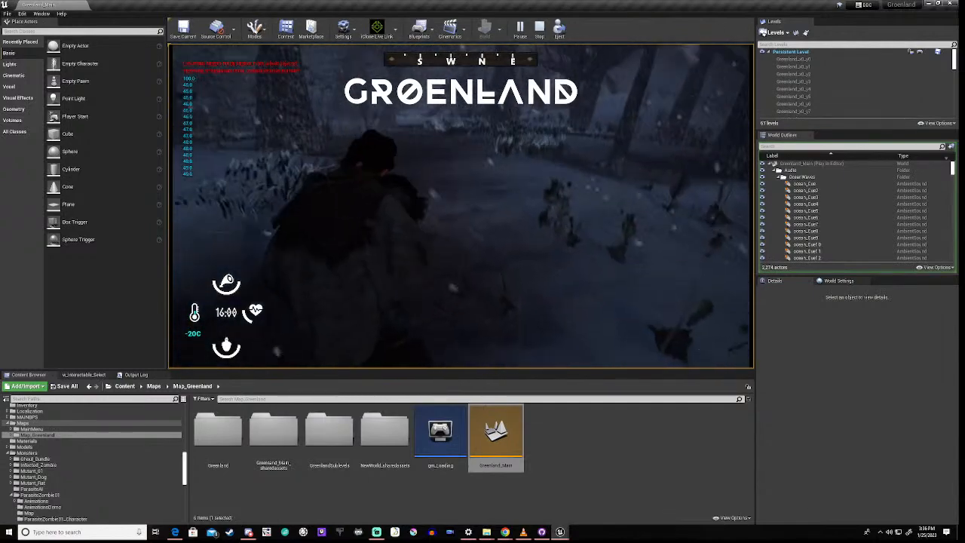
pyautogui.press('w')
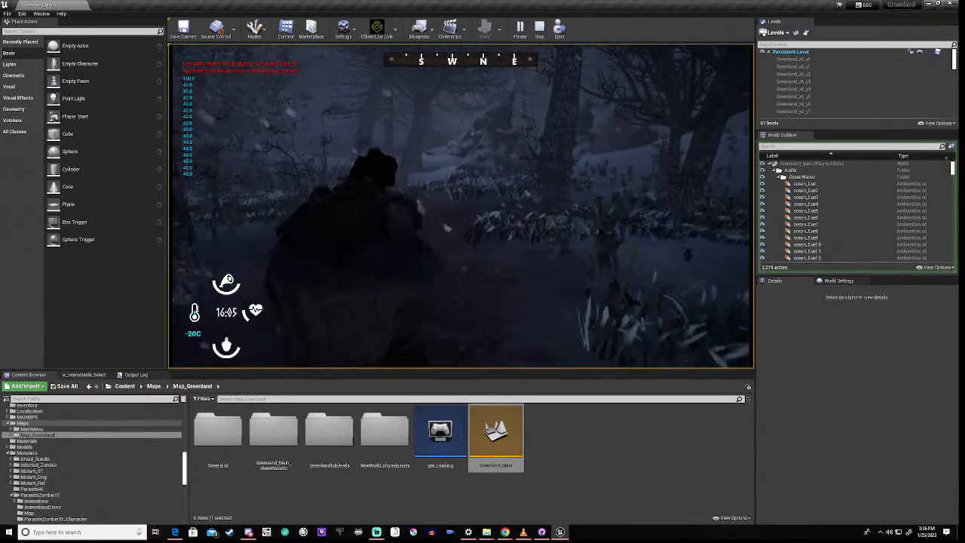
pyautogui.press('w')
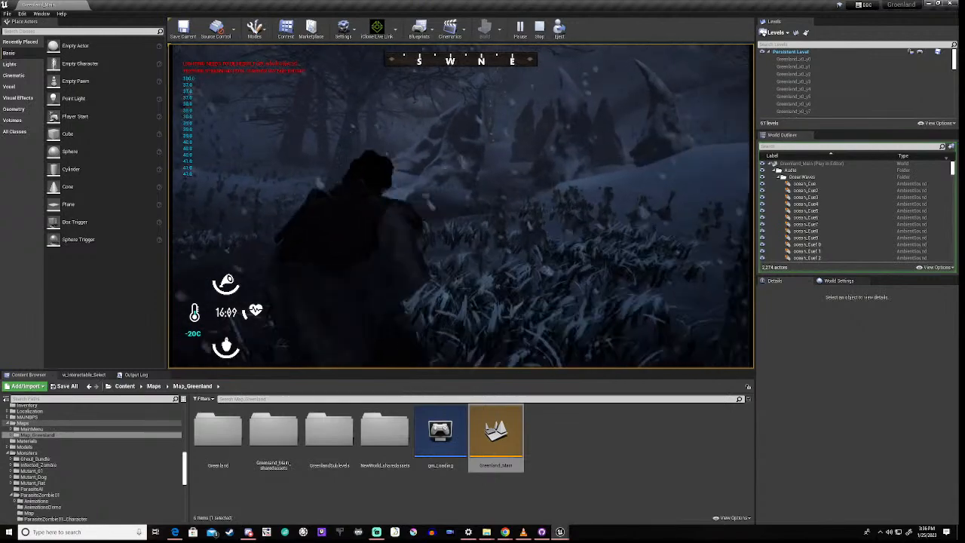
pyautogui.press('w')
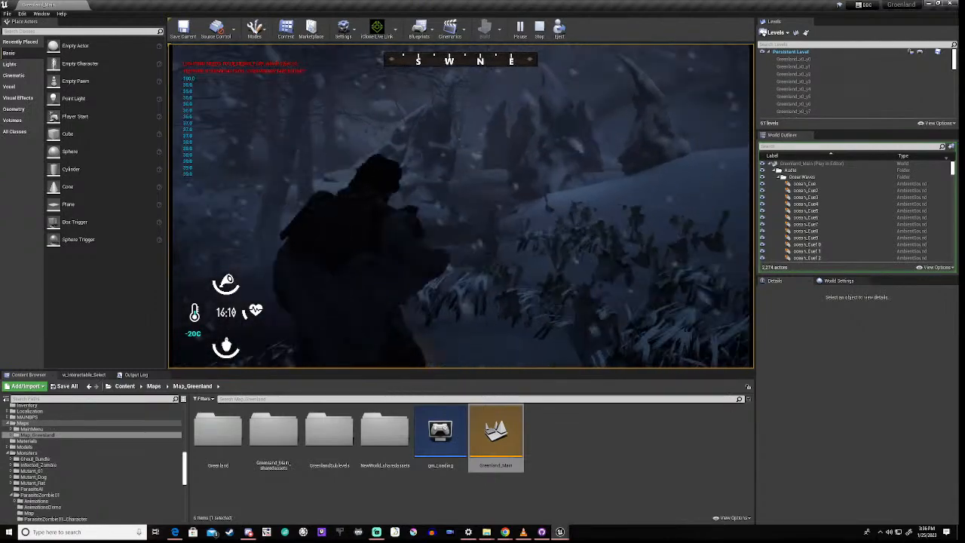
pyautogui.press('w')
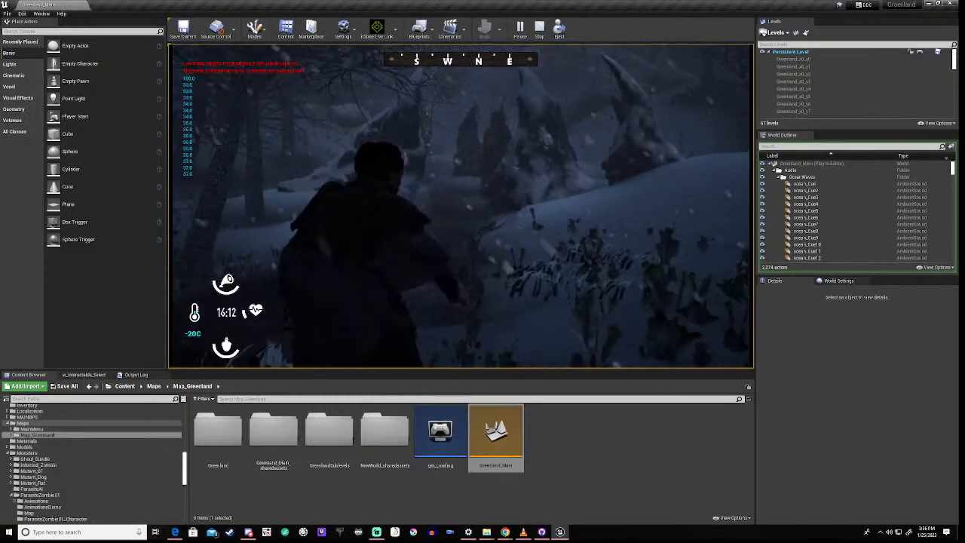
pyautogui.press('w')
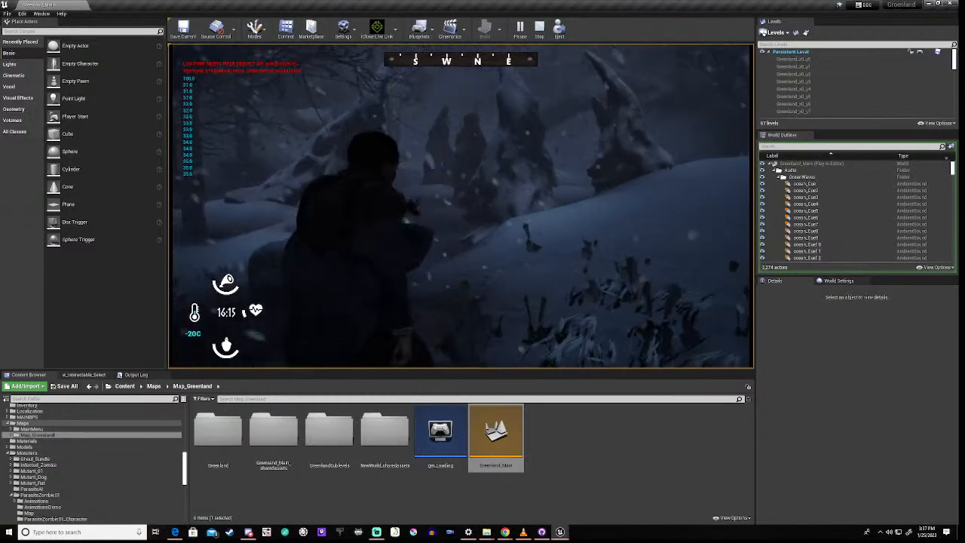
pyautogui.press('w')
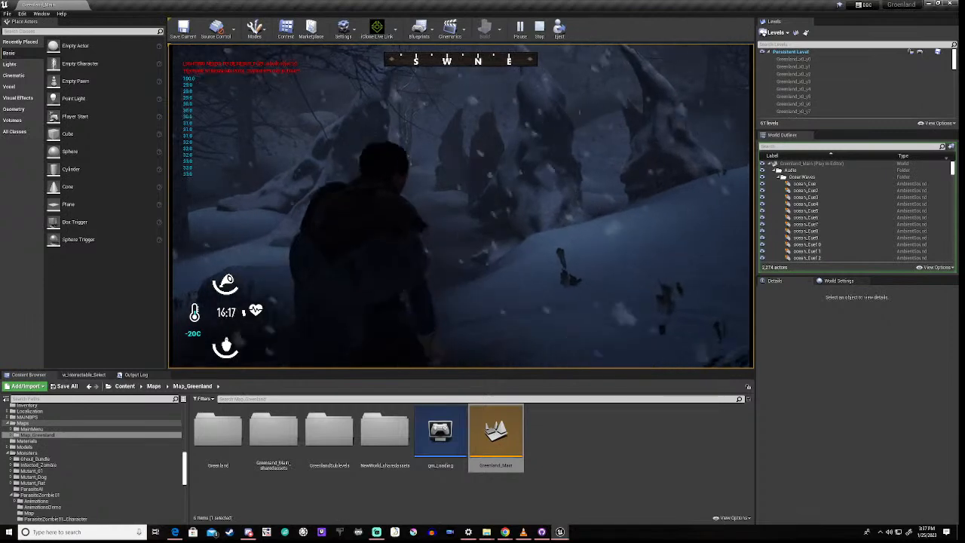
pyautogui.press('w')
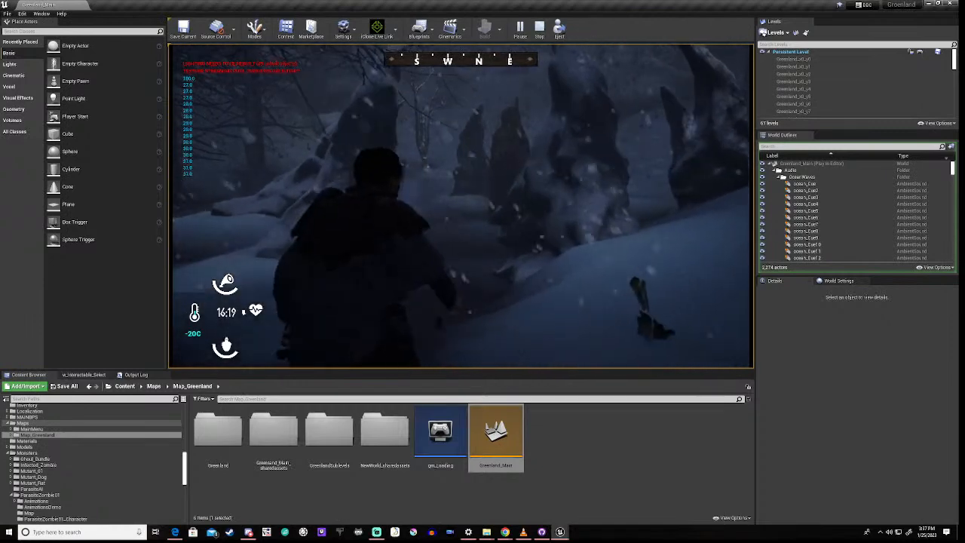
pyautogui.press('w')
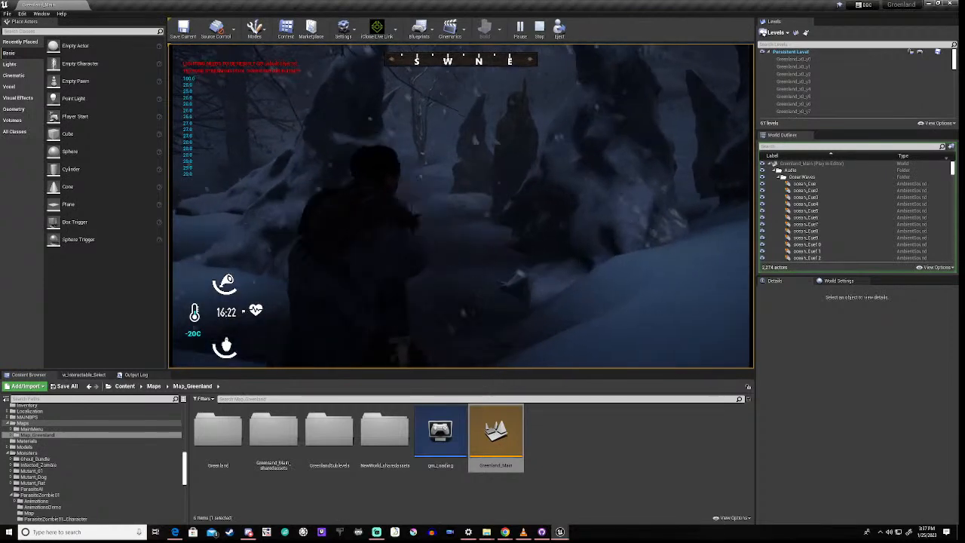
pyautogui.press('w')
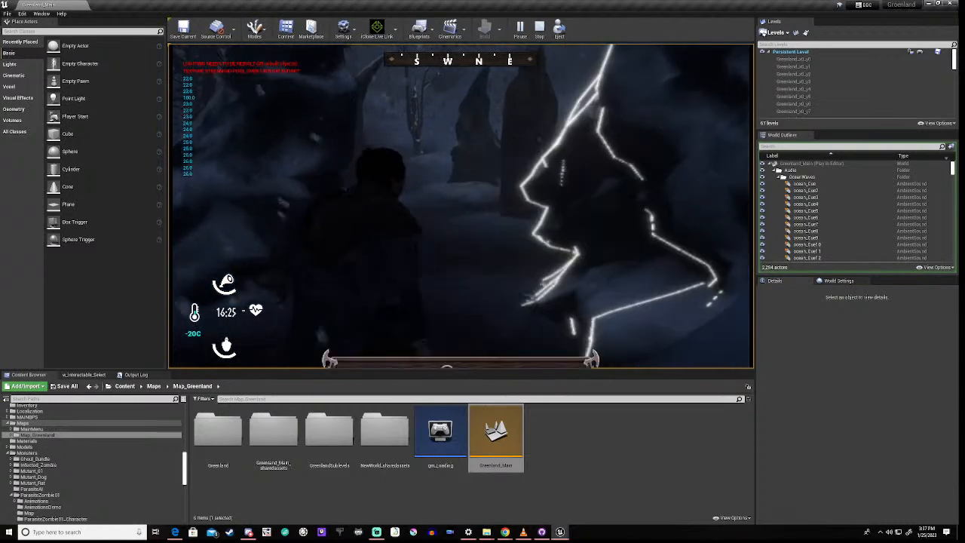
pyautogui.press('Escape')
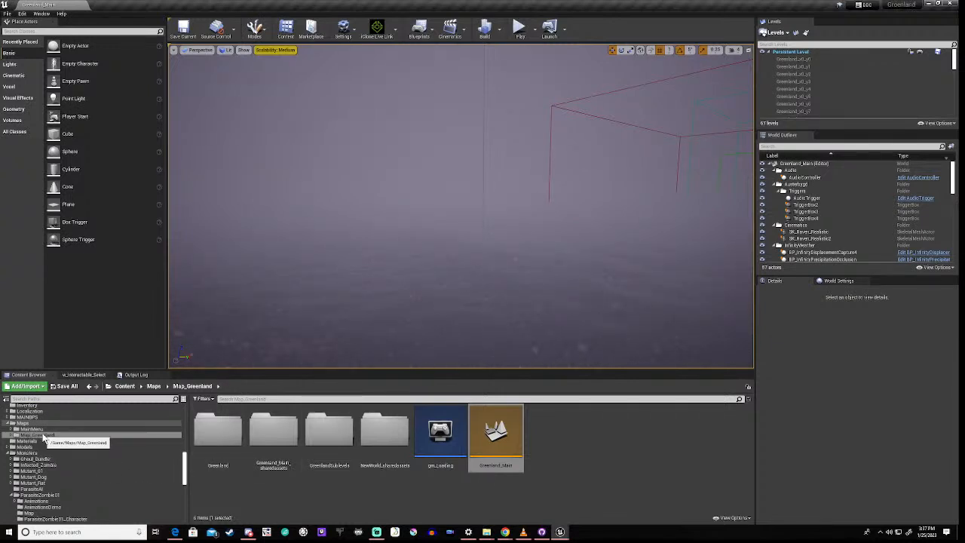
# - Open TestMap from the Maps folder
pyautogui.scroll(2, 43, 432)
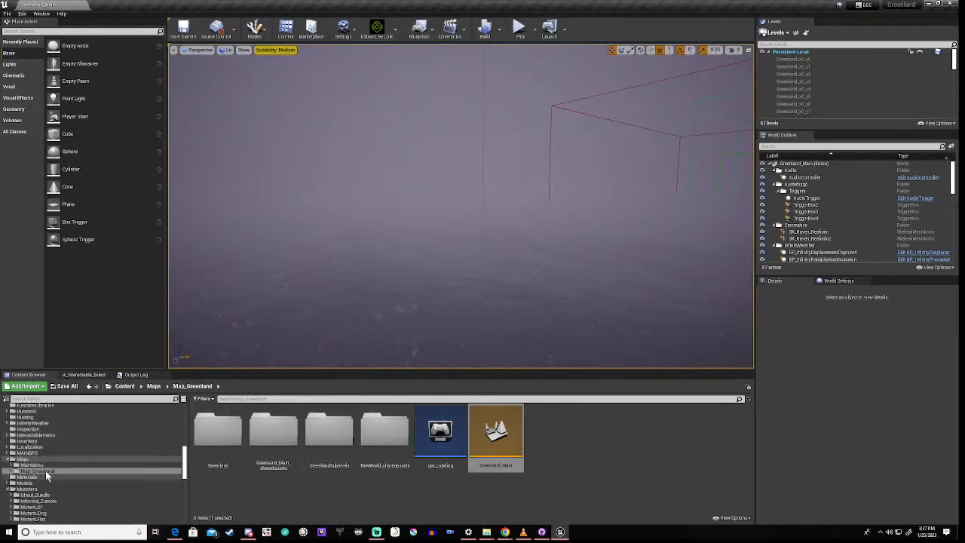
pyautogui.click(36, 458)
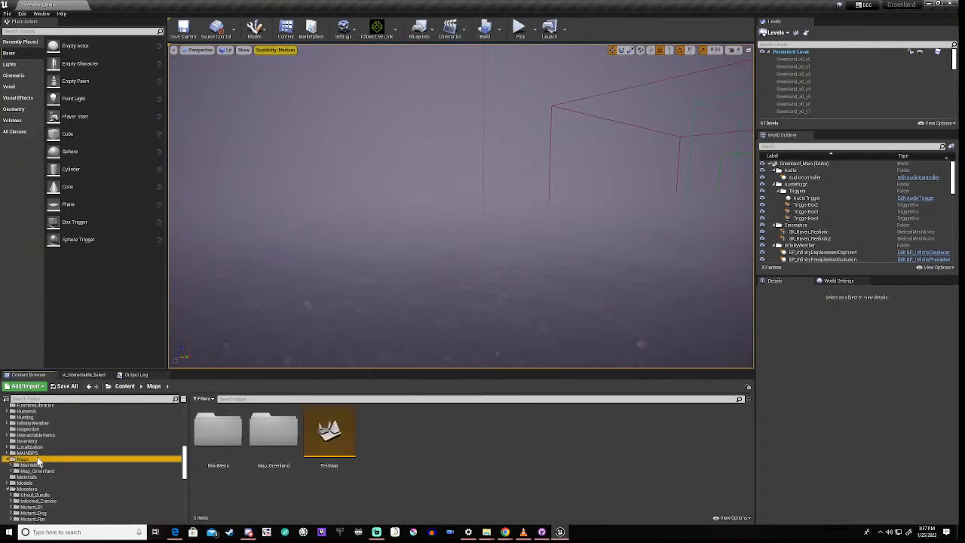
pyautogui.doubleClick(339, 436)
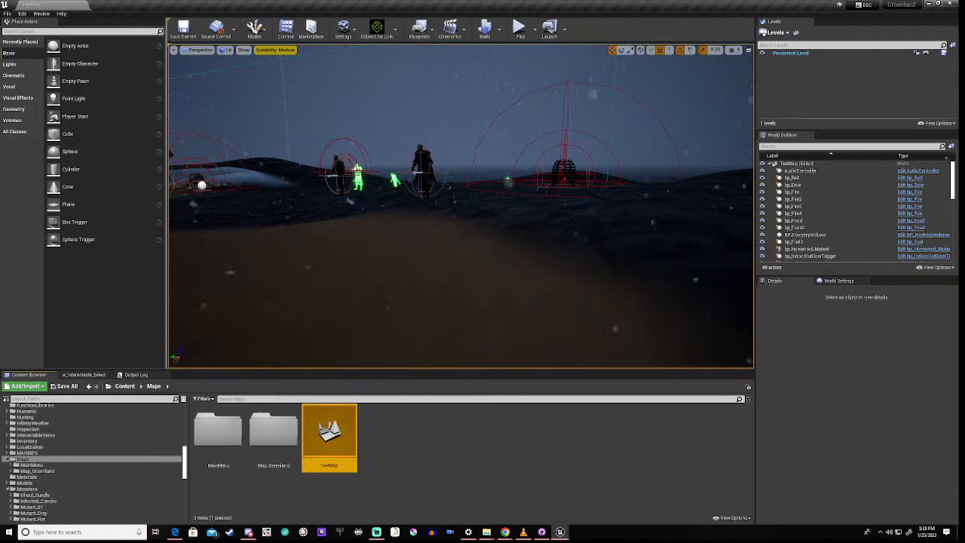
pyautogui.click(460, 248)
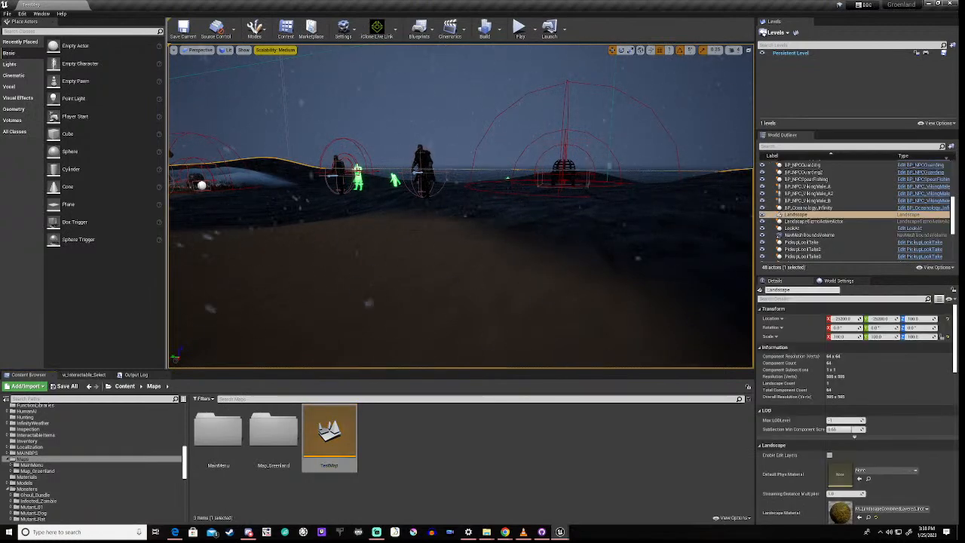
pyautogui.press('`')
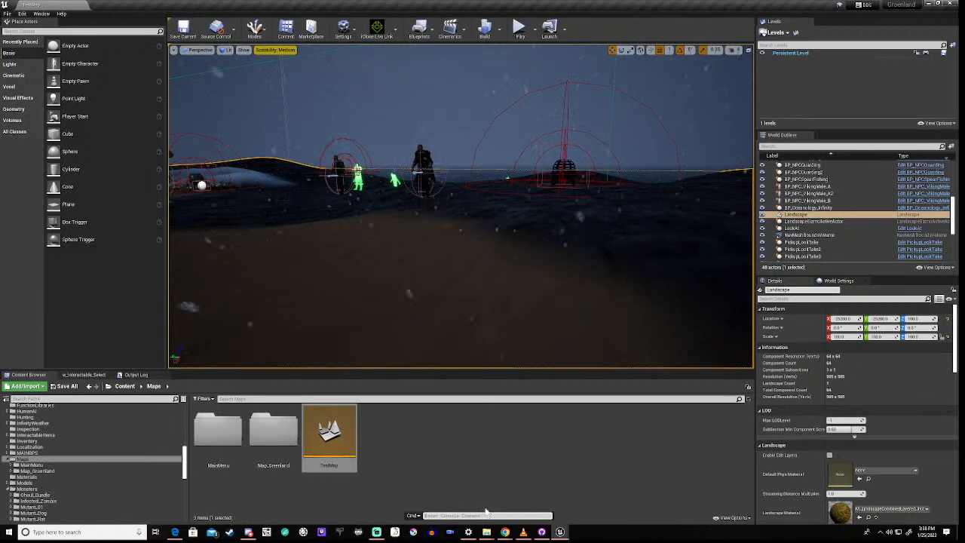
pyautogui.click(473, 461)
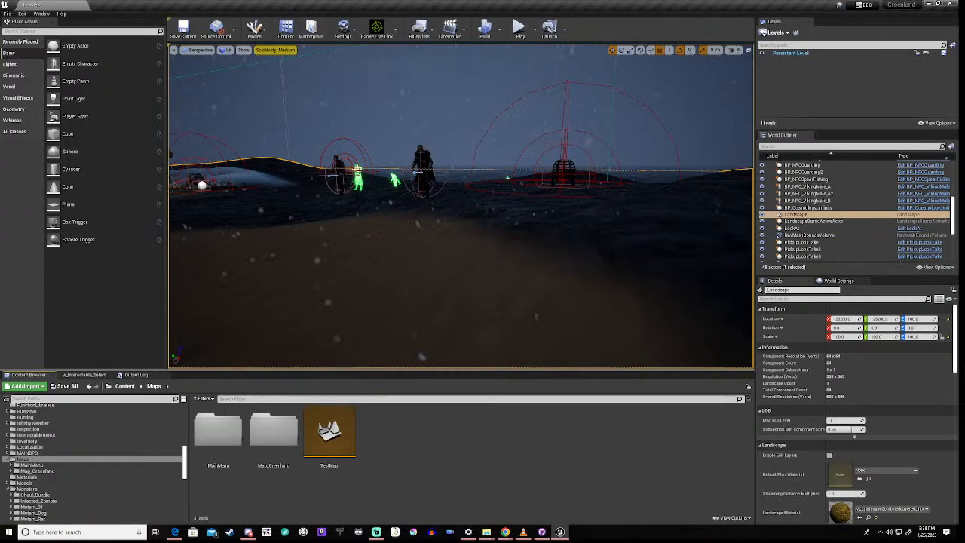
# - Play-test TestMap with the character until the death sequence has played, and end the session
pyautogui.moveTo(460, 206); pyautogui.dragTo(644, 248, button='right')
pyautogui.press('w')
pyautogui.press('a')
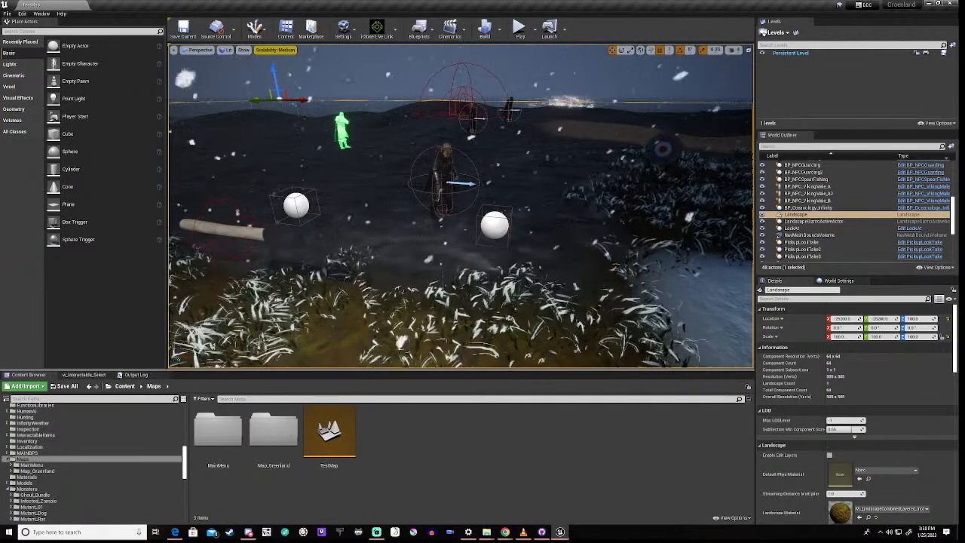
pyautogui.click(519, 30)
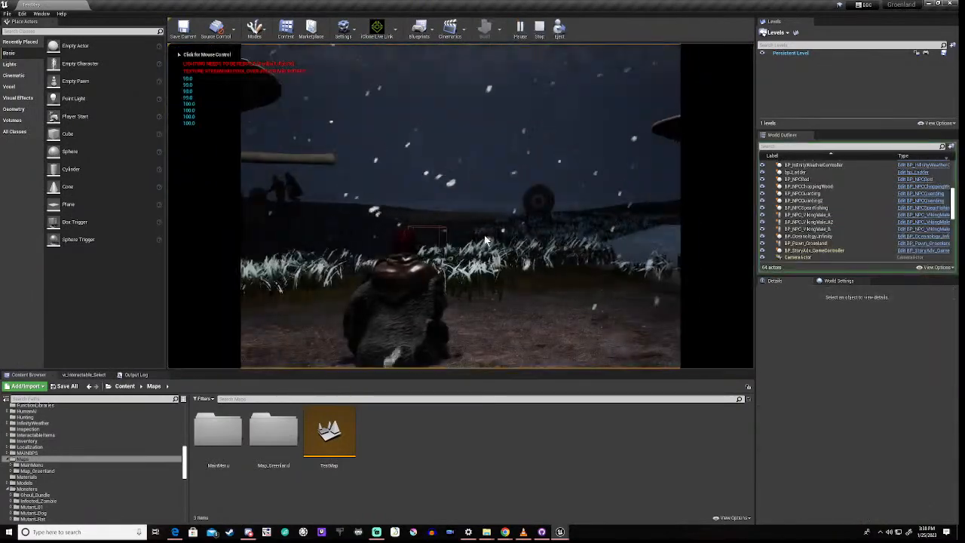
pyautogui.click(485, 240)
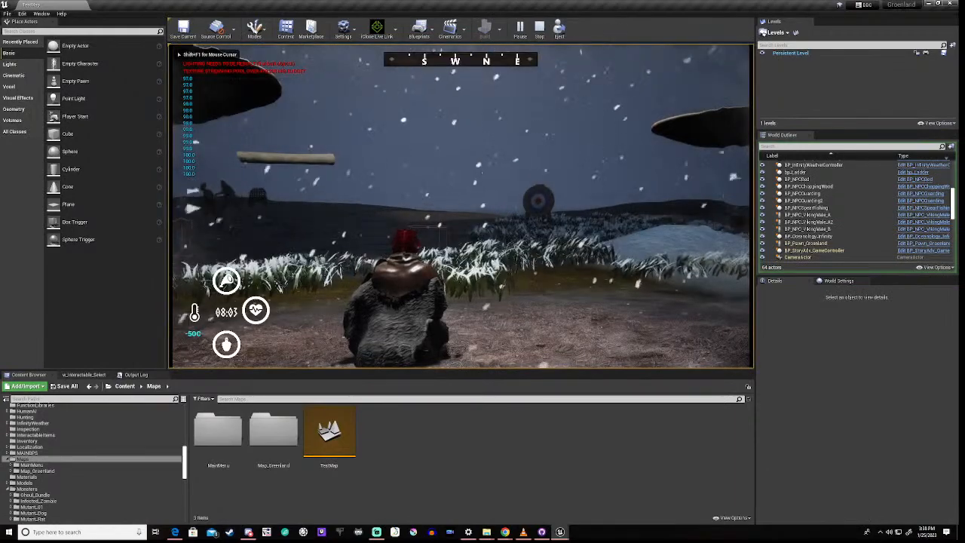
pyautogui.press('w')
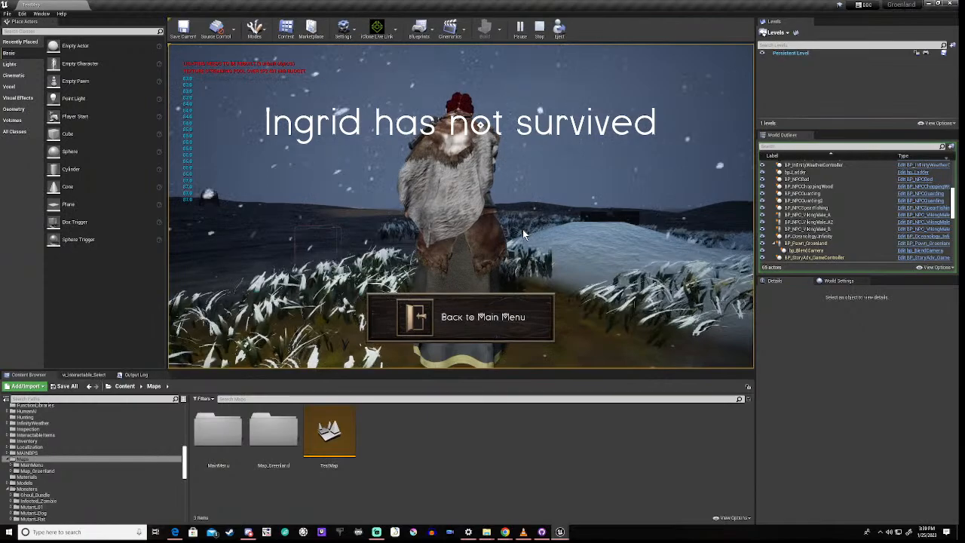
pyautogui.press('Escape')
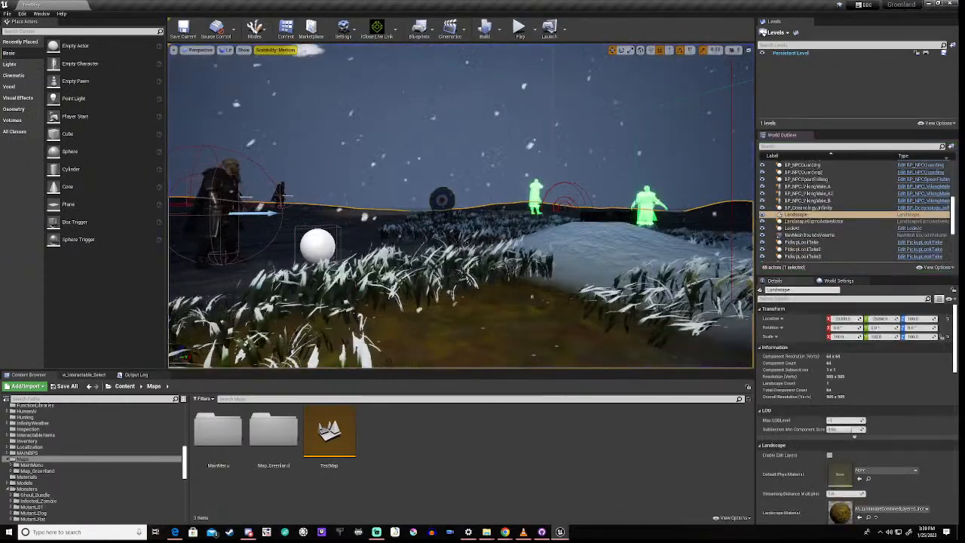
# - Bring back the blueprint editor window and show the AnimBP_Pawn_Greenland_Survival animation blueprint
pyautogui.moveTo(560, 532)
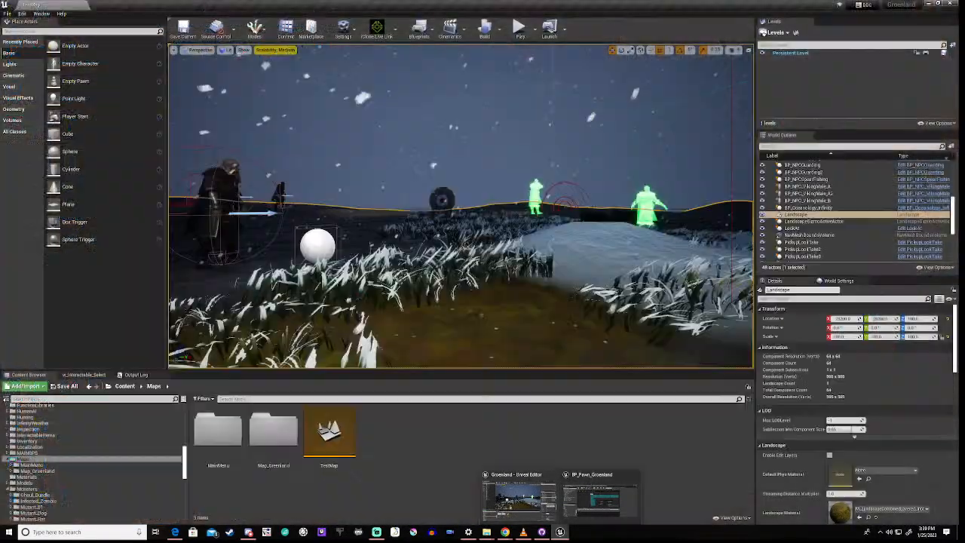
pyautogui.click(518, 498)
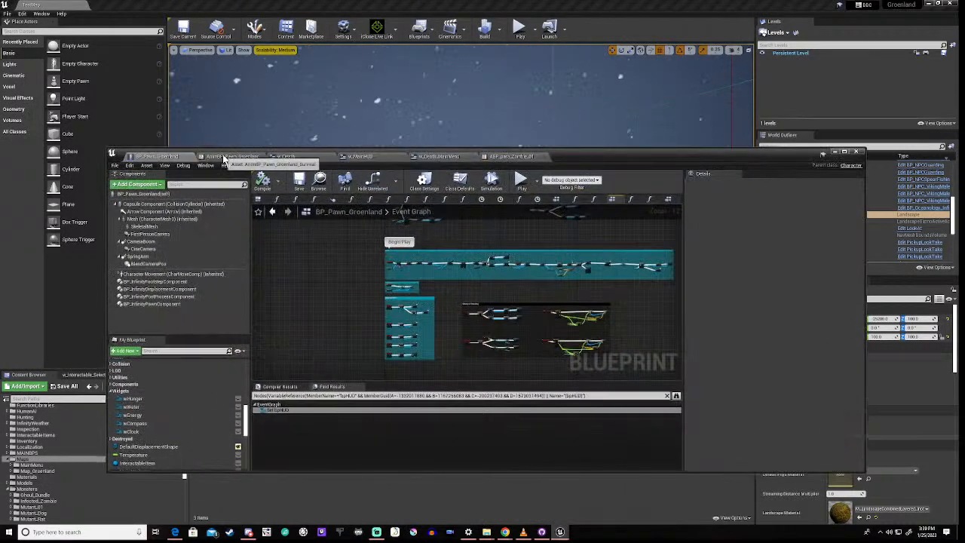
pyautogui.click(223, 156)
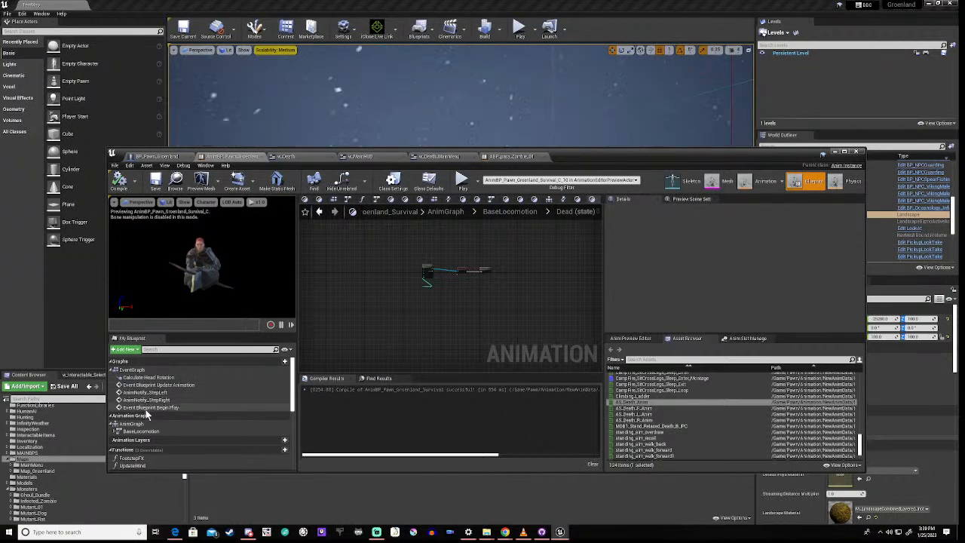
# - Add a Print String node in the Event Graph near the SET Rotation node that ends the update chain
pyautogui.doubleClick(149, 408)
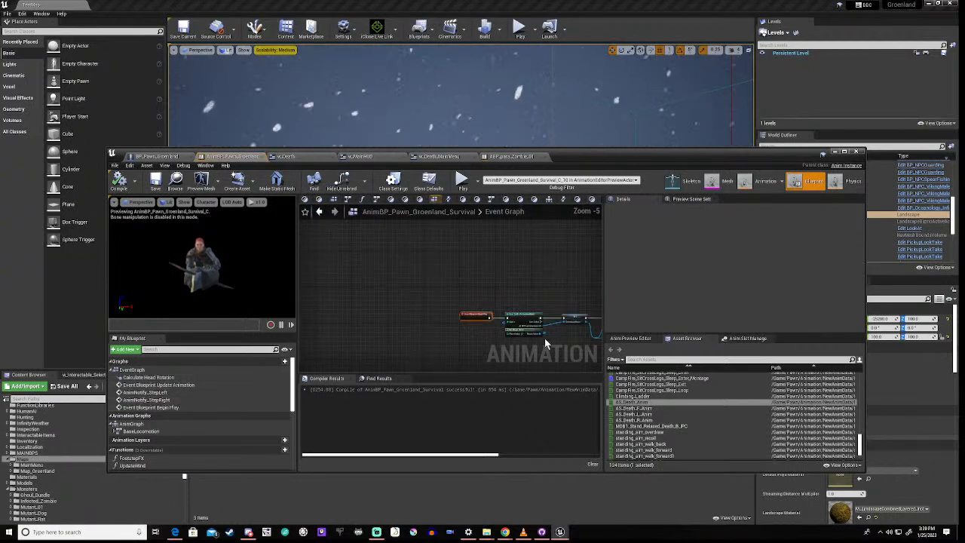
pyautogui.moveTo(546, 343); pyautogui.dragTo(336, 323, button='right')
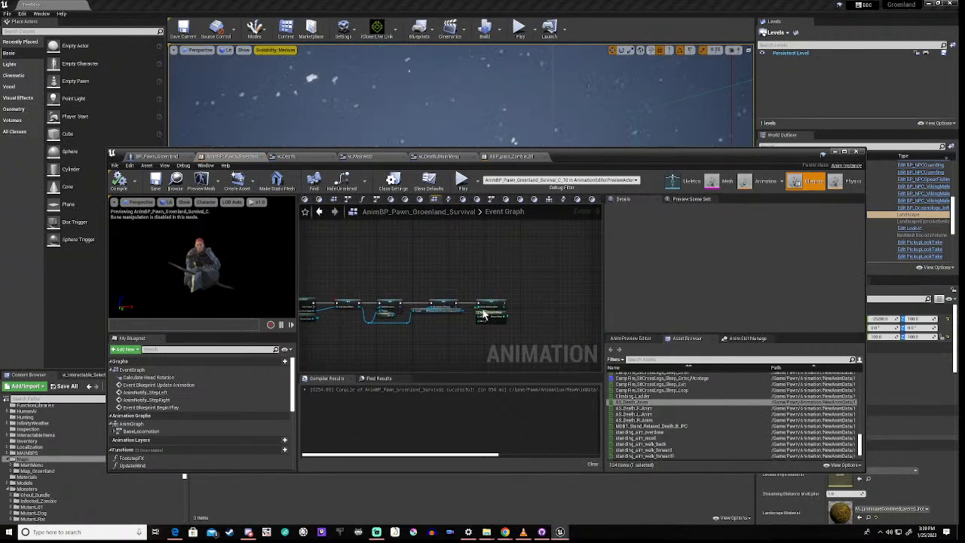
pyautogui.moveTo(449, 346); pyautogui.dragTo(298, 241, button='right')
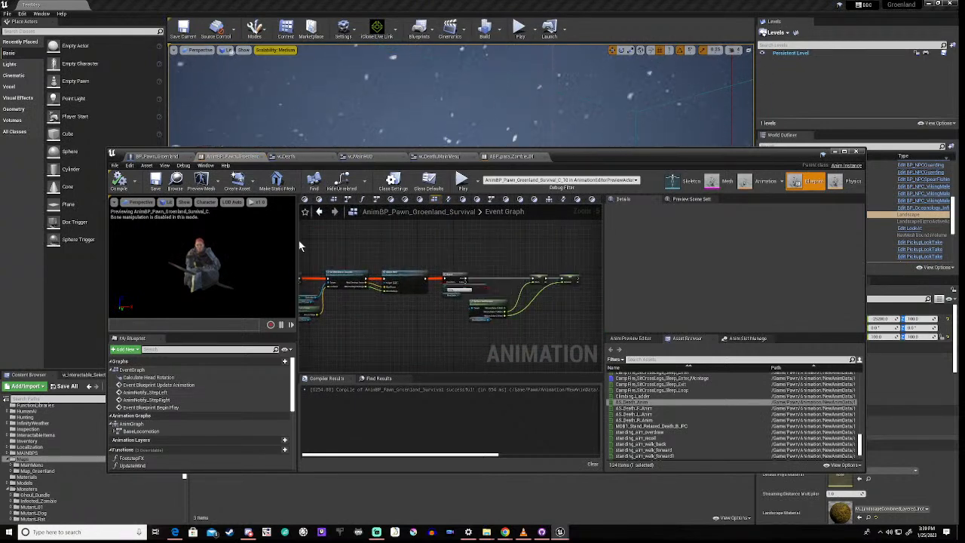
pyautogui.scroll(6, 581, 300)
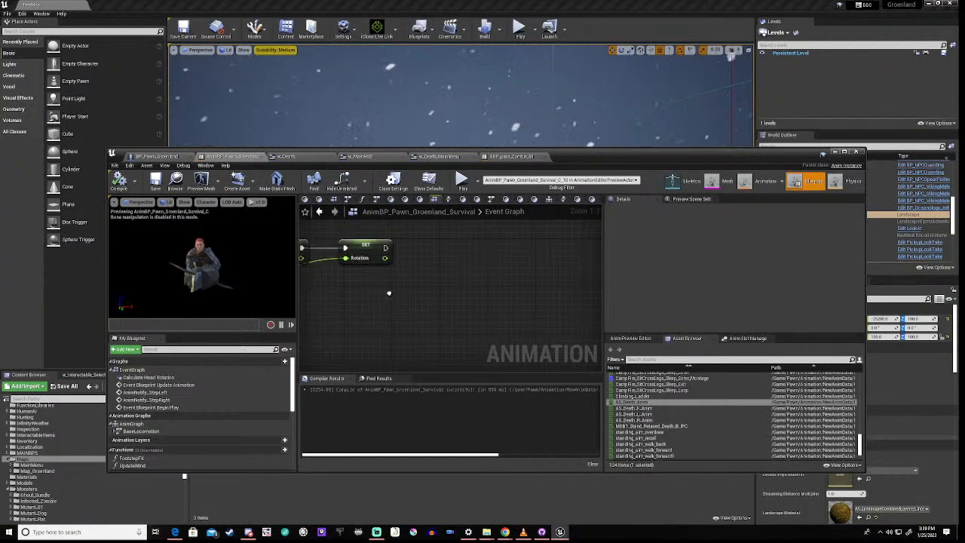
pyautogui.rightClick(437, 300)
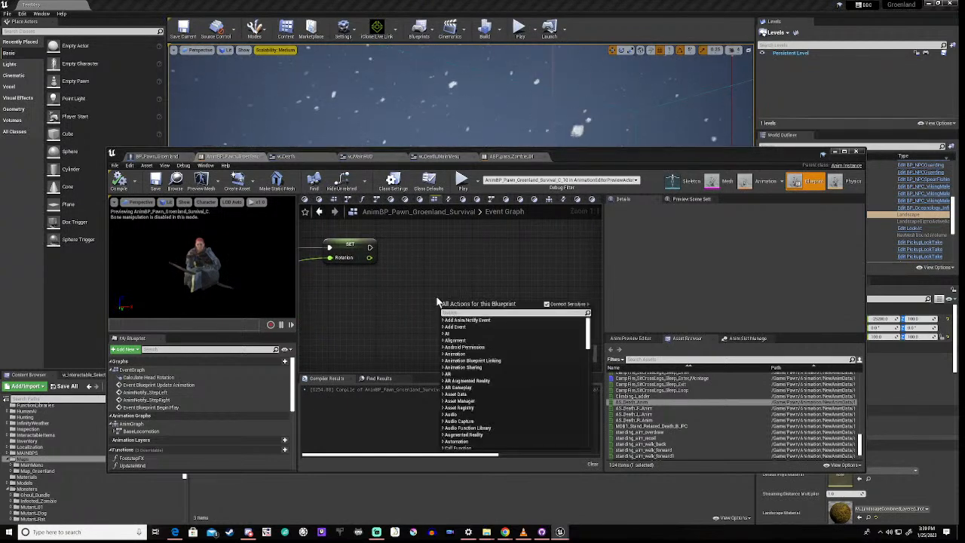
pyautogui.write('print string')
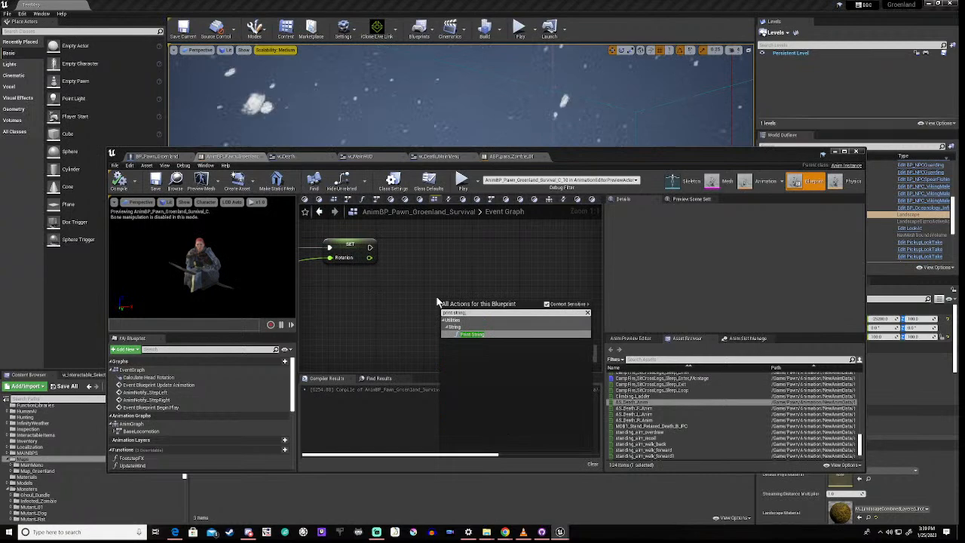
pyautogui.click(473, 334)
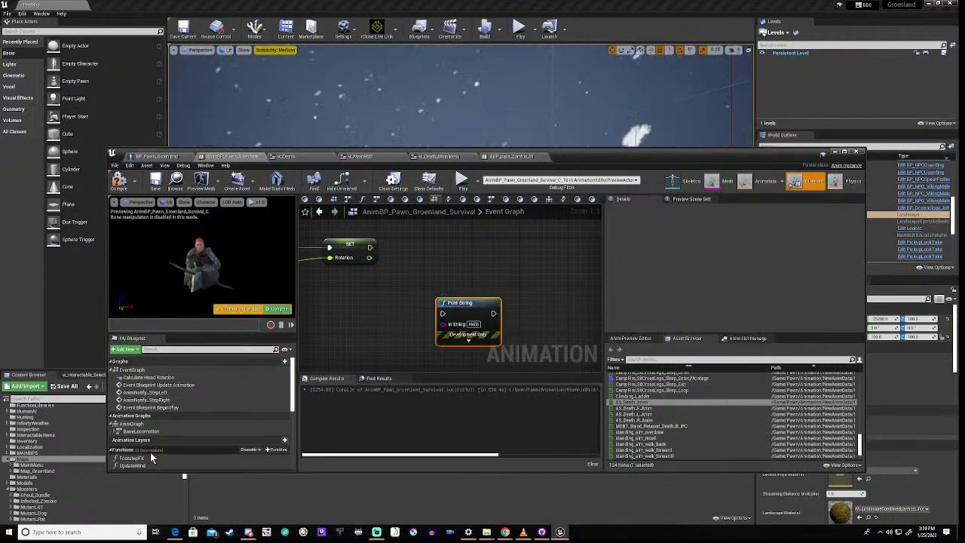
# - Feed the DeathAnimNumber variable into Print String's In String, run it after SET Rotation, and compile the animation blueprint
pyautogui.scroll(-8, 165, 419)
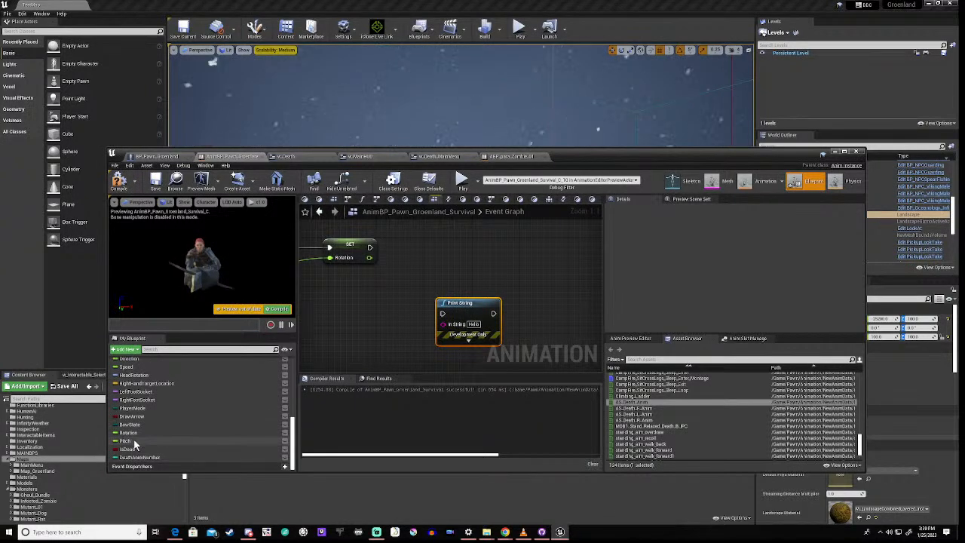
pyautogui.moveTo(137, 458); pyautogui.dragTo(312, 378)
pyautogui.moveTo(396, 325); pyautogui.dragTo(393, 343)
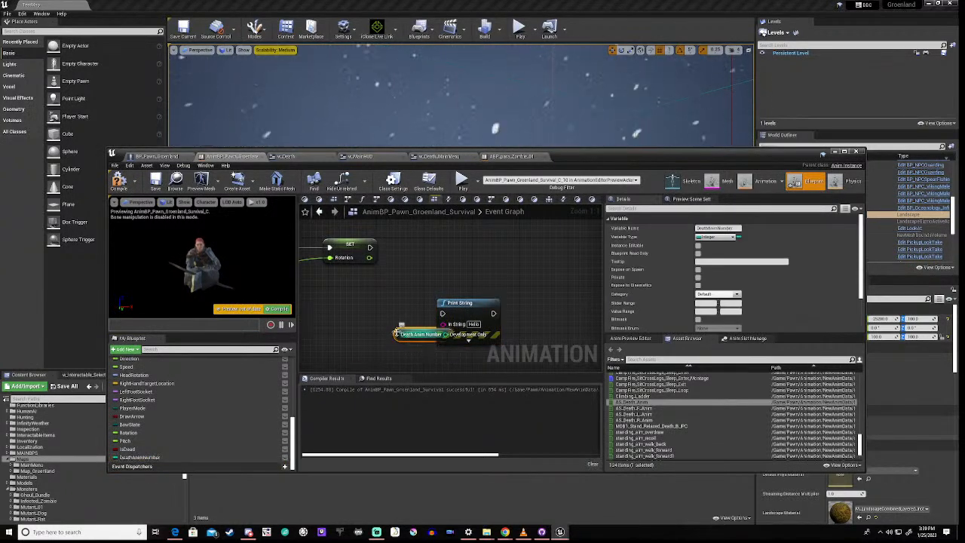
pyautogui.moveTo(408, 340); pyautogui.dragTo(445, 323)
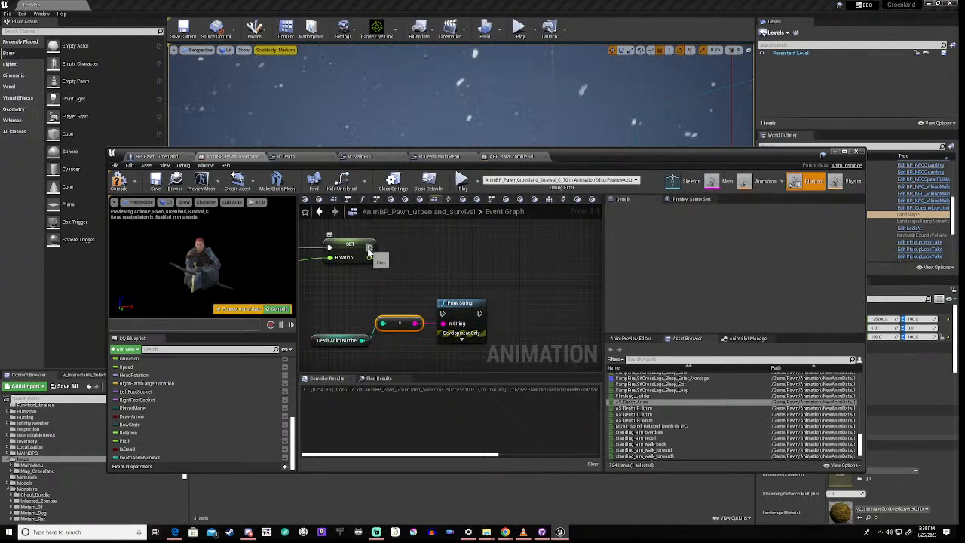
pyautogui.moveTo(368, 247); pyautogui.dragTo(443, 313)
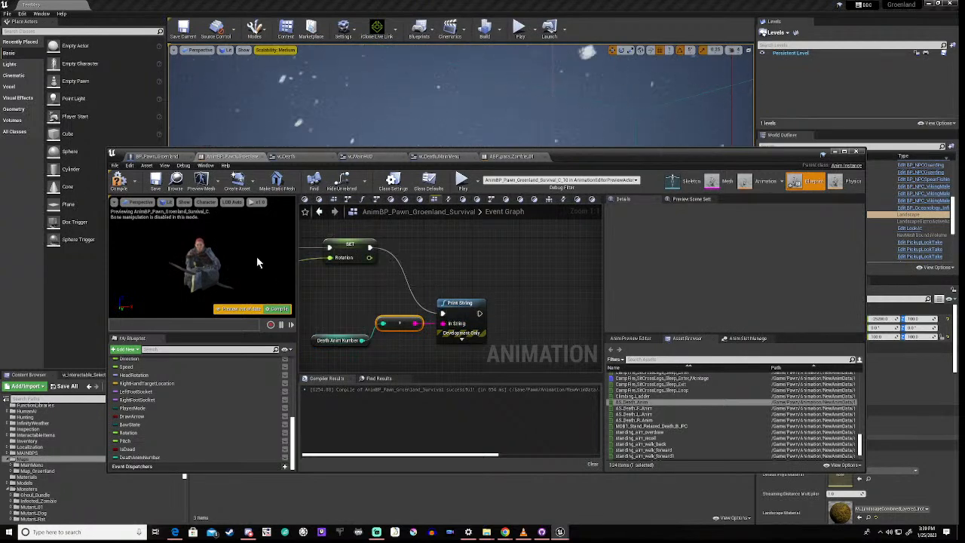
pyautogui.click(117, 179)
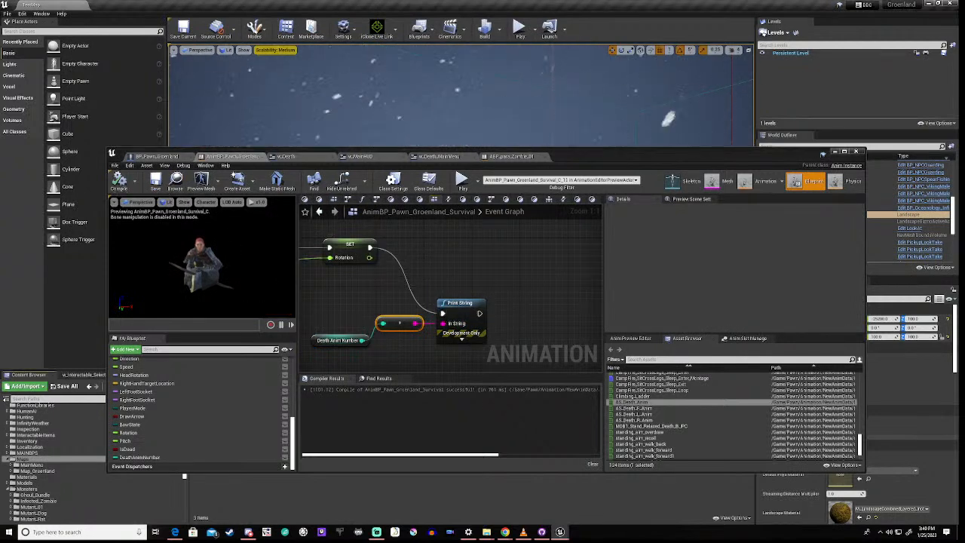
# - Uncover the level viewport, play-test TestMap until the character dies, and end the session
pyautogui.moveTo(575, 149); pyautogui.dragTo(560, 367)
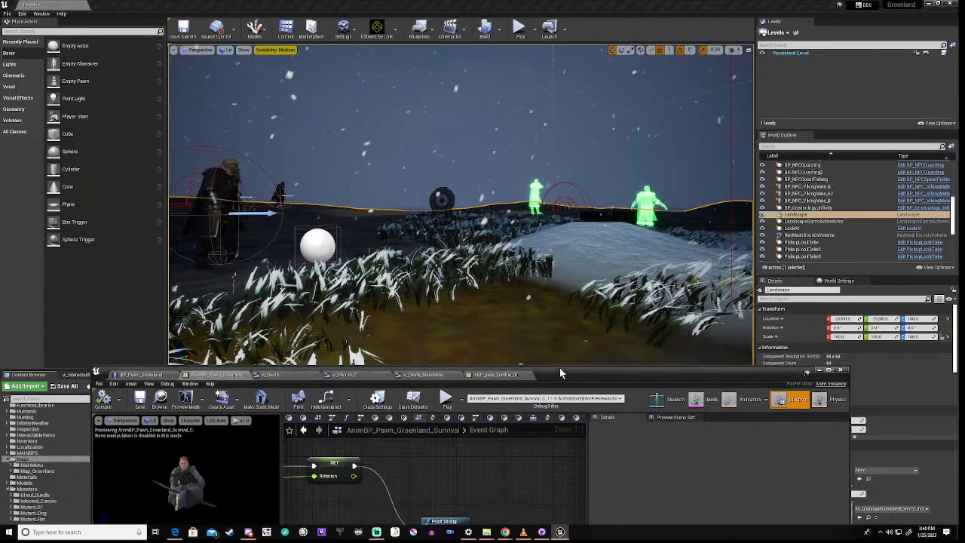
pyautogui.click(445, 401)
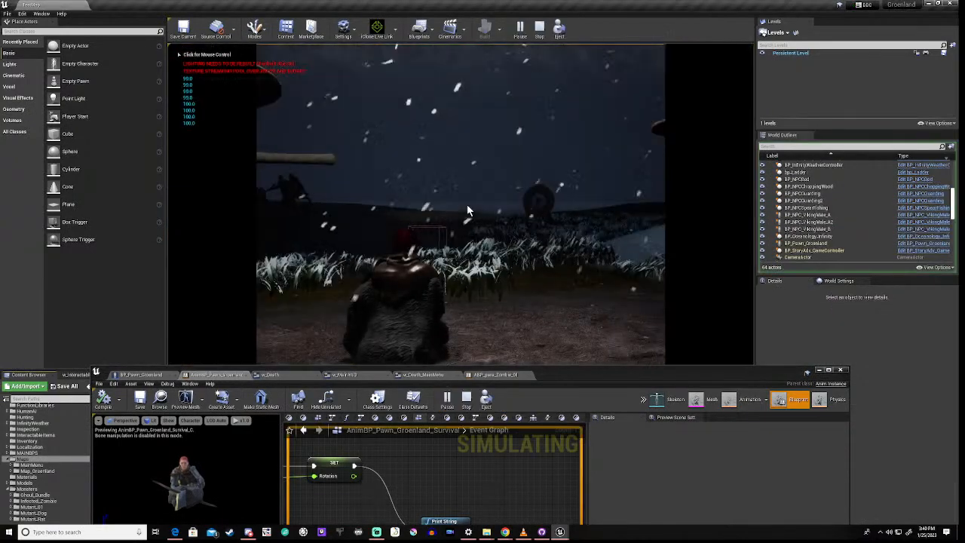
pyautogui.click(464, 246)
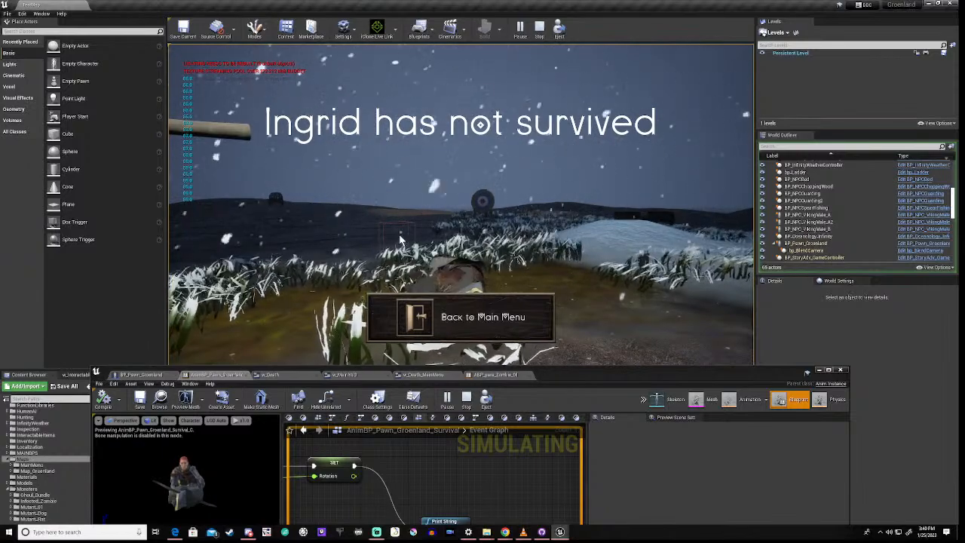
pyautogui.press('Escape')
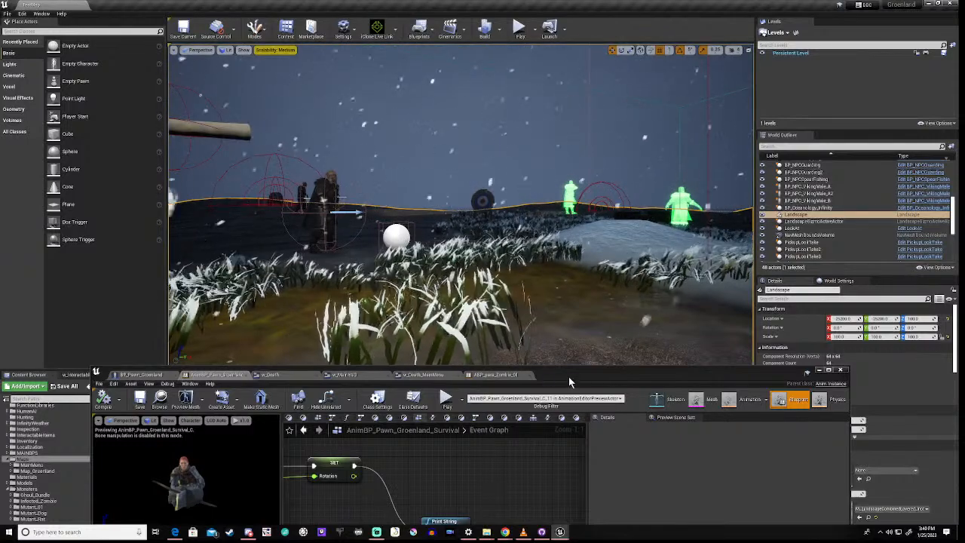
# - Bring the animation blueprint editor back over the viewport and examine the Event Graph's Begin Play and Update Animation chains
pyautogui.moveTo(568, 376); pyautogui.dragTo(565, 102)
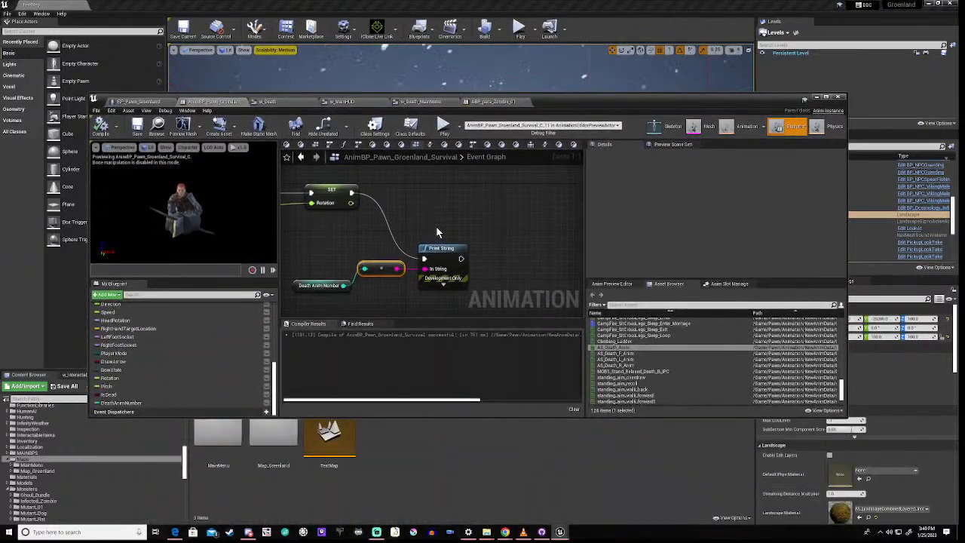
pyautogui.scroll(-5, 435, 228)
pyautogui.moveTo(368, 251); pyautogui.dragTo(542, 269, button='right')
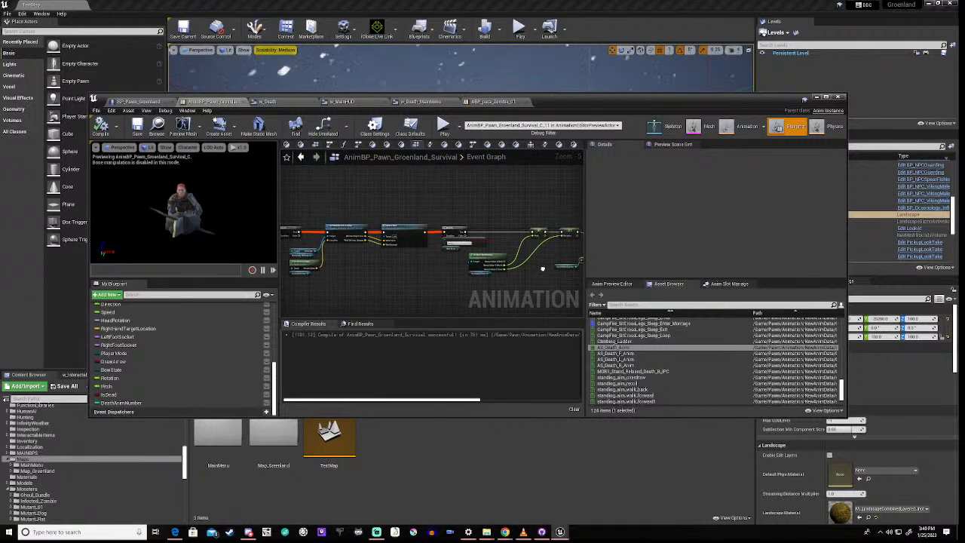
pyautogui.moveTo(362, 272); pyautogui.dragTo(587, 305, button='right')
pyautogui.scroll(-3, 515, 290)
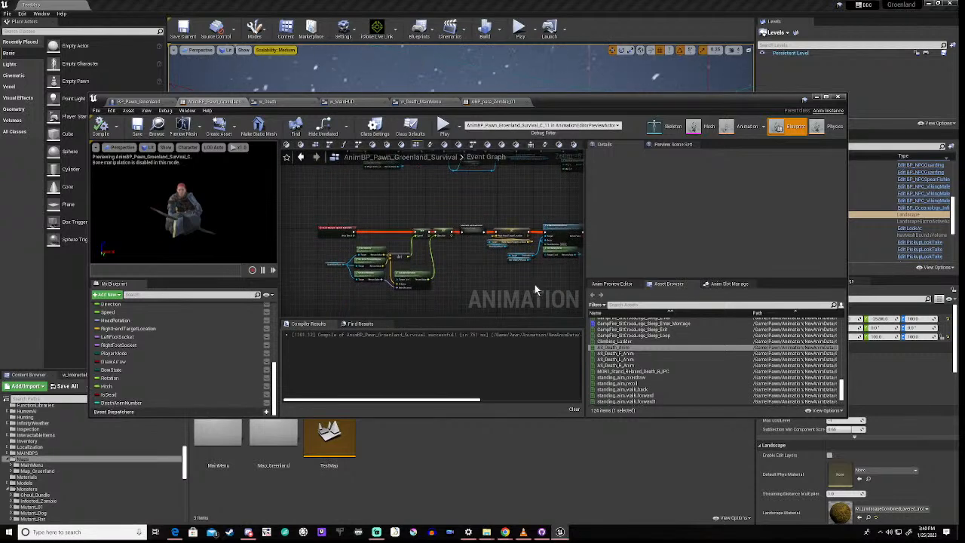
pyautogui.scroll(-2, 516, 290)
pyautogui.moveTo(530, 292); pyautogui.dragTo(448, 237, button='right')
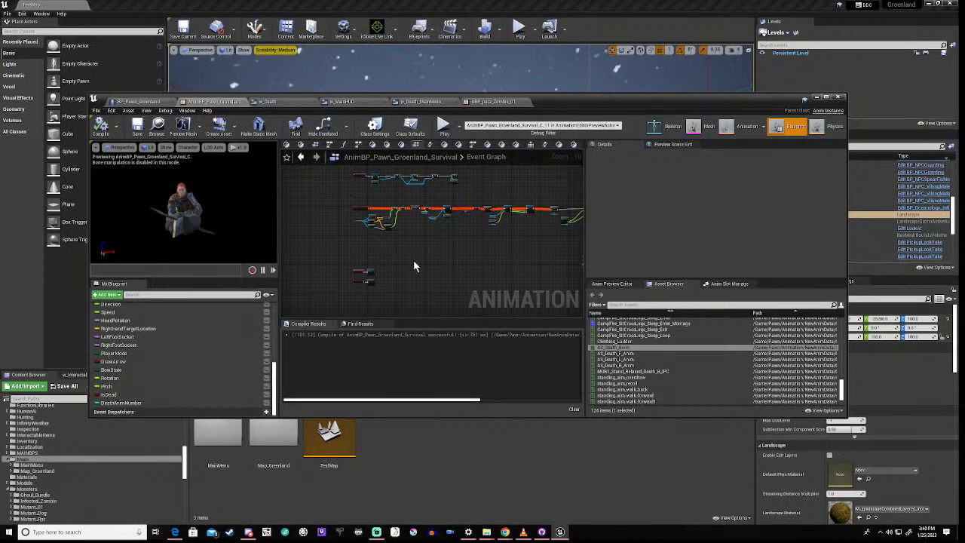
pyautogui.scroll(7, 426, 231)
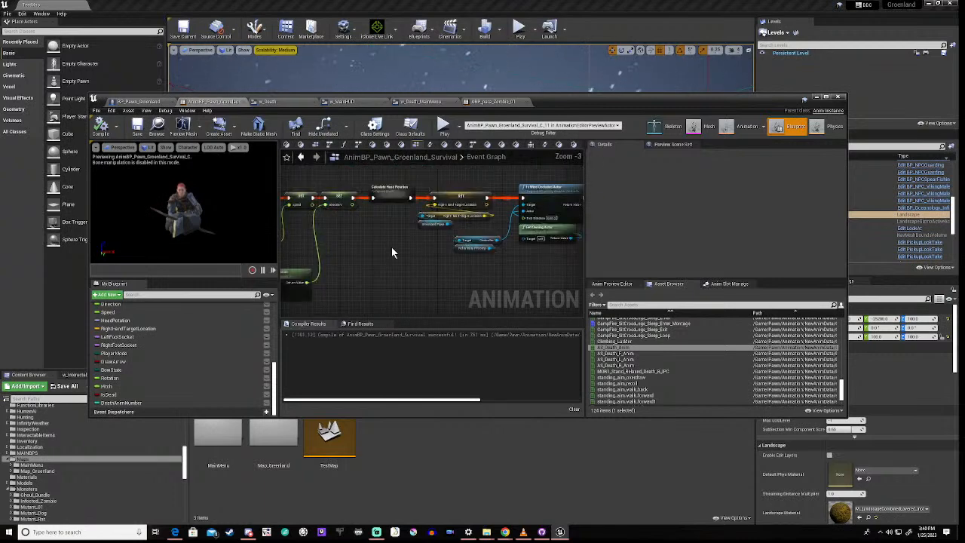
pyautogui.scroll(-1, 430, 262)
pyautogui.scroll(-4, 429, 262)
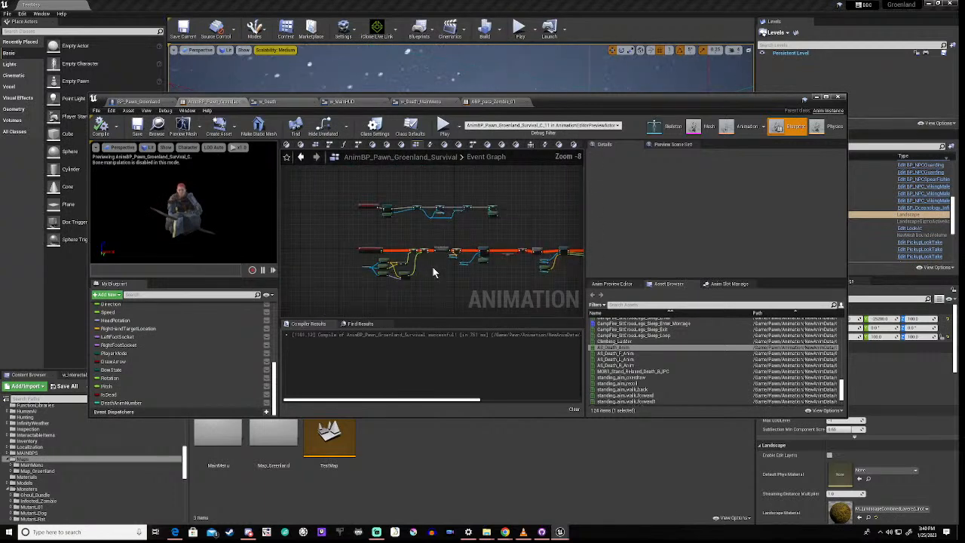
pyautogui.moveTo(439, 272); pyautogui.dragTo(383, 258, button='right')
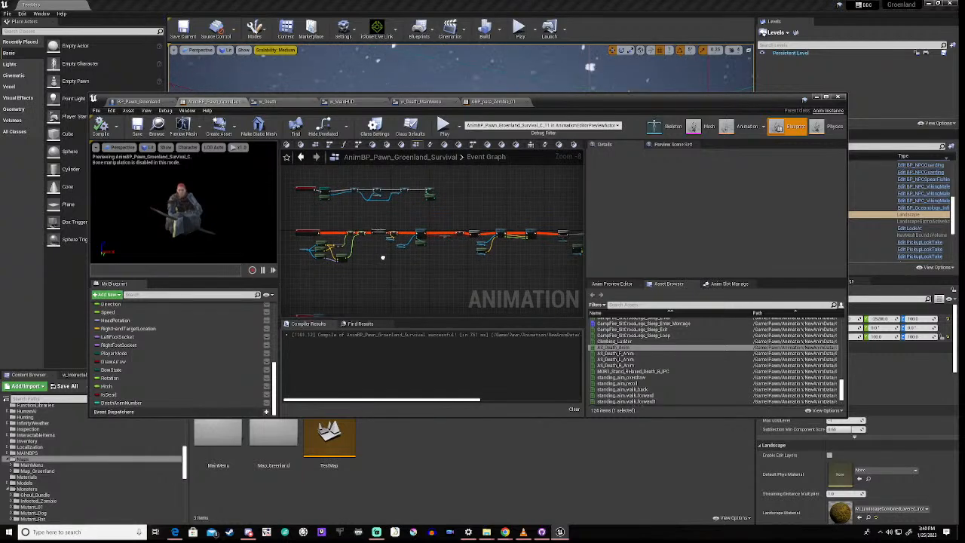
pyautogui.scroll(-2, 382, 257)
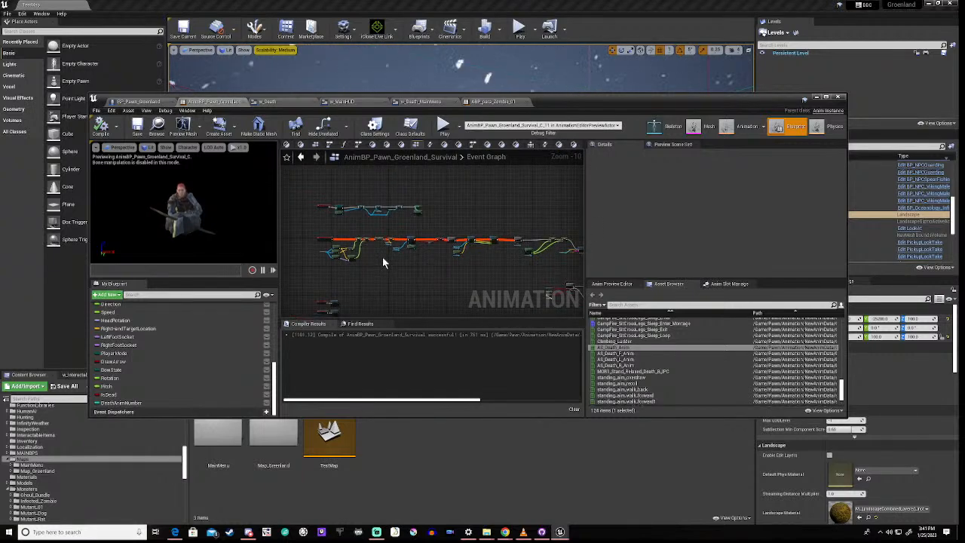
pyautogui.scroll(-2, 382, 260)
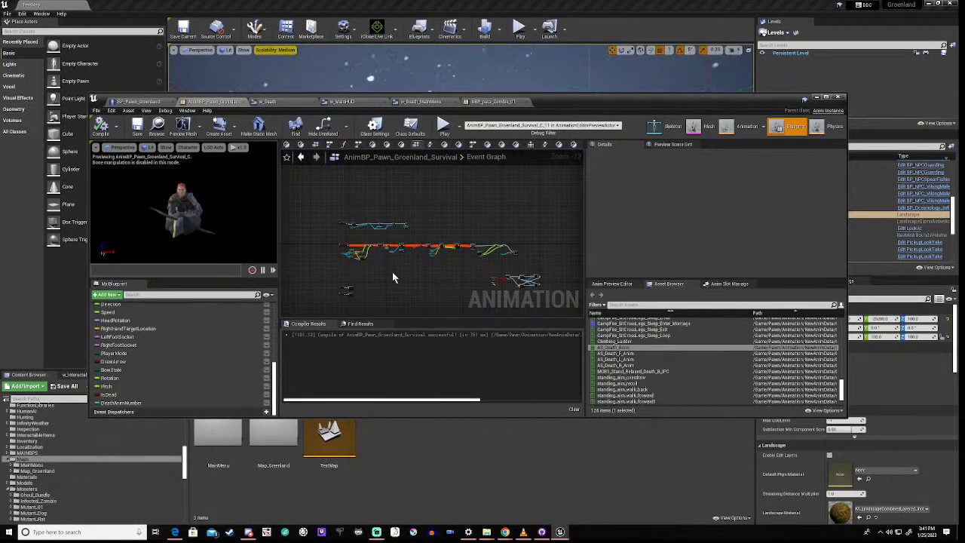
# - Set the Print String node's text color to pure red and compile the animation blueprint
pyautogui.scroll(7, 499, 251)
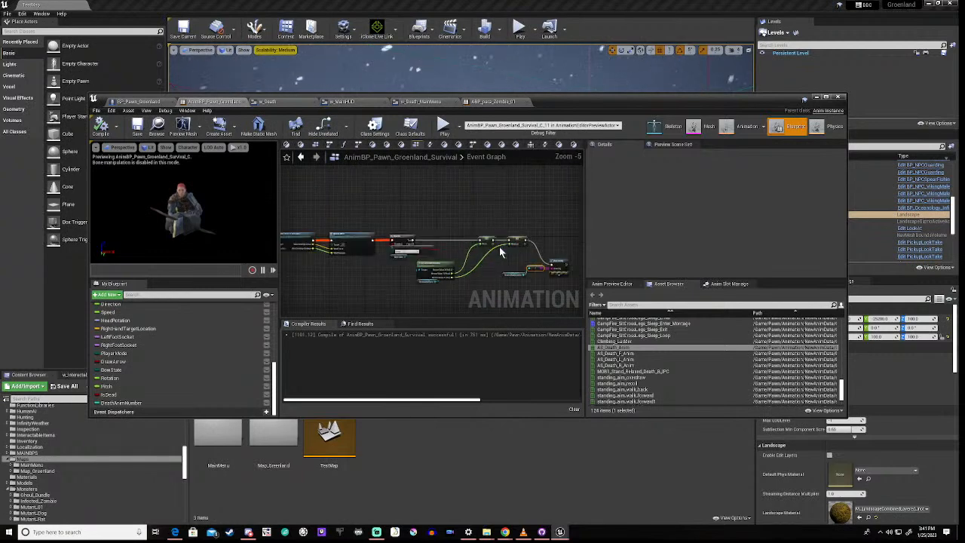
pyautogui.scroll(5, 552, 276)
pyautogui.moveTo(501, 276); pyautogui.dragTo(400, 268, button='right')
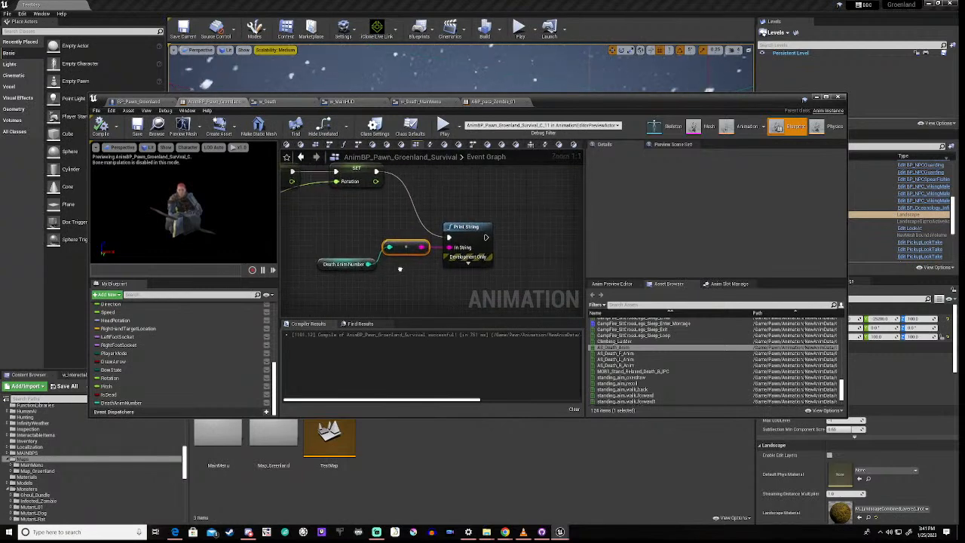
pyautogui.click(468, 262)
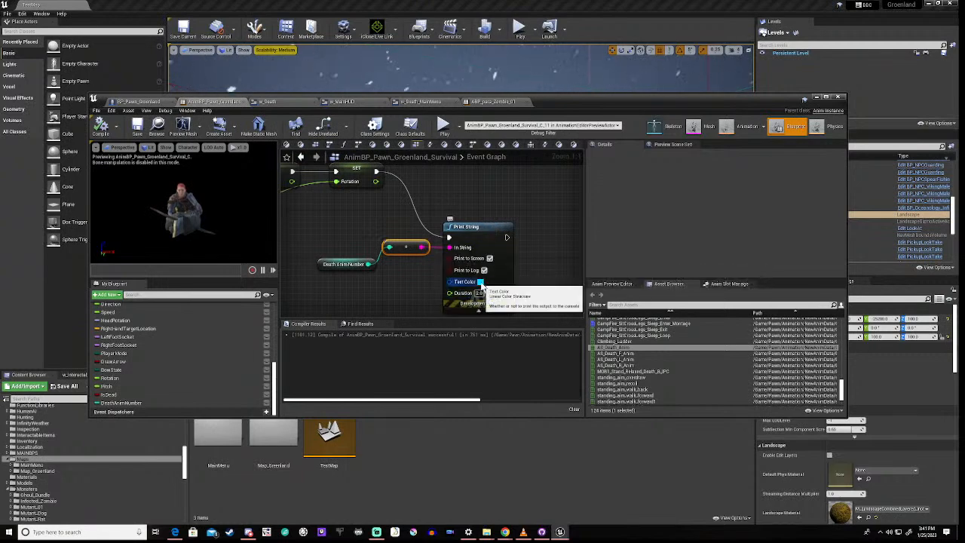
pyautogui.click(481, 281)
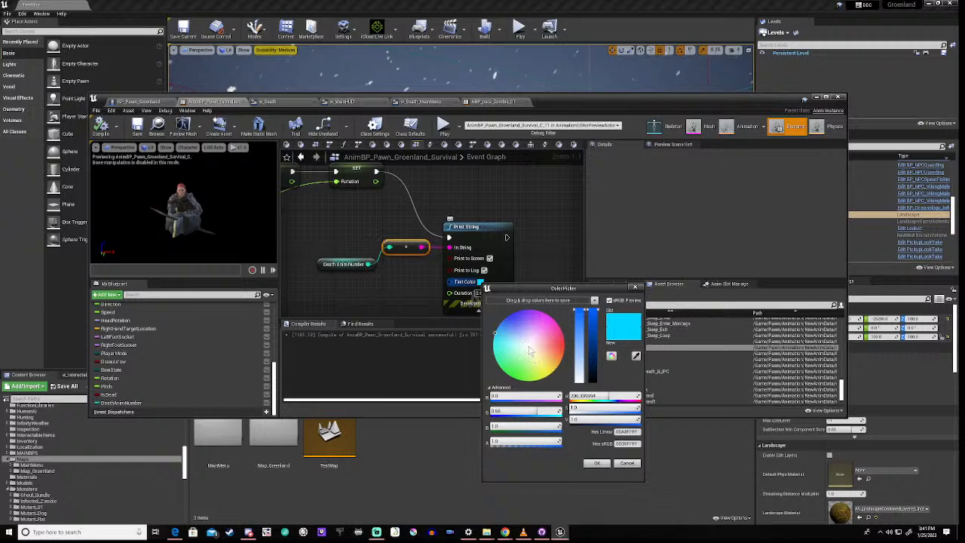
pyautogui.click(561, 349)
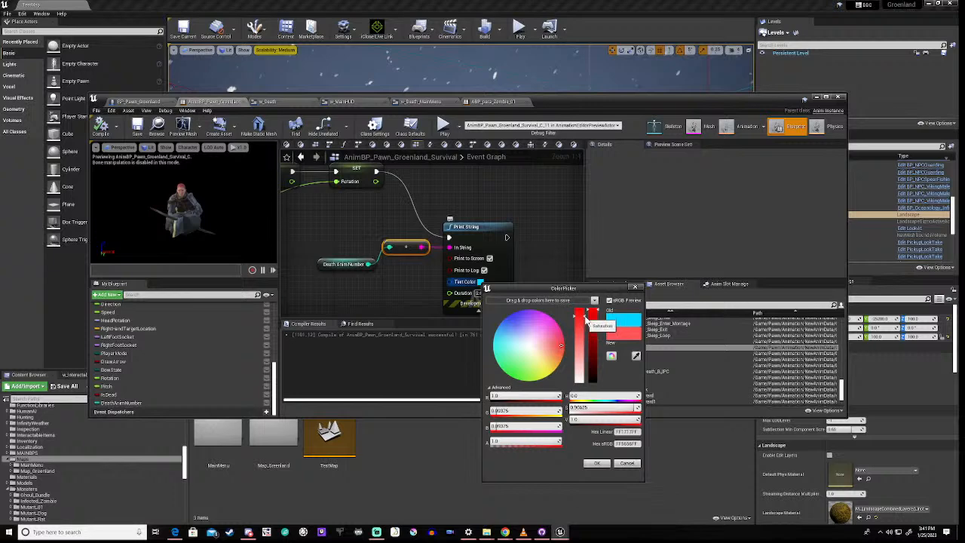
pyautogui.moveTo(587, 320); pyautogui.dragTo(585, 309)
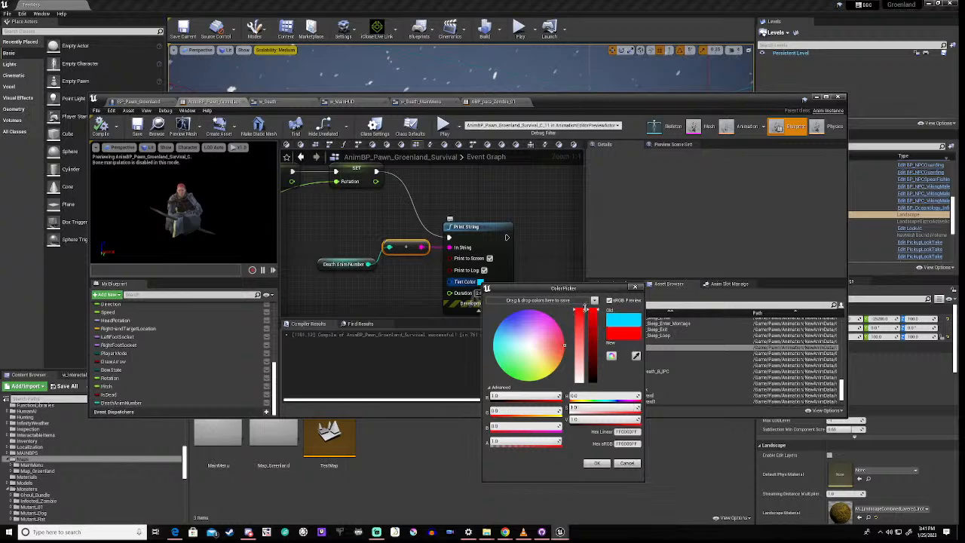
pyautogui.click(596, 463)
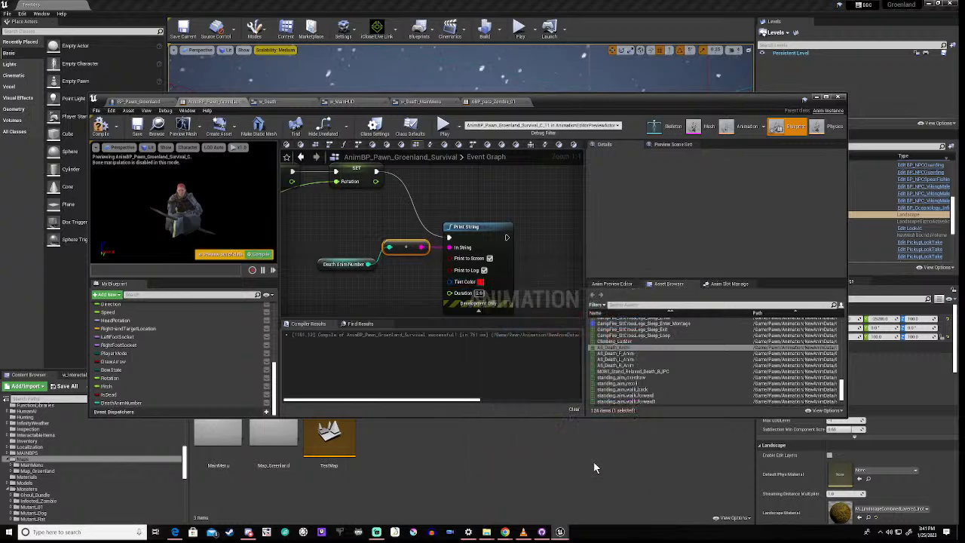
pyautogui.click(101, 127)
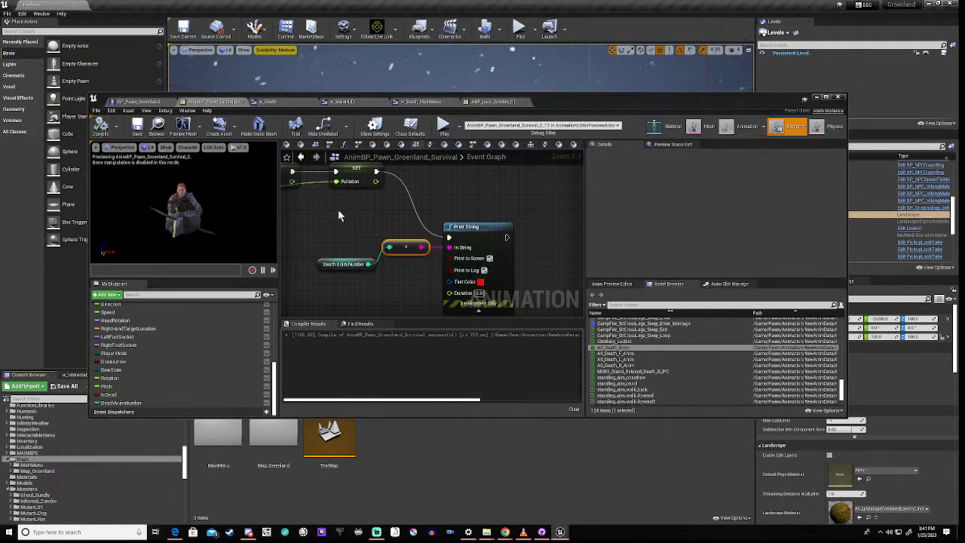
# - Uncover the level viewport, play-test TestMap by moving the character around while watching the on-screen print, and end the session
pyautogui.scroll(-3, 337, 209)
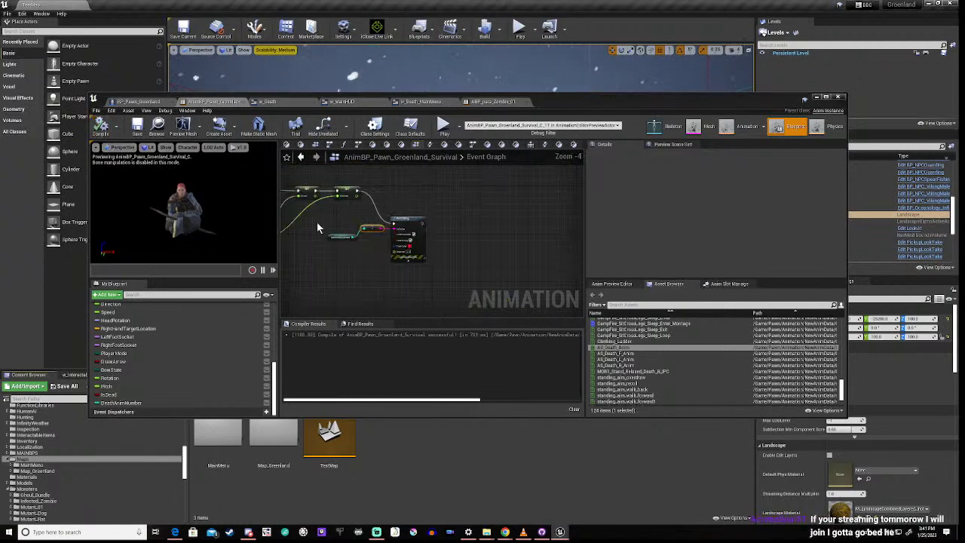
pyautogui.moveTo(317, 221); pyautogui.dragTo(459, 220, button='right')
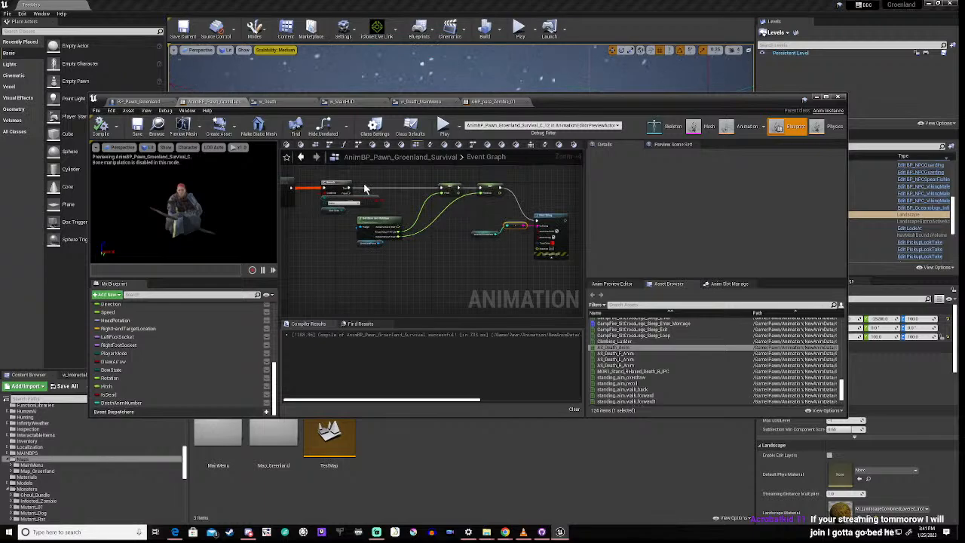
pyautogui.moveTo(554, 95); pyautogui.dragTo(546, 356)
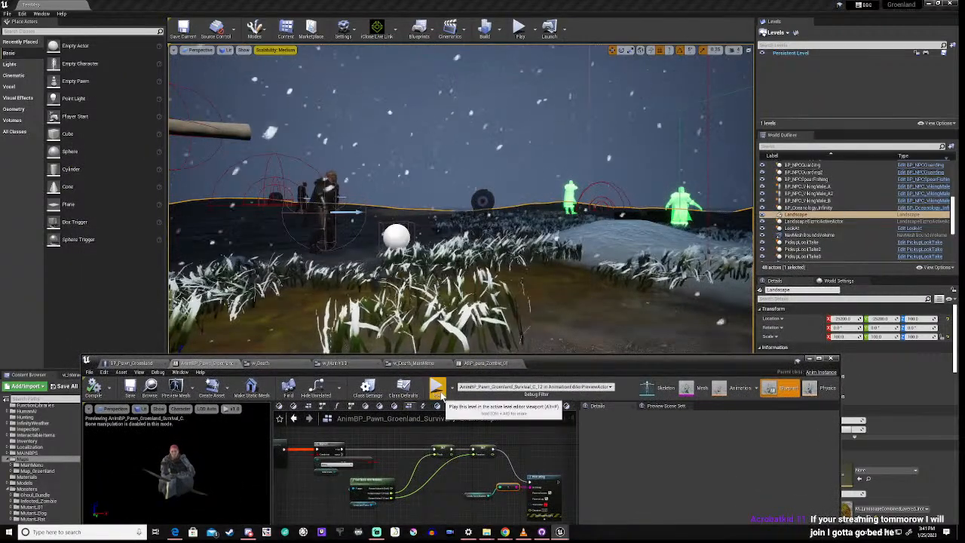
pyautogui.click(438, 389)
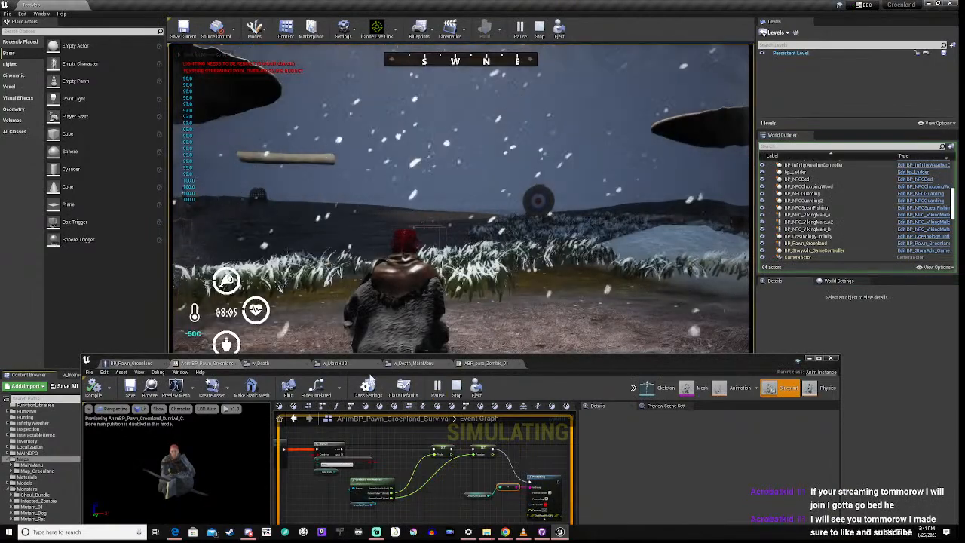
pyautogui.click(446, 293)
pyautogui.press('w')
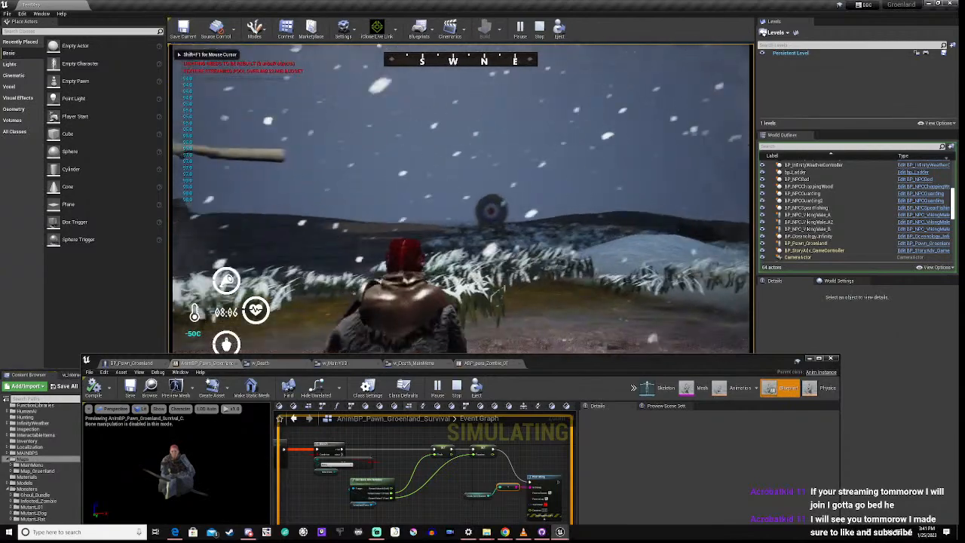
pyautogui.press('w')
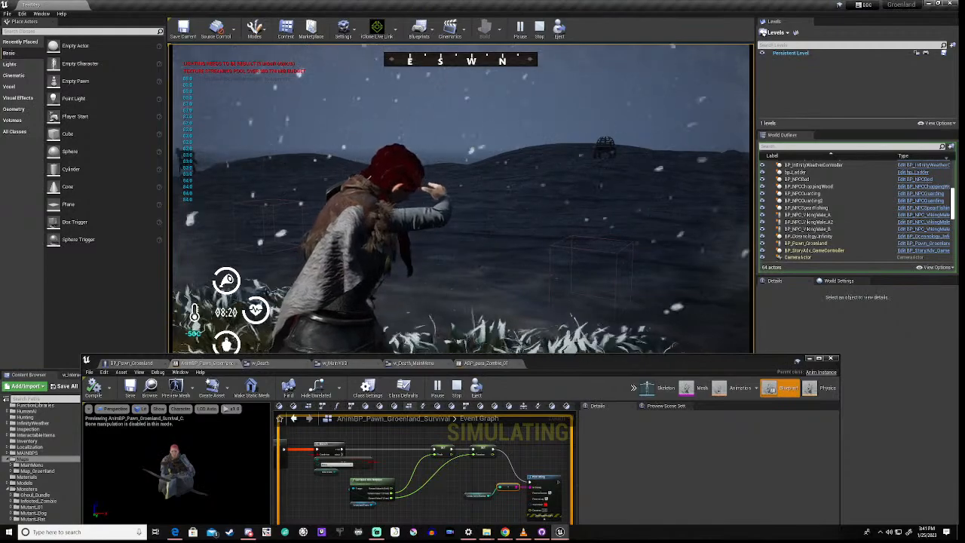
pyautogui.press('Escape')
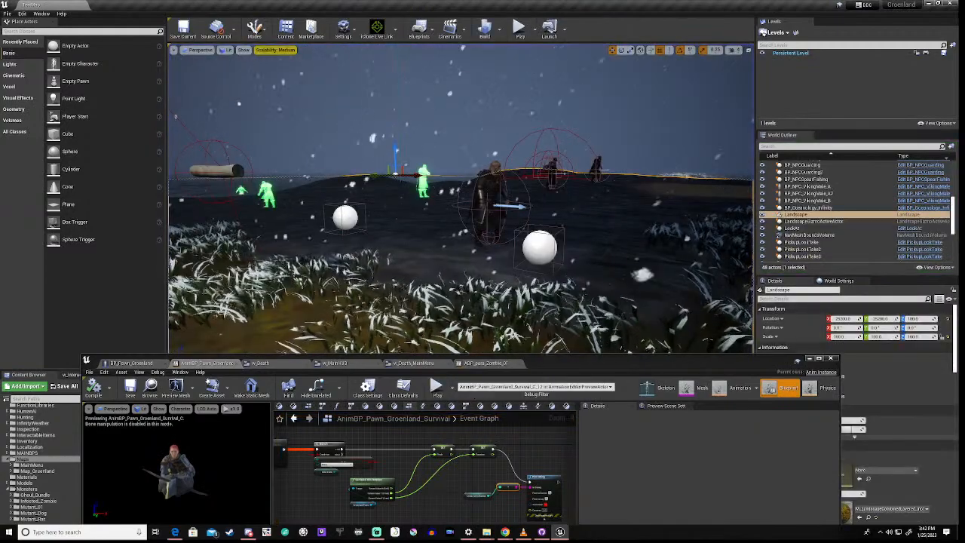
# - Disconnect Print String from SET Rotation, move it with its DeathAnimNumber input back along the chain, wire it in before the Branch, and compile
pyautogui.keyDown('alt'); pyautogui.click(509, 462); pyautogui.keyUp('alt')
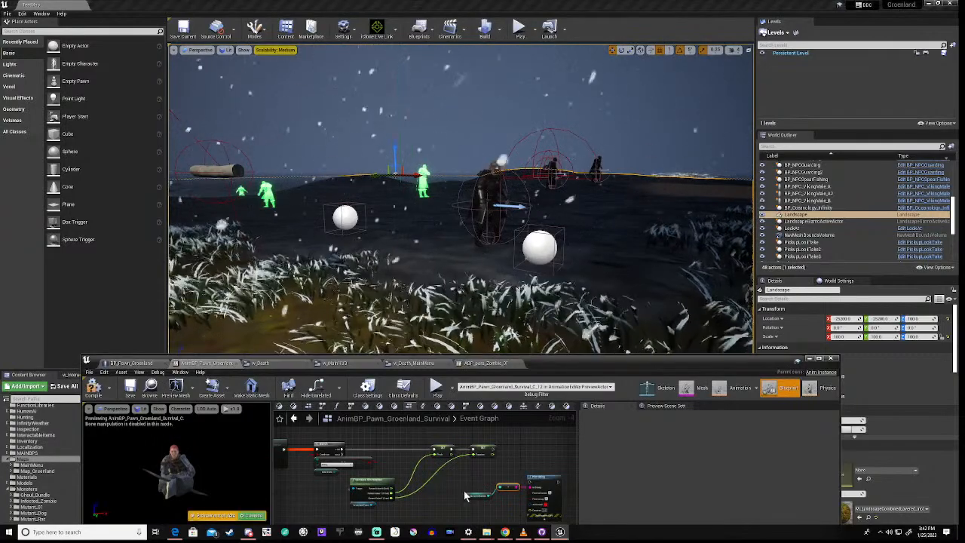
pyautogui.moveTo(467, 489); pyautogui.dragTo(487, 443, button='right')
pyautogui.moveTo(484, 436); pyautogui.dragTo(559, 470)
pyautogui.moveTo(527, 438); pyautogui.dragTo(306, 448)
pyautogui.moveTo(291, 437); pyautogui.dragTo(416, 472, button='right')
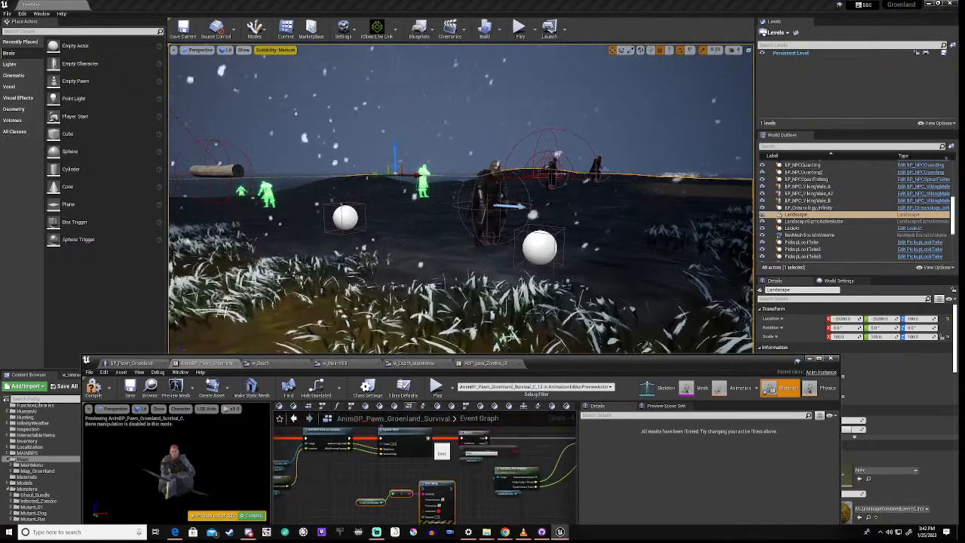
pyautogui.moveTo(428, 438); pyautogui.dragTo(462, 439)
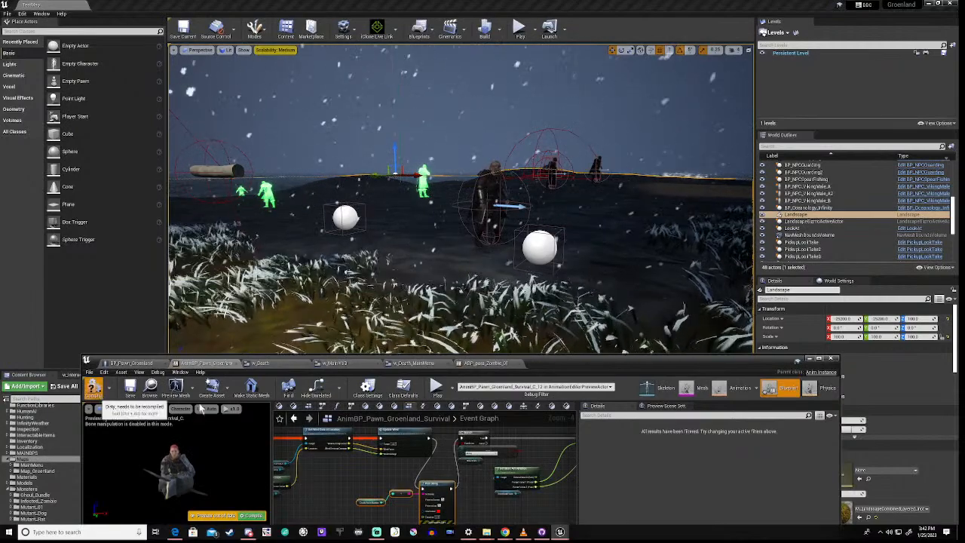
pyautogui.click(94, 389)
# - Play-test TestMap until the character dies, watching the printed DeathAnimNumber, and stop the session
pyautogui.click(437, 388)
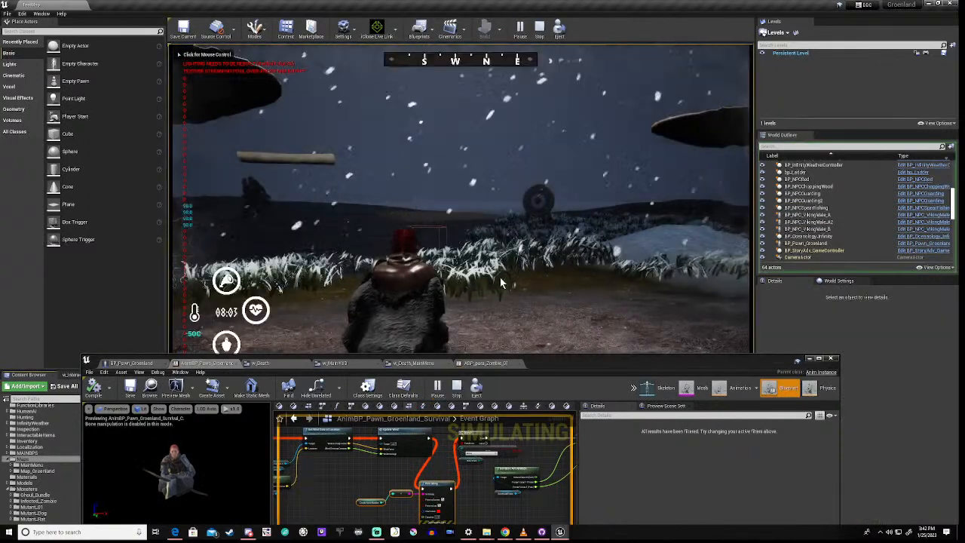
pyautogui.press('w')
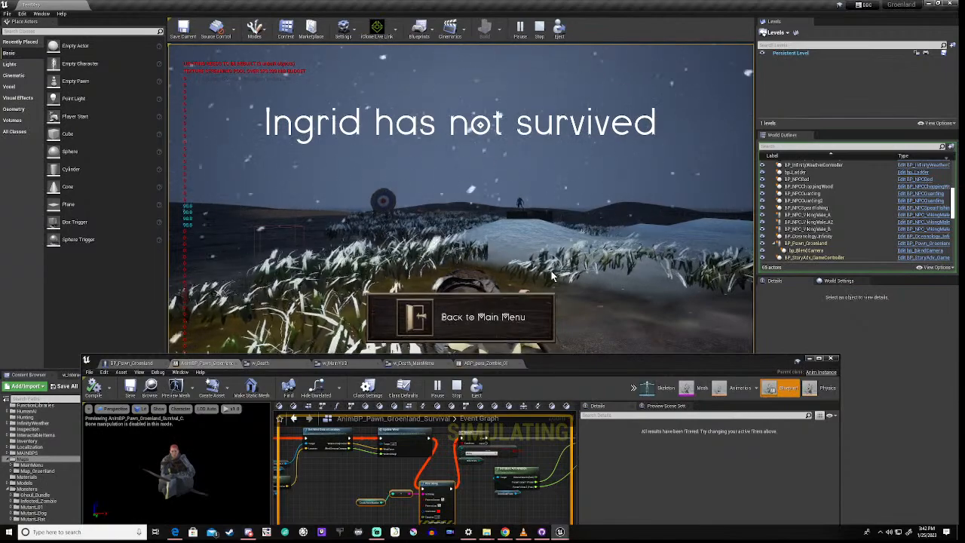
pyautogui.press('Escape')
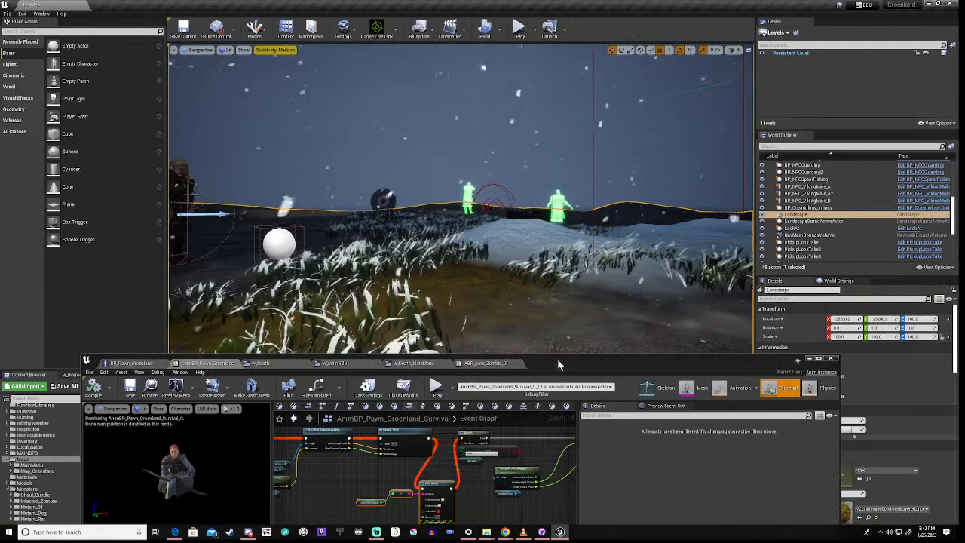
# - Start another play-test of TestMap, uncover the viewport to watch the print and death animation, and stop after the character dies
pyautogui.moveTo(557, 358); pyautogui.dragTo(557, 213)
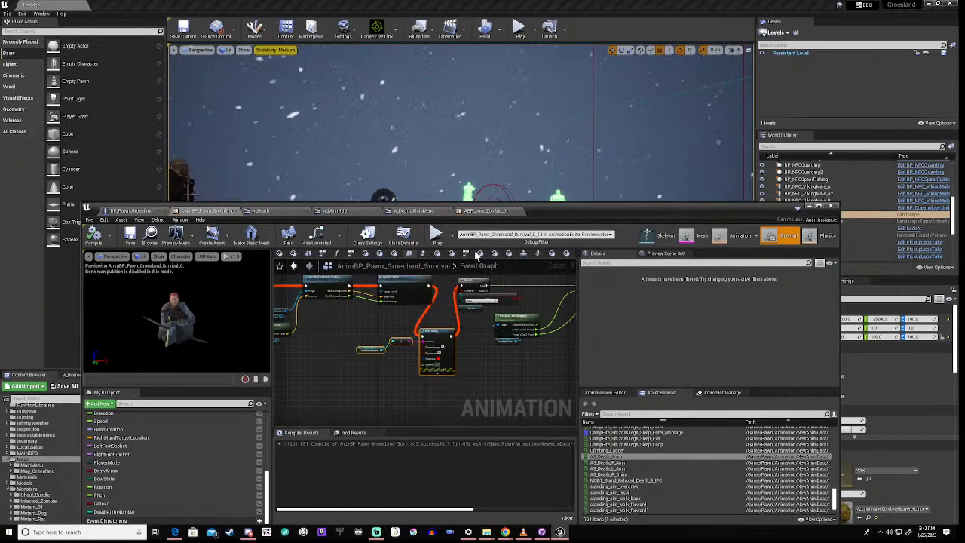
pyautogui.click(437, 237)
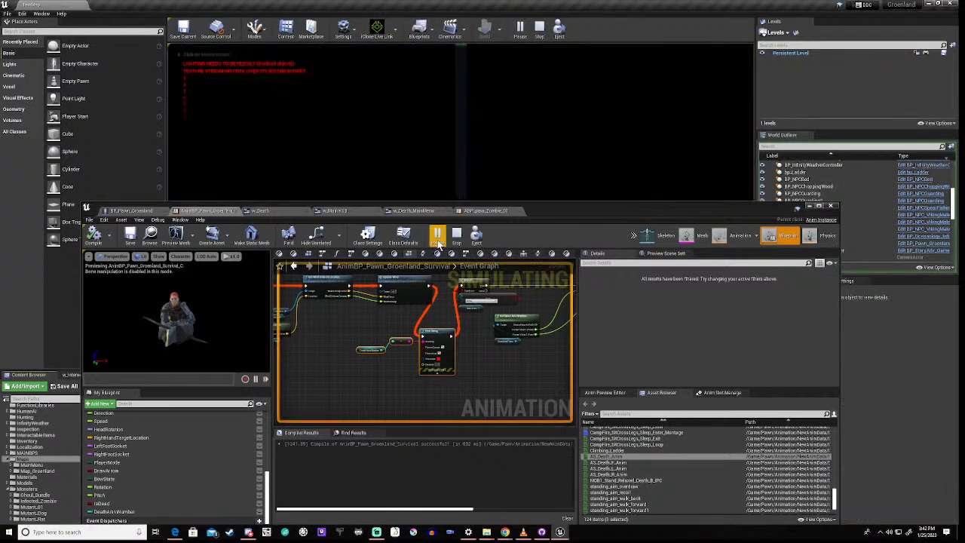
pyautogui.moveTo(563, 210); pyautogui.dragTo(526, 330)
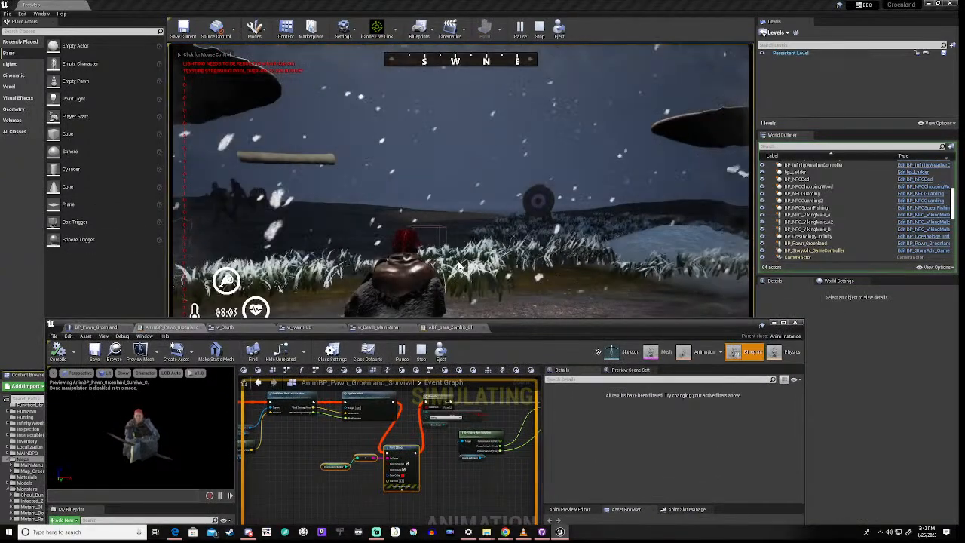
pyautogui.click(461, 264)
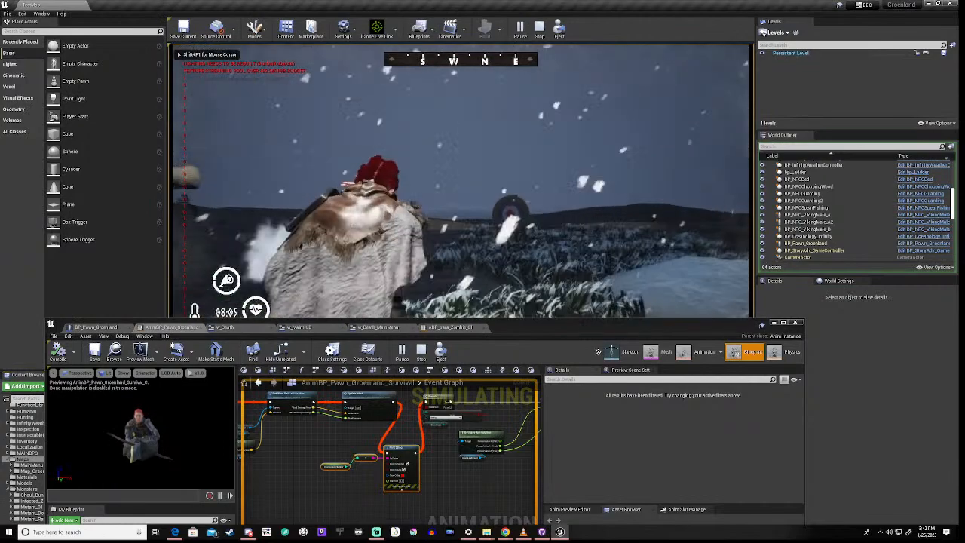
pyautogui.press('w')
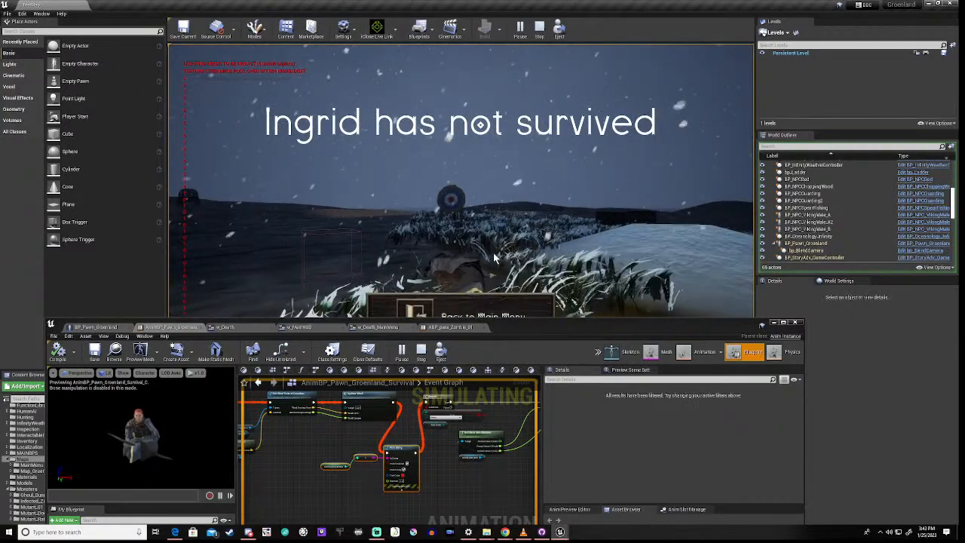
pyautogui.press('Escape')
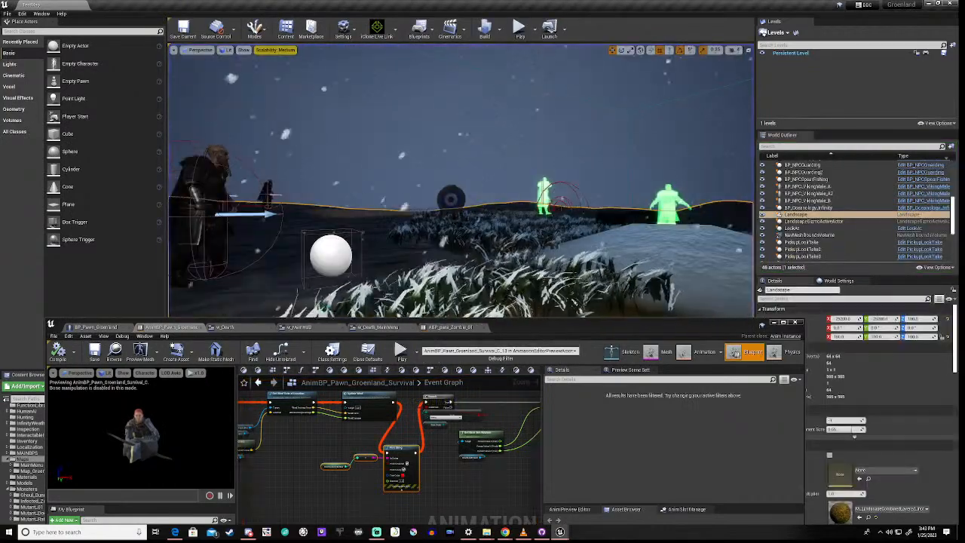
# - Run two more play-tests of TestMap, moving the character until it dies each time, to compare the death animations
pyautogui.click(518, 28)
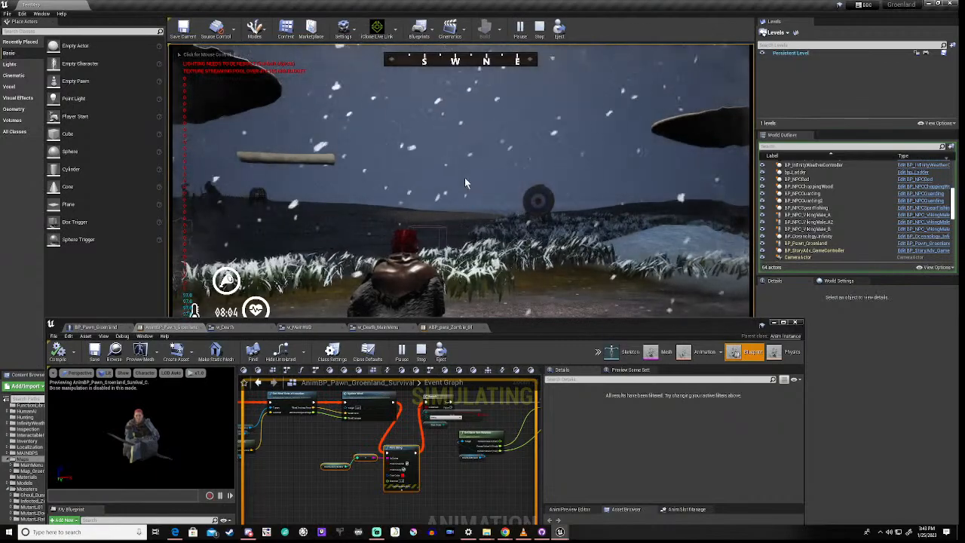
pyautogui.click(464, 177)
pyautogui.press('1')
pyautogui.press('w')
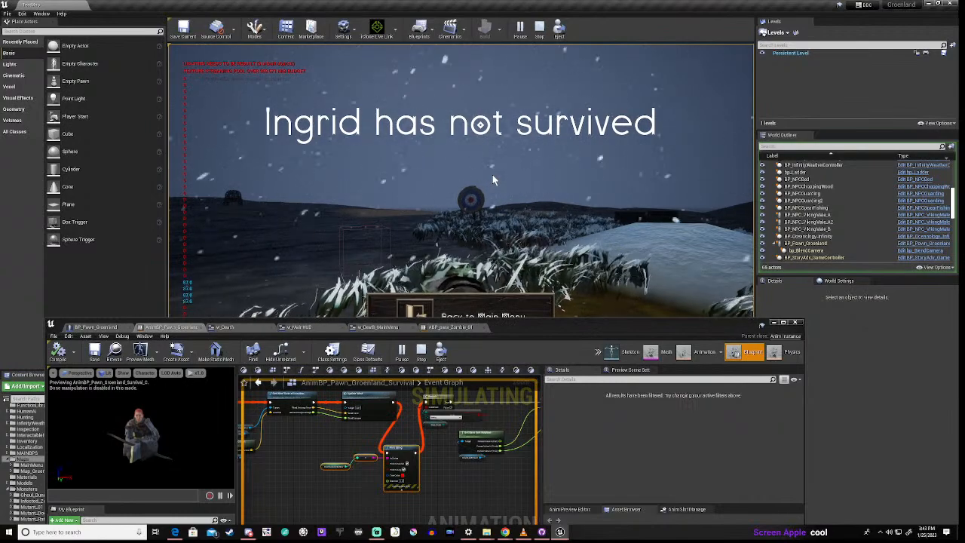
pyautogui.press('Escape')
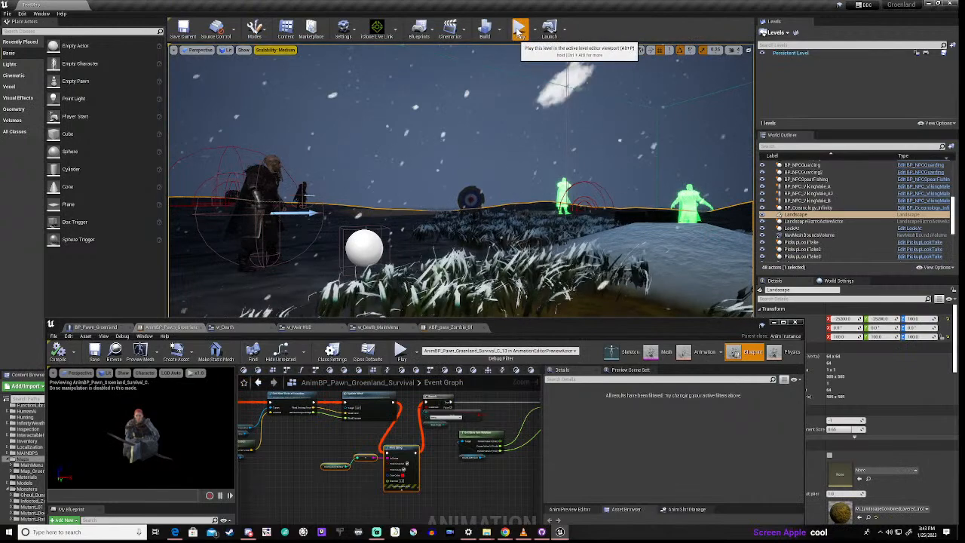
pyautogui.click(519, 30)
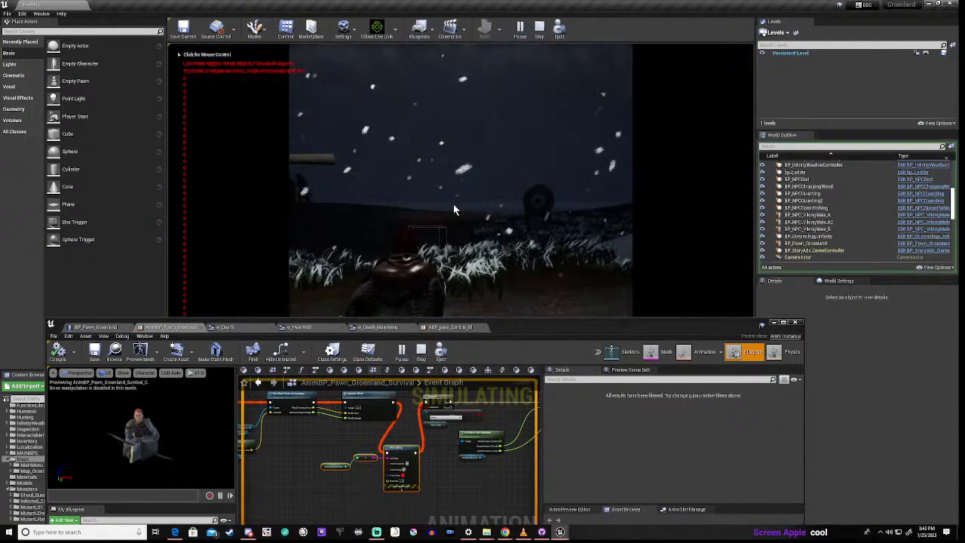
pyautogui.click(453, 204)
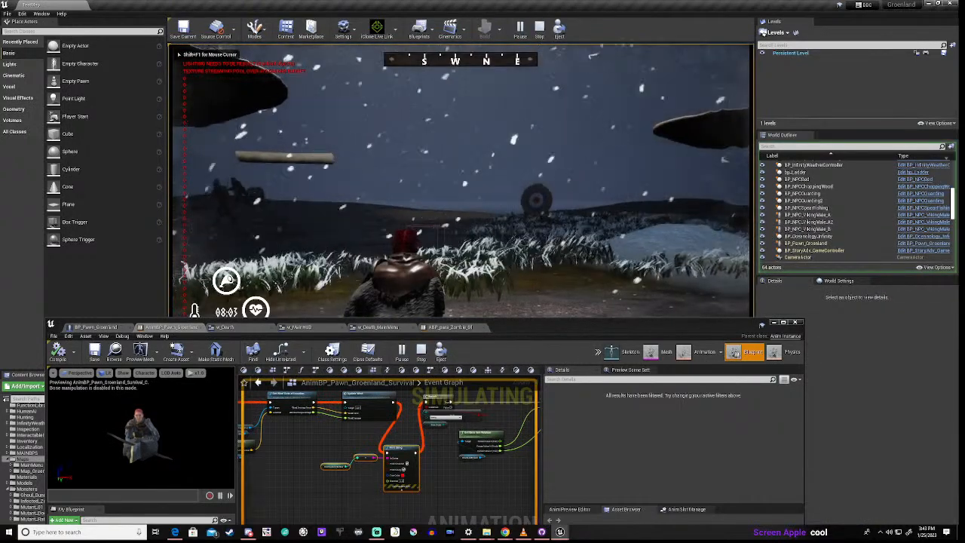
pyautogui.press('w')
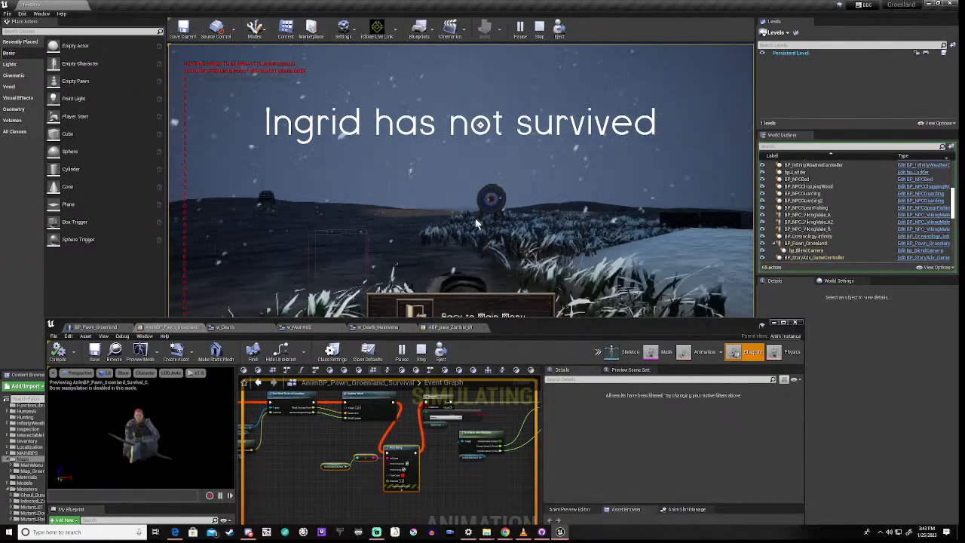
pyautogui.press('Escape')
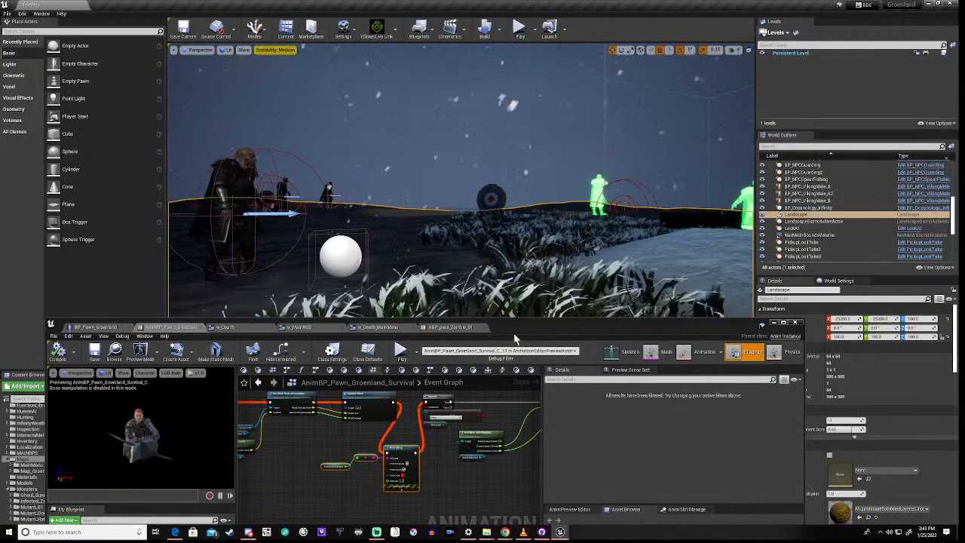
# - Inspect the Event Graph around Print String, play-test TestMap until the character dies, and bring the animation blueprint editor back over the viewport
pyautogui.moveTo(522, 330); pyautogui.dragTo(527, 167)
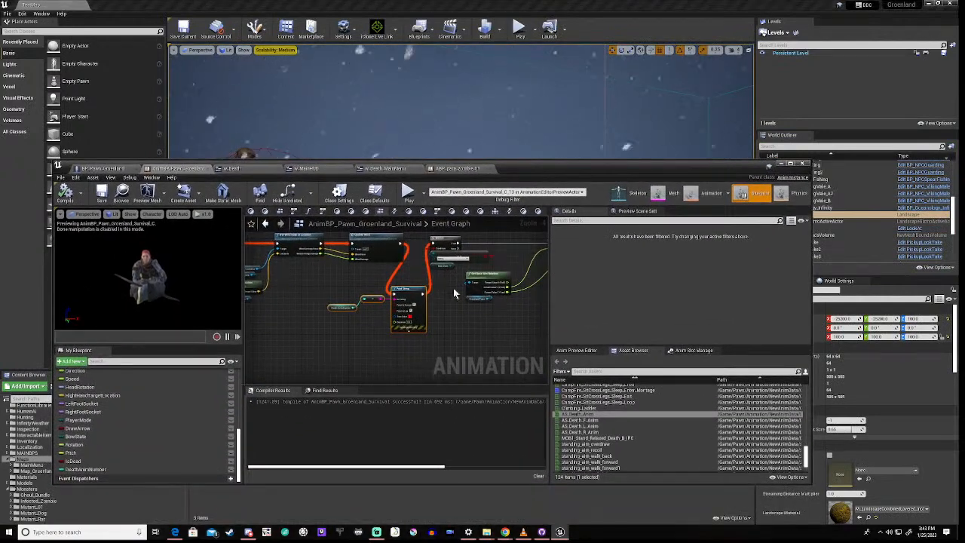
pyautogui.scroll(-4, 453, 287)
pyautogui.scroll(5, 416, 283)
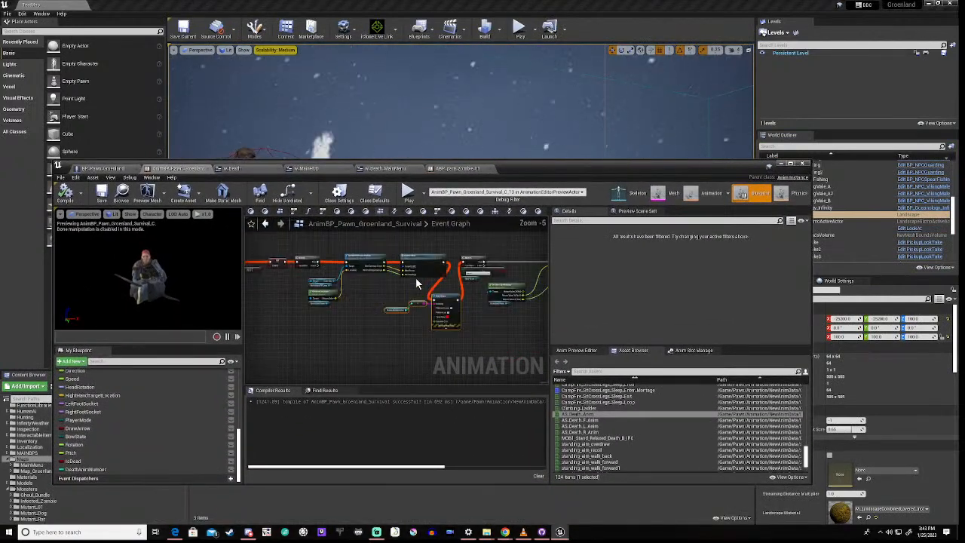
pyautogui.scroll(-3, 415, 283)
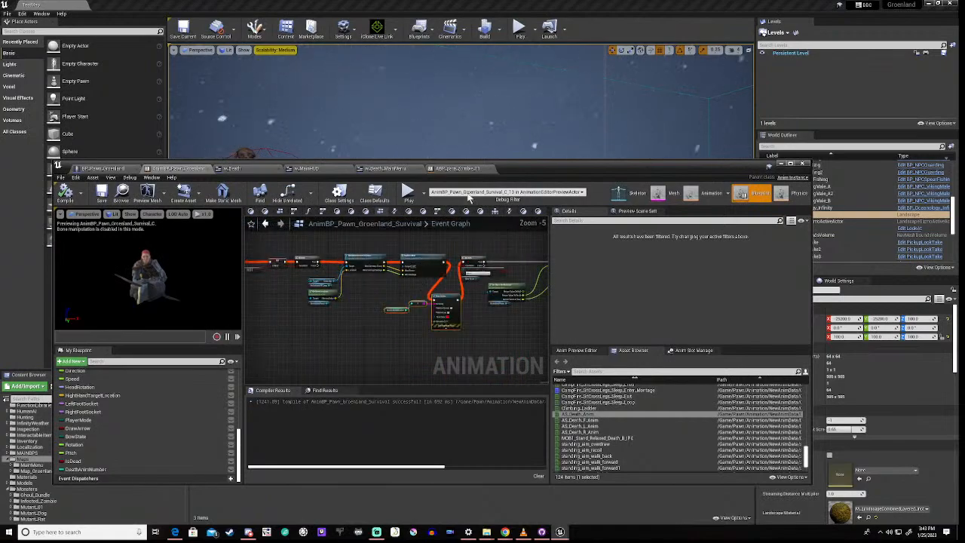
pyautogui.moveTo(517, 165); pyautogui.dragTo(532, 388)
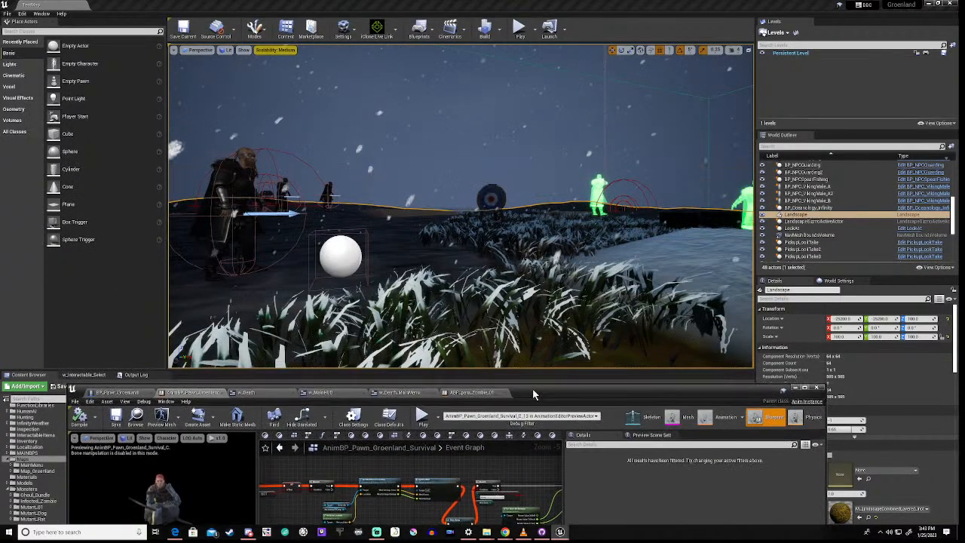
pyautogui.click(423, 415)
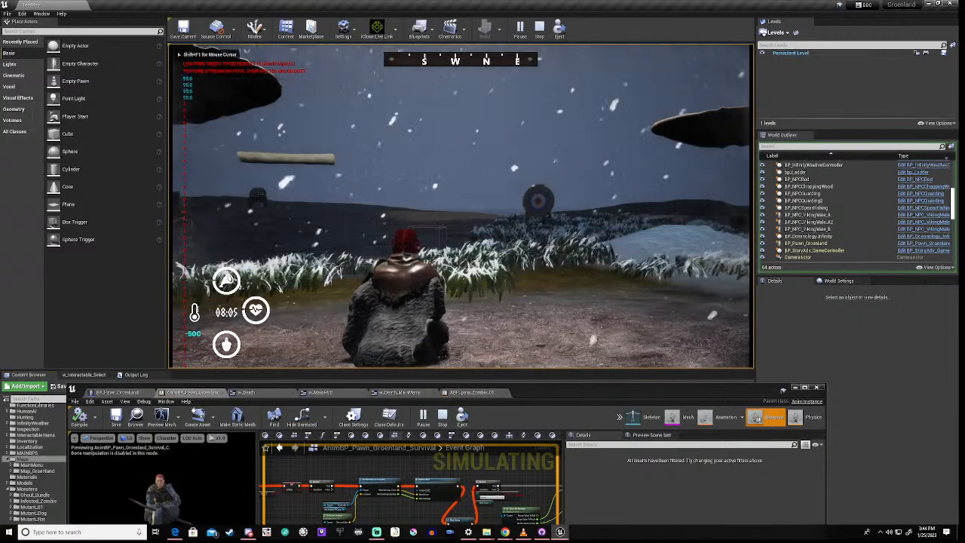
pyautogui.click(465, 284)
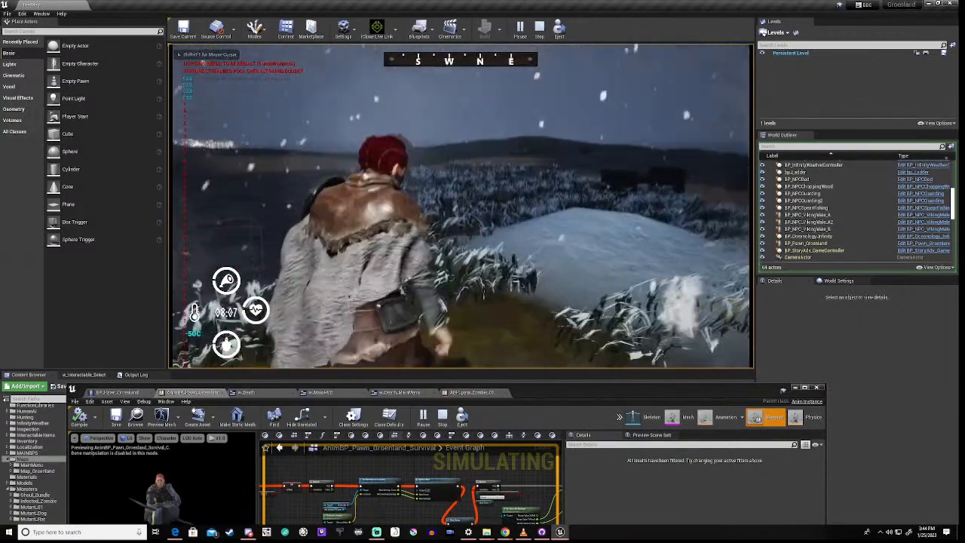
pyautogui.press('w')
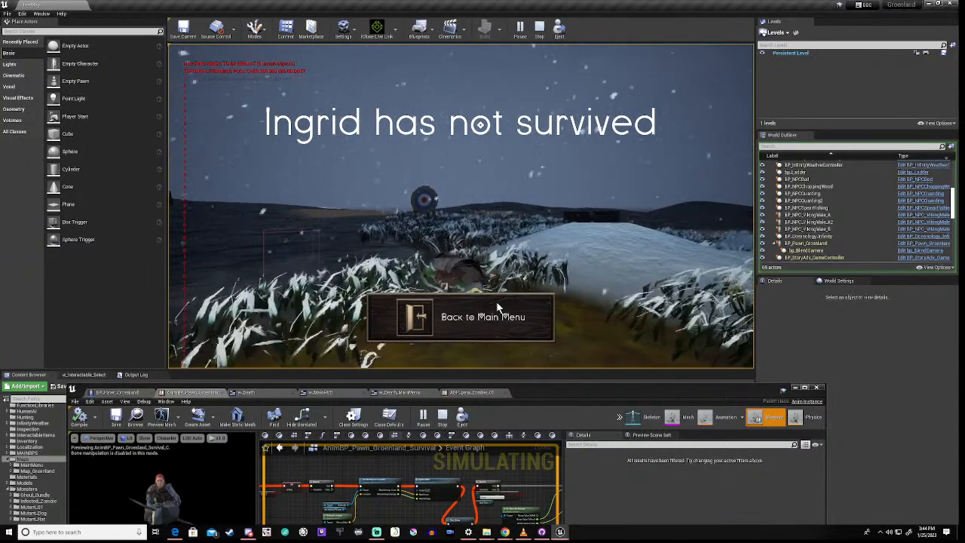
pyautogui.press('Escape')
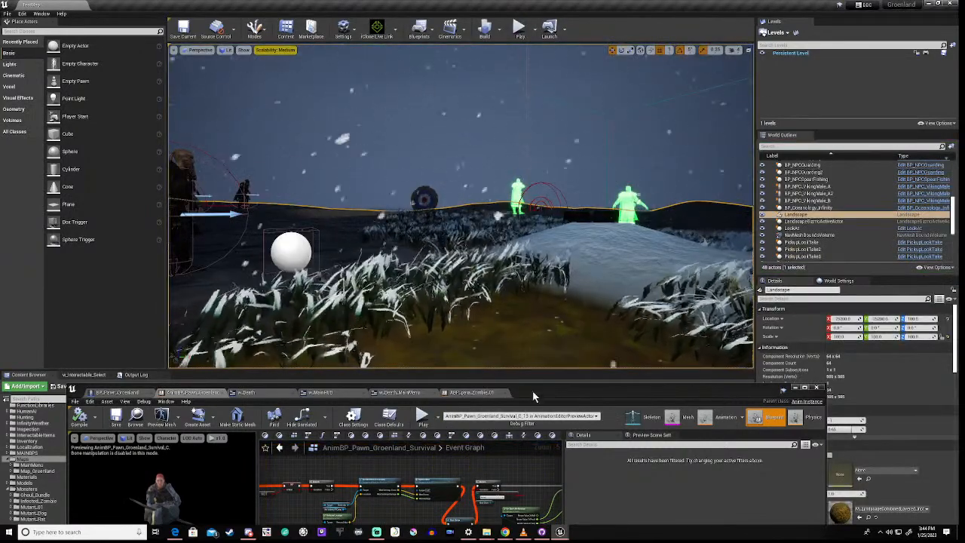
pyautogui.moveTo(532, 386); pyautogui.dragTo(542, 156)
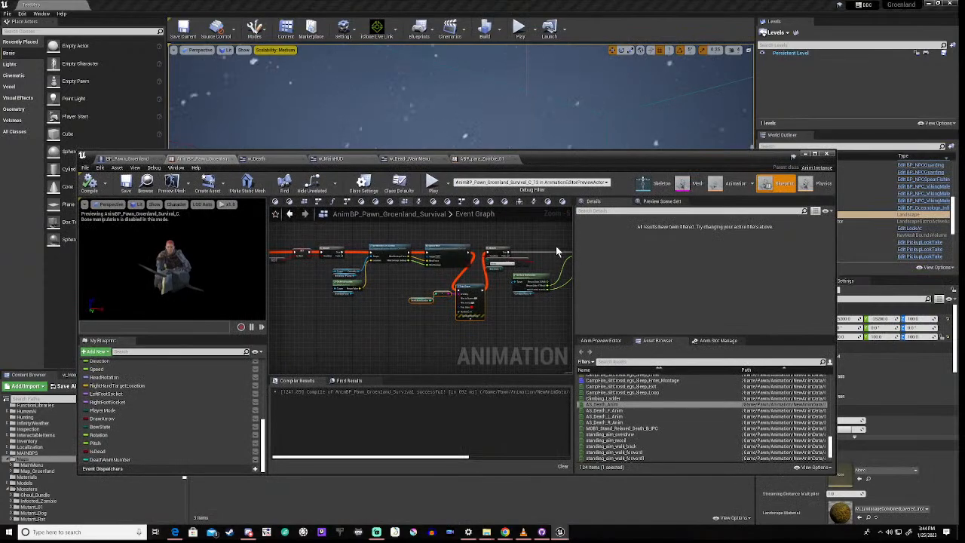
# - Move the animation blueprint editor out of the way and open the w_Death widget from the Widgets content folder
pyautogui.click(805, 155)
pyautogui.doubleClick(273, 430)
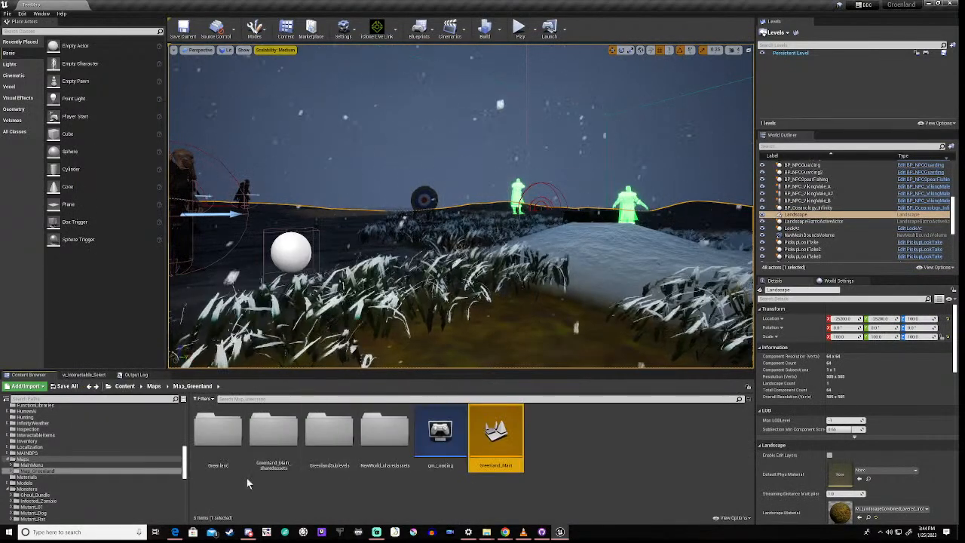
pyautogui.scroll(-10, 68, 486)
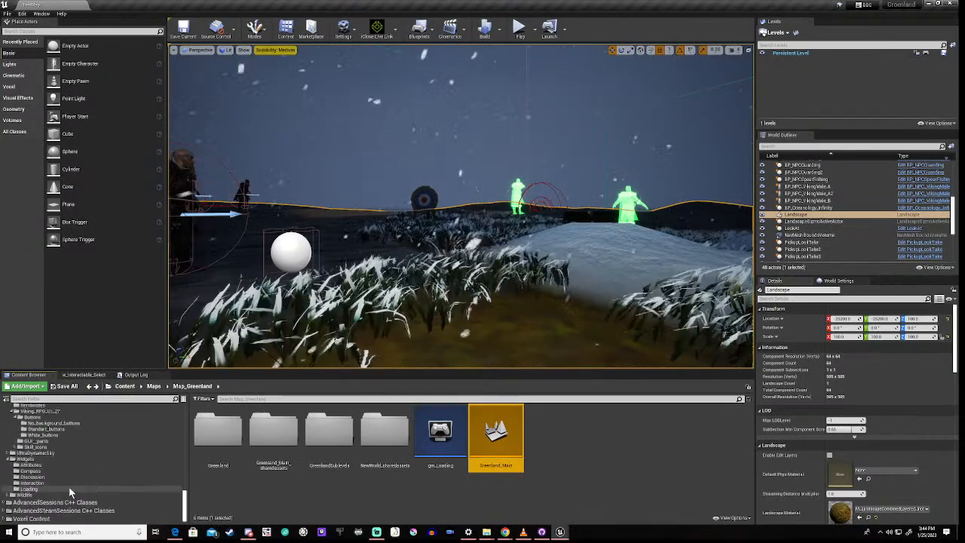
pyautogui.click(24, 459)
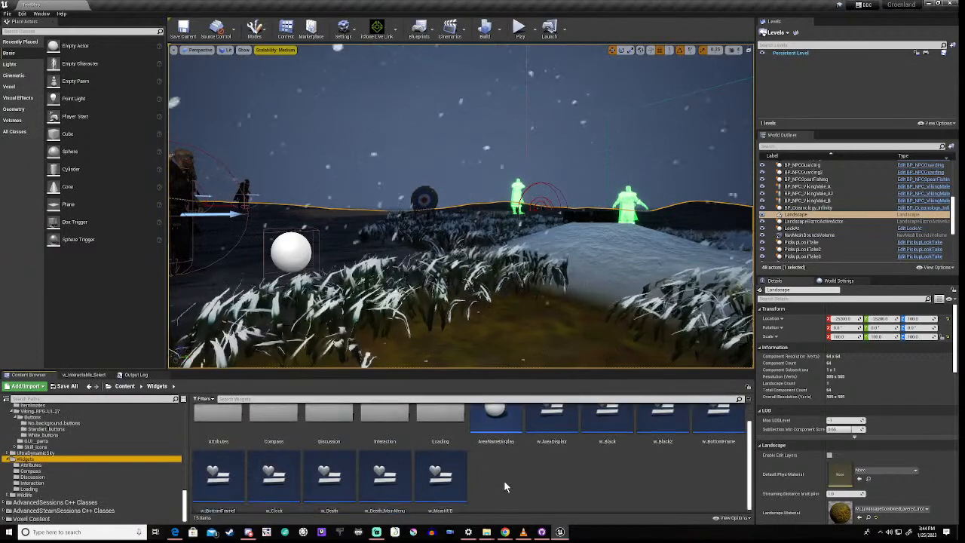
pyautogui.doubleClick(329, 474)
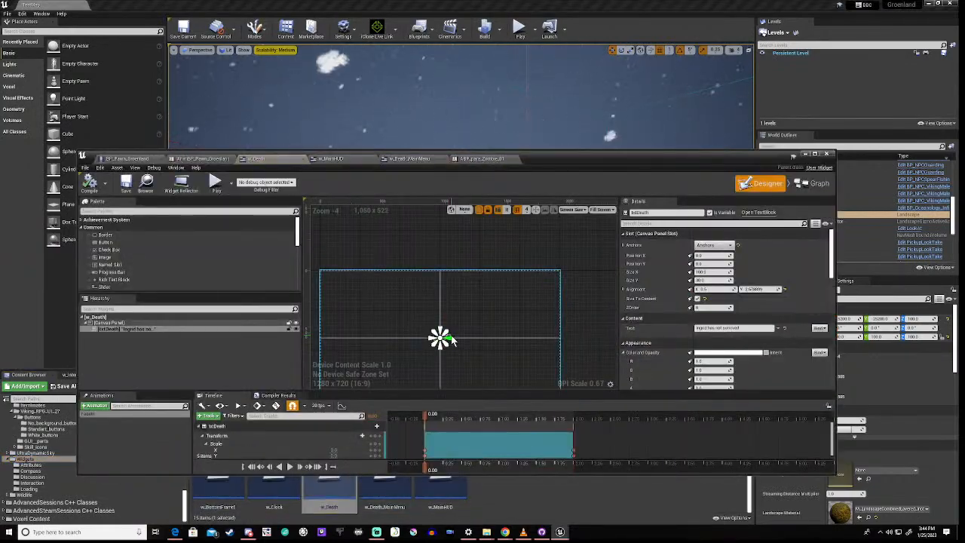
# - Change the end of the txtDeath message to "has succome" with "to the elements" on a second line, and compile w_Death
pyautogui.scroll(2, 421, 354)
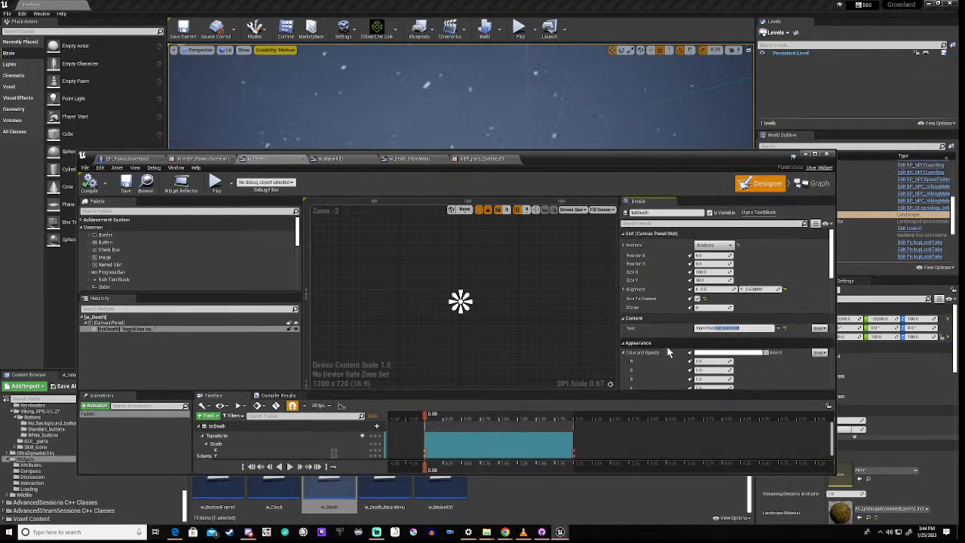
pyautogui.press('BackSpace')
pyautogui.hotkey('shift', 'Return')
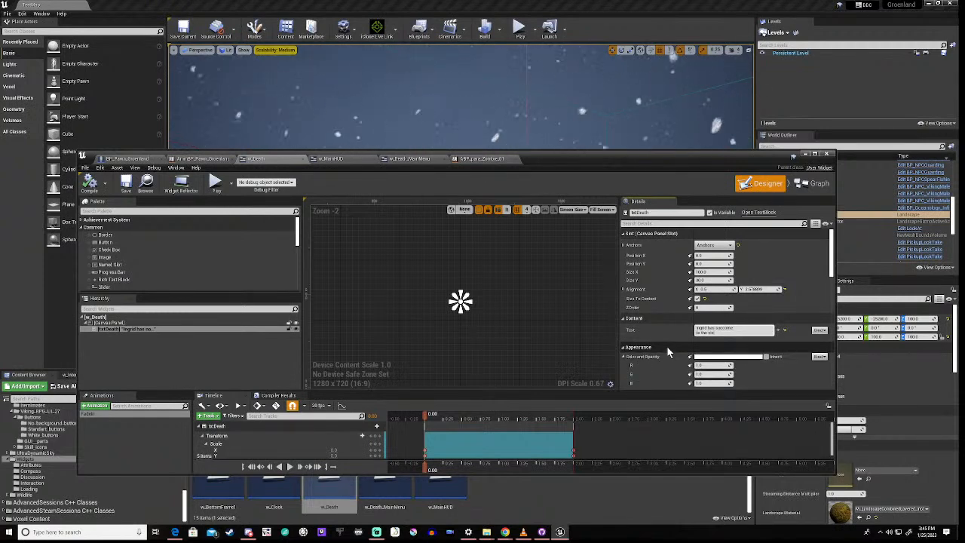
pyautogui.write('to the elements')
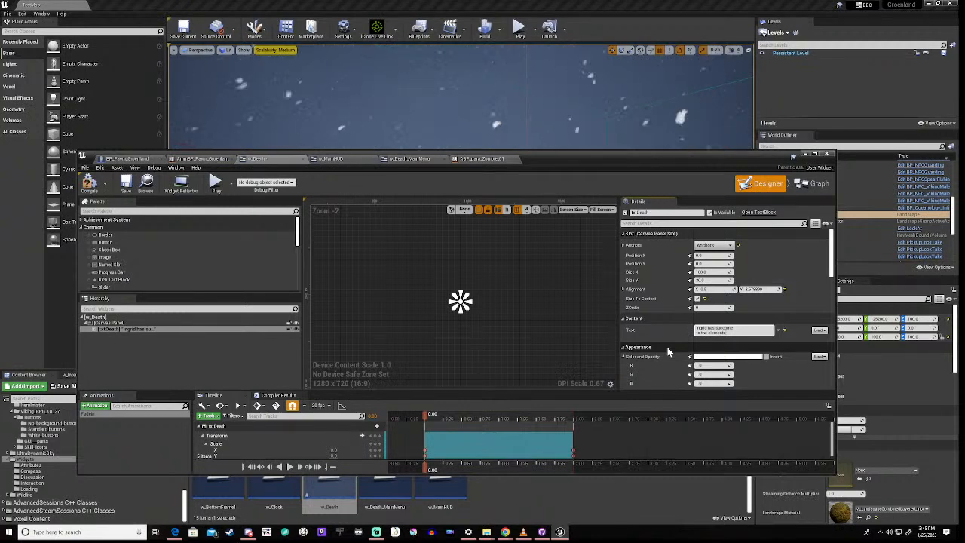
pyautogui.click(88, 192)
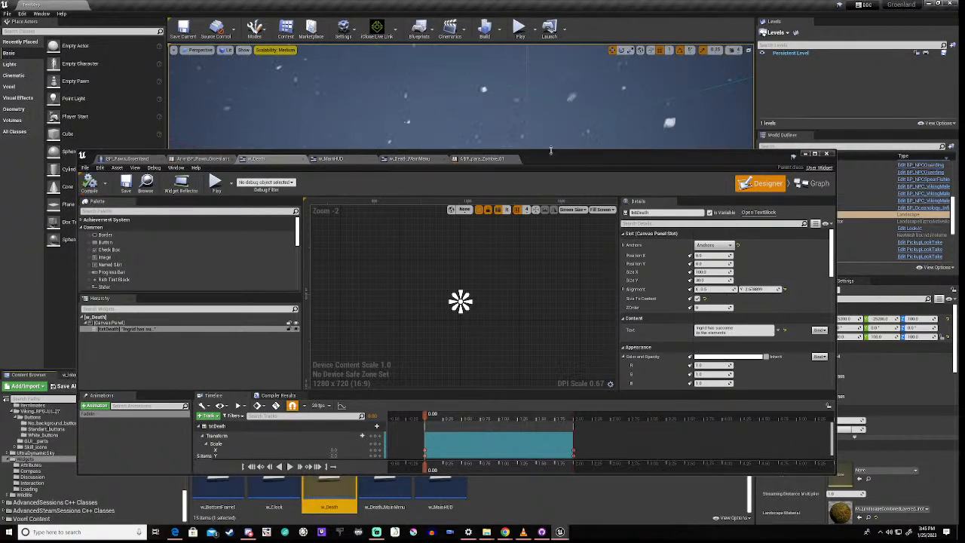
# - Uncover the viewport and play-test TestMap until the character dies to check the death message, then stop the session
pyautogui.moveTo(546, 153); pyautogui.dragTo(561, 377)
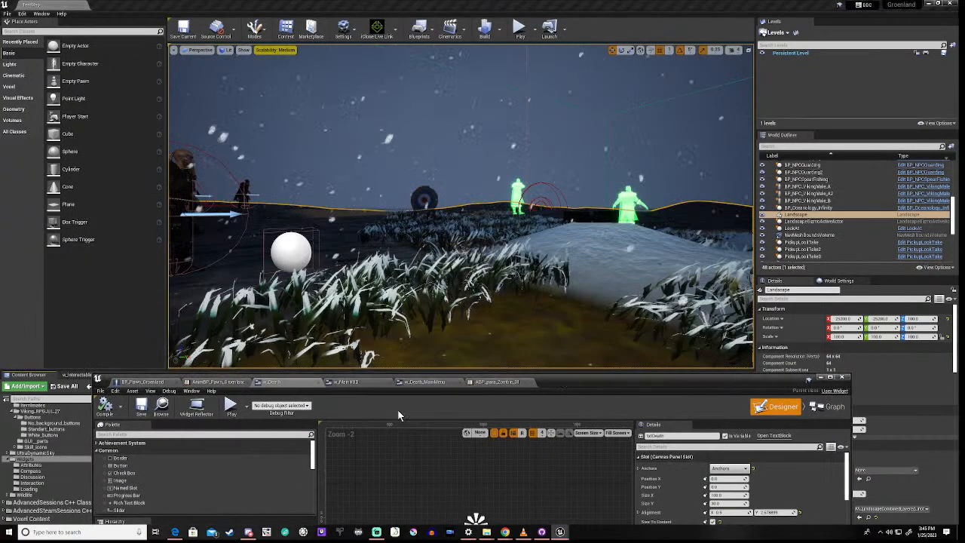
pyautogui.click(230, 408)
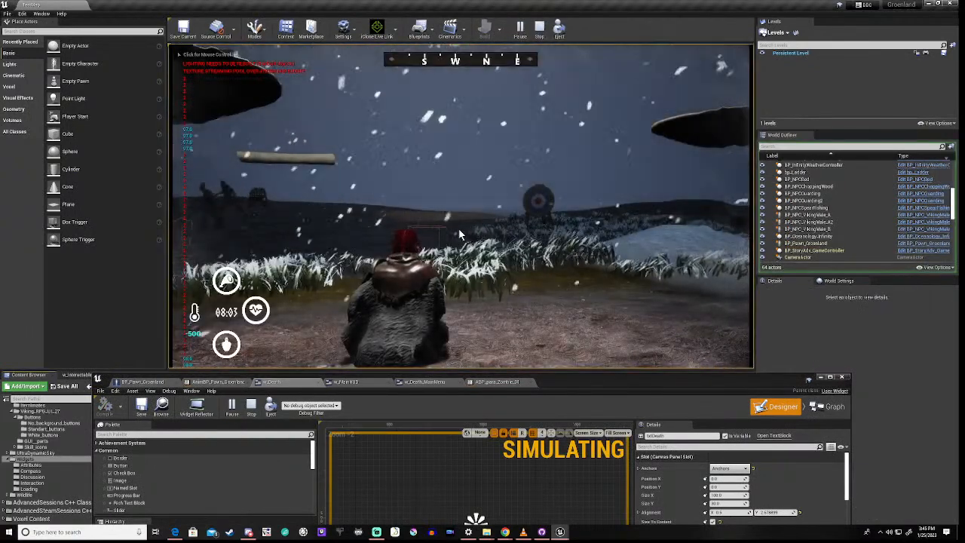
pyautogui.click(458, 228)
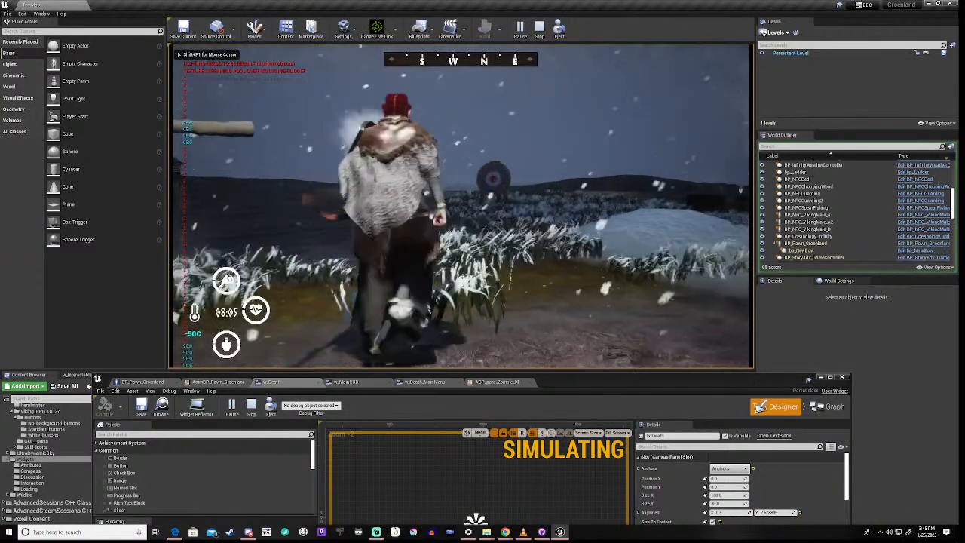
pyautogui.press('w')
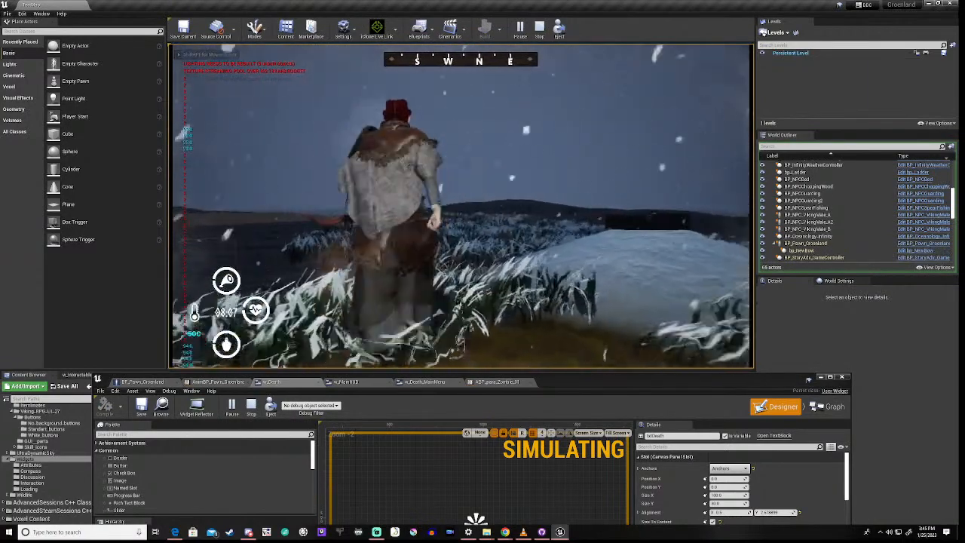
pyautogui.press('1')
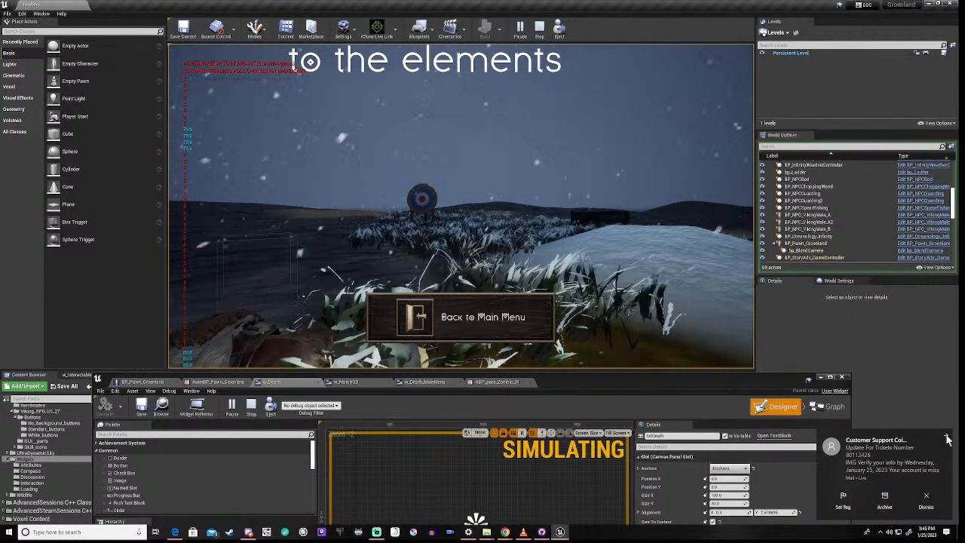
pyautogui.click(927, 500)
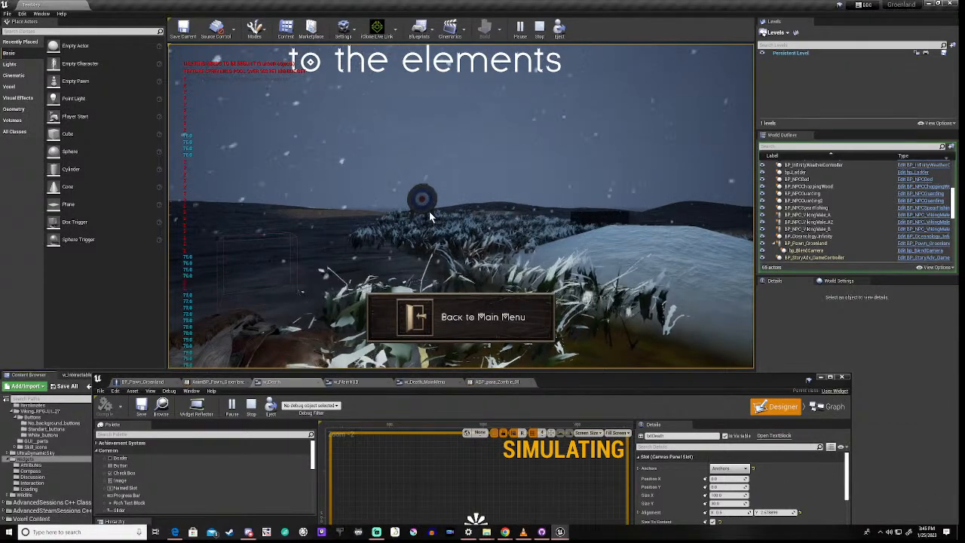
pyautogui.moveTo(577, 379); pyautogui.dragTo(596, 160)
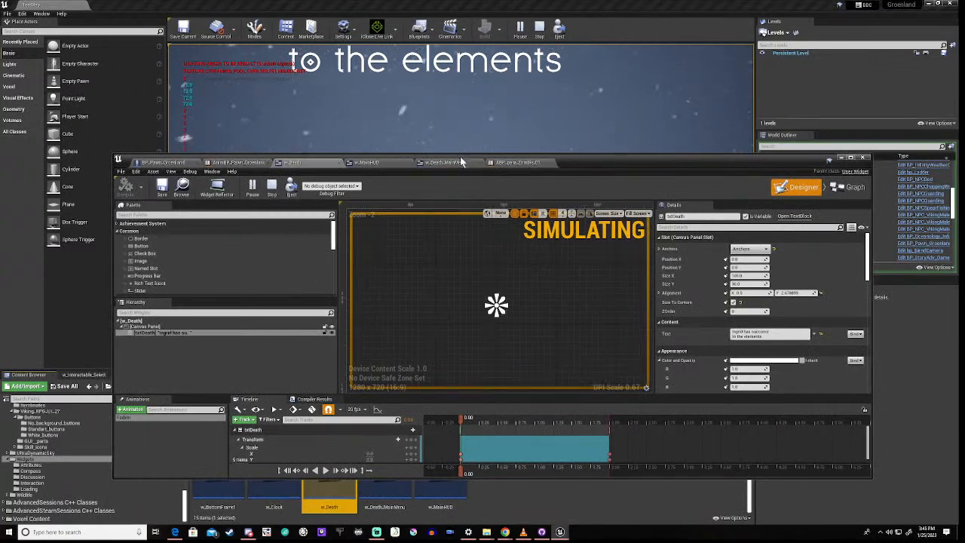
pyautogui.click(539, 27)
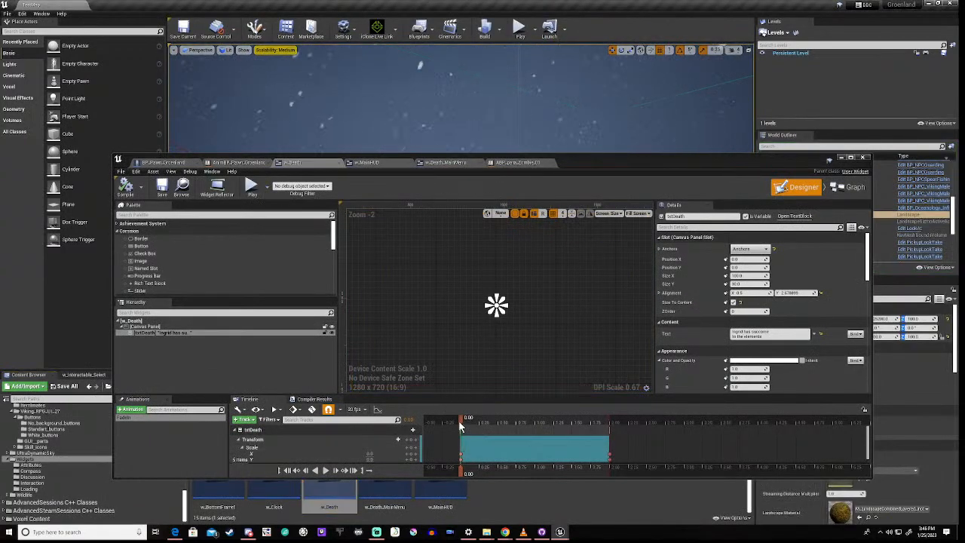
# - Scrub the death text animation to 2.00 and set txtDeath's Alignment Y to 1.0
pyautogui.moveTo(460, 420); pyautogui.dragTo(554, 421)
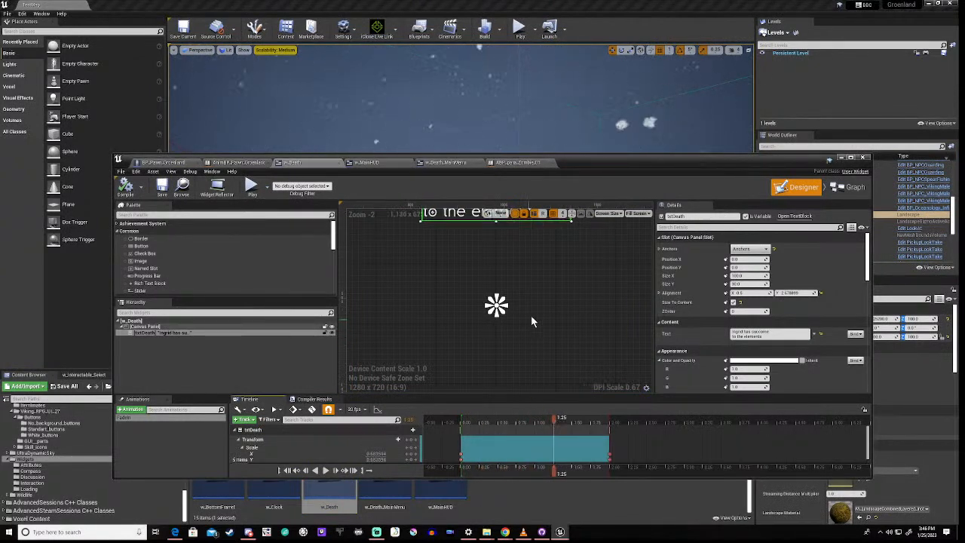
pyautogui.moveTo(532, 322); pyautogui.dragTo(520, 370, button='right')
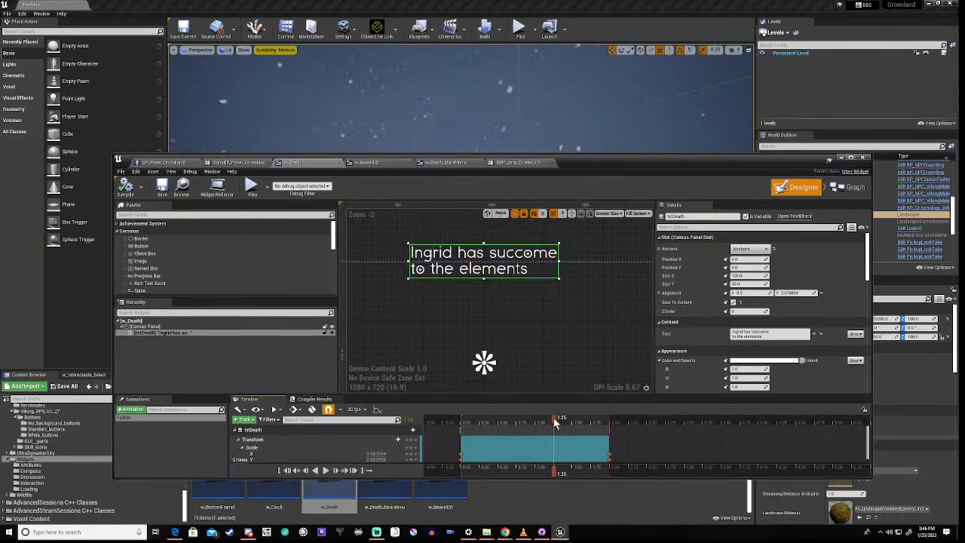
pyautogui.moveTo(553, 418); pyautogui.dragTo(609, 422)
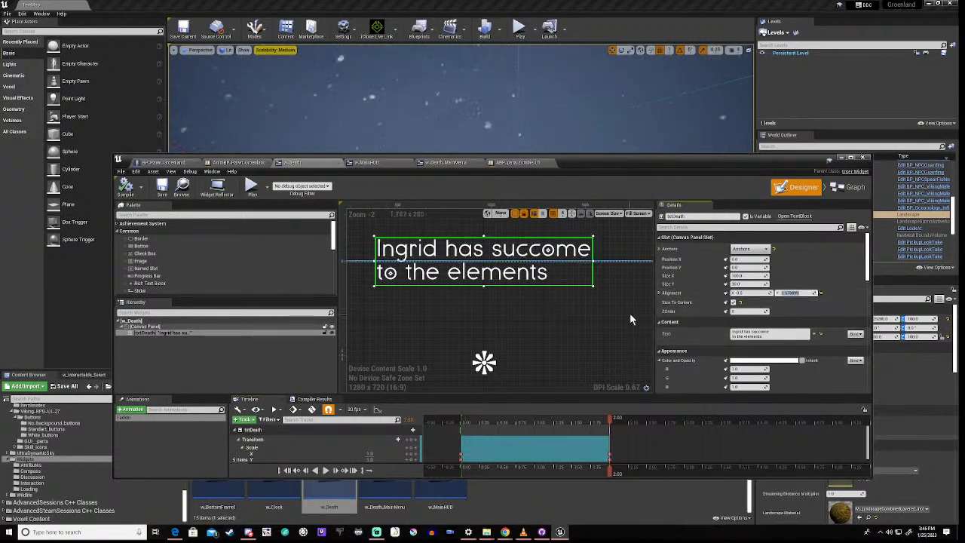
pyautogui.press('Return')
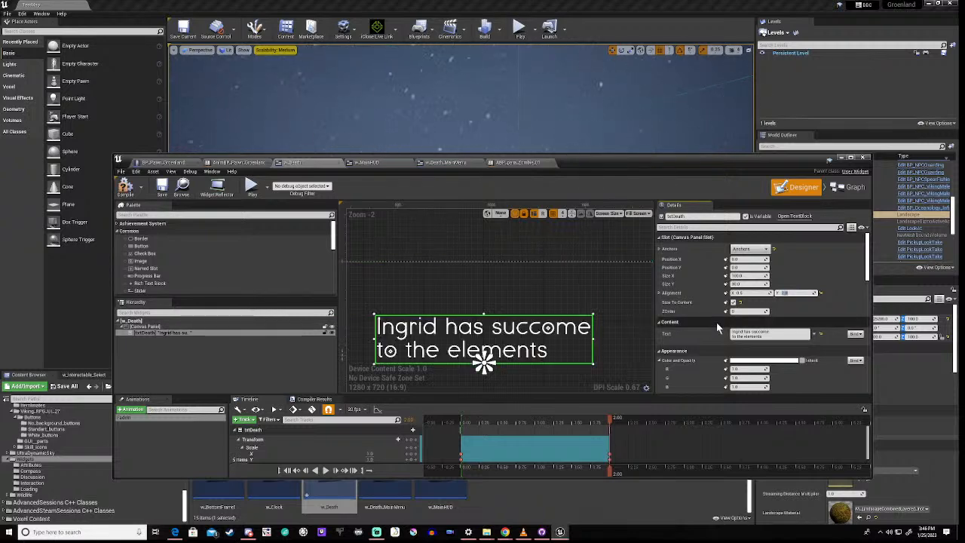
# - Center the justification of the txtDeath text and compile the w_Death widget
pyautogui.scroll(-3, 722, 319)
pyautogui.scroll(-3, 721, 319)
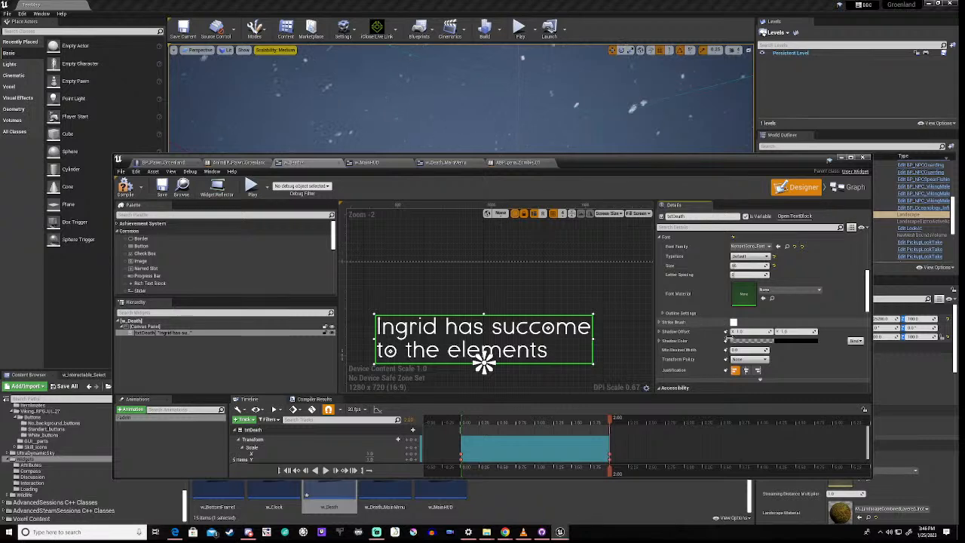
pyautogui.scroll(-1, 743, 351)
pyautogui.click(745, 334)
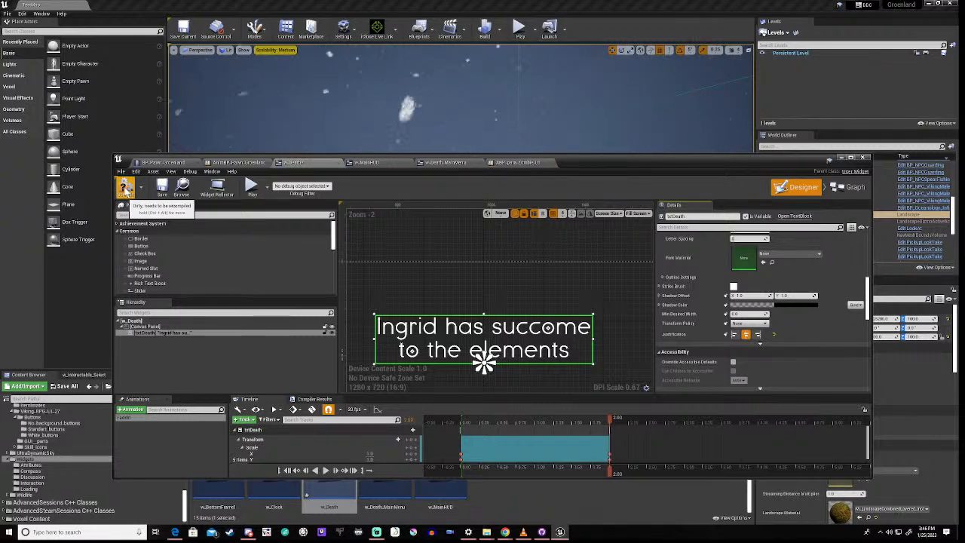
pyautogui.click(126, 193)
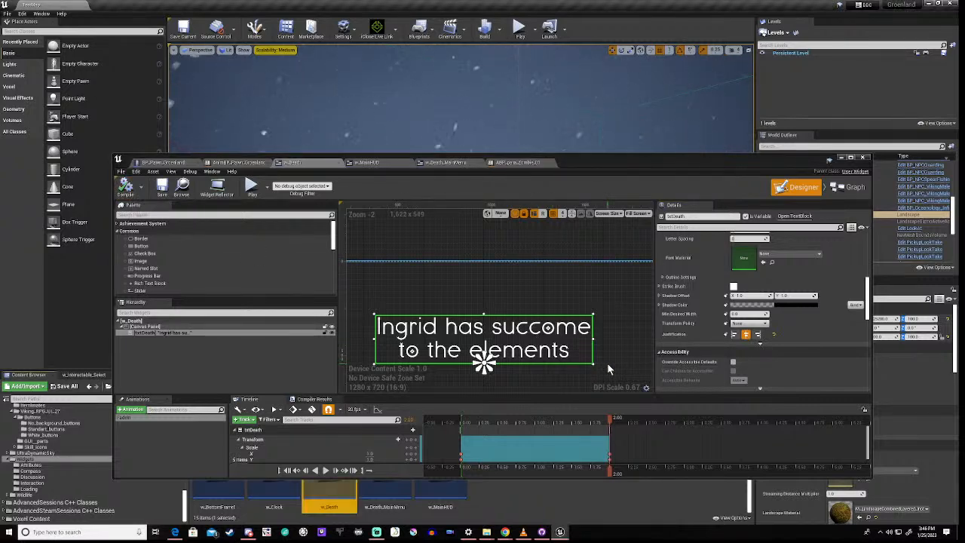
# - Correct "succome" to "succumb" in the txtDeath message and recompile w_Death
pyautogui.moveTo(611, 420)
pyautogui.mouseDown()
pyautogui.moveTo(455, 423)
pyautogui.moveTo(612, 426)
pyautogui.mouseUp()
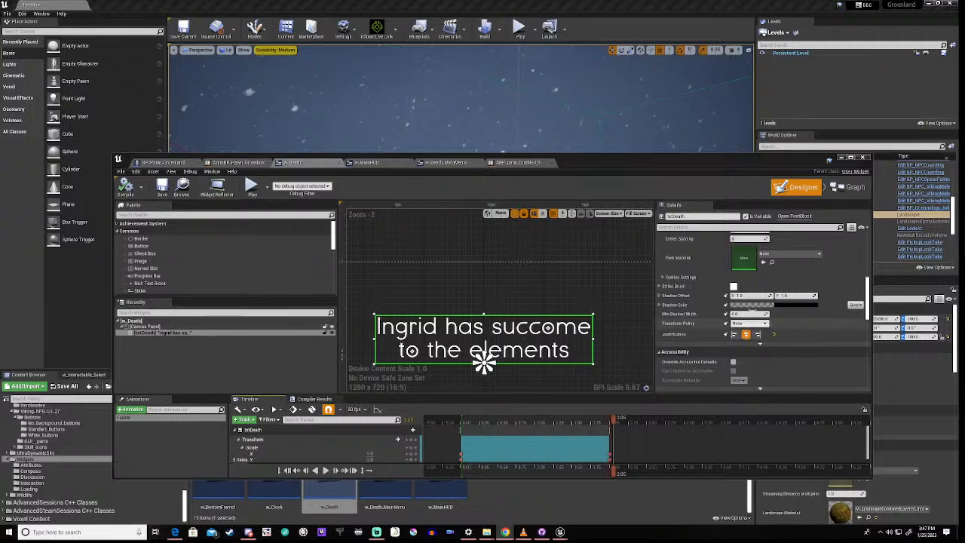
pyautogui.scroll(10, 866, 247)
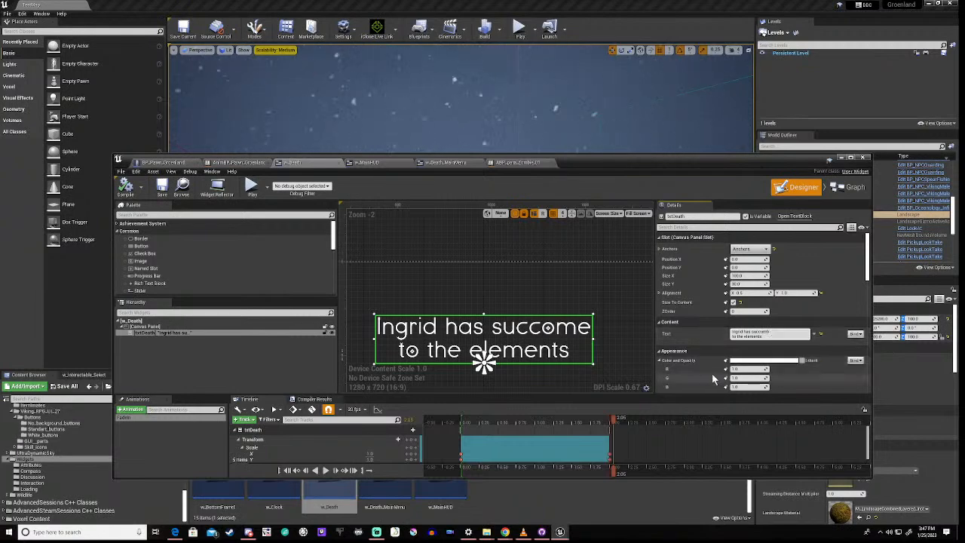
pyautogui.click(621, 290)
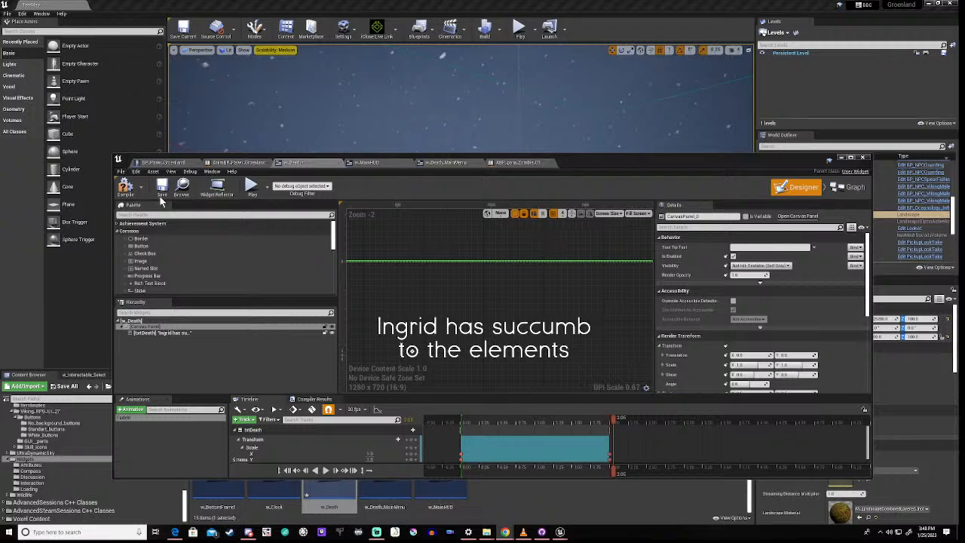
pyautogui.click(125, 187)
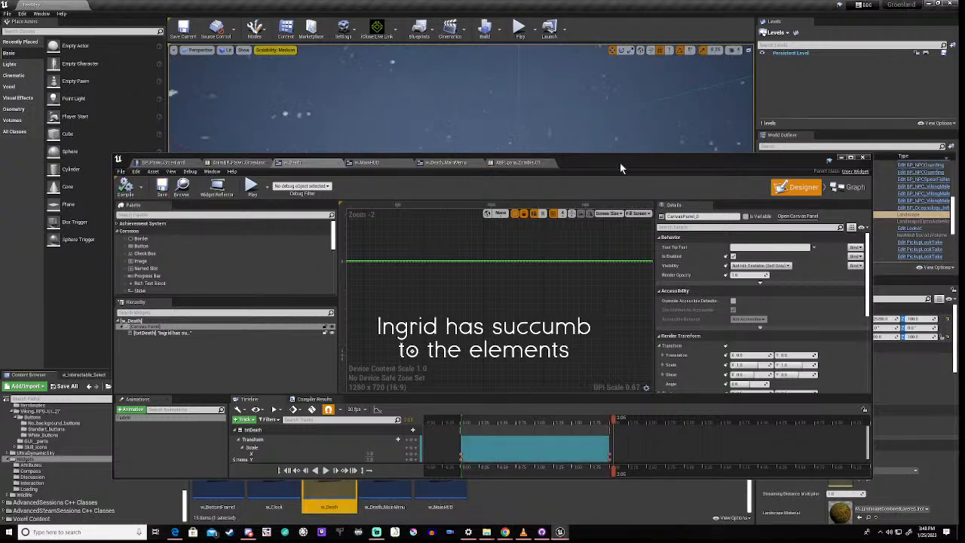
# - Uncover the viewport and play-test TestMap again until the corrected death message shows, then end the session
pyautogui.moveTo(621, 155); pyautogui.dragTo(624, 406)
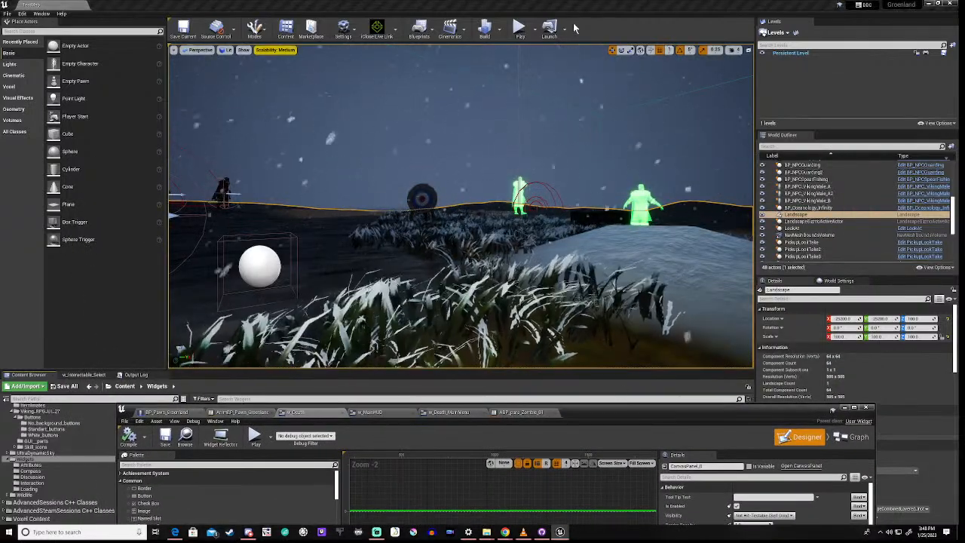
pyautogui.click(519, 29)
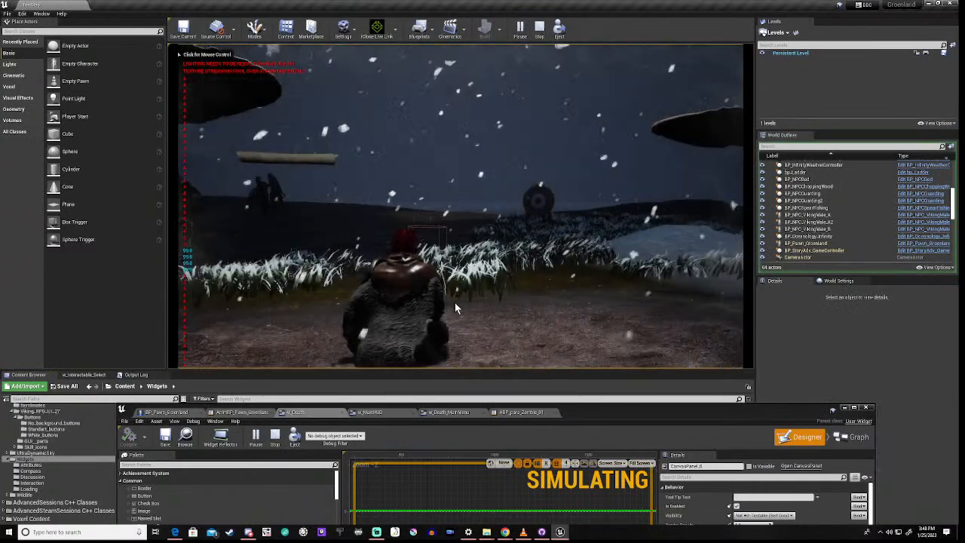
pyautogui.click(455, 305)
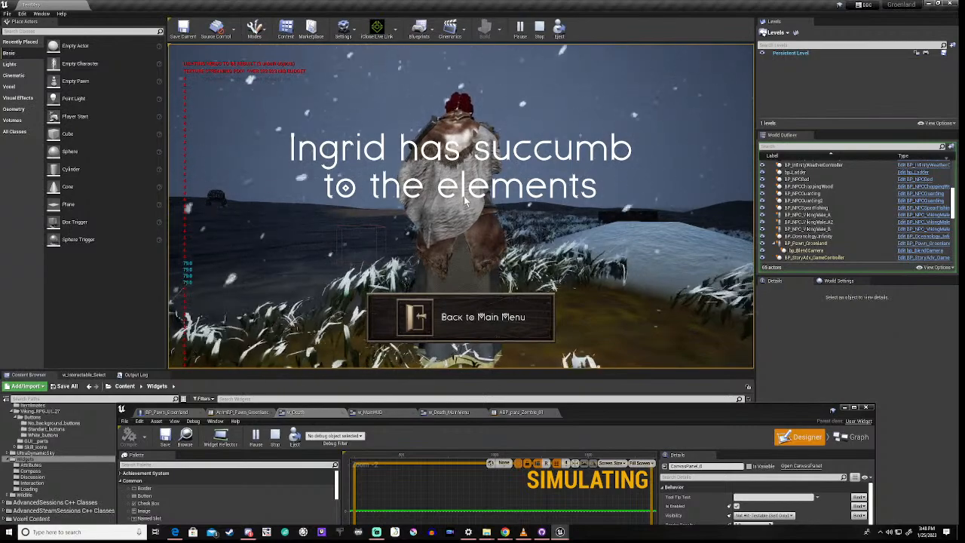
pyautogui.press('Escape')
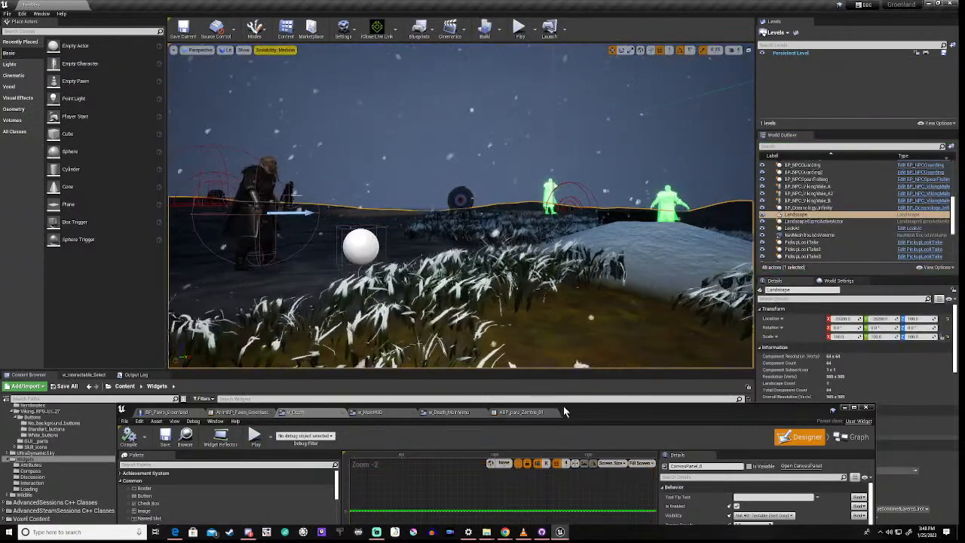
# - Return to the AnimBP_Pawn_Groenland_Survival blueprint and open its BaseLocomotion state machine
pyautogui.moveTo(581, 406); pyautogui.dragTo(578, 115)
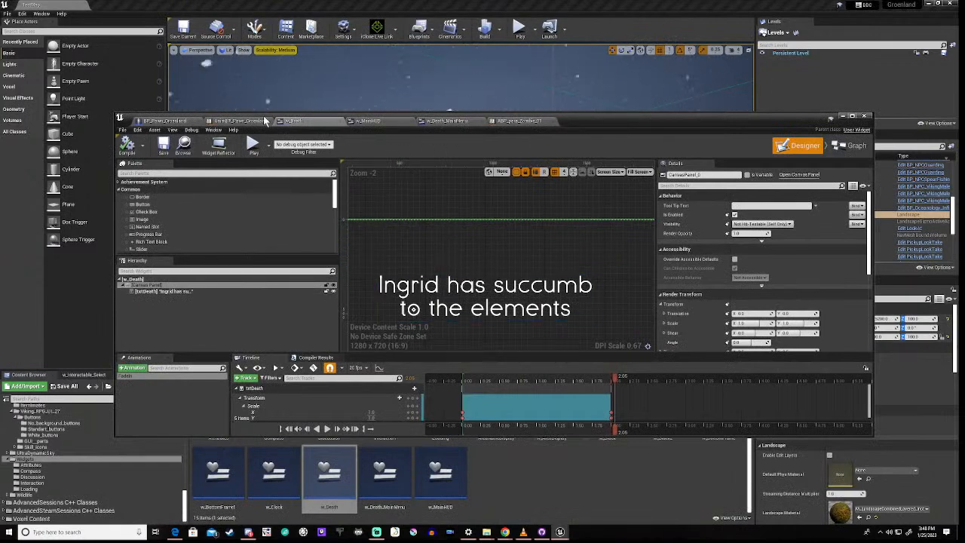
pyautogui.click(230, 122)
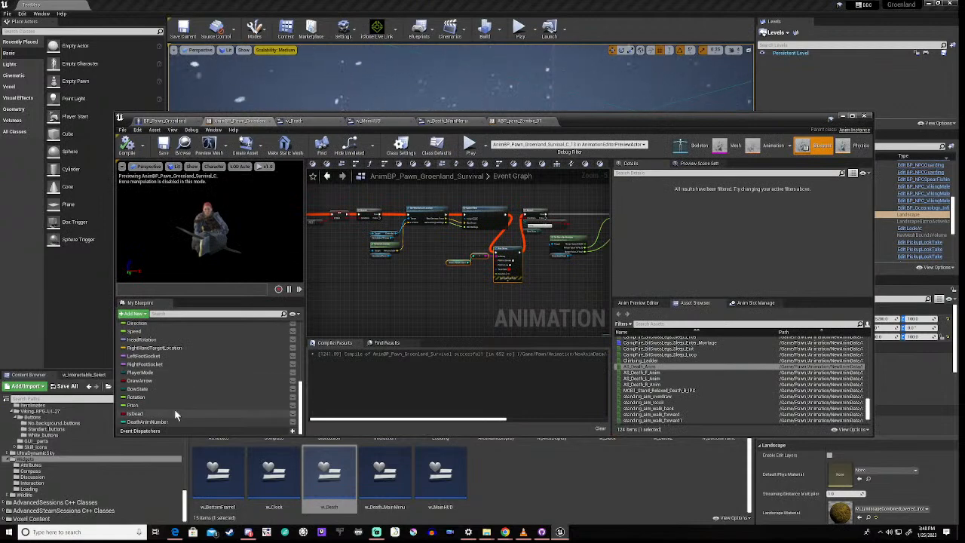
pyautogui.scroll(10, 176, 405)
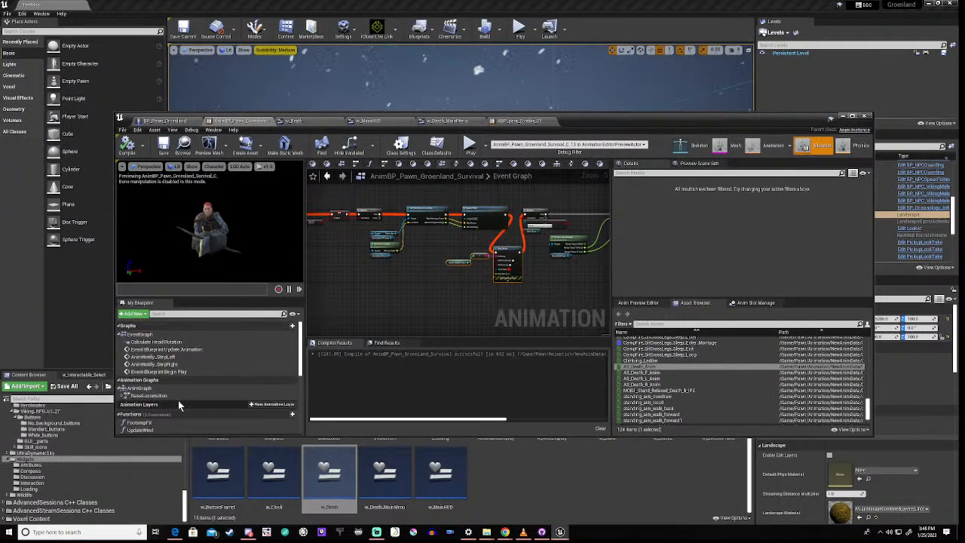
pyautogui.doubleClick(148, 396)
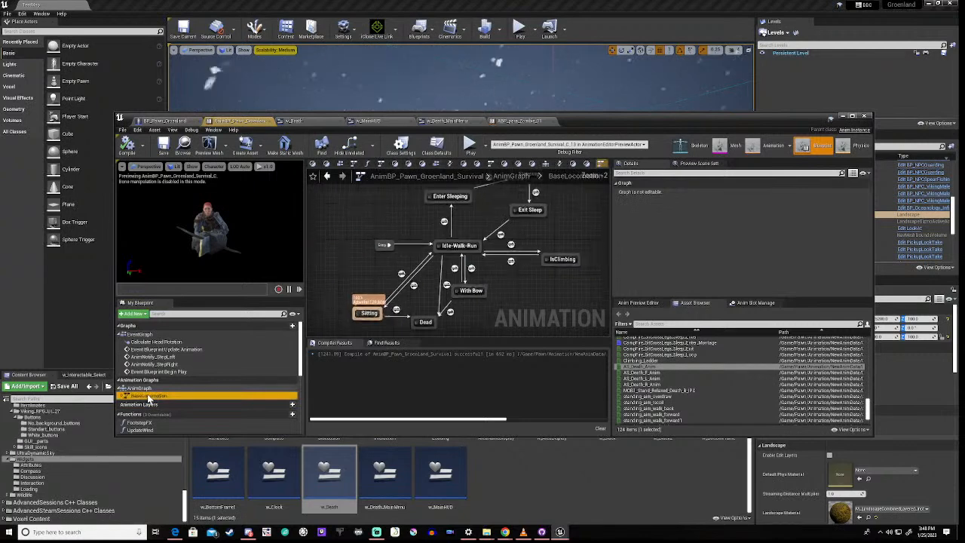
# - Open the Dead state and inspect the Select node's death animations, checking the MOB1_Stand_Relaxed_Death_B_IPC asset against Option 4
pyautogui.moveTo(424, 307); pyautogui.dragTo(438, 244, button='right')
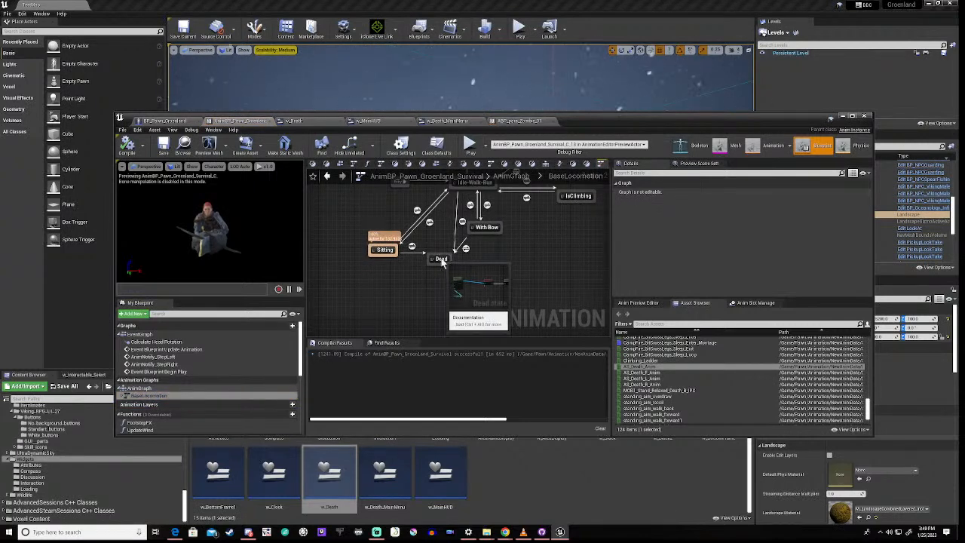
pyautogui.doubleClick(441, 258)
pyautogui.moveTo(429, 307); pyautogui.dragTo(497, 305, button='right')
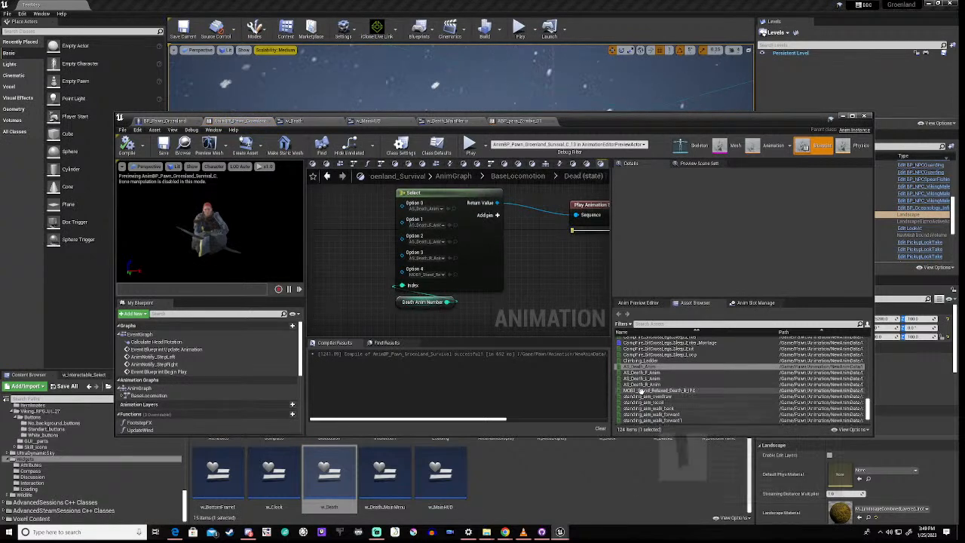
pyautogui.moveTo(647, 391); pyautogui.dragTo(422, 281)
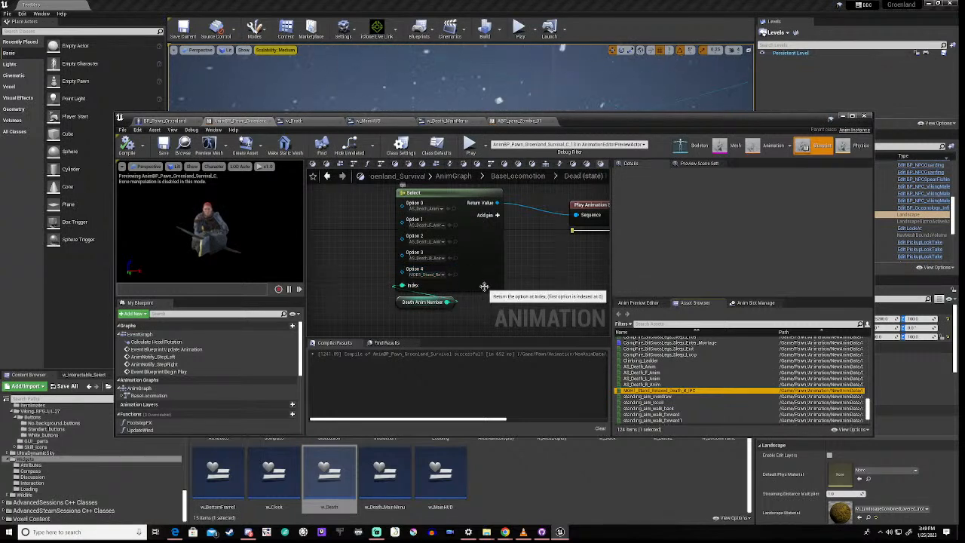
pyautogui.rightClick(421, 272)
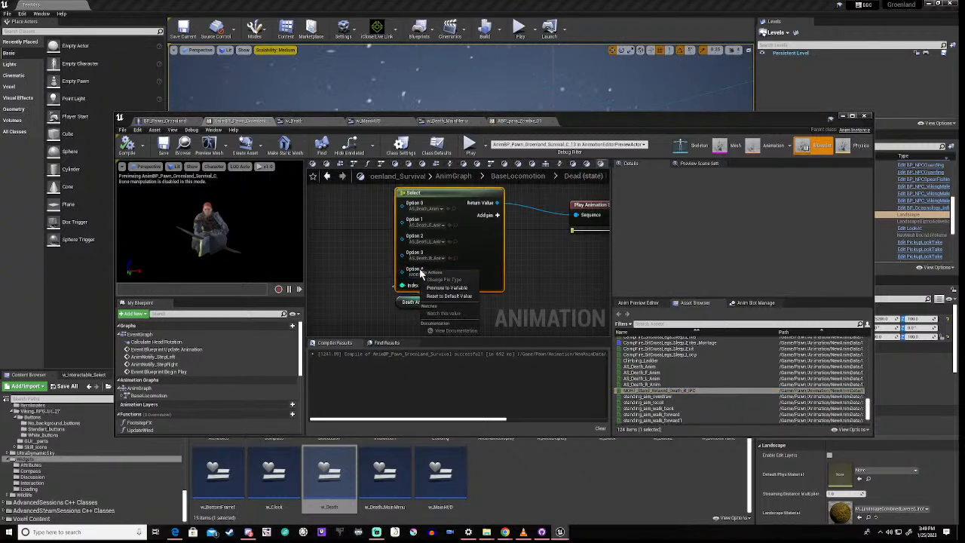
pyautogui.click(382, 303)
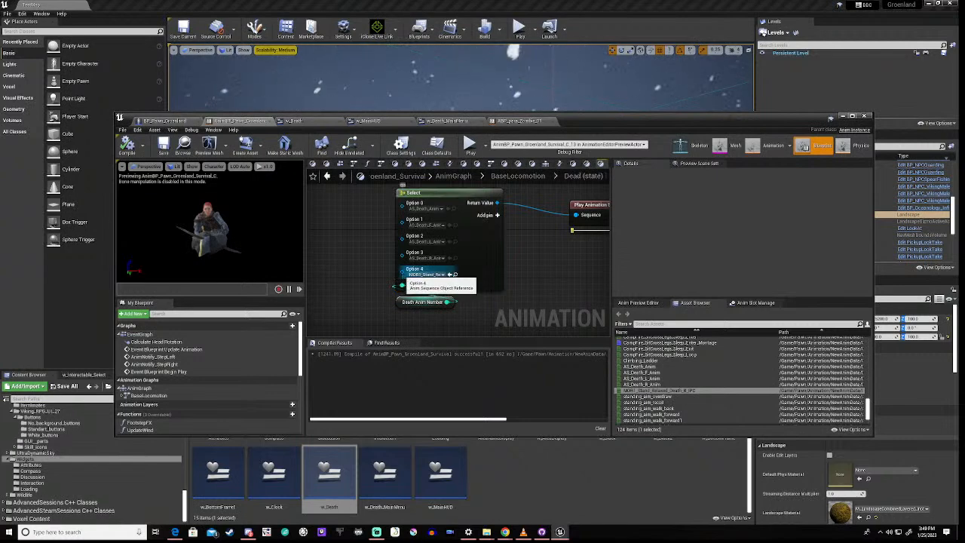
pyautogui.rightClick(402, 279)
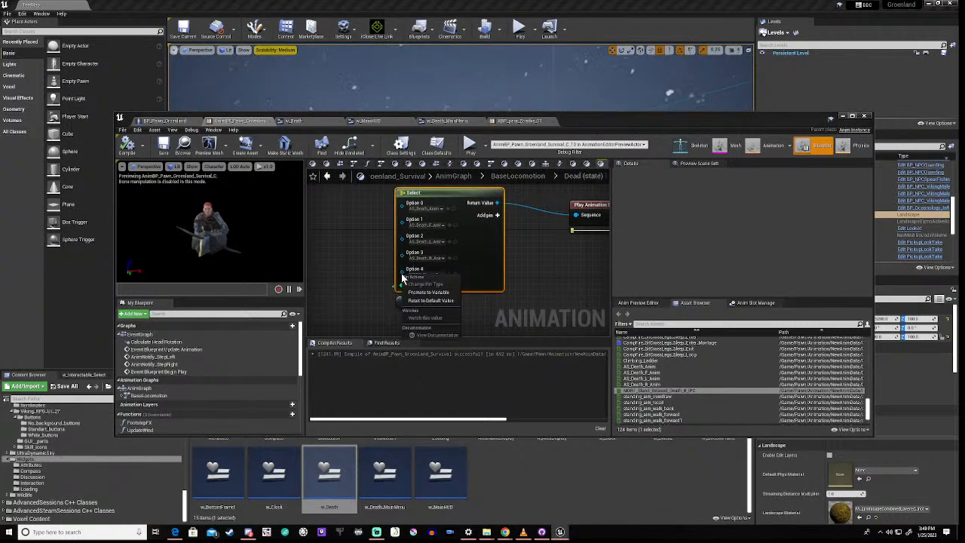
pyautogui.click(357, 262)
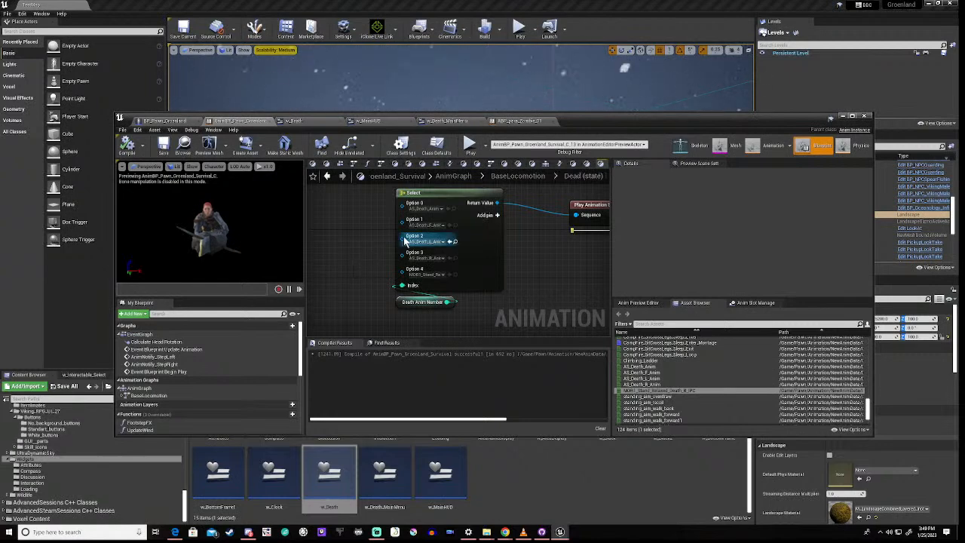
# - In the Event Graph, set the Max of the Random Integer in Range feeding Death Anim Number to 3 and compile the animation blueprint
pyautogui.click(153, 351)
pyautogui.doubleClick(153, 351)
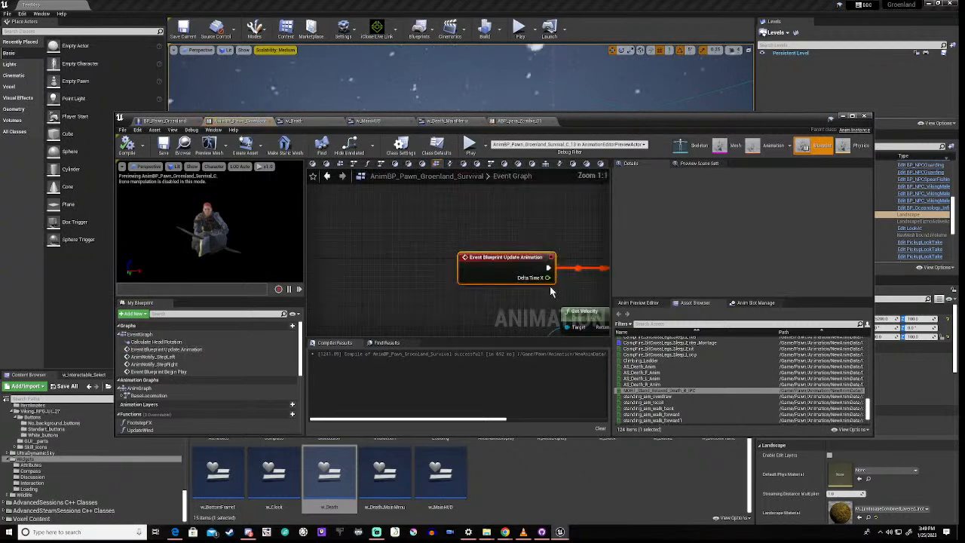
pyautogui.moveTo(564, 230); pyautogui.dragTo(311, 342, button='right')
pyautogui.moveTo(526, 287); pyautogui.dragTo(496, 298, button='right')
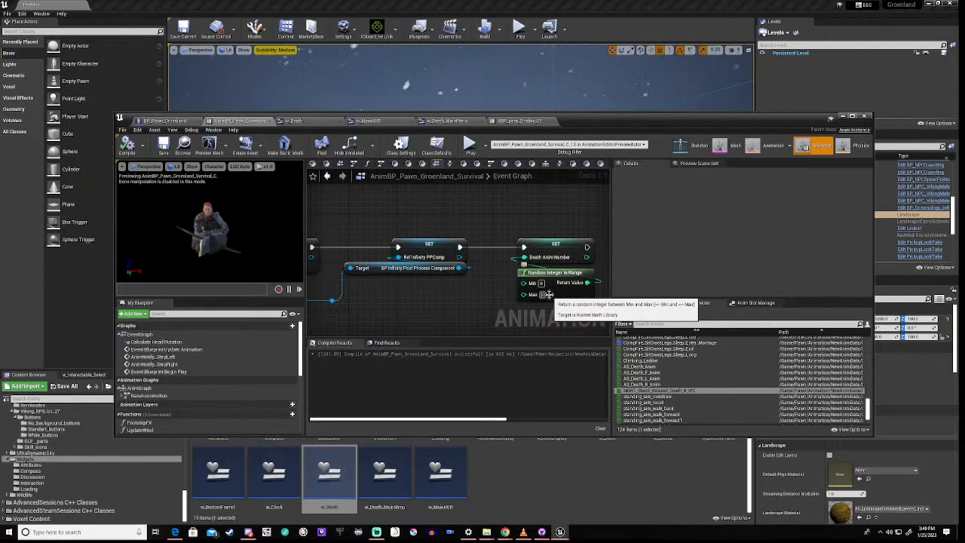
pyautogui.click(477, 310)
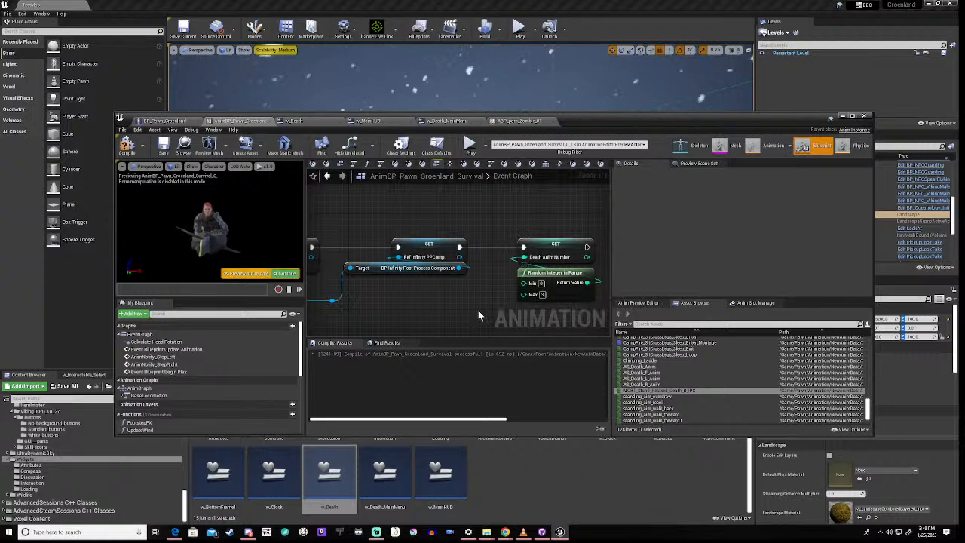
pyautogui.click(125, 146)
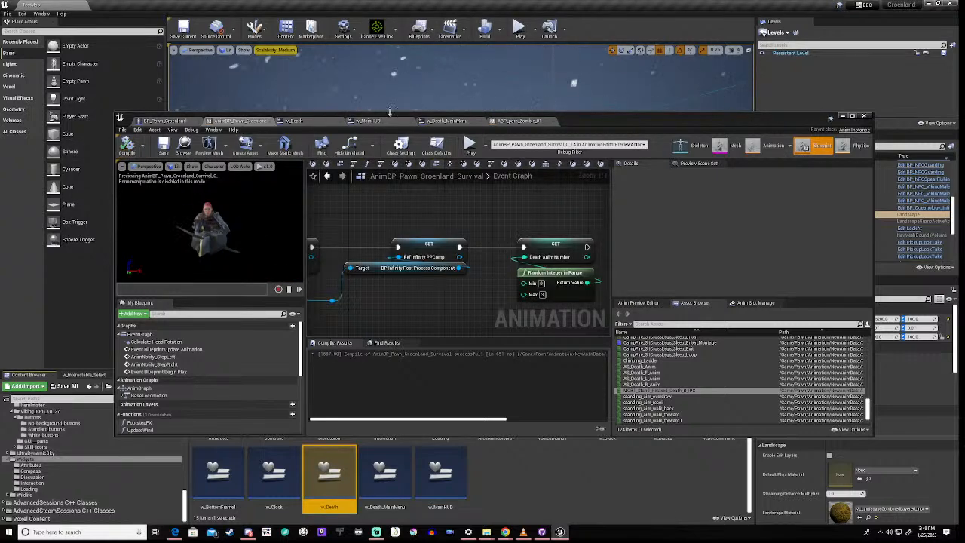
# - Move the blueprint editor off the viewport, play-test the level until the pawn dies, and end the session from the death screen
pyautogui.moveTo(573, 122); pyautogui.dragTo(548, 397)
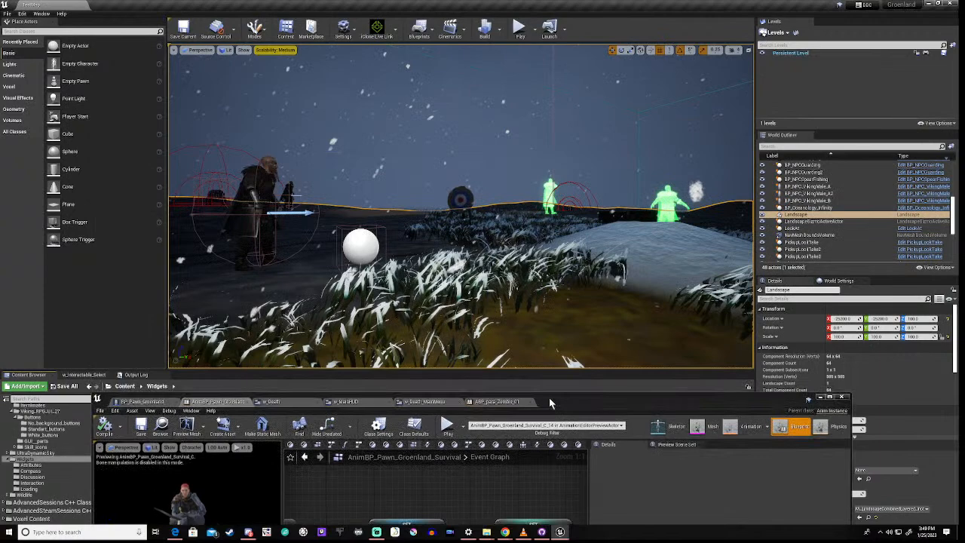
pyautogui.click(448, 427)
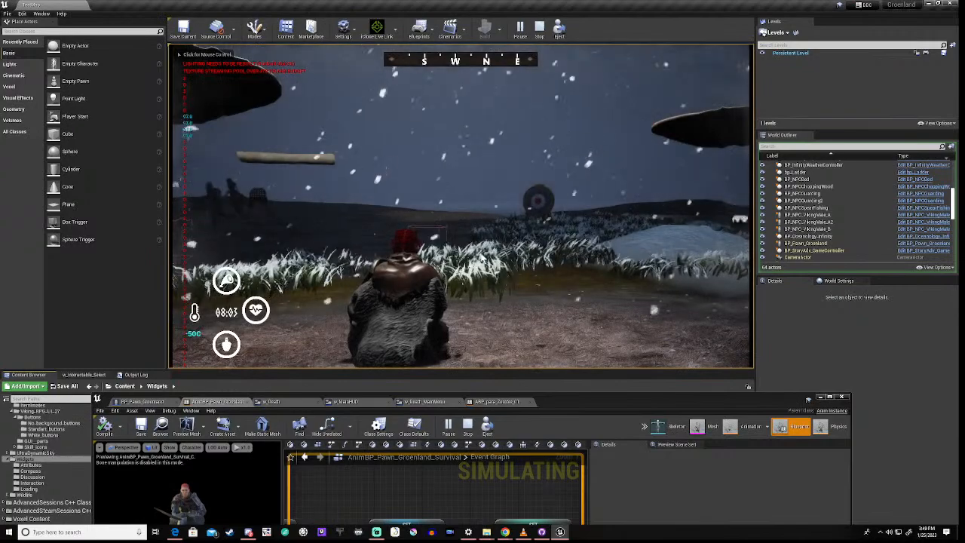
pyautogui.click(455, 226)
pyautogui.press('w')
pyautogui.press('w')
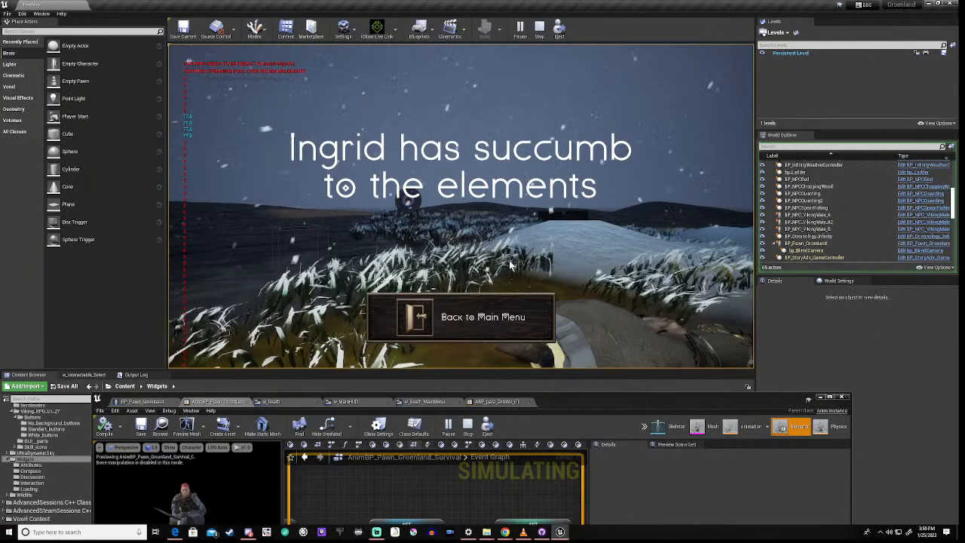
pyautogui.click(380, 312)
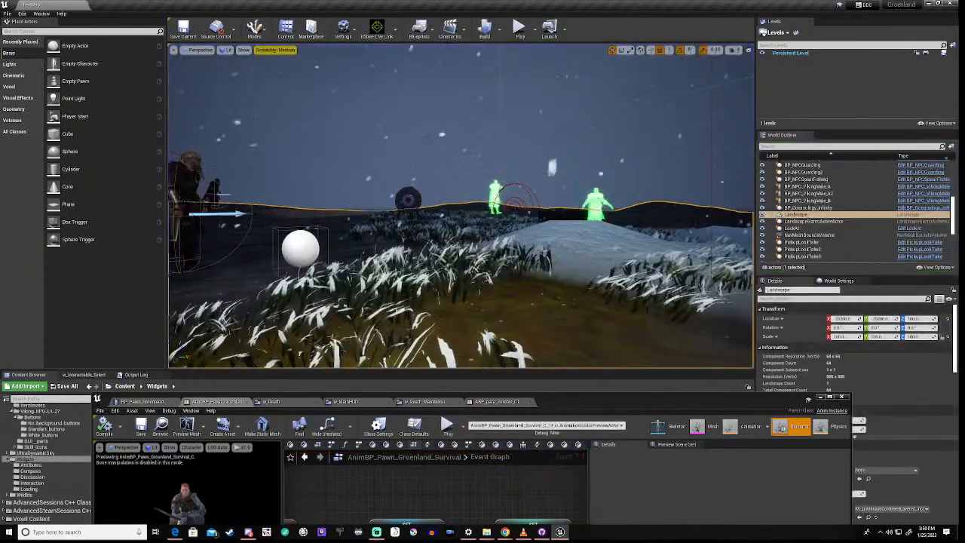